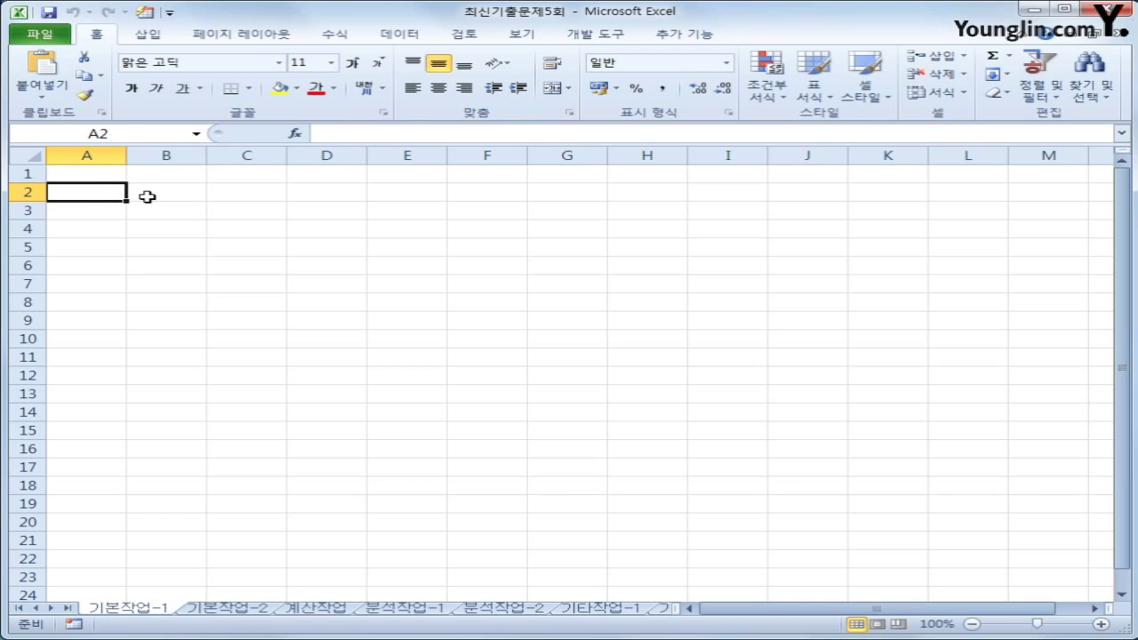
Start a Microsoft Query import into cell B2 from Data > From Other Sources
left_click(154, 197)
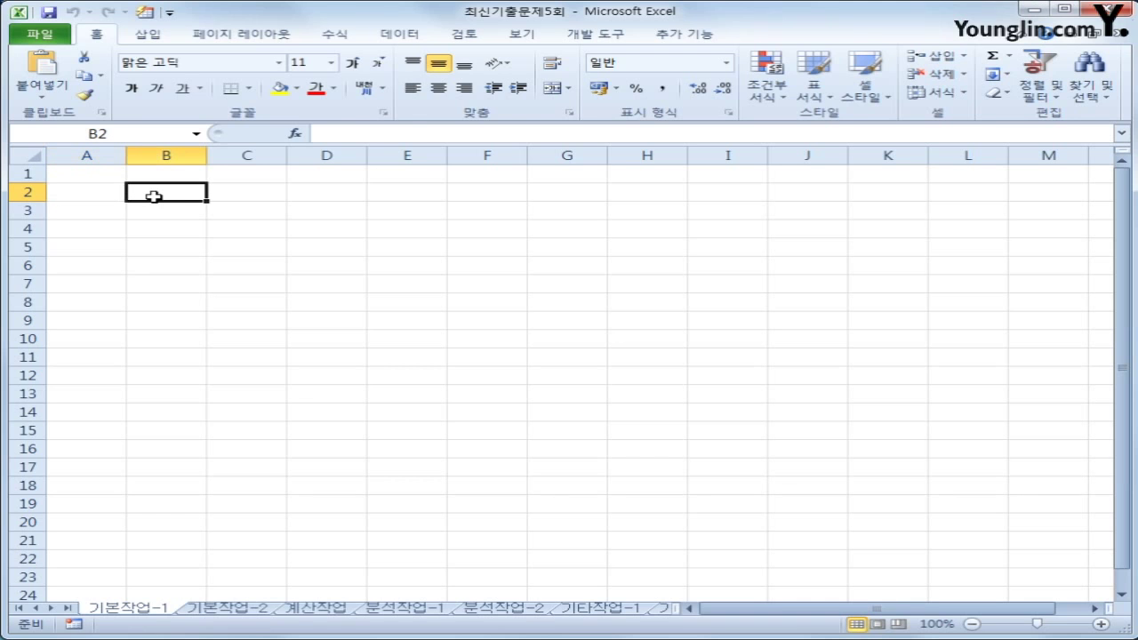
left_click(413, 40)
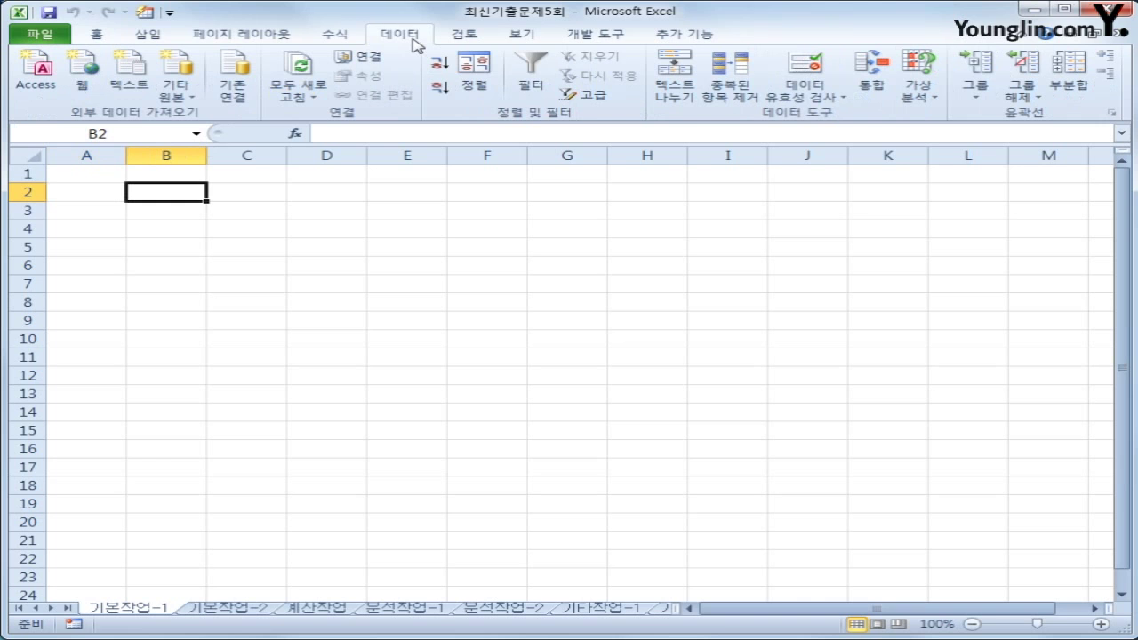
left_click(187, 105)
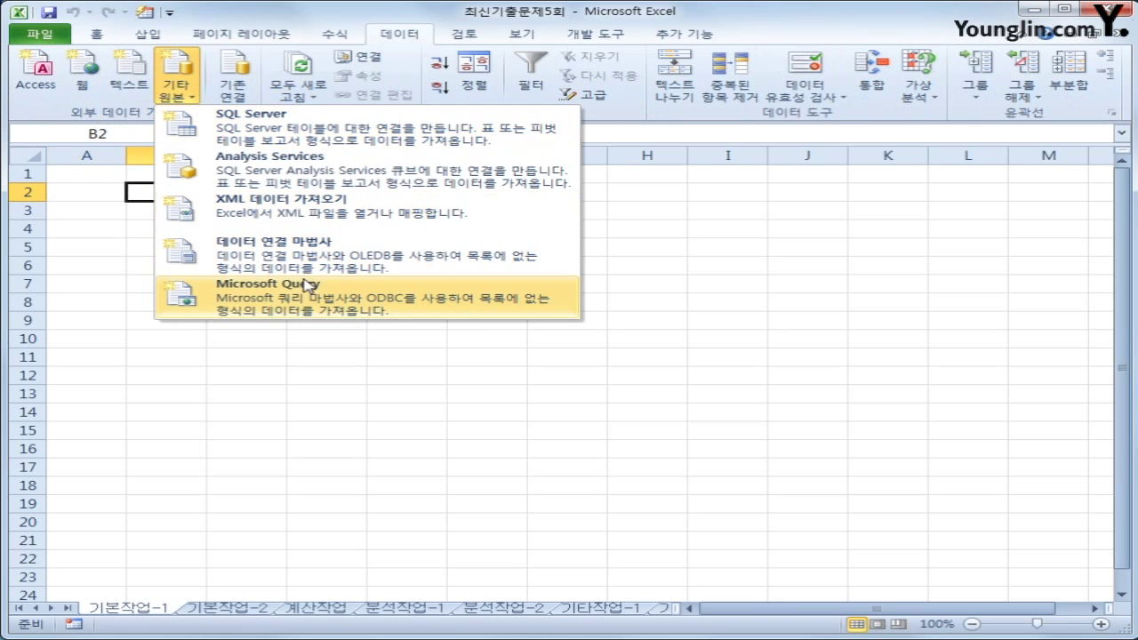
left_click(309, 306)
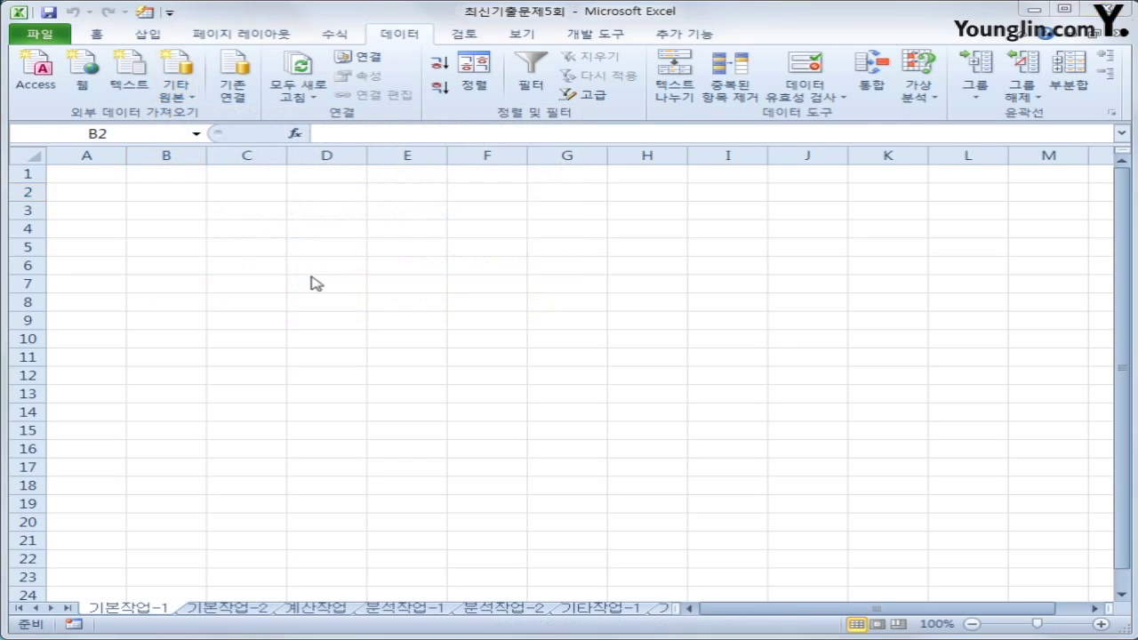
Choose MS Access Database as the source and open the 도서.accdb database
left_click_drag(673, 324, 545, 214)
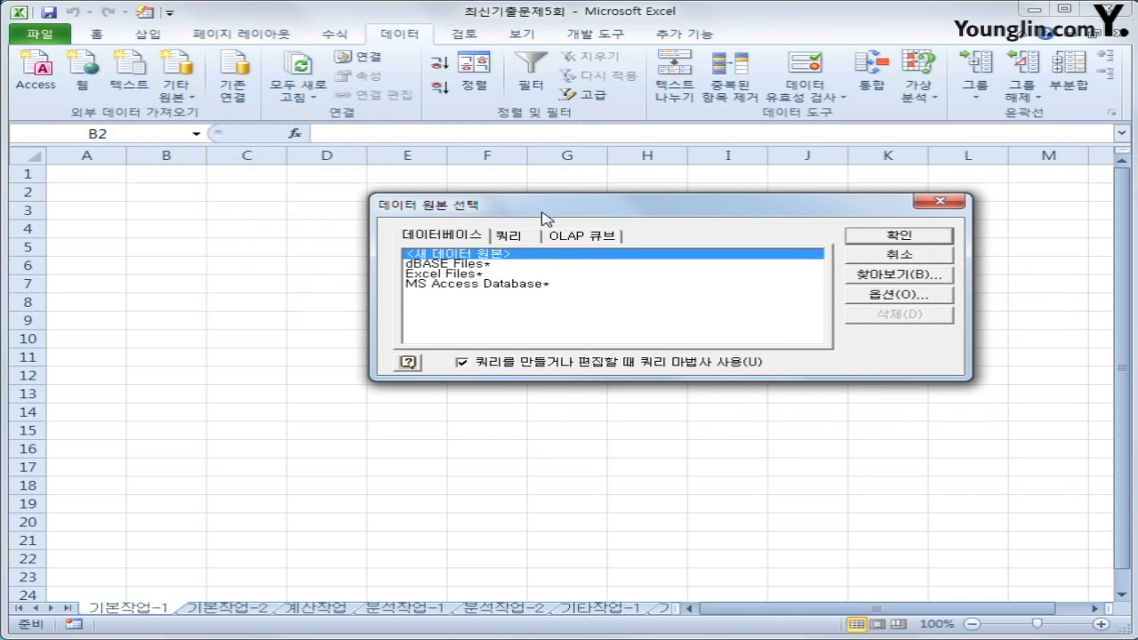
left_click(512, 286)
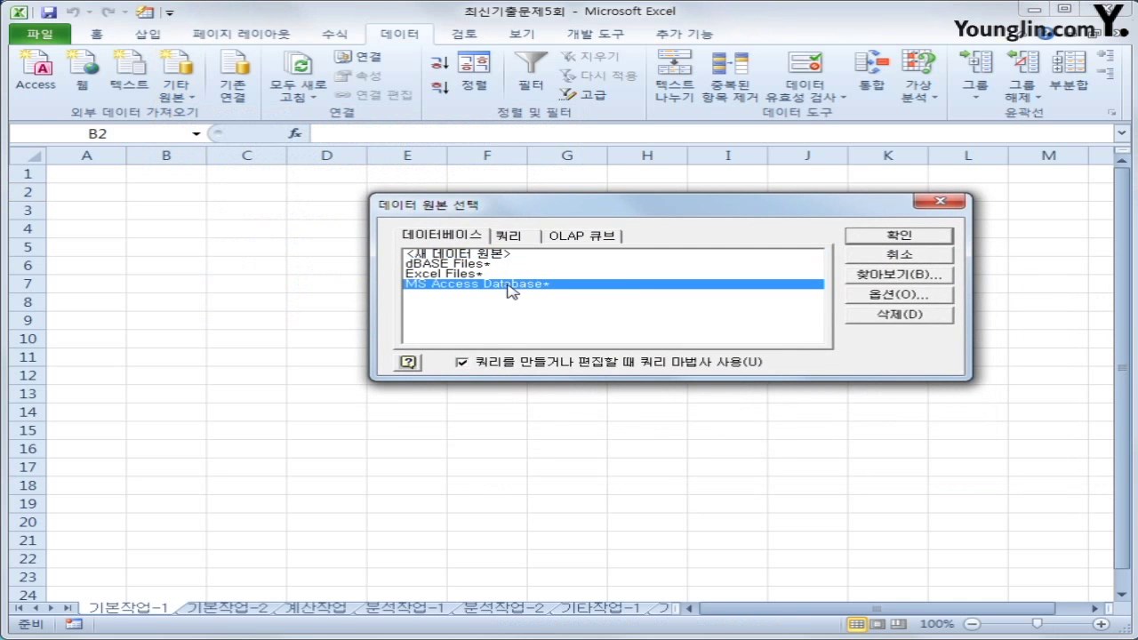
left_click(898, 236)
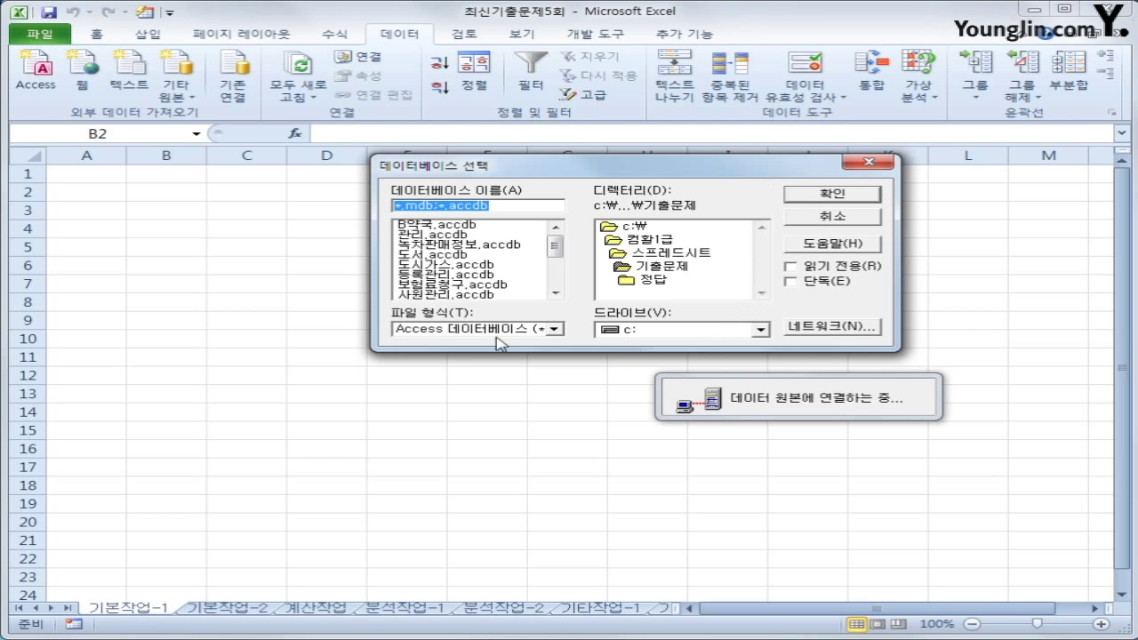
left_click(452, 255)
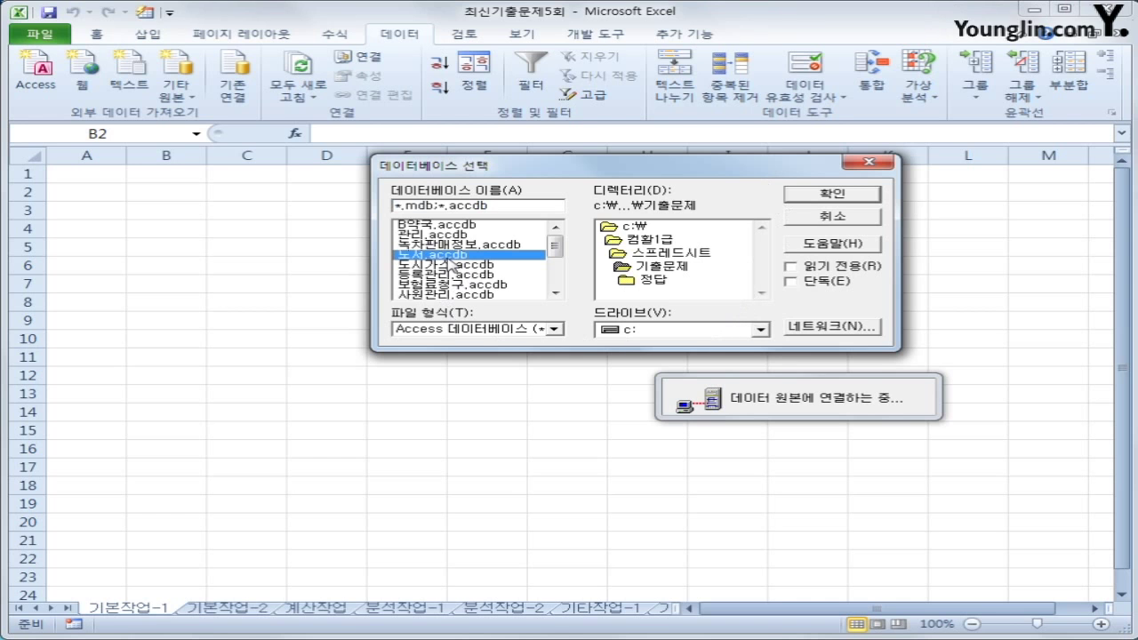
left_click(810, 196)
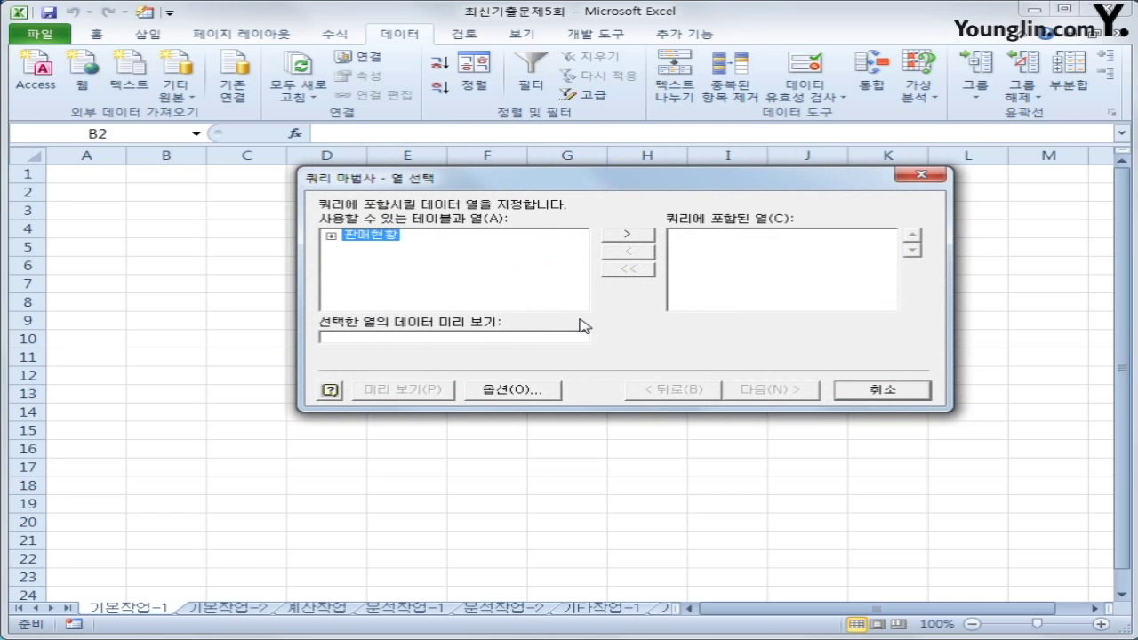
Add 도서명, 저자, 출판일, 페이지, 정가 and 판매량 from the 판매현황 table as query columns
double_click(379, 236)
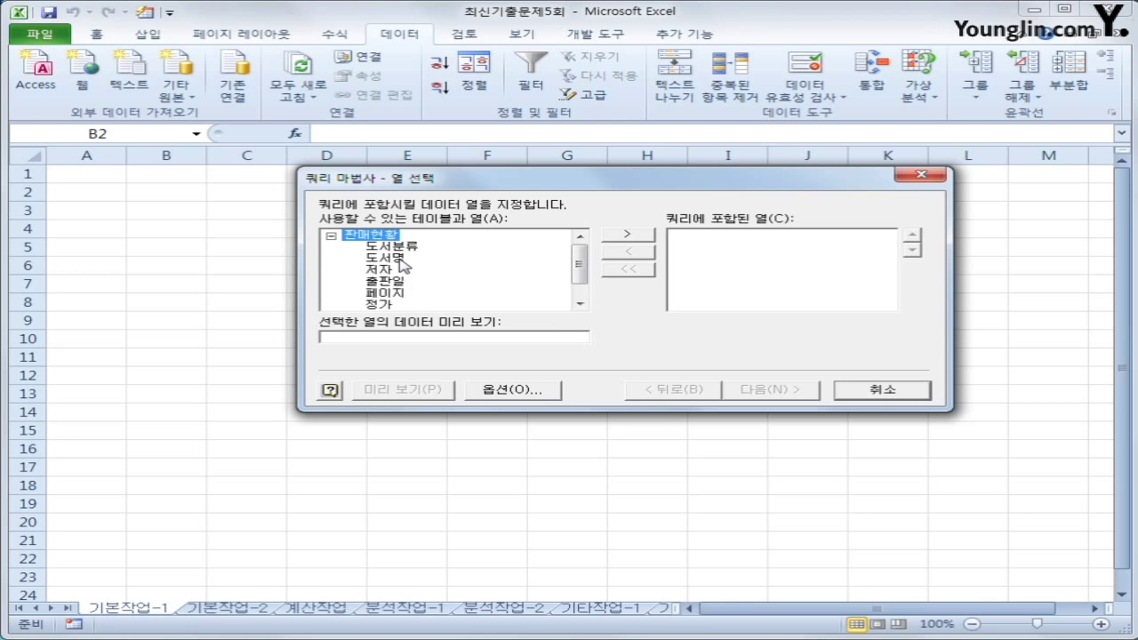
double_click(399, 259)
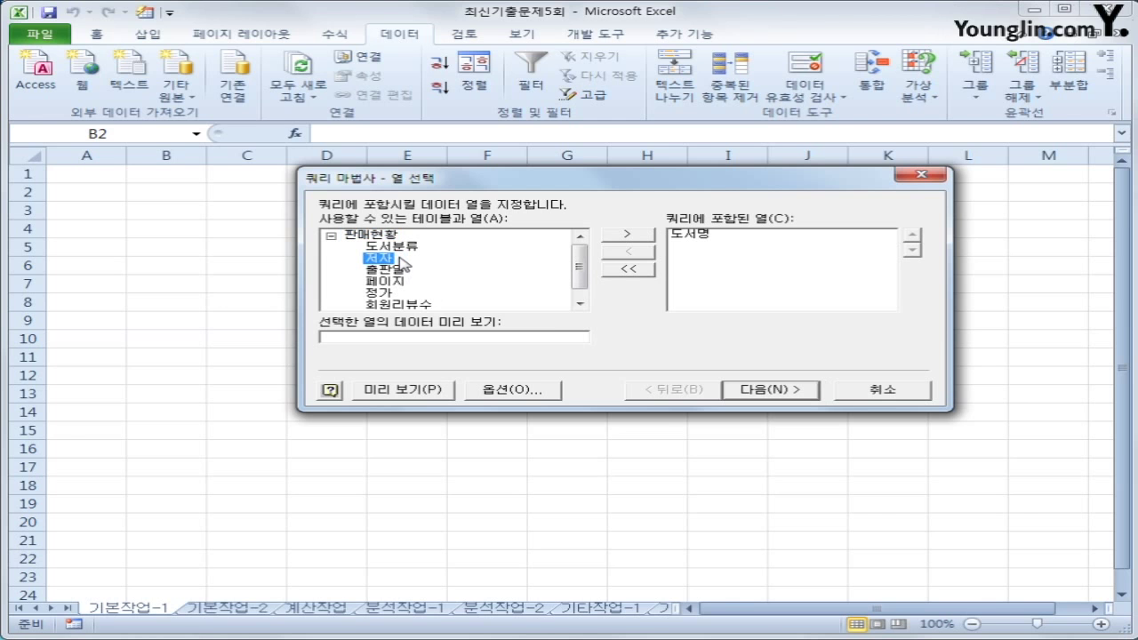
double_click(389, 260)
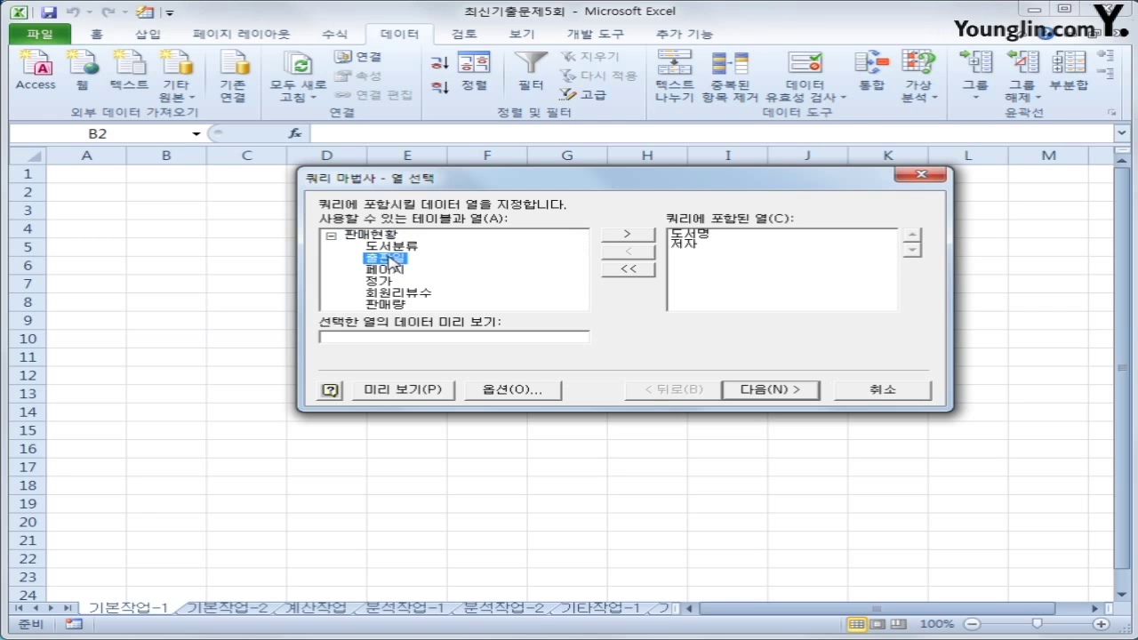
double_click(393, 260)
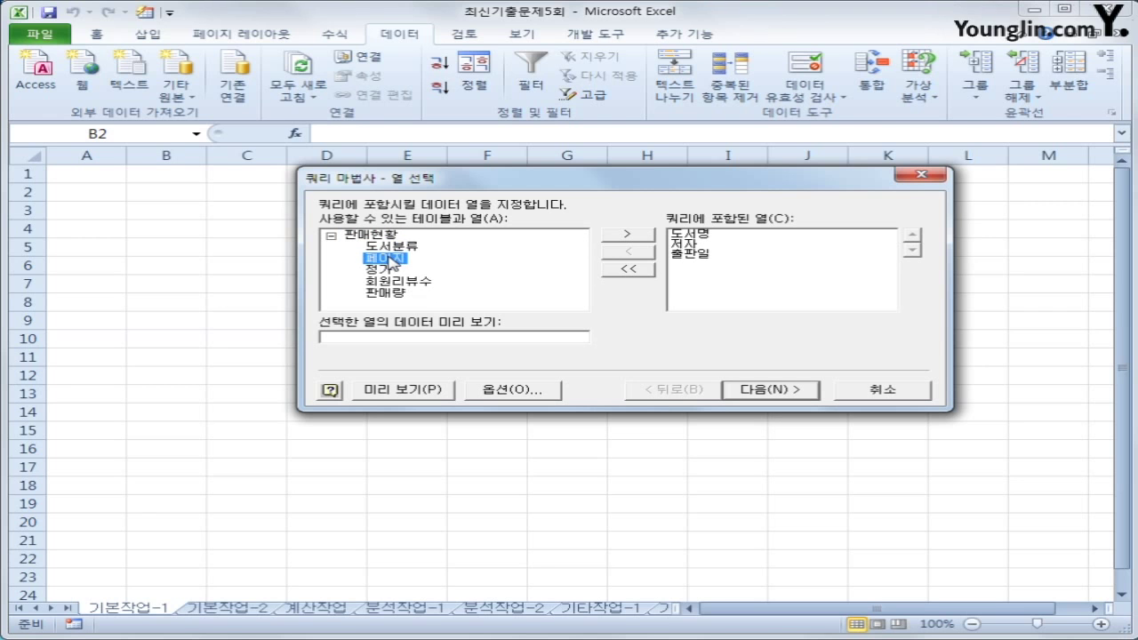
double_click(391, 259)
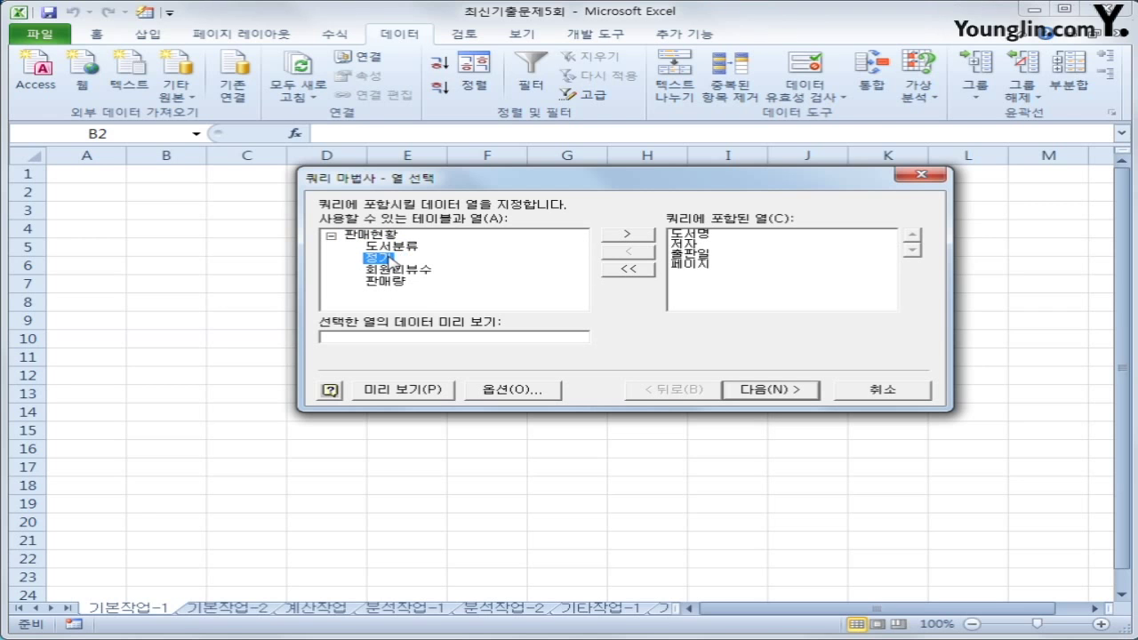
double_click(389, 260)
double_click(390, 271)
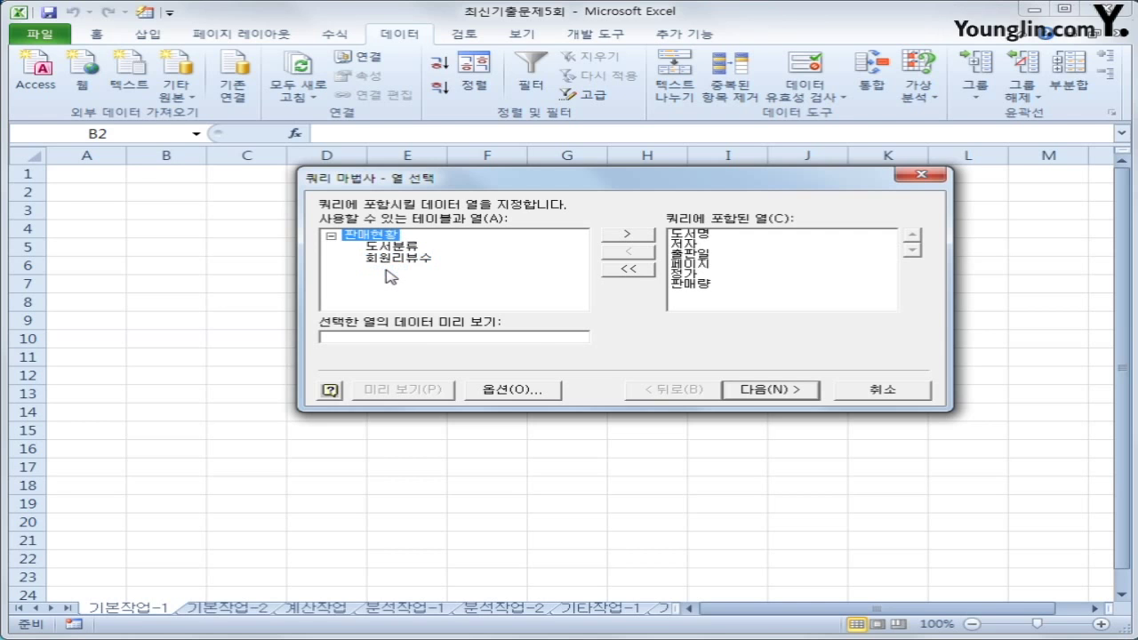
Filter the query to rows where 출판일 is greater than or equal to 2014-01-01
left_click(768, 400)
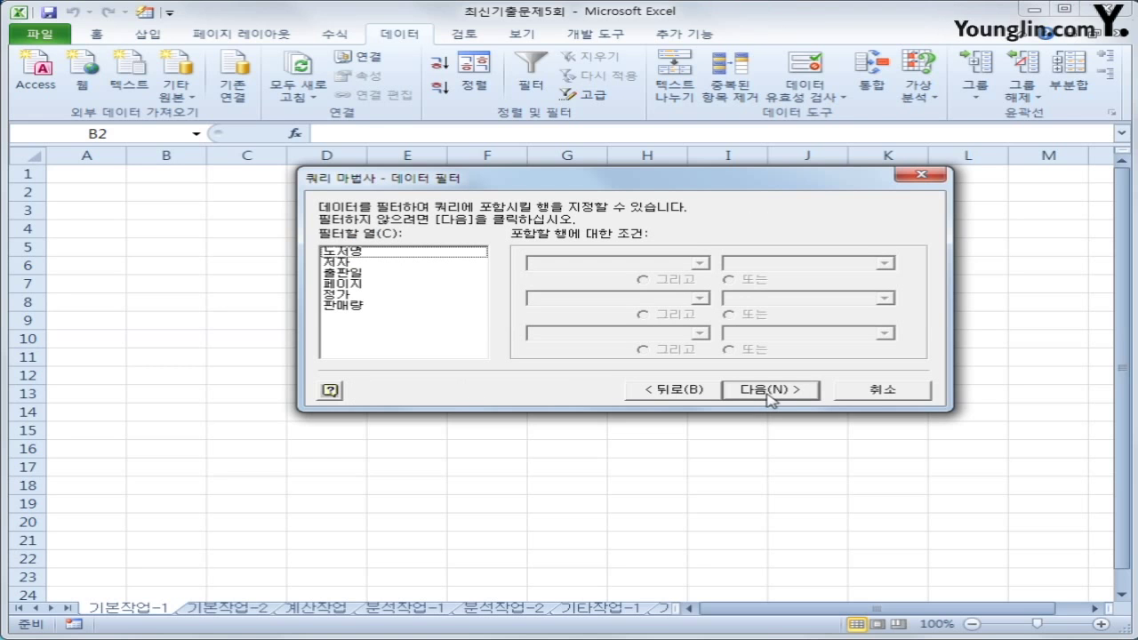
left_click(389, 276)
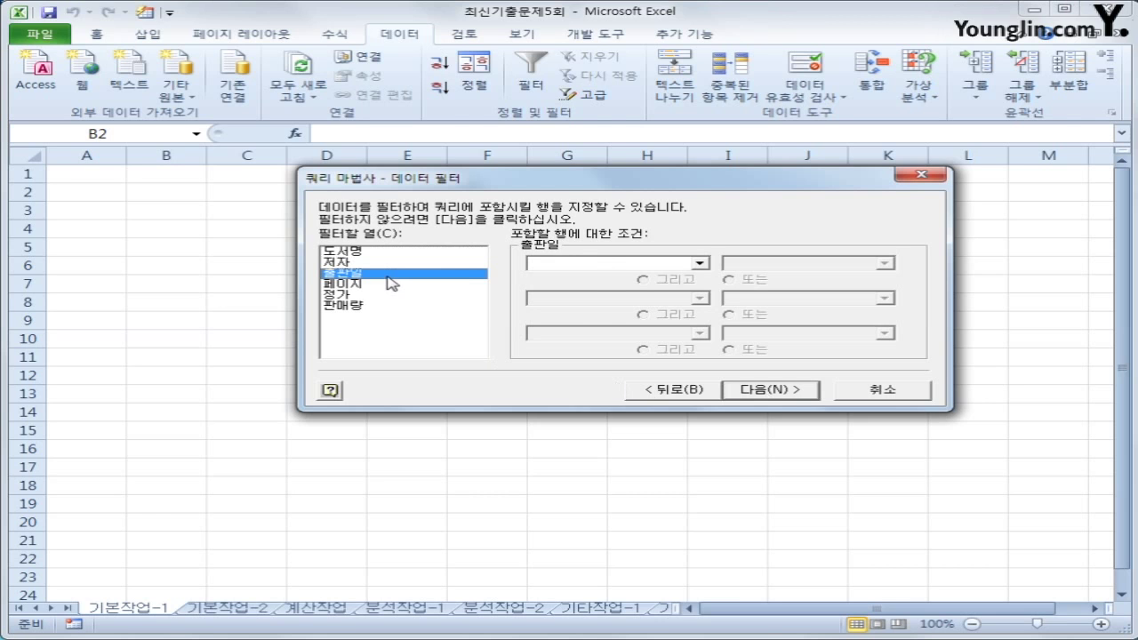
left_click(606, 265)
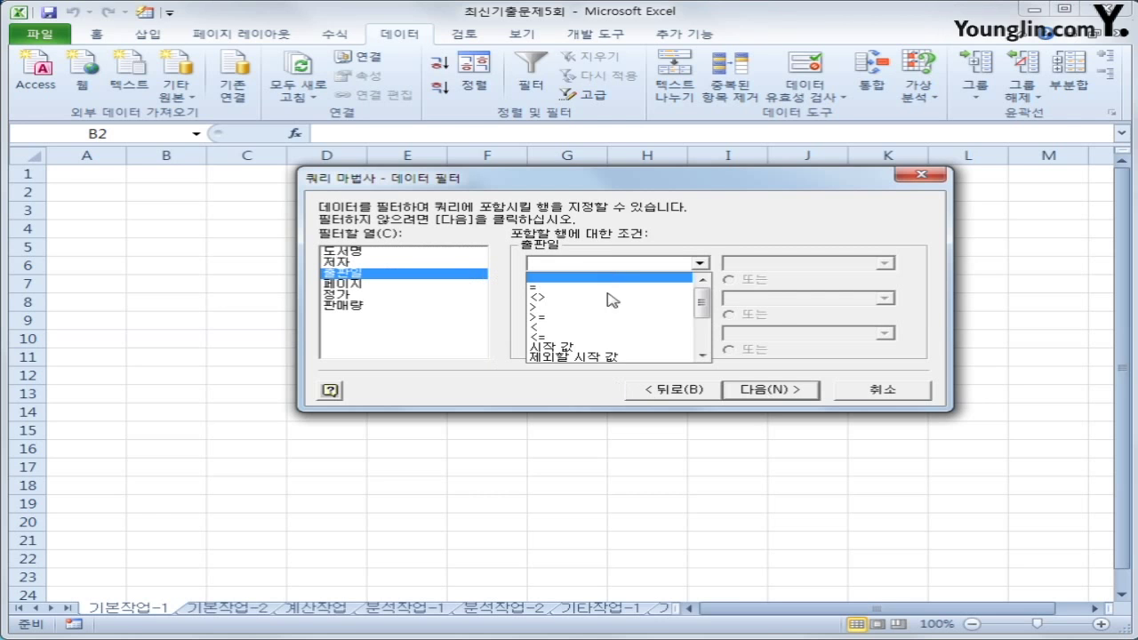
left_click(609, 318)
key("Tab")
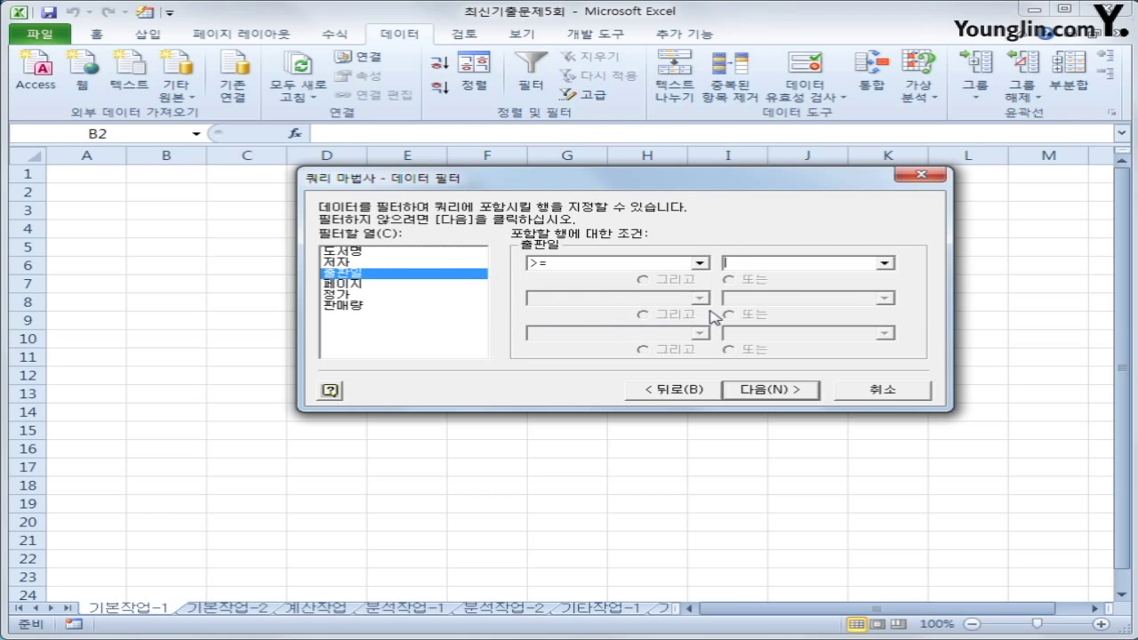
type("2014-")
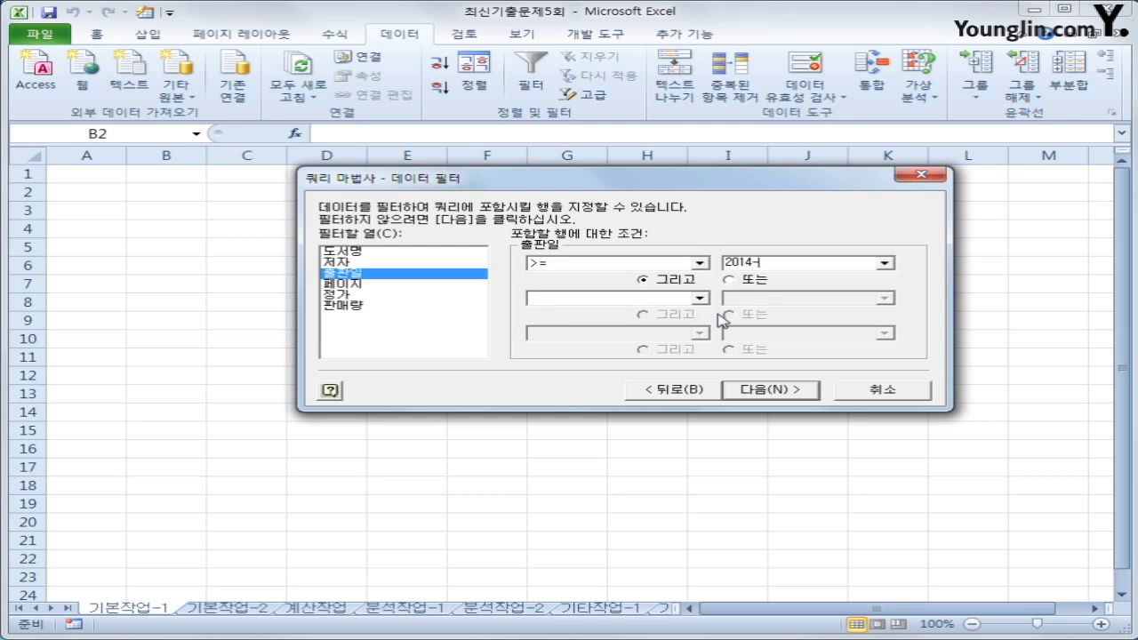
type("01-01")
Add a second filter requiring 정가 greater than or equal to 18000
left_click(396, 299)
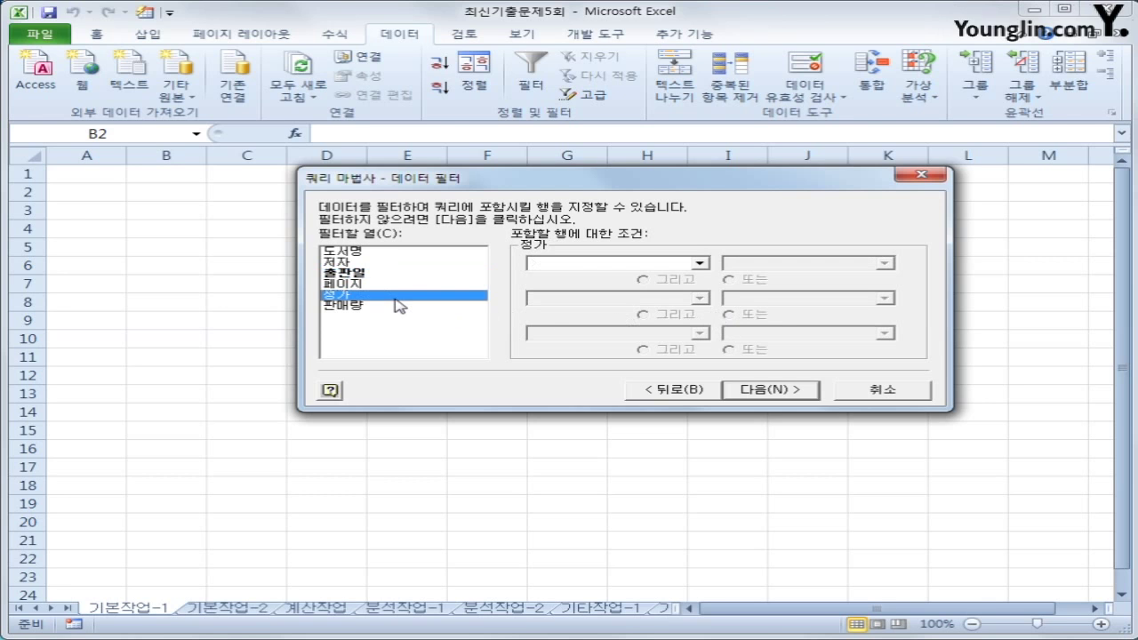
left_click(656, 263)
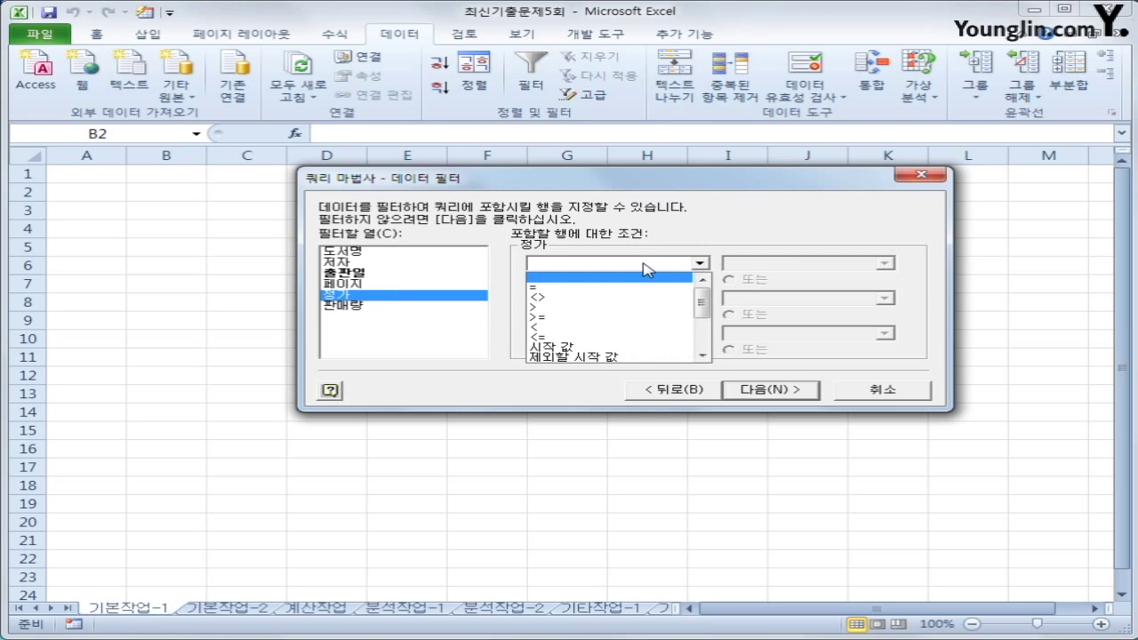
left_click(644, 317)
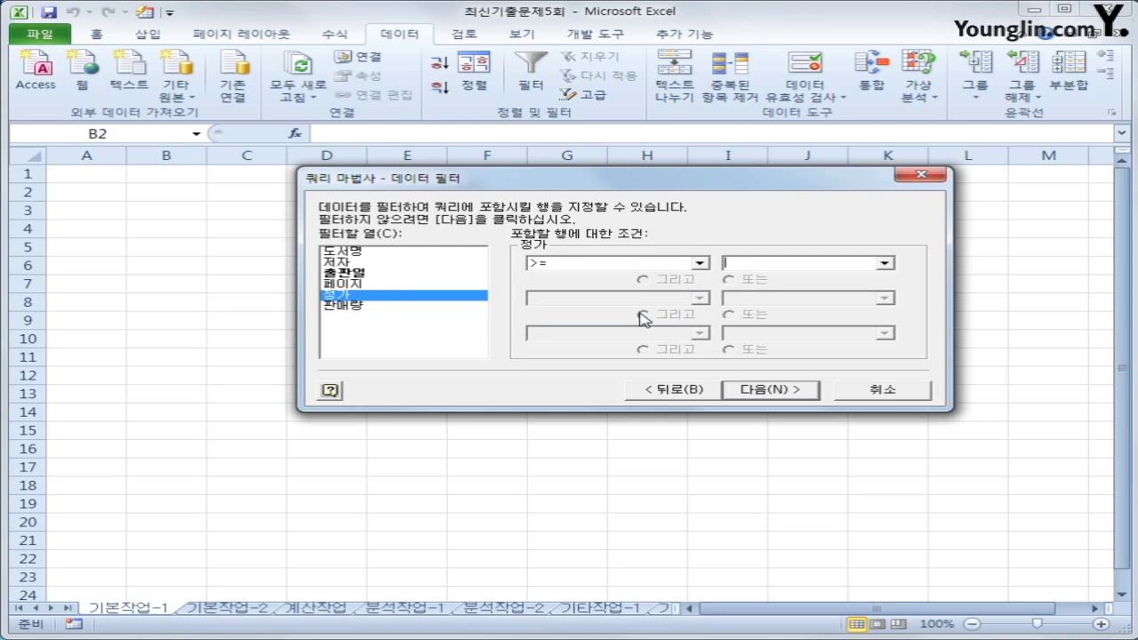
type("18000")
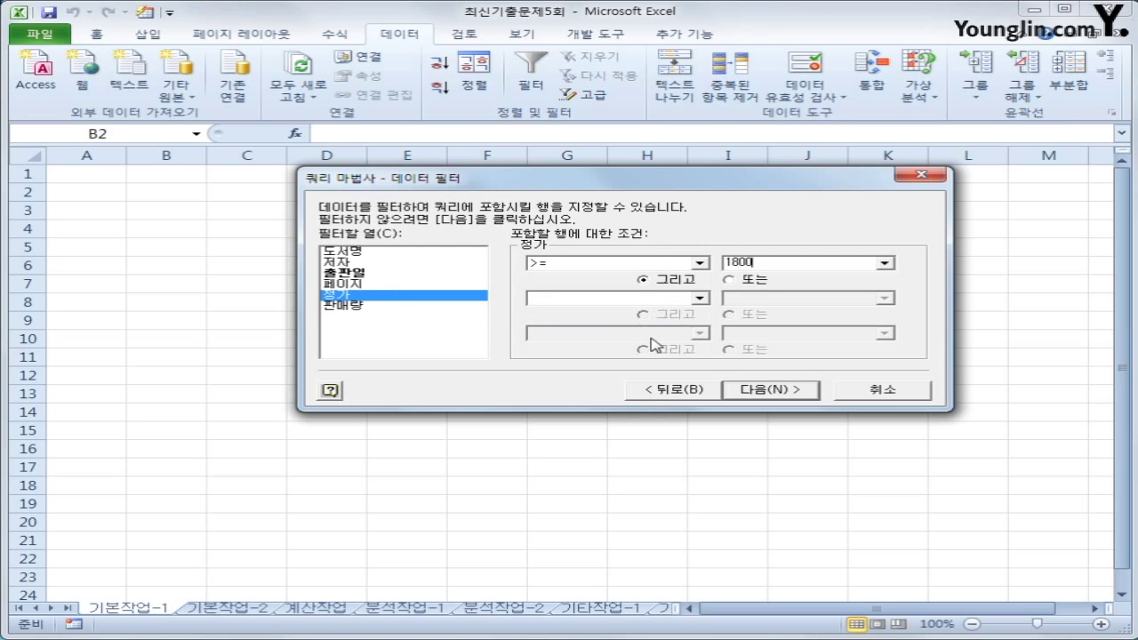
left_click(786, 392)
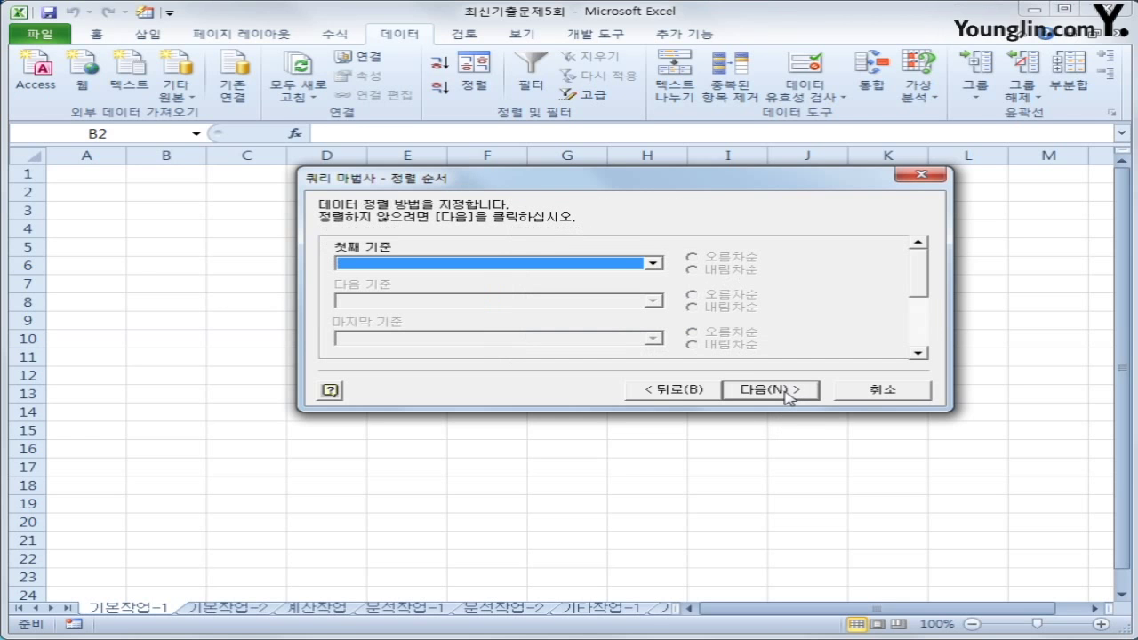
Set 출판일 descending as the first sort key
left_click(553, 266)
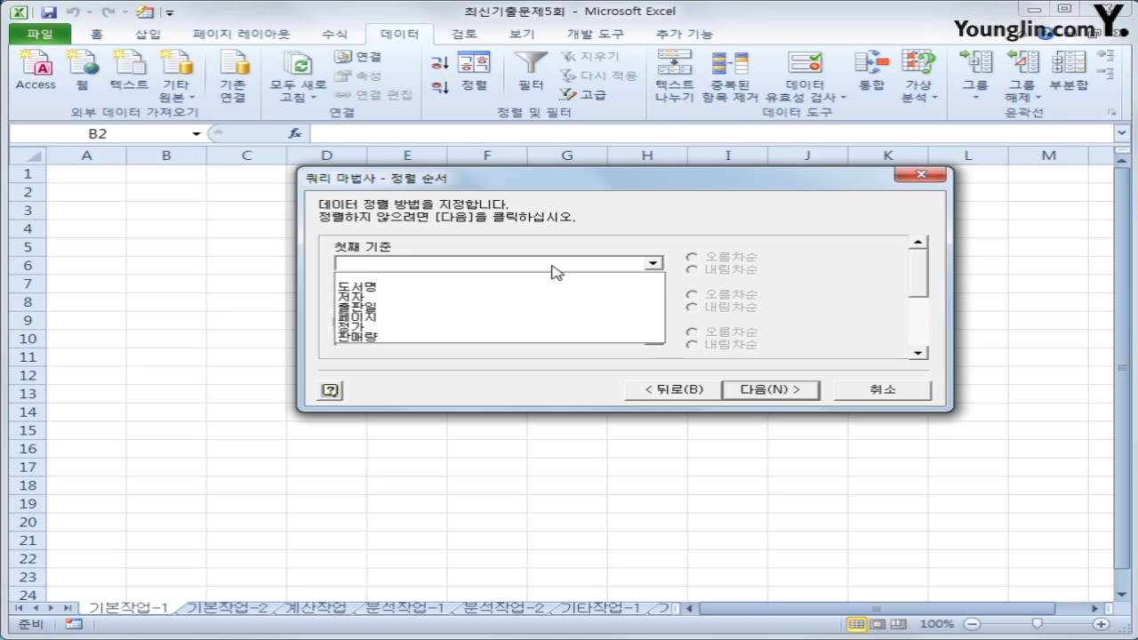
left_click(531, 318)
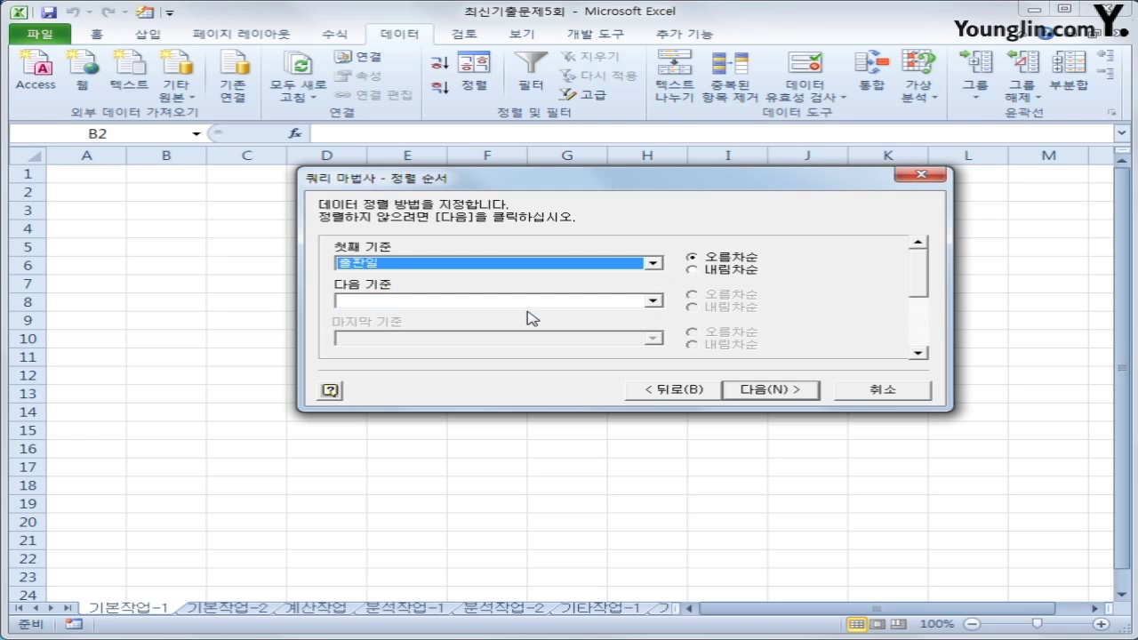
left_click(707, 272)
Set 정가 descending as the second sort key and advance to the final step
left_click(654, 301)
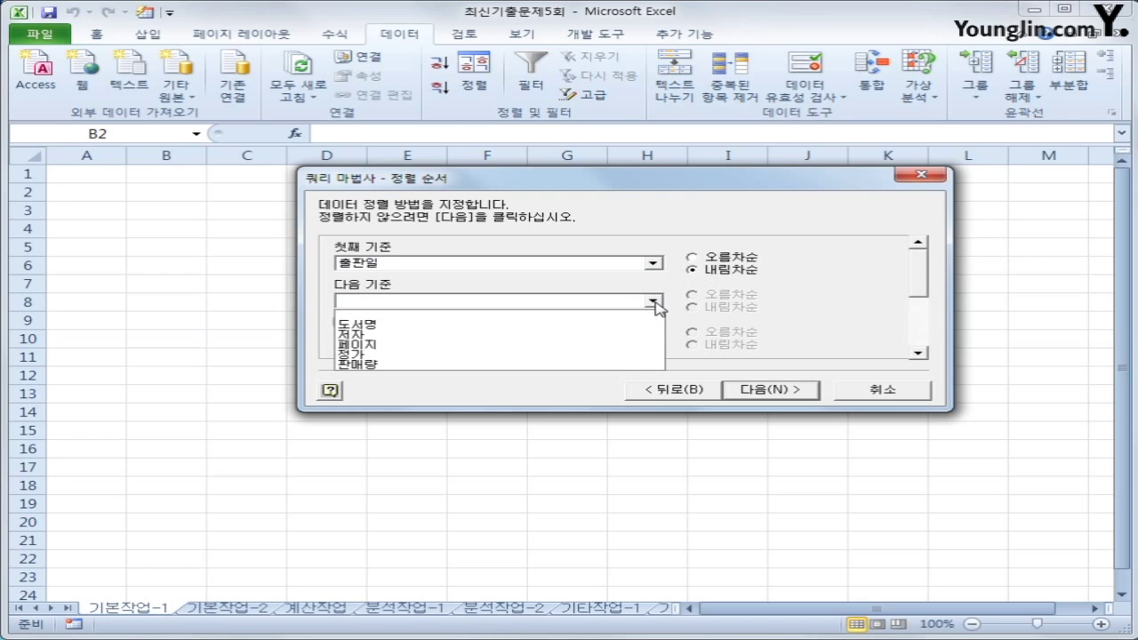
left_click(795, 287)
left_click(652, 301)
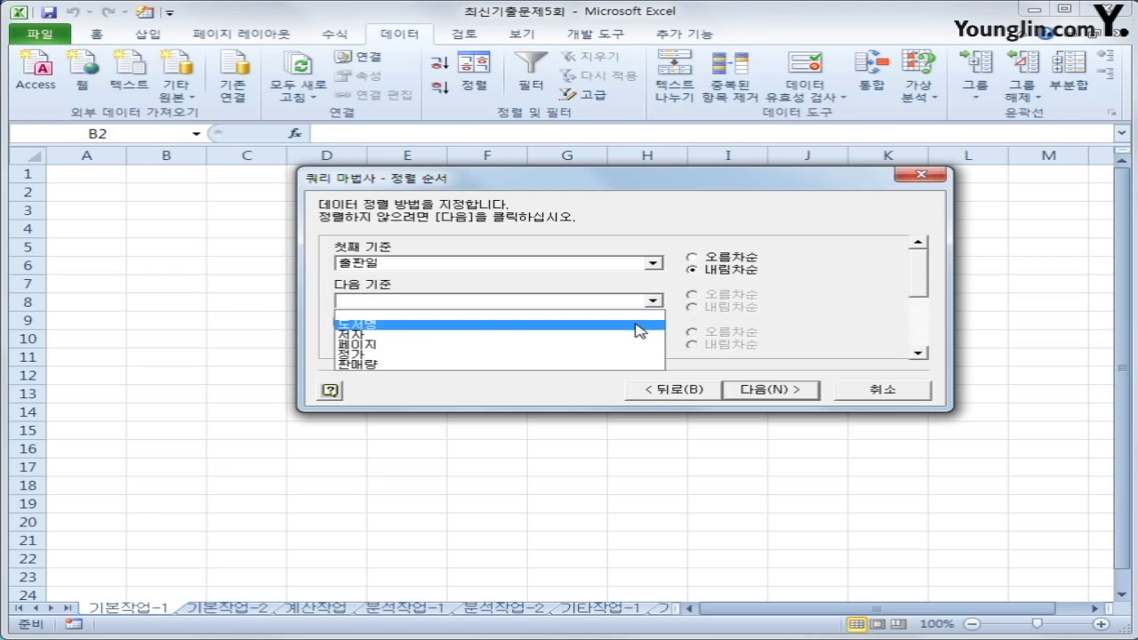
left_click(624, 362)
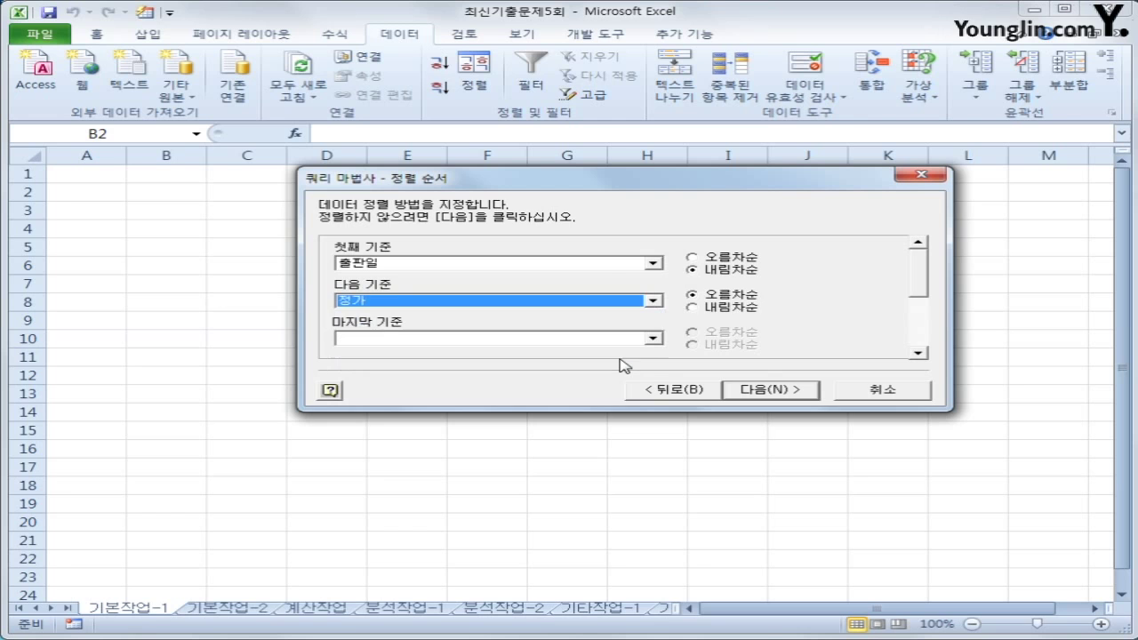
left_click(748, 308)
left_click(747, 309)
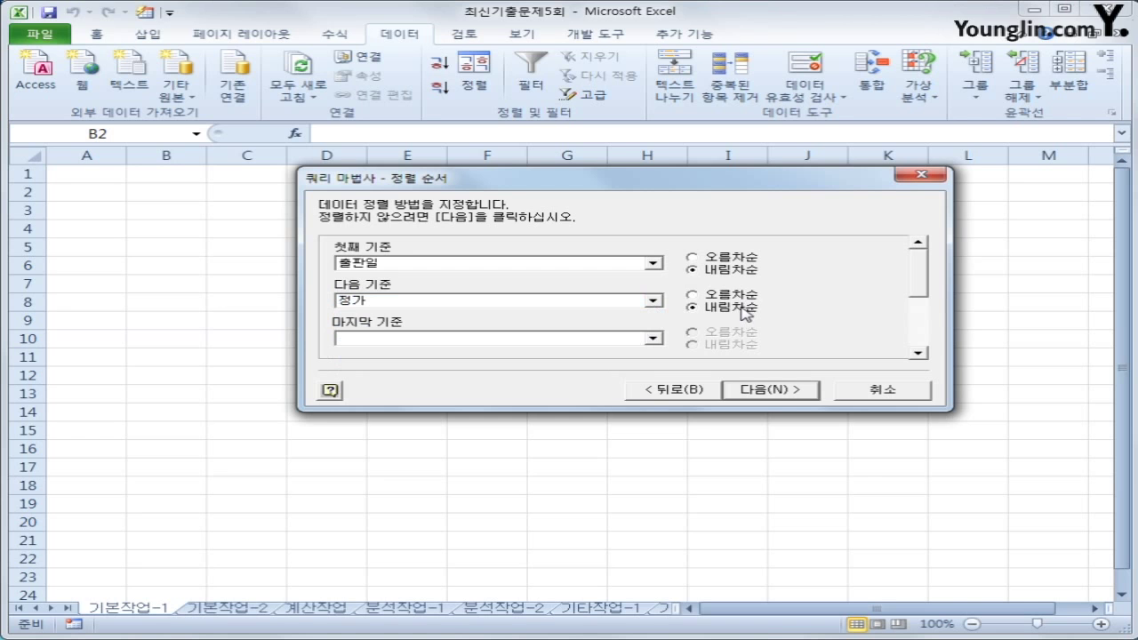
left_click(797, 394)
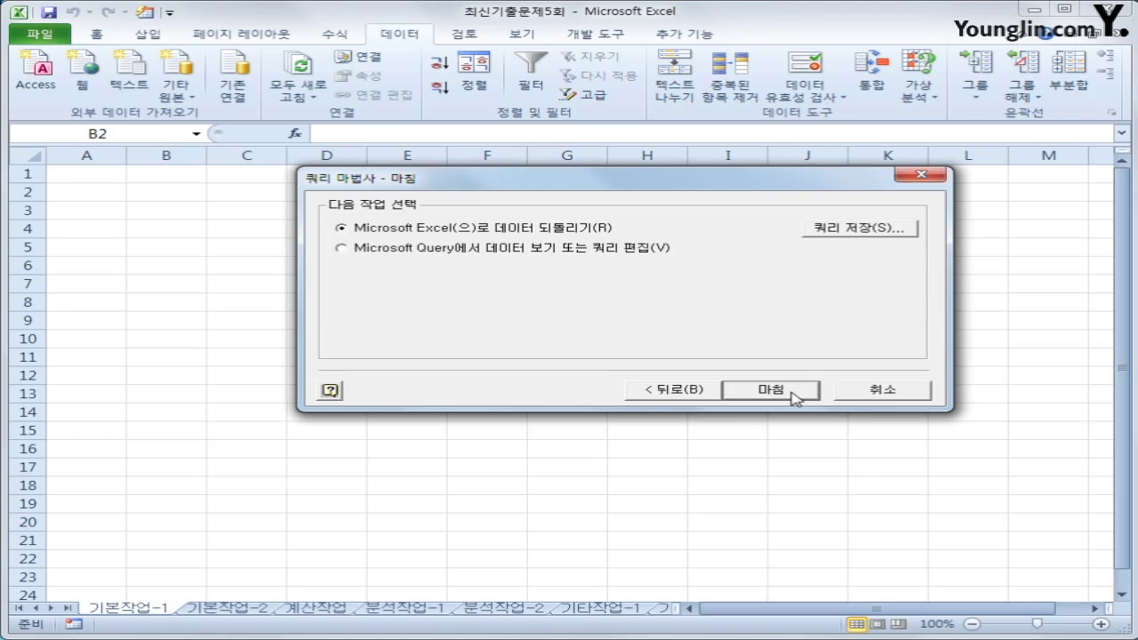
Return the query results as a table at $B$2 of 기본작업-1, then switch to 기본작업-2
left_click(770, 390)
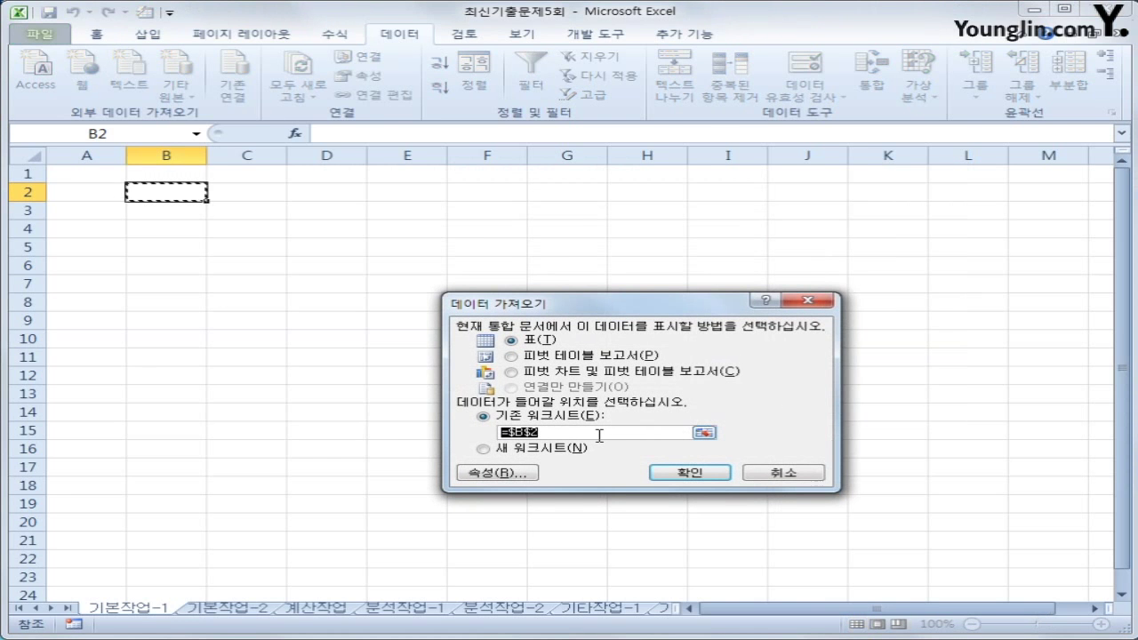
left_click(720, 476)
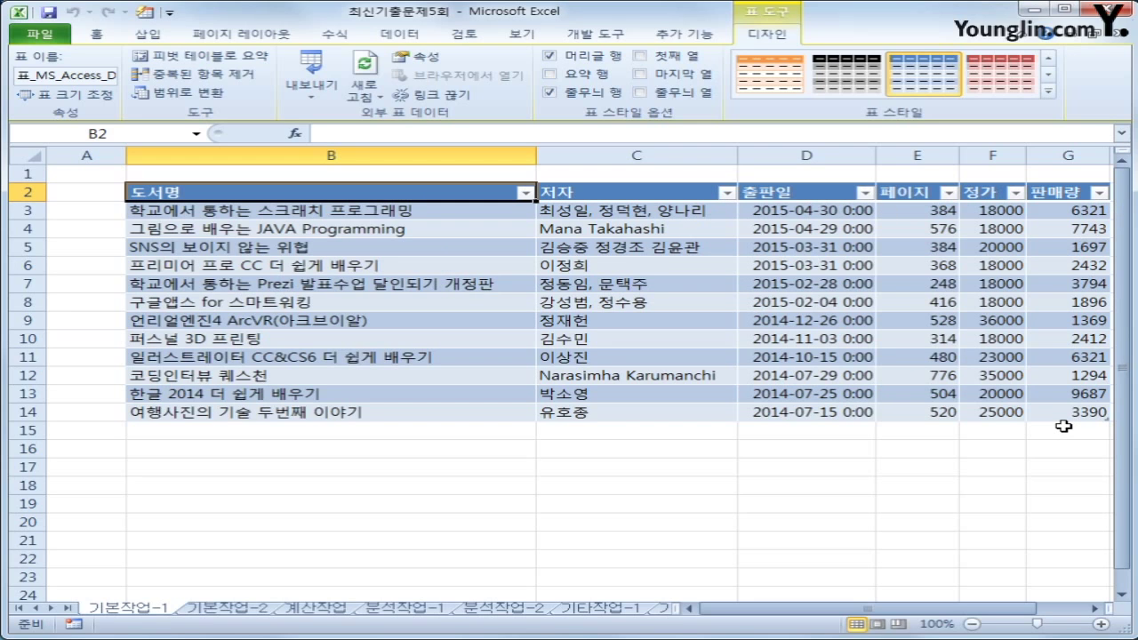
left_click(247, 608)
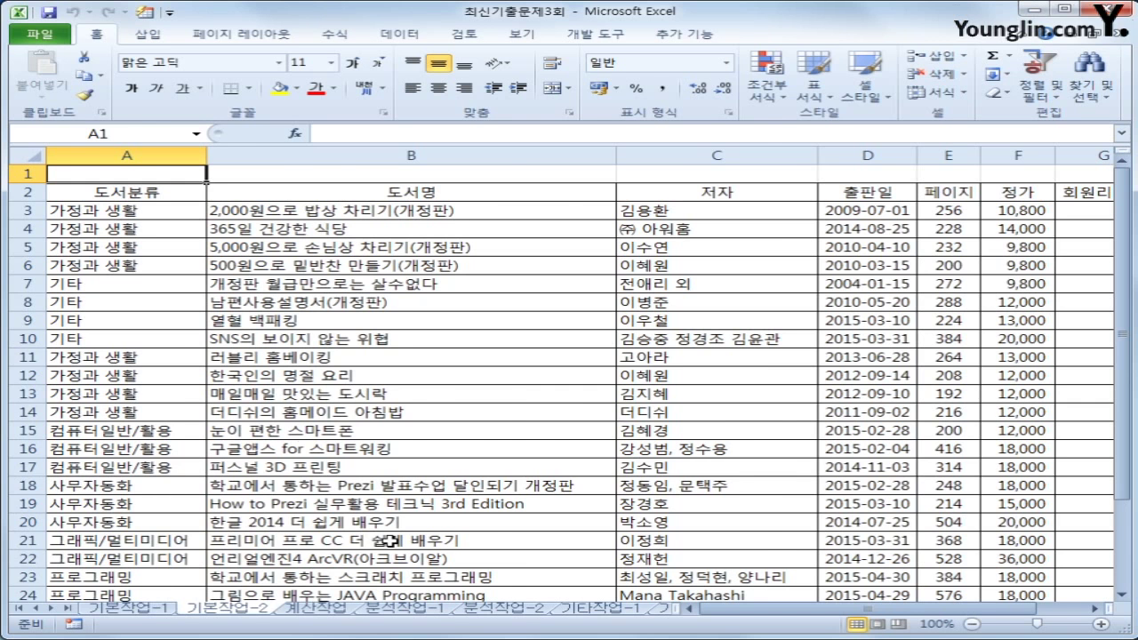
Enter the heading 조건 in cell A32
scroll(389, 540, "down", 5)
left_click_drag(133, 465, 136, 488)
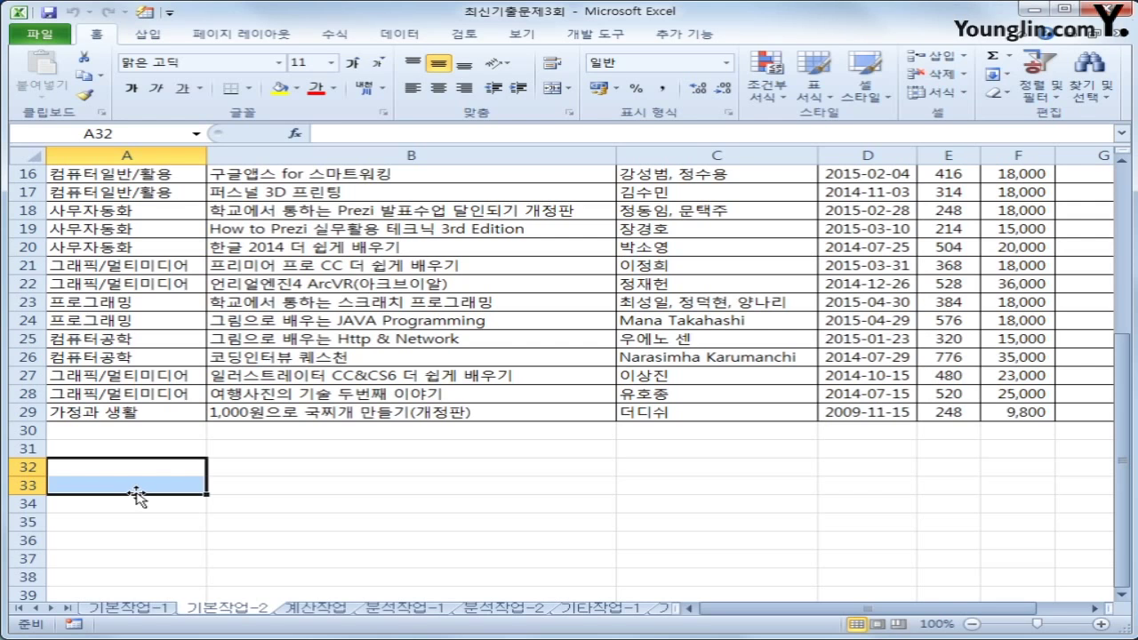
left_click(122, 474)
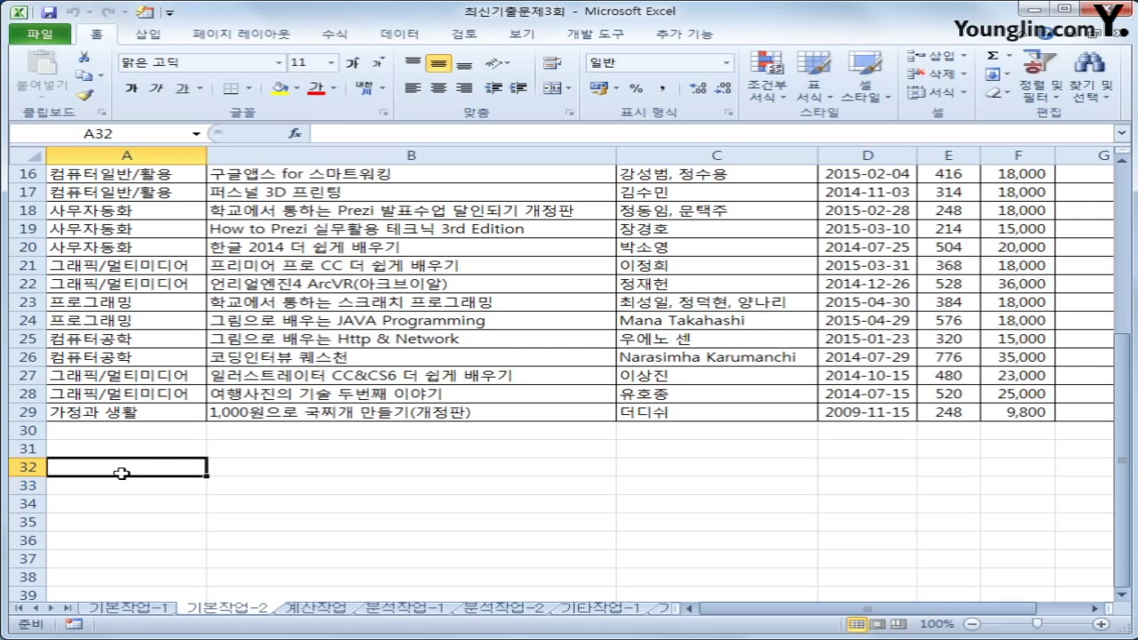
type("wh")
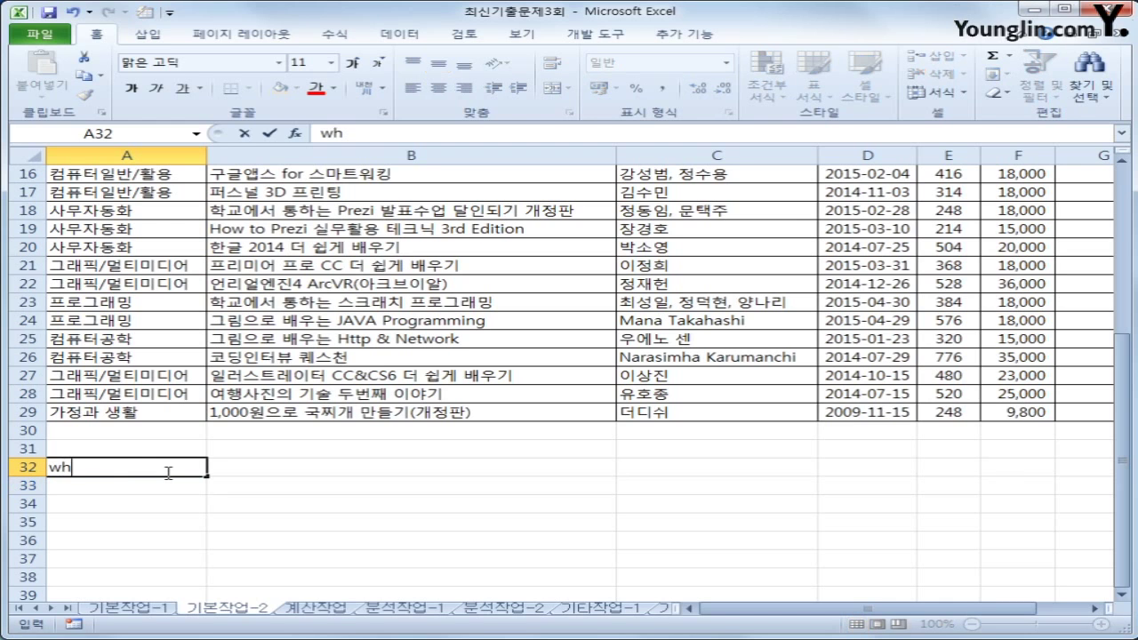
key("BackSpace")
key("BackSpace")
key("Hangul")
type("조건")
key("Return")
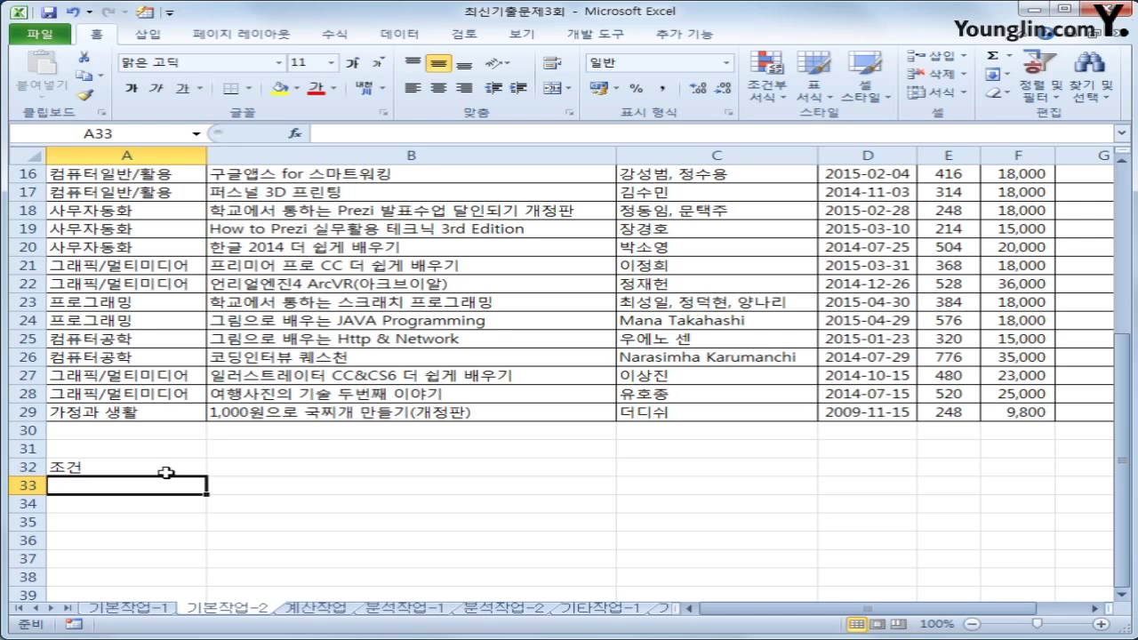
In A33 begin =AND(OR($A3="컴퓨터일반/활용", with a column-locked A3 reference
type("=")
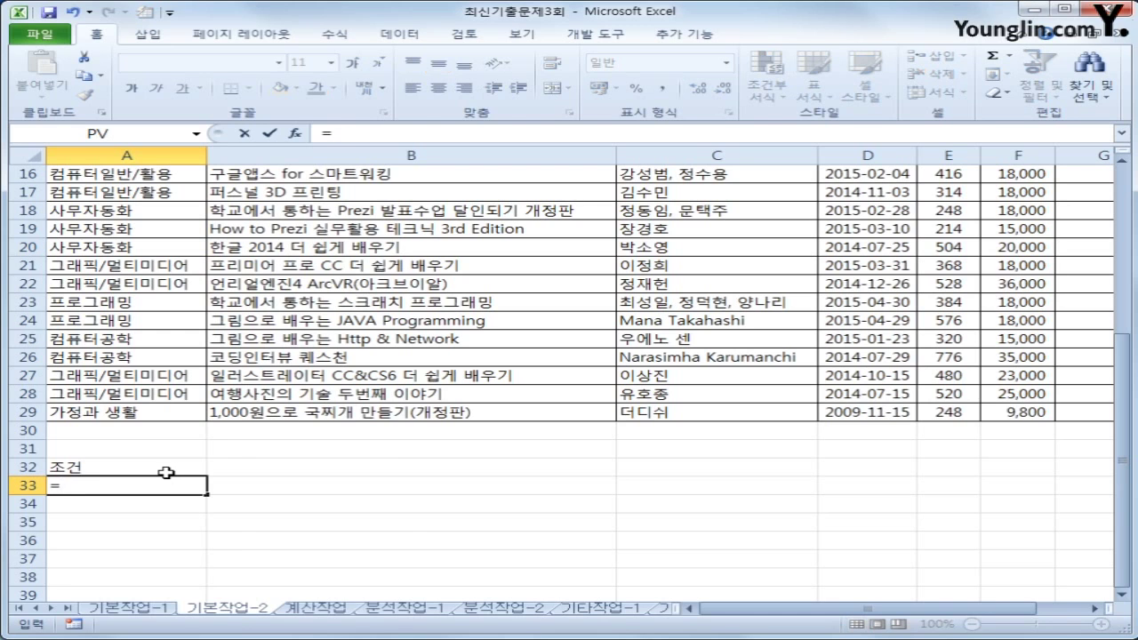
type("and(")
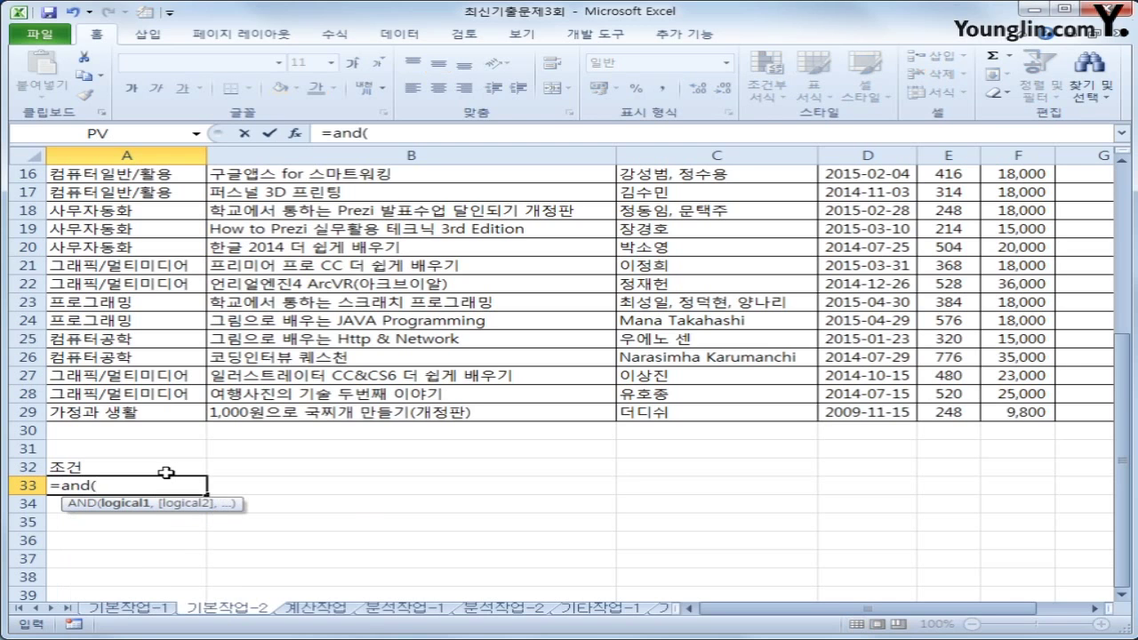
type("or(")
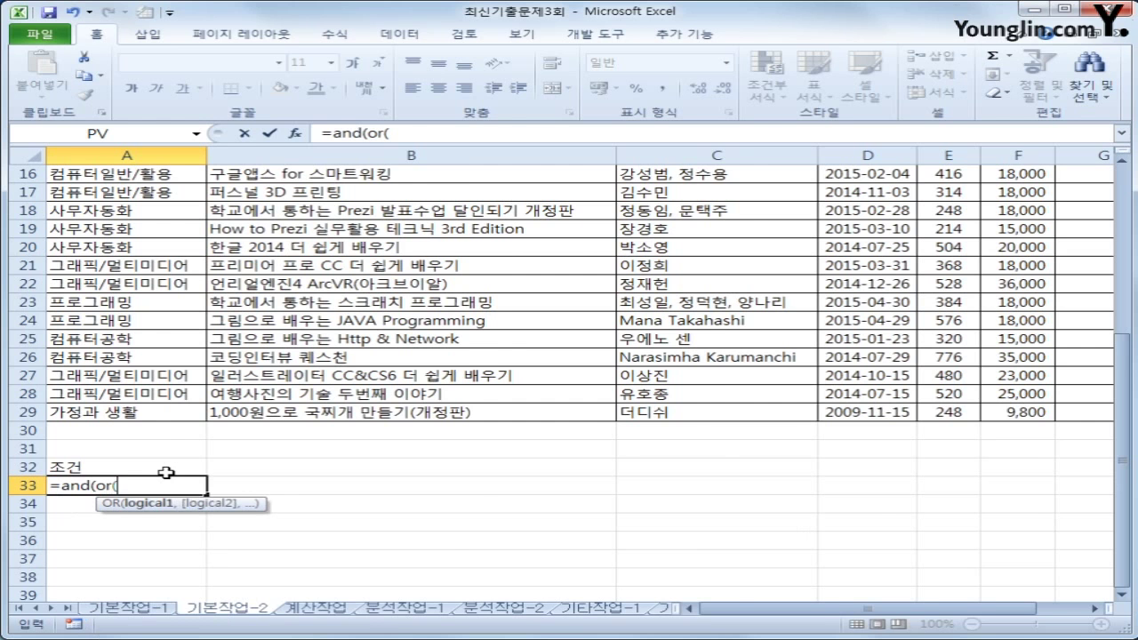
scroll(167, 473, "up", 5)
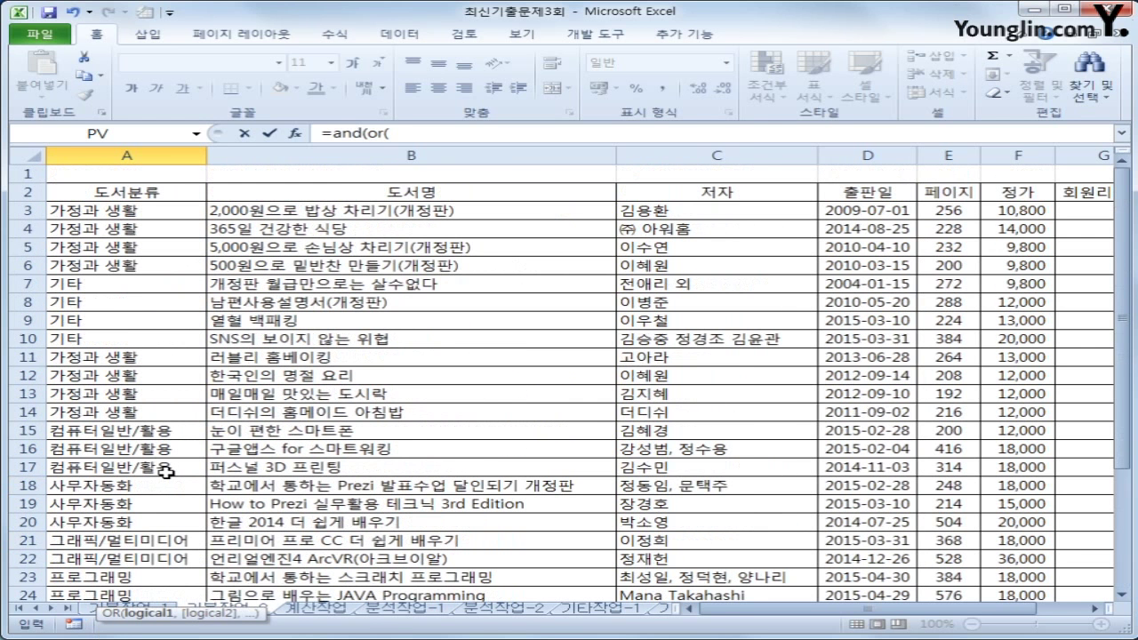
left_click(166, 214)
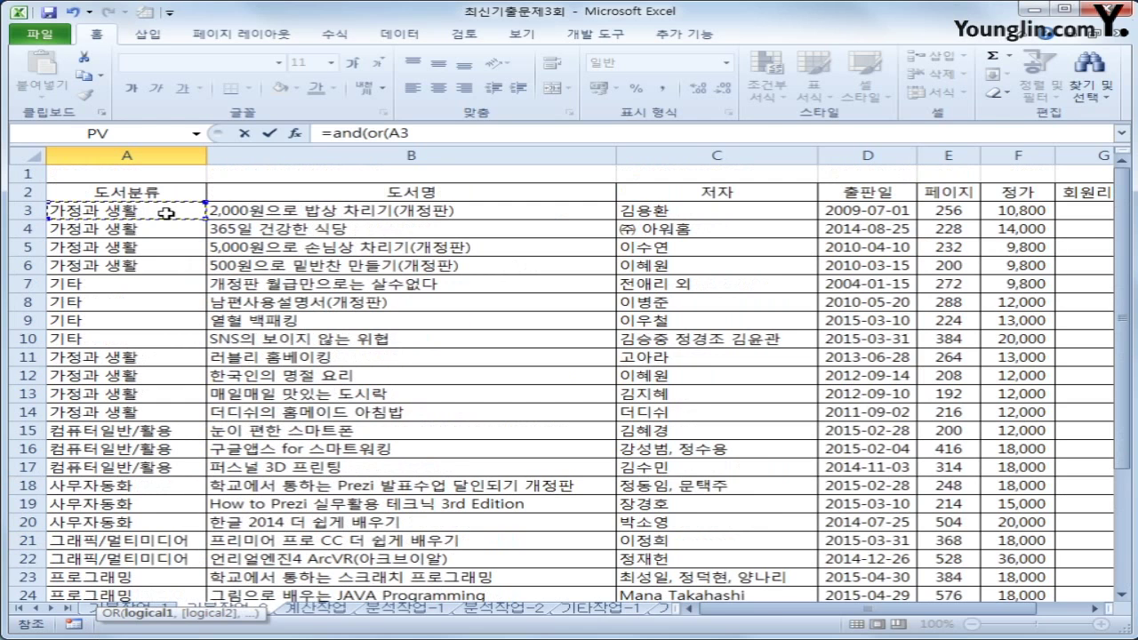
key("F4")
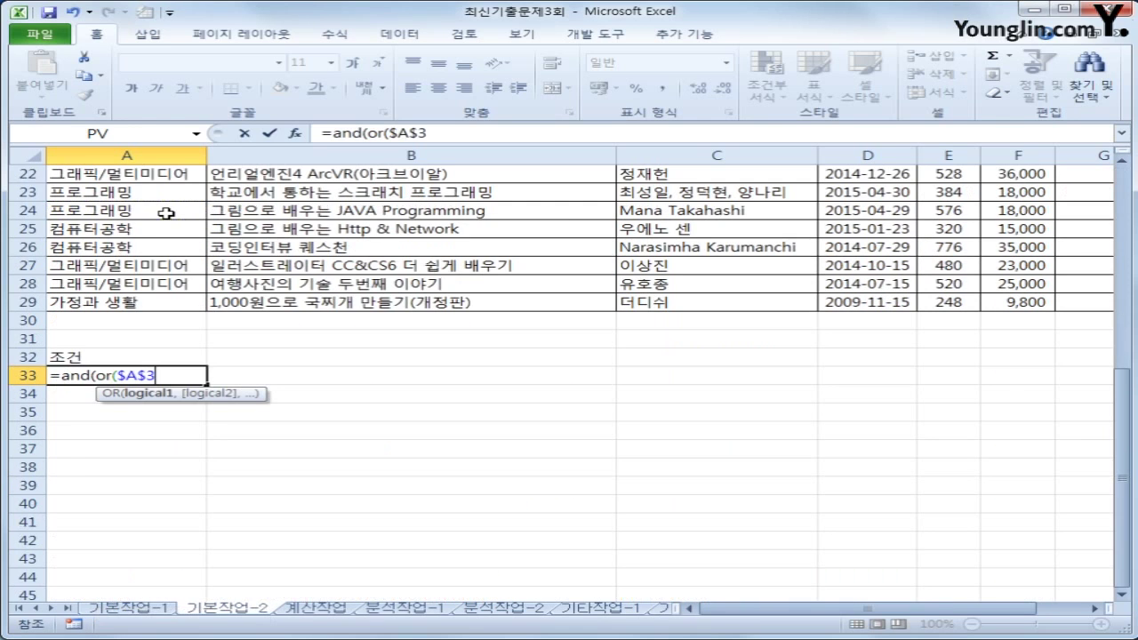
key("F4")
key("F4")
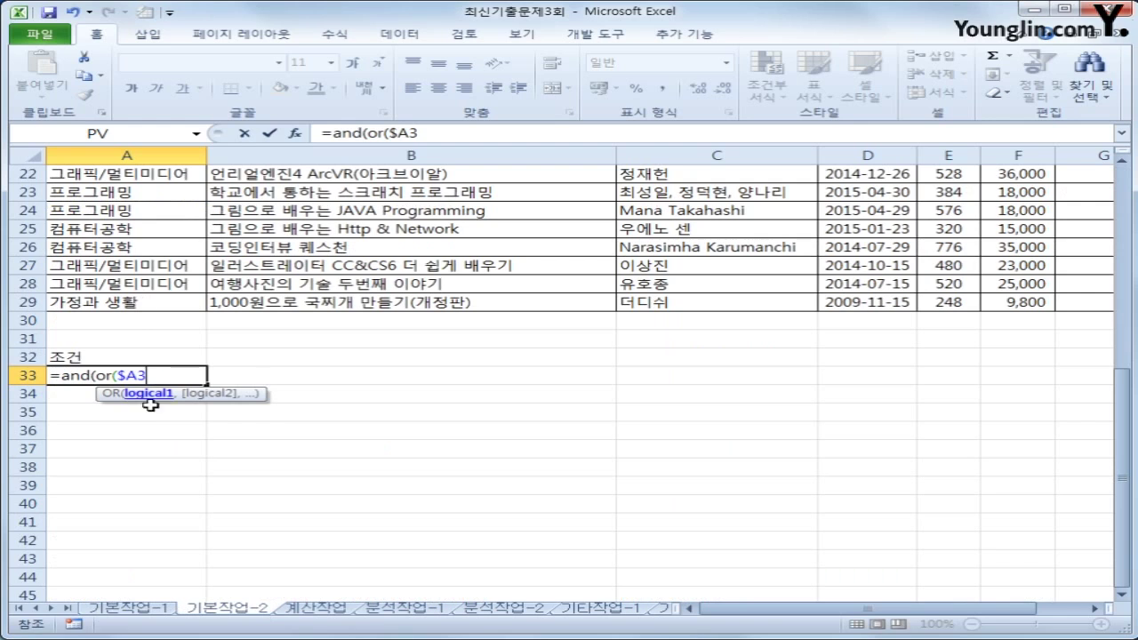
type("=")
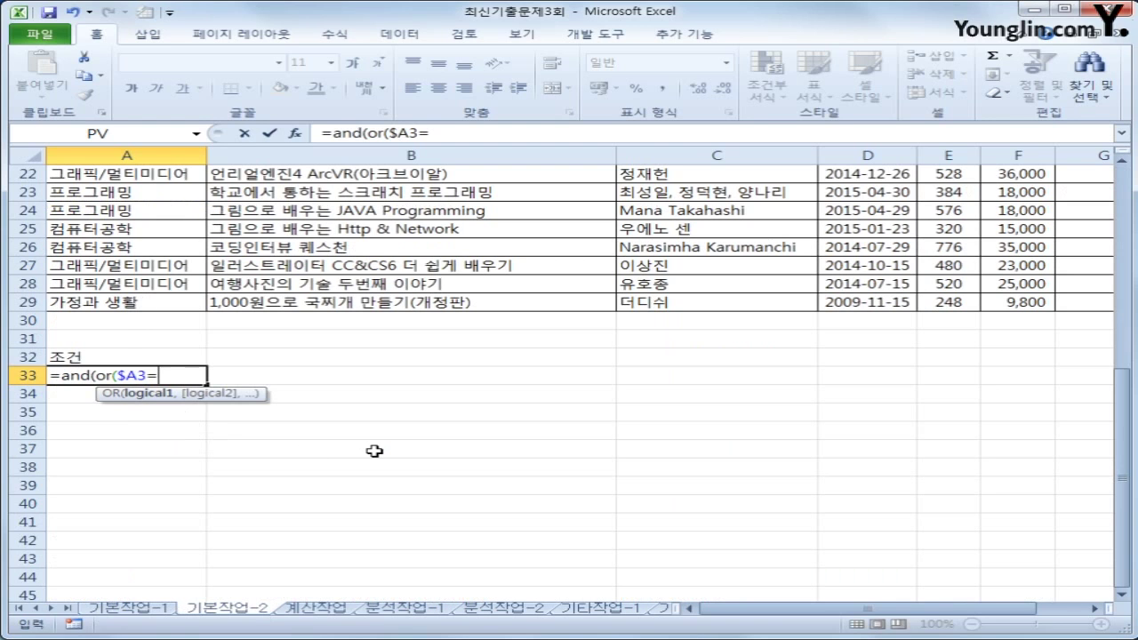
type("\"컴퓨")
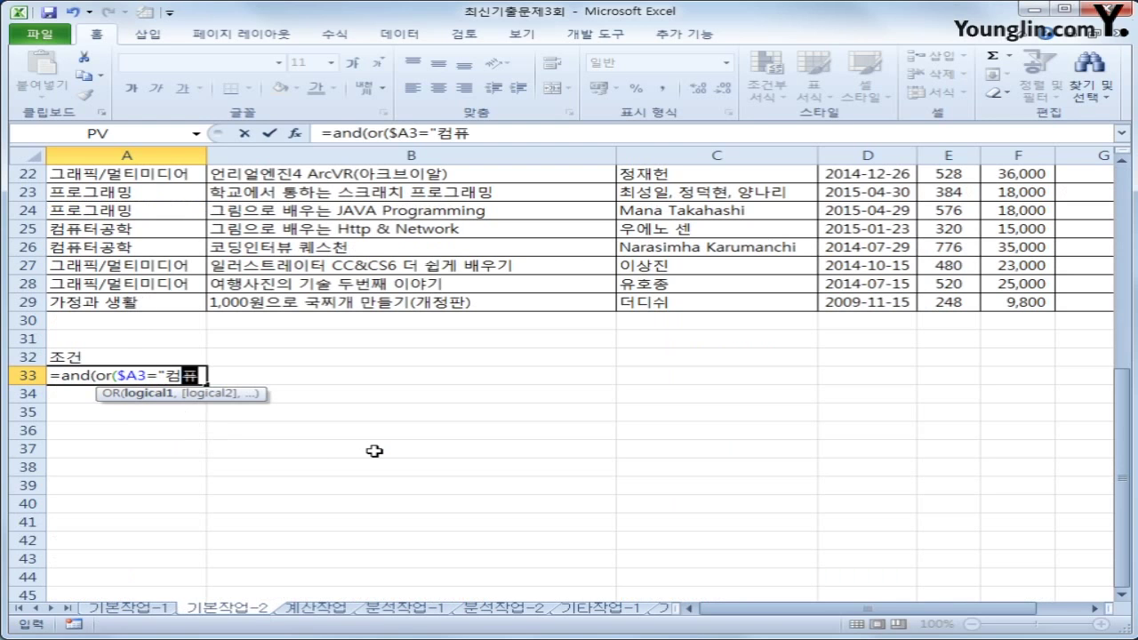
type("터일반/")
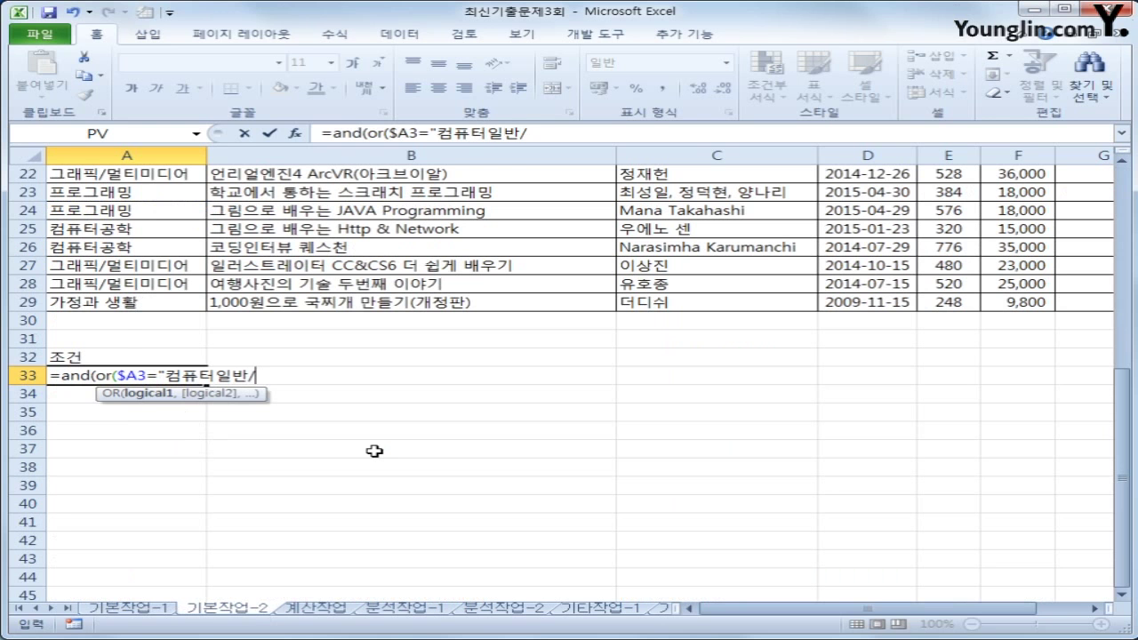
type("활ㅇ용")
type(",")
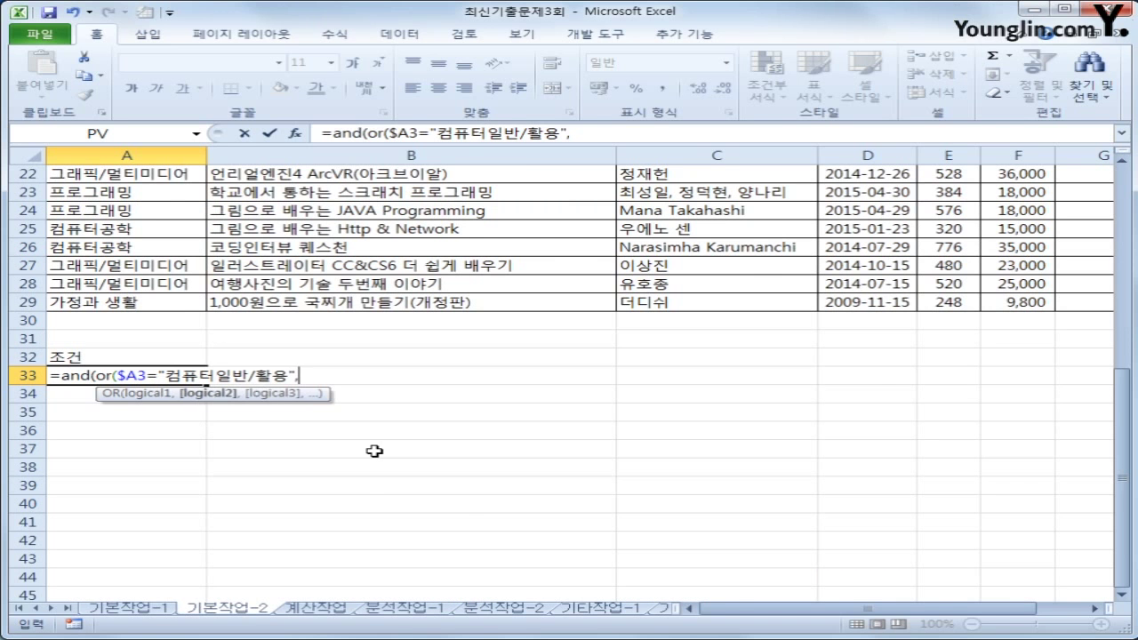
Add the second comparison $A3="사무자동화" and close the OR
scroll(374, 451, "up", 7)
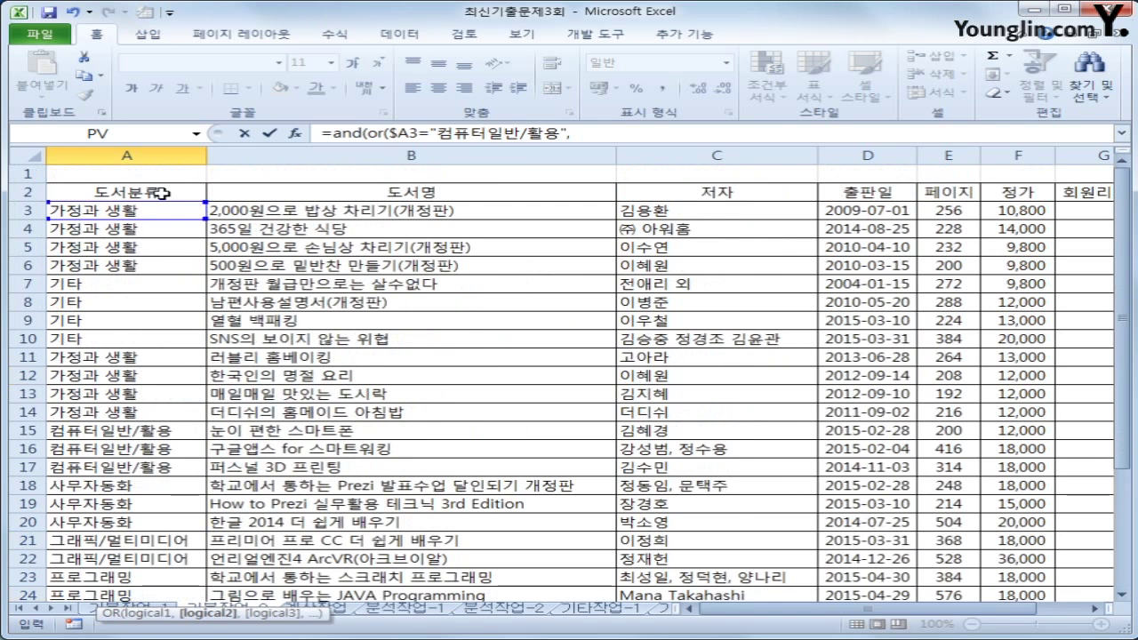
left_click(128, 211)
key("F4")
key("F4")
key("F4")
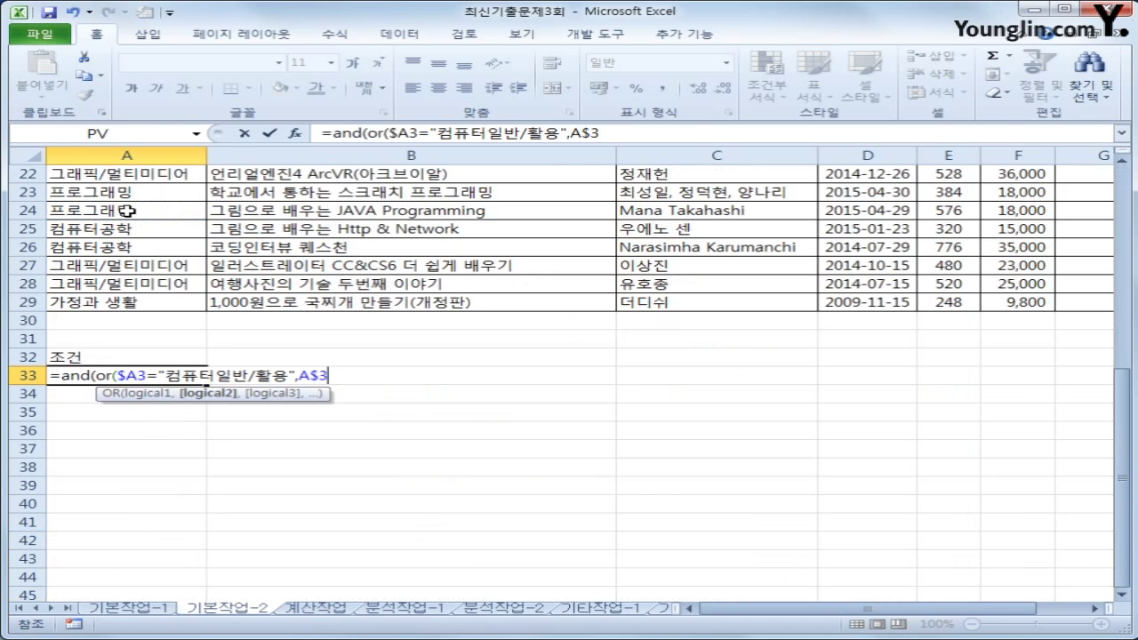
type("=\"")
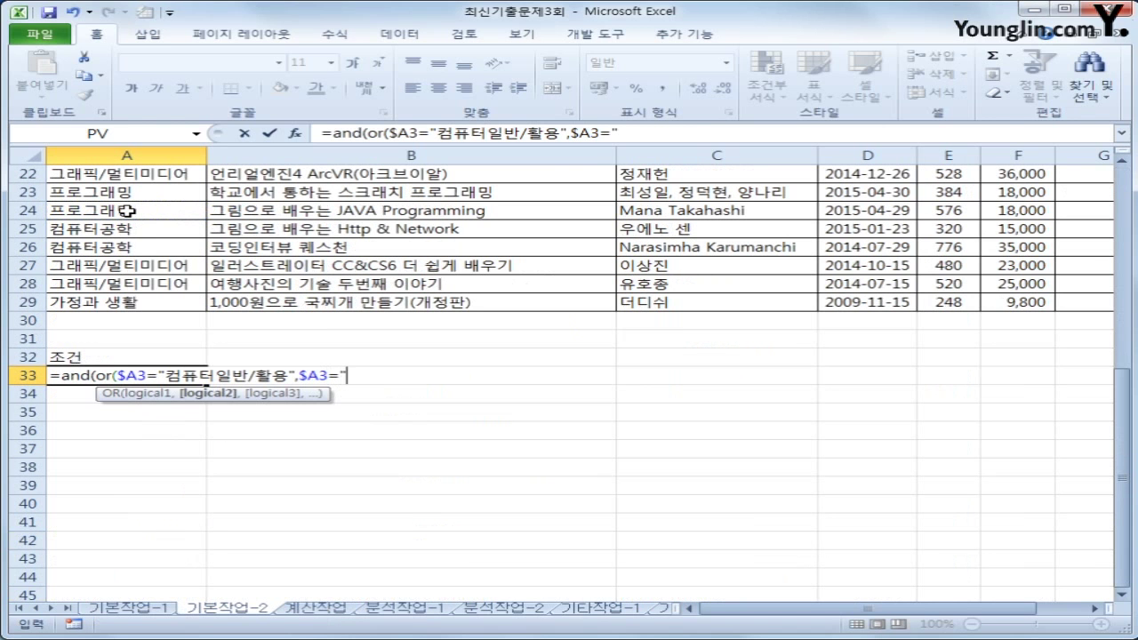
type("tkan")
key("BackSpace")
key("BackSpace")
key("BackSpace")
key("BackSpace")
type("사무잔오동화\"")
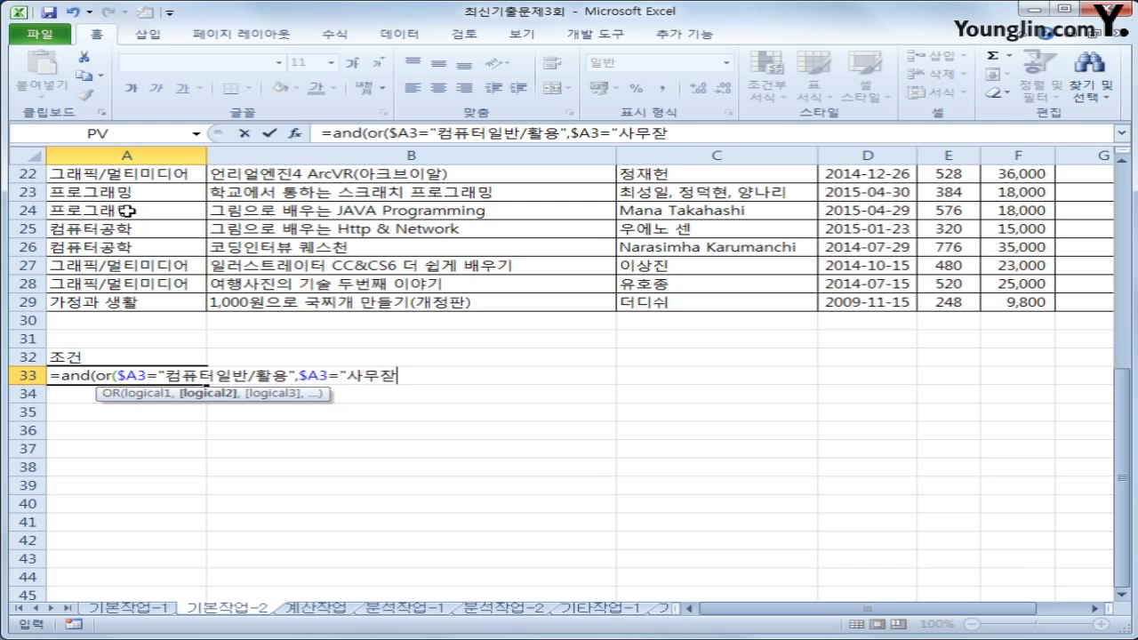
type(")")
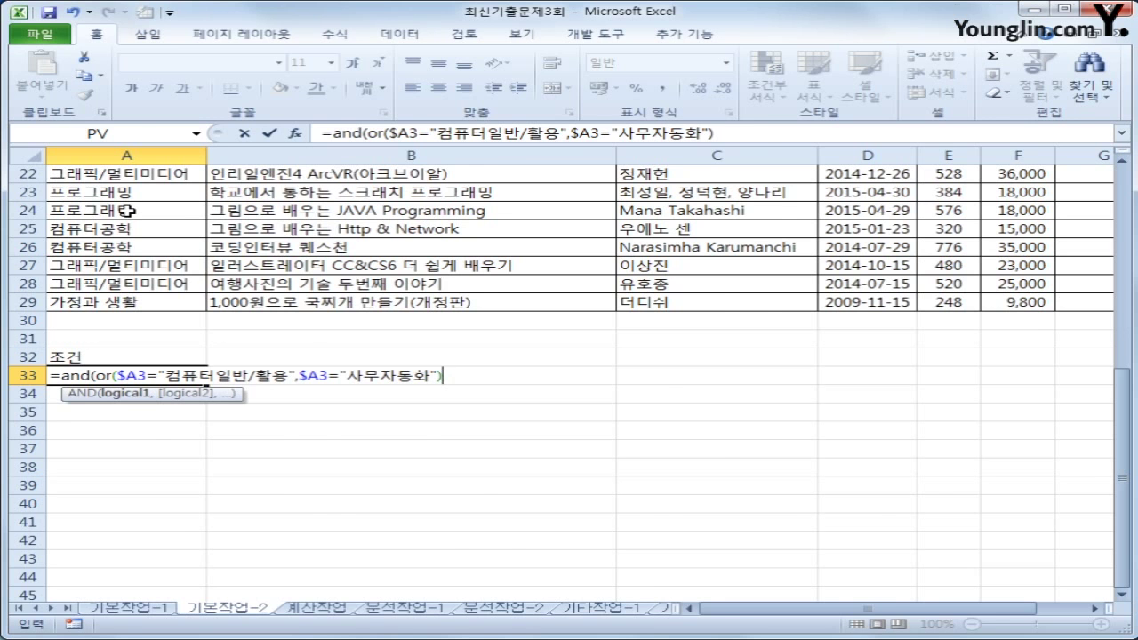
scroll(127, 210, "up", 7)
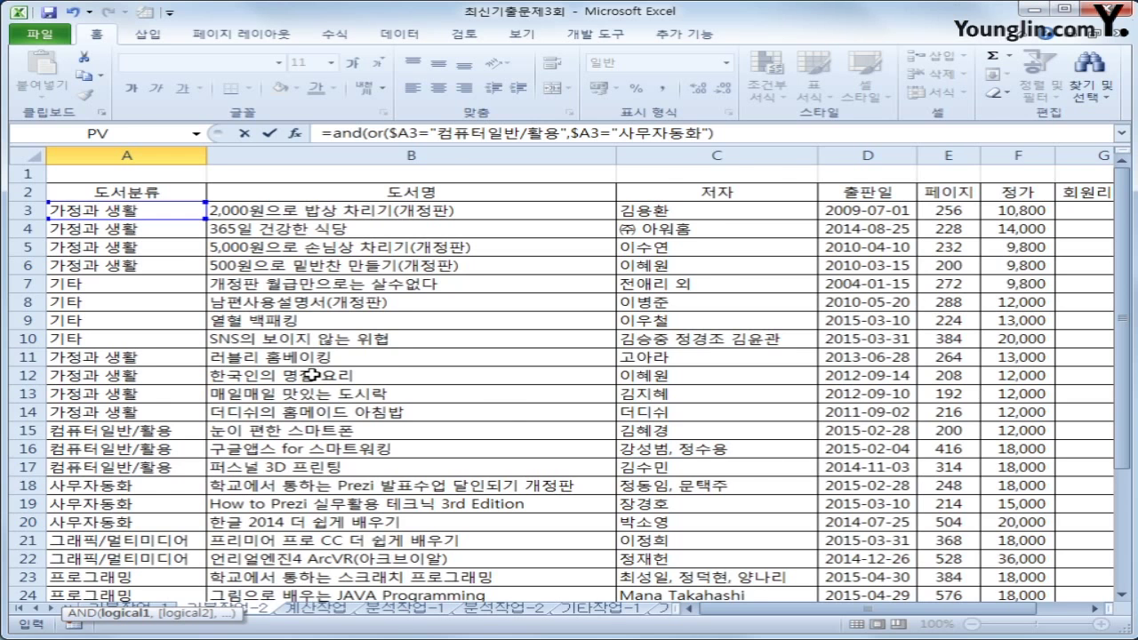
scroll(313, 375, "down", 4)
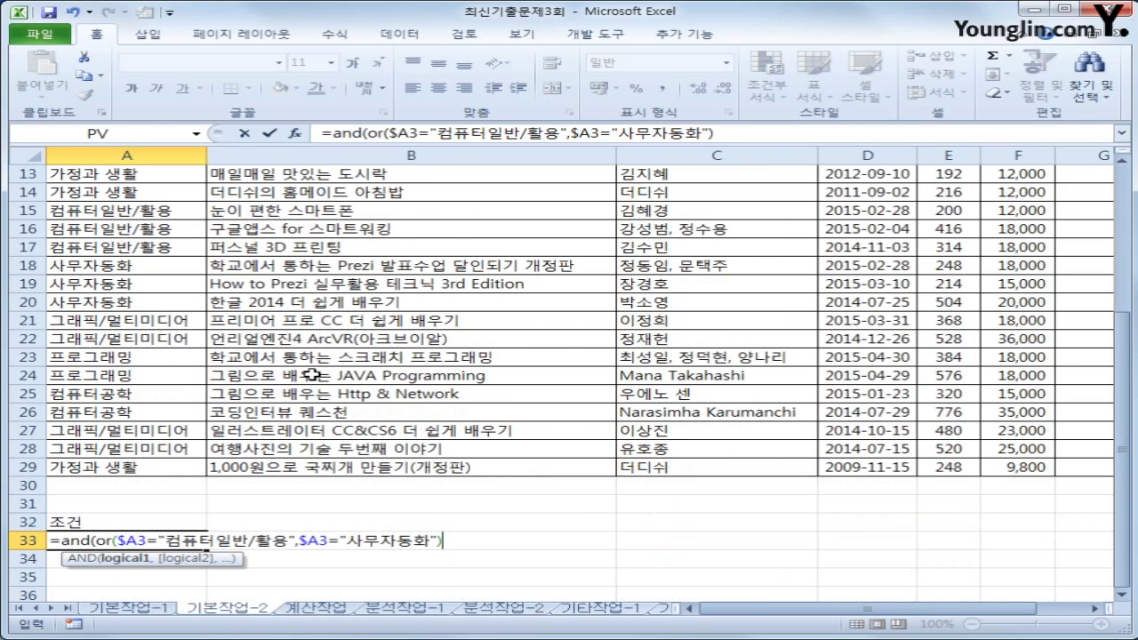
type(",")
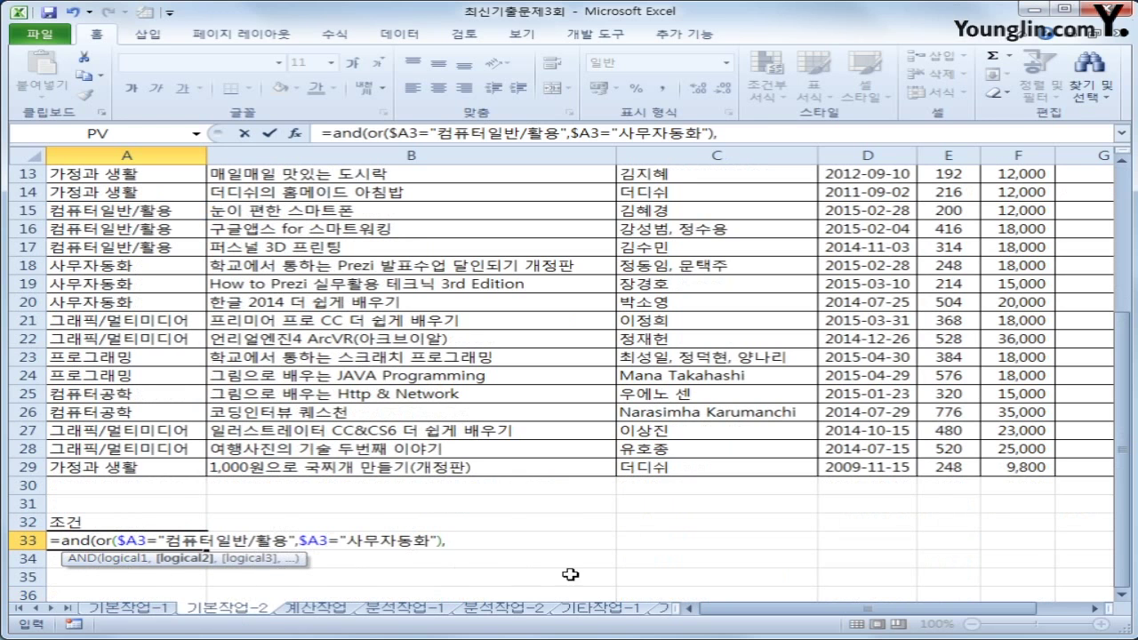
Add a column-locked $F3 price reference to the A33 criteria formula
scroll(606, 547, "up", 4)
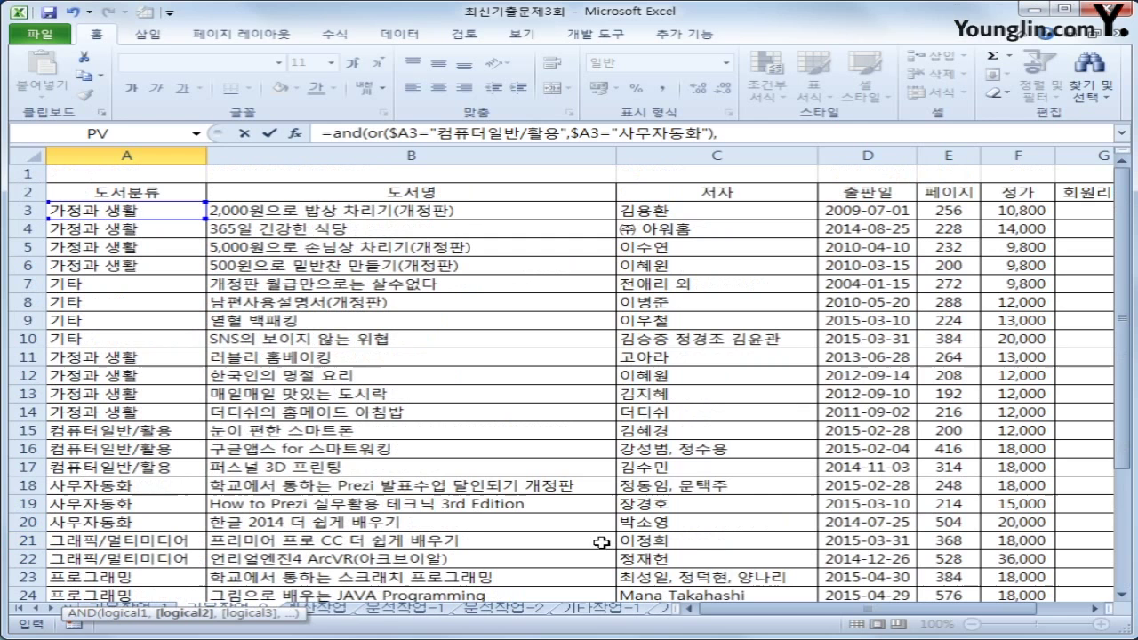
left_click(1043, 211)
scroll(729, 305, "down", 8)
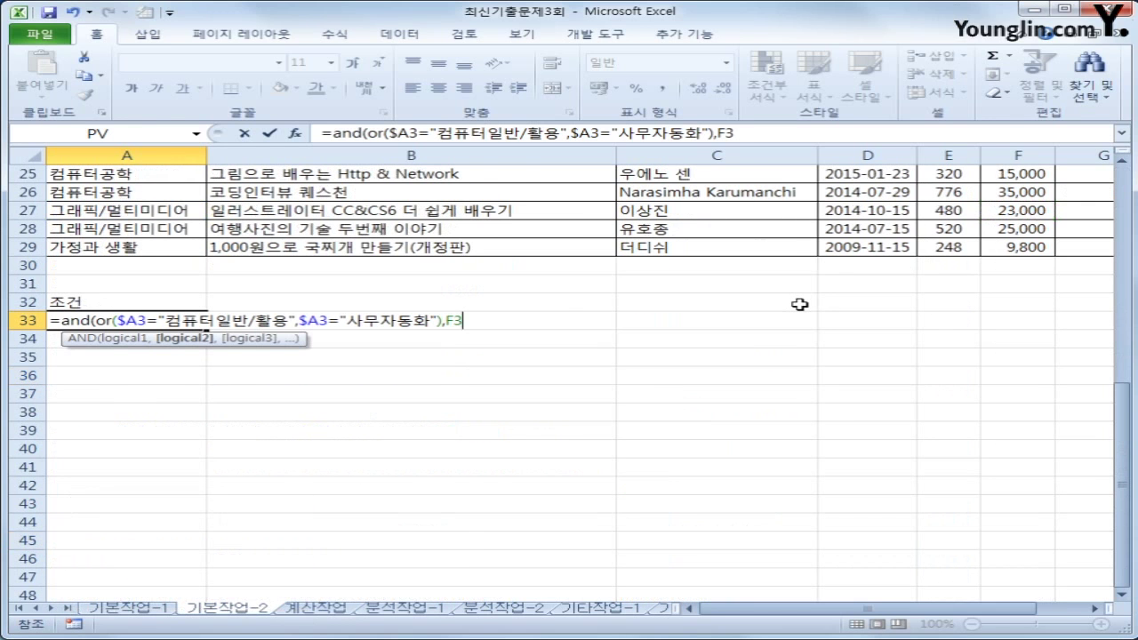
type(">=ㅁㅠ")
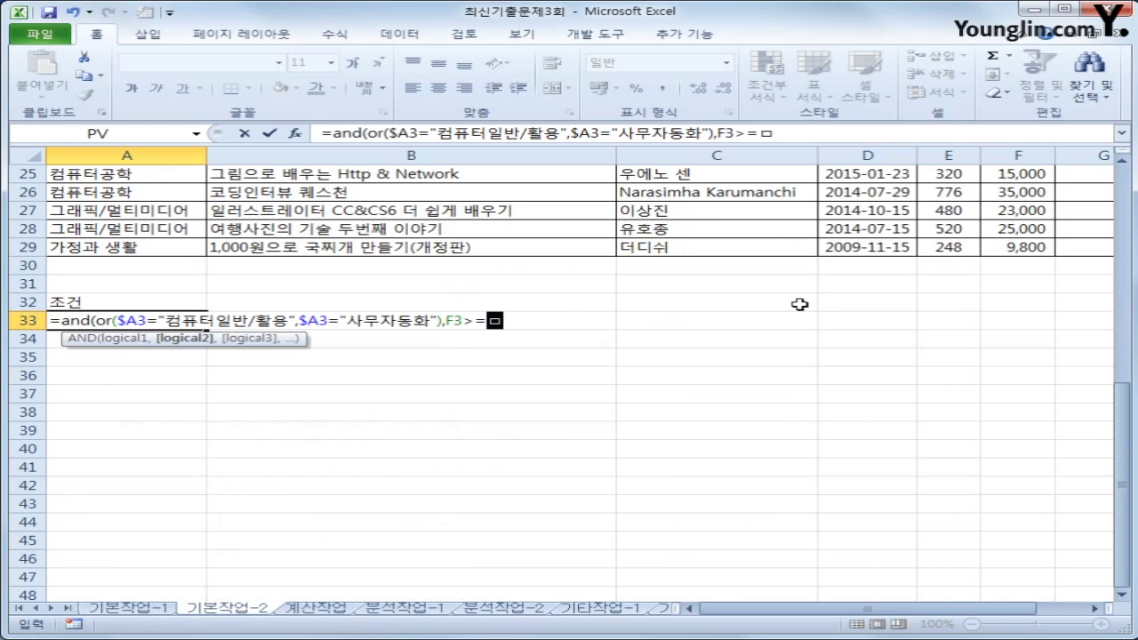
key("BackSpace")
key("BackSpace")
key("BackSpace")
key("BackSpace")
key("BackSpace")
key("BackSpace")
scroll(799, 304, "up", 8)
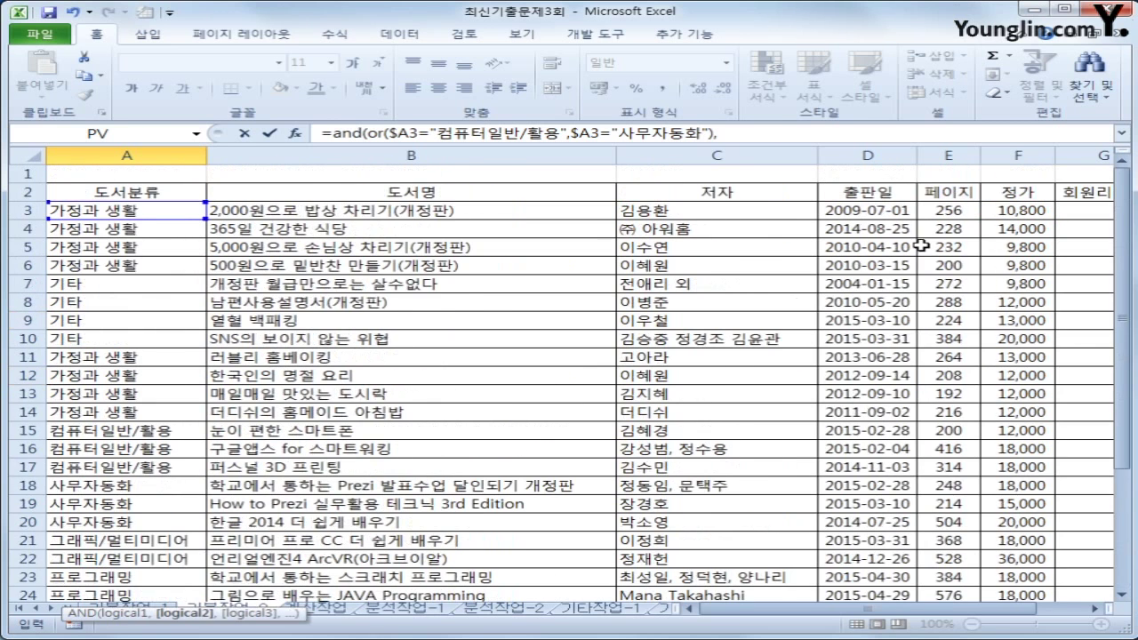
left_click(1025, 213)
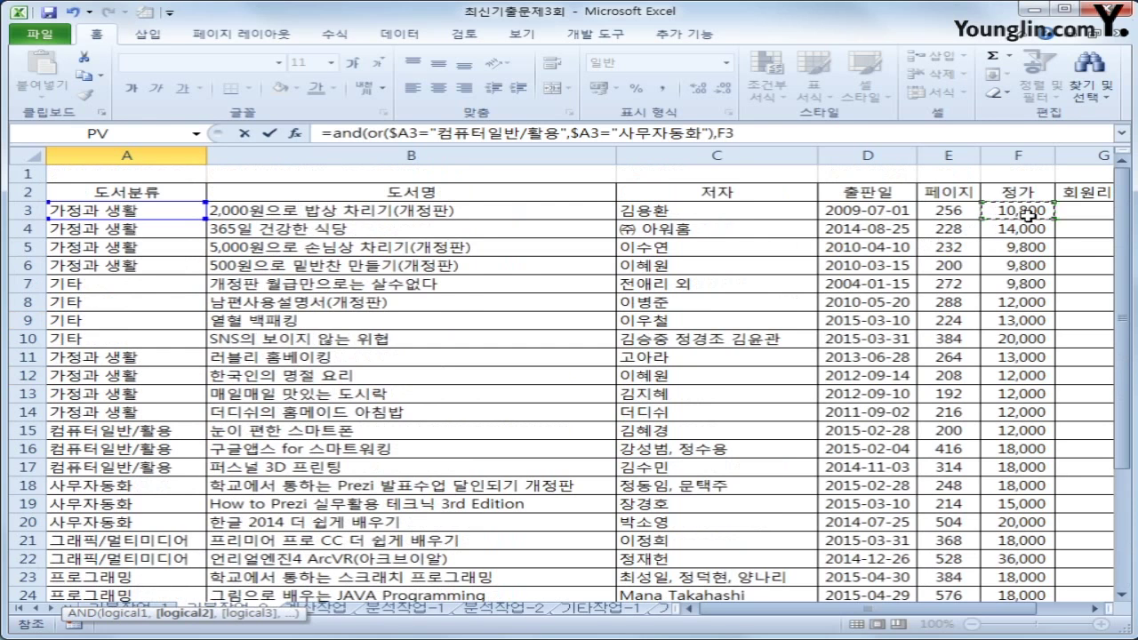
key("F4")
scroll(1029, 213, "down", 7)
key("F4")
key("F4")
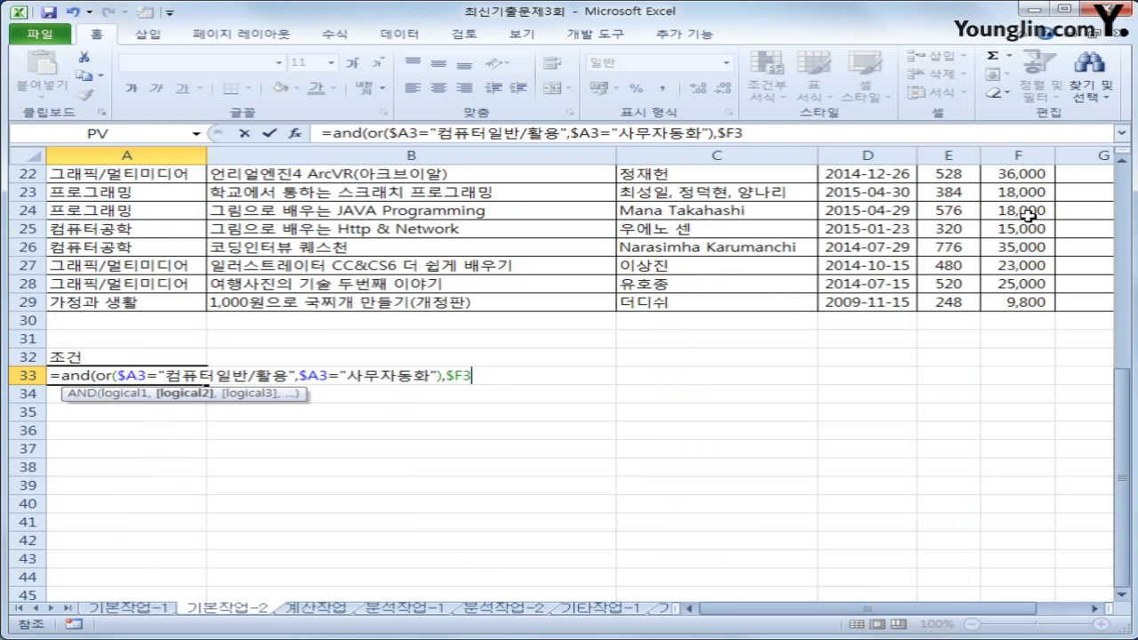
Finish the formula with >=AVERAGE($F$3:$F$29)) and commit it, showing FALSE
type(">=av")
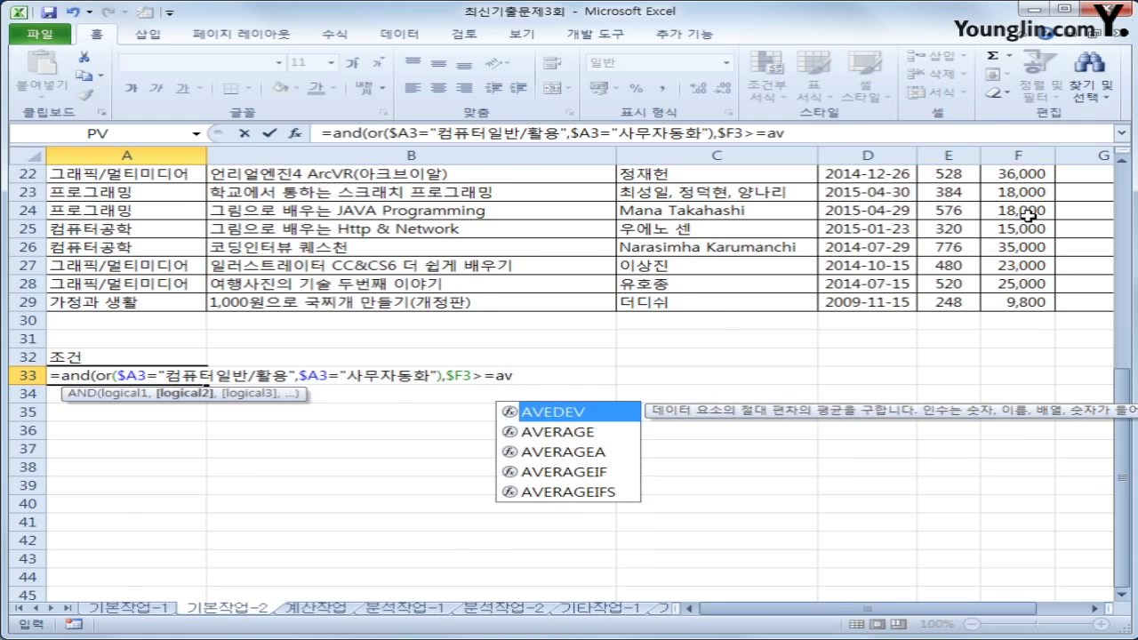
key("Down")
key("Tab")
scroll(1023, 222, "up", 7)
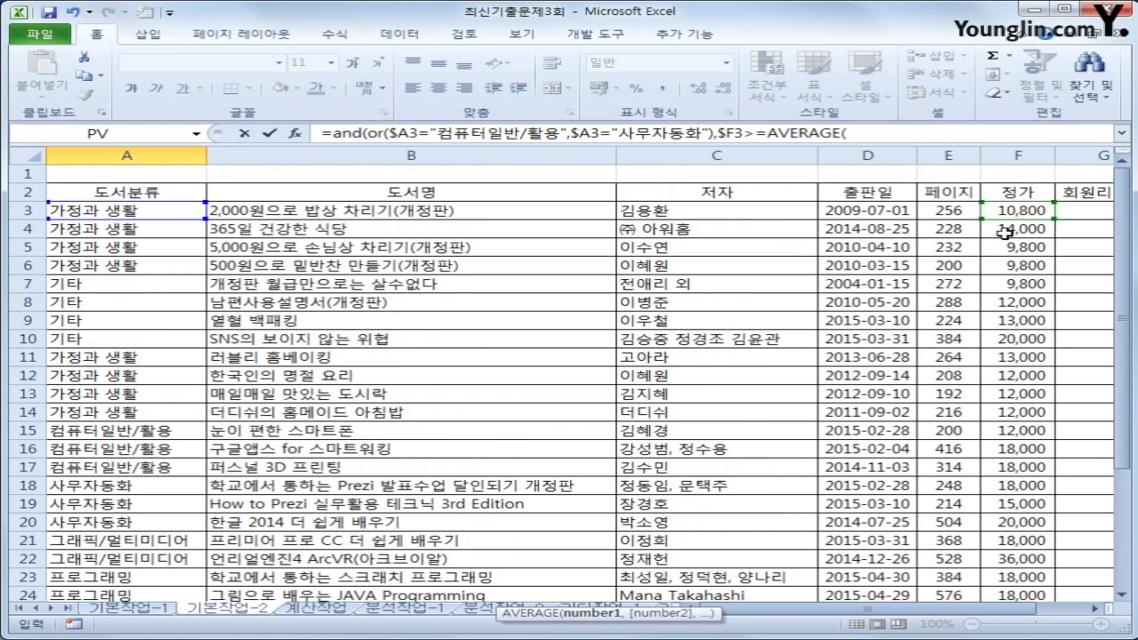
left_click_drag(1013, 210, 1021, 526)
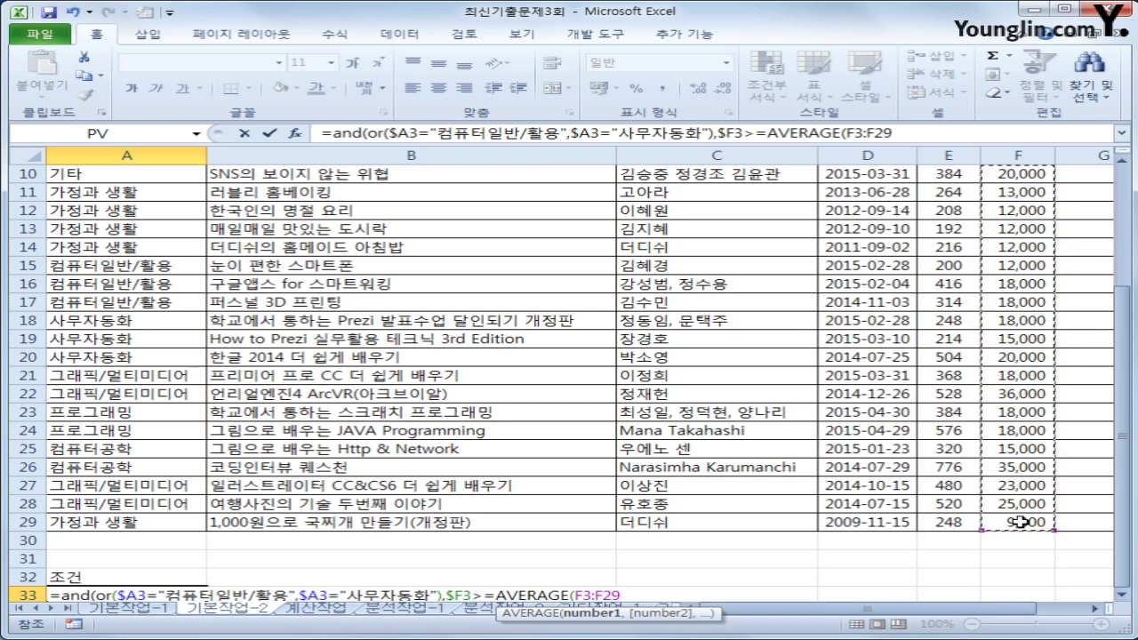
key("F4")
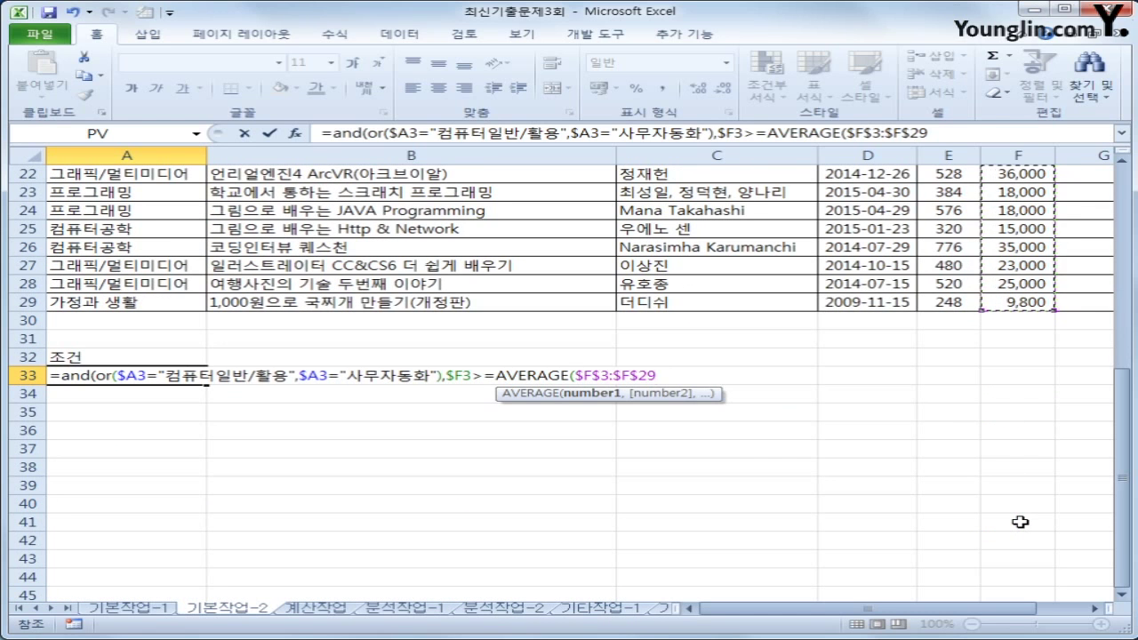
type(")")
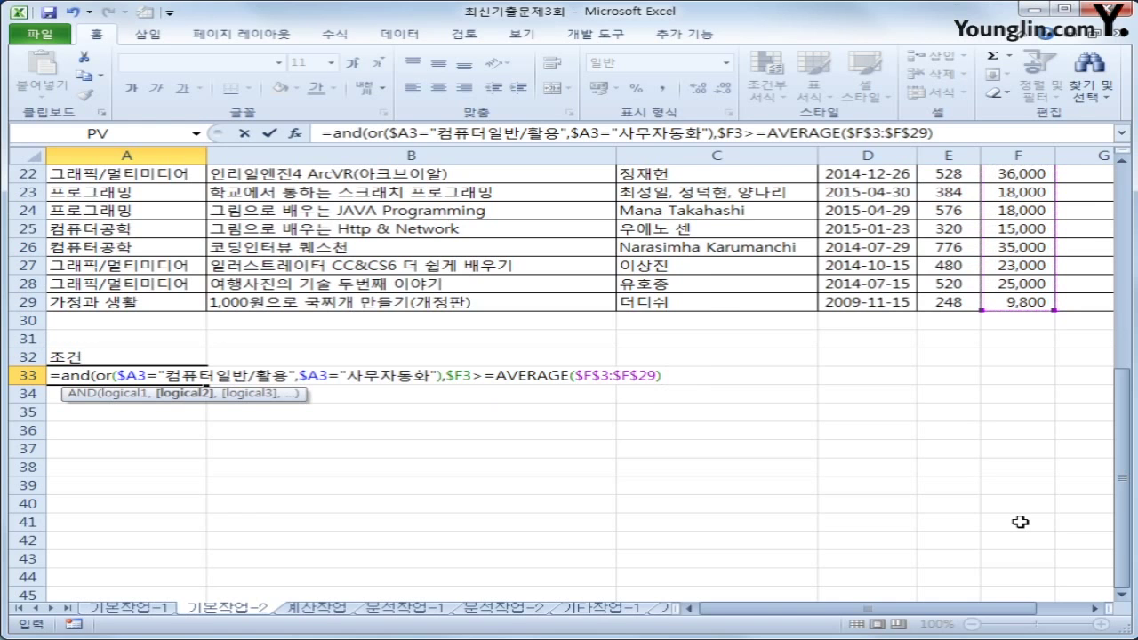
type(")")
key("Return")
key("Up")
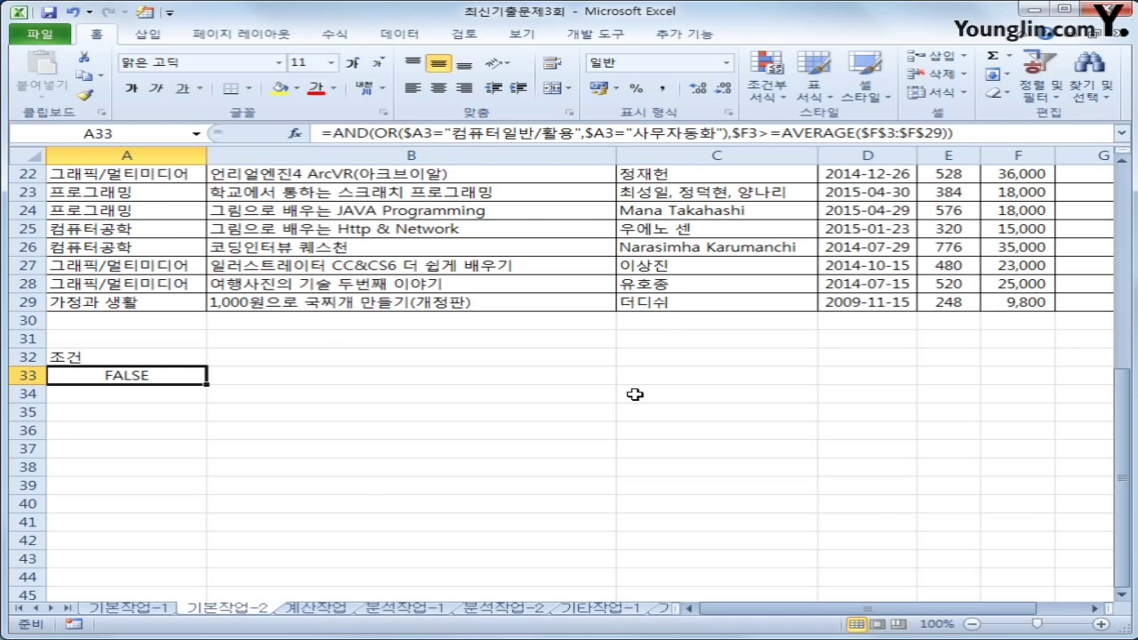
Select the 도서명, 페이지, 정가 and 판매량 headers in B2, E2, F2 and H2
scroll(635, 394, "up", 7)
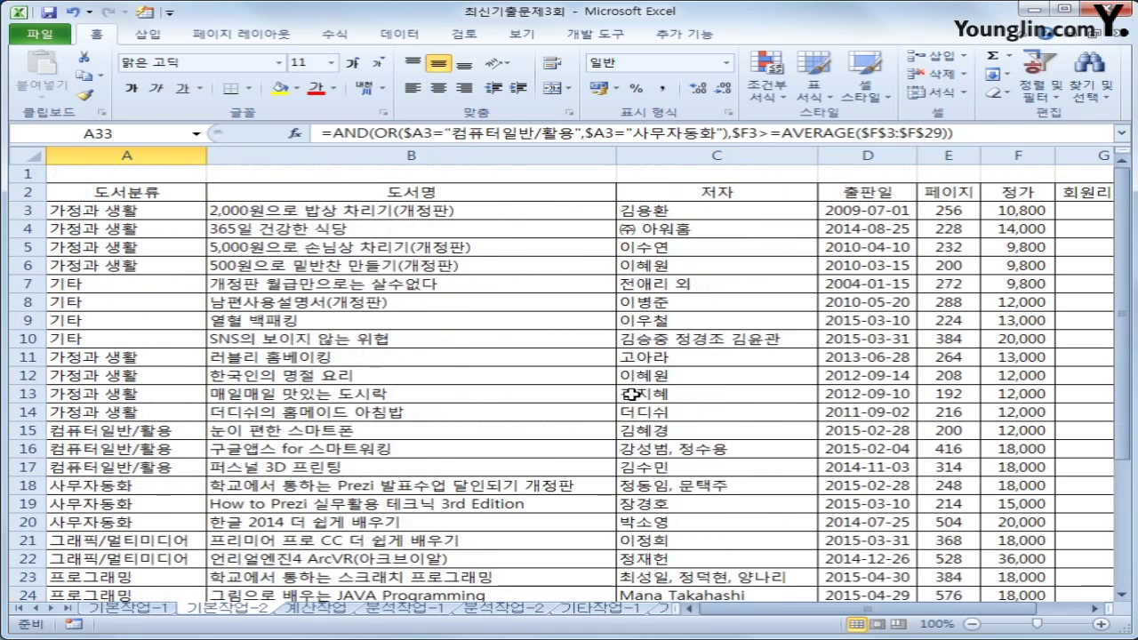
left_click(292, 194)
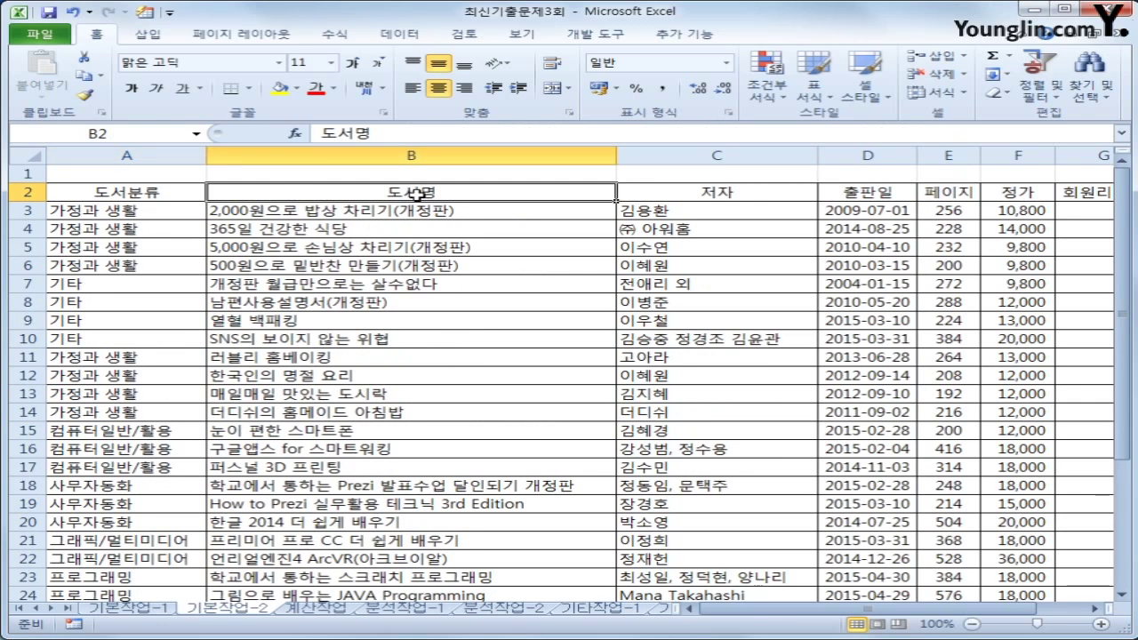
left_click(963, 193, "ctrl")
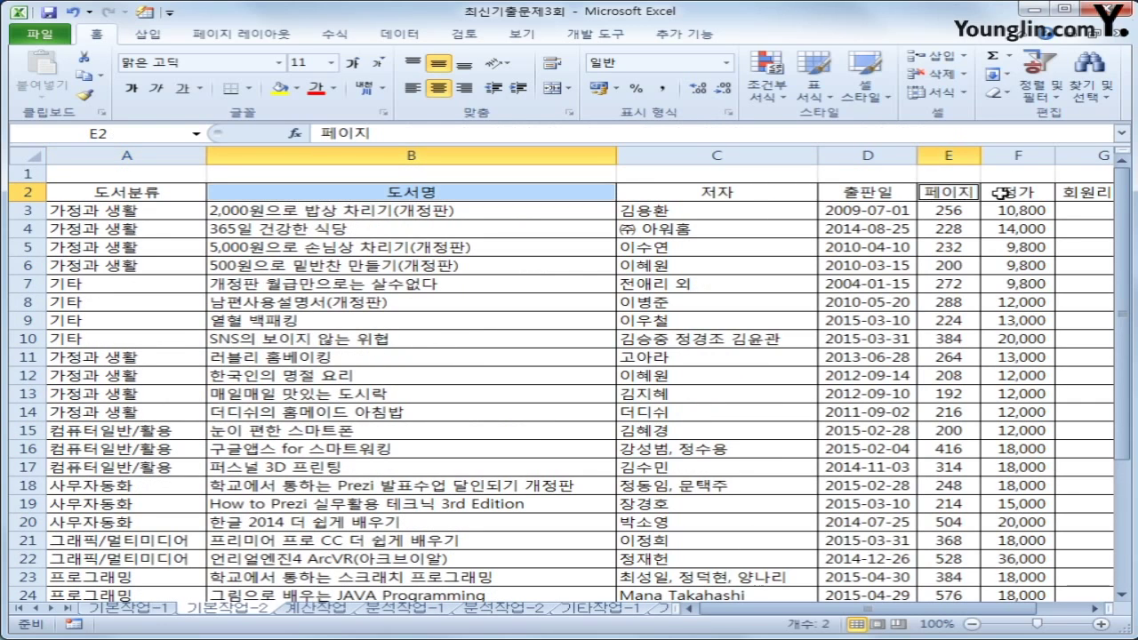
left_click(1039, 193, "ctrl")
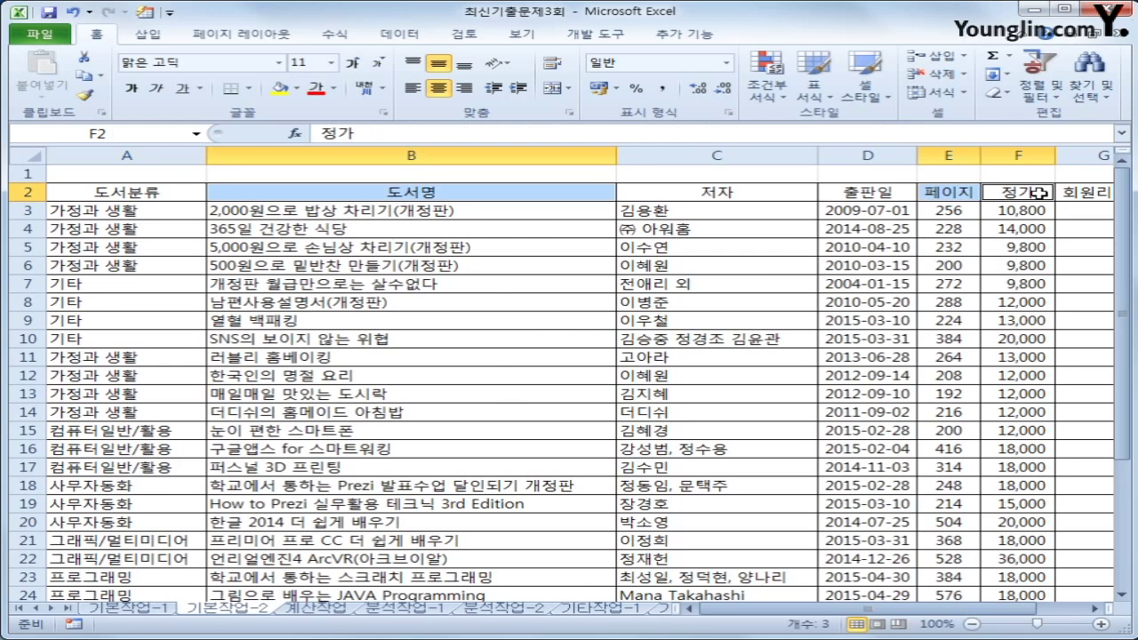
left_click_drag(1012, 612, 1032, 611)
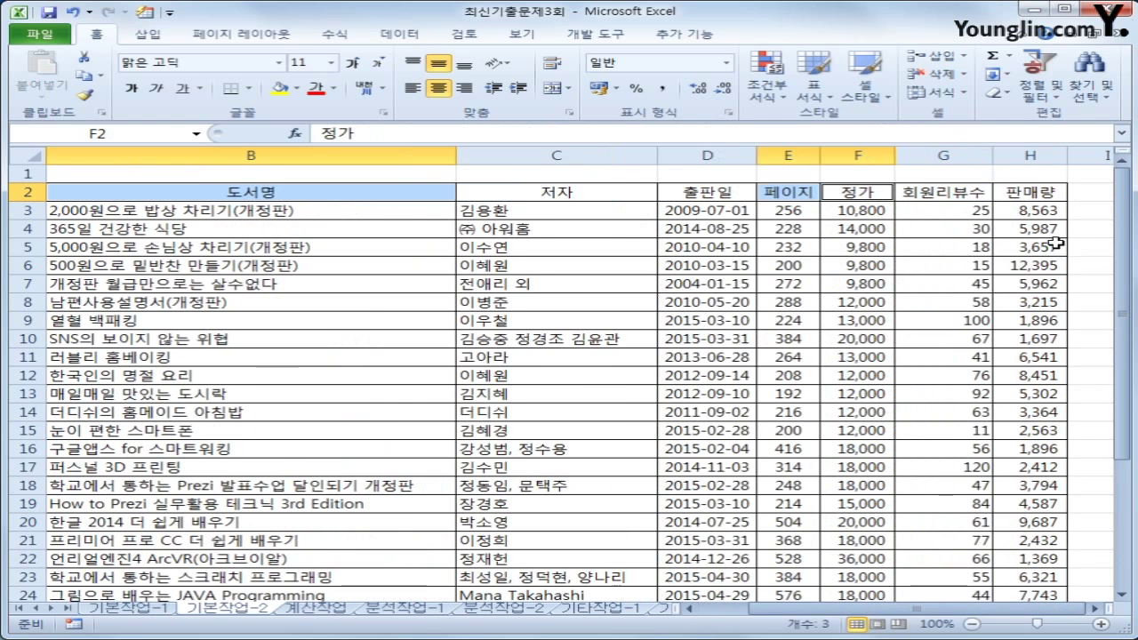
left_click(1051, 192, "ctrl")
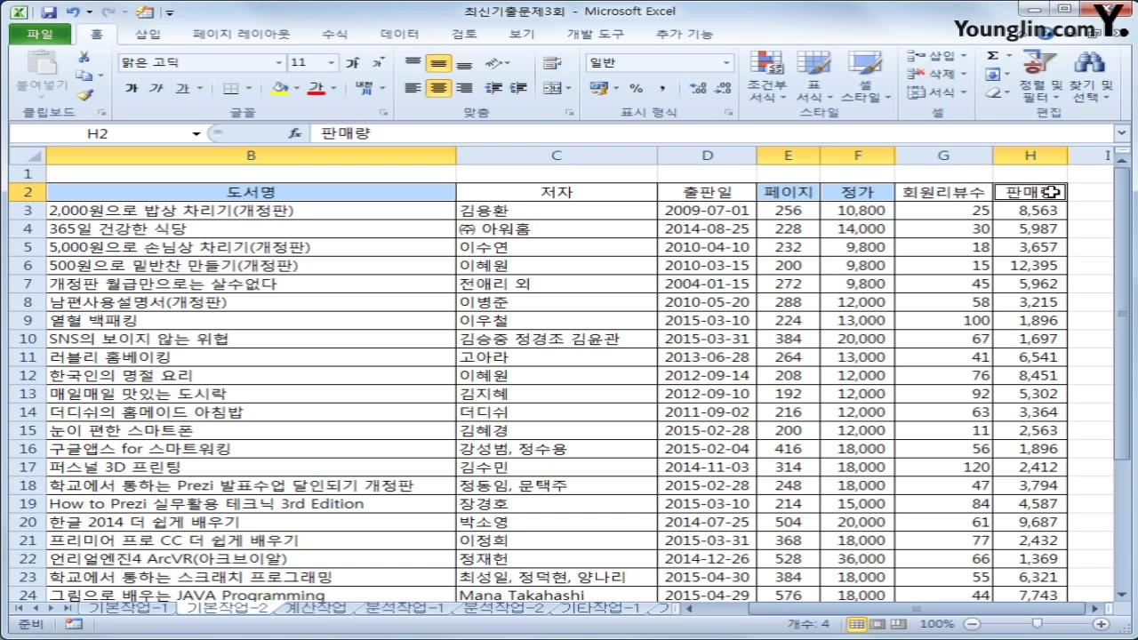
Paste the copied headers into B35:E35 and select a cell inside the book table
scroll(694, 383, "down", 4)
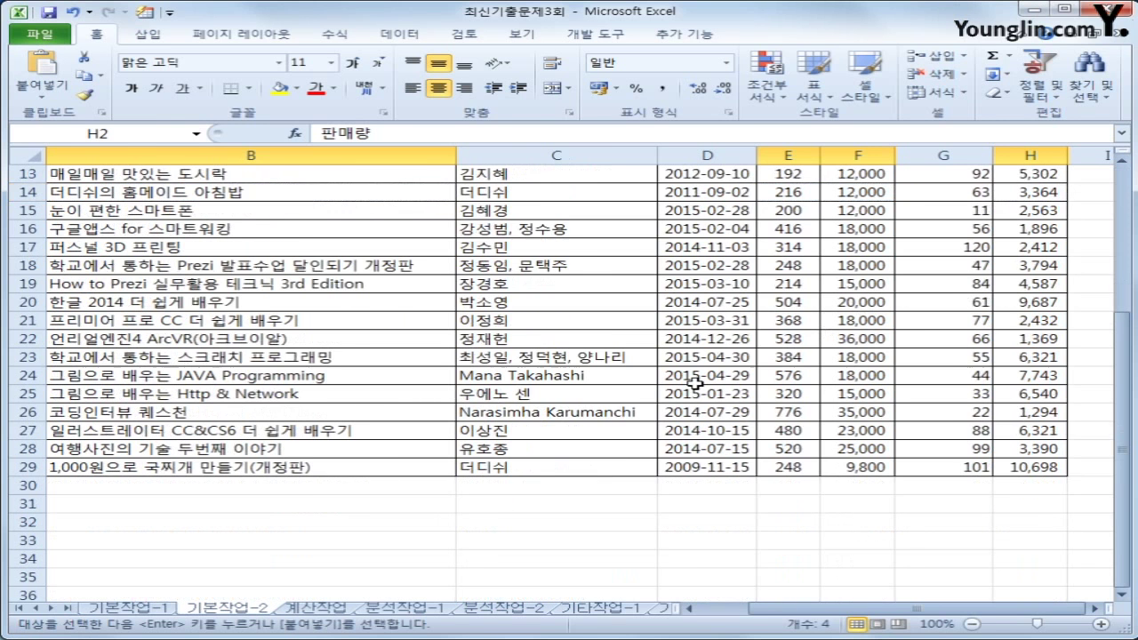
left_click_drag(778, 609, 759, 618)
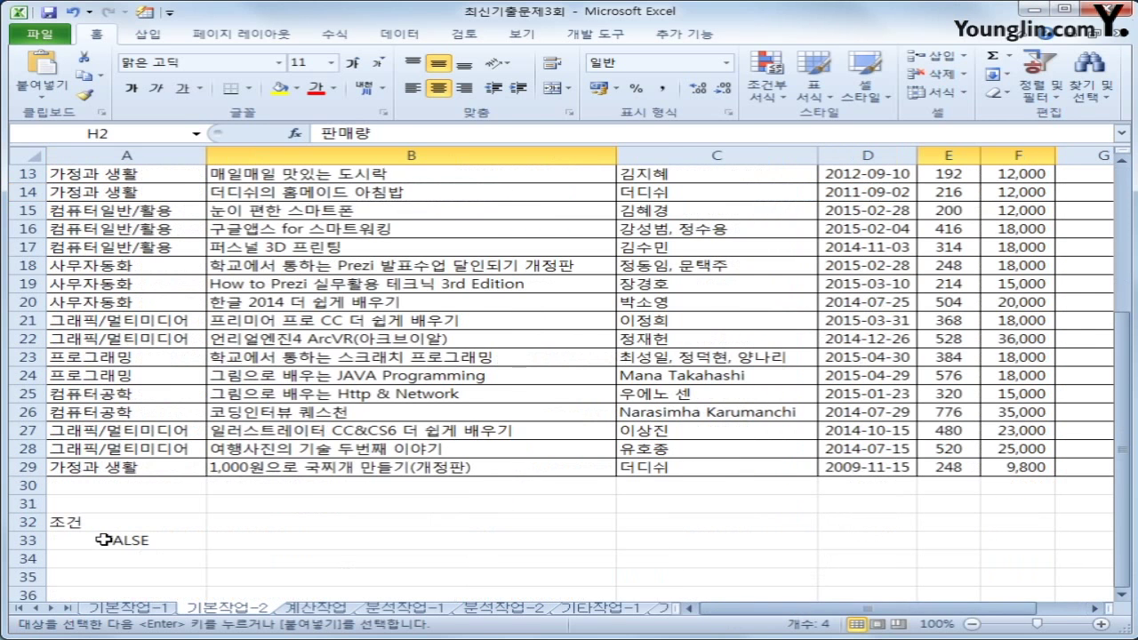
scroll(97, 536, "down", 1)
left_click(303, 523)
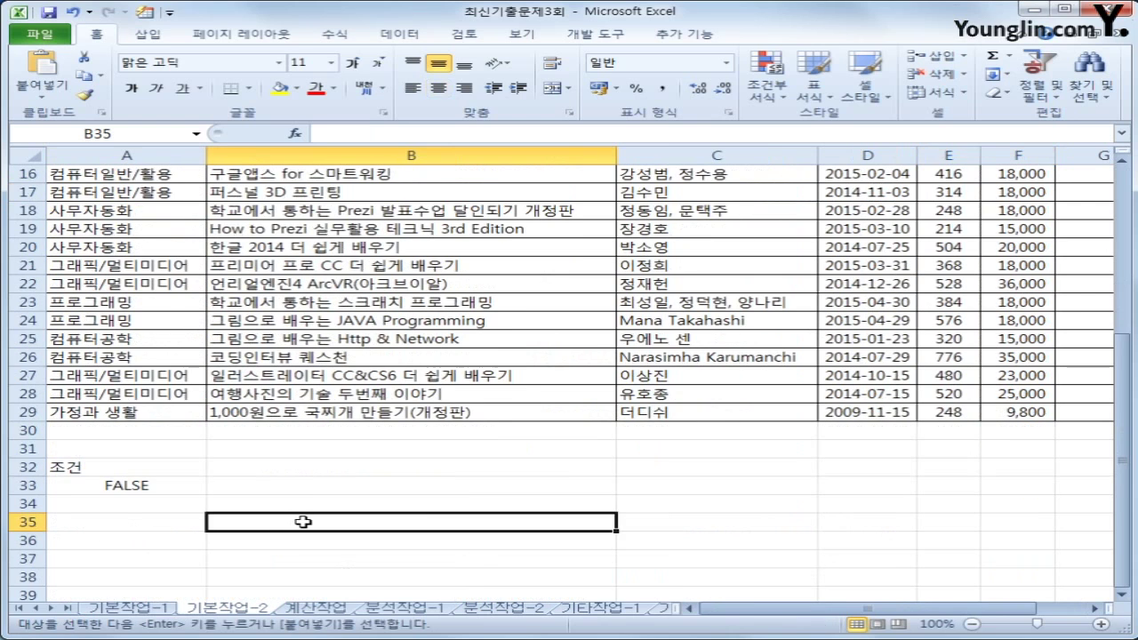
type("도서명\t페이지\t정가\t판매량")
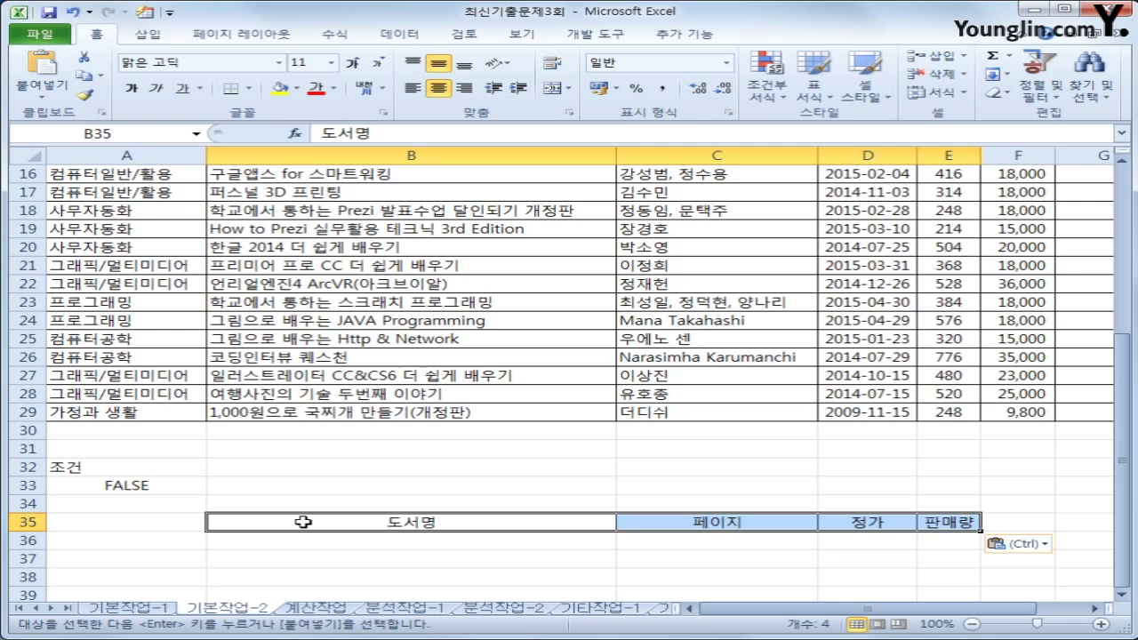
left_click(366, 260)
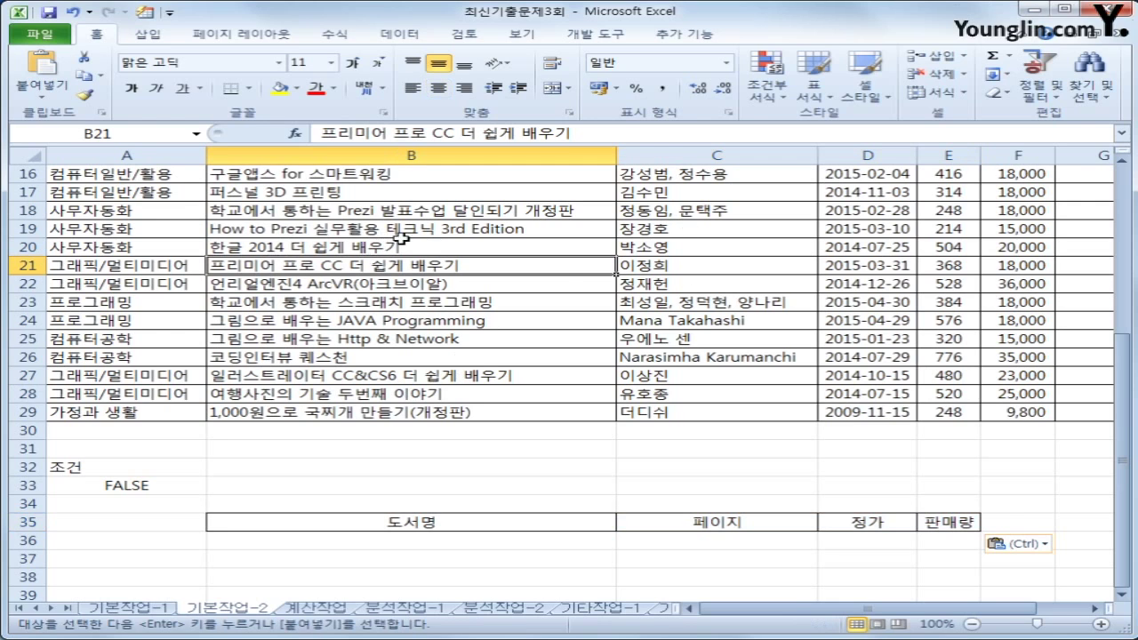
left_click(395, 38)
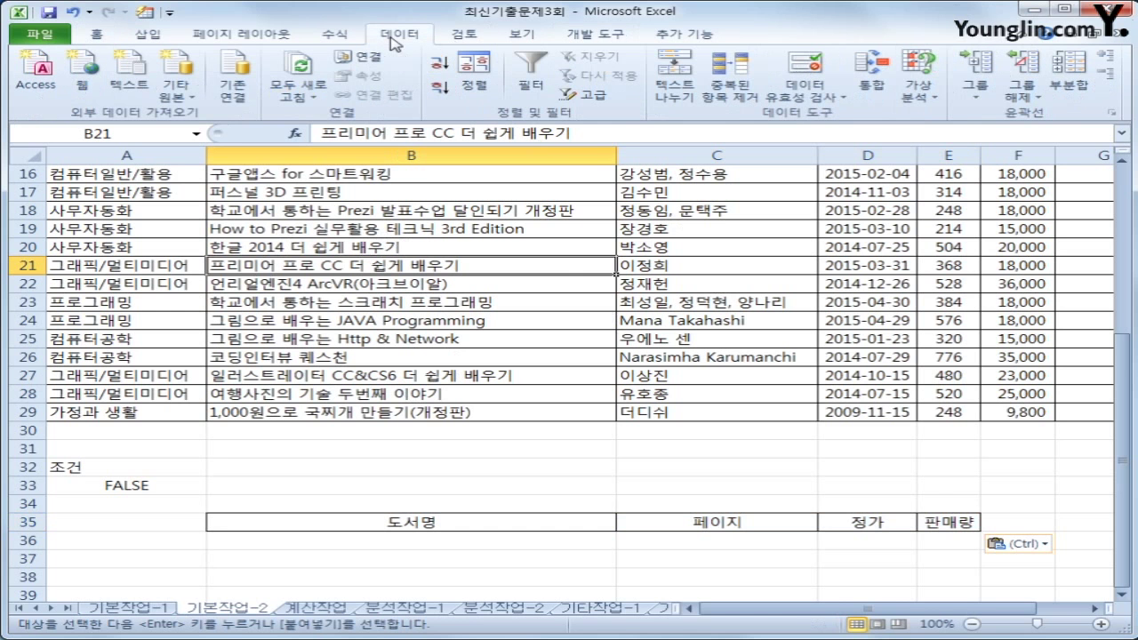
Set up the Advanced Filter on list A2:H29 with criteria A32:A33, copying to B35:E35
left_click(587, 98)
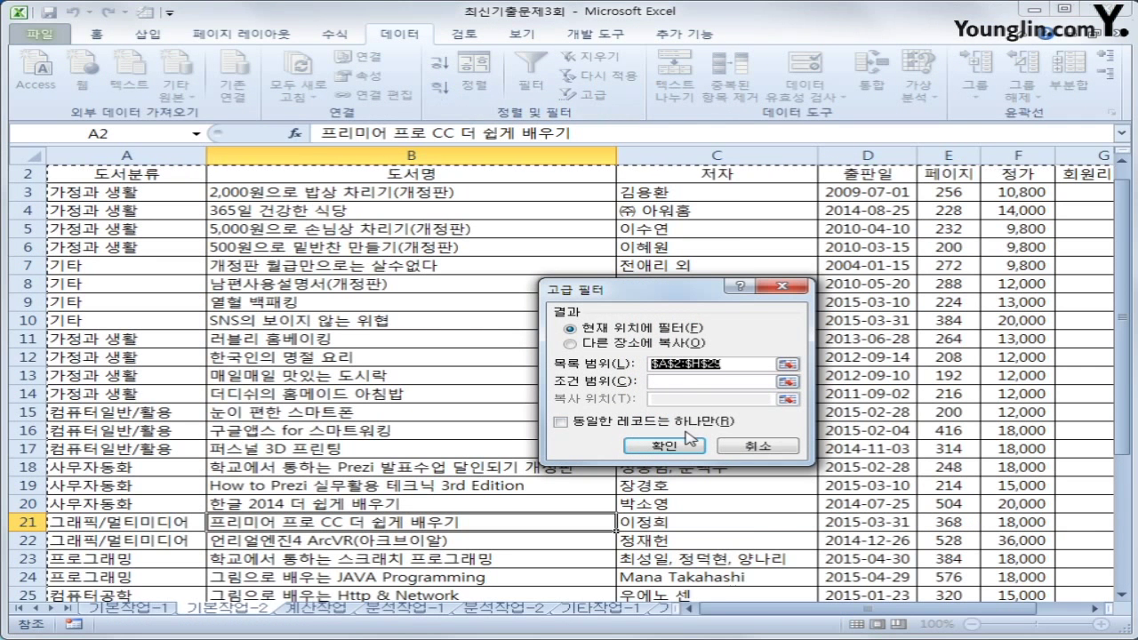
left_click(690, 381)
scroll(546, 437, "down", 3)
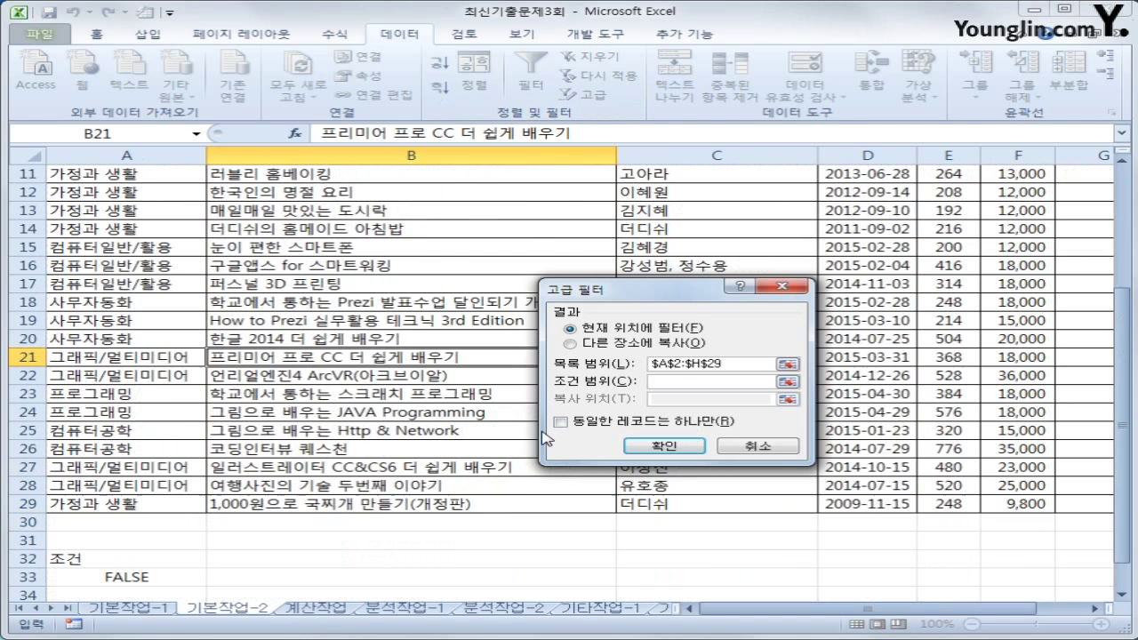
scroll(330, 564, "down", 2)
left_click_drag(114, 450, 116, 475)
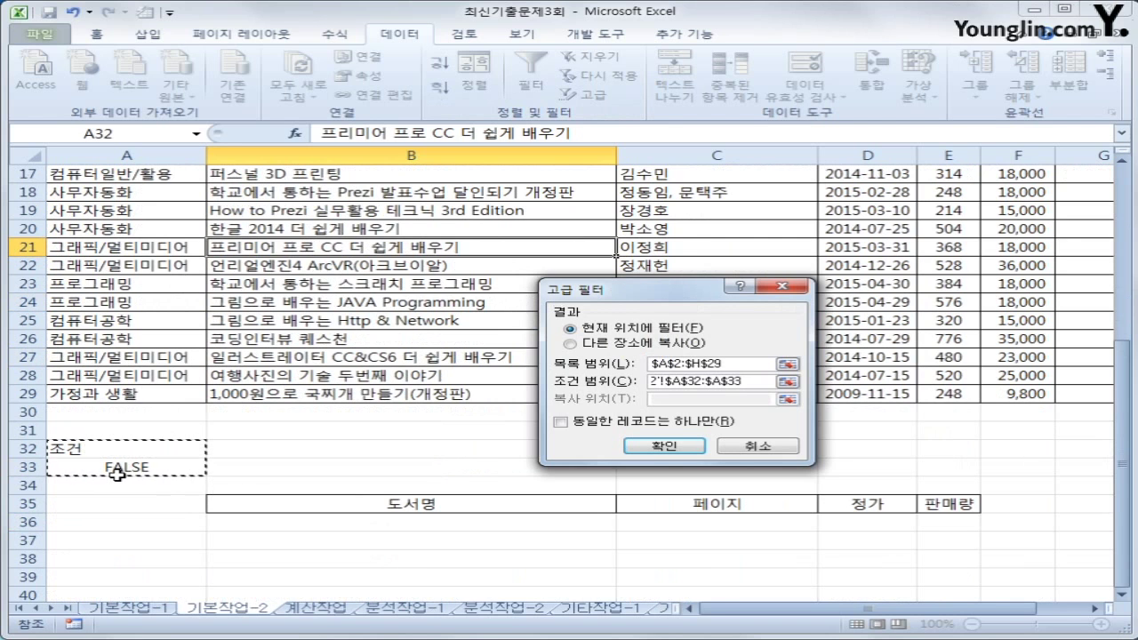
left_click(622, 344)
left_click(658, 399)
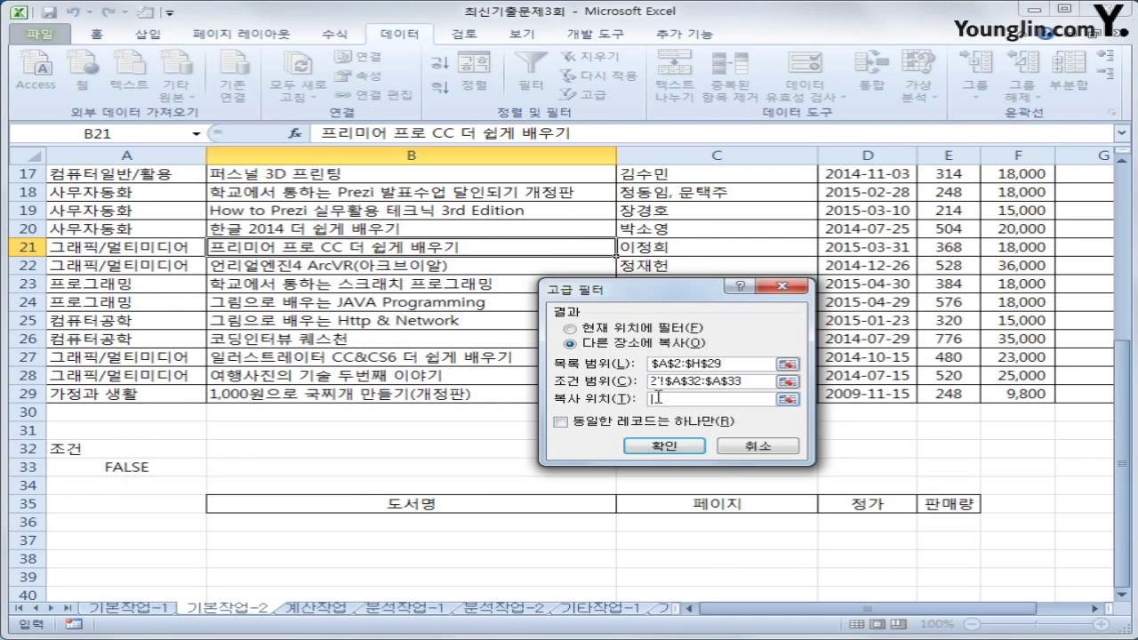
left_click_drag(434, 505, 953, 508)
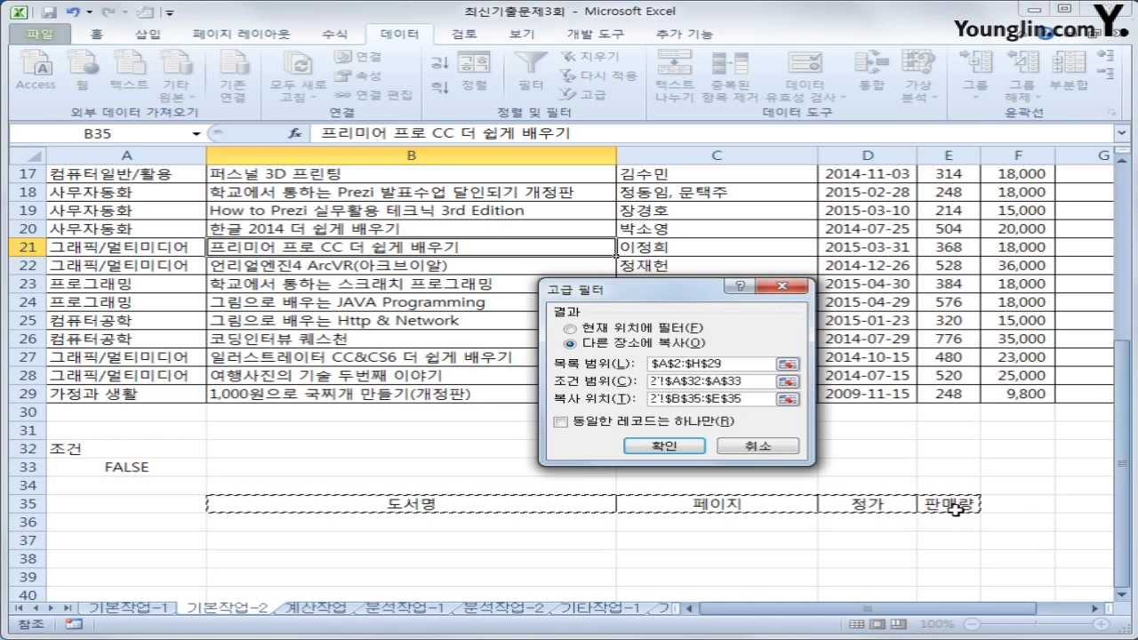
left_click(645, 446)
Check the criteria and the four extracted books in B36:E39, then select A3:H29
left_click(135, 451)
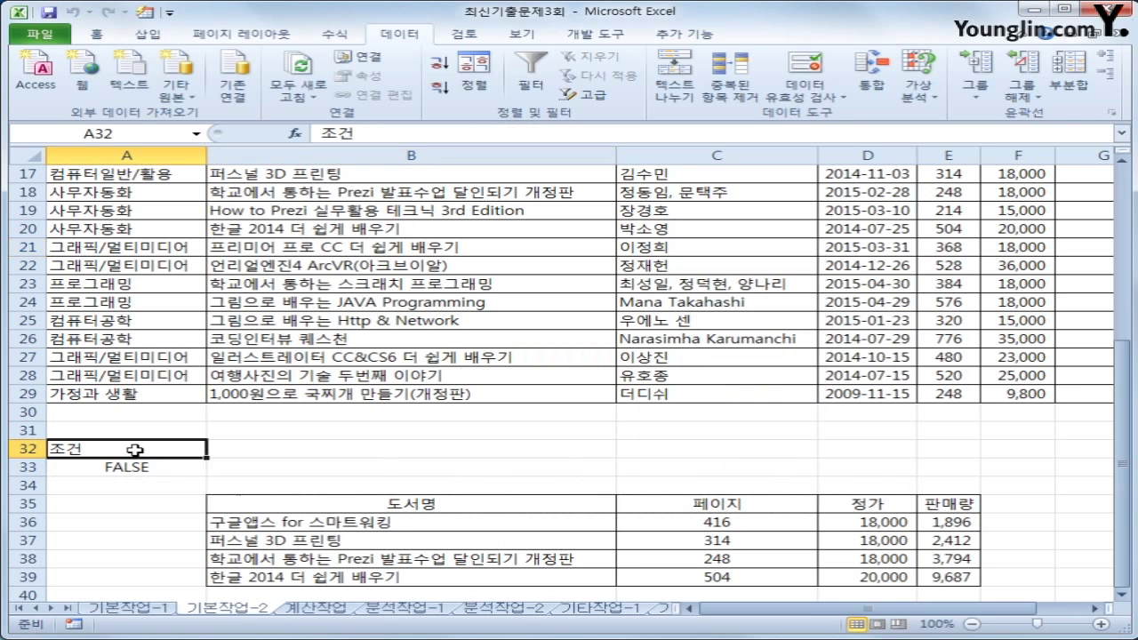
left_click_drag(135, 451, 133, 468)
left_click_drag(387, 527, 924, 579)
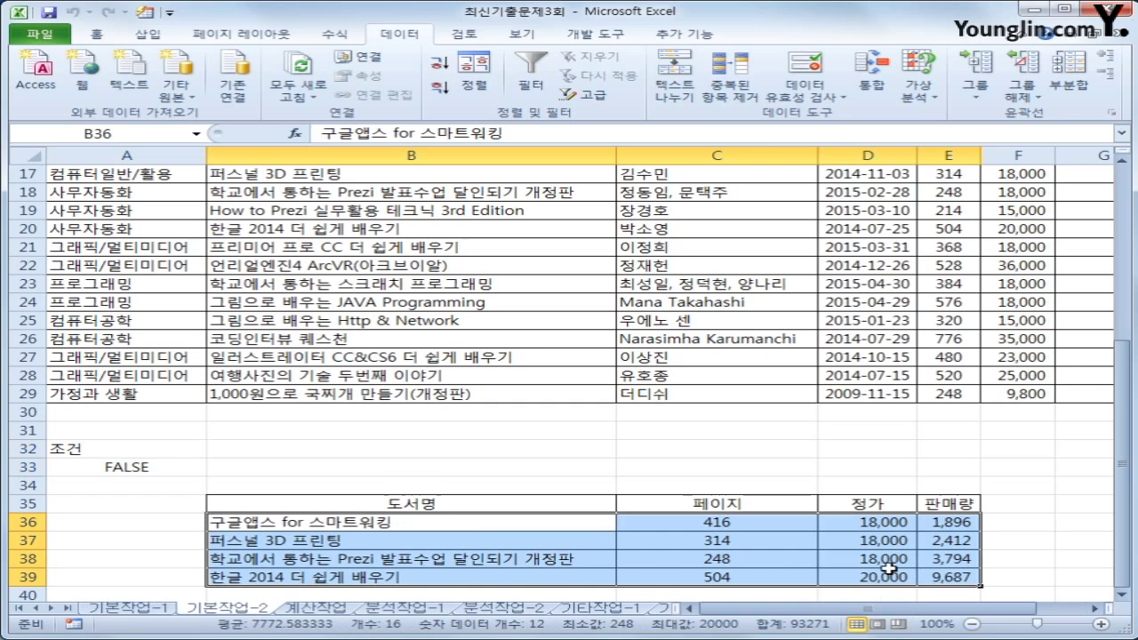
left_click_drag(889, 524, 885, 581)
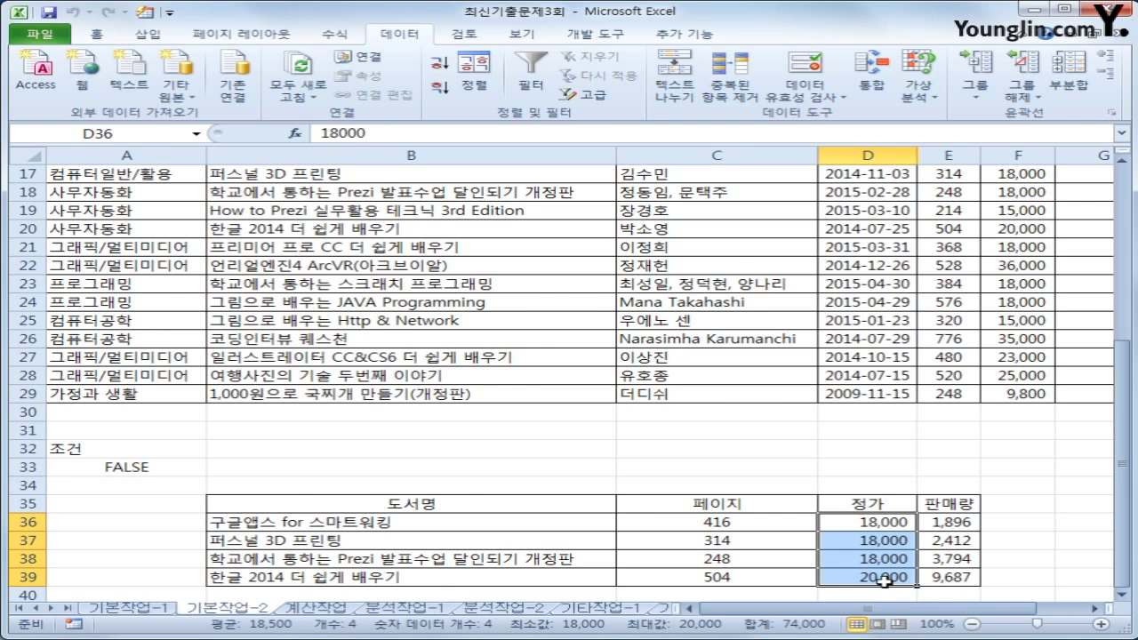
scroll(885, 581, "up", 2)
scroll(885, 581, "up", 3)
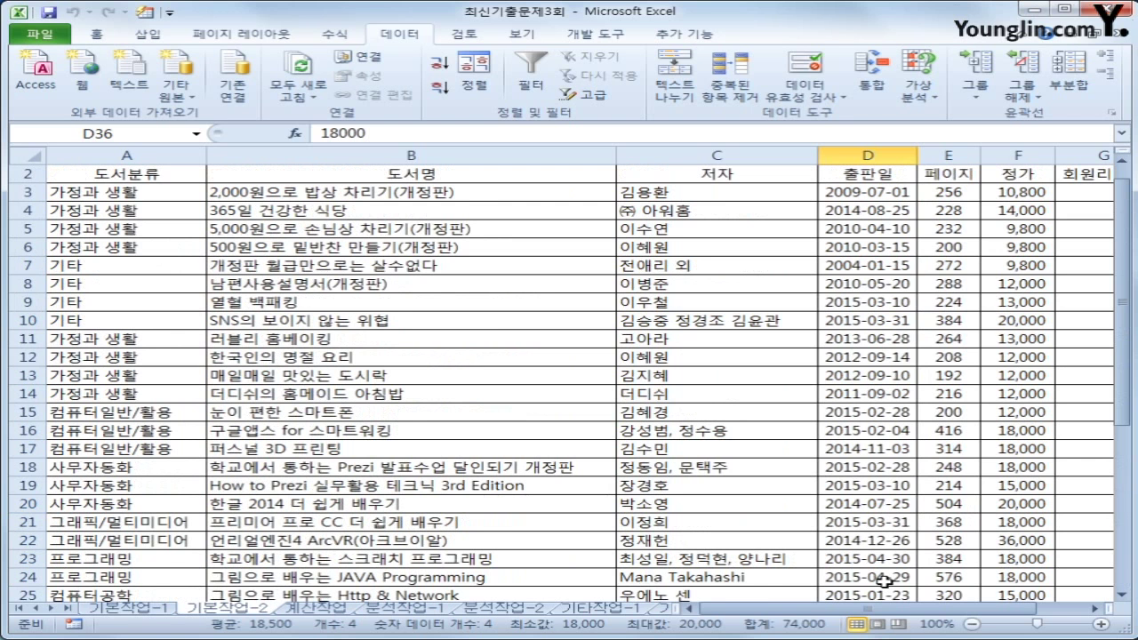
scroll(885, 581, "up", 1)
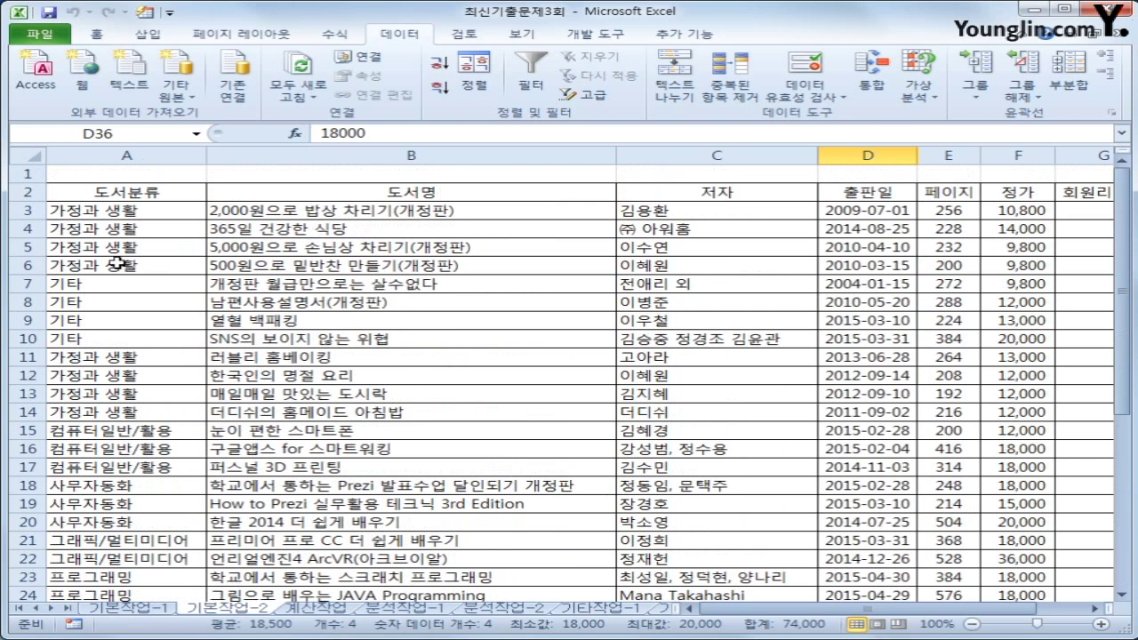
left_click_drag(121, 211, 1001, 556)
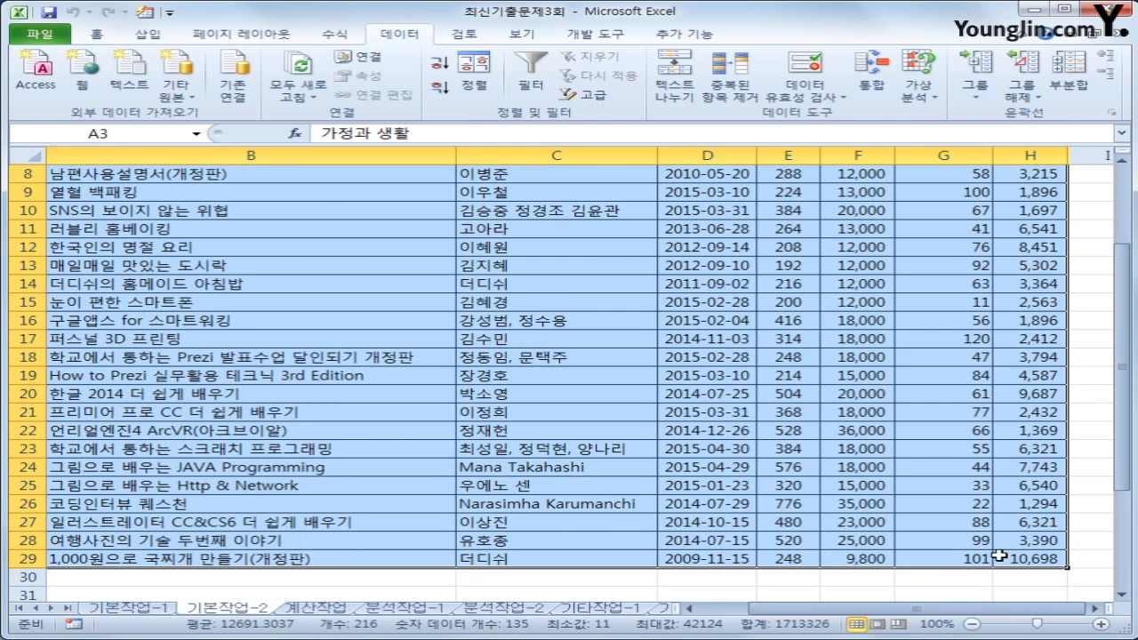
Start a new formula-based conditional formatting rule for the book table
left_click(96, 34)
left_click(789, 102)
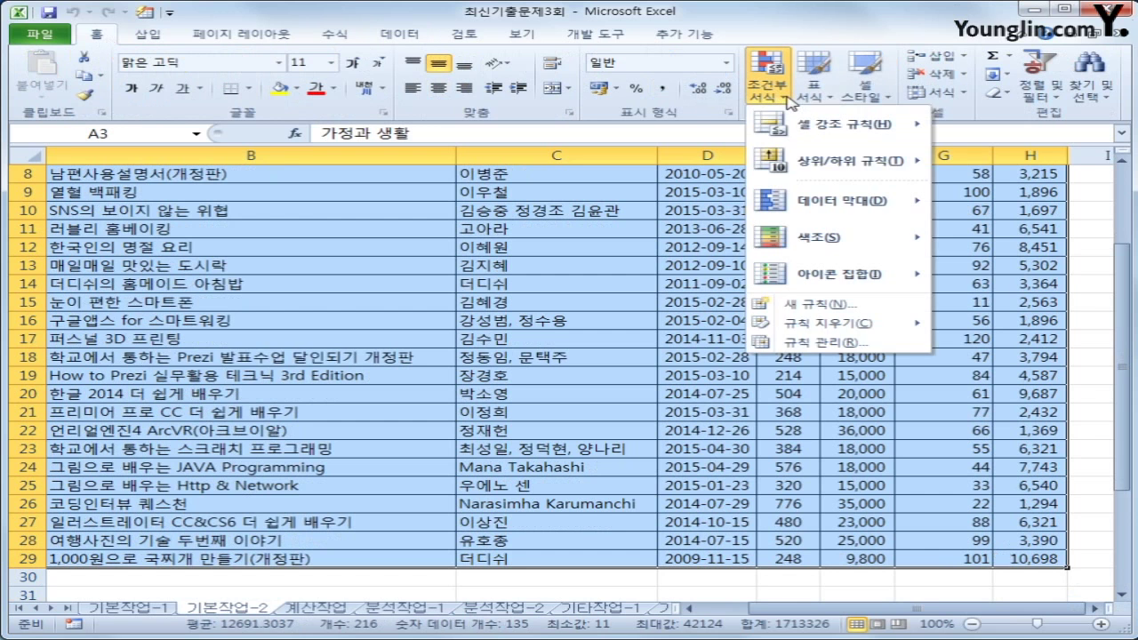
left_click(825, 306)
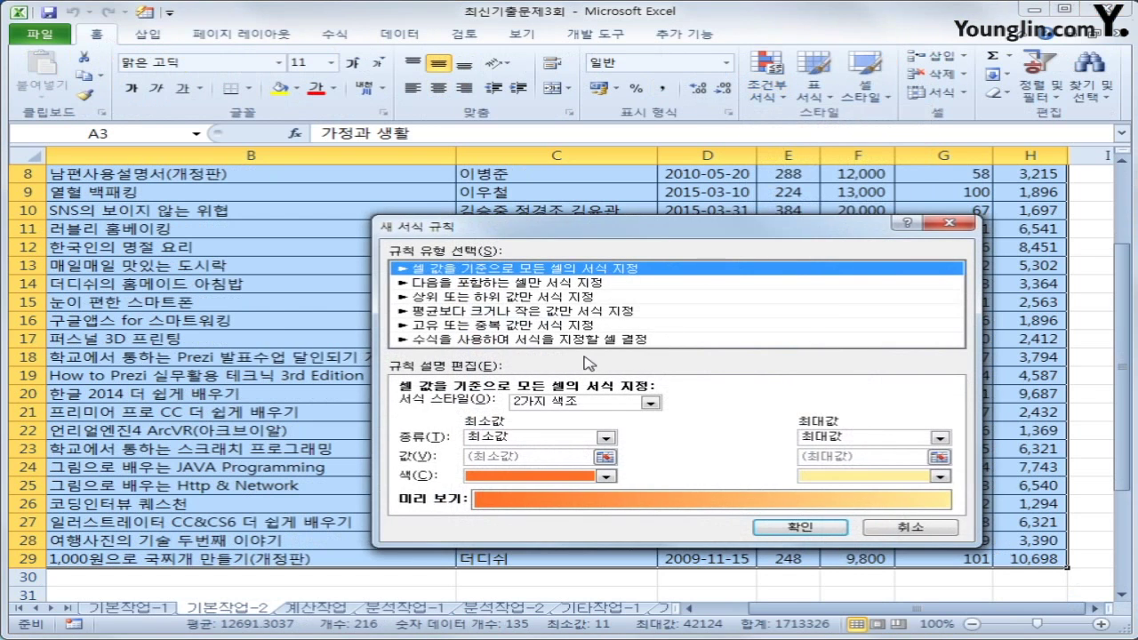
left_click(569, 340)
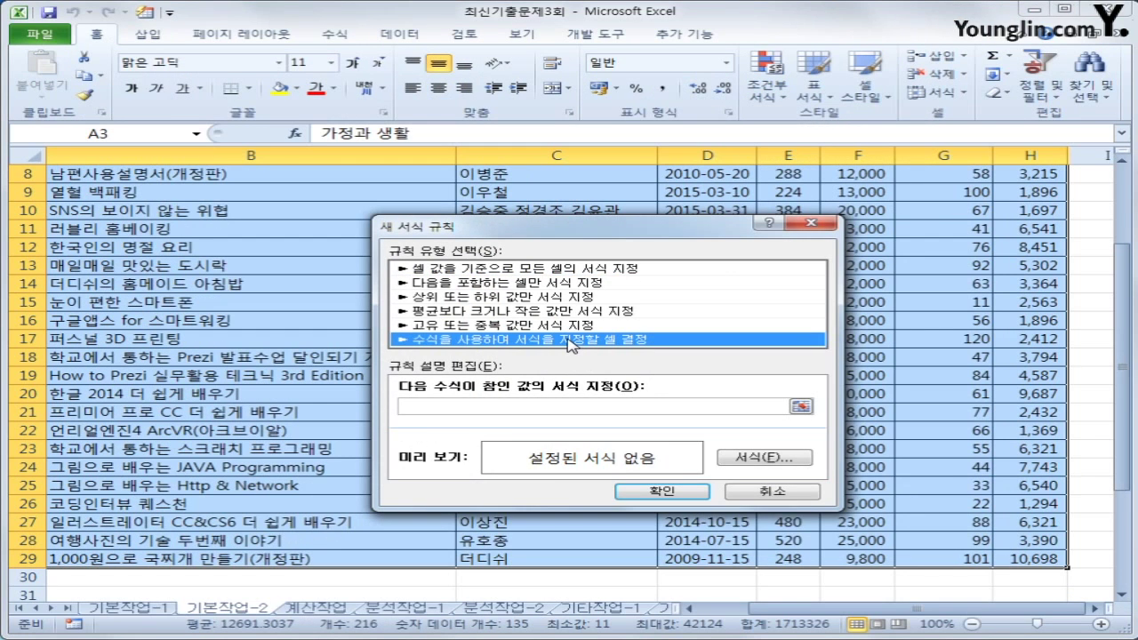
left_click(518, 405)
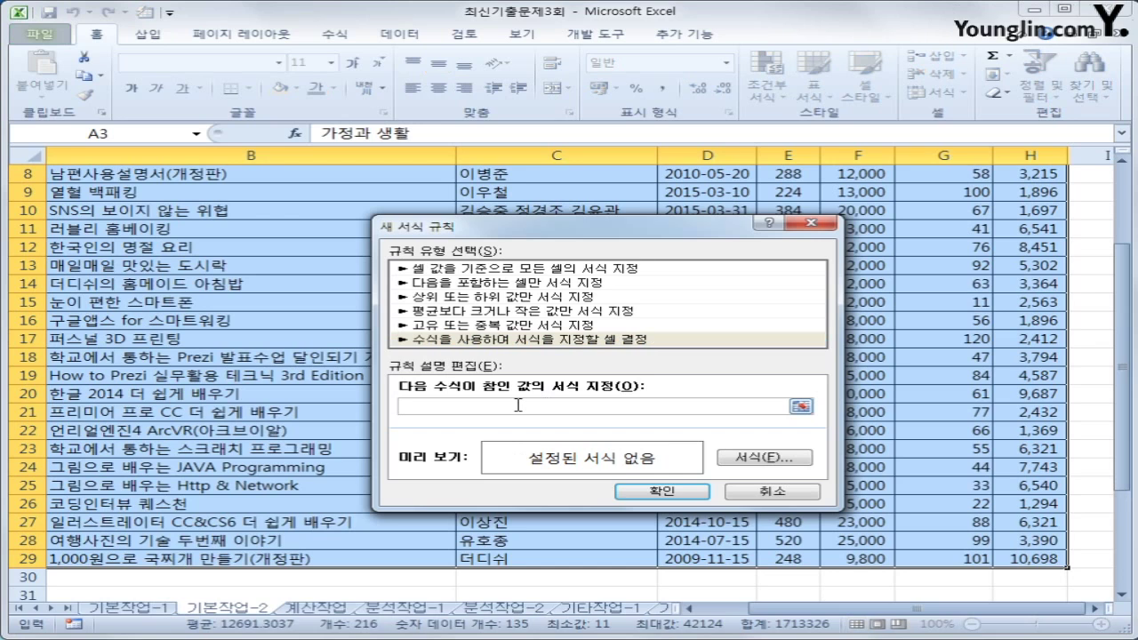
Begin the rule formula as =year(today())-year($D$3, referencing the date in D3
type("ㅋ")
type("year(")
type("today(")
type(")")
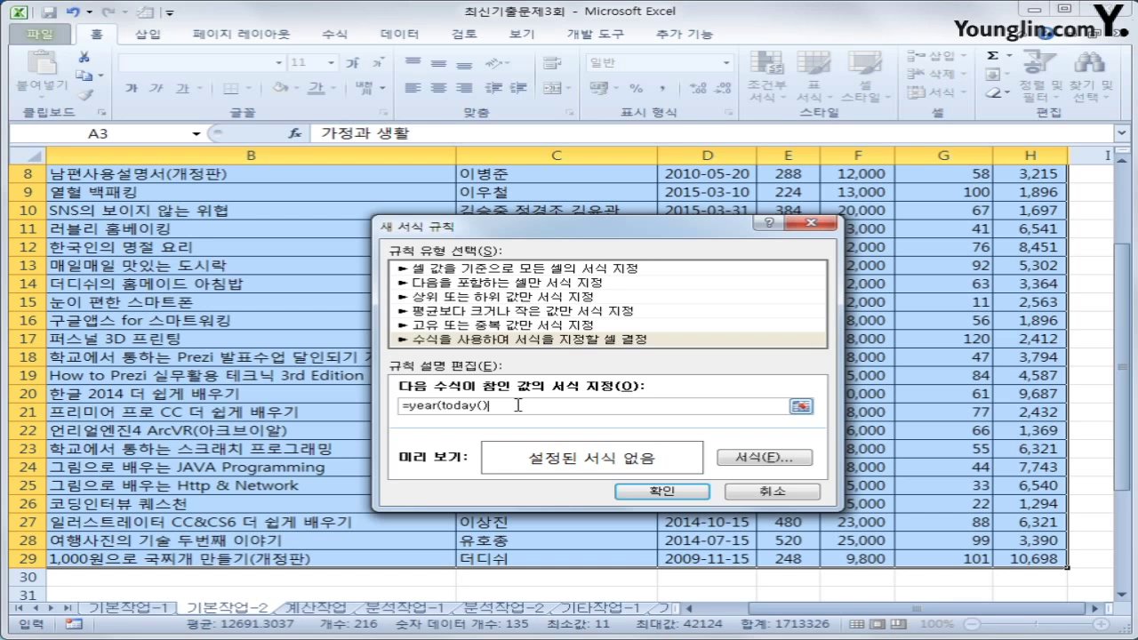
type(")")
type("-")
scroll(894, 290, "up", 3)
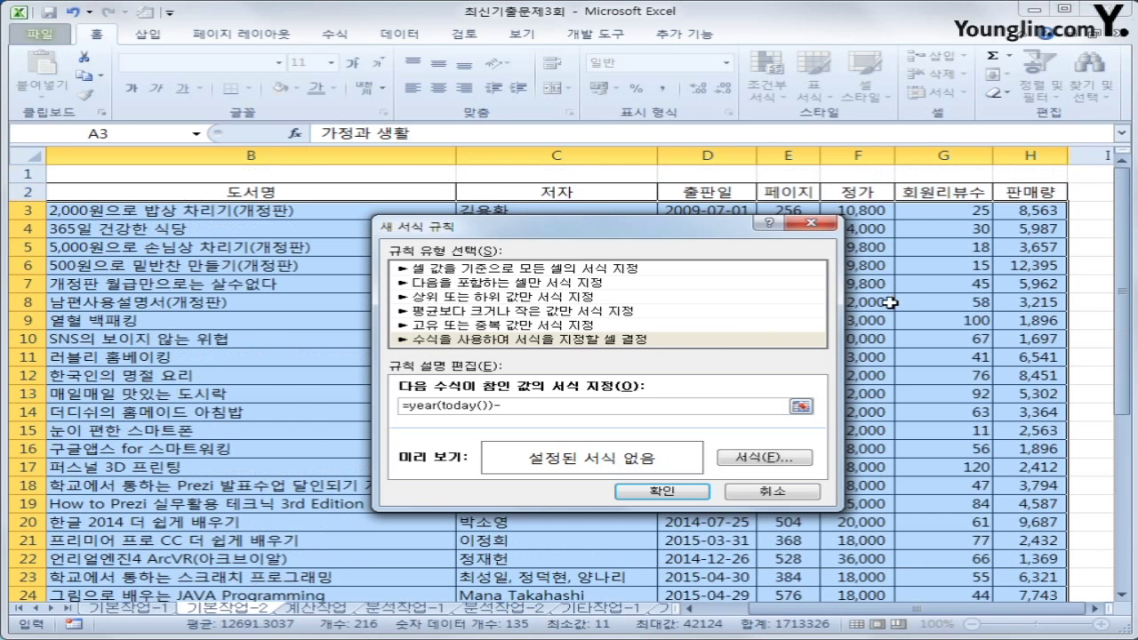
left_click_drag(685, 237, 735, 293)
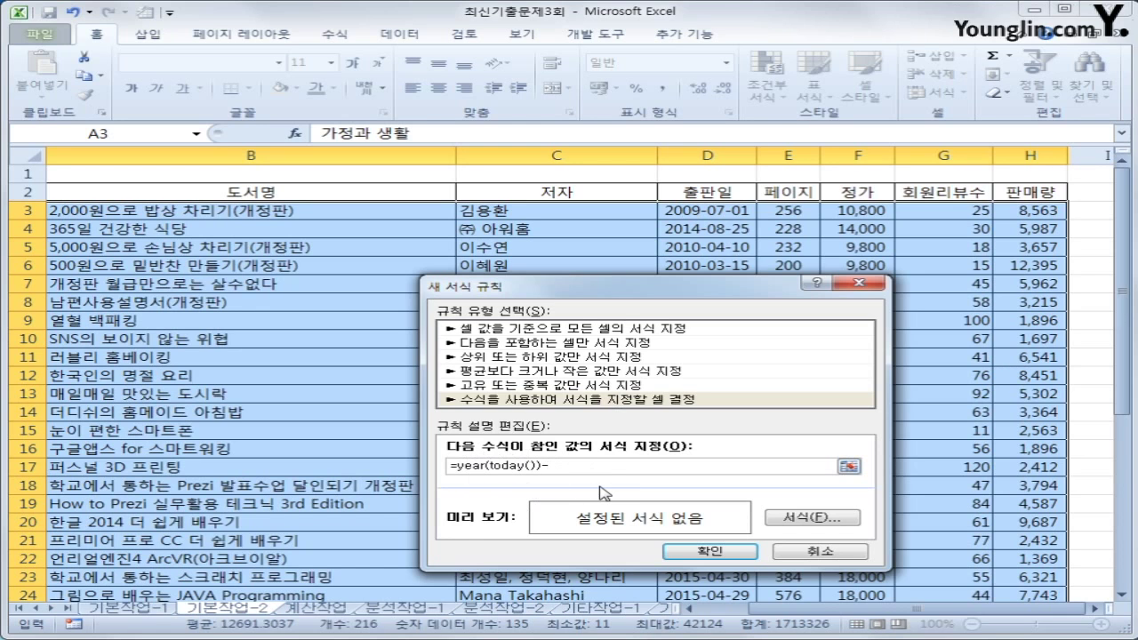
type("year(")
left_click(696, 216)
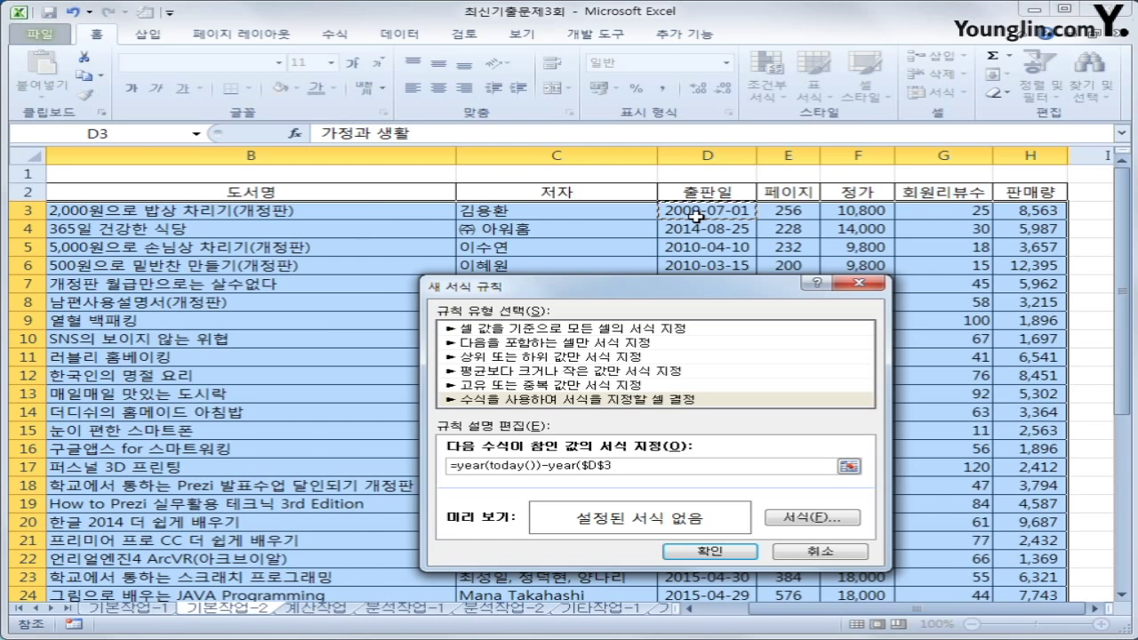
Change the reference to $D3, add >=2, and wrap the condition in AND(
key("F4")
key("F4")
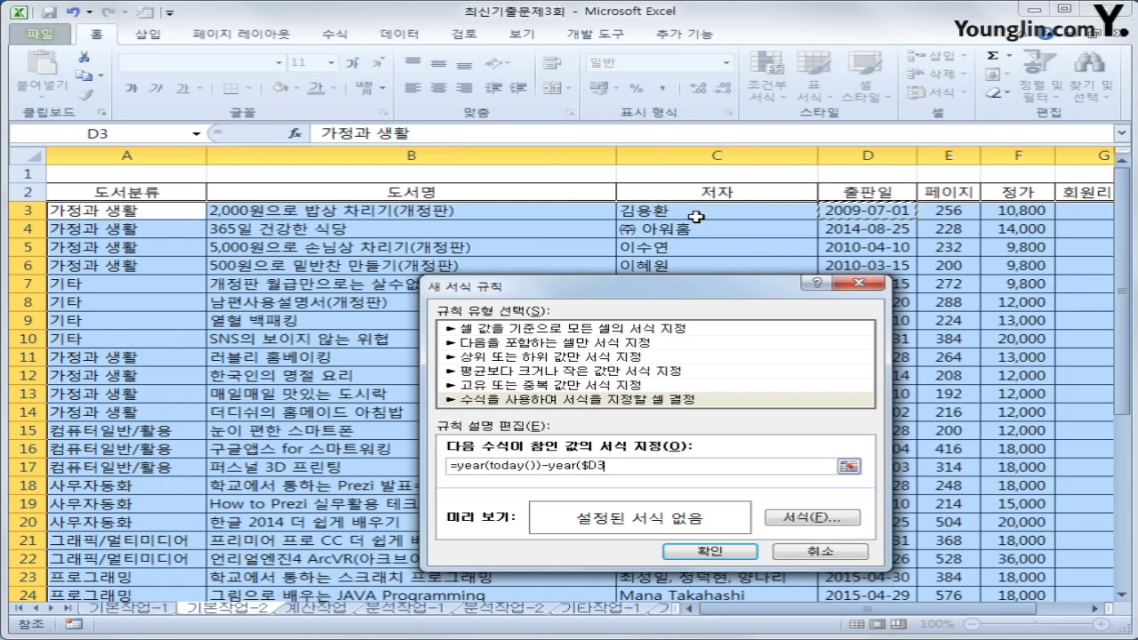
type(")>=2")
left_click(451, 466)
type("an")
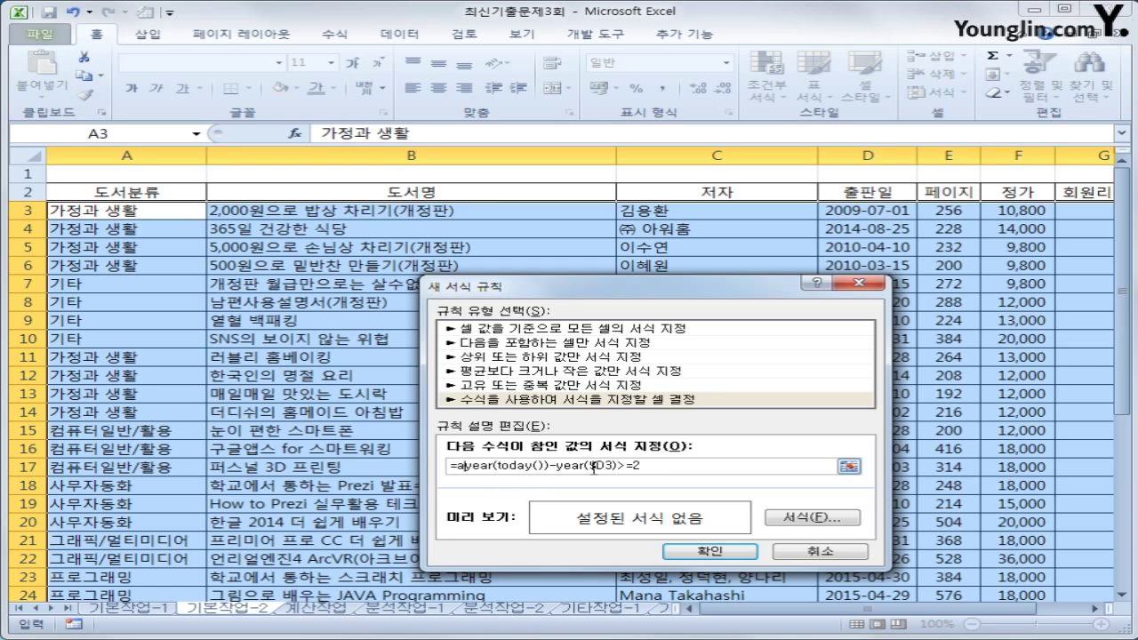
type("d(")
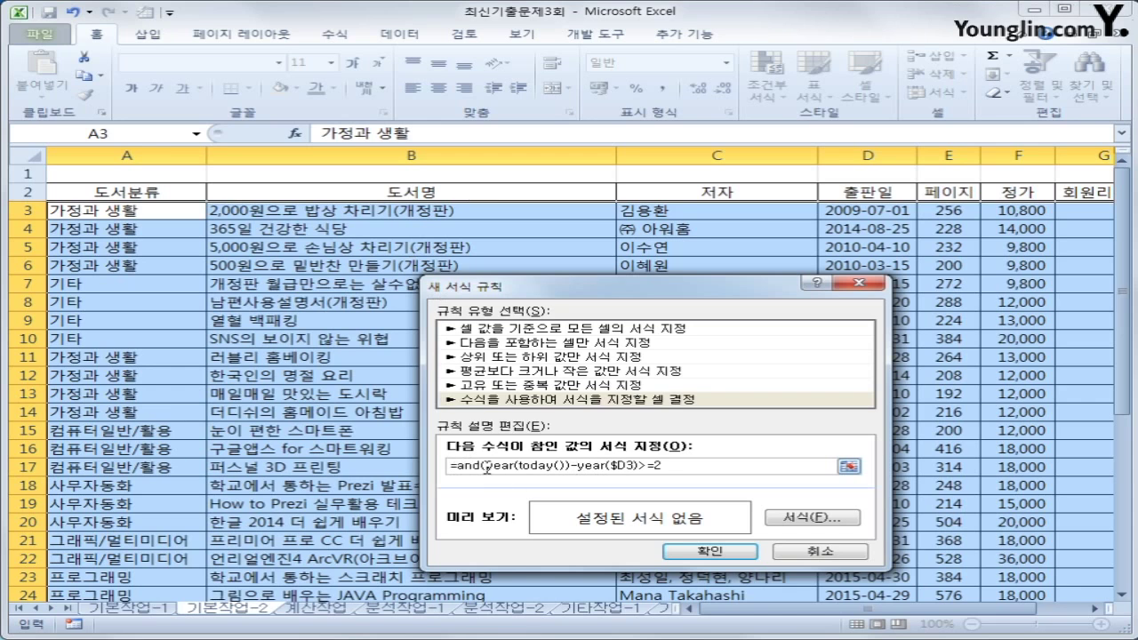
Add a second copy of the year condition inside AND, limited to <=4
left_click_drag(486, 468, 671, 467)
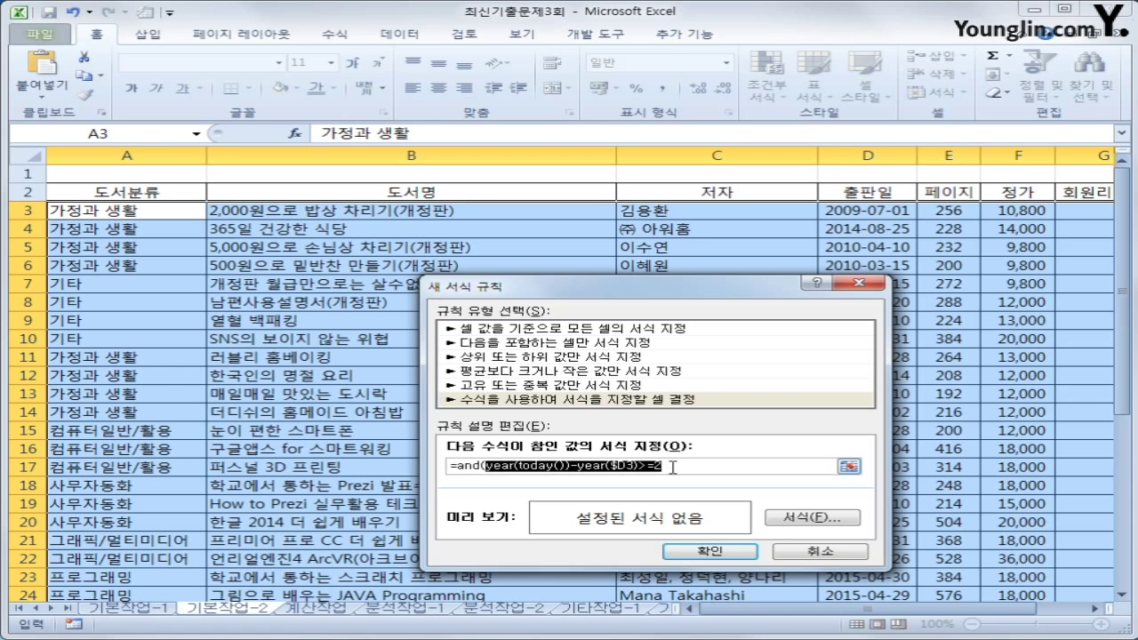
left_click(676, 468)
type(",")
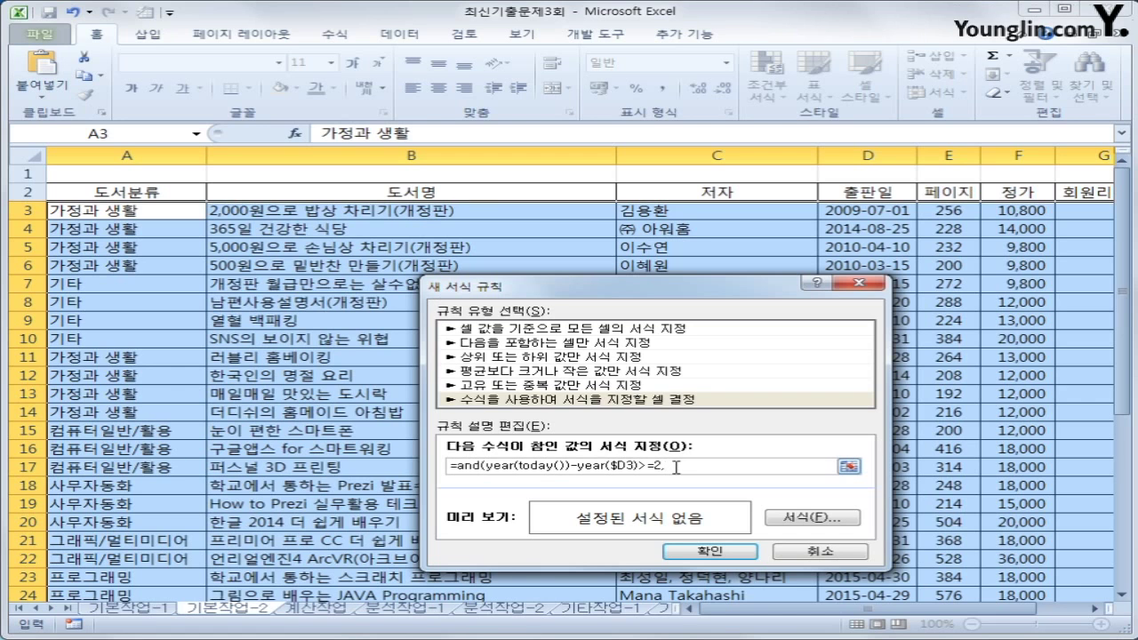
key("ctrl+v")
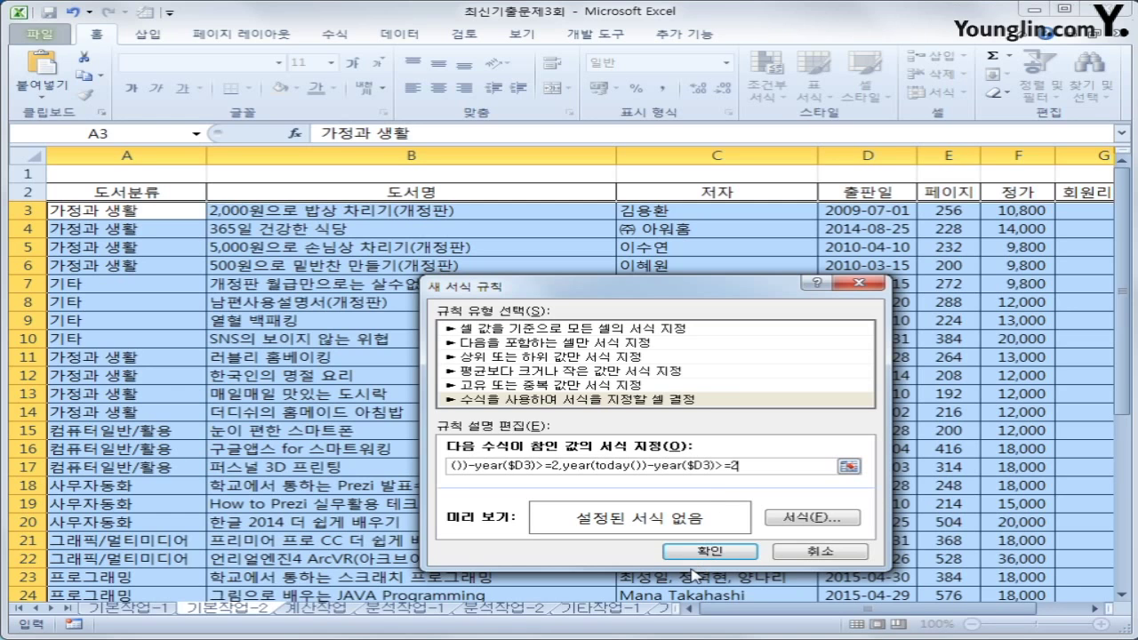
key("Left")
key("Left")
key("Left")
type("<")
key("Delete")
key("End")
key("BackSpace")
type("4)")
Format matching books in bold italic blue, apply the rule, and auto-fit column D
left_click(785, 520)
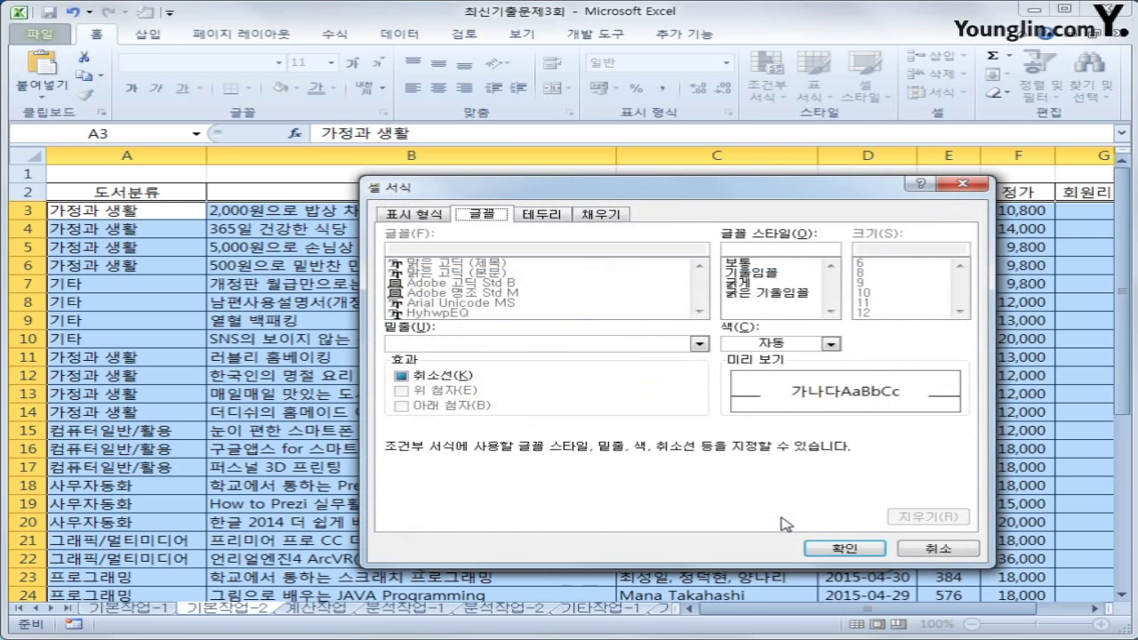
left_click(774, 294)
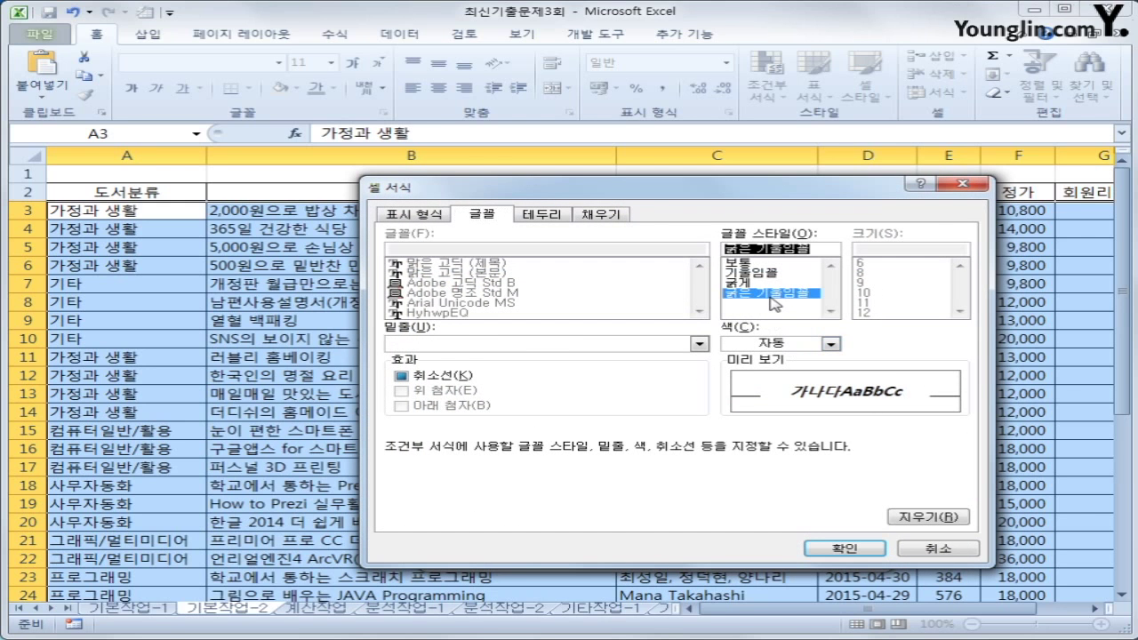
left_click(829, 344)
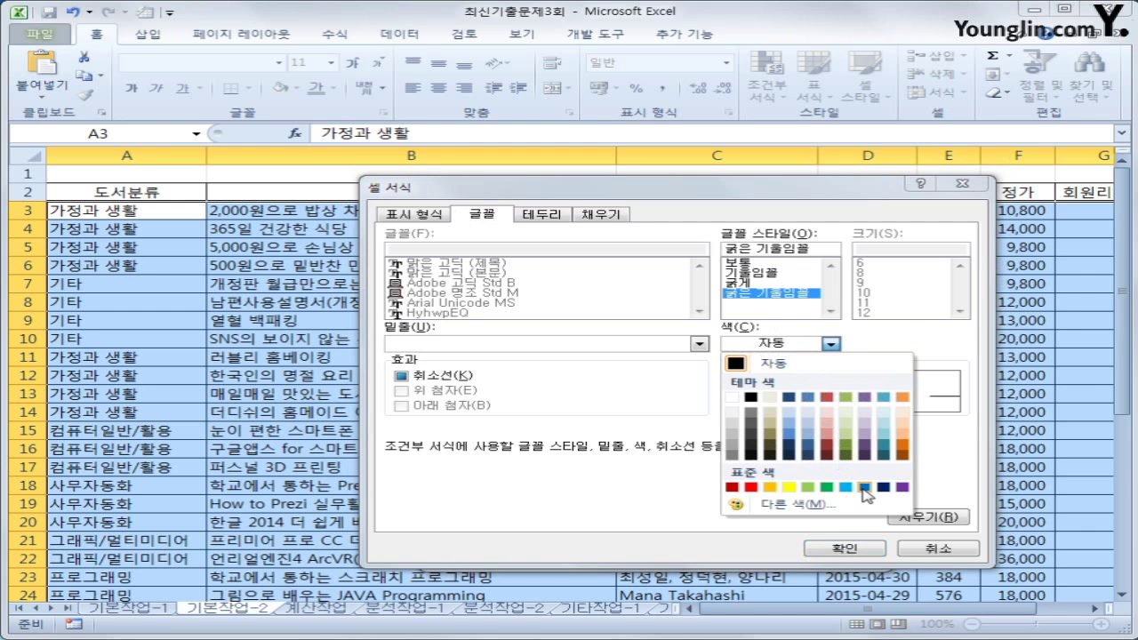
left_click(863, 488)
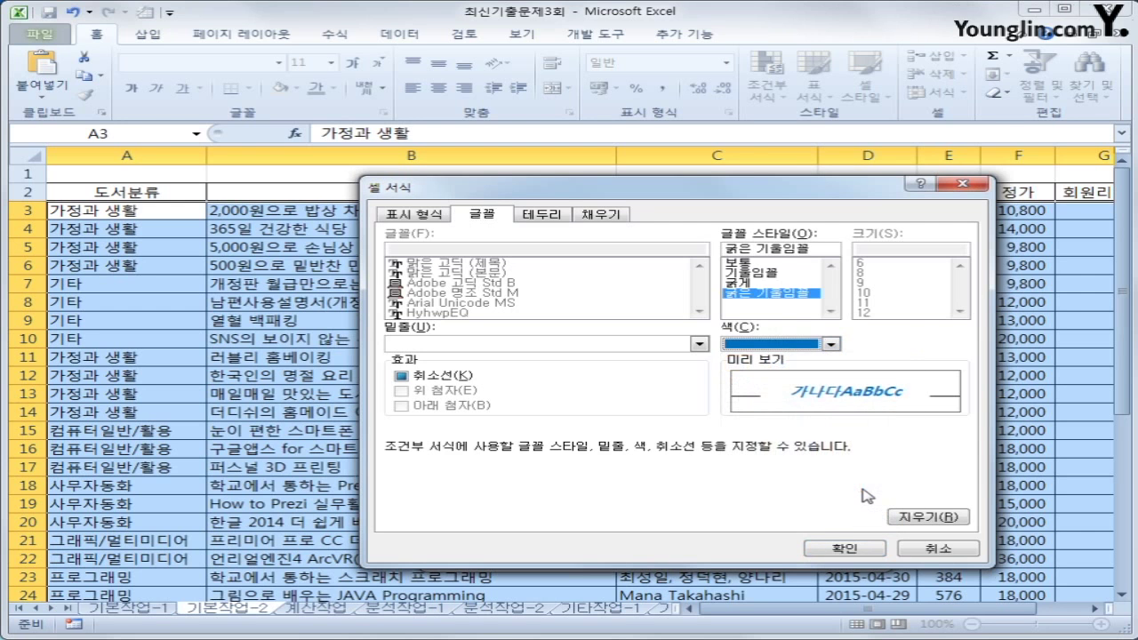
left_click(827, 549)
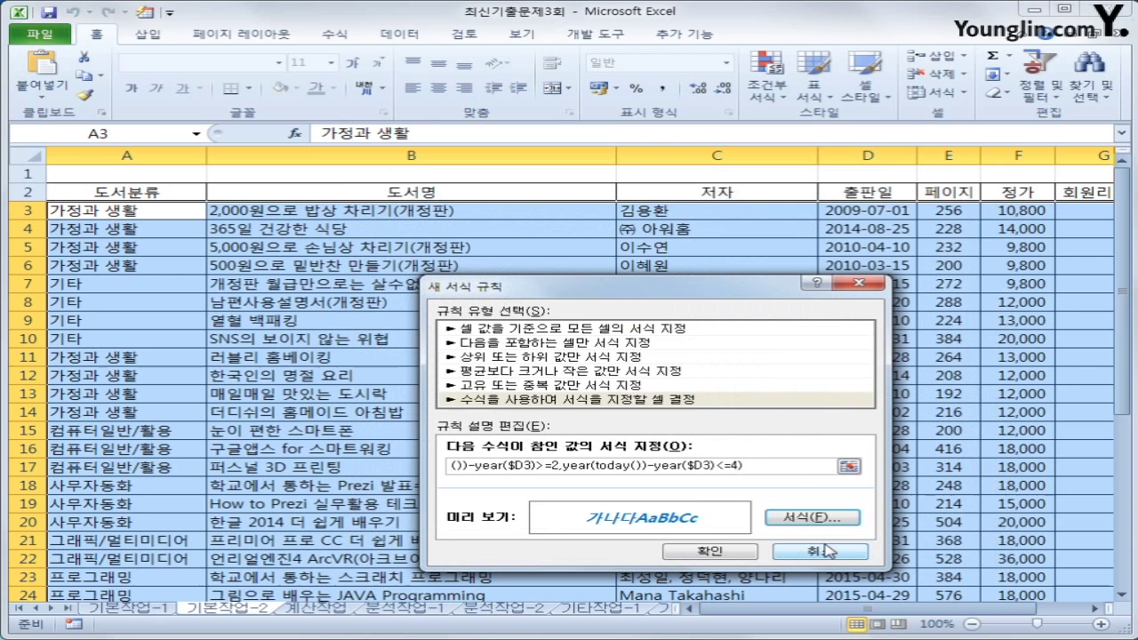
left_click(703, 549)
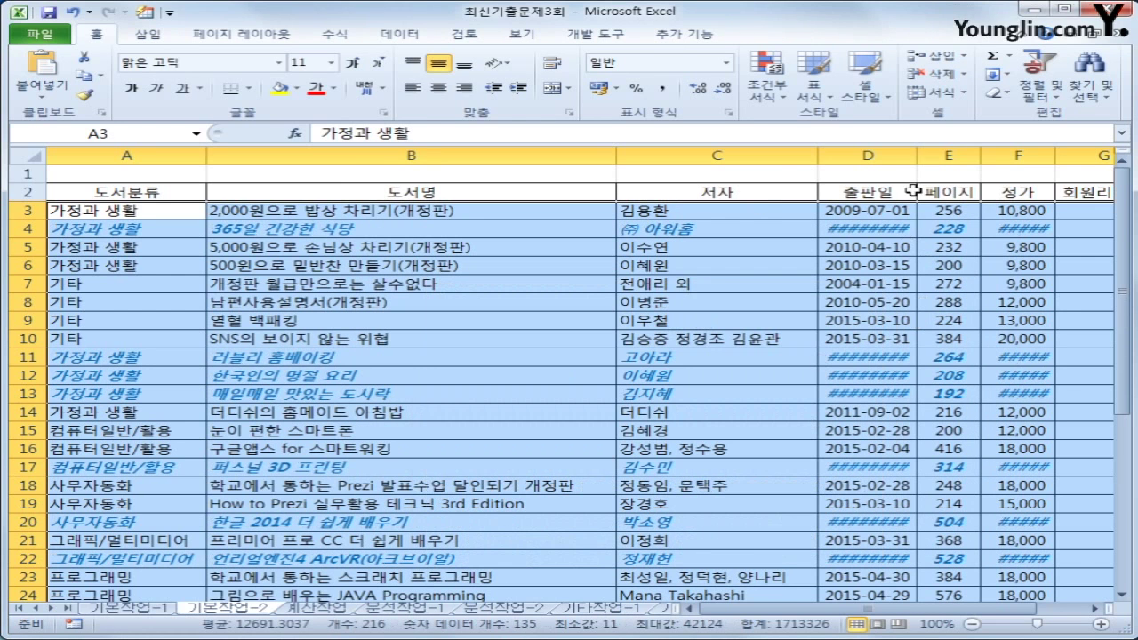
double_click(913, 161)
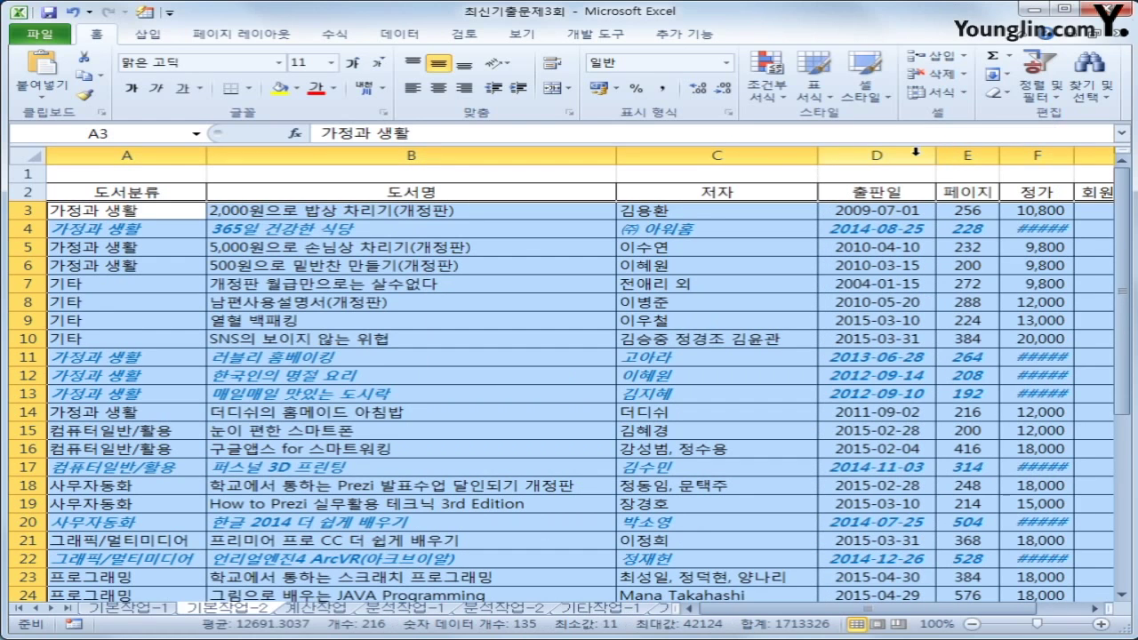
Auto-fit column F so prices show, then select the averages in E30:H30
double_click(1075, 155)
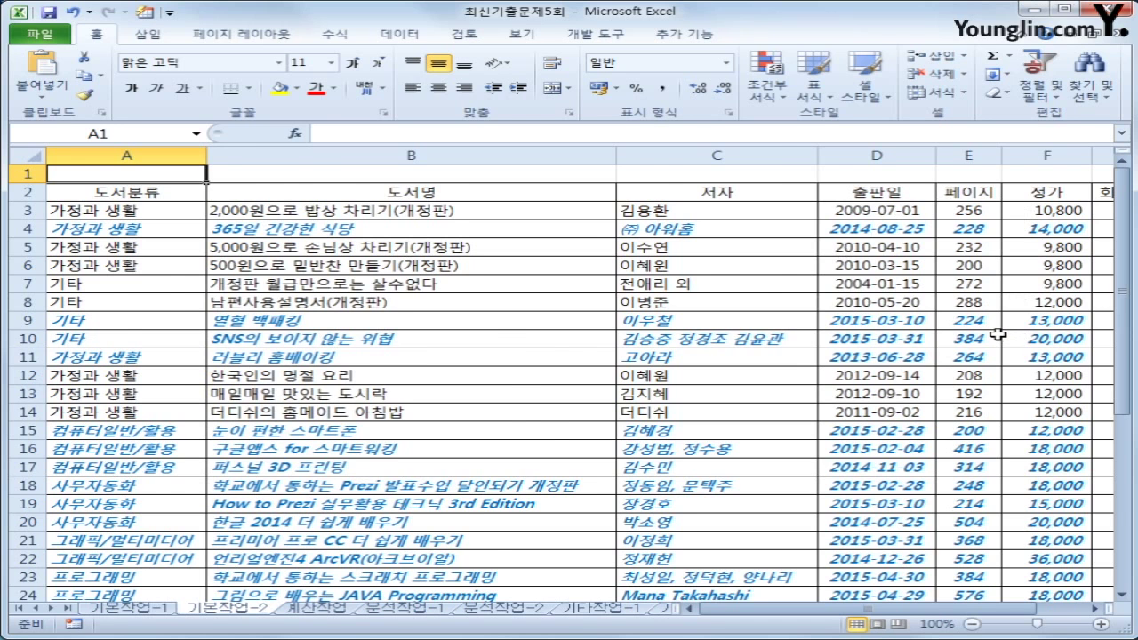
scroll(998, 334, "down", 3)
left_click_drag(989, 537, 1084, 546)
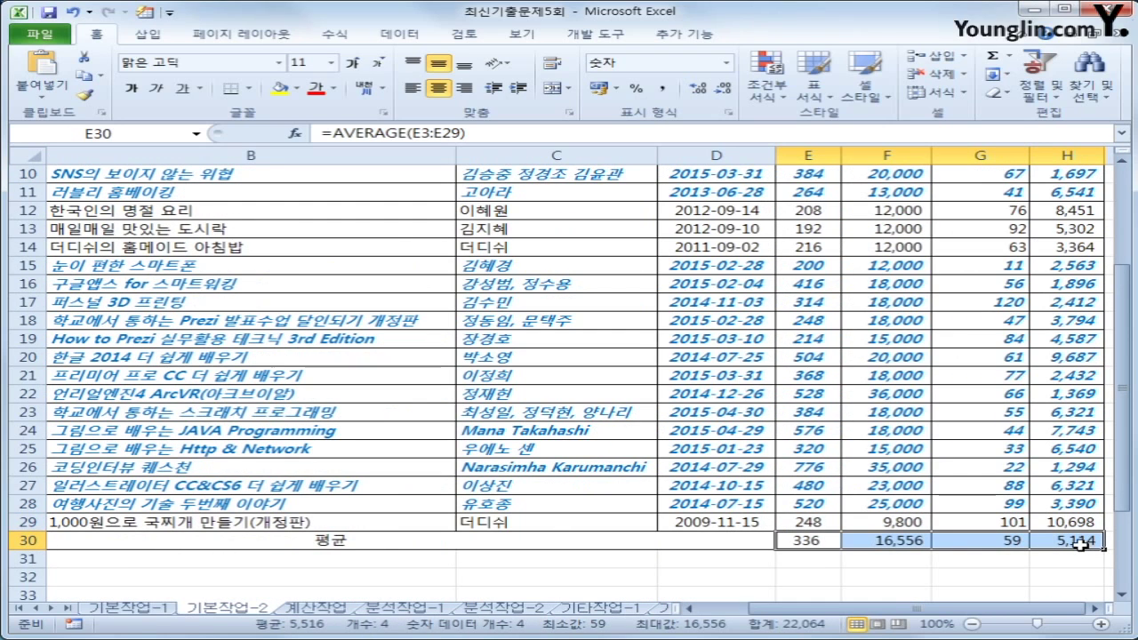
Mark the E30:H30 average cells as Hidden in their protection settings
key("shift+F10")
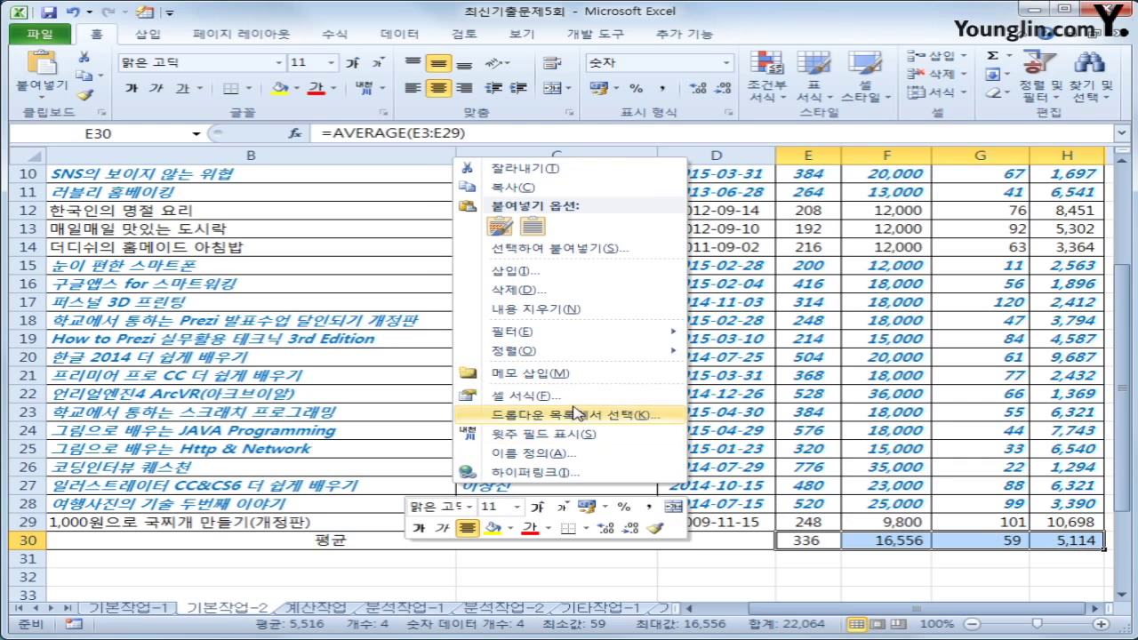
left_click(578, 396)
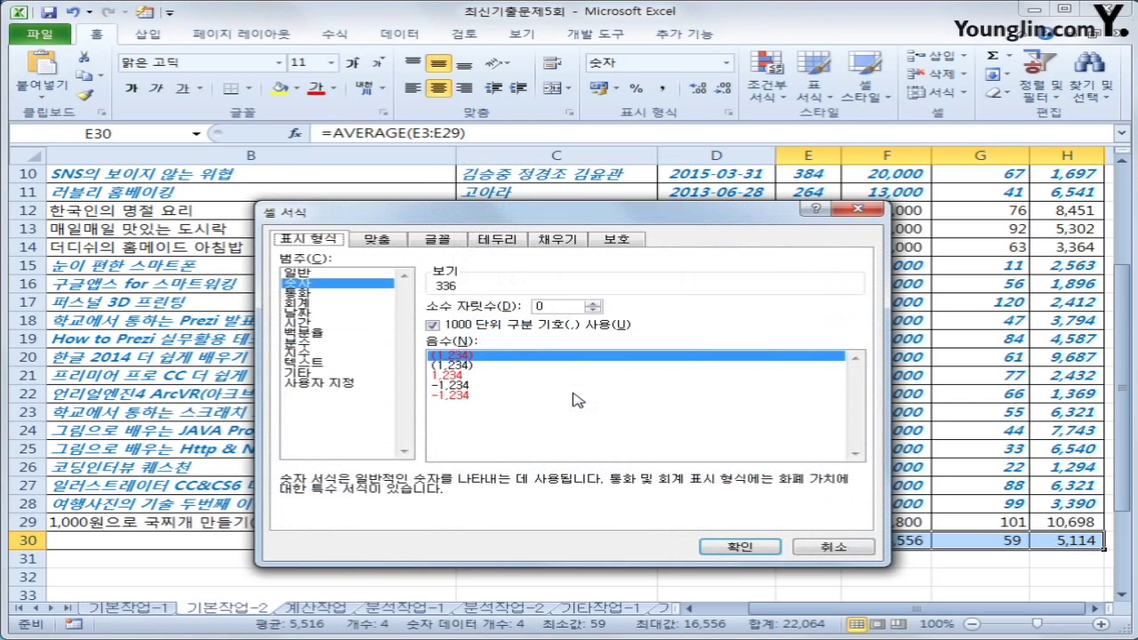
left_click(617, 239)
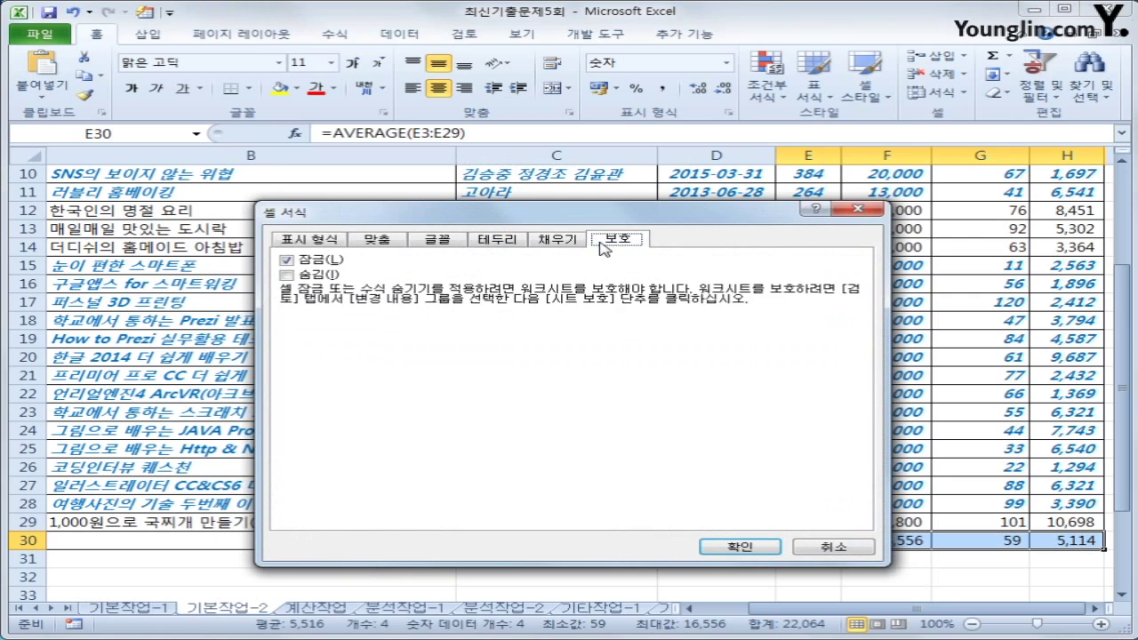
left_click(318, 275)
left_click(756, 548)
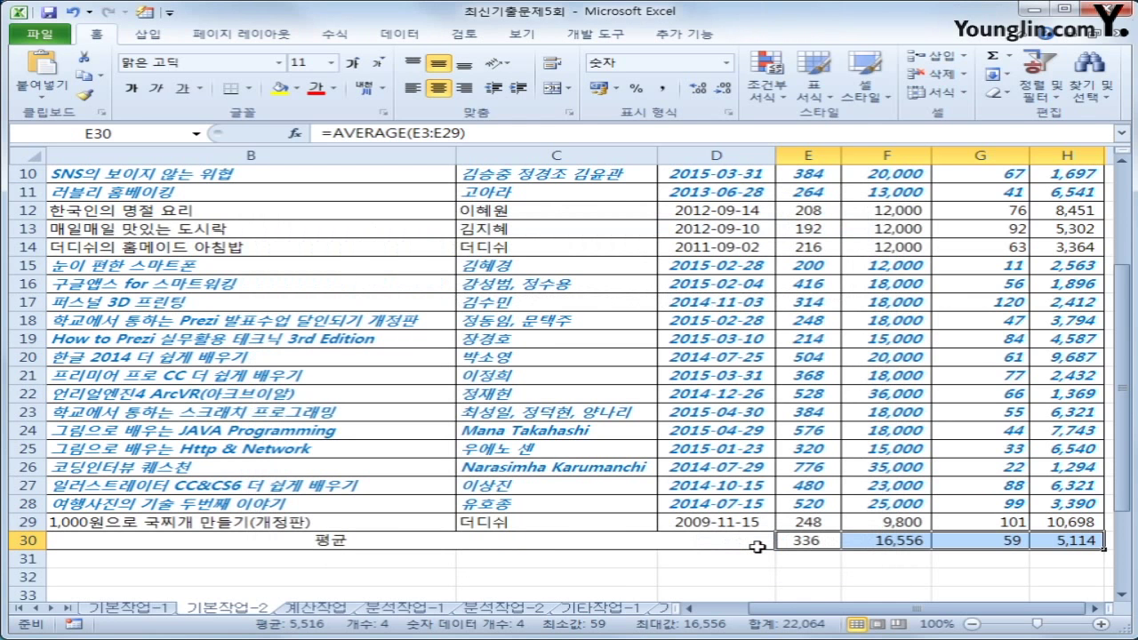
left_click(939, 483)
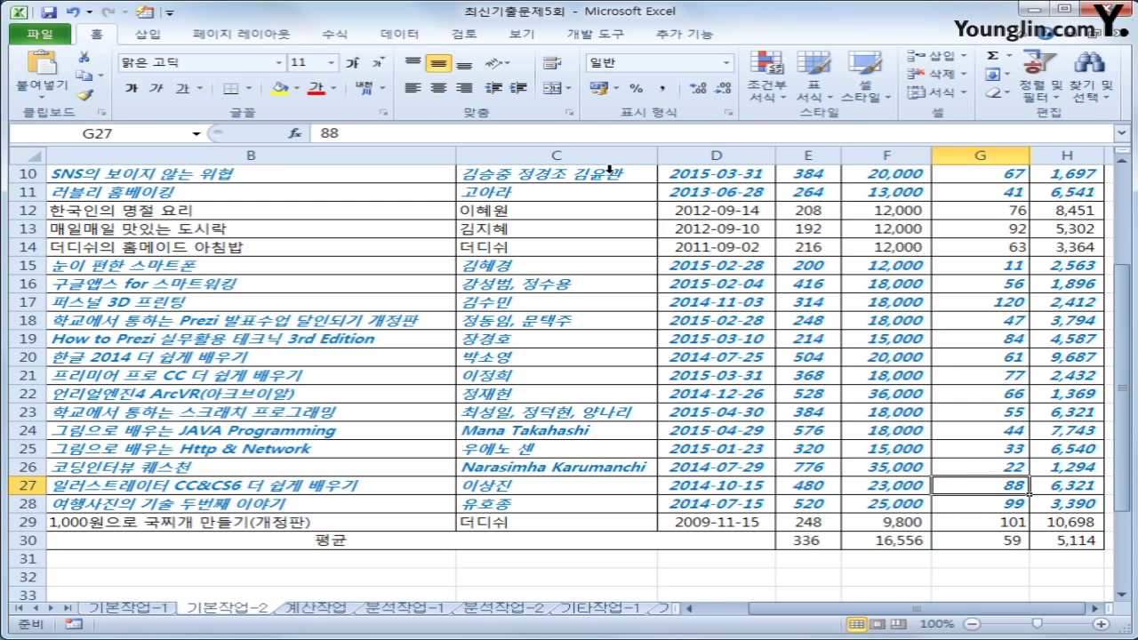
Protect the 기본작업-2 sheet, keeping the default locked and unlocked cell selection options
left_click(468, 38)
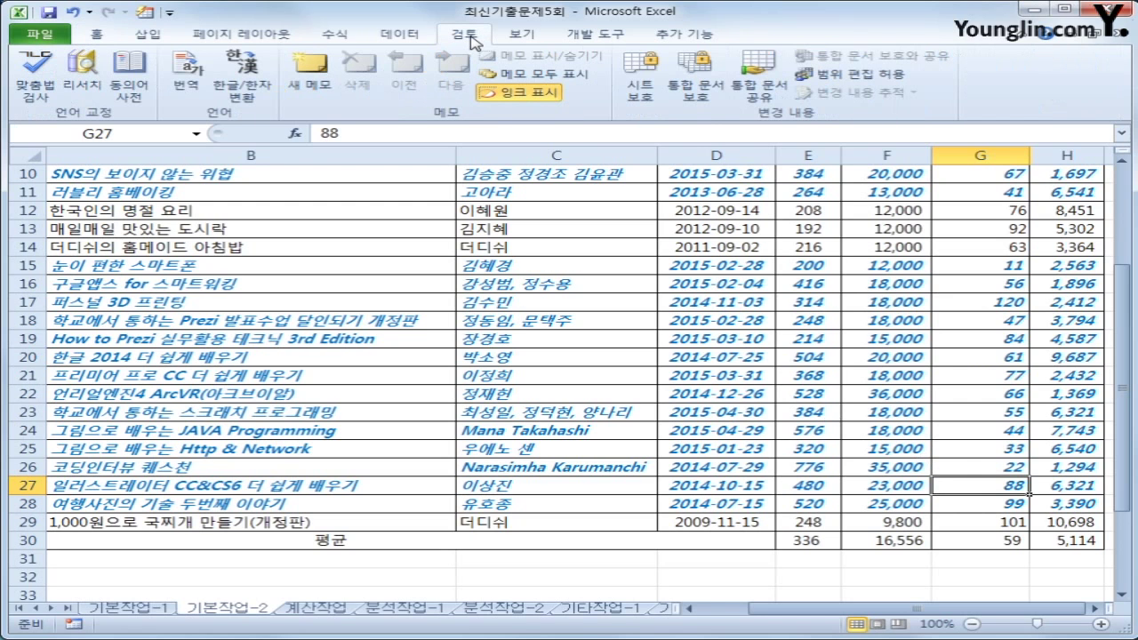
left_click(656, 97)
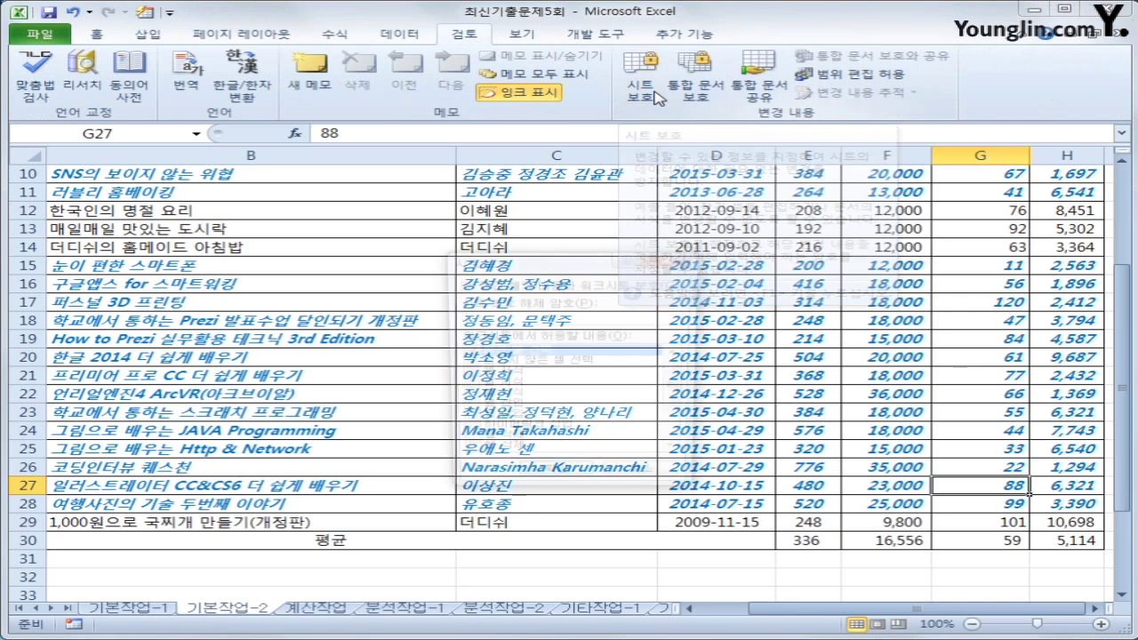
left_click_drag(559, 265, 590, 209)
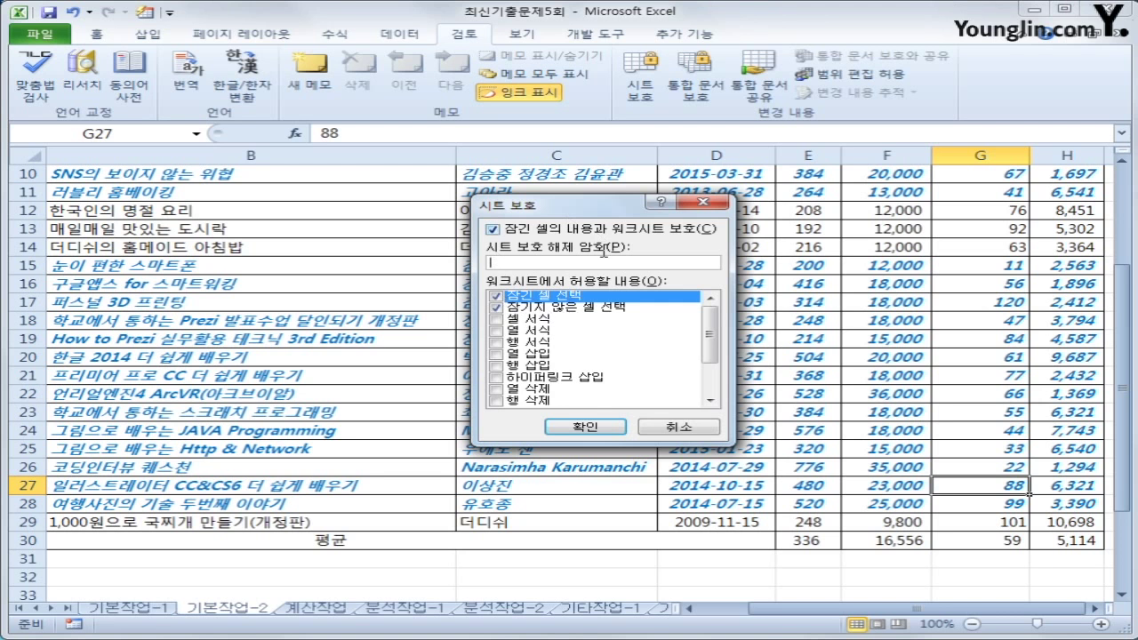
left_click(587, 428)
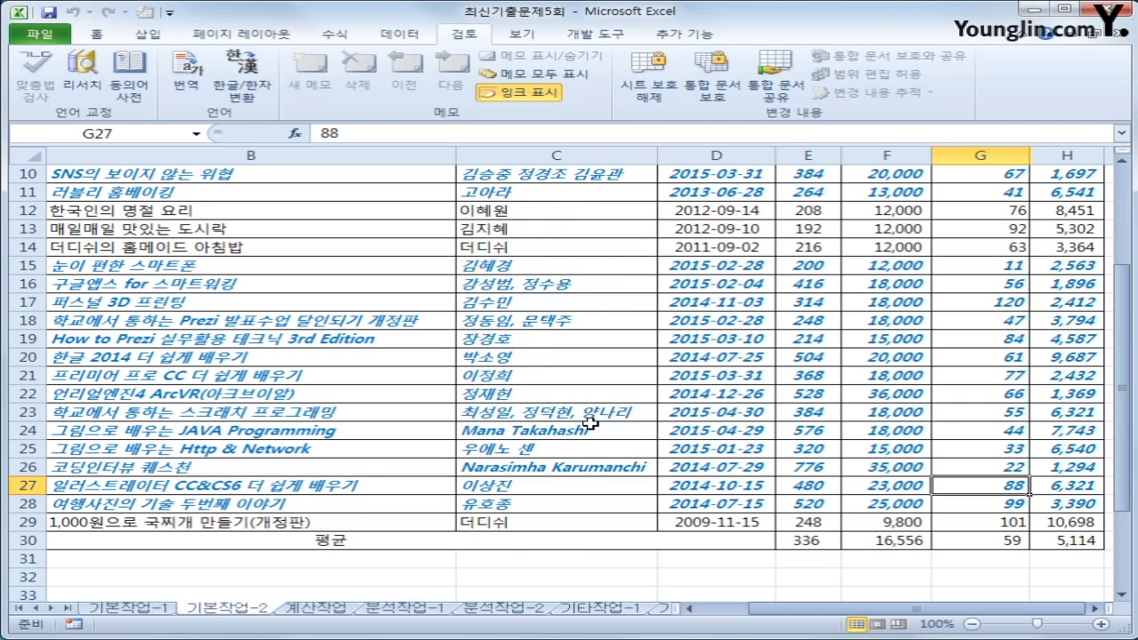
scroll(765, 321, "up", 2)
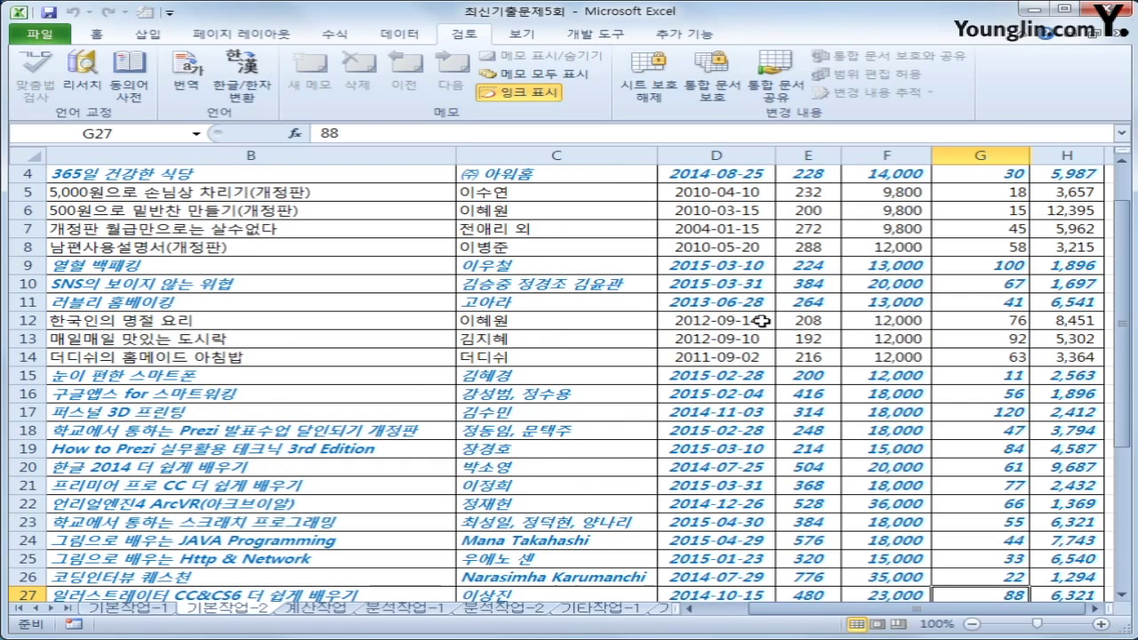
Protect the workbook structure, then switch to the 계산작업 sheet
left_click(721, 93)
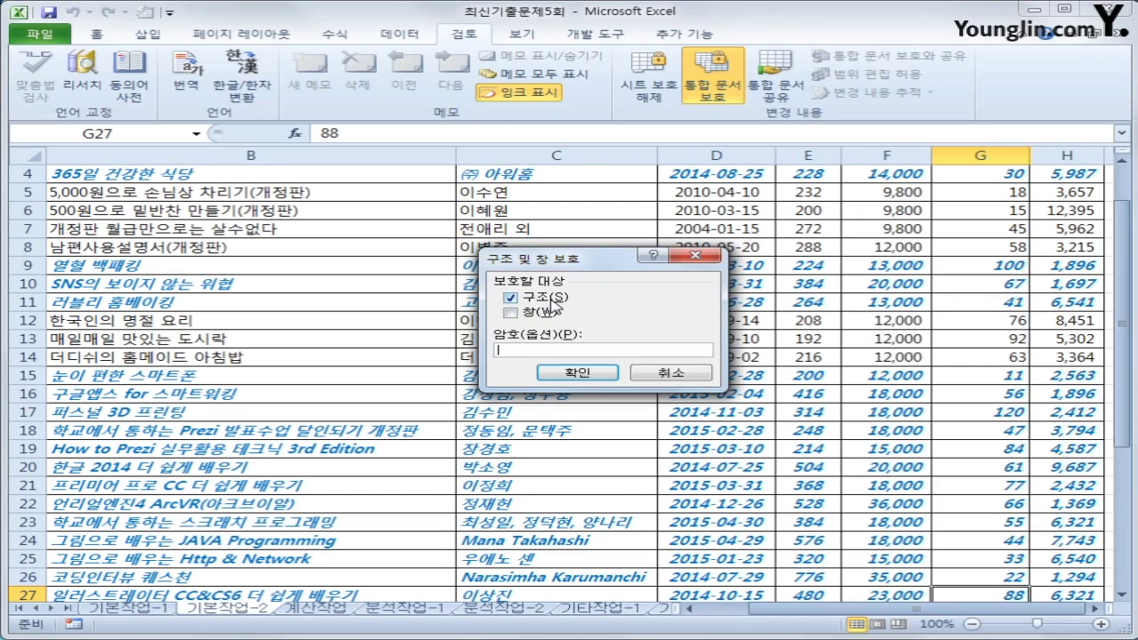
left_click(578, 372)
scroll(598, 392, "up", 1)
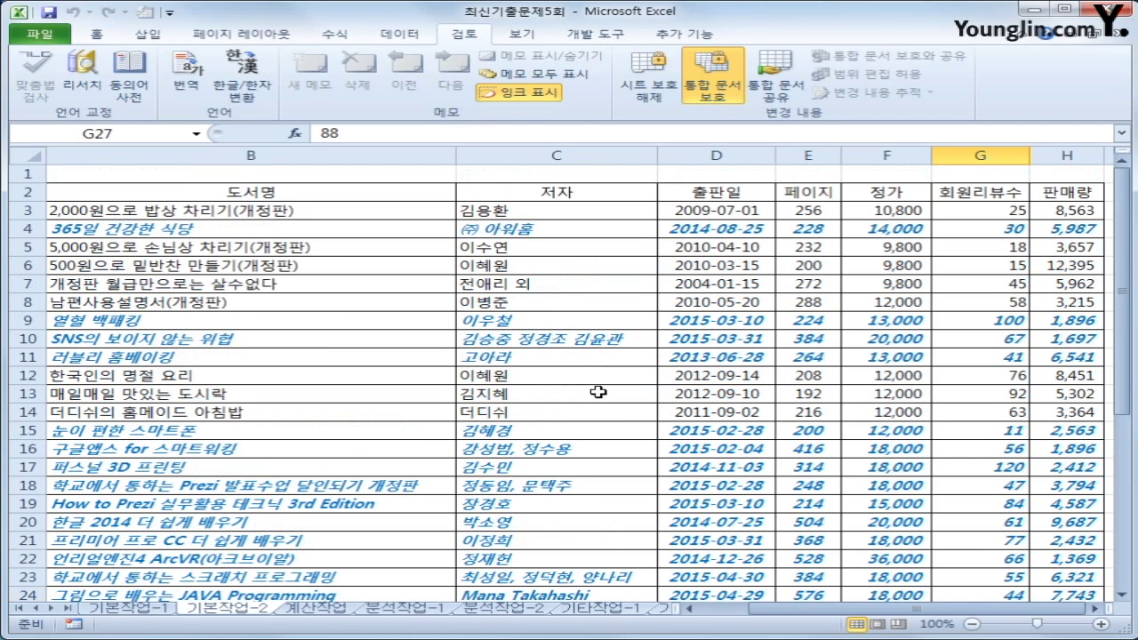
left_click(147, 175)
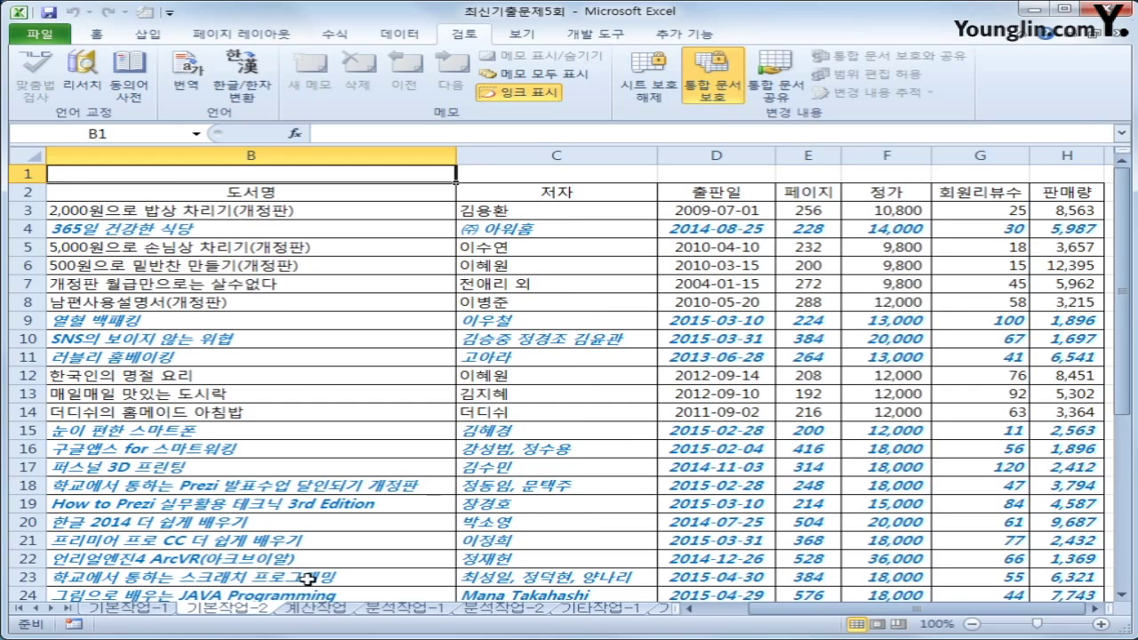
left_click(318, 608)
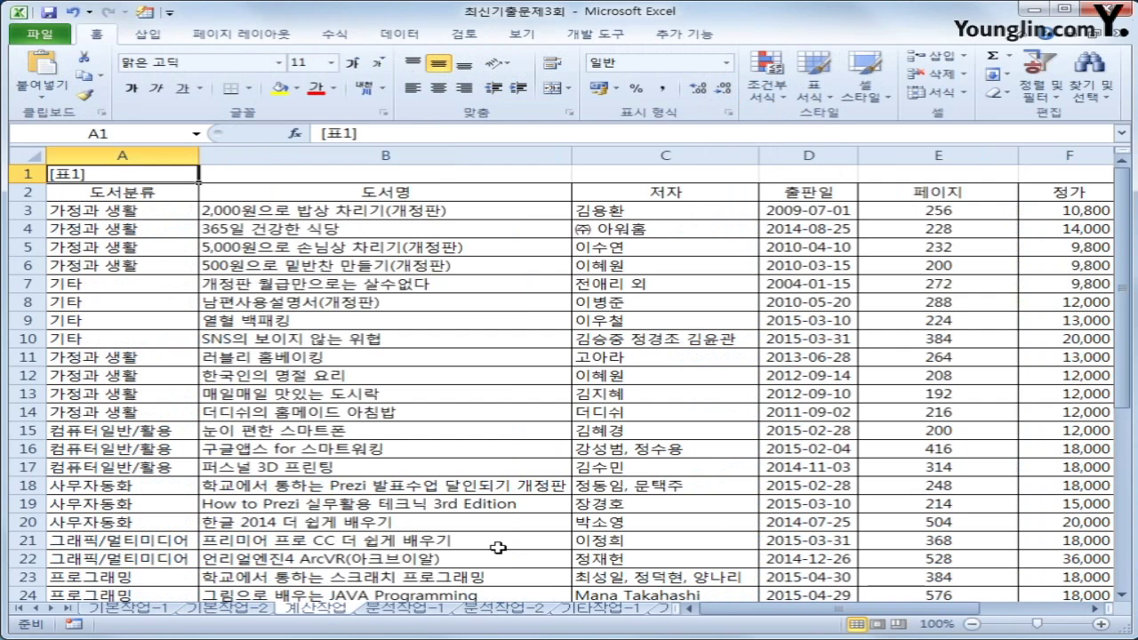
left_click_drag(823, 610, 919, 620)
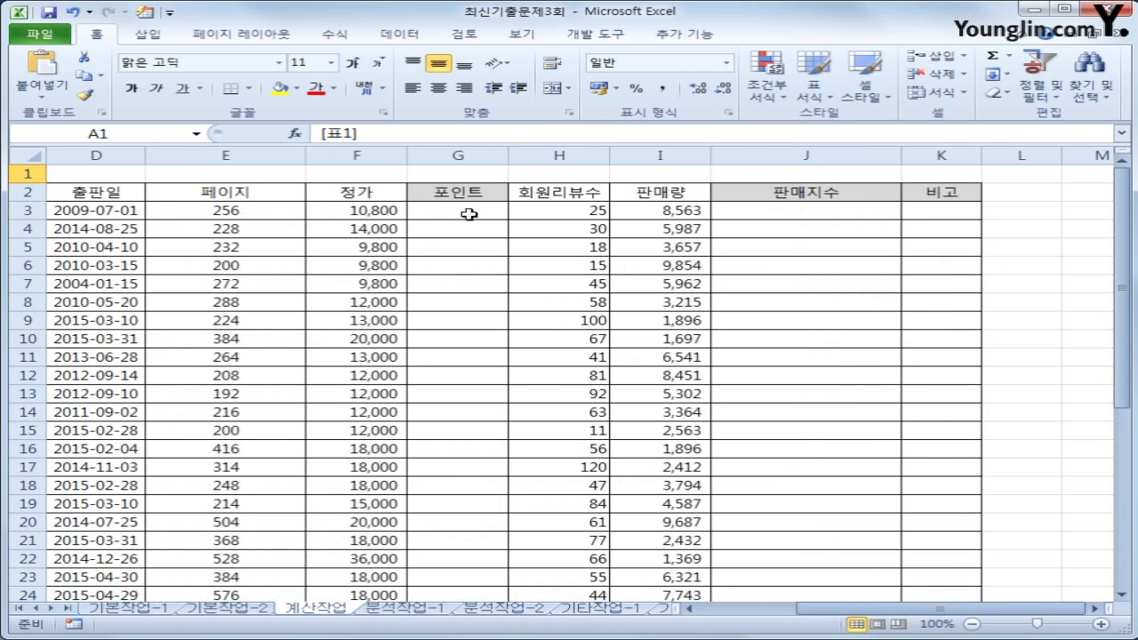
left_click(469, 215)
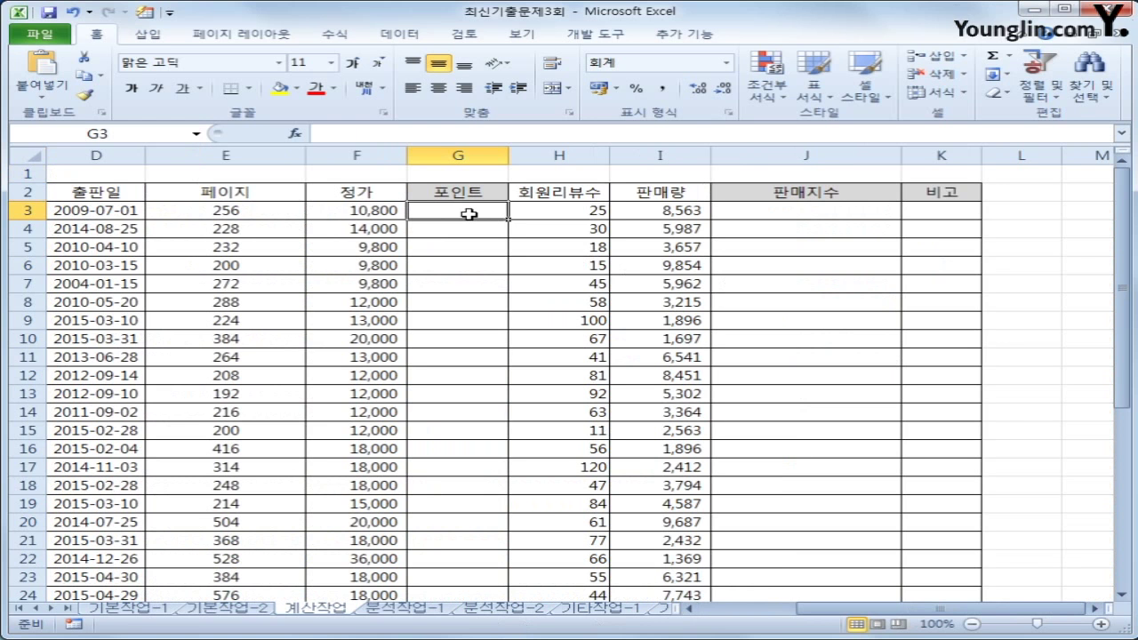
scroll(453, 297, "down", 7)
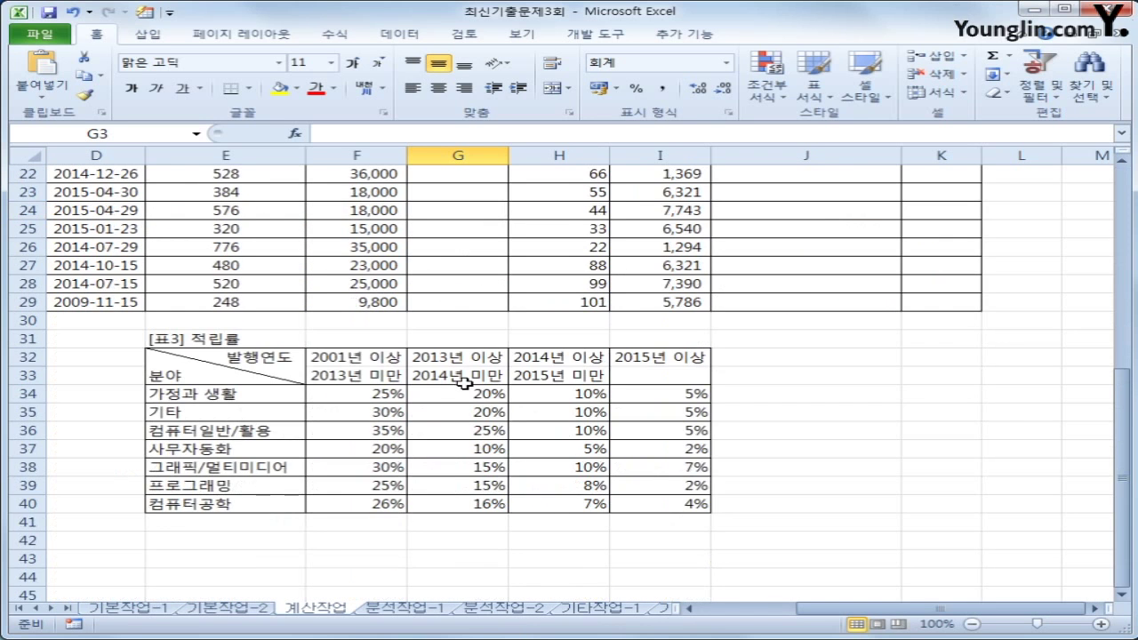
left_click_drag(241, 364, 659, 507)
scroll(525, 485, "up", 3)
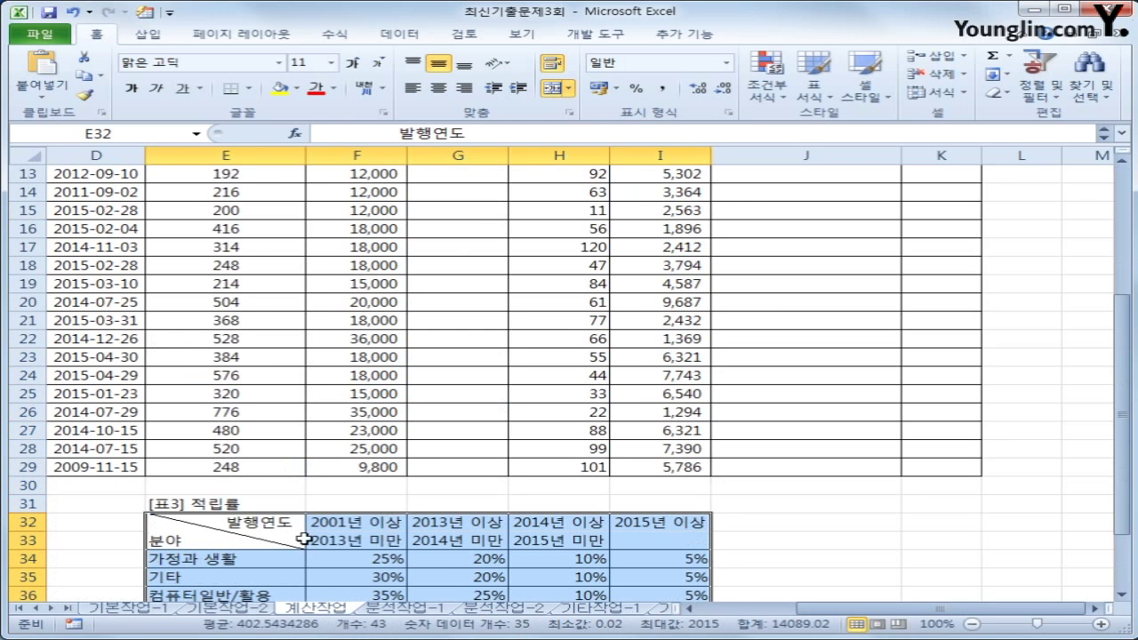
scroll(534, 554, "down", 3)
left_click(251, 397)
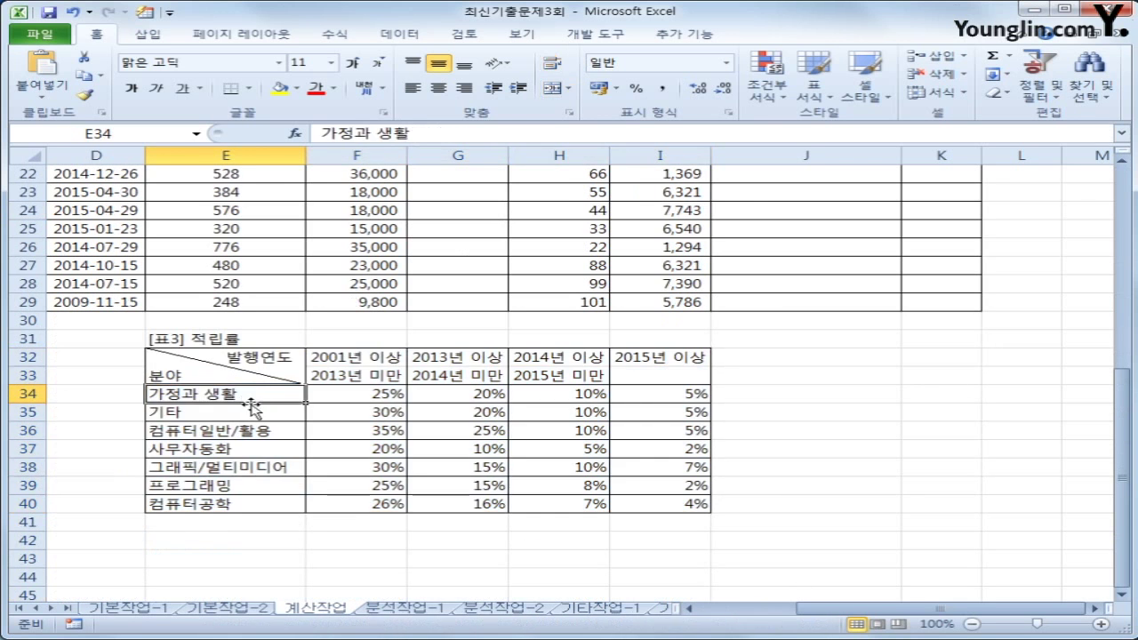
left_click(242, 506)
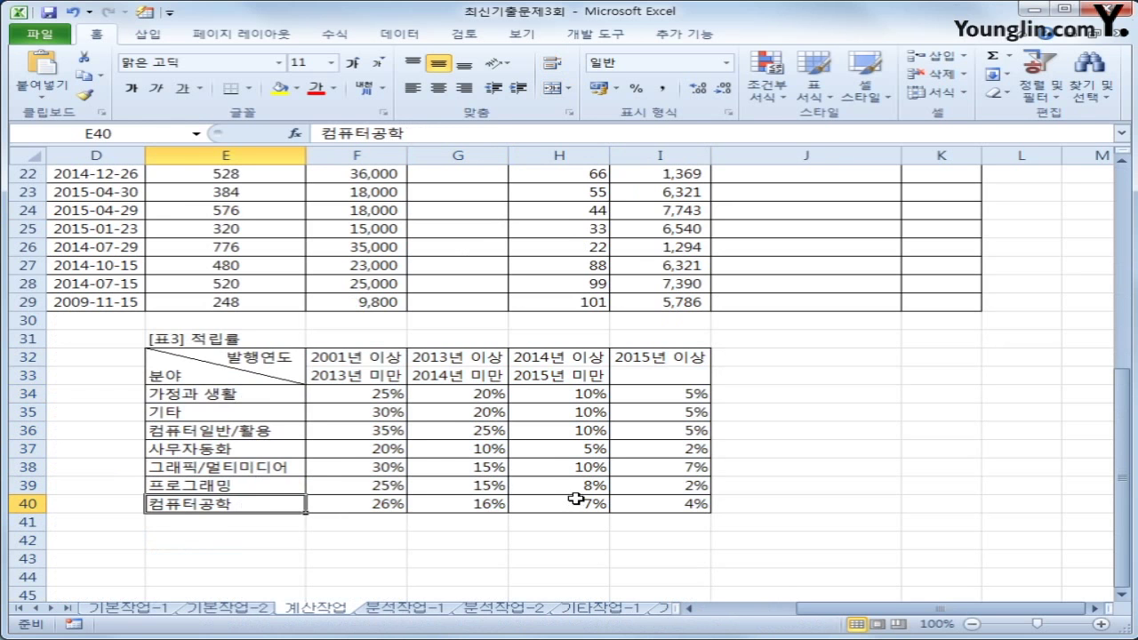
scroll(496, 477, "up", 2)
scroll(410, 534, "down", 3)
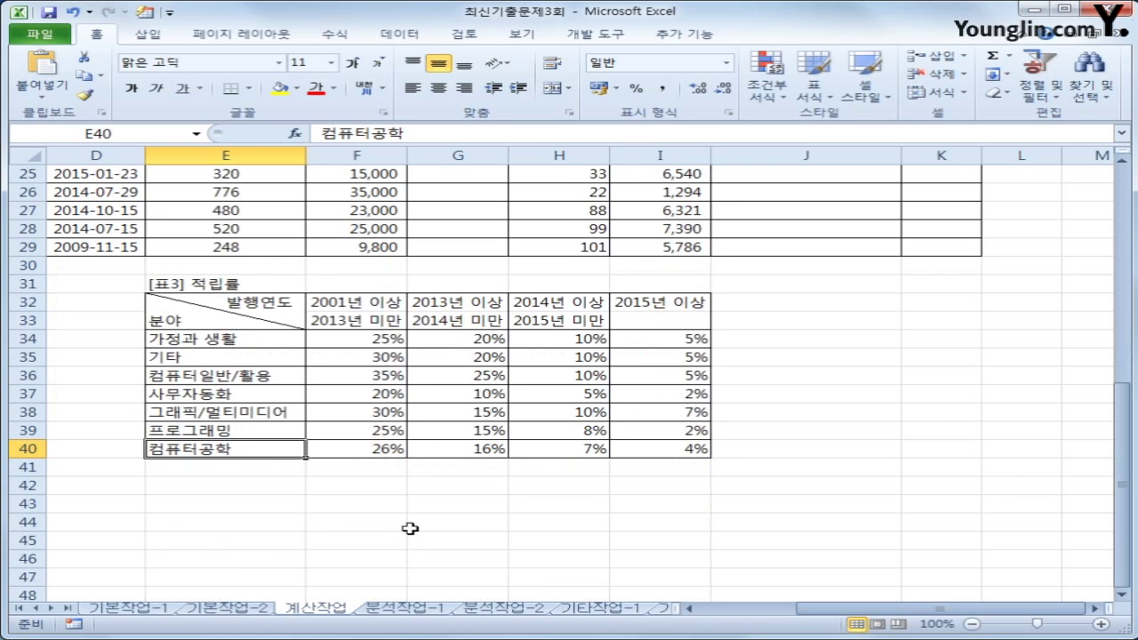
left_click(374, 412)
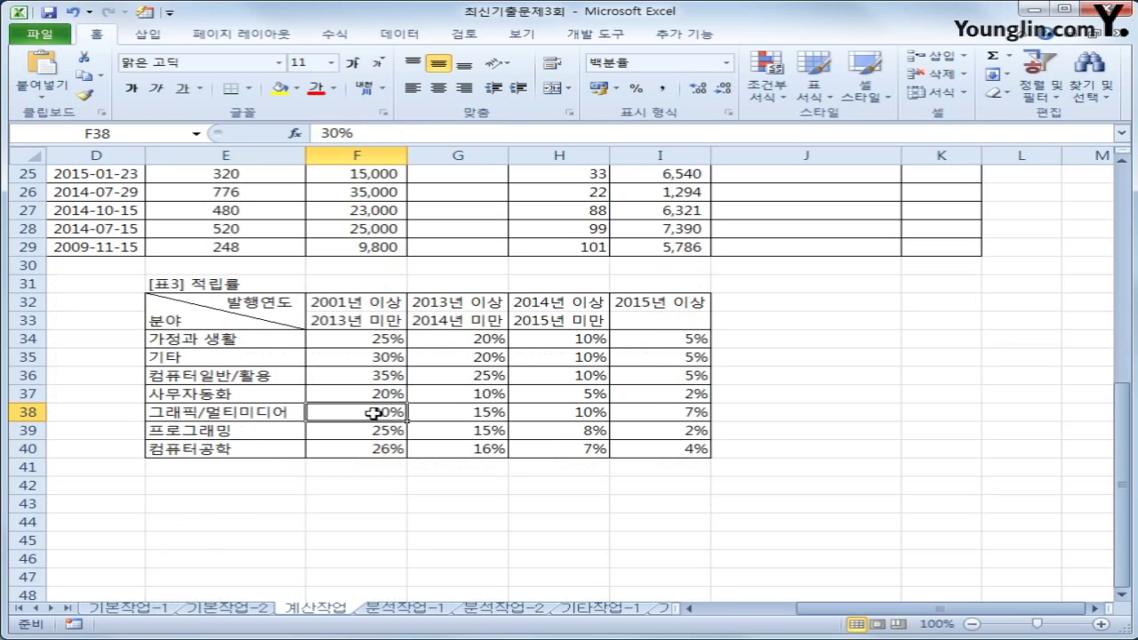
scroll(373, 412, "up", 3)
scroll(601, 481, "up", 4)
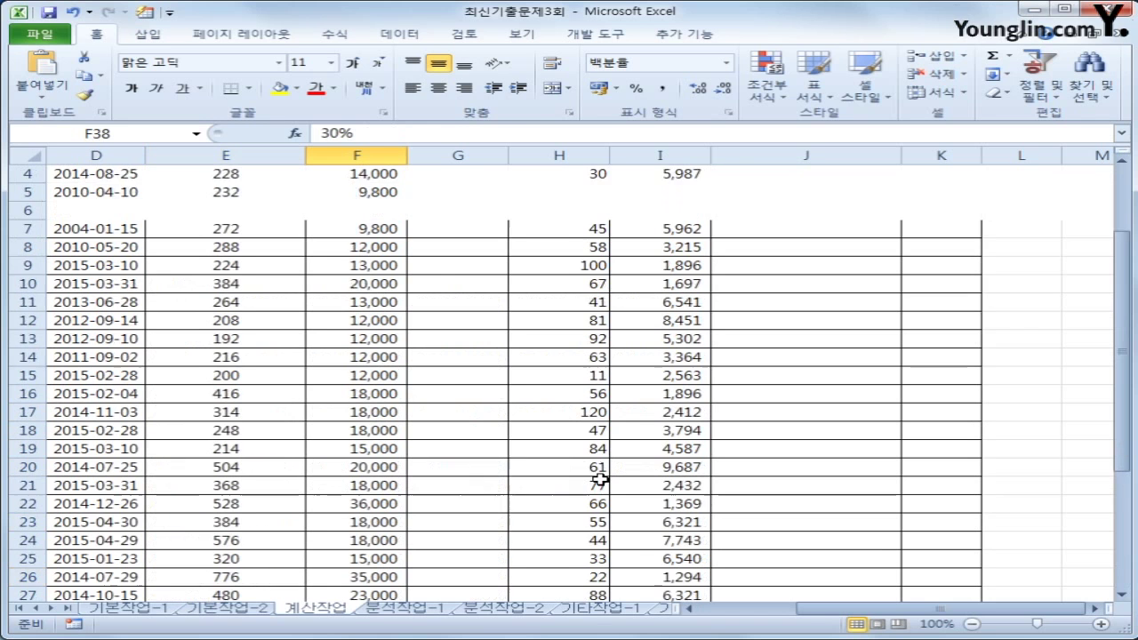
scroll(601, 480, "up", 1)
left_click(437, 224)
Start G3's Points formula as =F3*INDEX(
left_click(451, 213)
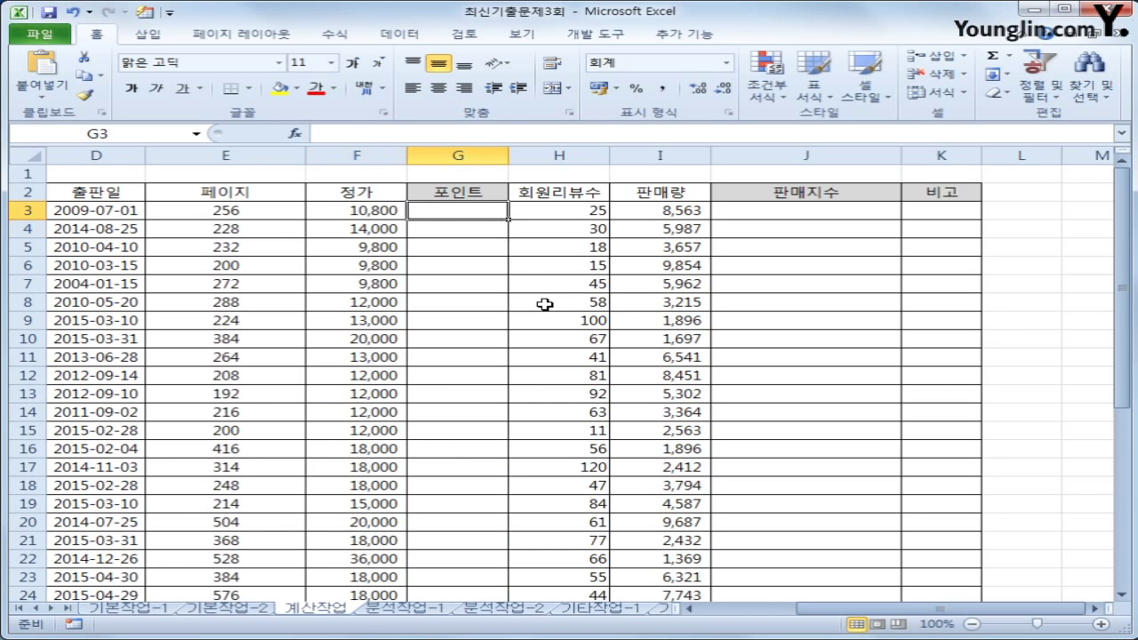
type("=")
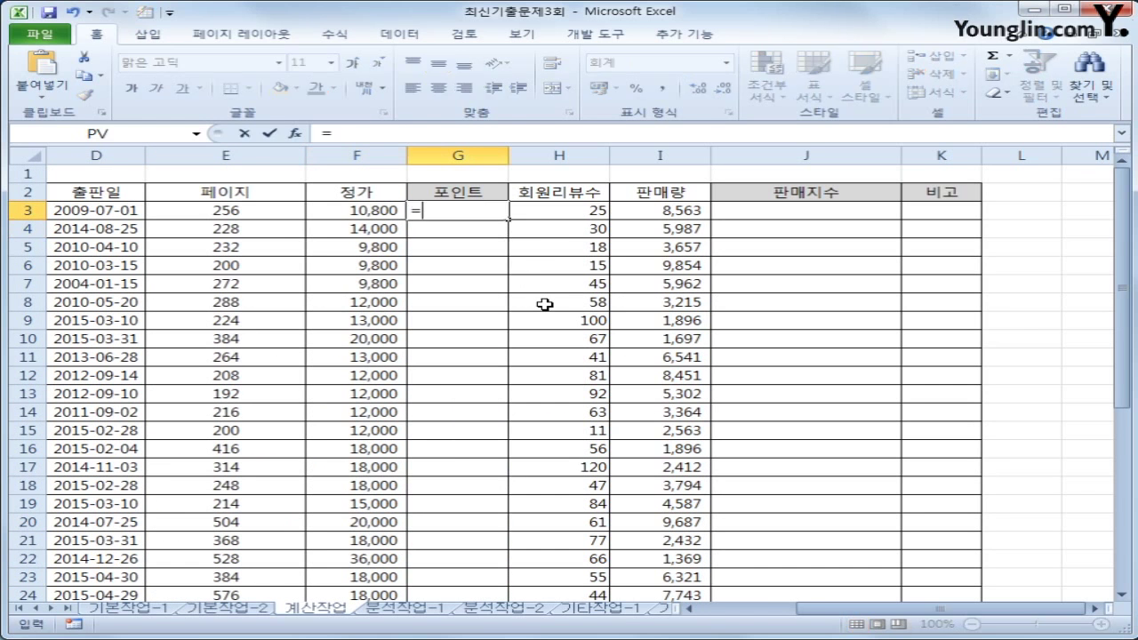
key("Left")
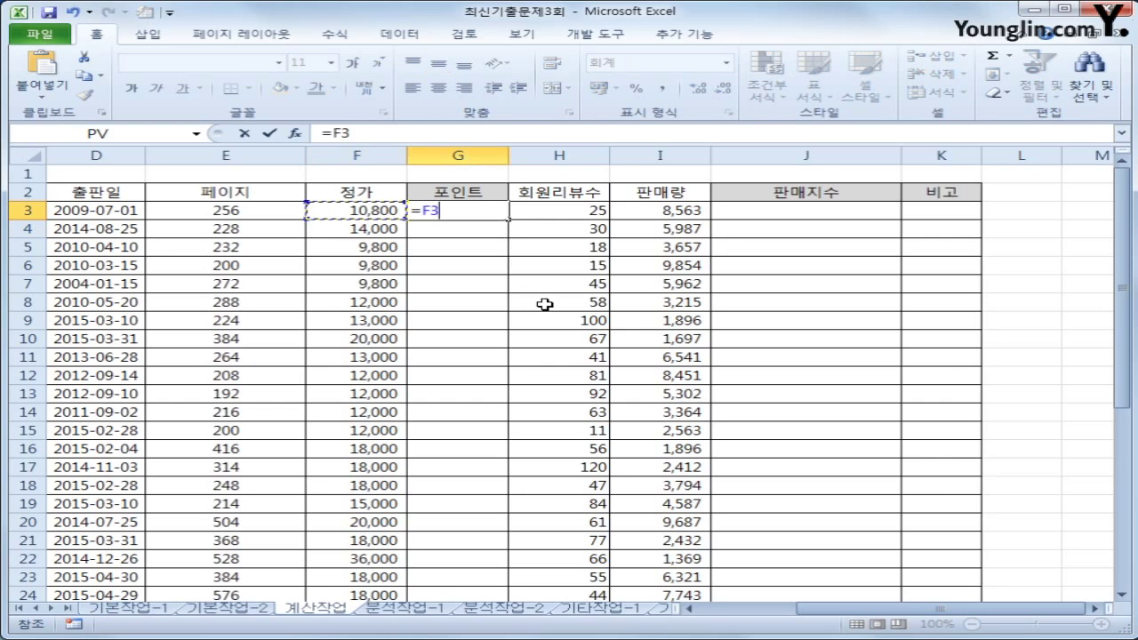
type("*in")
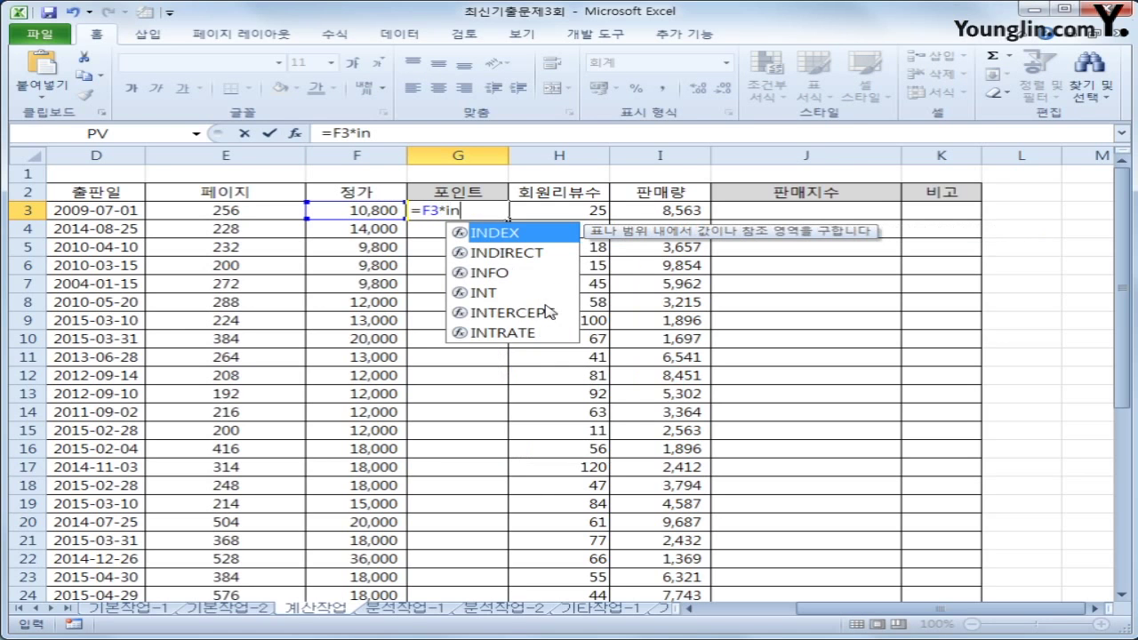
key("Tab")
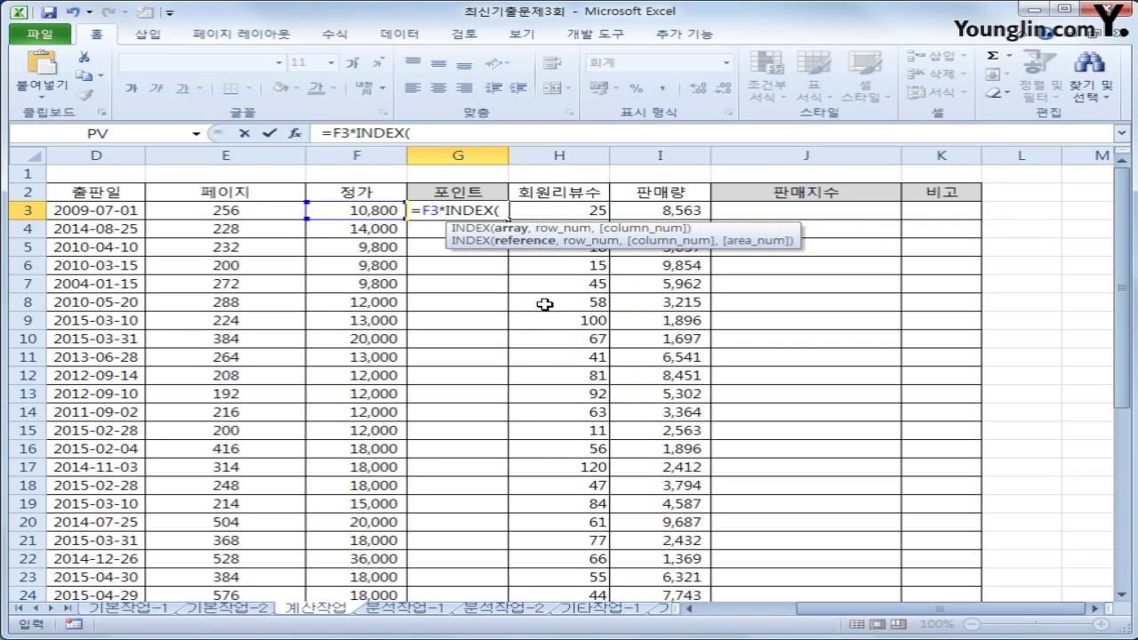
Give INDEX the absolute rate range $F$34:$I$40 as its array, followed by a comma
scroll(544, 304, "down", 7)
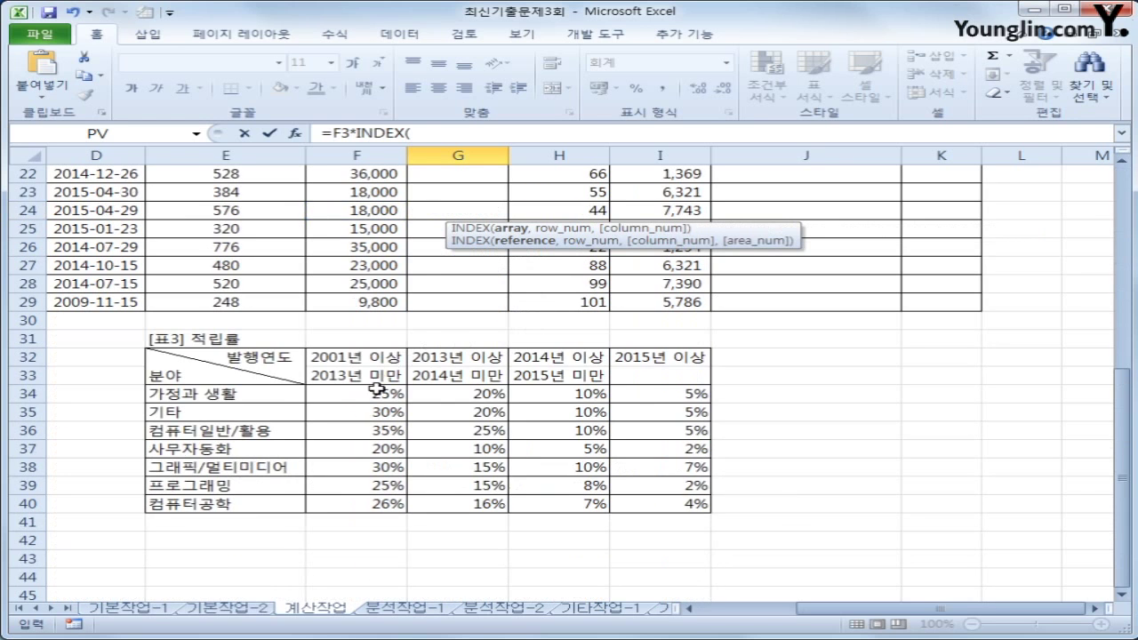
left_click_drag(373, 391, 647, 503)
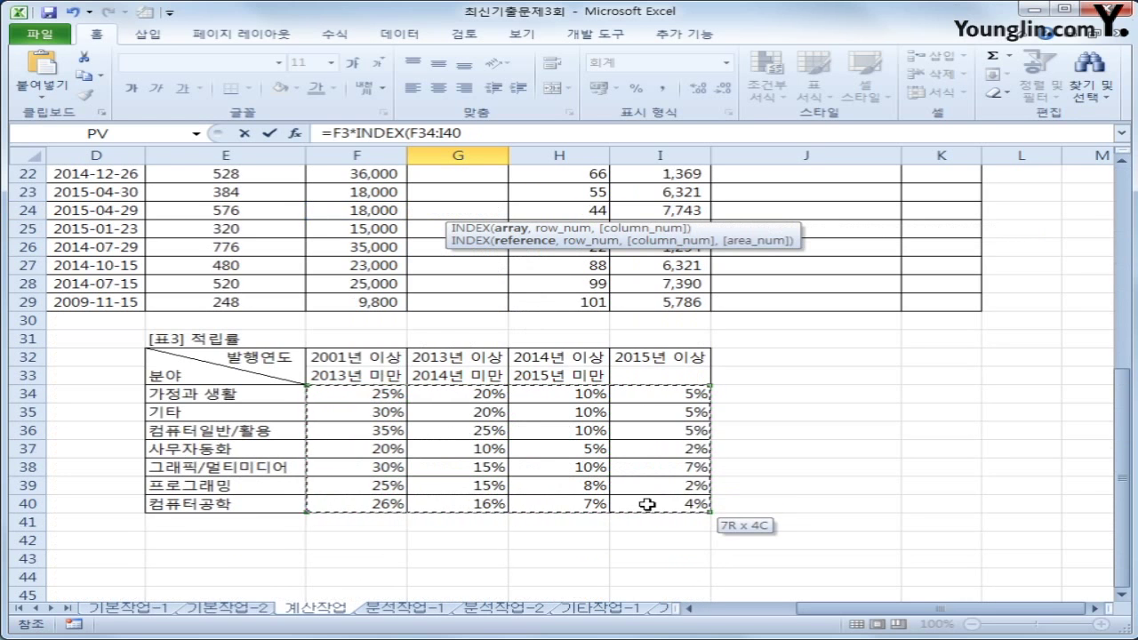
left_click_drag(647, 504, 647, 504)
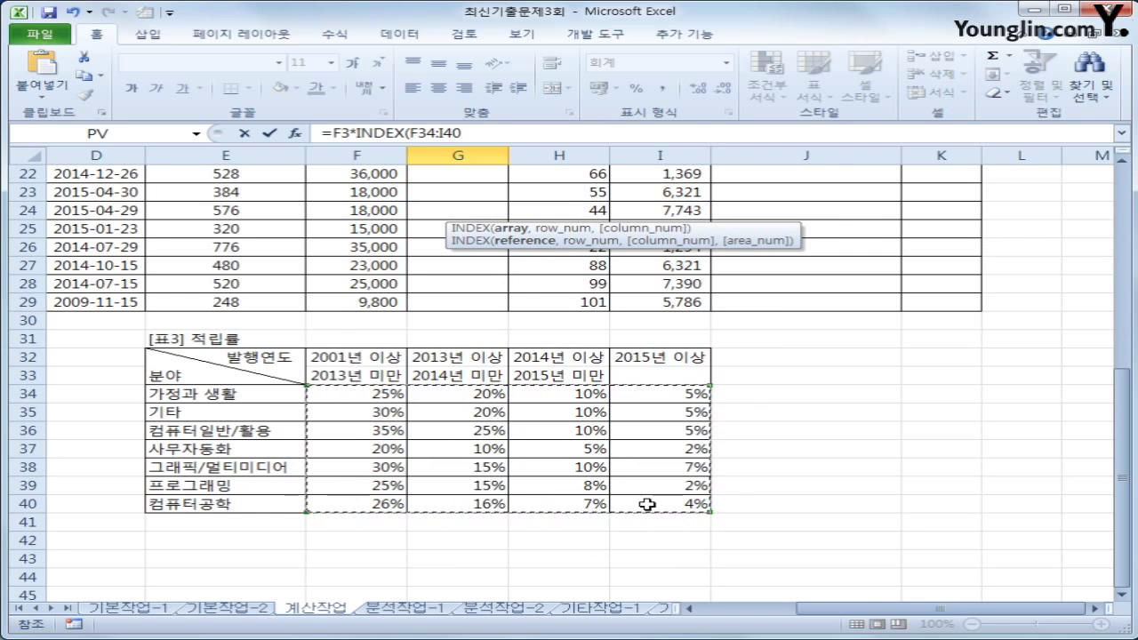
key("F4")
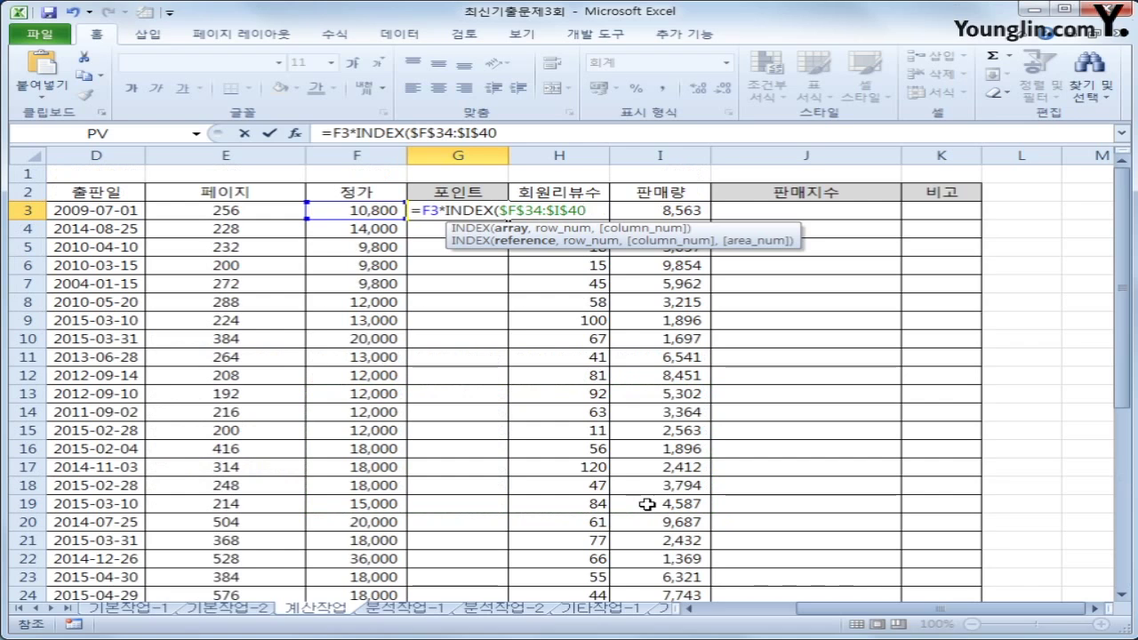
type(",")
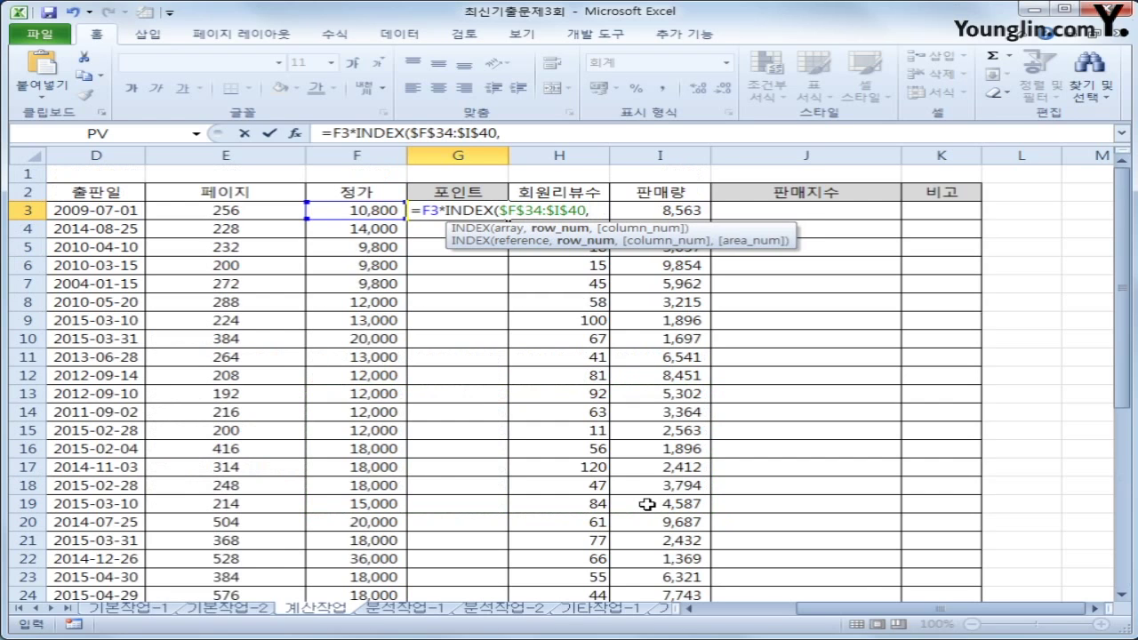
scroll(647, 503, "down", 6)
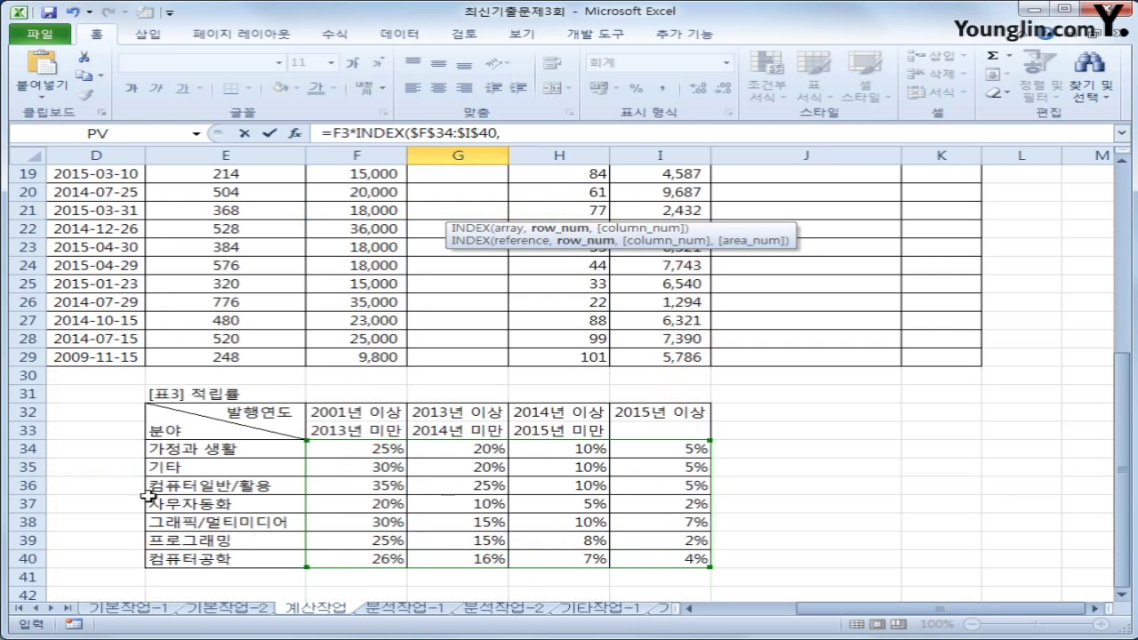
scroll(490, 510, "up", 6)
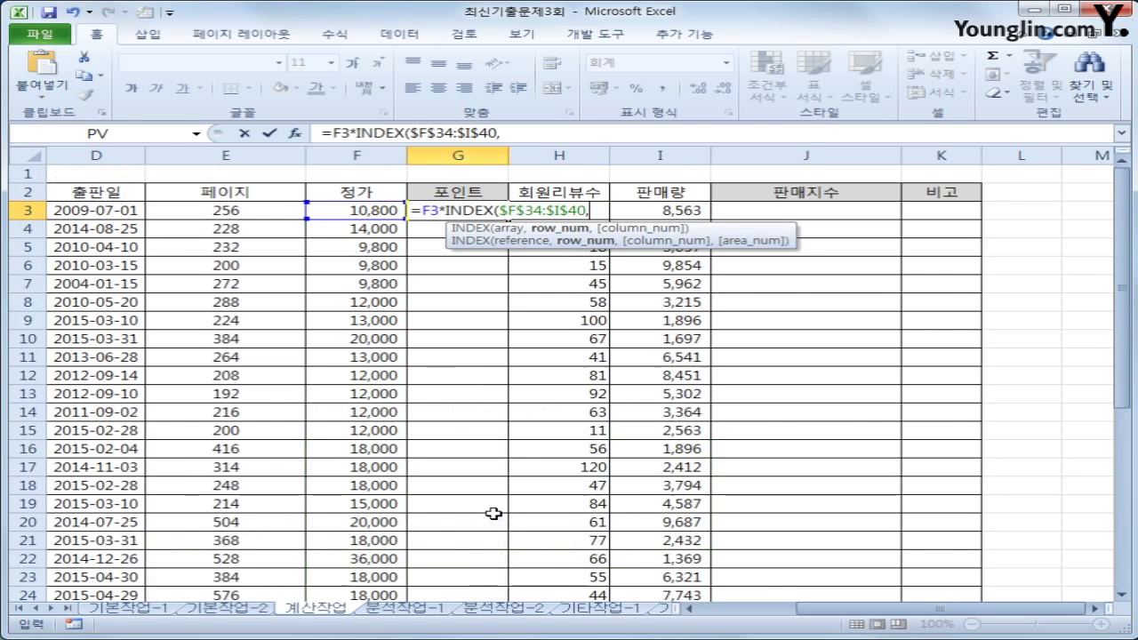
left_click_drag(869, 612, 784, 612)
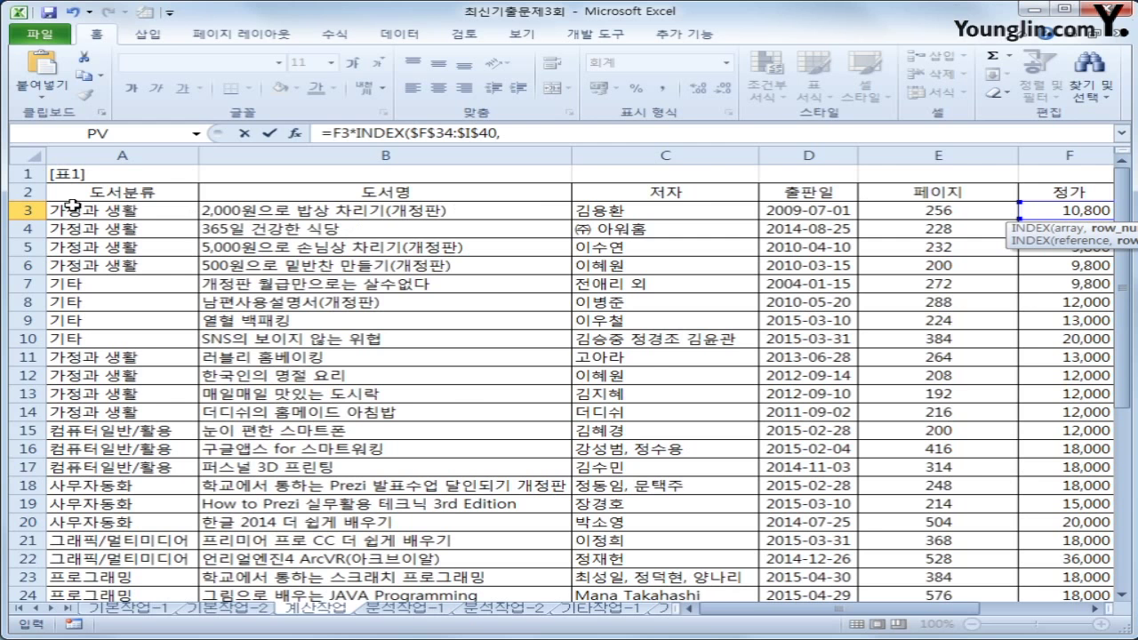
scroll(205, 435, "down", 13)
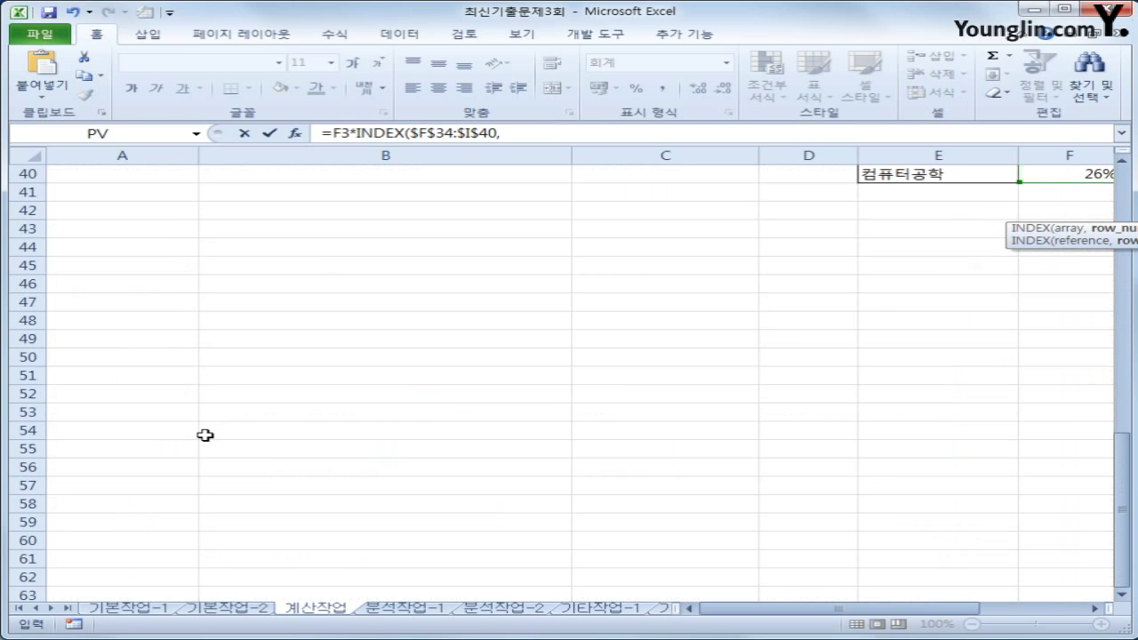
scroll(206, 435, "up", 4)
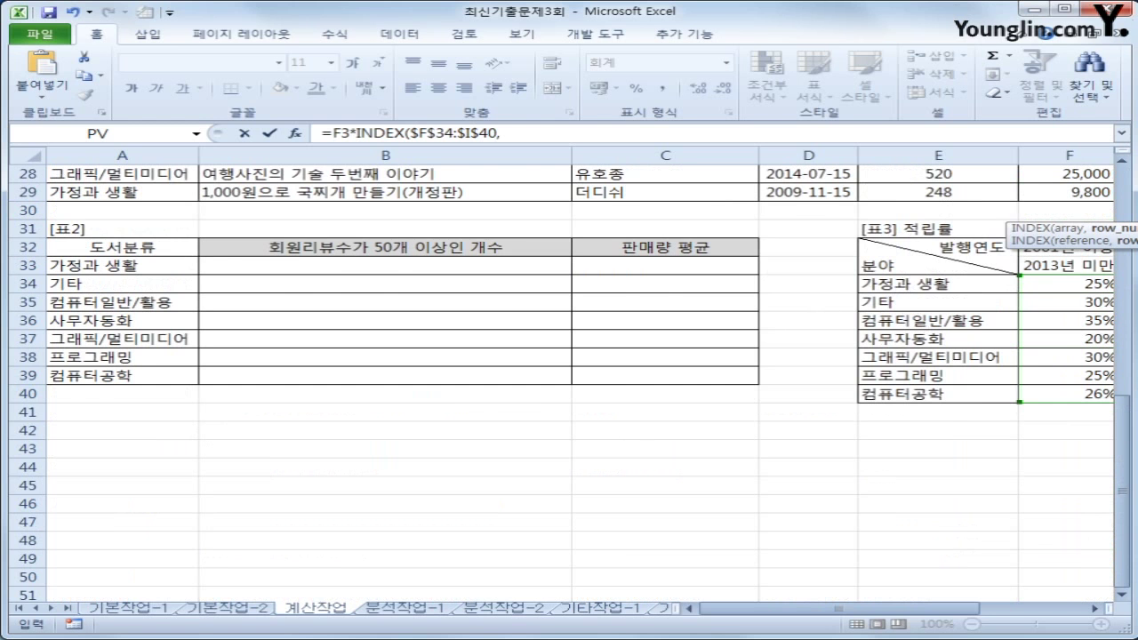
scroll(776, 308, "up", 3)
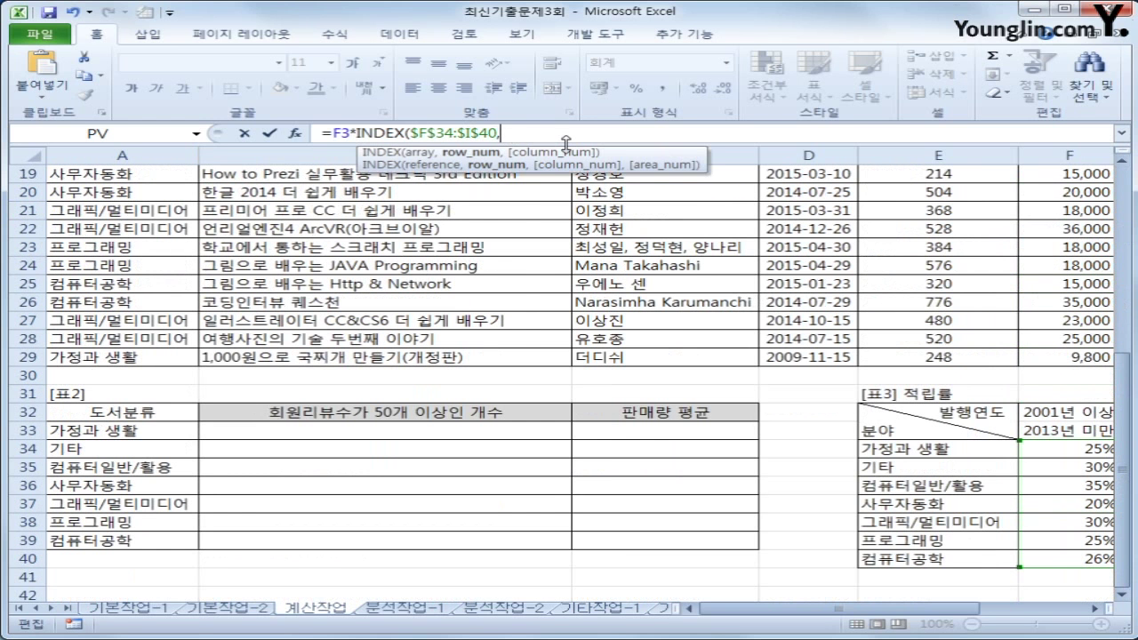
Supply INDEX's row as MATCH(A3,$E$34:$E$40,0), then a comma for the column
type("ma")
key("Tab")
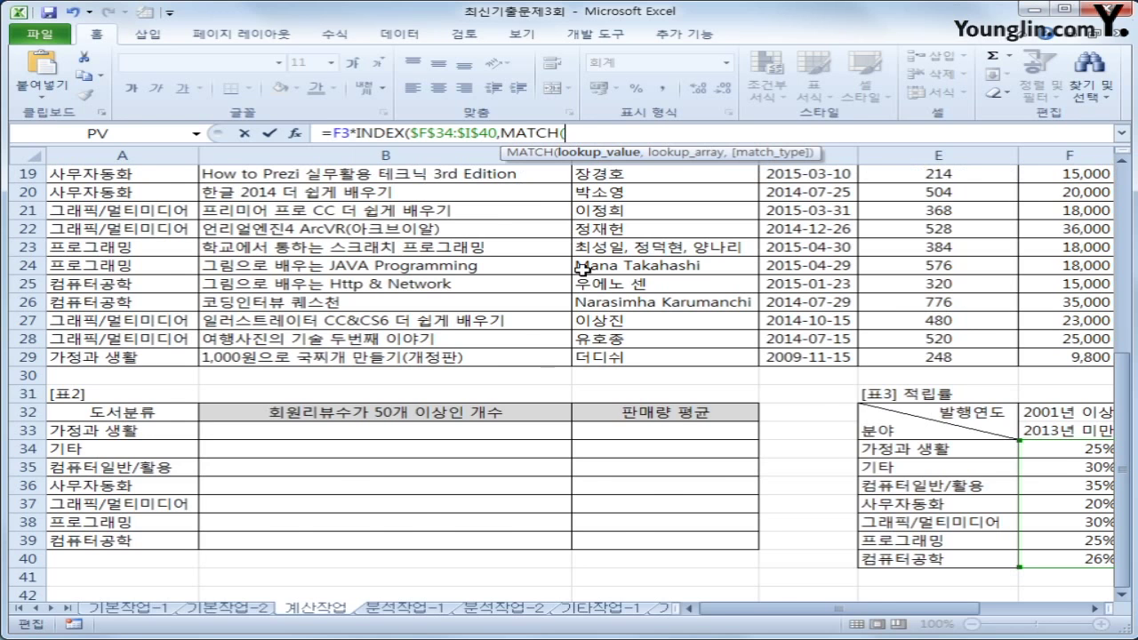
left_click_drag(1123, 436, 1123, 271)
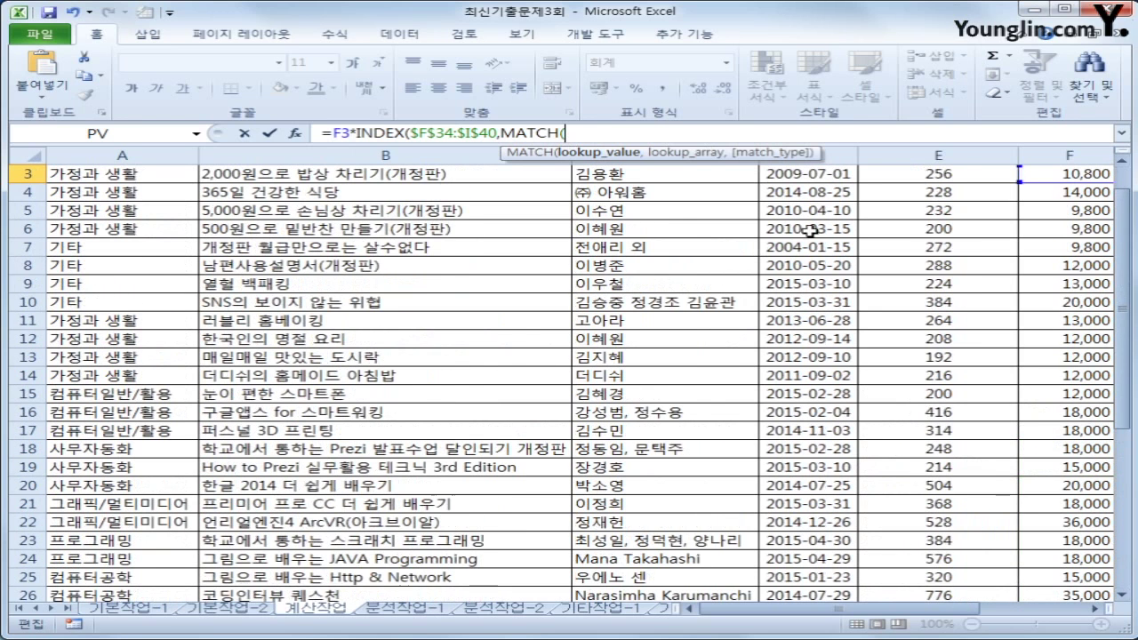
scroll(1124, 294, "up", 1)
left_click(75, 211)
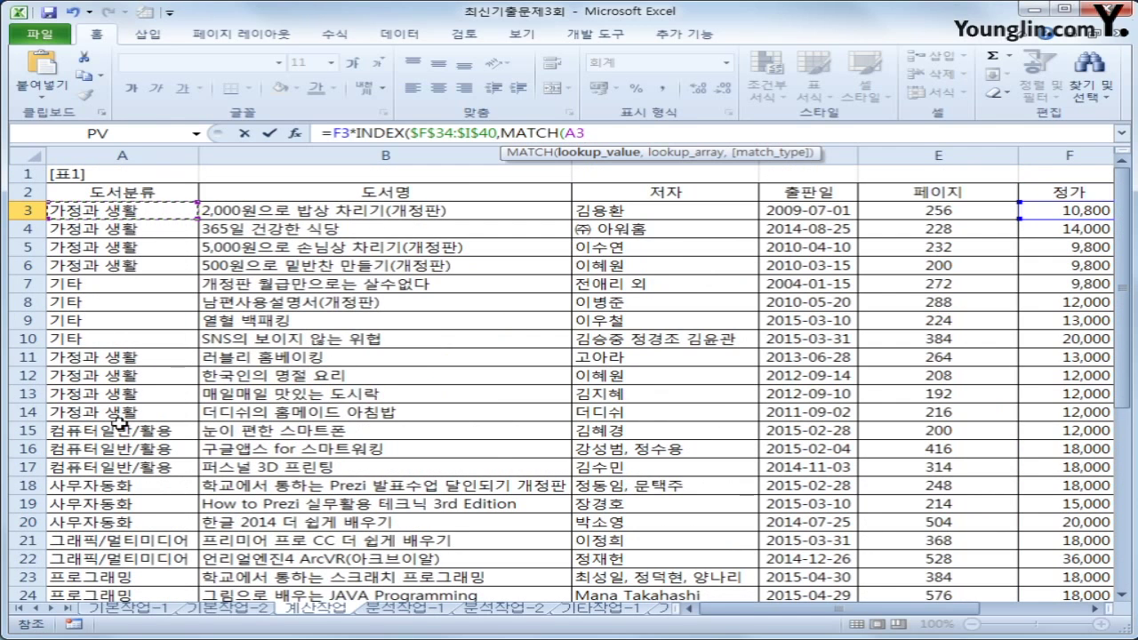
type(",")
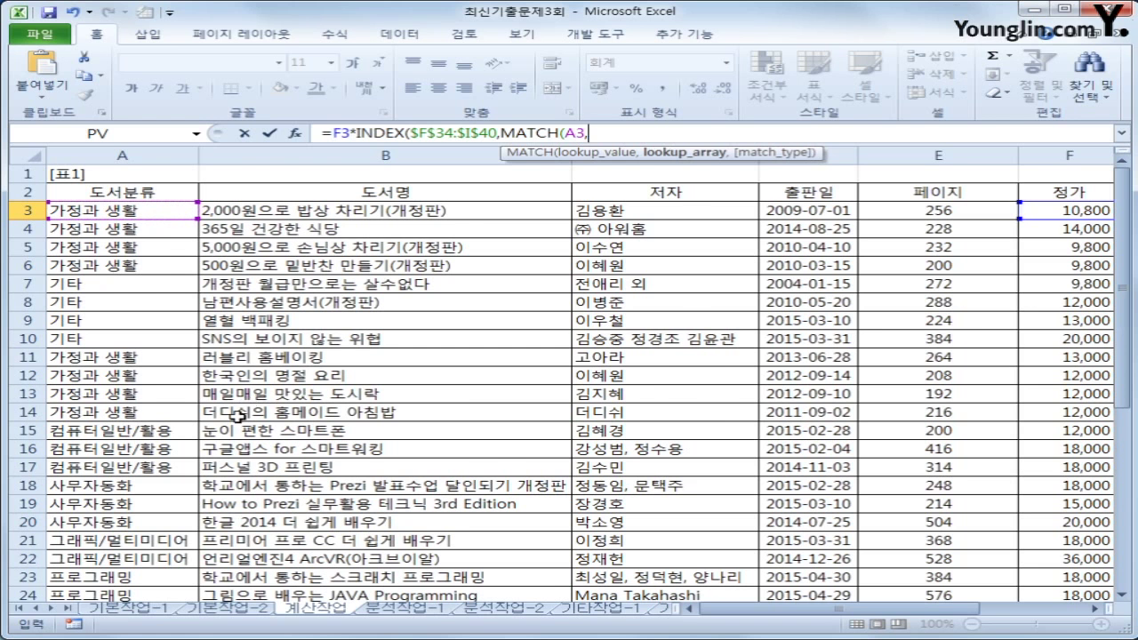
scroll(1067, 333, "down", 5)
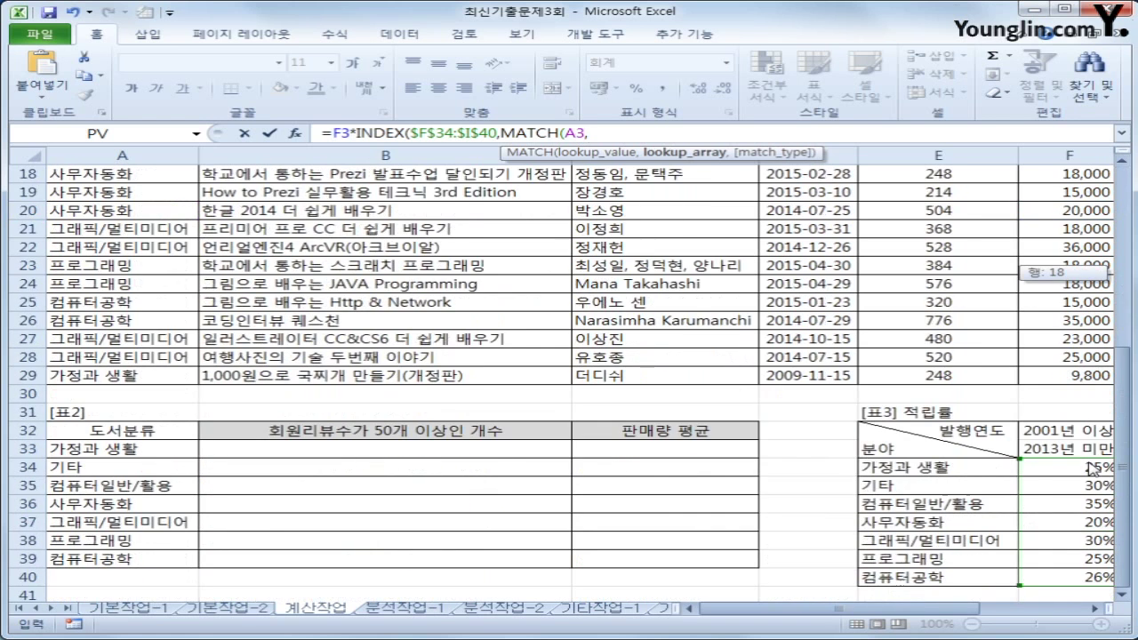
left_click_drag(916, 468, 916, 578)
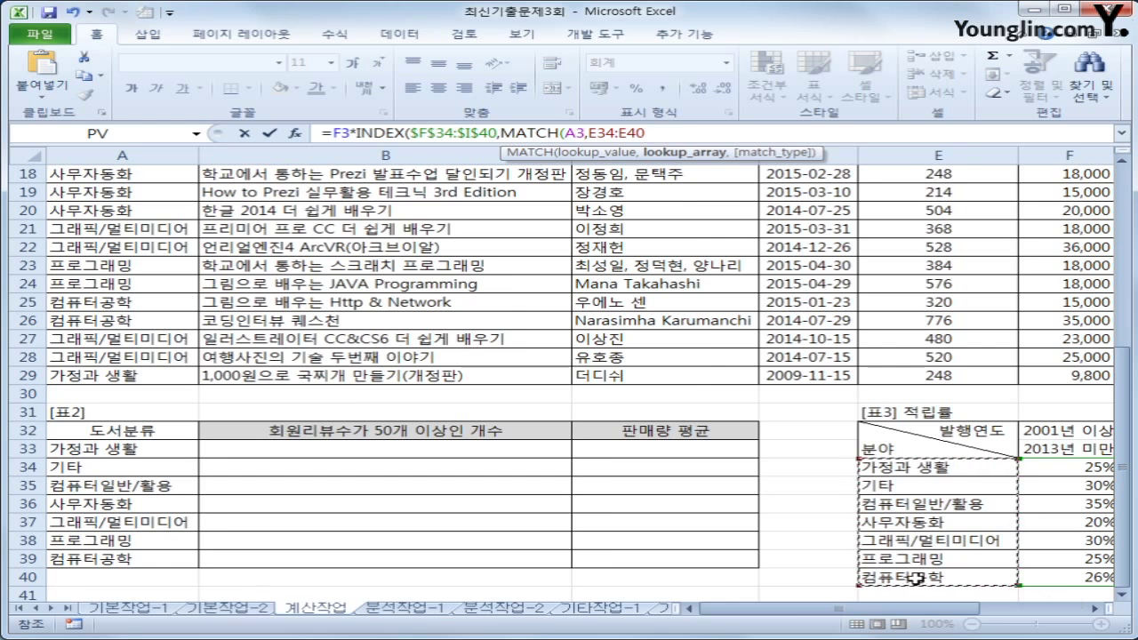
key("F4")
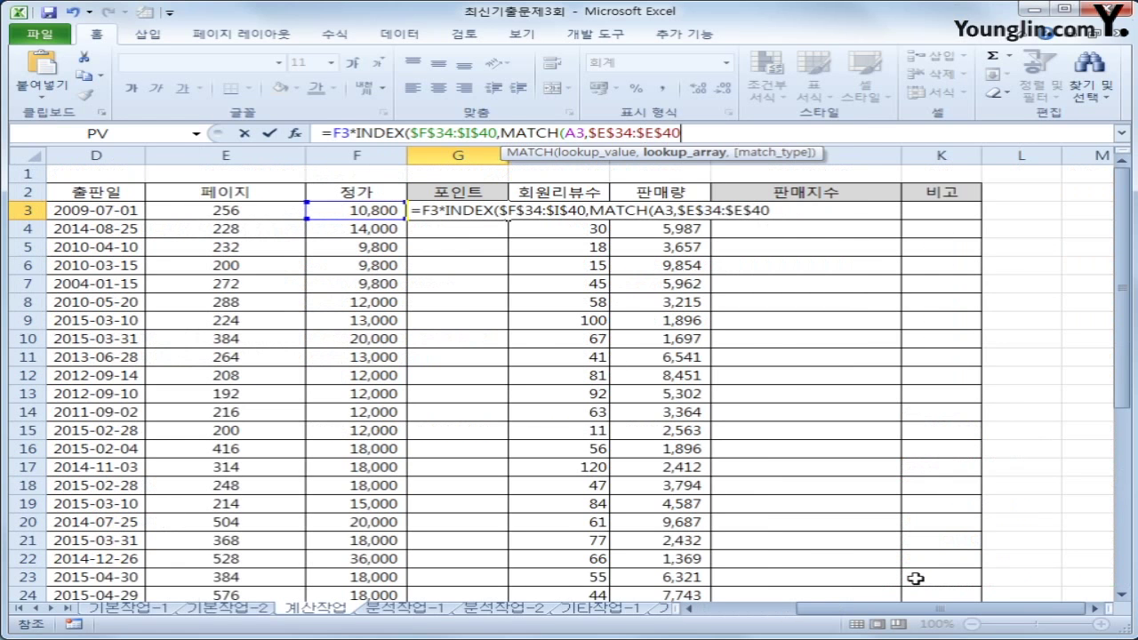
type(",")
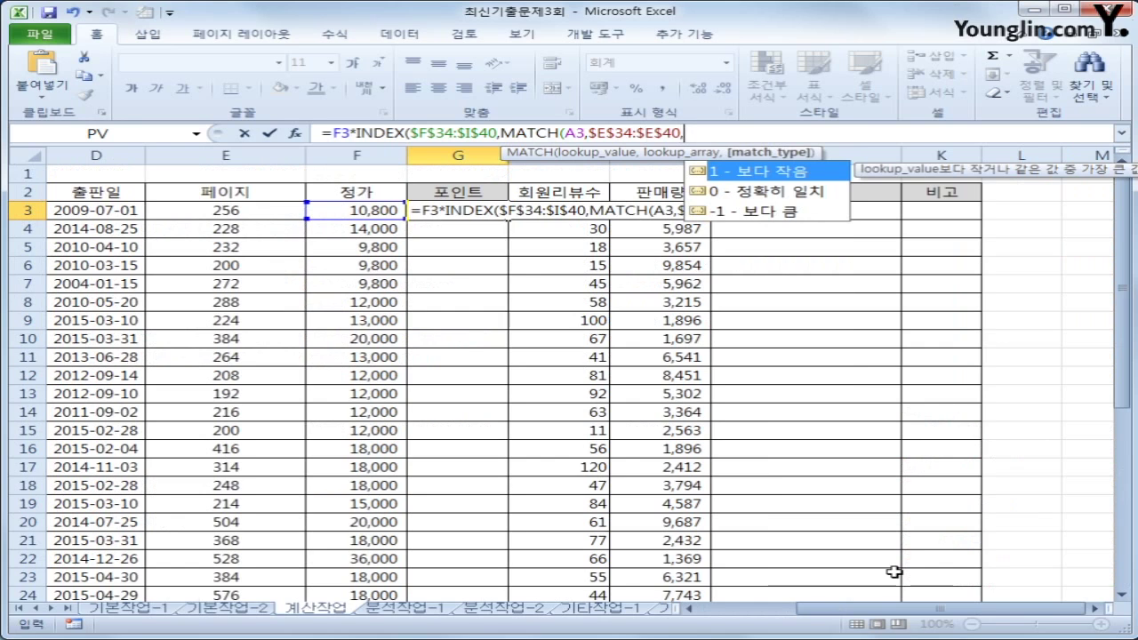
type("0")
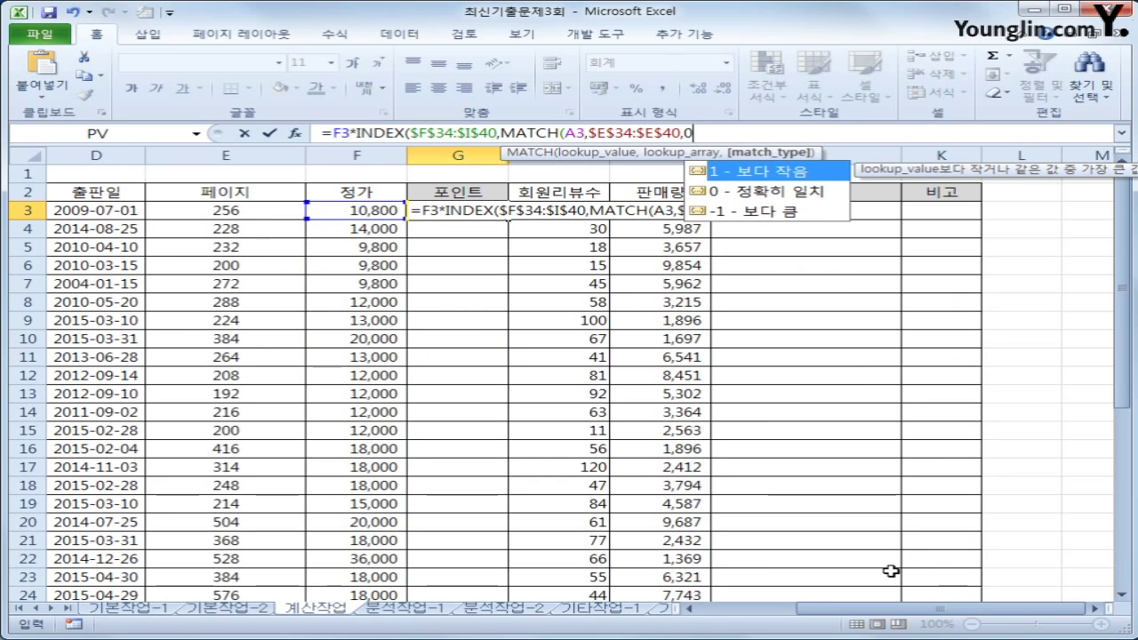
type(")")
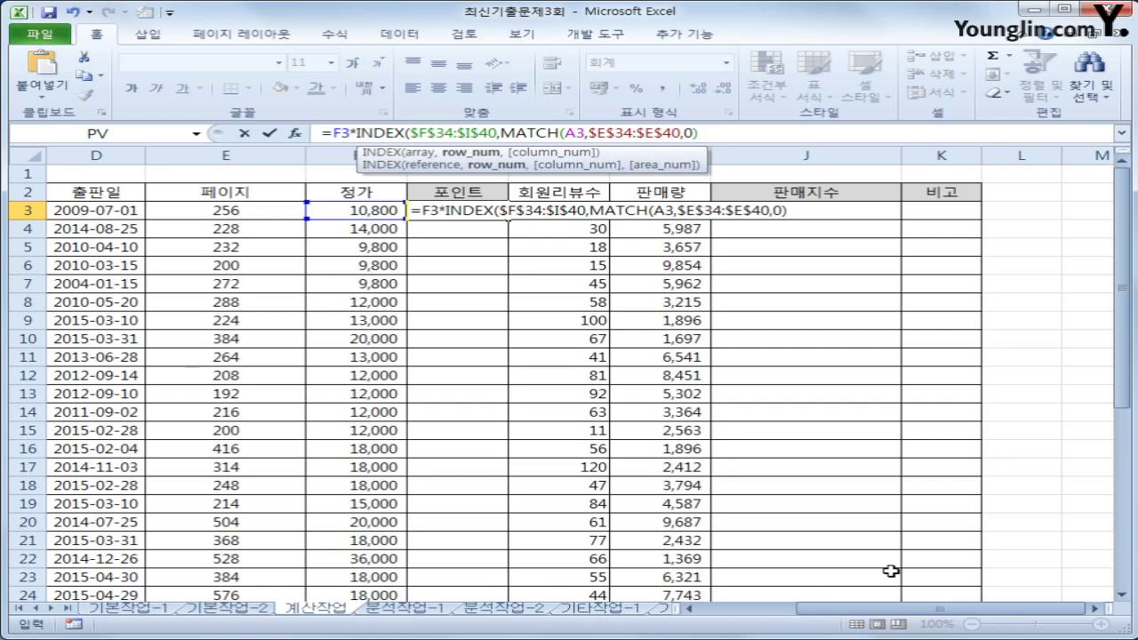
type(",")
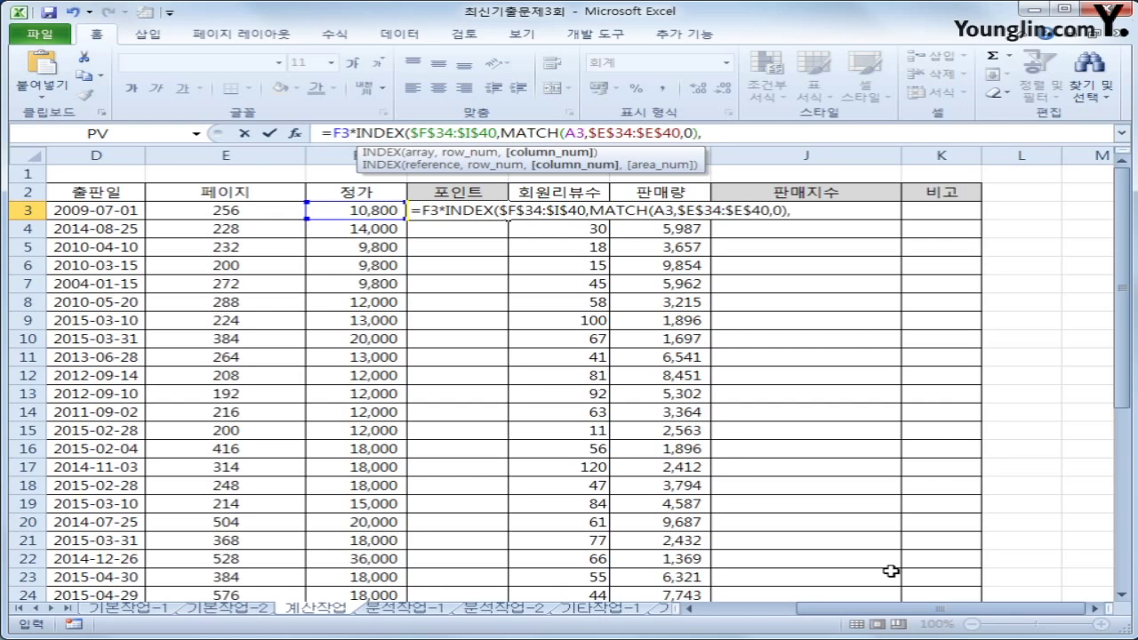
type("mat")
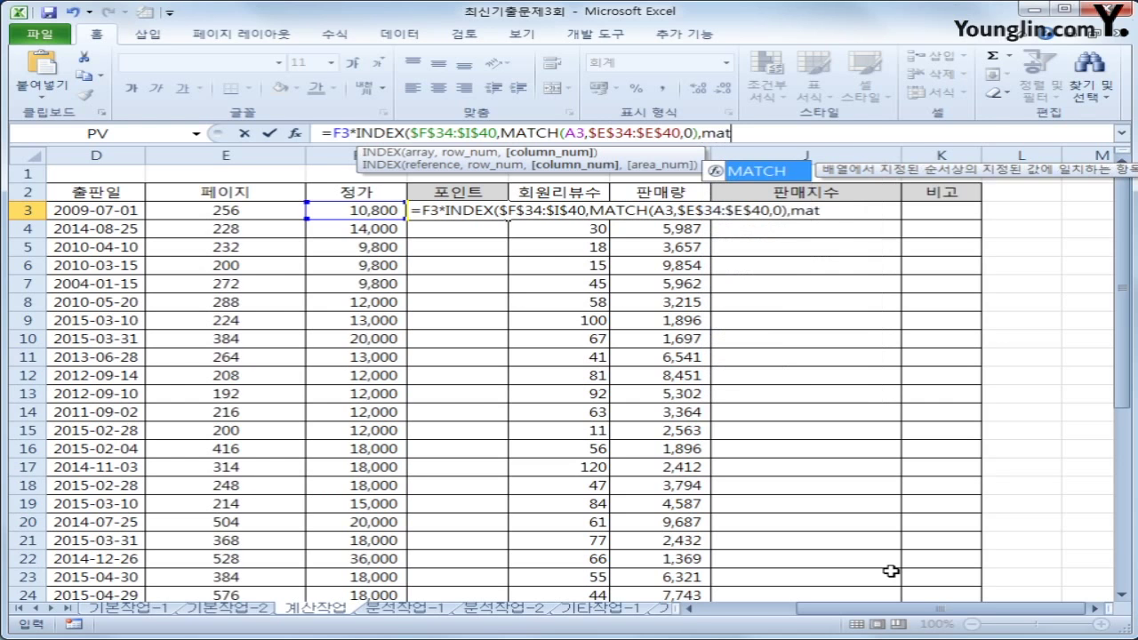
Start the column argument as MATCH(YEAR(D3), taking the year from D3
key("Tab")
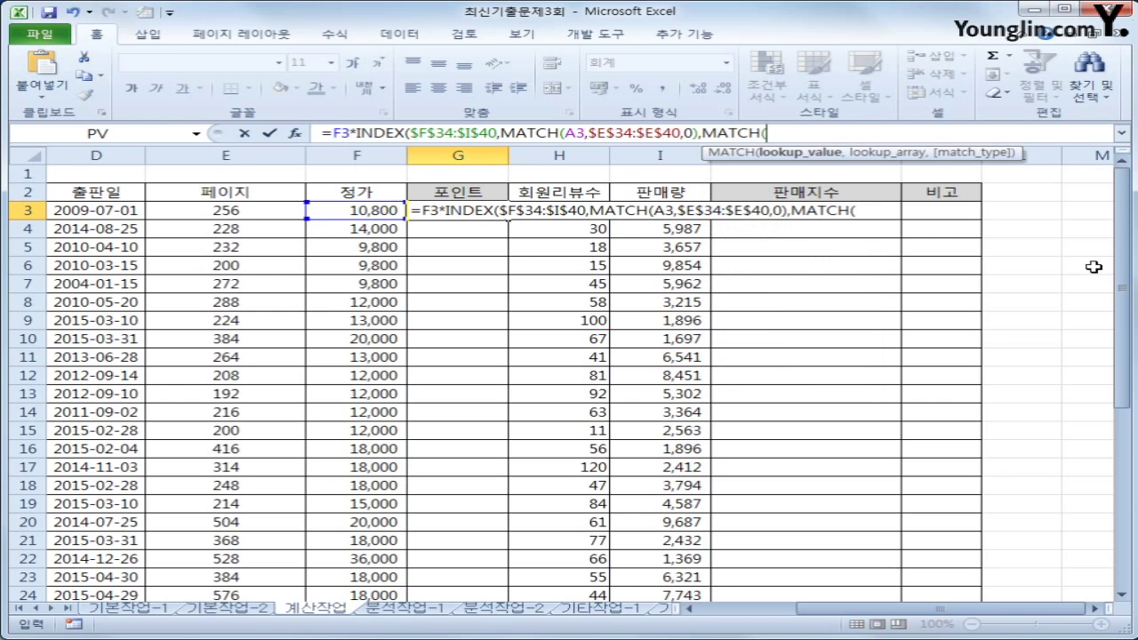
left_click_drag(1123, 293, 1125, 472)
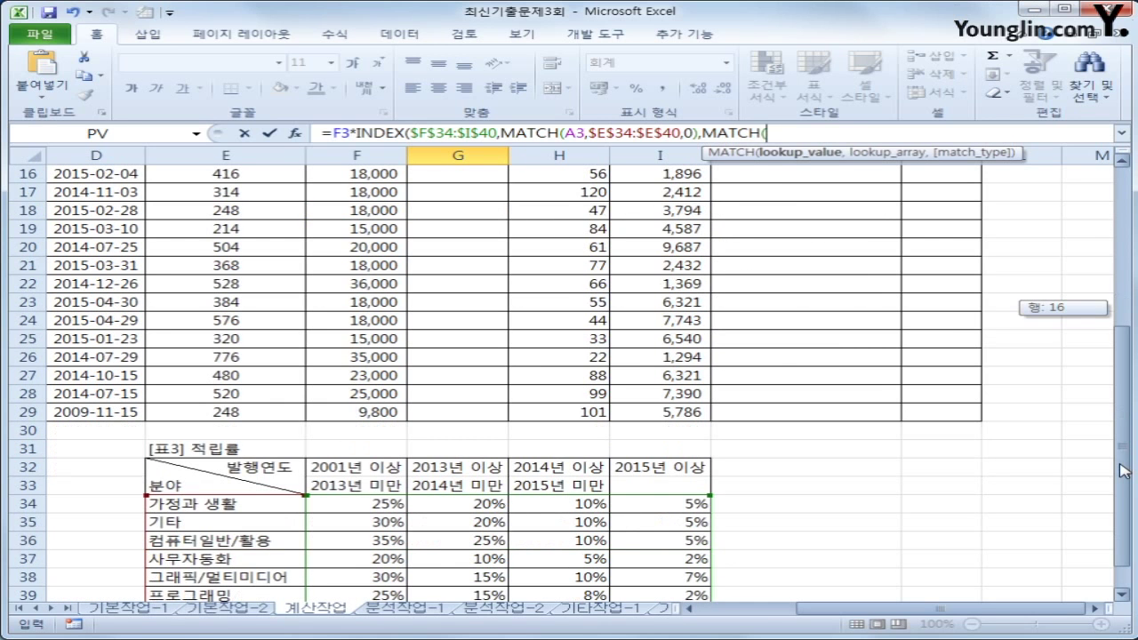
left_click_drag(1125, 471, 1125, 472)
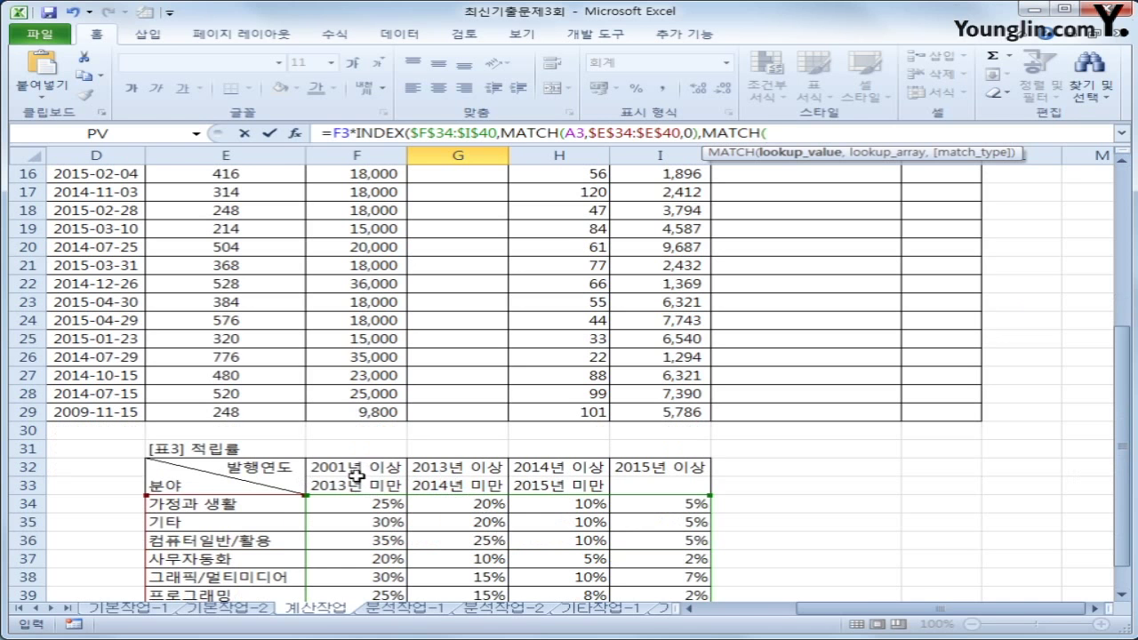
left_click_drag(928, 613, 825, 614)
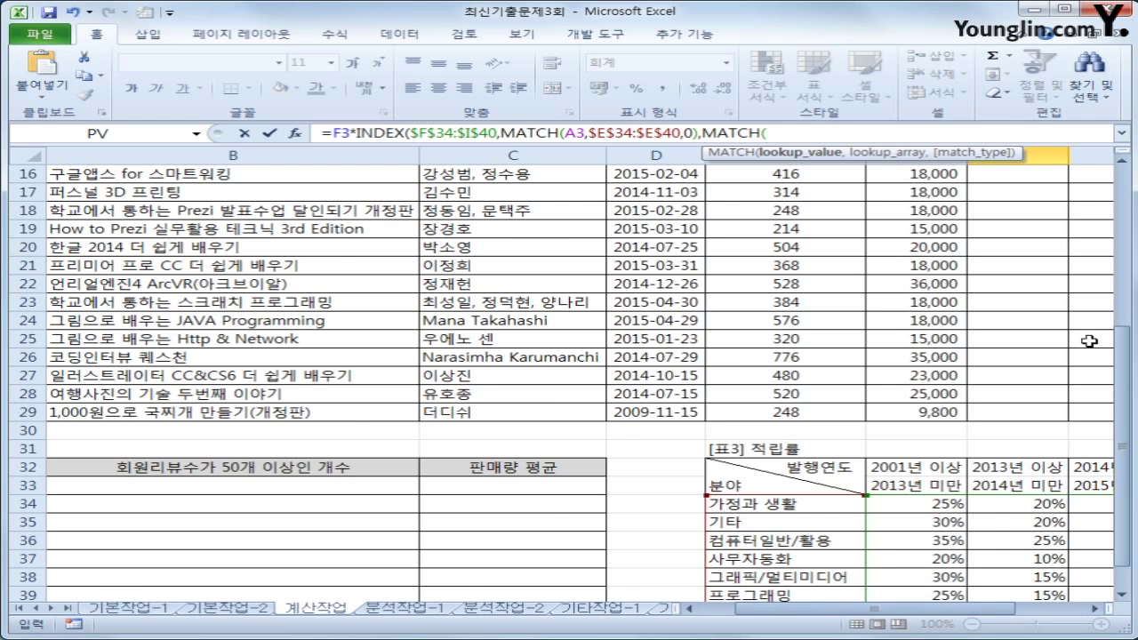
left_click_drag(1124, 418, 1126, 285)
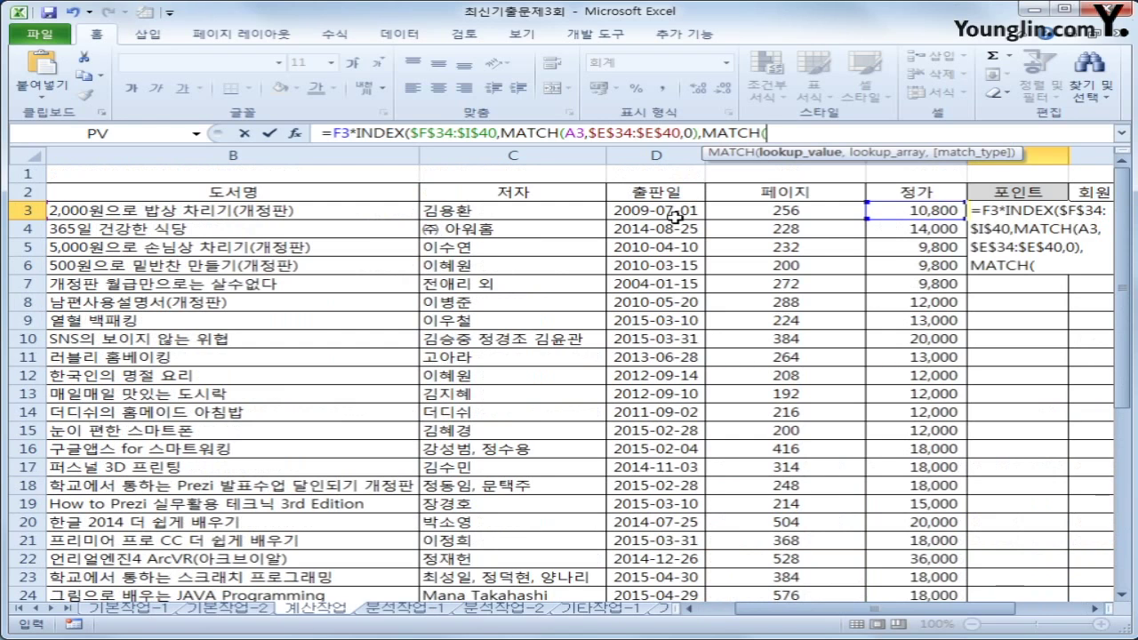
type("year(")
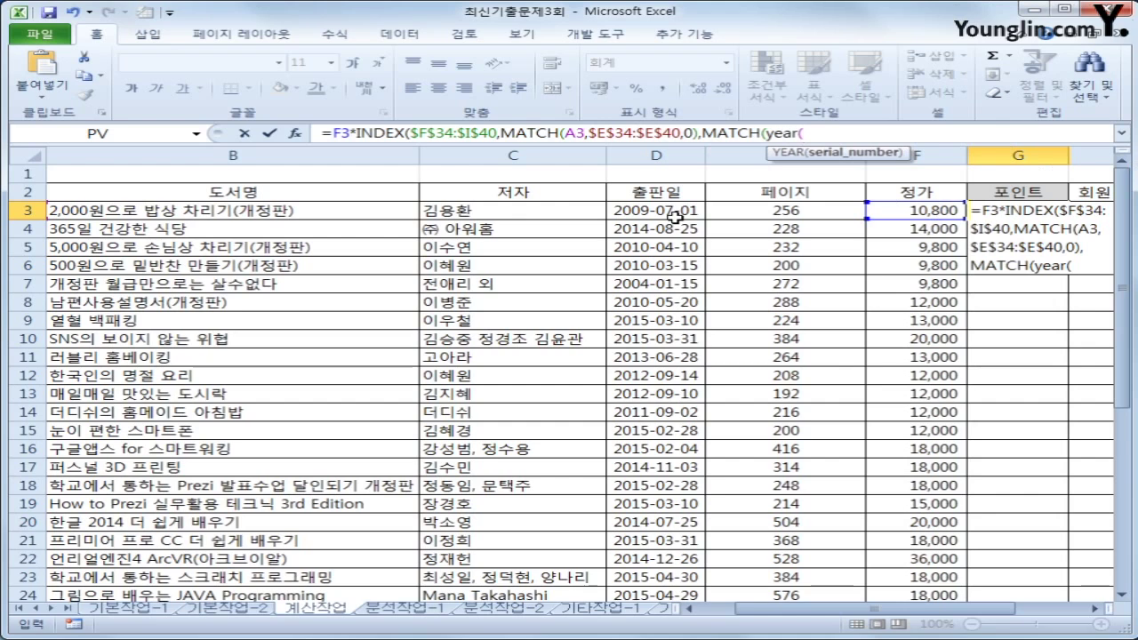
left_click(678, 217)
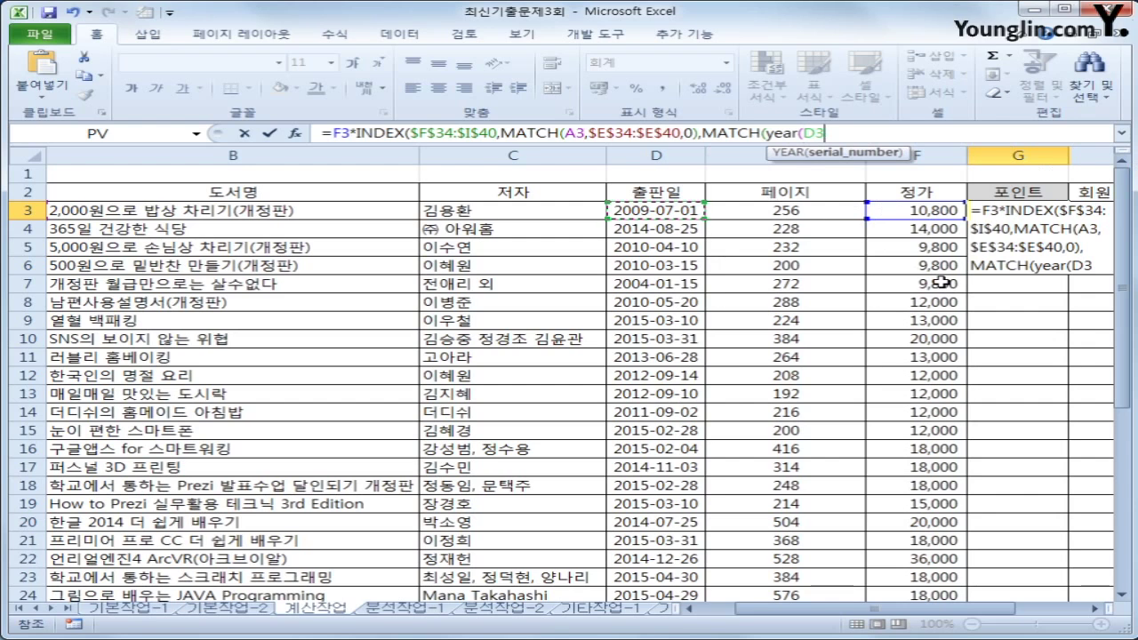
type("),")
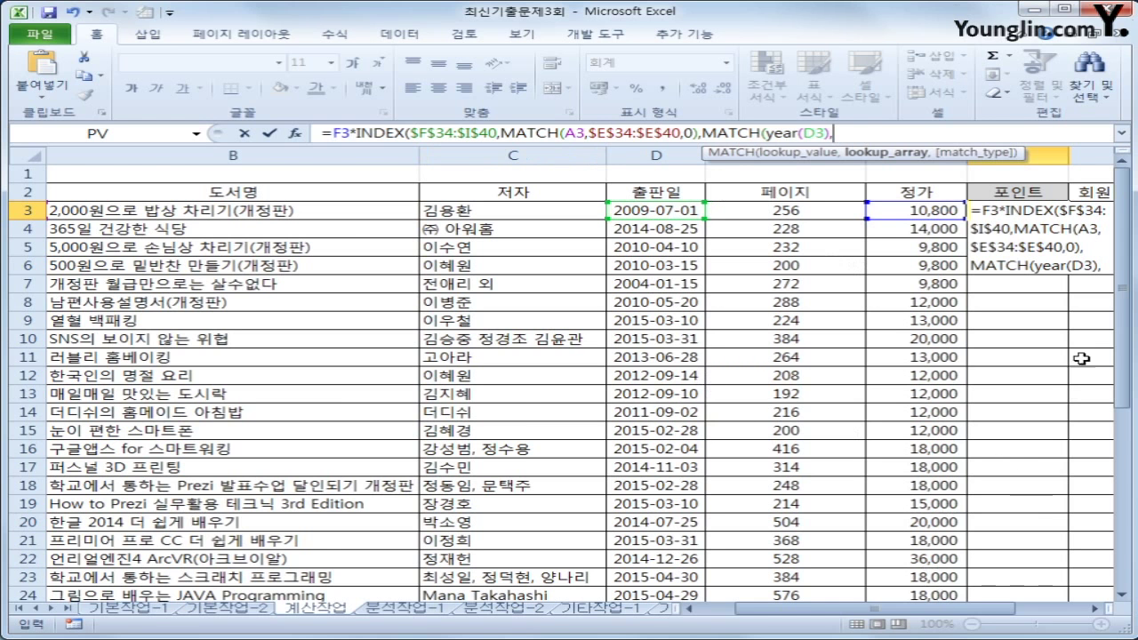
Finish with the absolute year headers $F$32:$I$32 and match type 1, closing INDEX
left_click_drag(1122, 345, 1122, 523)
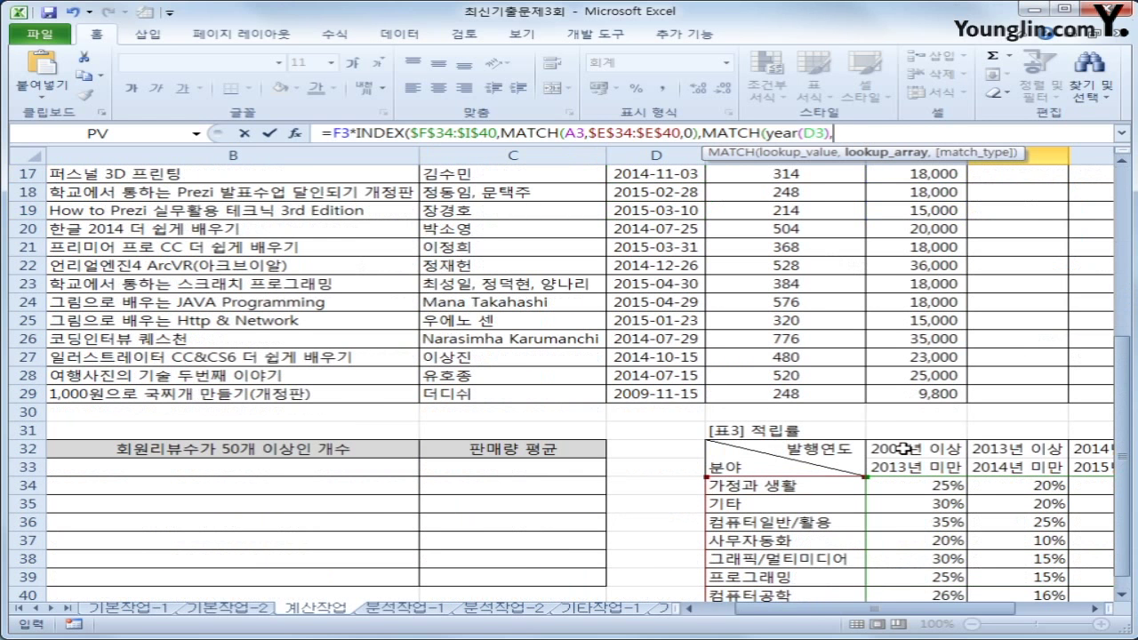
left_click_drag(904, 449, 849, 460)
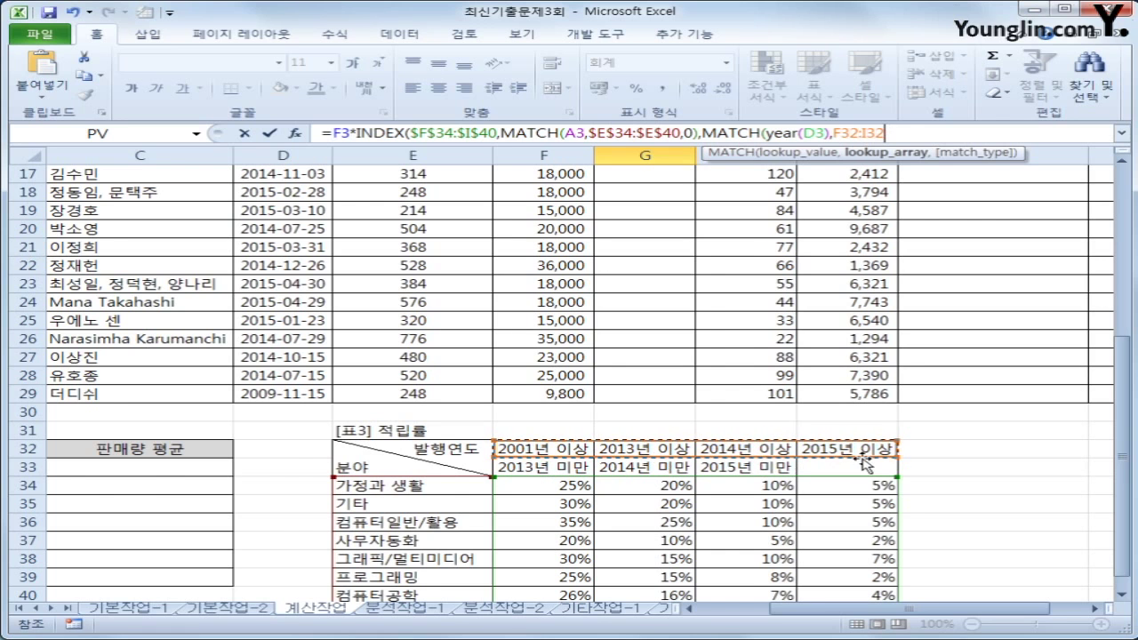
key("F4")
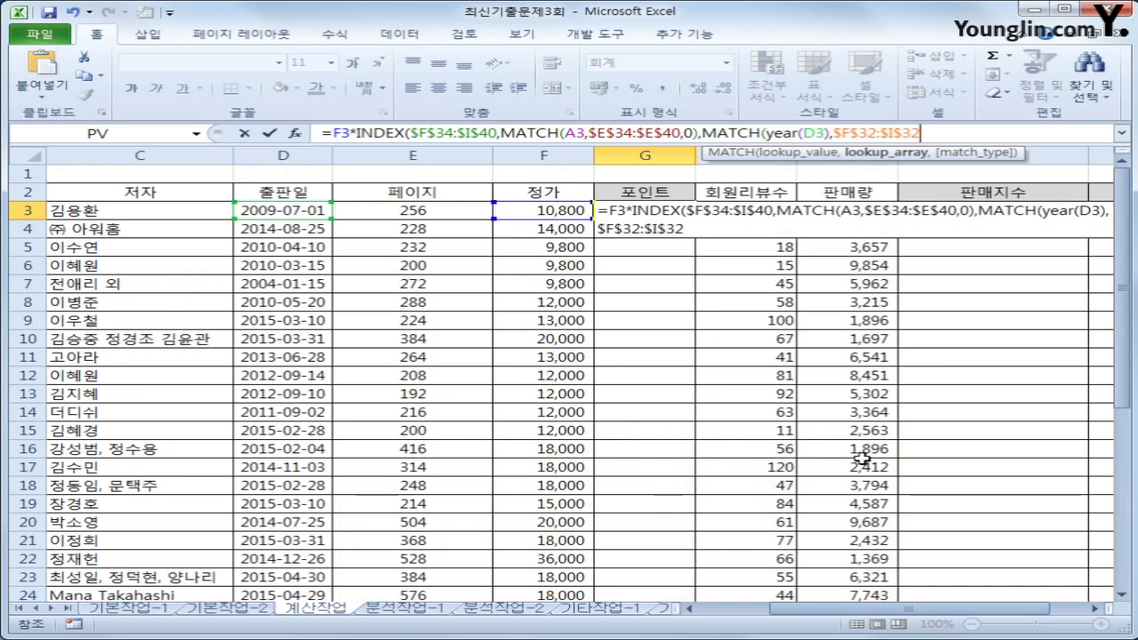
type(",")
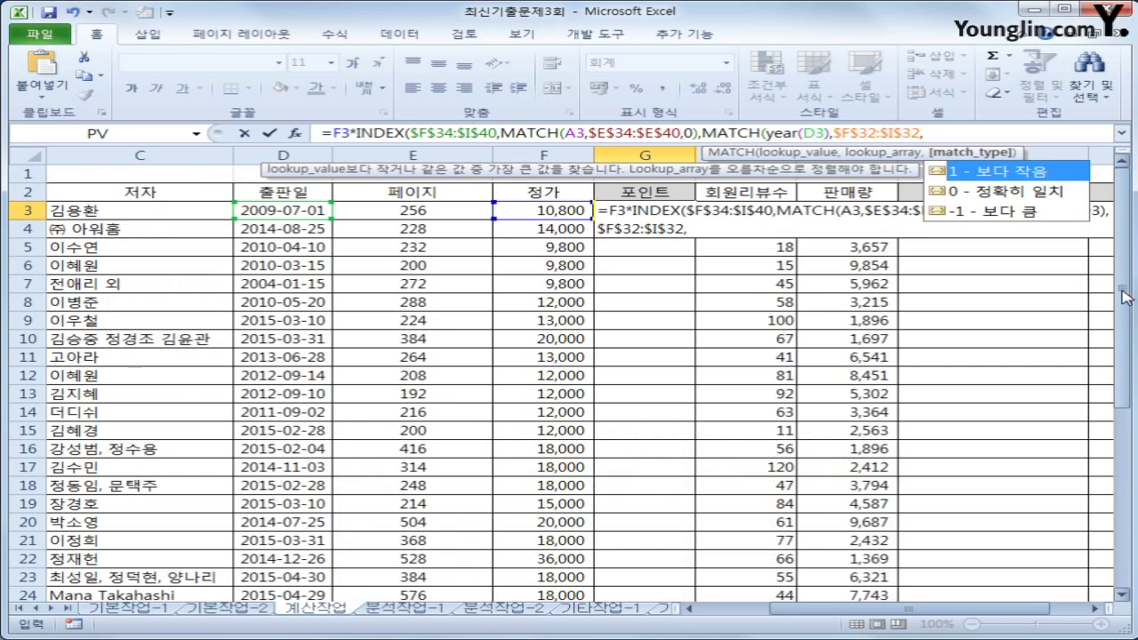
left_click_drag(1123, 284, 1119, 472)
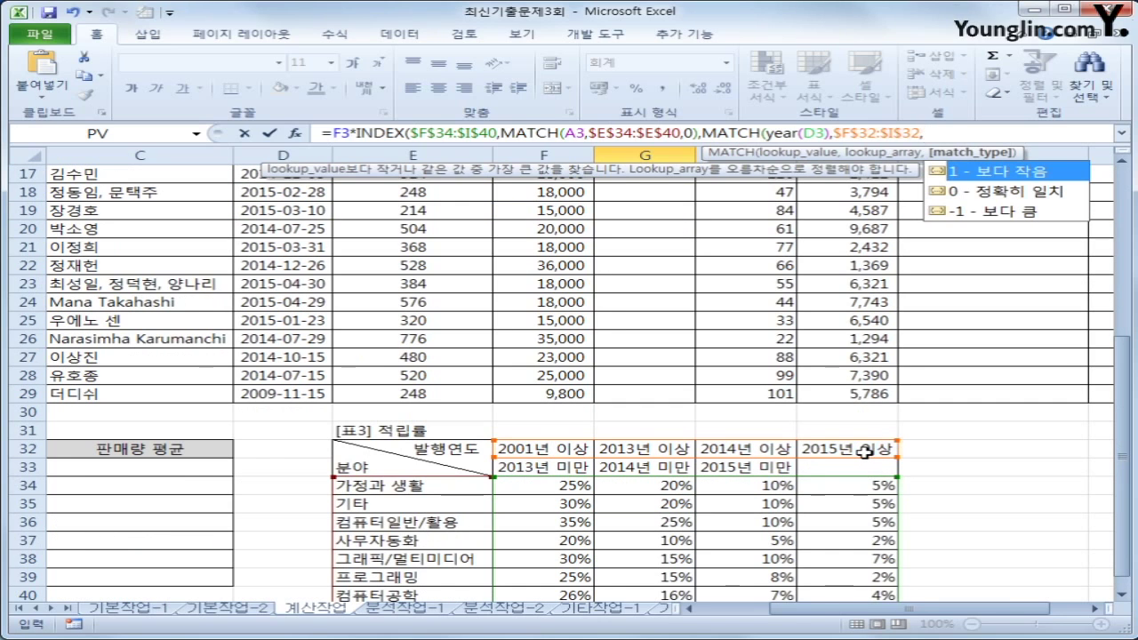
type("1)")
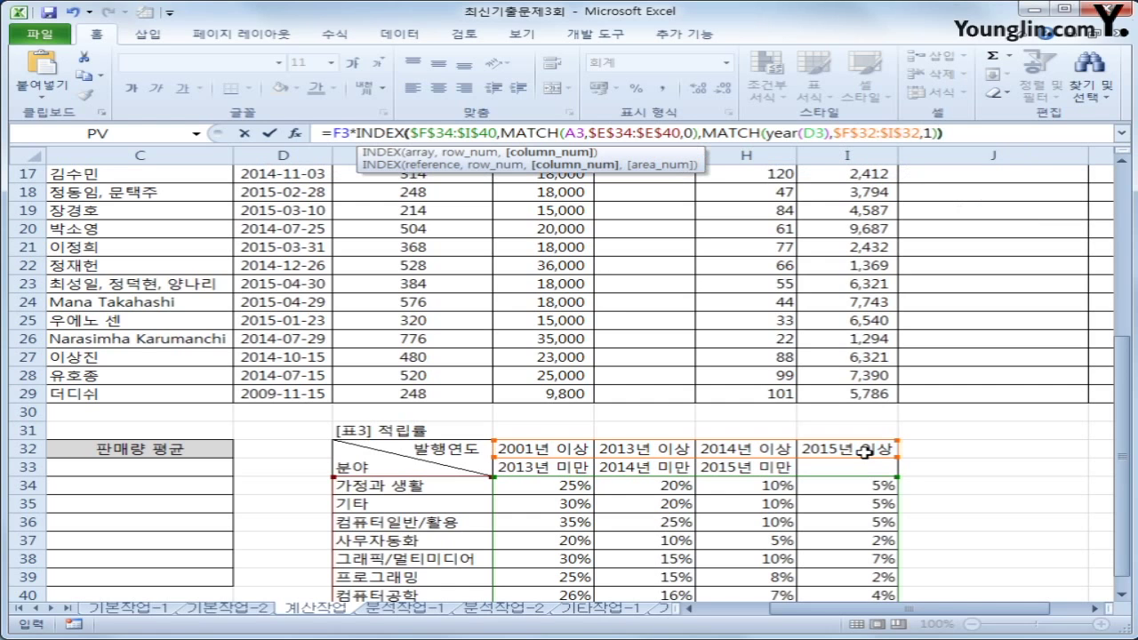
Commit the Points formula in G3 and fill it down the Points column to row 29
key("Return")
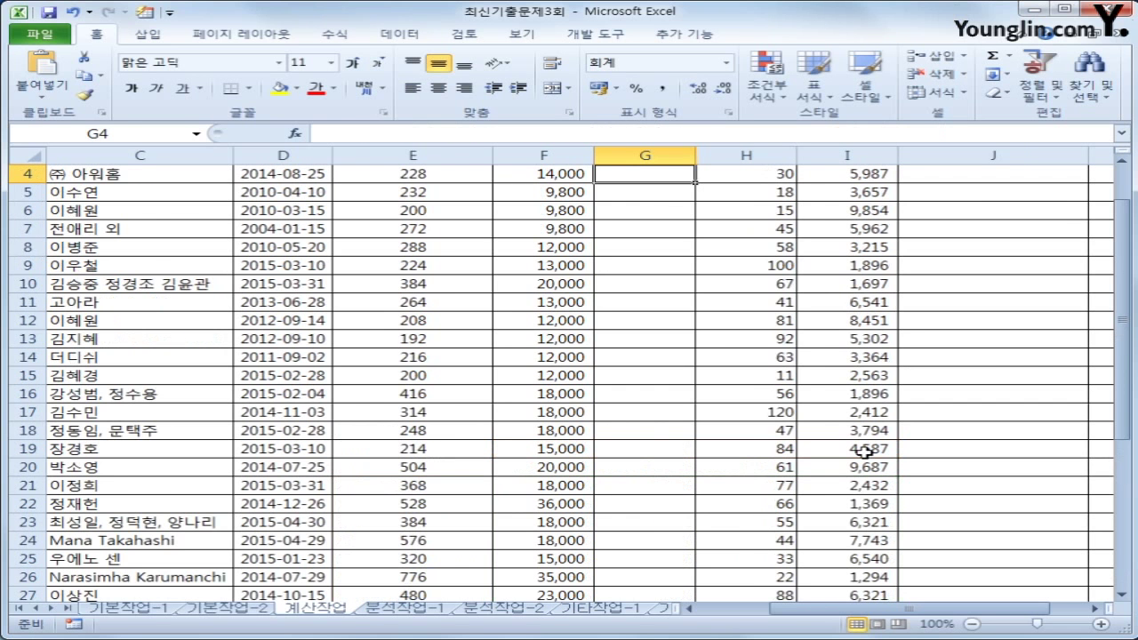
scroll(862, 452, "up", 1)
left_click(658, 210)
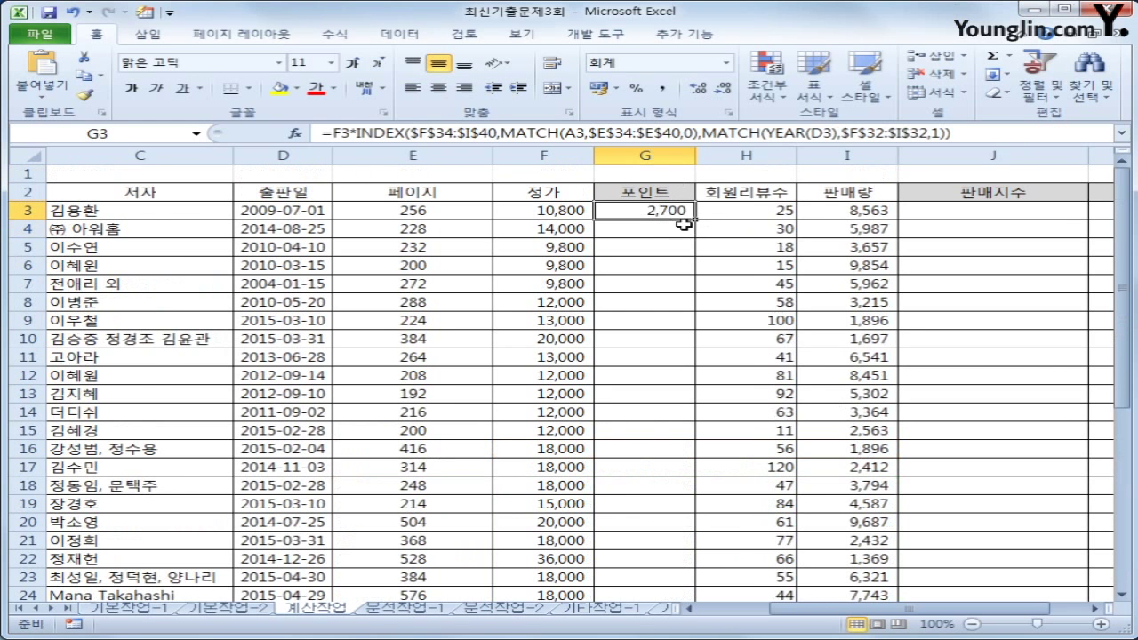
double_click(694, 219)
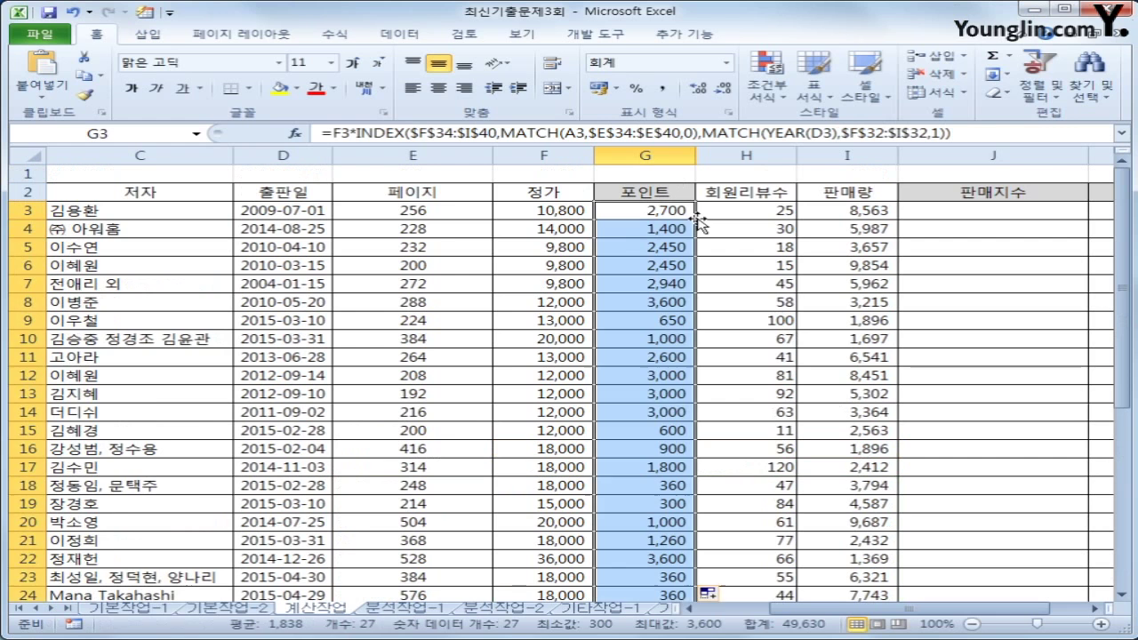
Inspect the stored values behind the 2001, 2013, 2014 and 2015 year headers in F32:I32
scroll(744, 338, "down", 4)
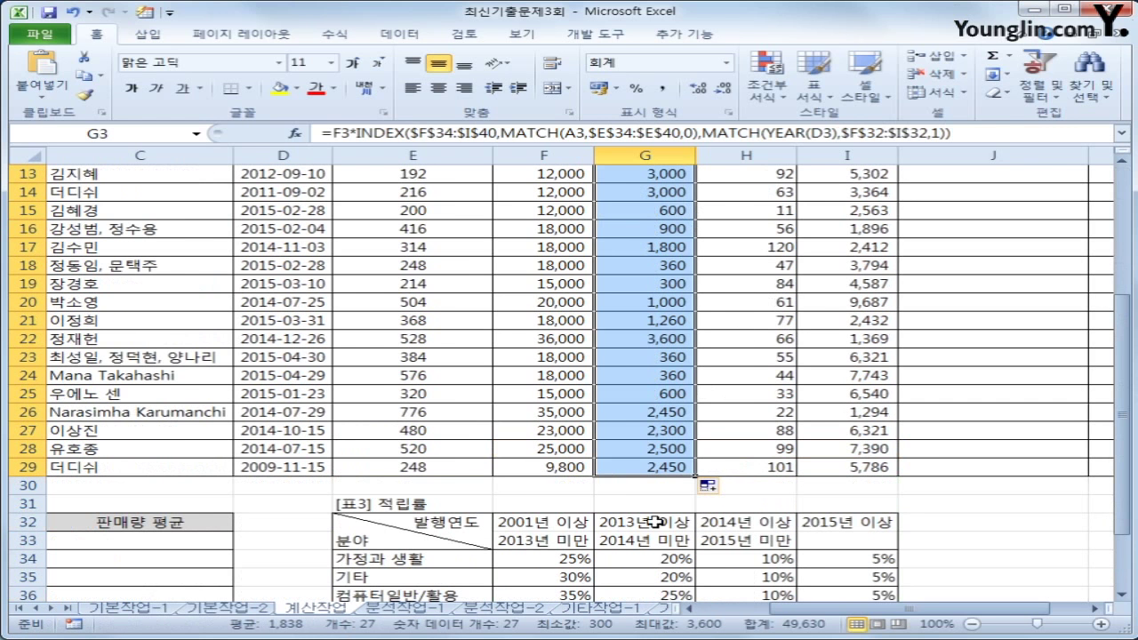
left_click(531, 521)
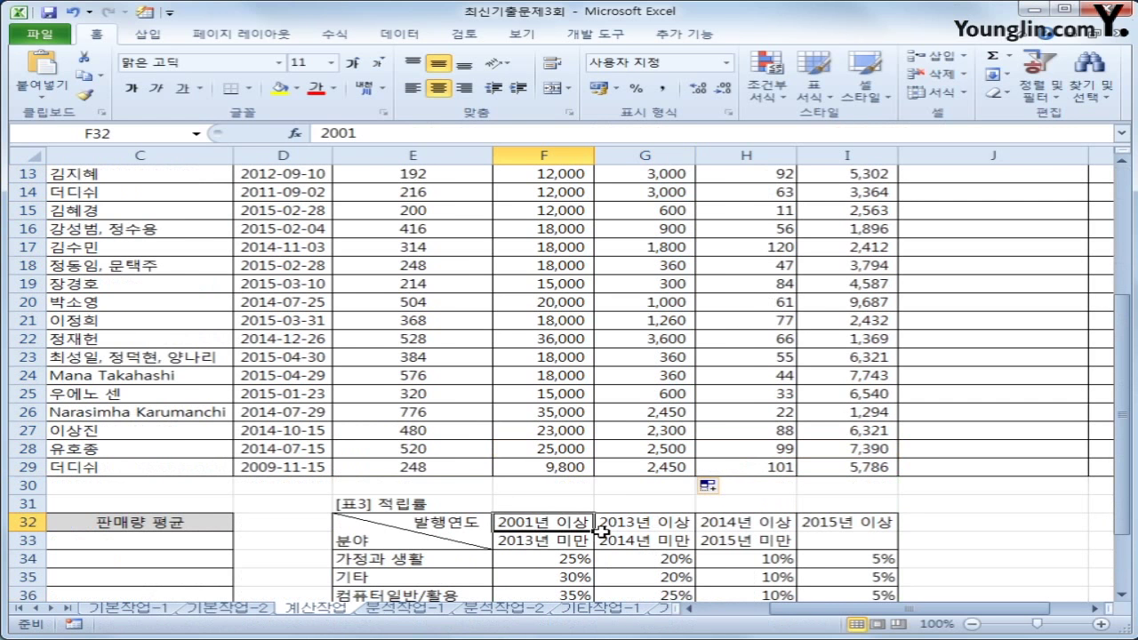
left_click(648, 524)
left_click(741, 525)
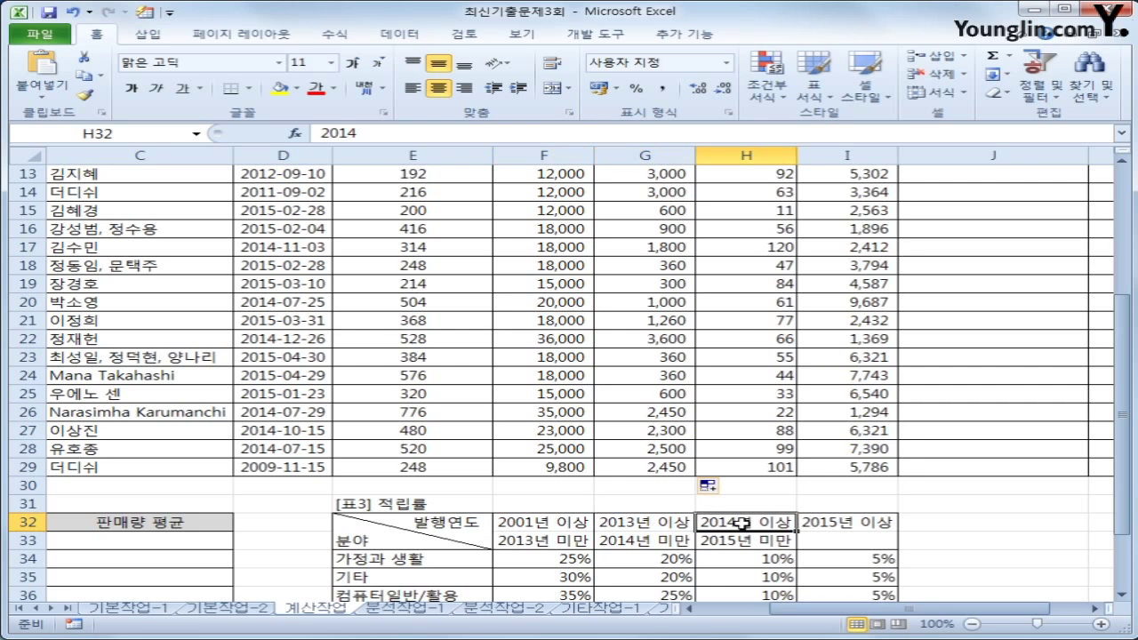
left_click(833, 523)
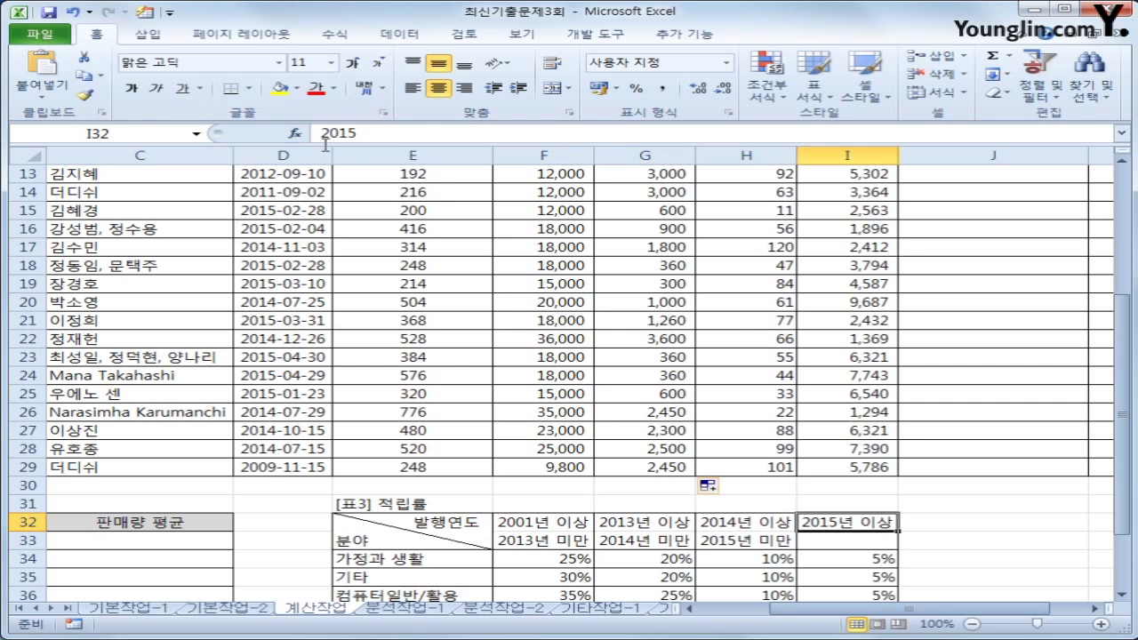
left_click_drag(569, 526, 827, 525)
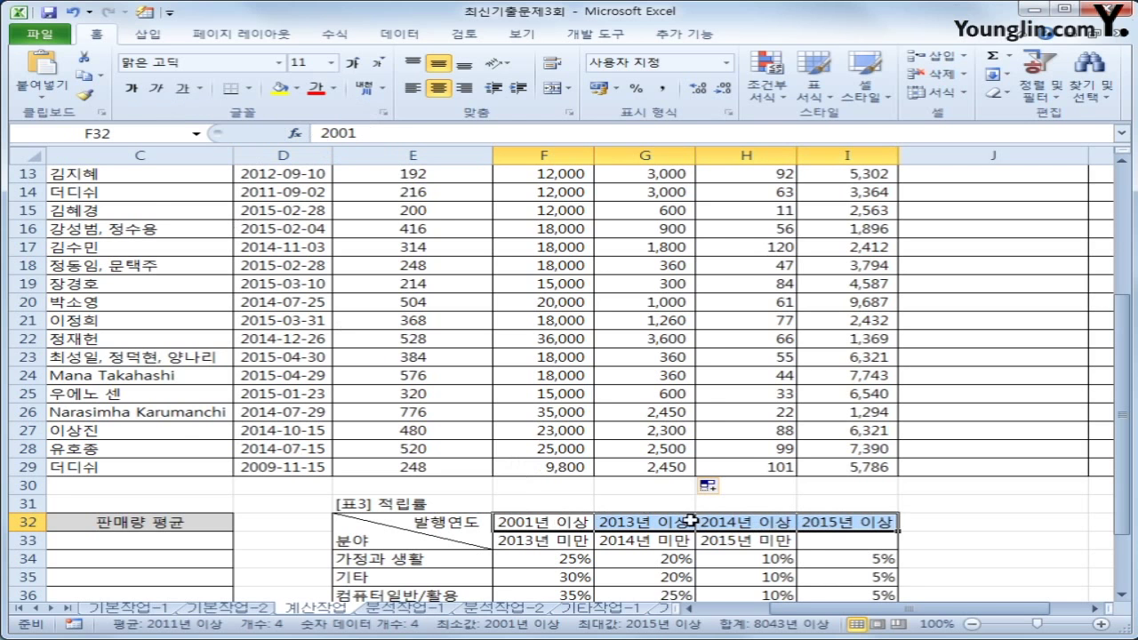
scroll(771, 528, "up", 4)
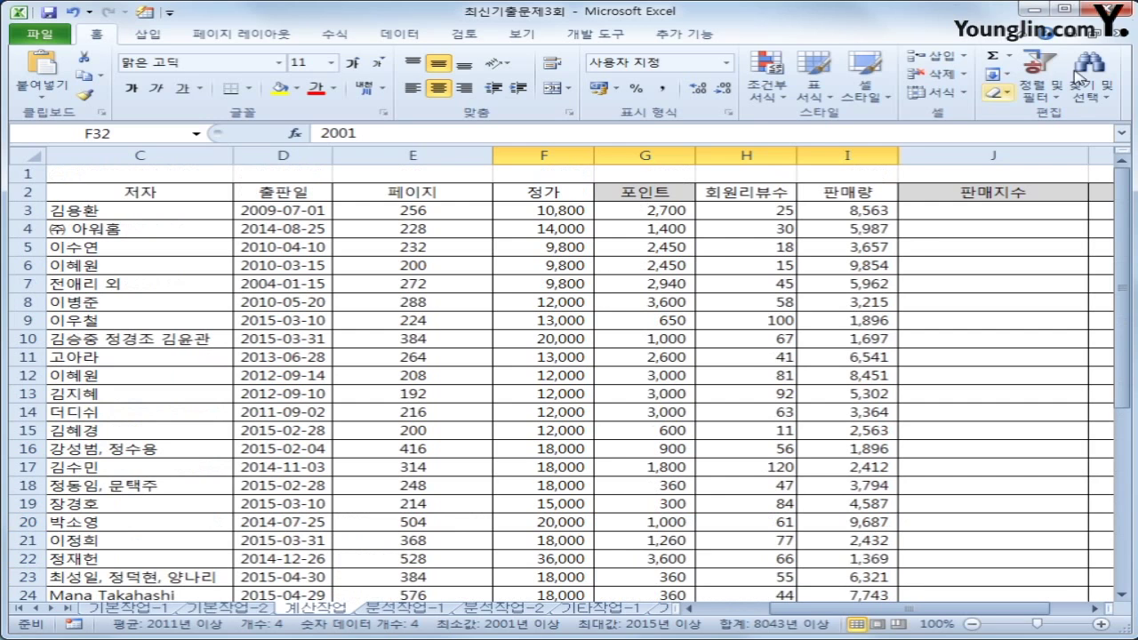
left_click(836, 213)
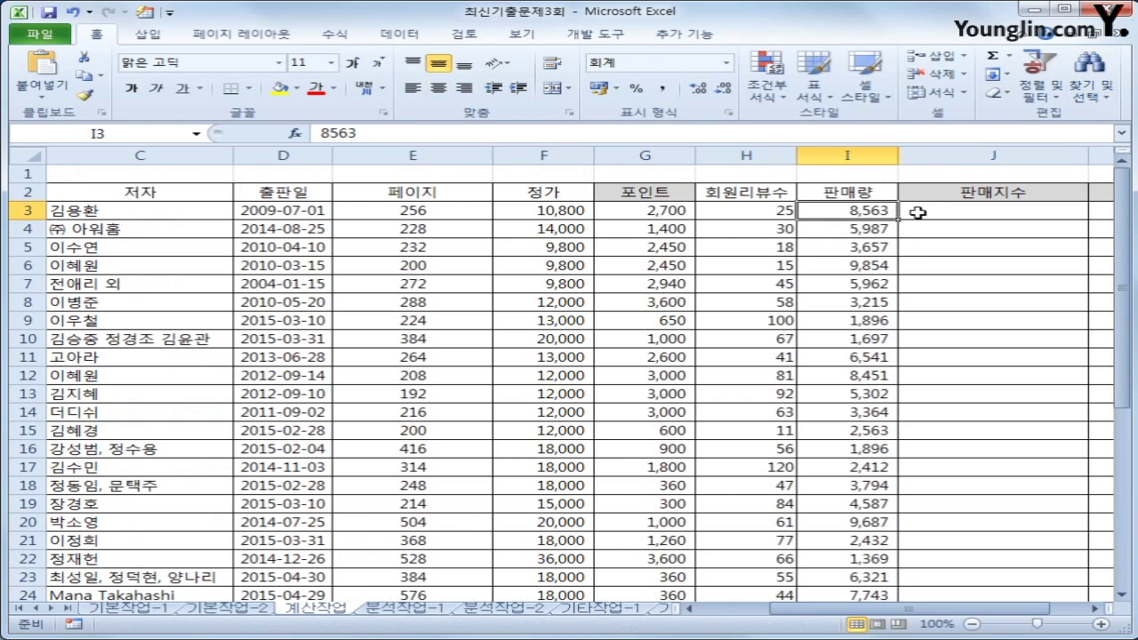
left_click(917, 212)
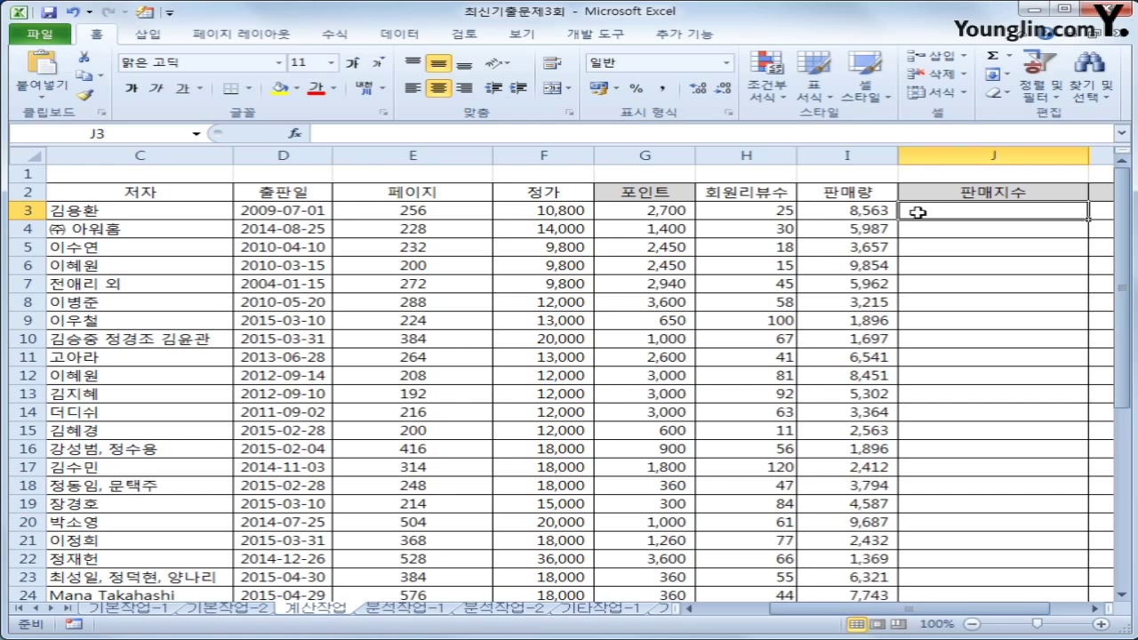
left_click(837, 216)
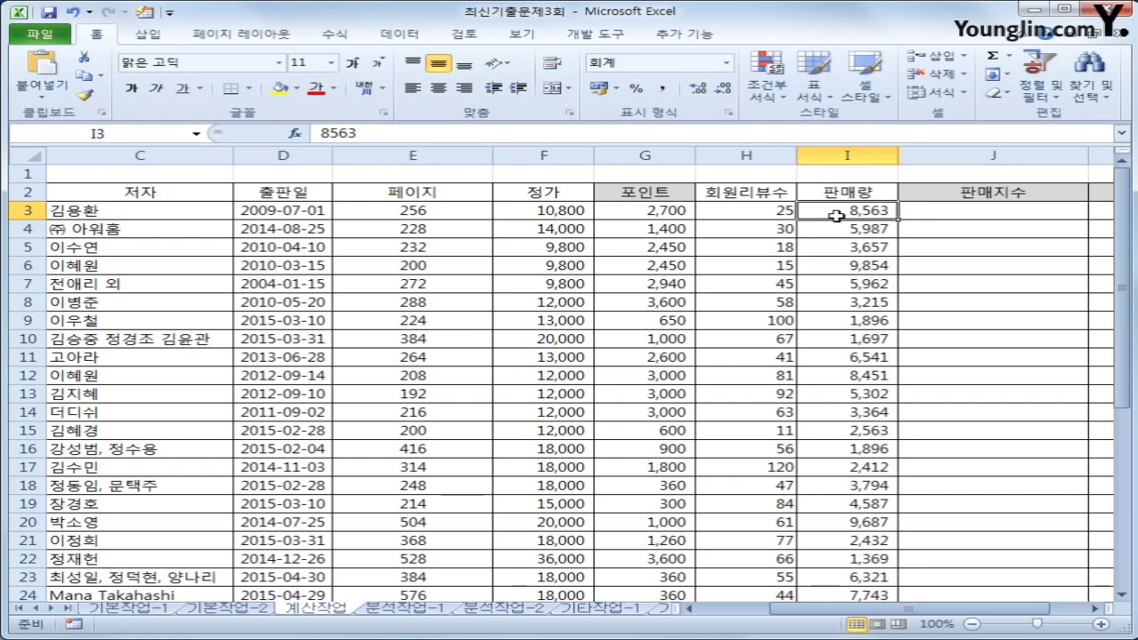
left_click(917, 216)
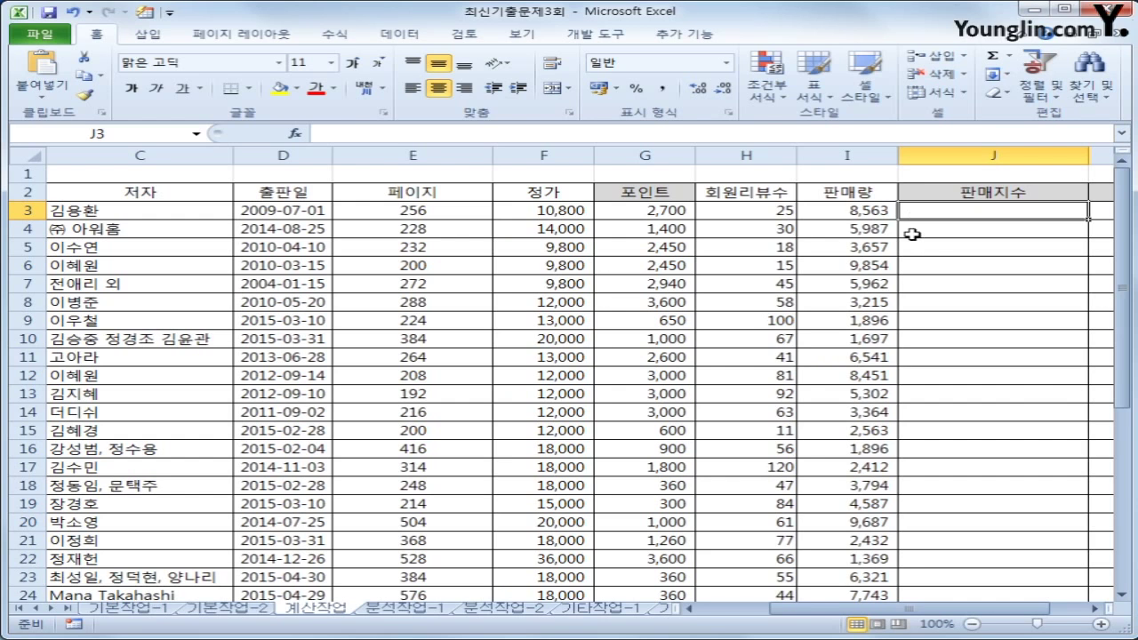
left_click(874, 227)
left_click(908, 228)
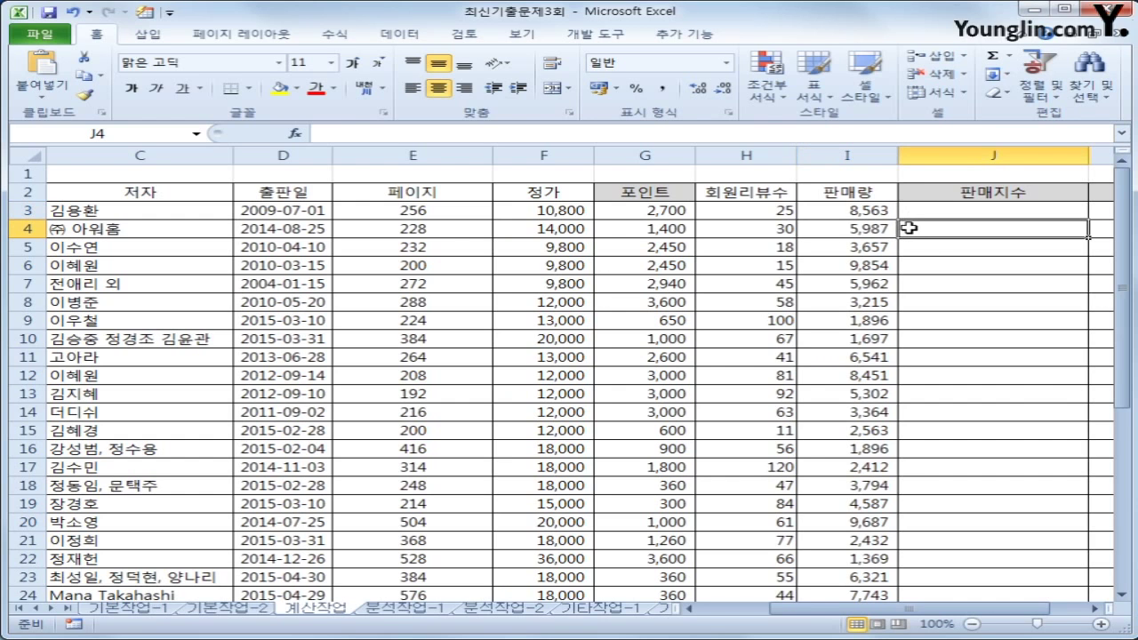
left_click(936, 212)
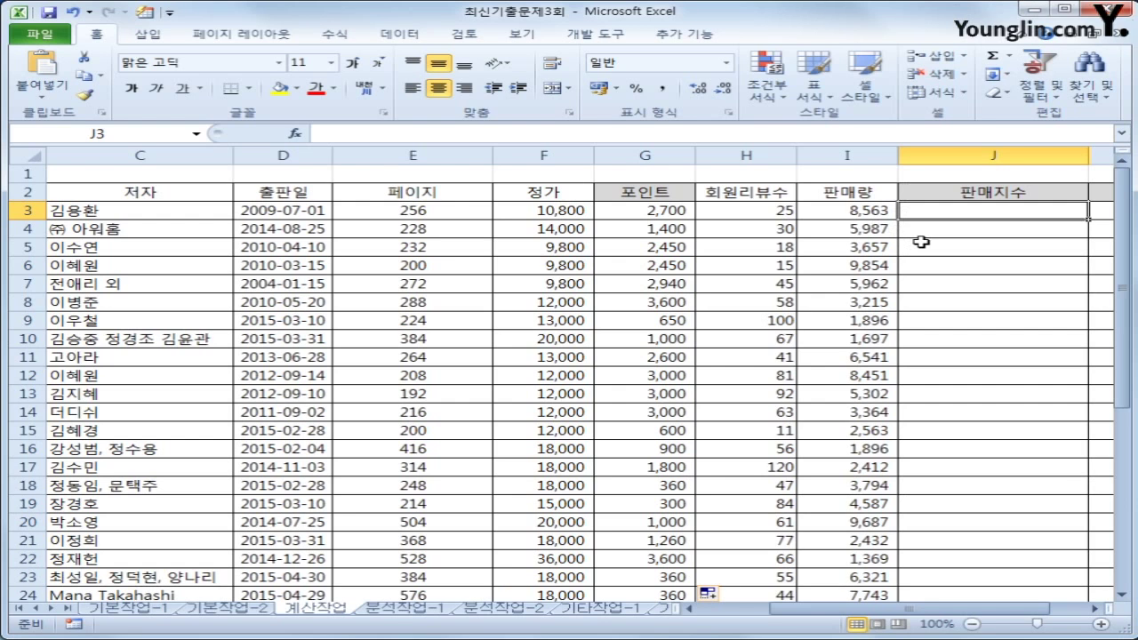
Start J3's formula with REPT and the ★ star symbol as the repeated text
type("=")
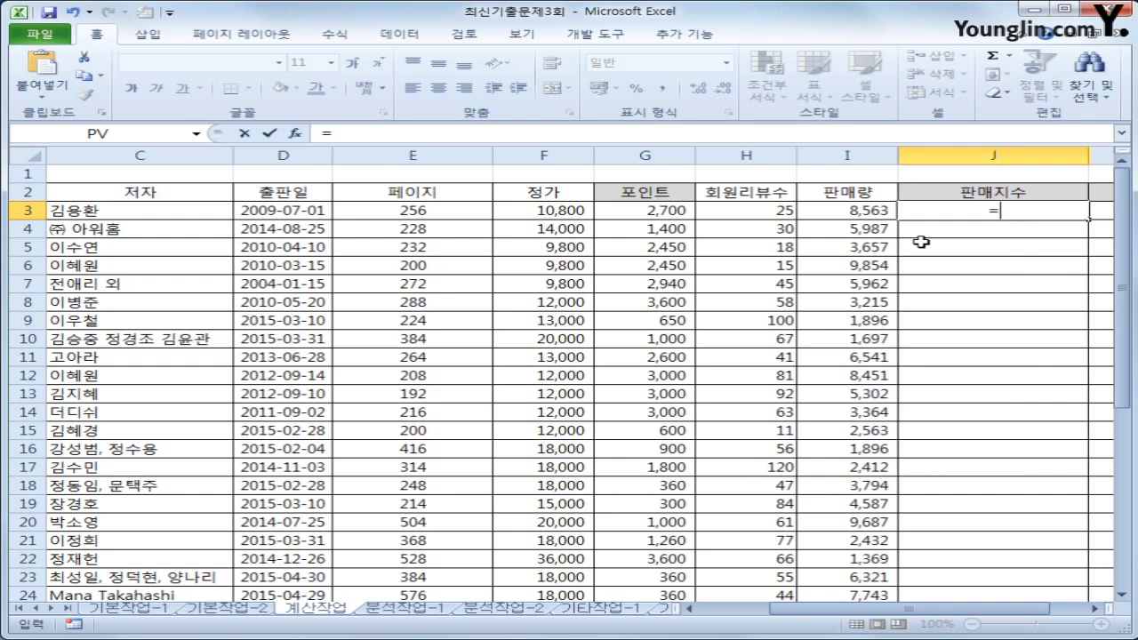
type("rep")
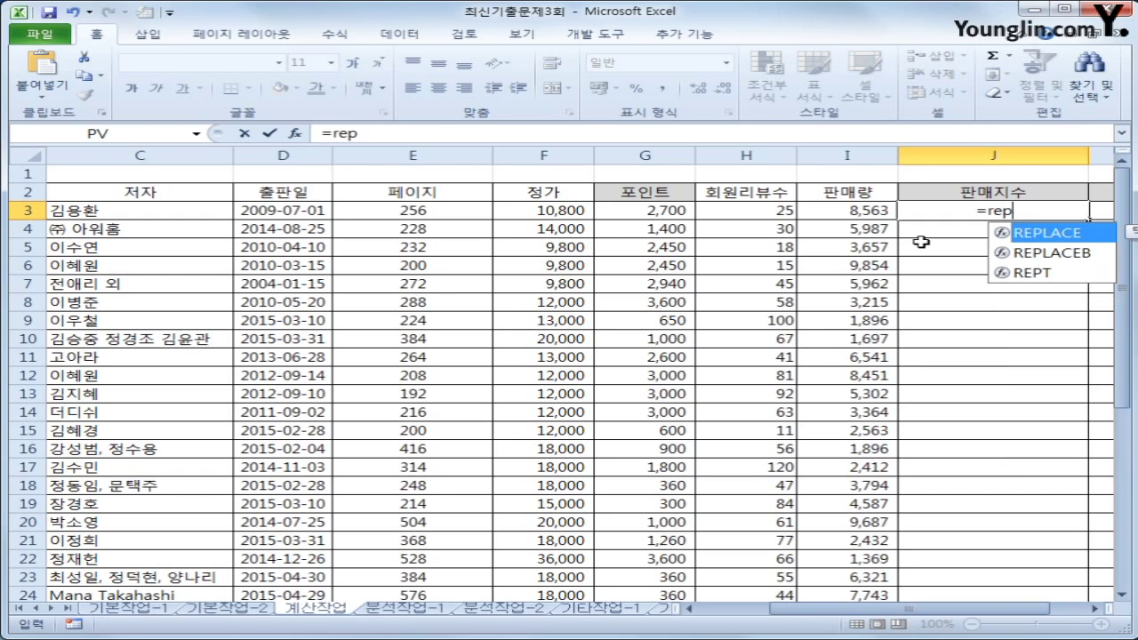
key("Down")
key("Down")
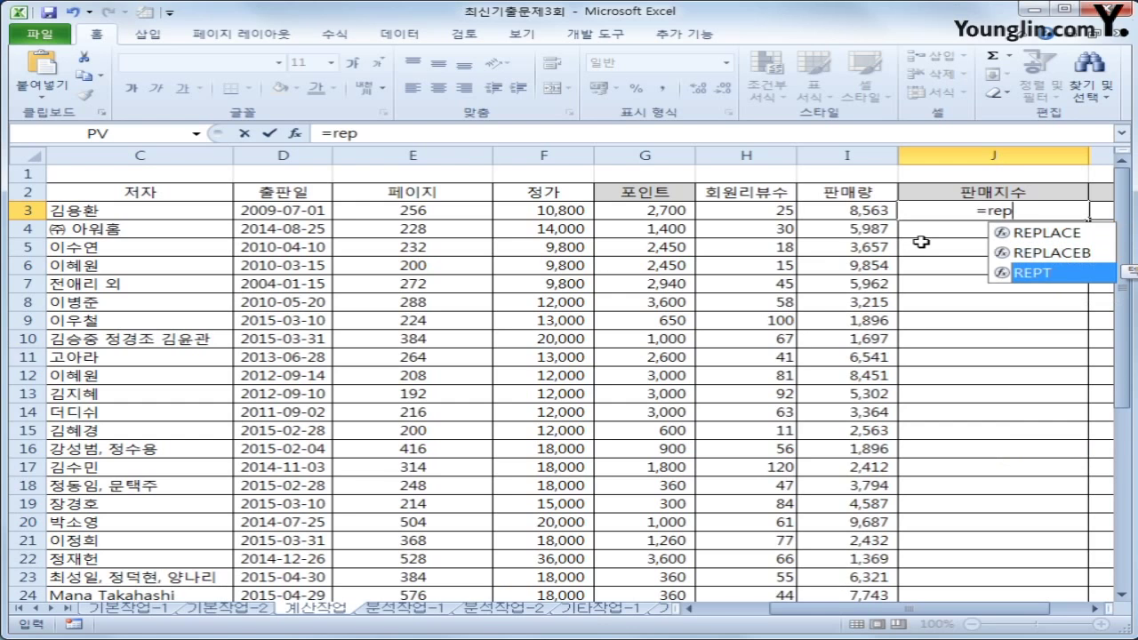
key("Tab")
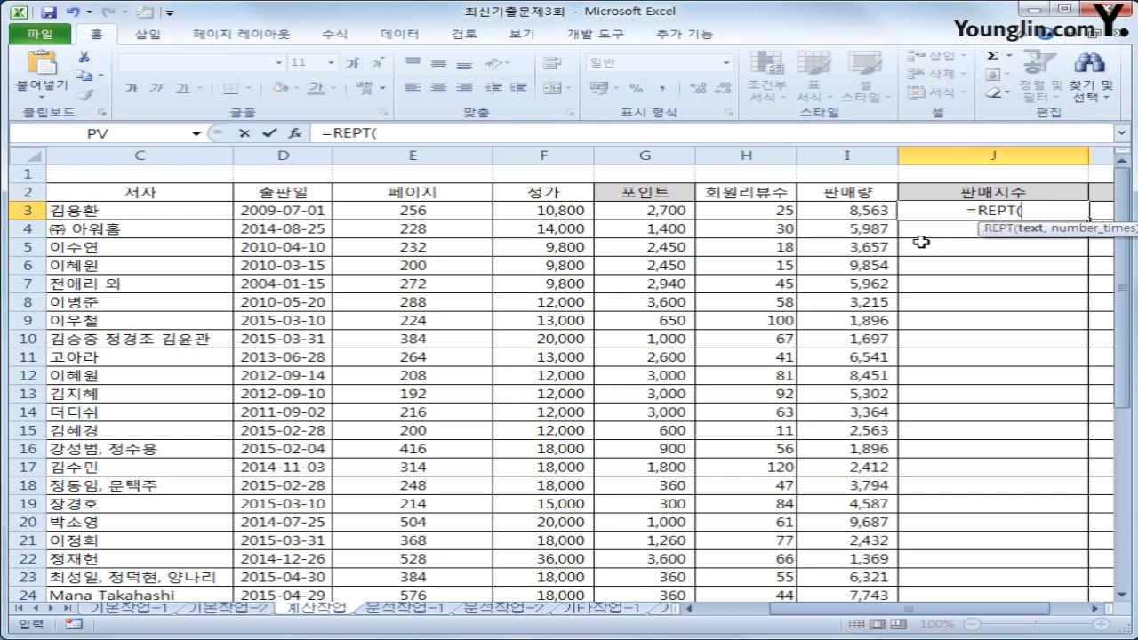
type("\"")
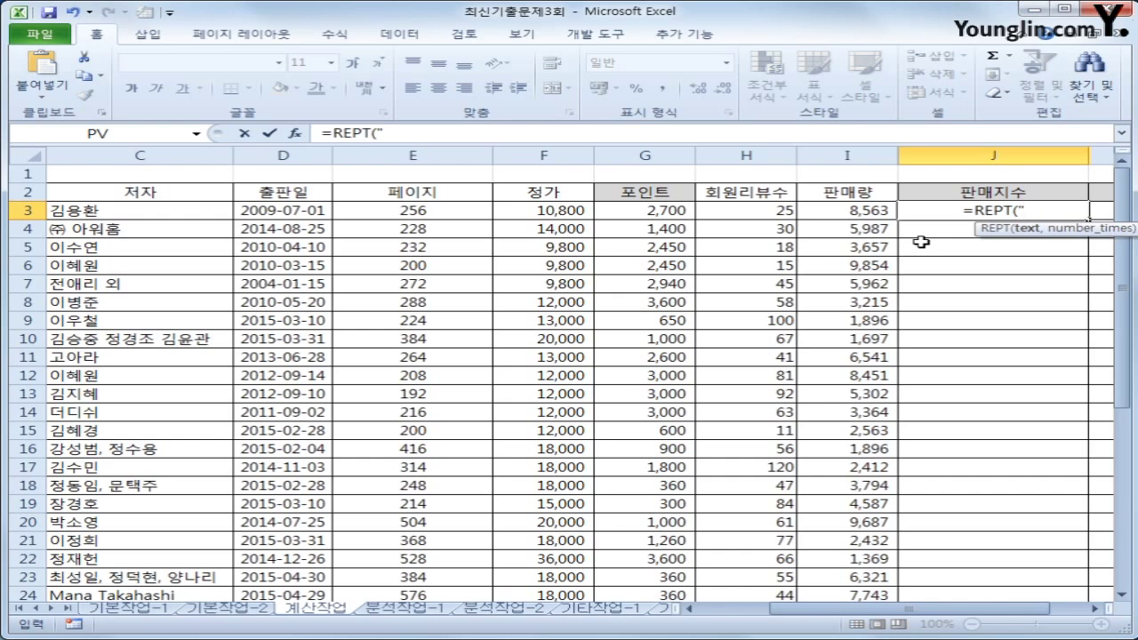
type("ㅁ")
key("Hangul_Hanja")
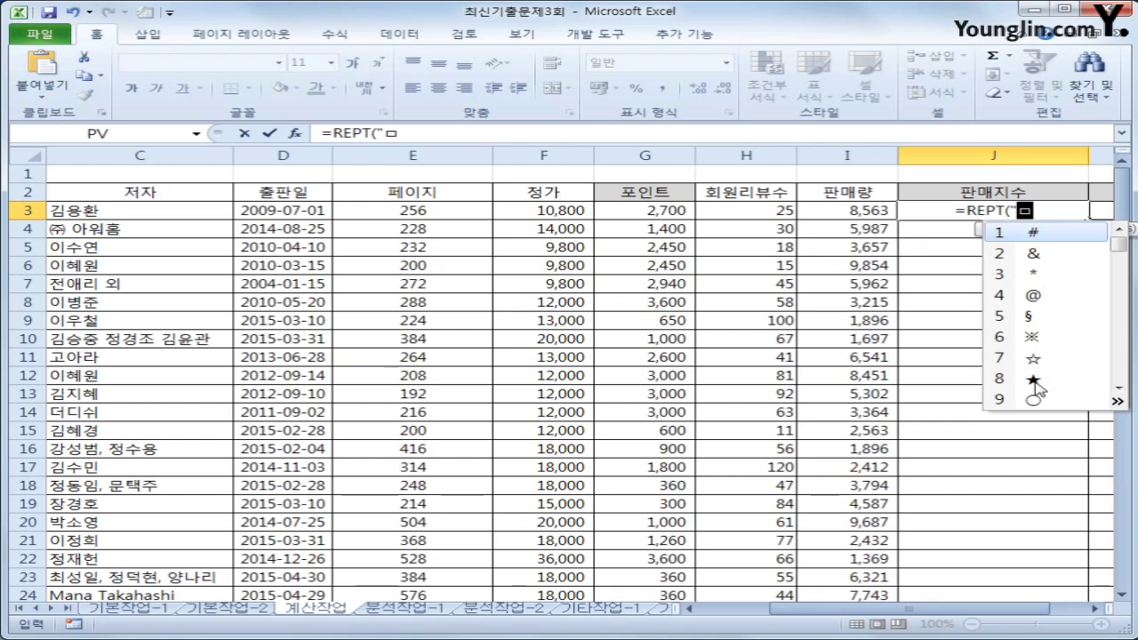
left_click(1034, 381)
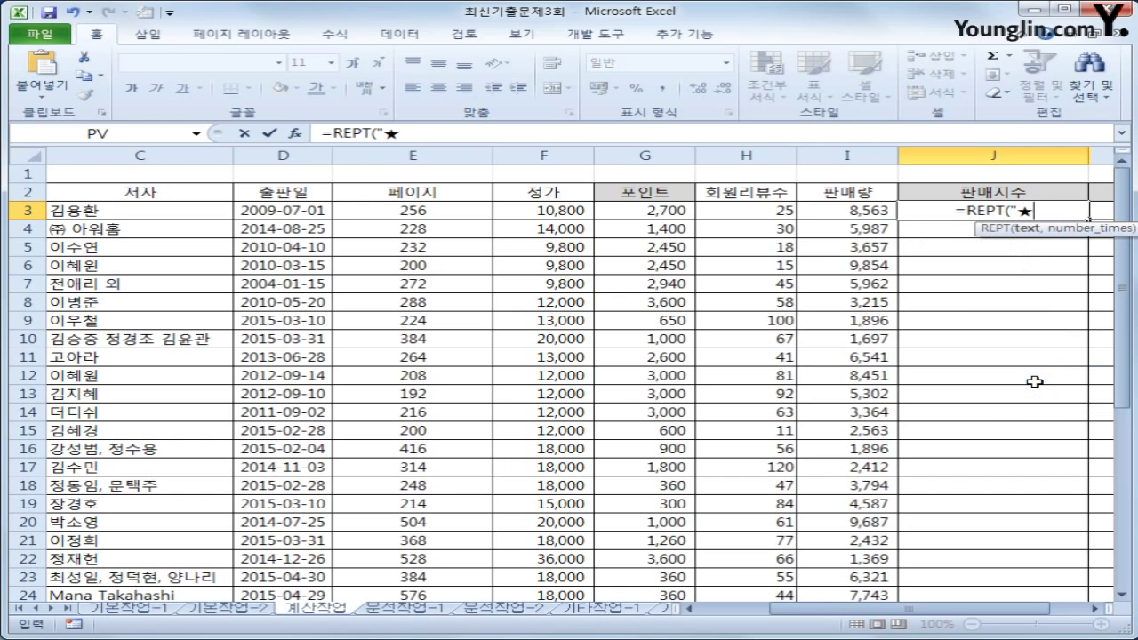
type("\",")
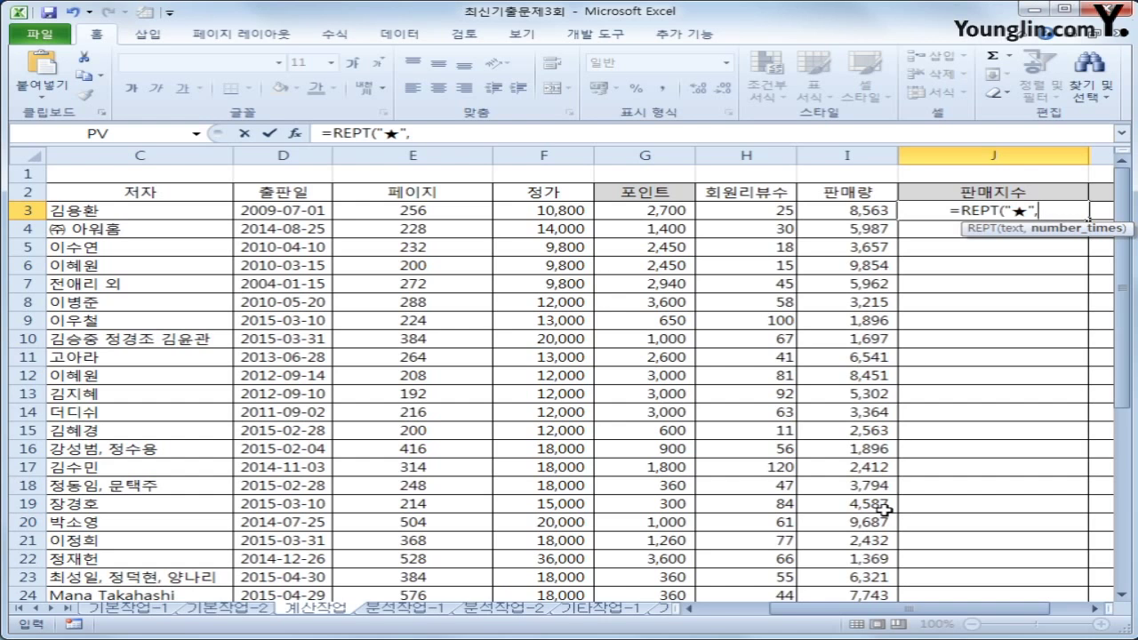
Finish the formula with QUOTIENT(I3,1000) as the repeat count, giving =REPT("★",QUOTIENT(I3,1000))
type("q")
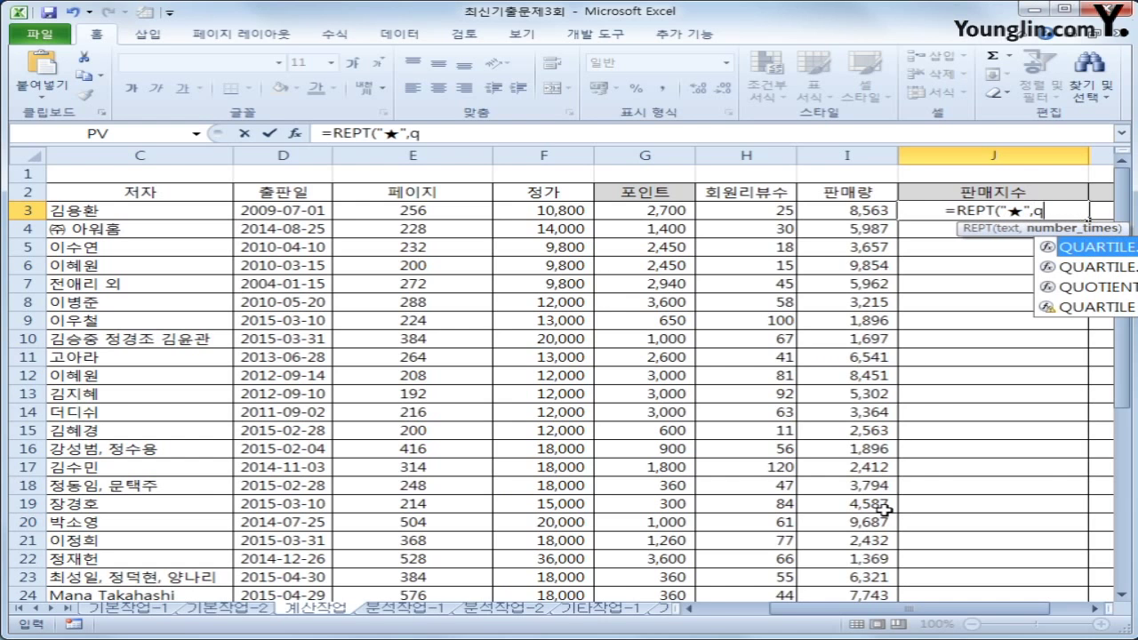
type("u")
key("Down")
key("Down")
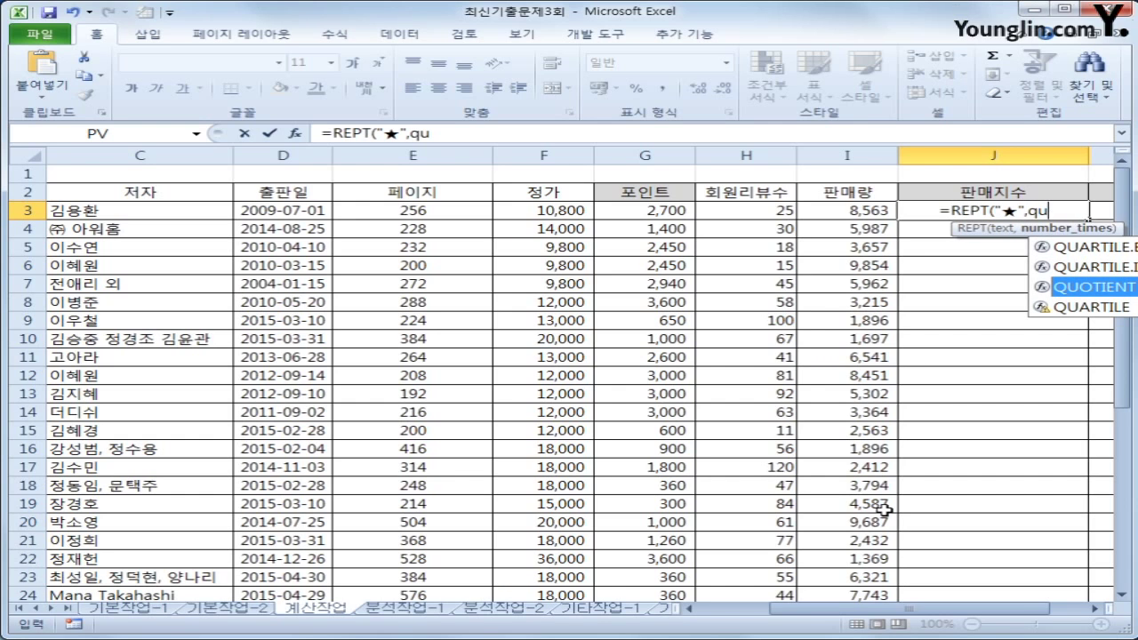
key("Tab")
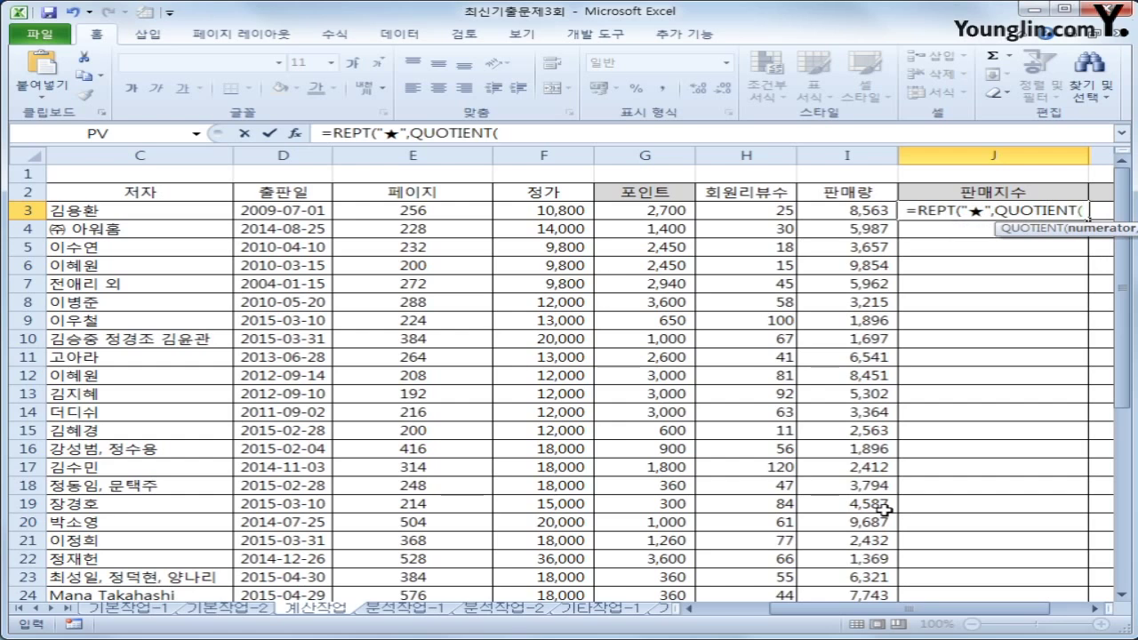
key("Left")
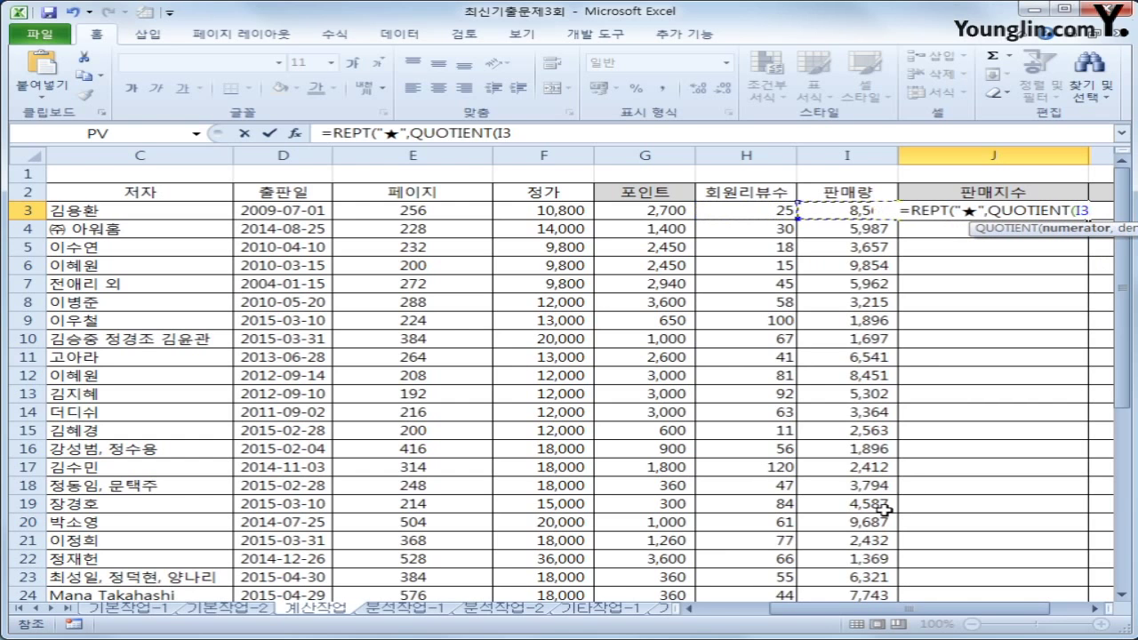
type(",10")
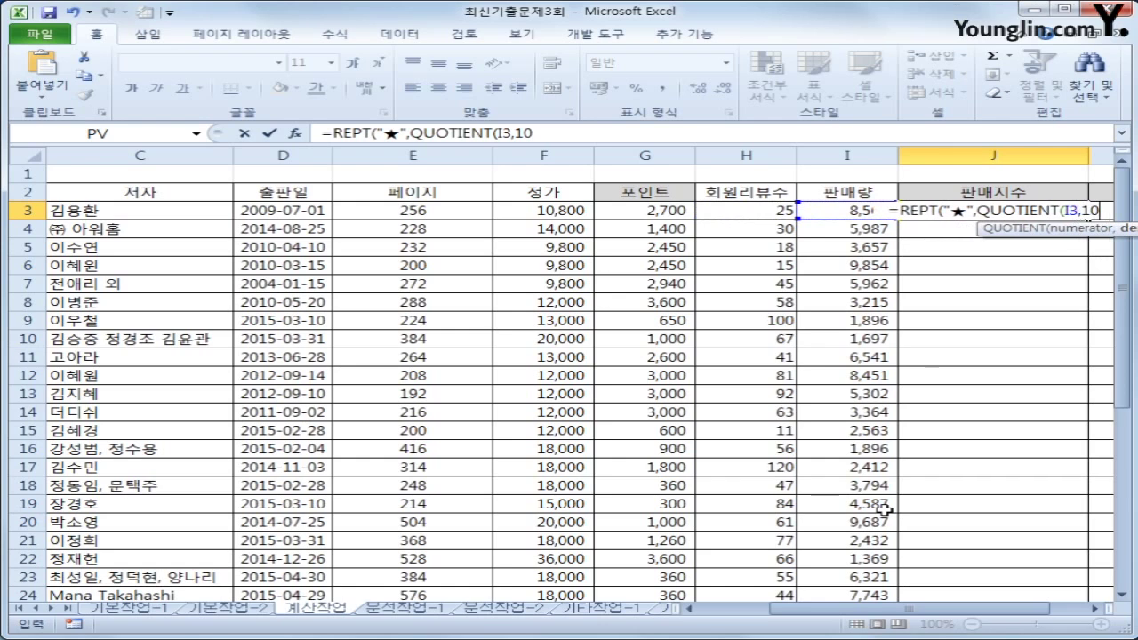
type("00")
type(")")
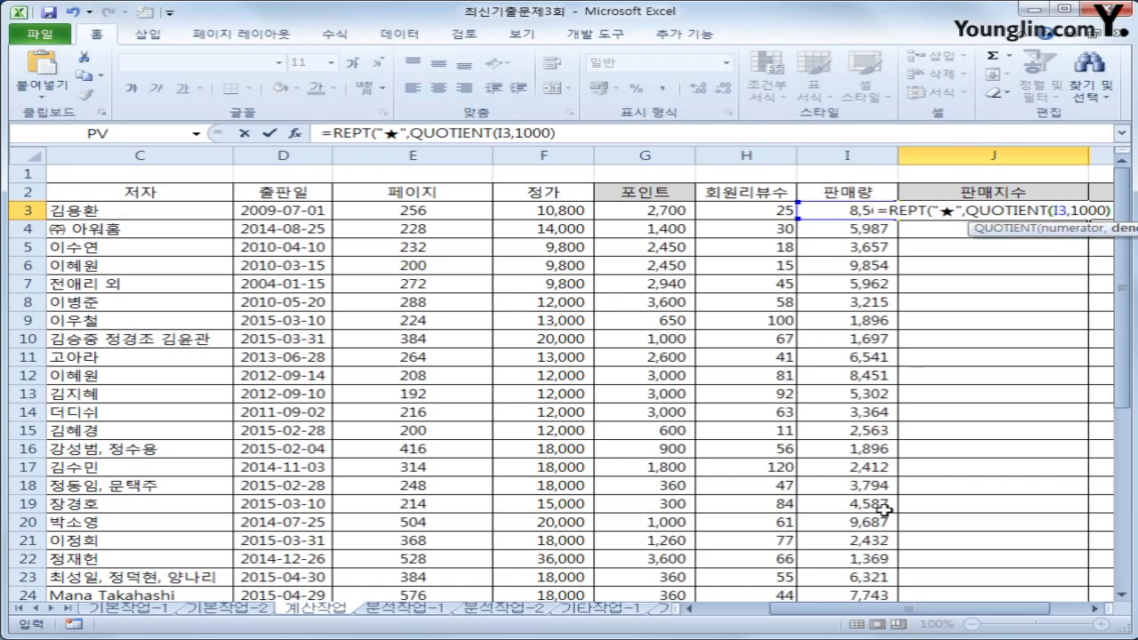
type(")")
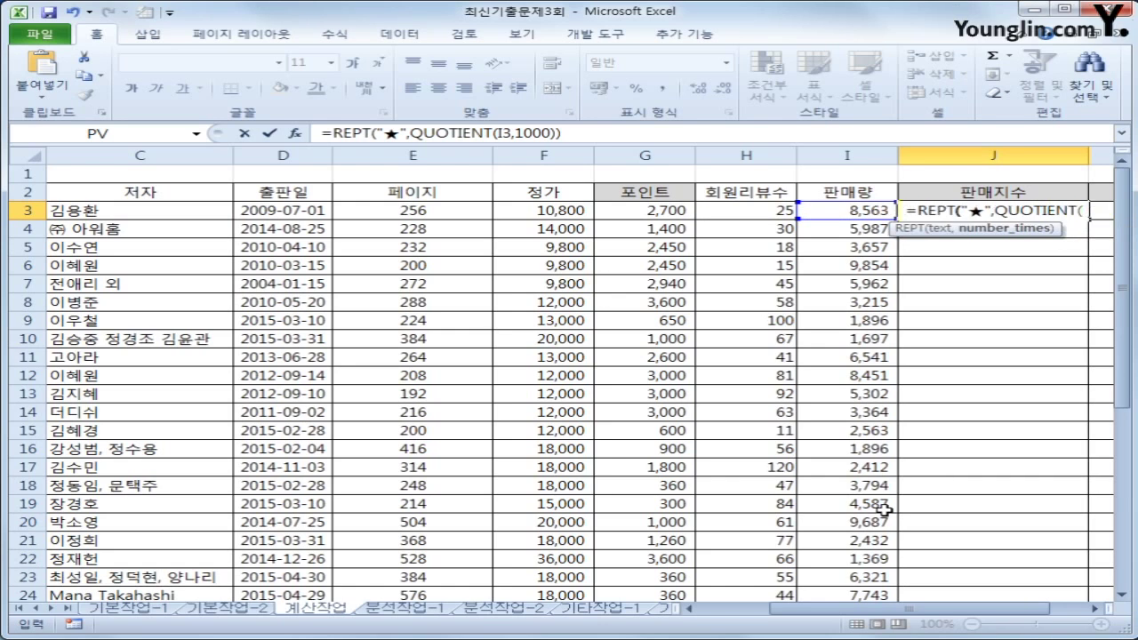
key("Return")
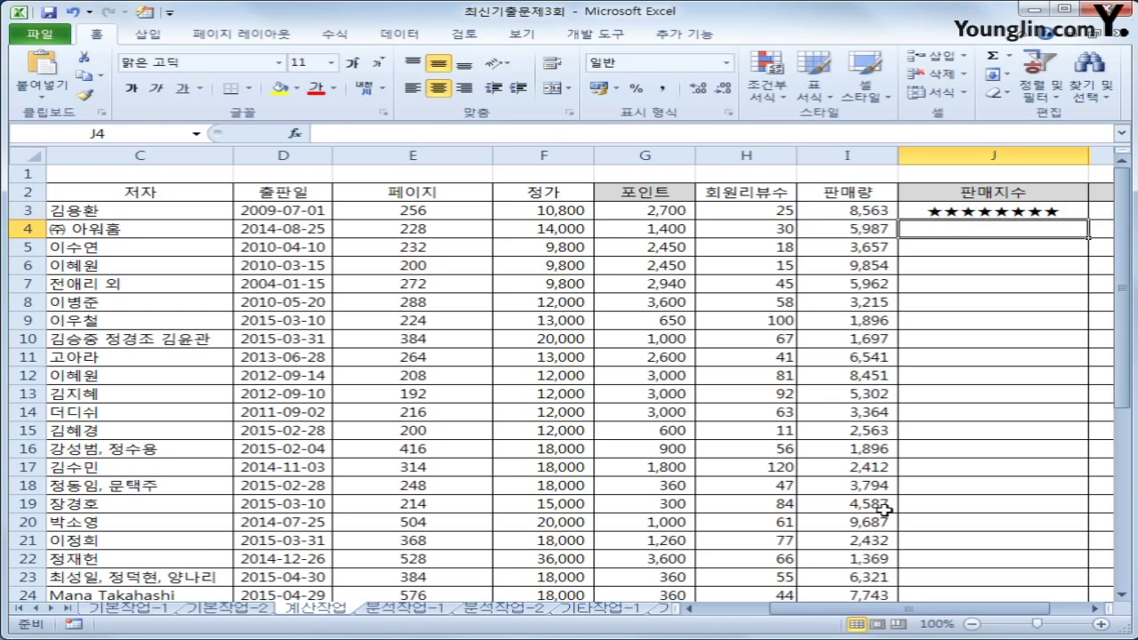
Fill J3's REPT star formula down to J29, one ★ per 1,000 sales per book
key("Up")
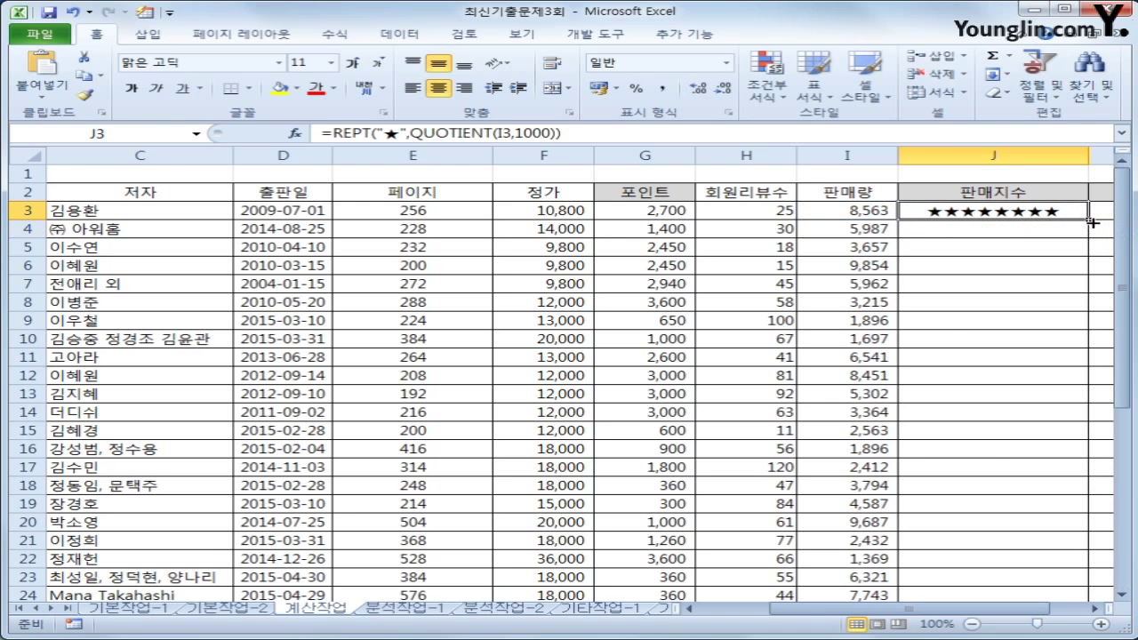
double_click(1092, 221)
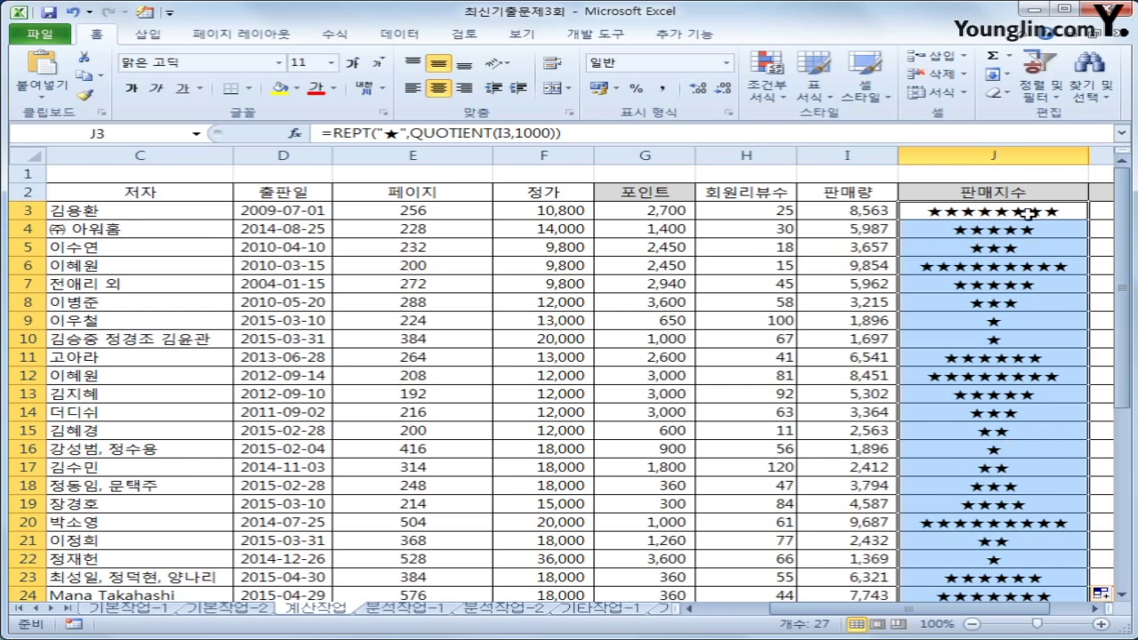
scroll(1005, 394, "down", 2)
scroll(1007, 401, "up", 2)
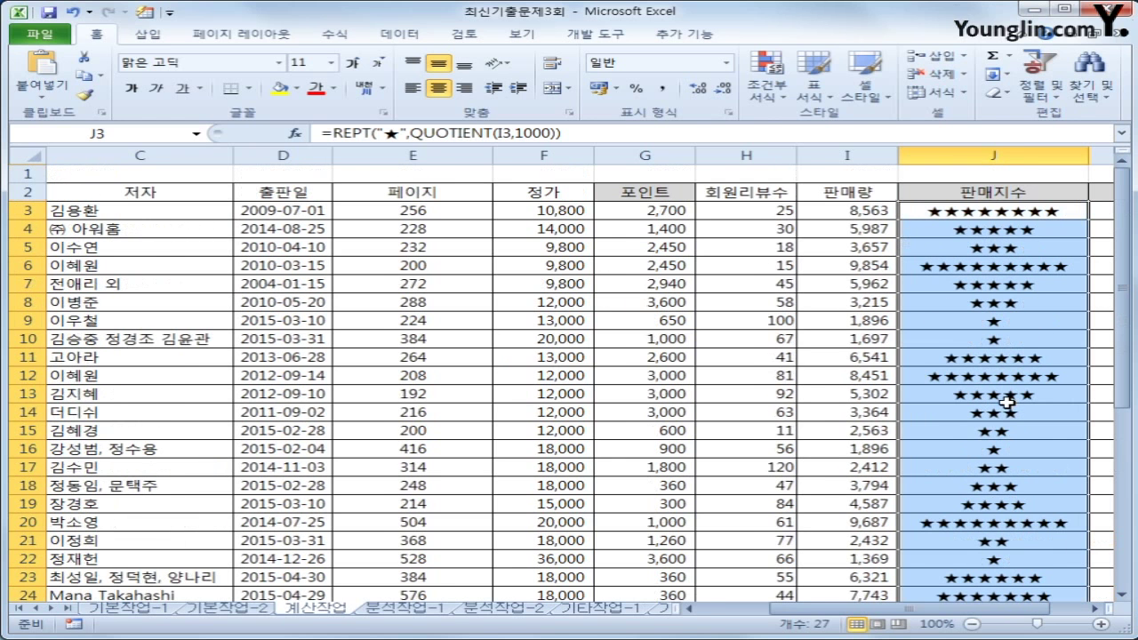
left_click(1018, 210)
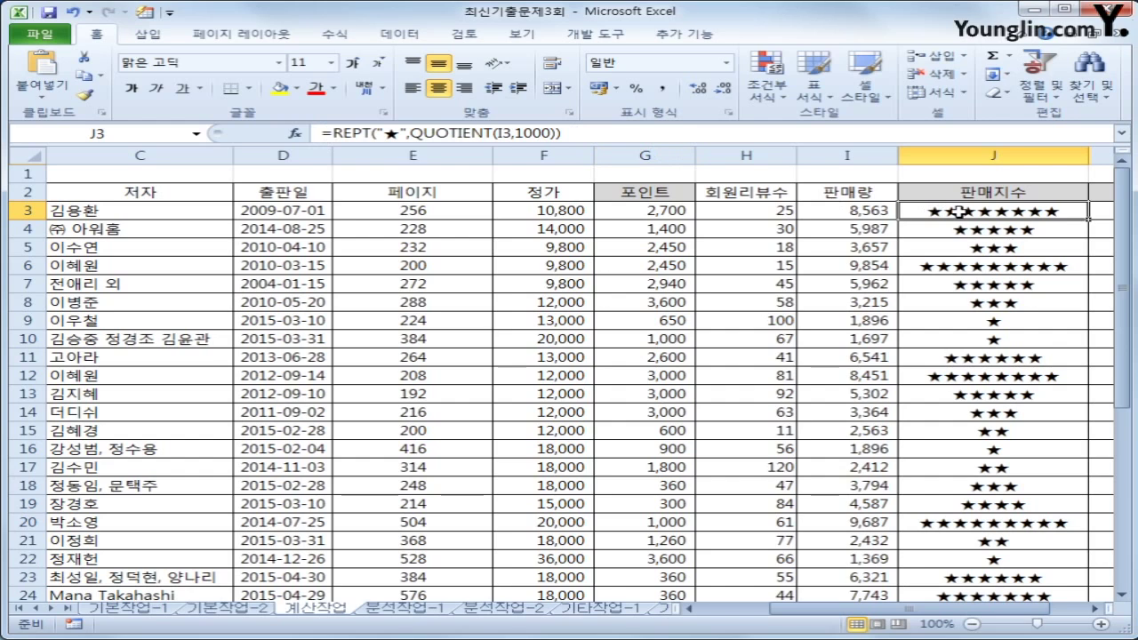
Wrap J3's star formula in CONCATENATE and start a second REPT of empty stars ☆
left_click(327, 132)
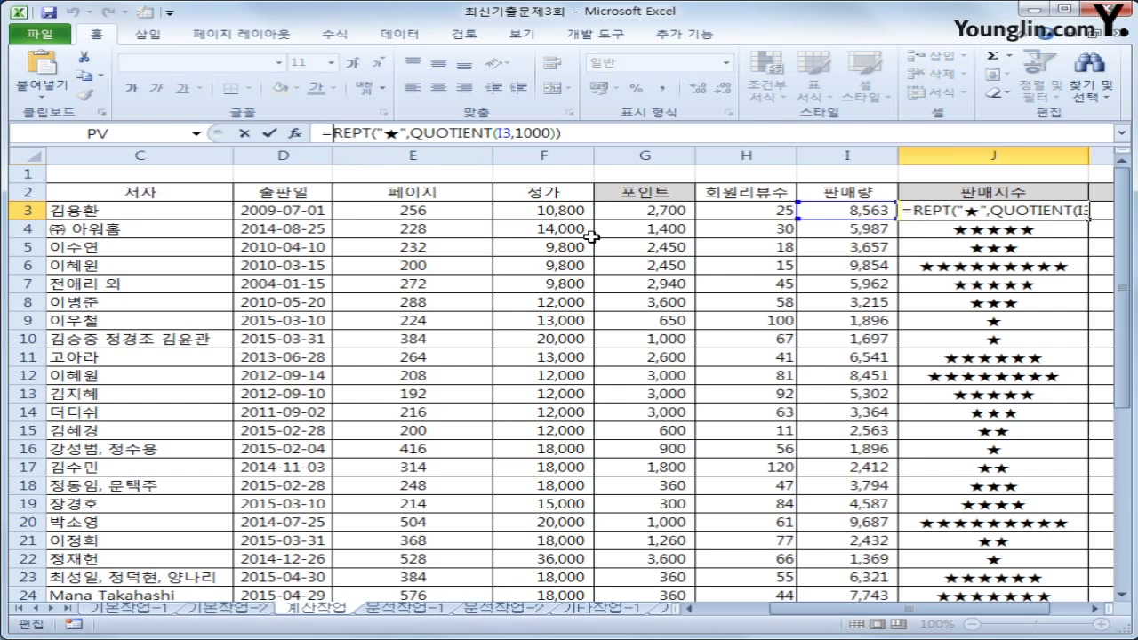
type("con")
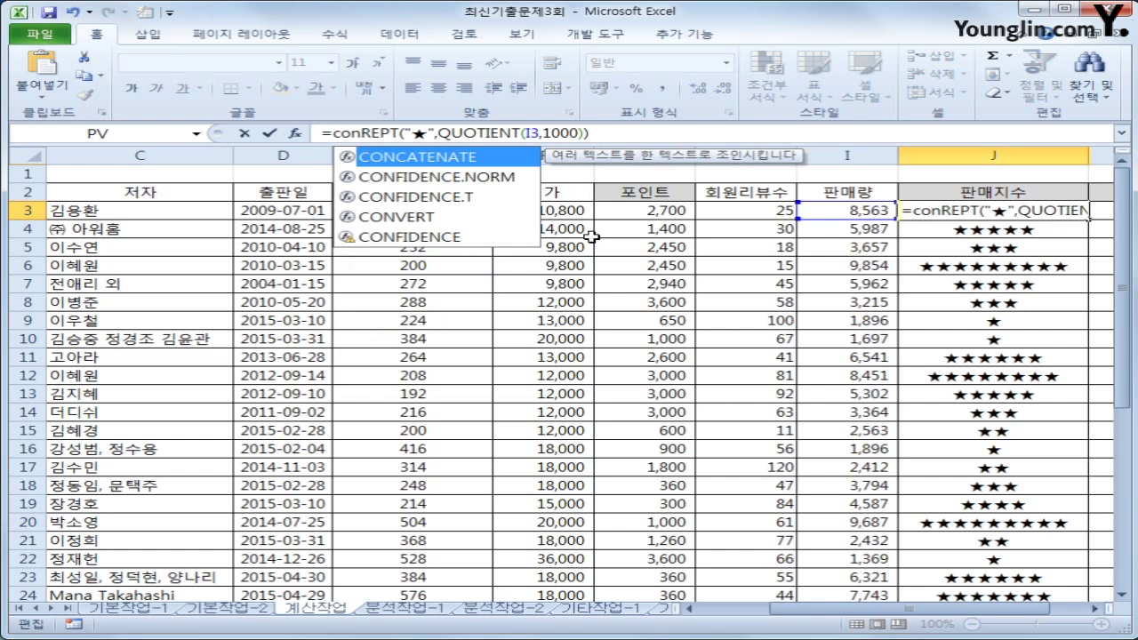
key("Tab")
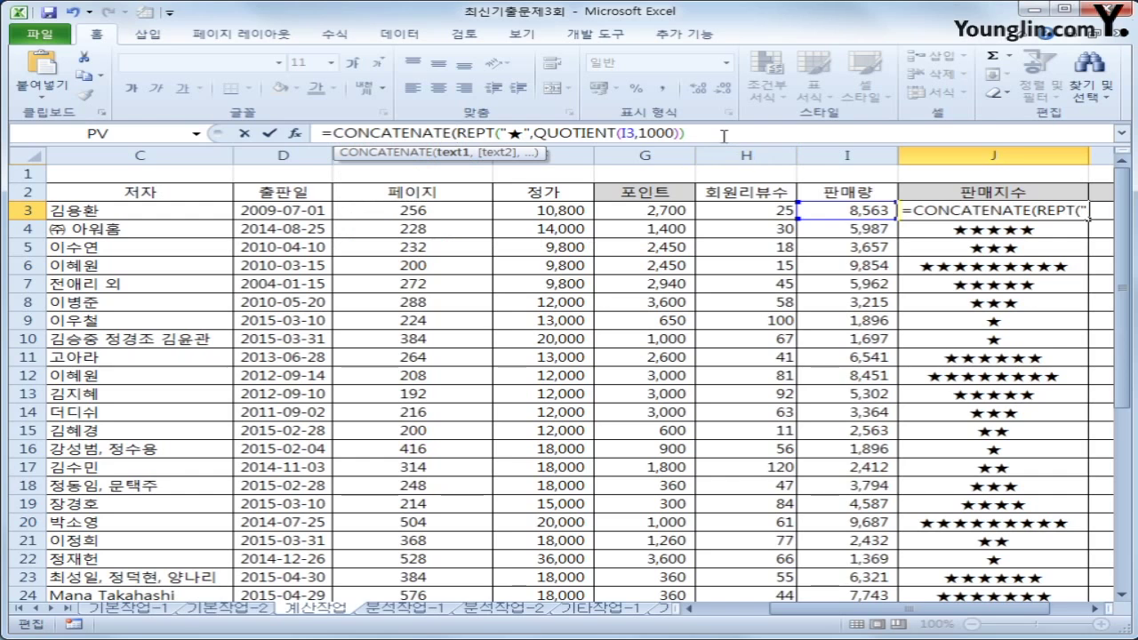
type(",")
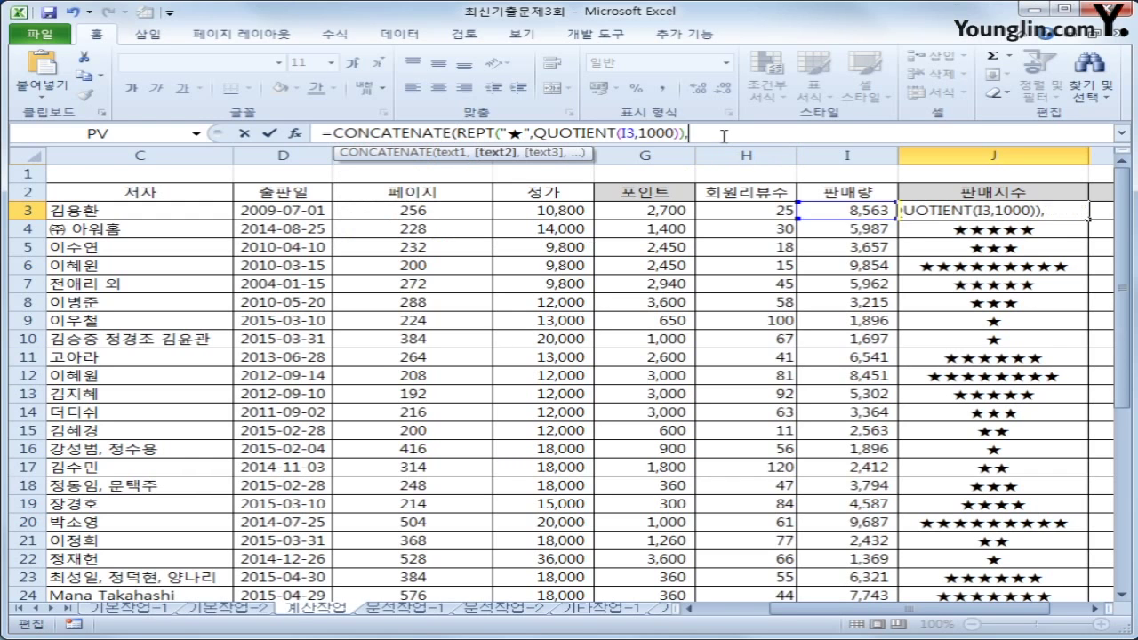
type("rept")
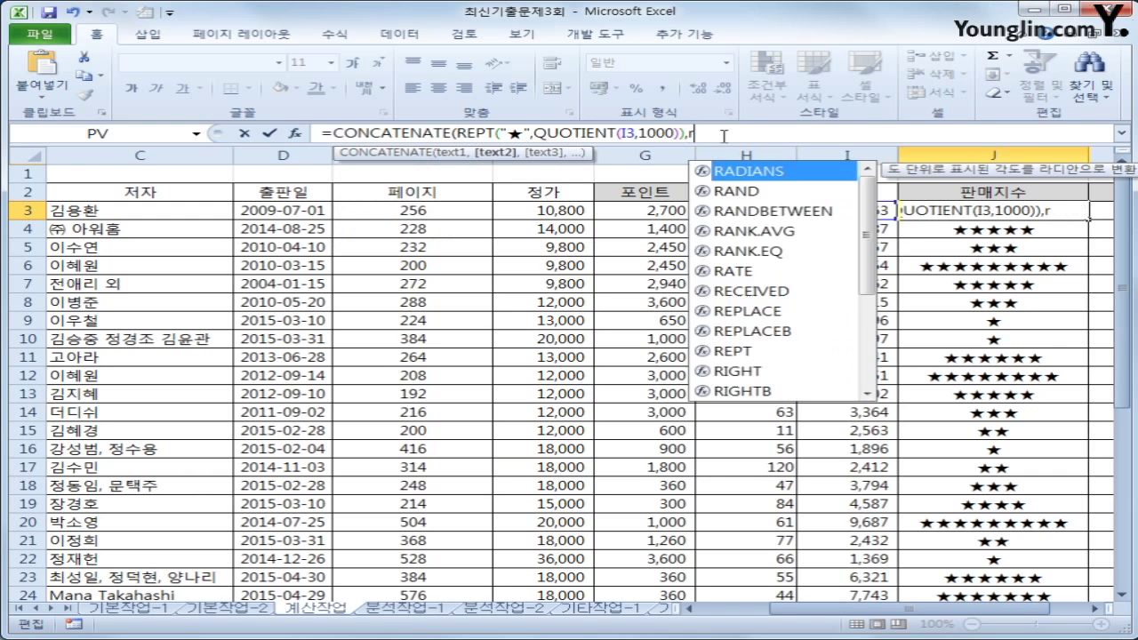
type("(\"")
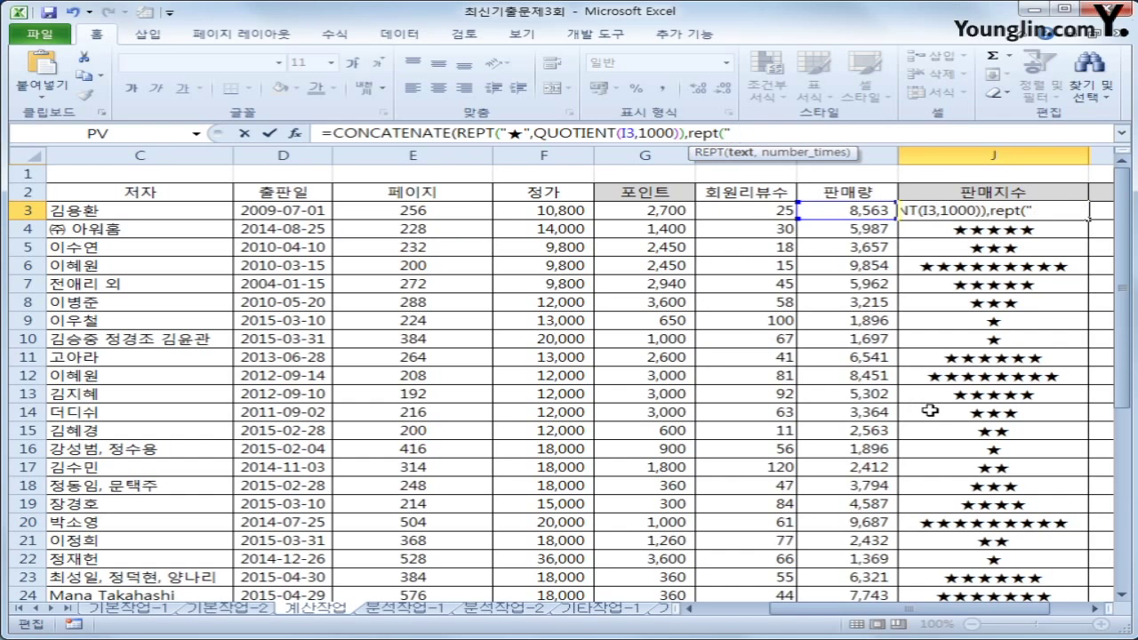
type(" ㅁ")
key("Hangul_Hanja")
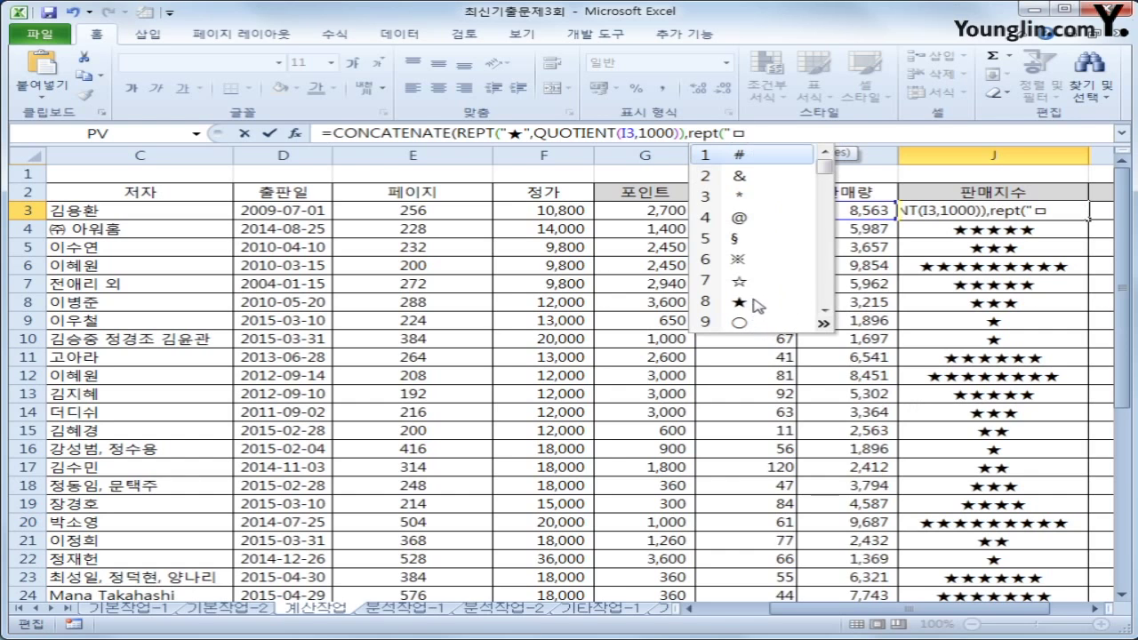
left_click(754, 287)
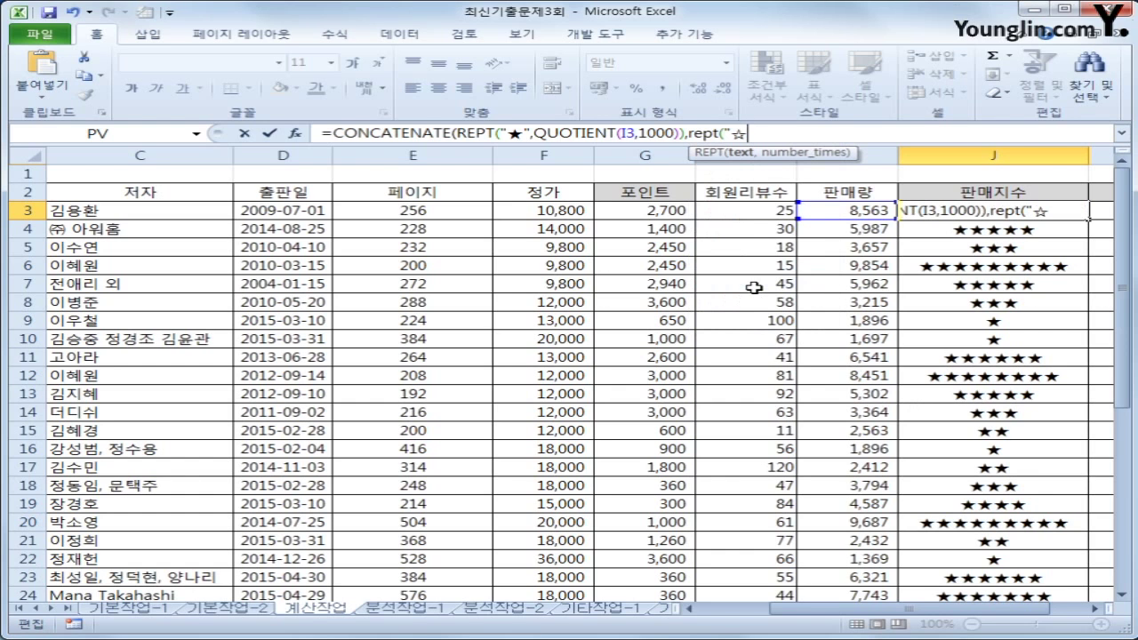
Repeat the empty star 10-QUOTIENT(I3,1000) times and enter the completed formula
type("\",")
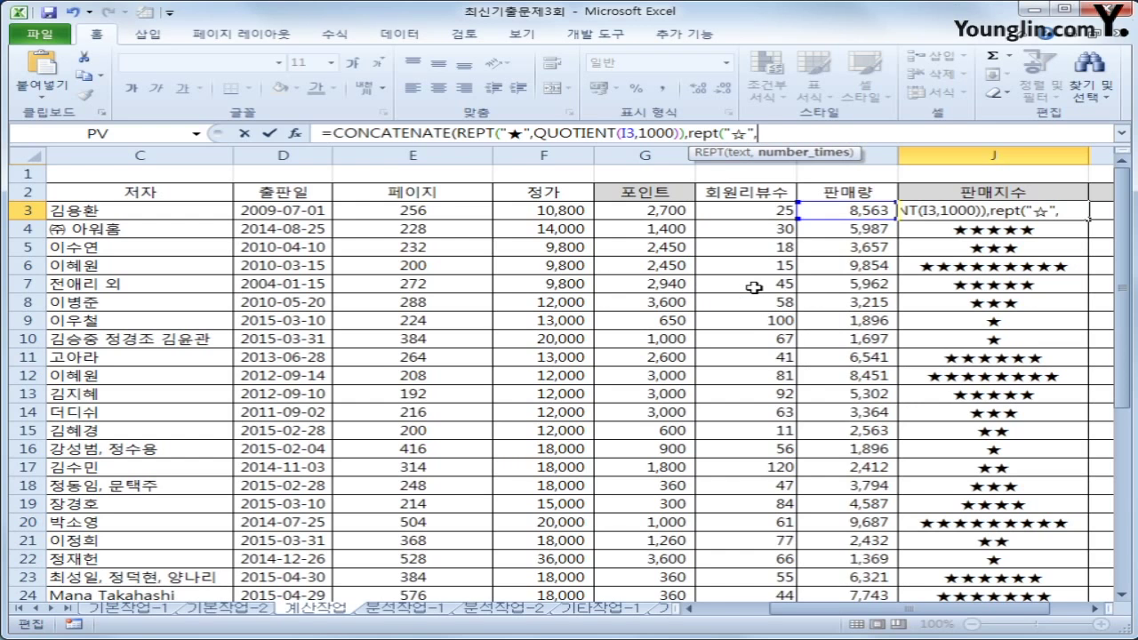
type("10-")
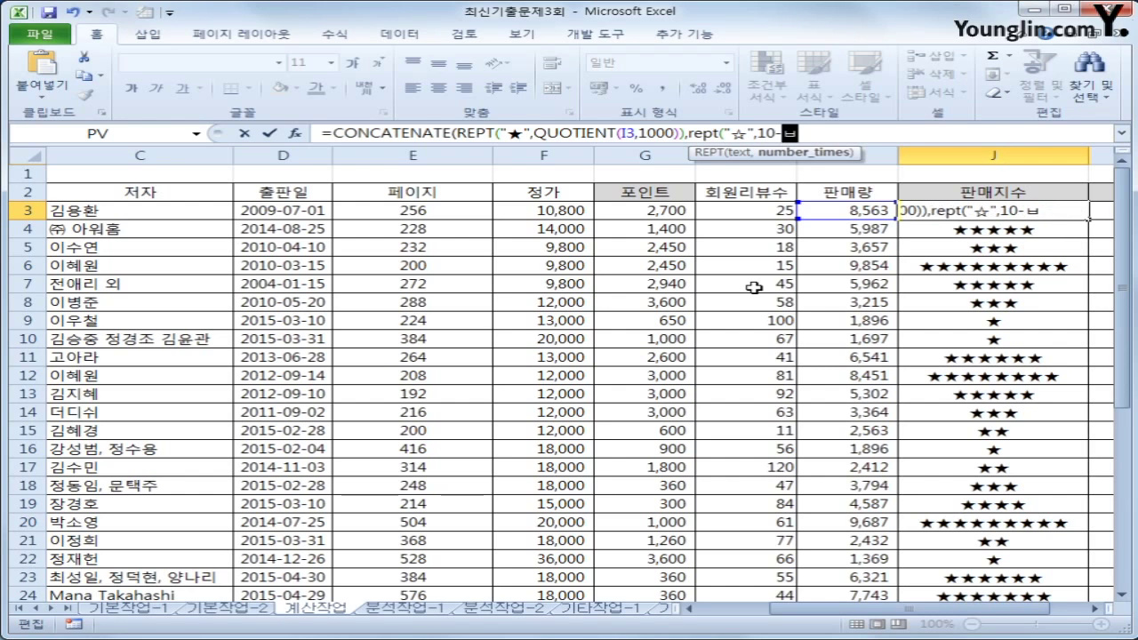
type("qu")
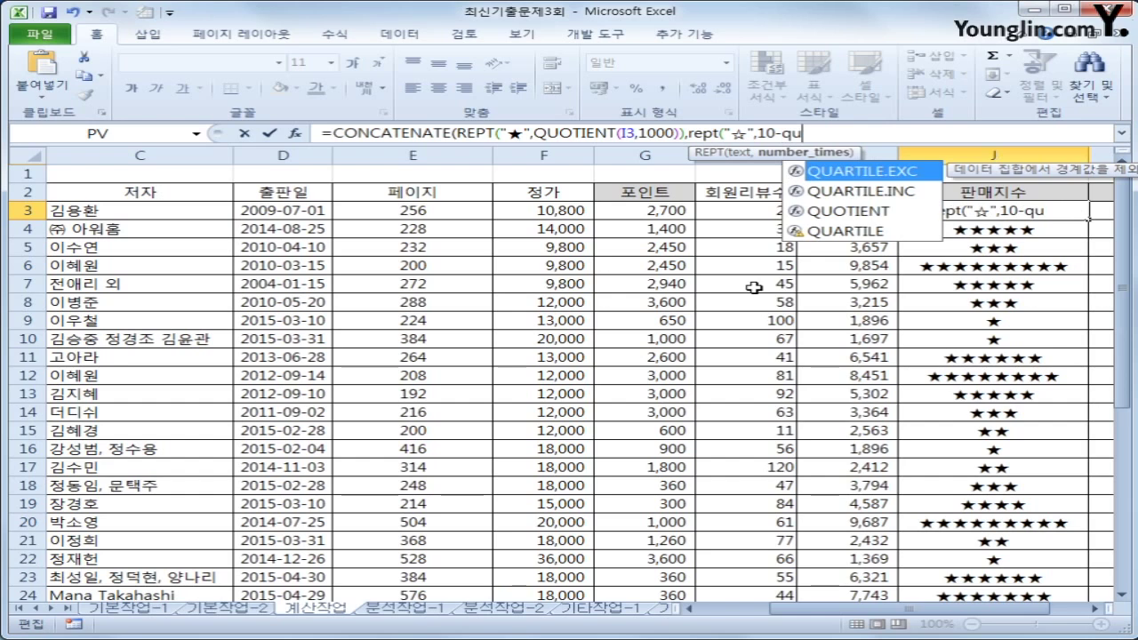
key("Down")
key("Down")
key("Tab")
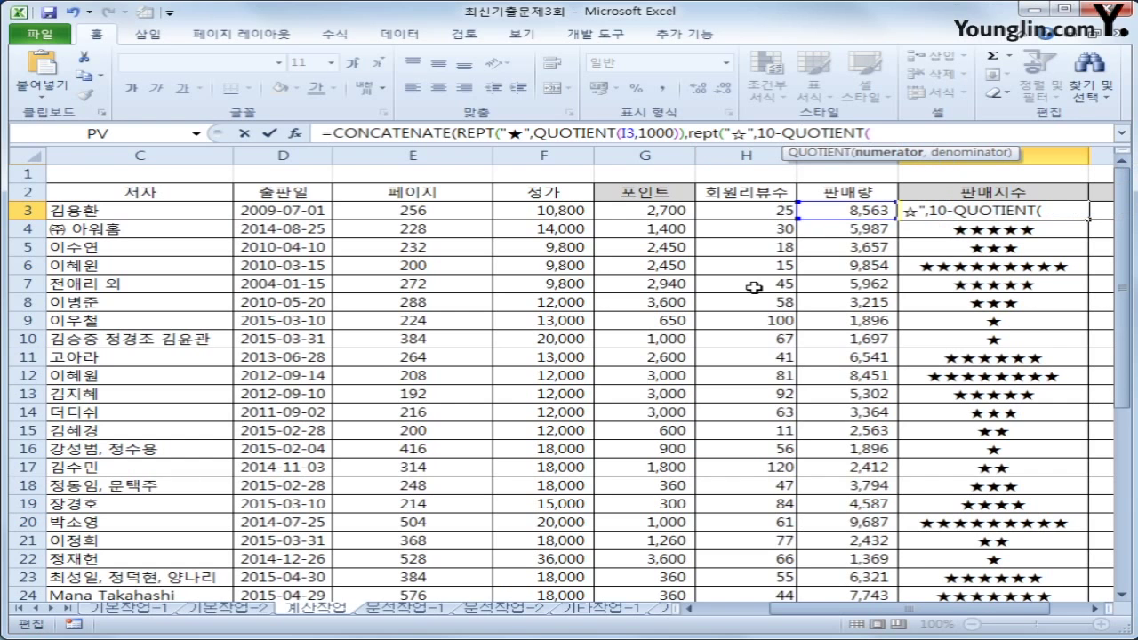
left_click(855, 211)
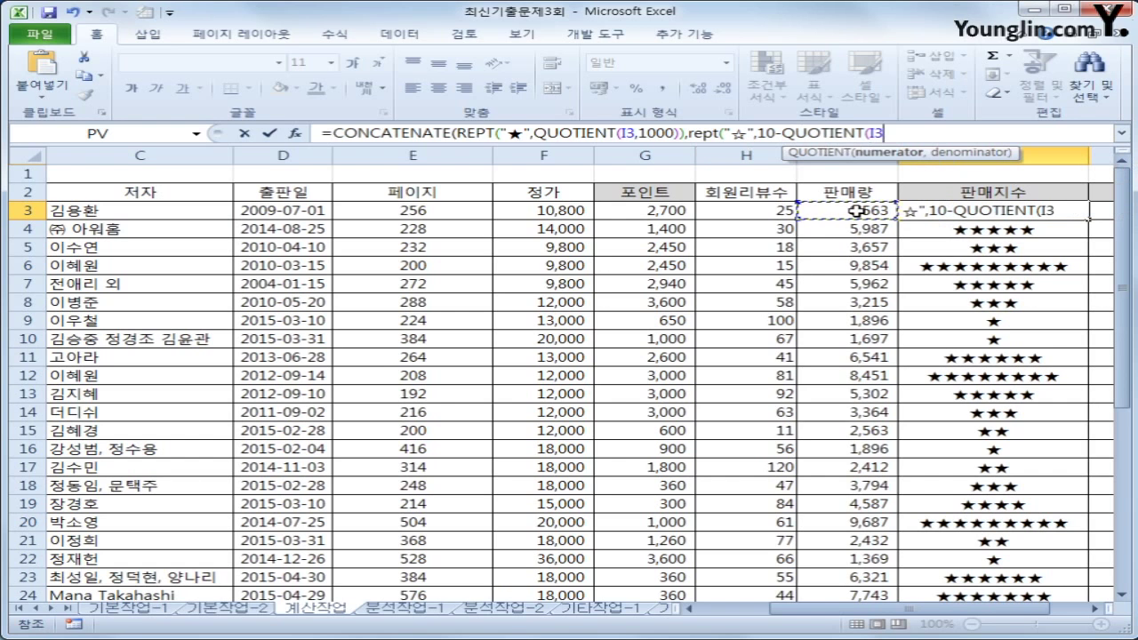
type(",10")
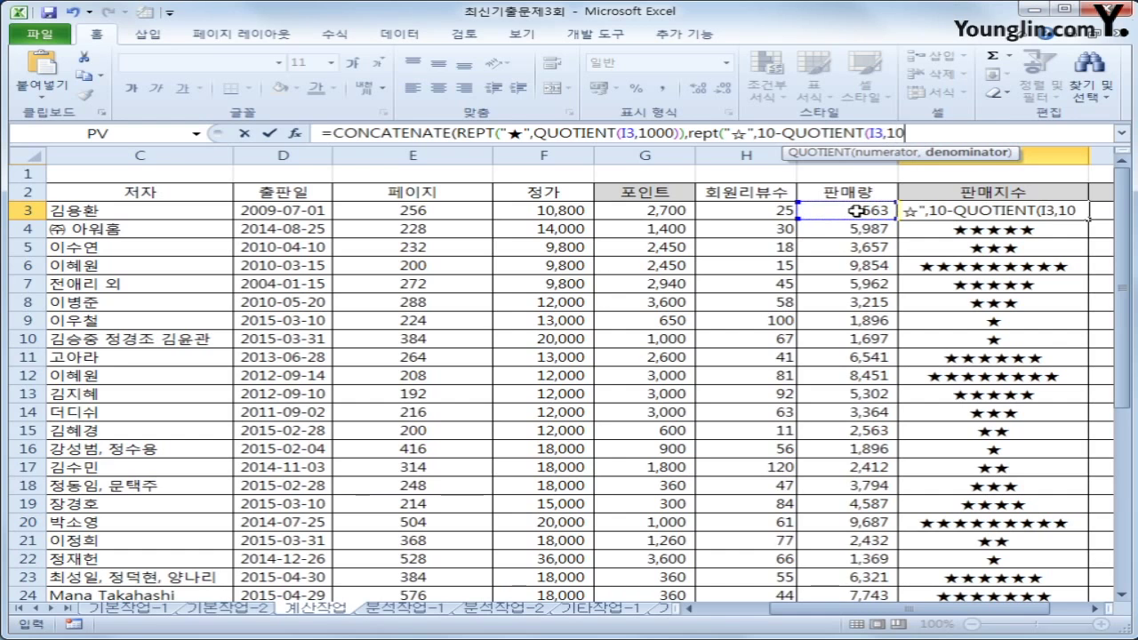
type("00)")
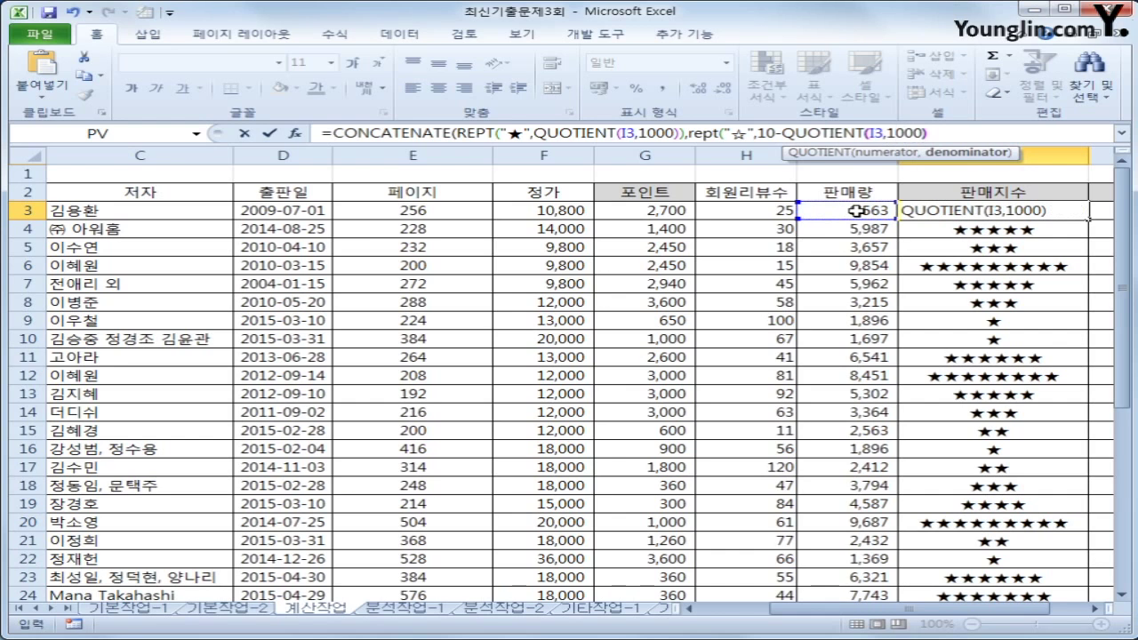
type(")")
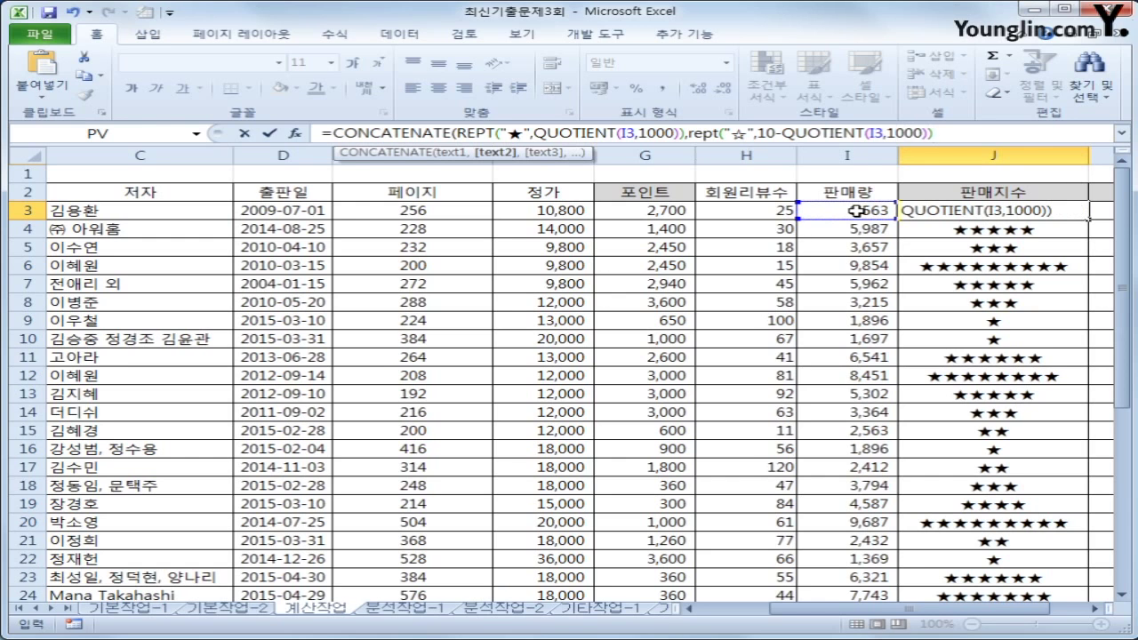
type(")")
key("Return")
key("Up")
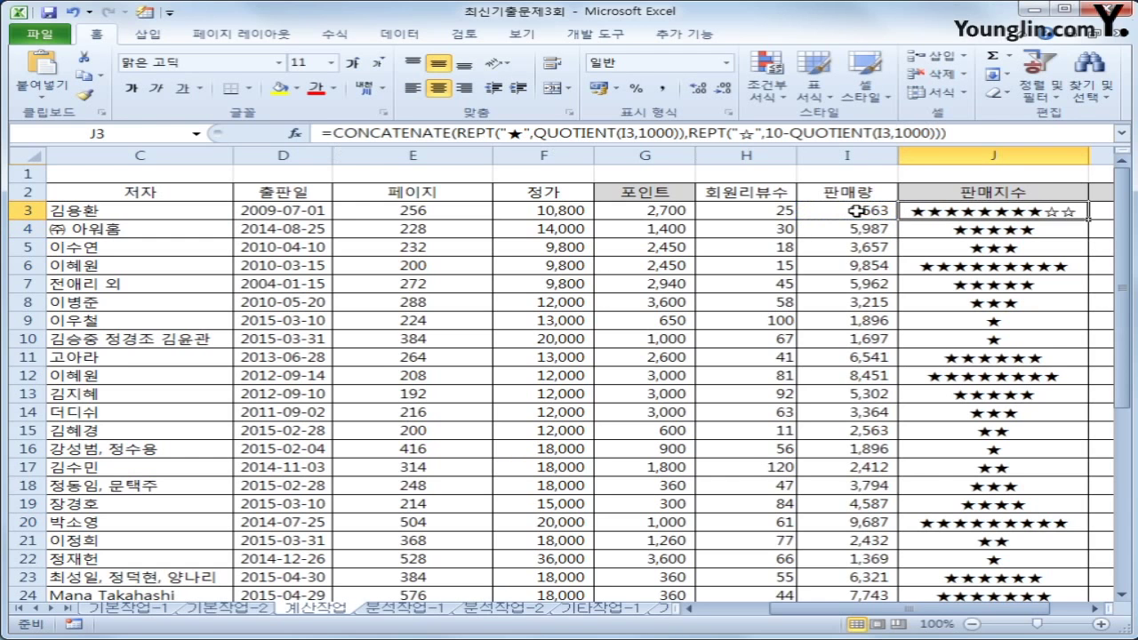
Fill the J3 star formula down the 판매지수 column and verify it in J9
double_click(1088, 218)
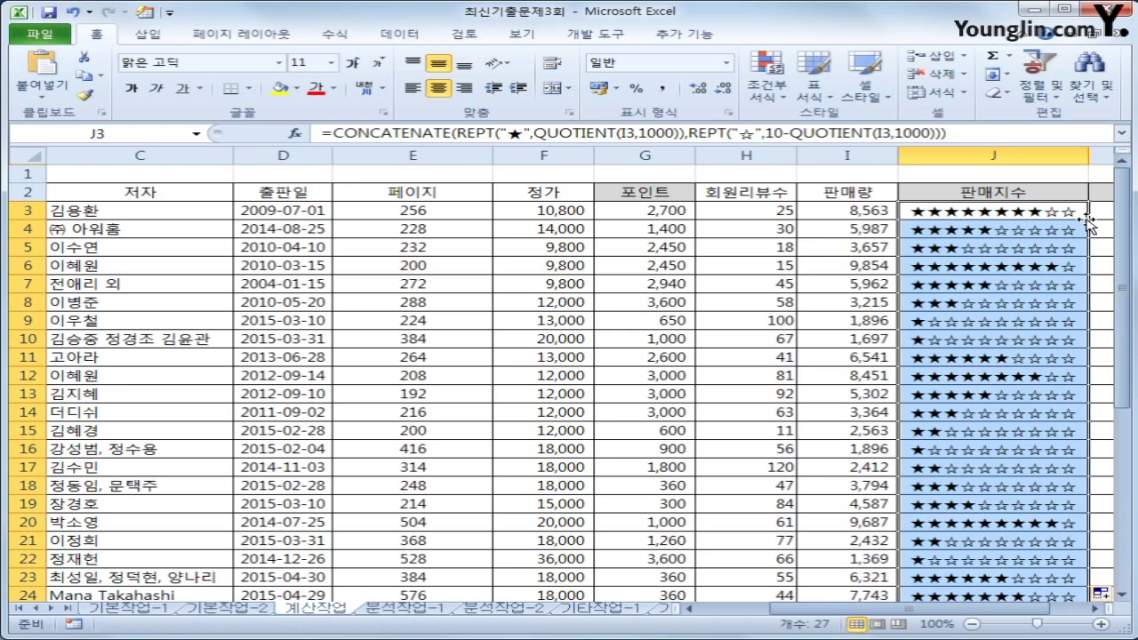
scroll(1075, 501, "down", 1)
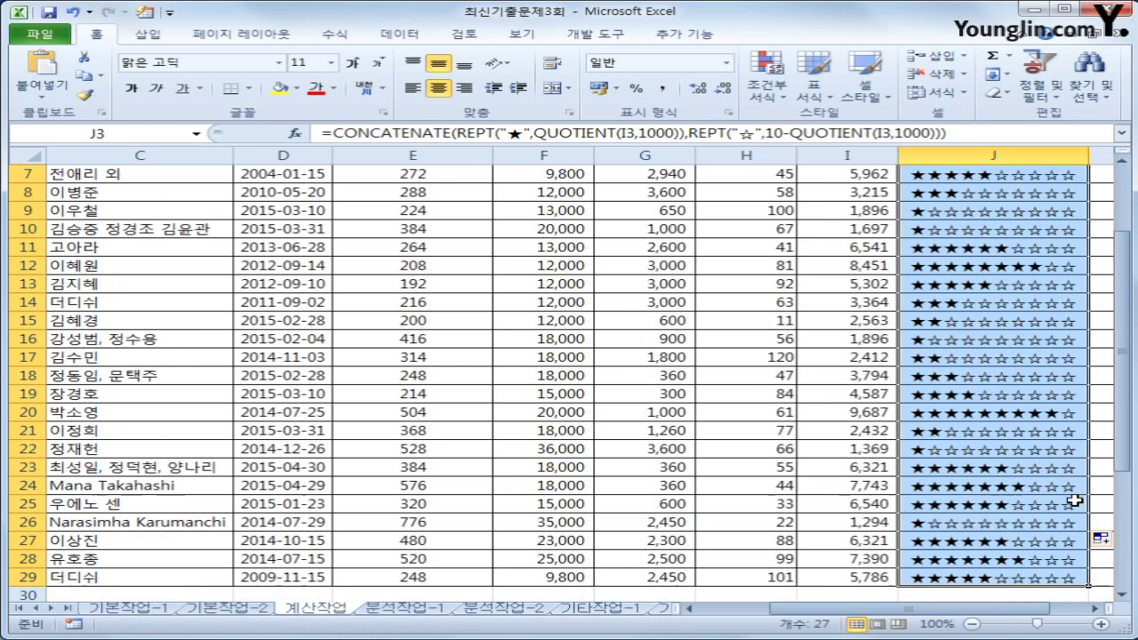
scroll(1075, 501, "up", 2)
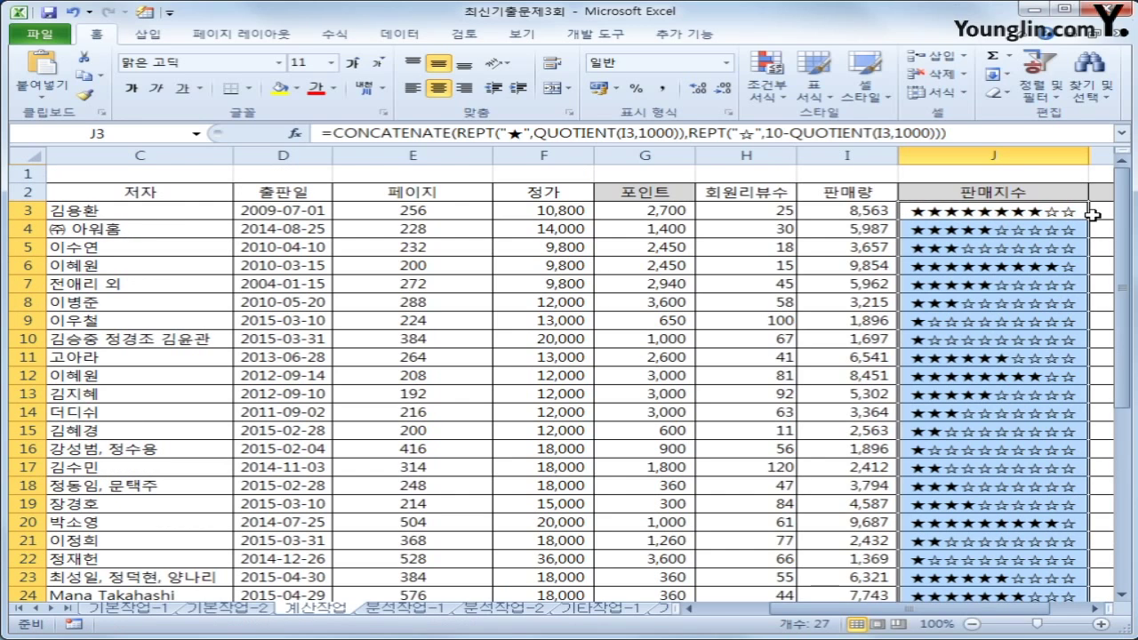
left_click(1040, 324)
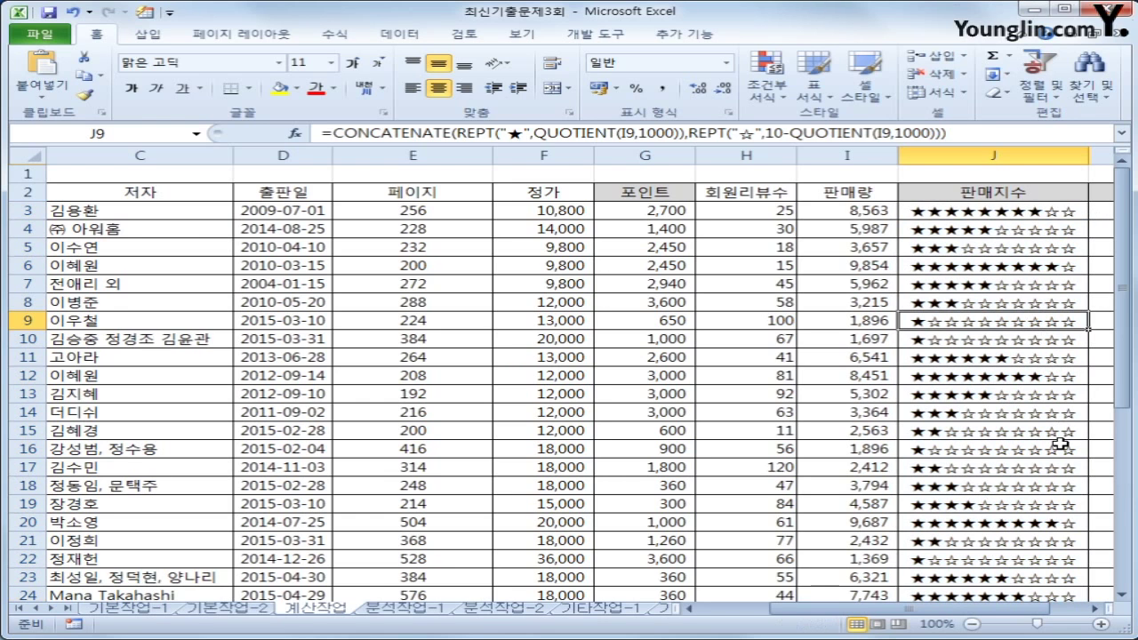
left_click(1083, 212)
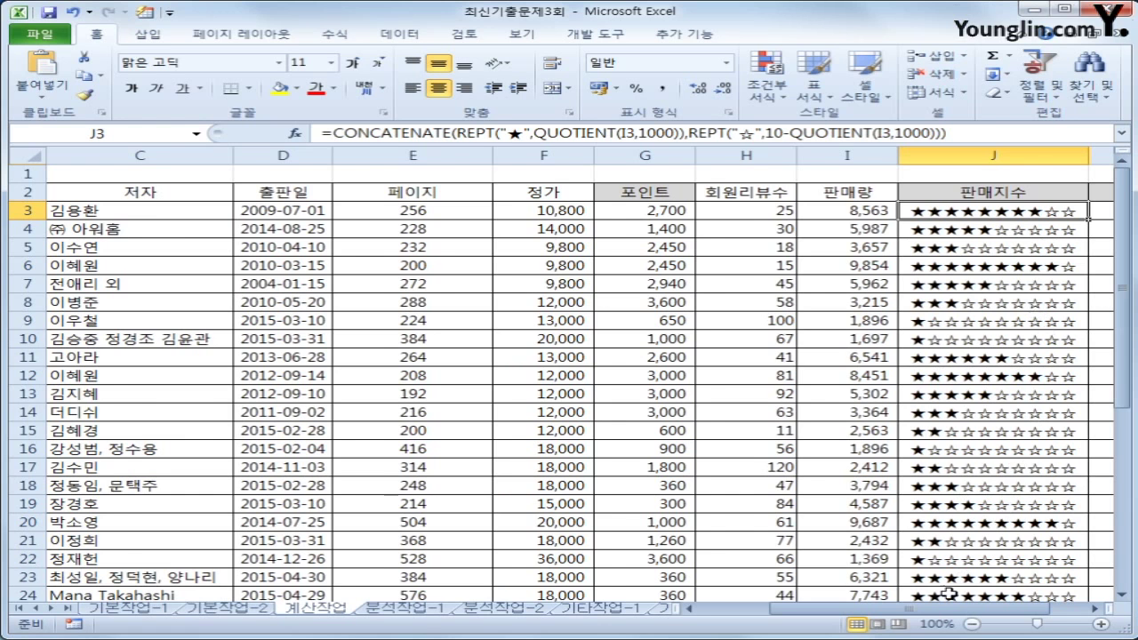
left_click(1096, 609)
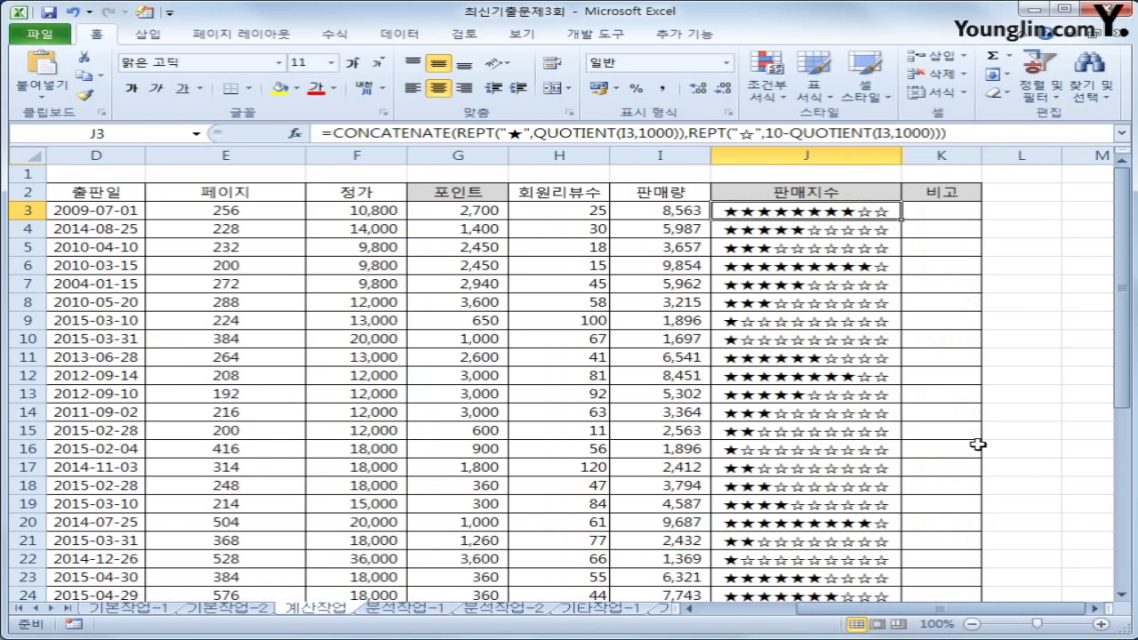
Open the Visual Basic editor from the Developer tab and insert a new module
left_click(946, 214)
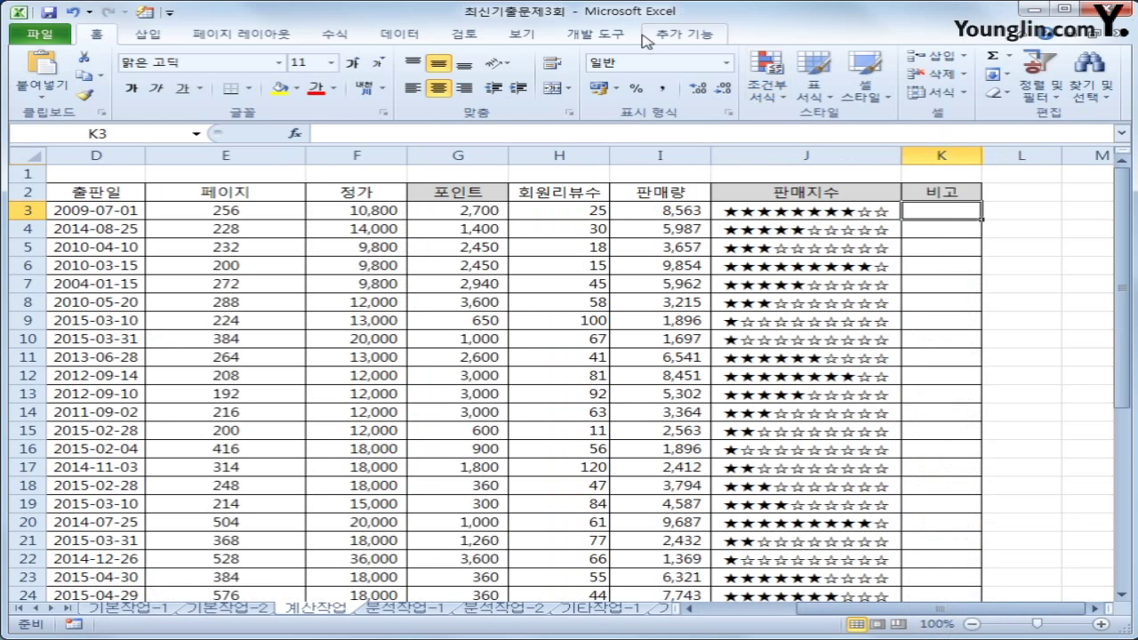
left_click(589, 36)
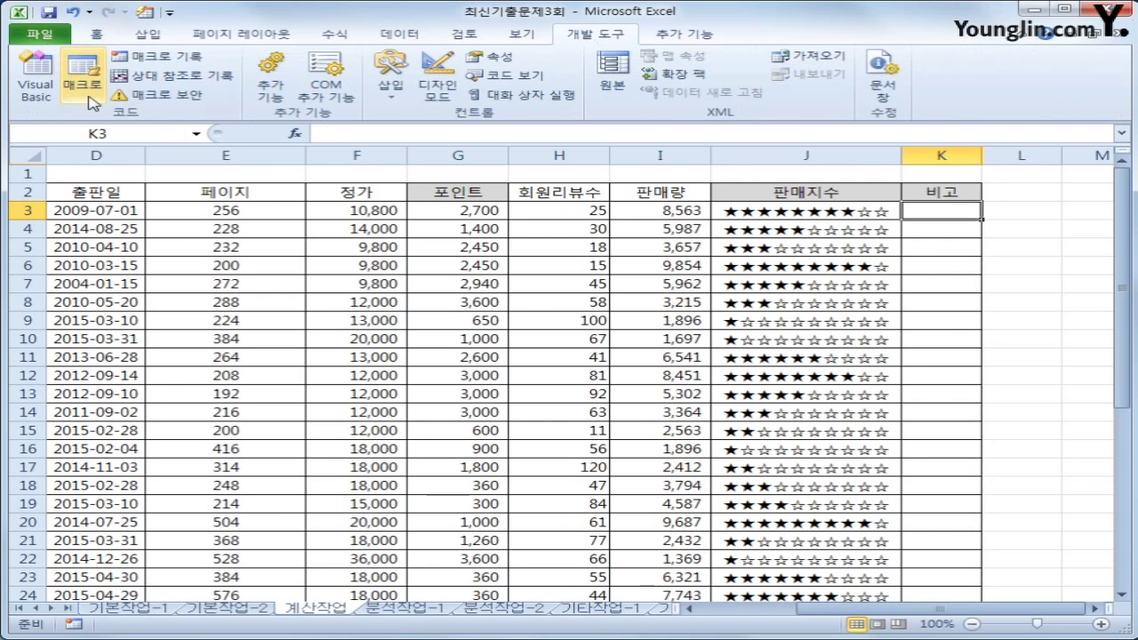
left_click(36, 76)
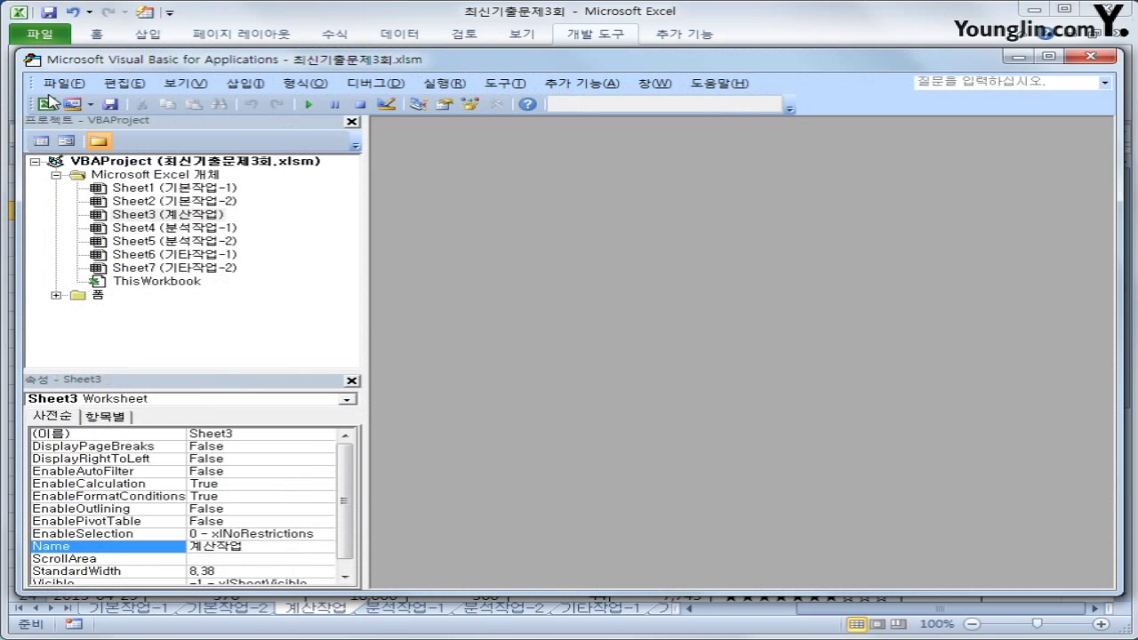
left_click(245, 83)
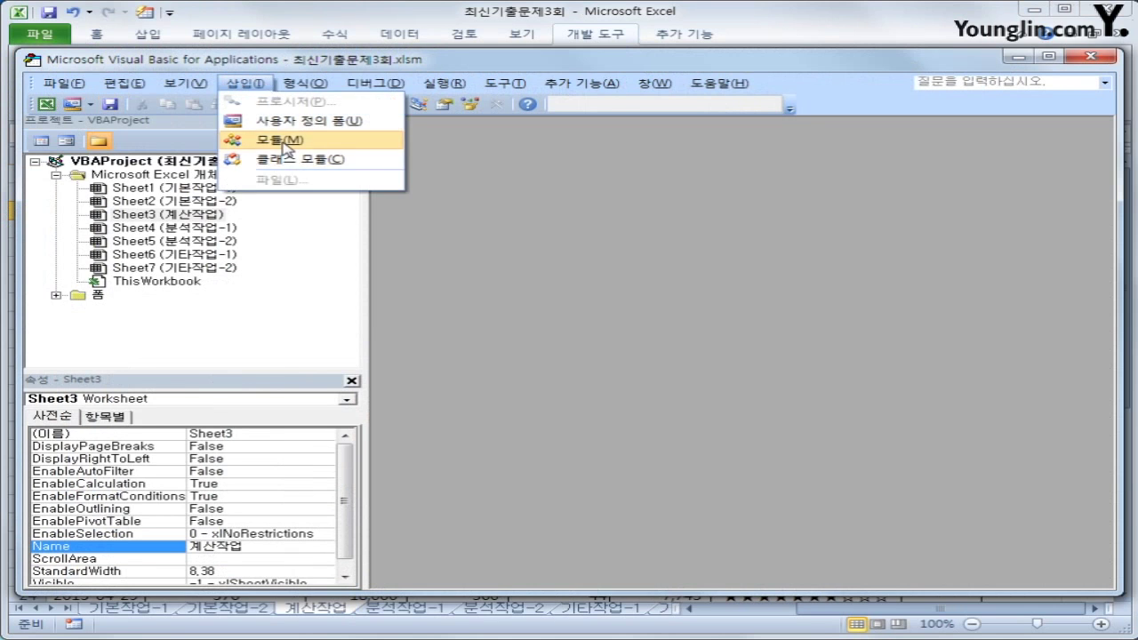
left_click(283, 140)
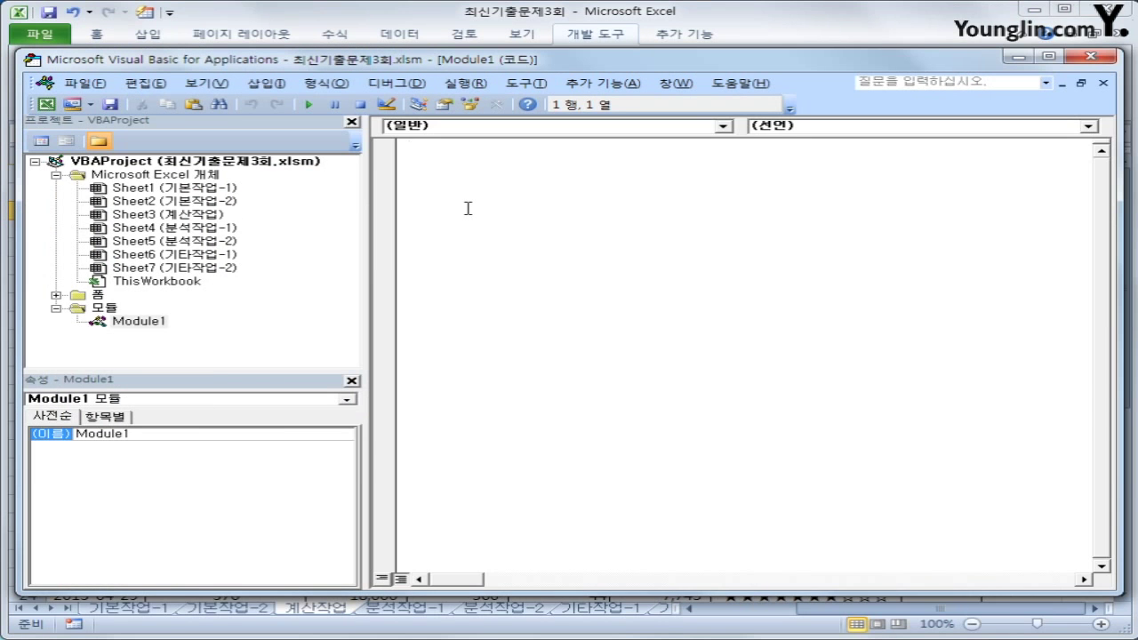
Declare Public Function fn비고(회원리뷰수, 판매량) in Module1
type("public function fn")
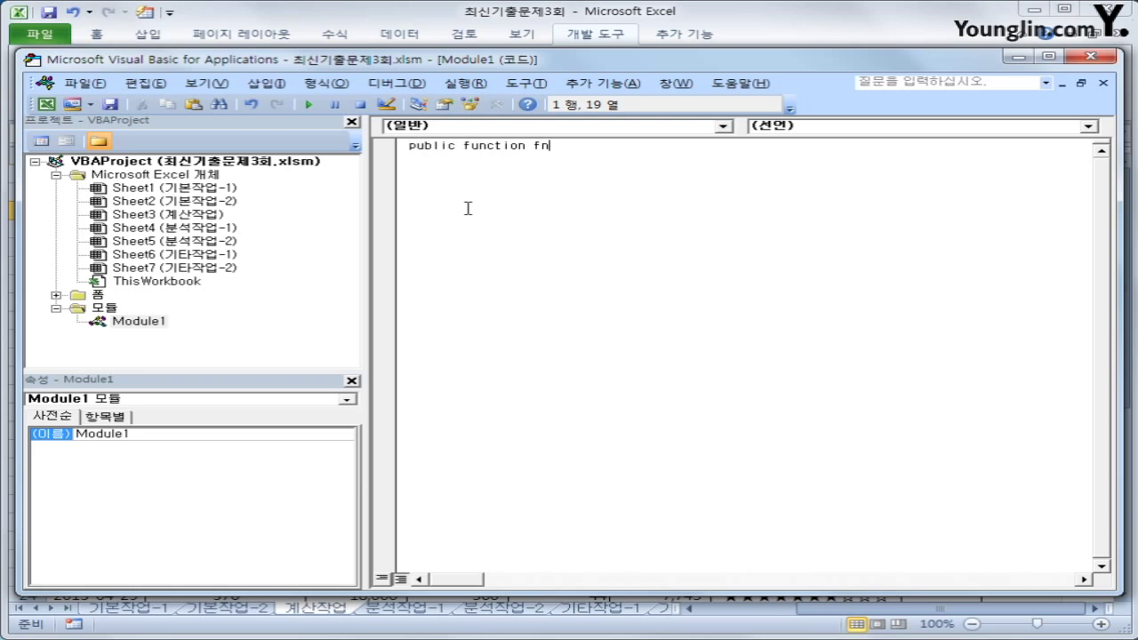
type("비고(")
type("회원")
type("ㅂ번호")
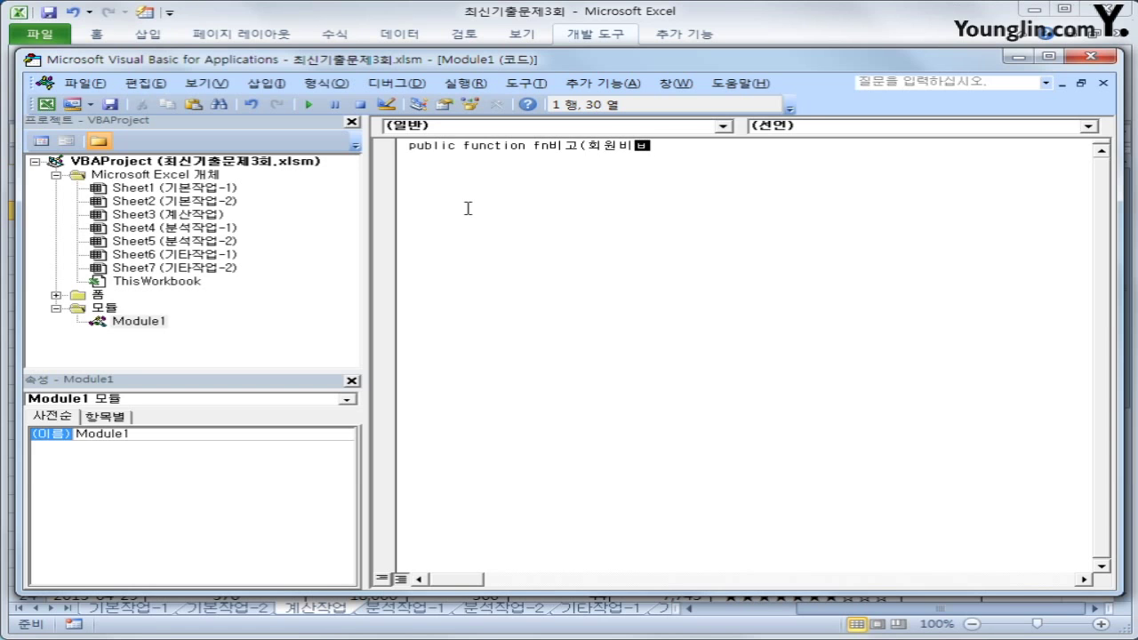
key("BackSpace")
key("BackSpace")
type("ㄹ리뷰수, 판매량)")
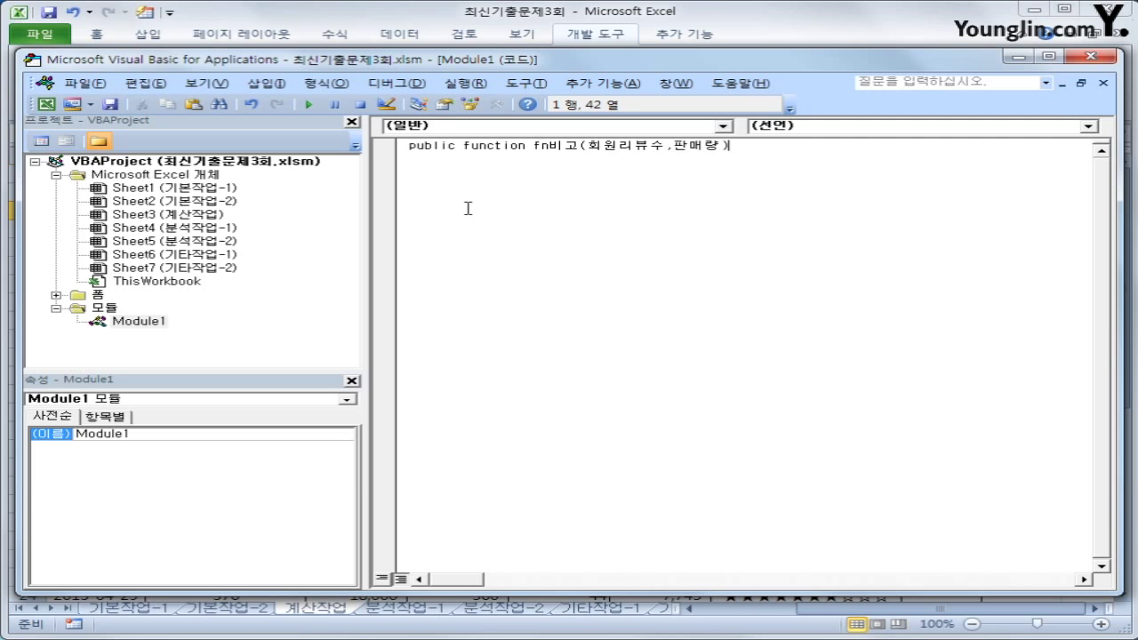
key("Return")
key("Return")
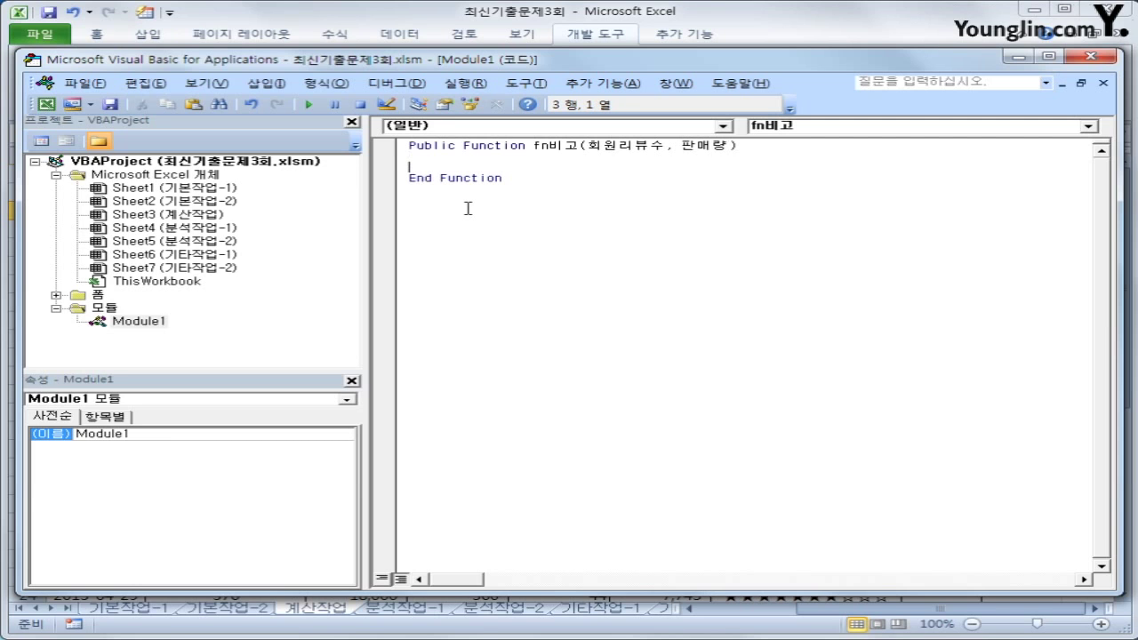
Add an If returning "추천" when 회원리뷰수 >= 80 and 판매량 >= 6000
key("Up")
key("Down")
key("Tab")
type("if 회원리뷰수")
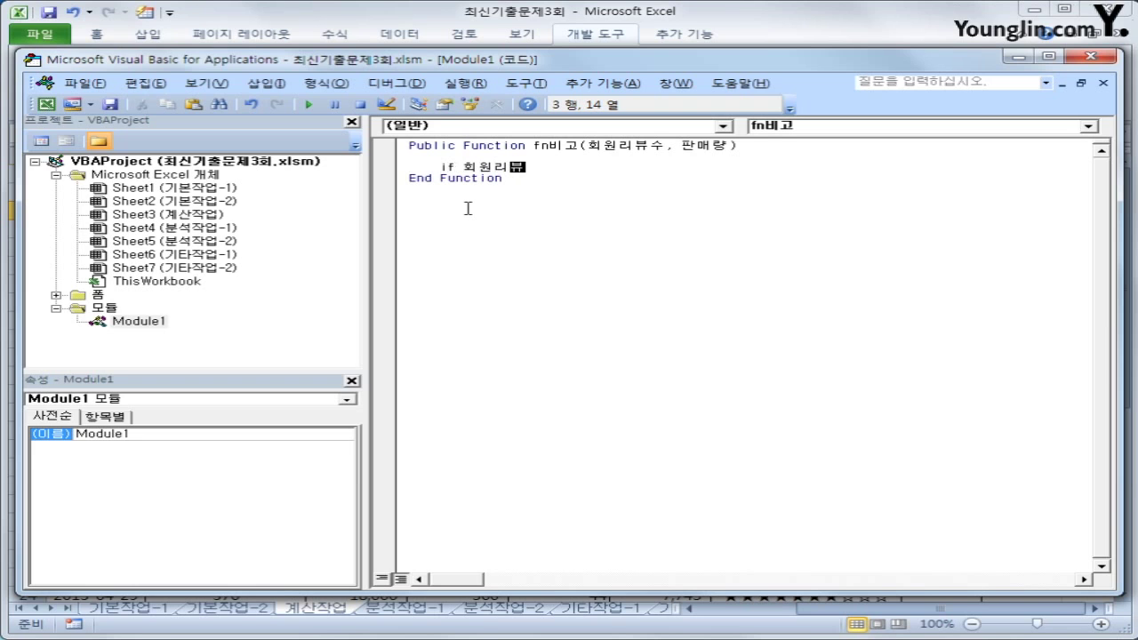
type(">=80 ")
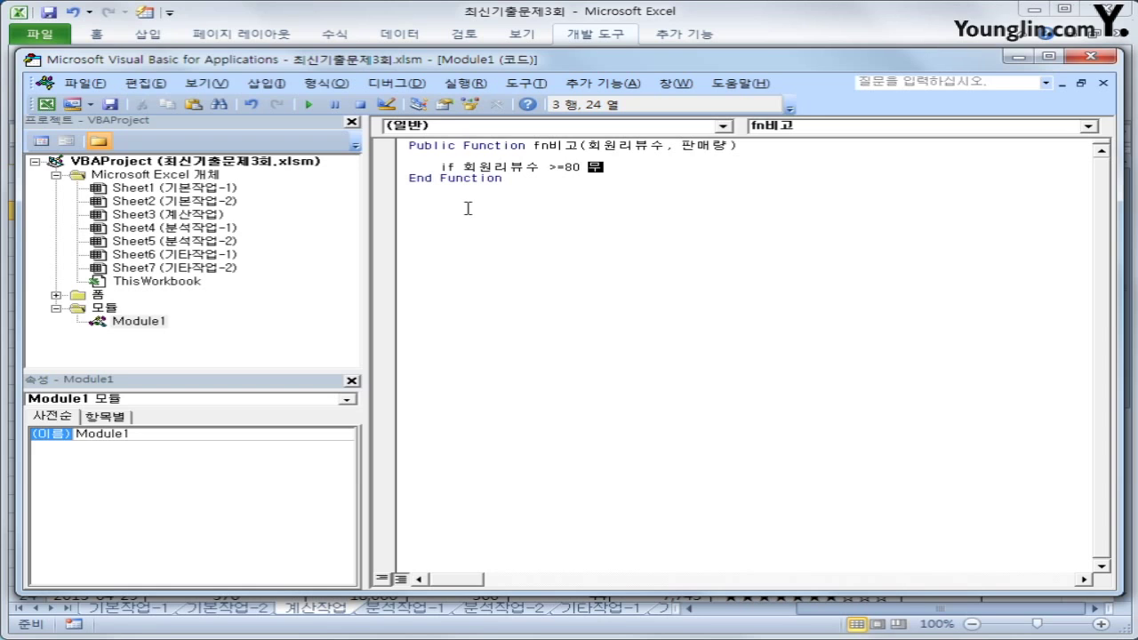
type("and 판매량 ")
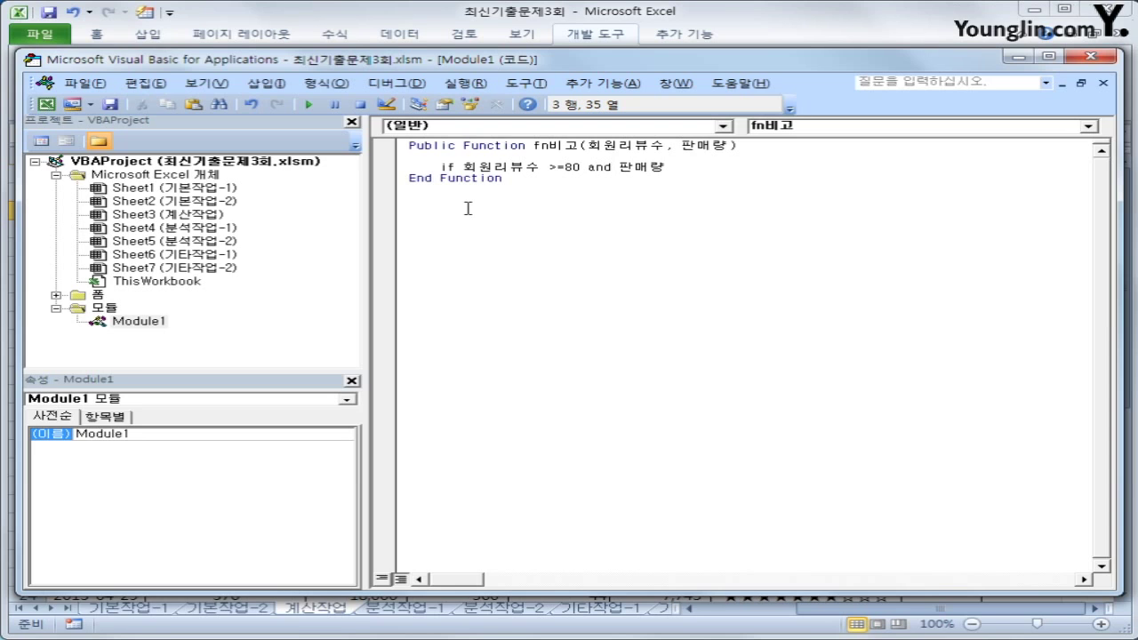
type(">")
type(">=6000 then")
key("Return")
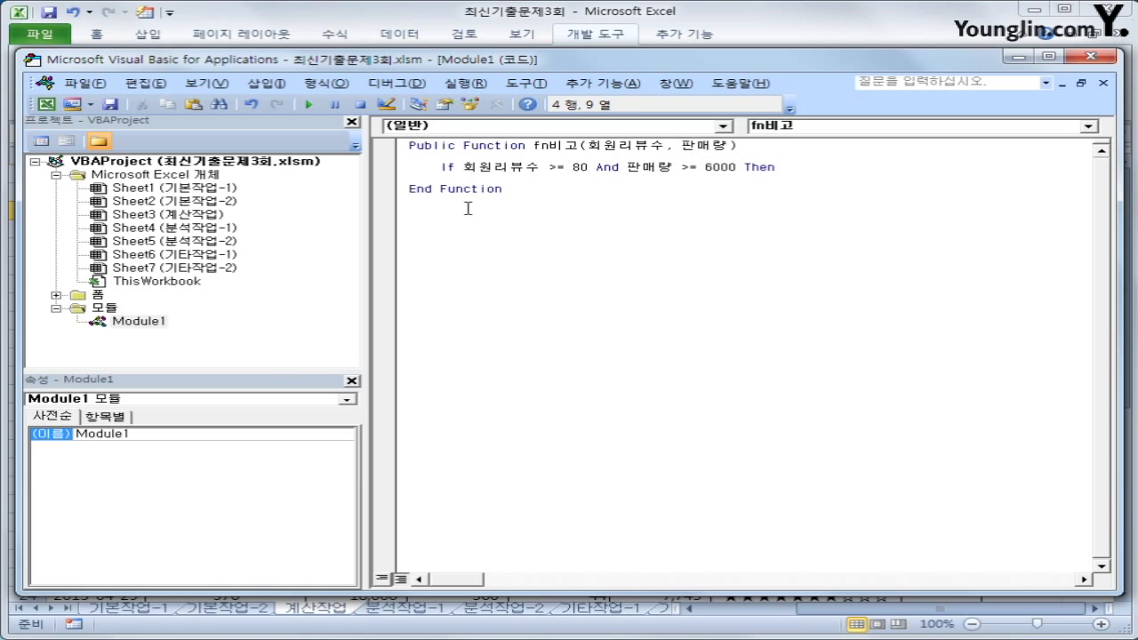
type("fn")
type("비고 =\"")
type("cn")
key("BackSpace")
key("BackSpace")
type("초")
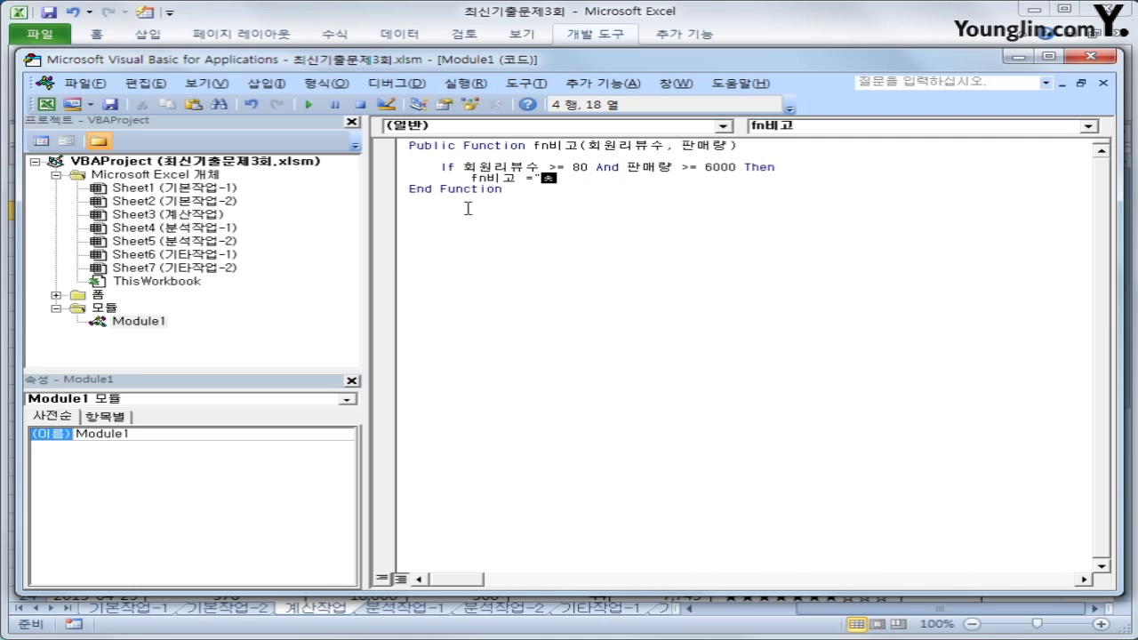
type("천\"")
key("Return")
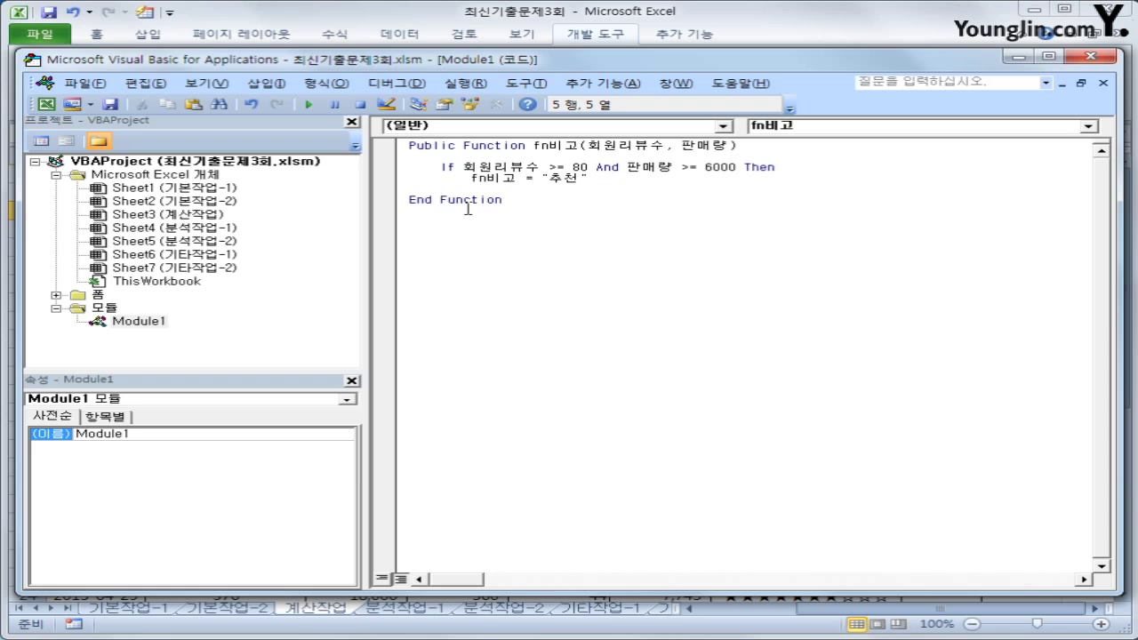
Add an ElseIf returning "관심도서" when 회원리뷰수 >= 80
type("ㄷ")
key("BackSpace")
key("Hangul")
type("elseif 회원리뷰수 ")
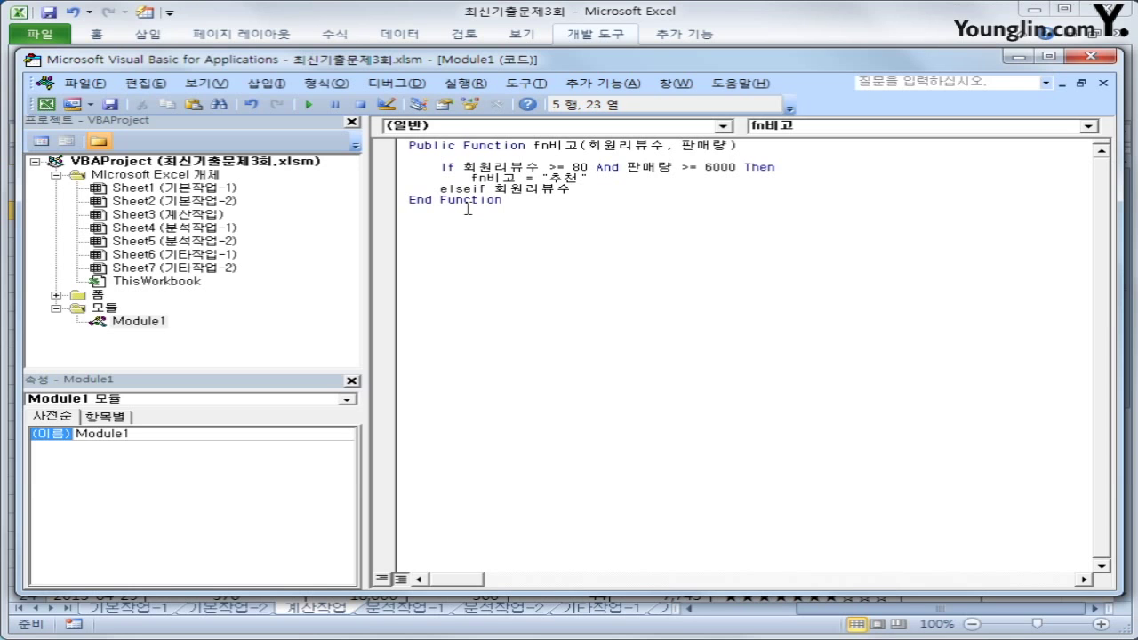
type(">= 80 then")
key("Return")
key("Tab")
type("fn")
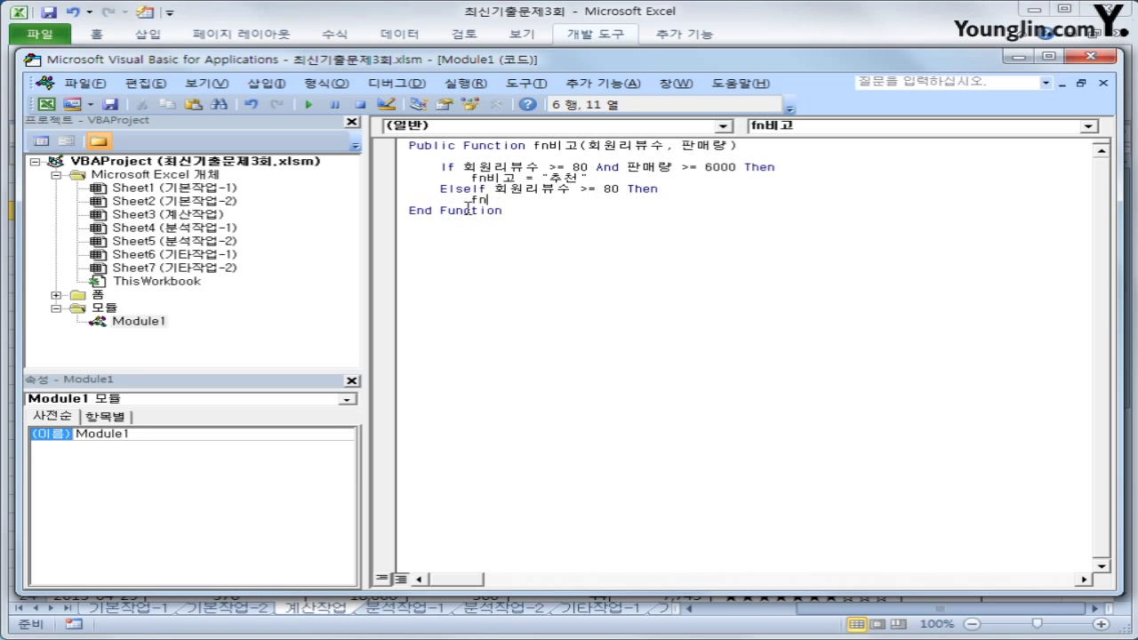
type("비고 = \"관심도서")
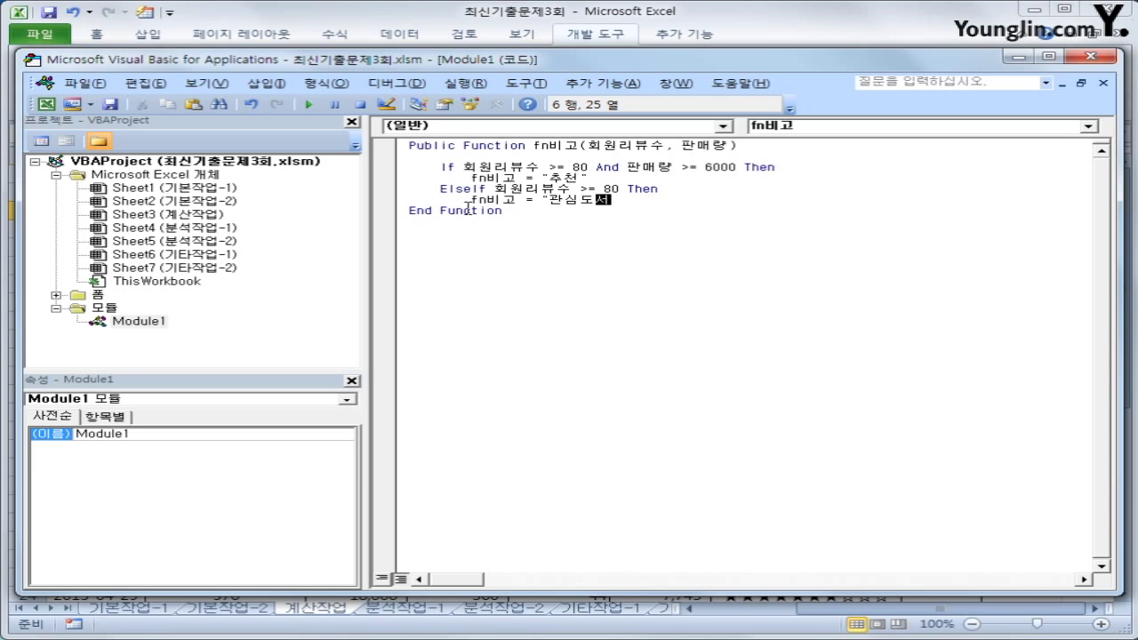
type("\"")
key("Return")
Add an ElseIf returning "인기도서" when 판매량 >= 6000
key("BackSpace")
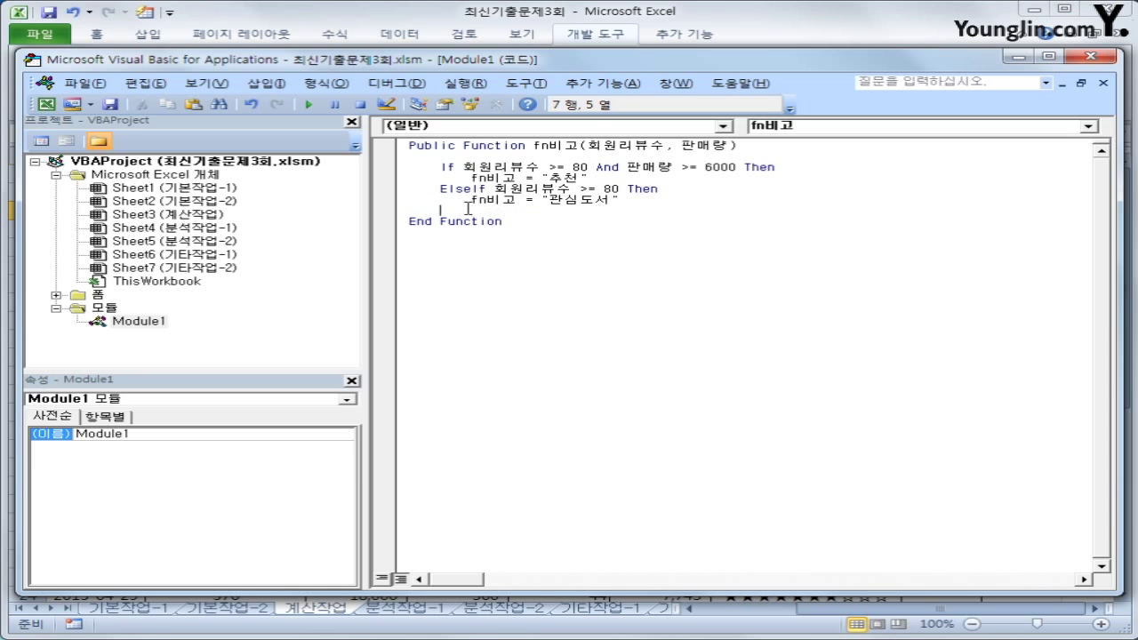
type("elseif")
type("판매량 ")
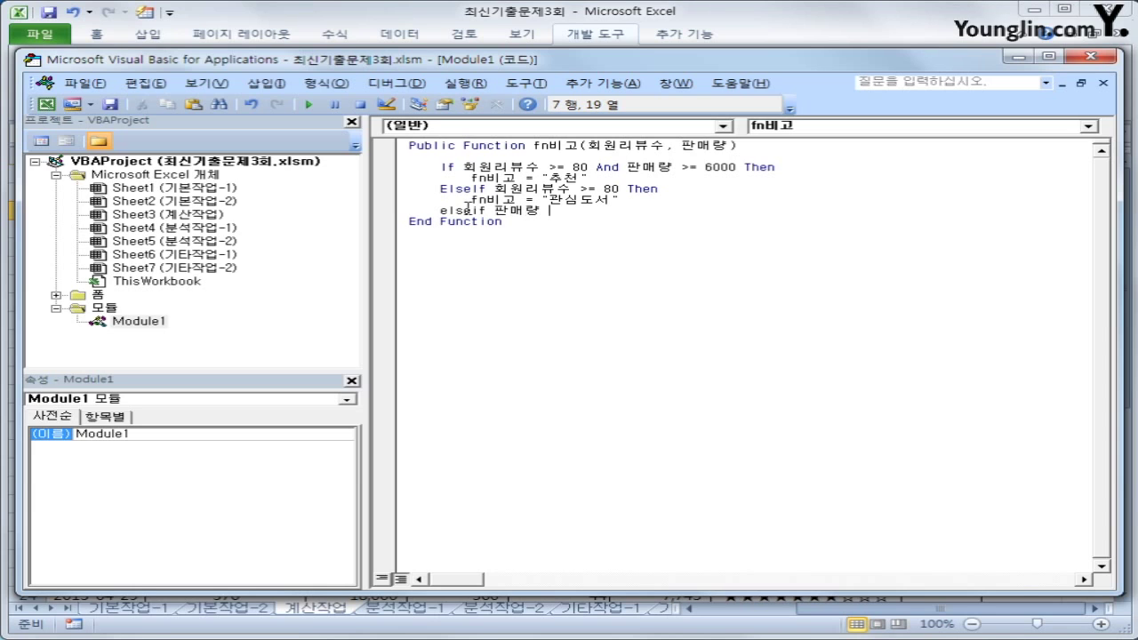
type(">=6000 then")
key("Return")
key("Tab")
type("fn비고 =")
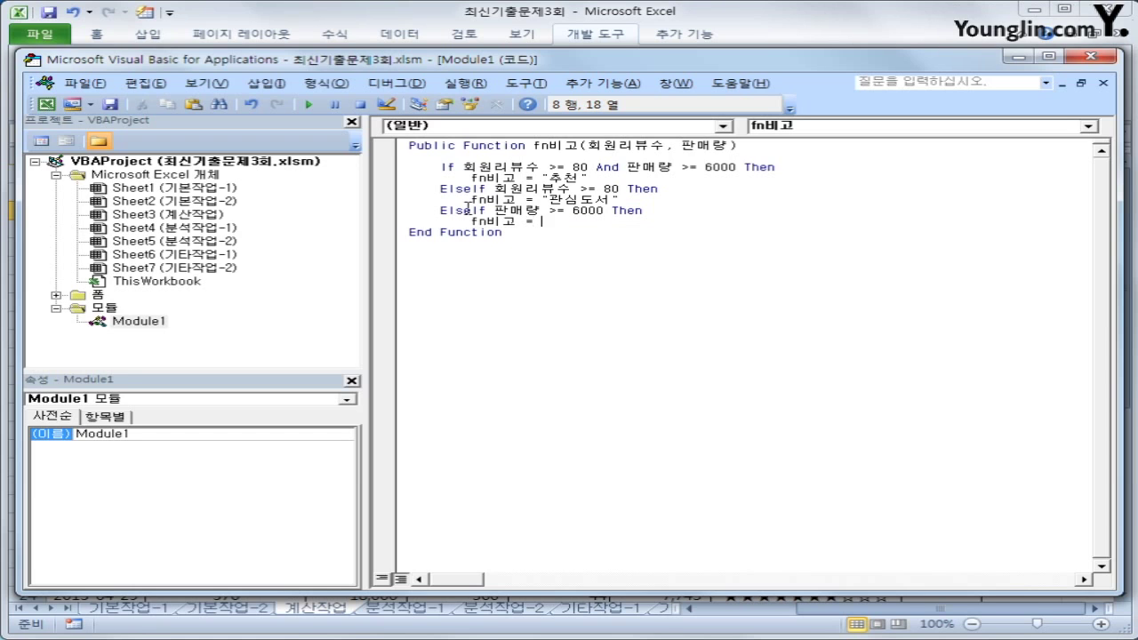
type(" \"인기도서\"")
key("Return")
Add an Else returning an empty string and close the block with End If
key("BackSpace")
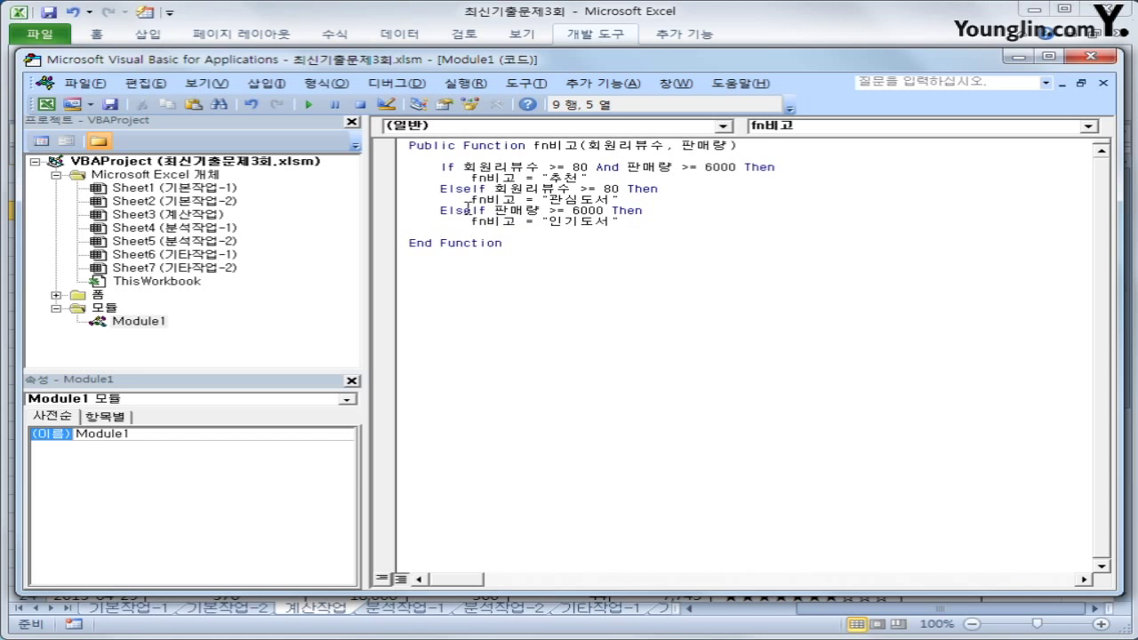
type("Else")
key("Return")
key("Tab")
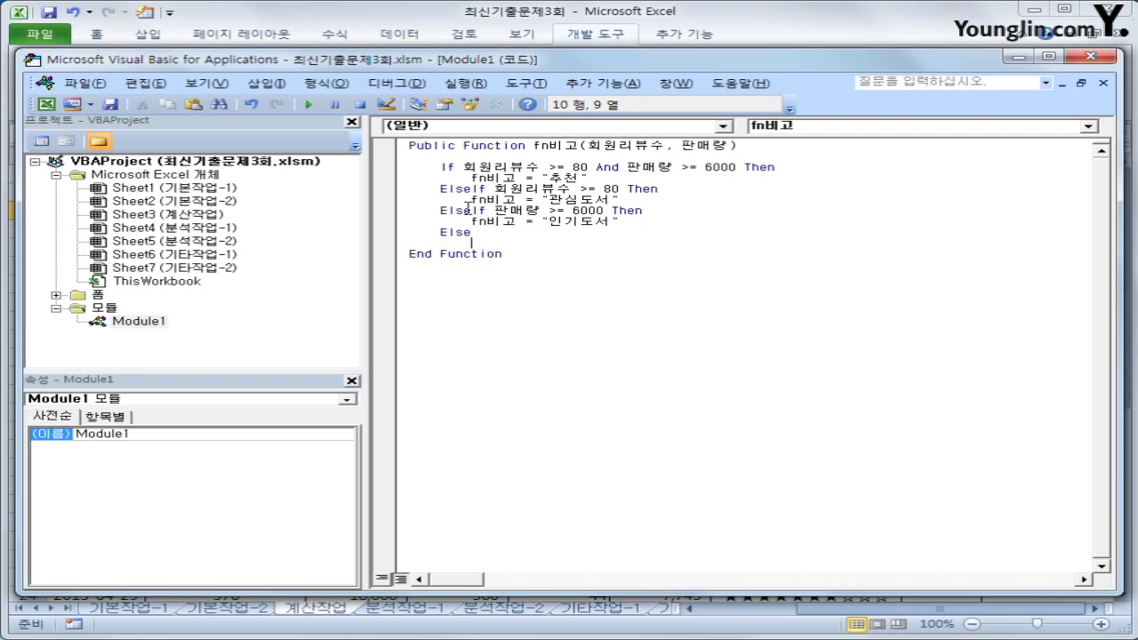
type("fn비고 =\"\"")
key("Return")
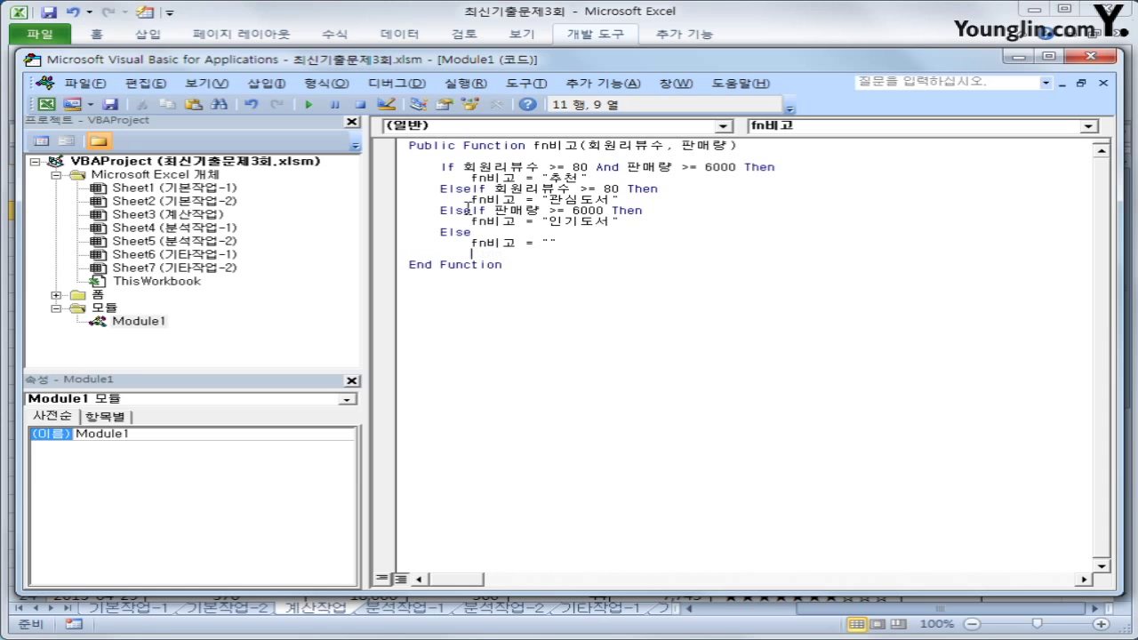
key("BackSpace")
type("end if")
key("Return")
key("Up")
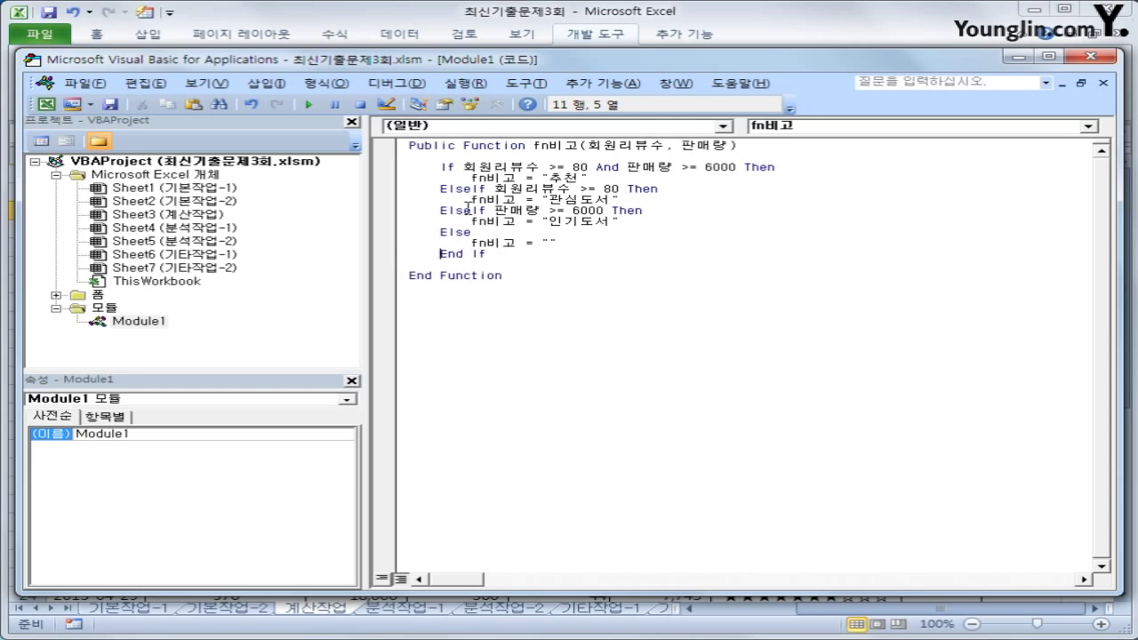
key("End")
Back in Excel, enter =fn비고(H3,I3) in K3 via the User Defined functions
left_click(1090, 56)
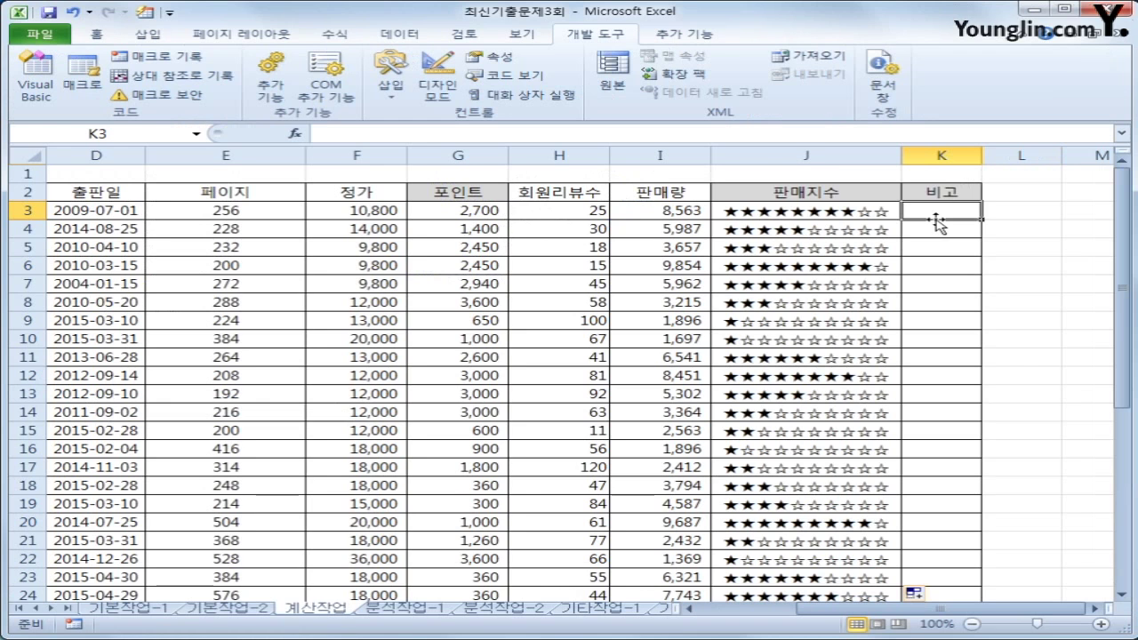
left_click(296, 134)
left_click(589, 349)
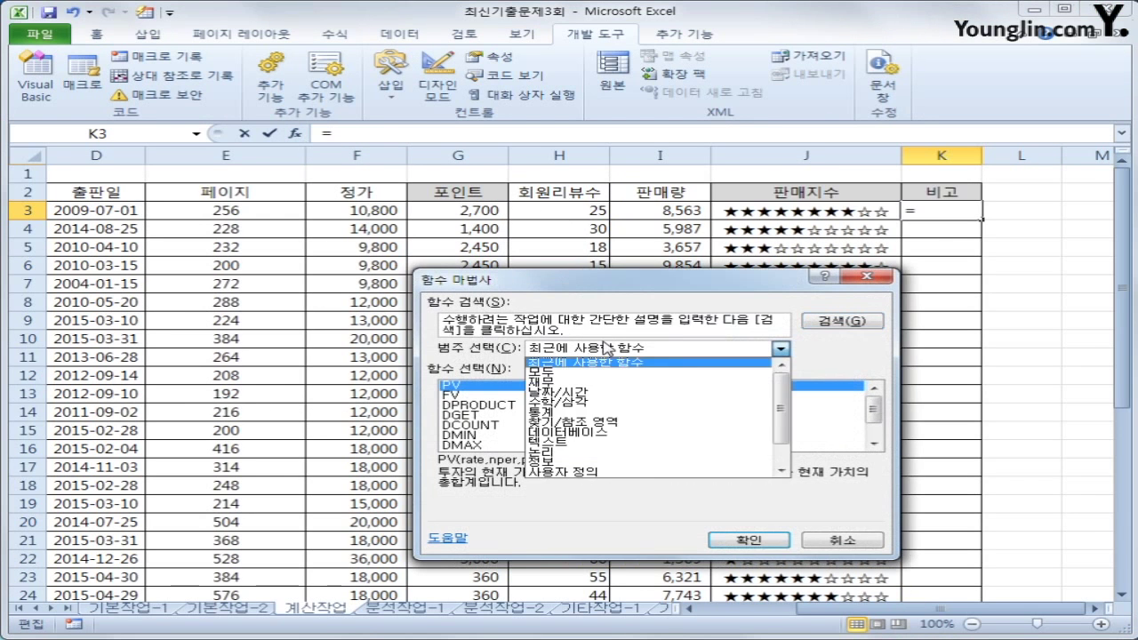
left_click(623, 472)
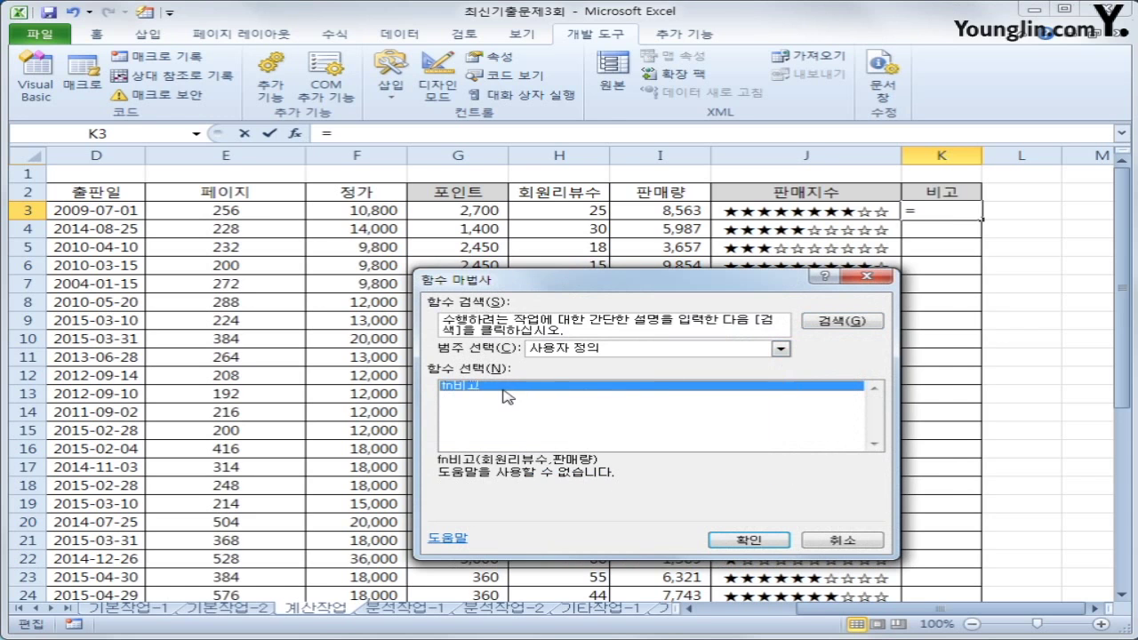
left_click(749, 541)
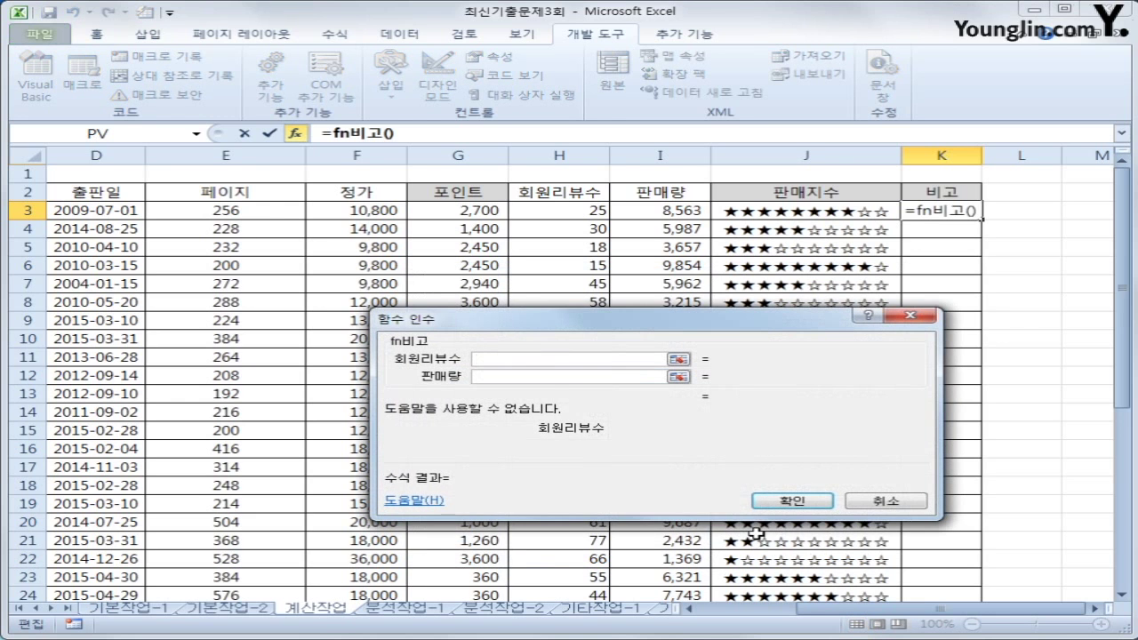
left_click(543, 211)
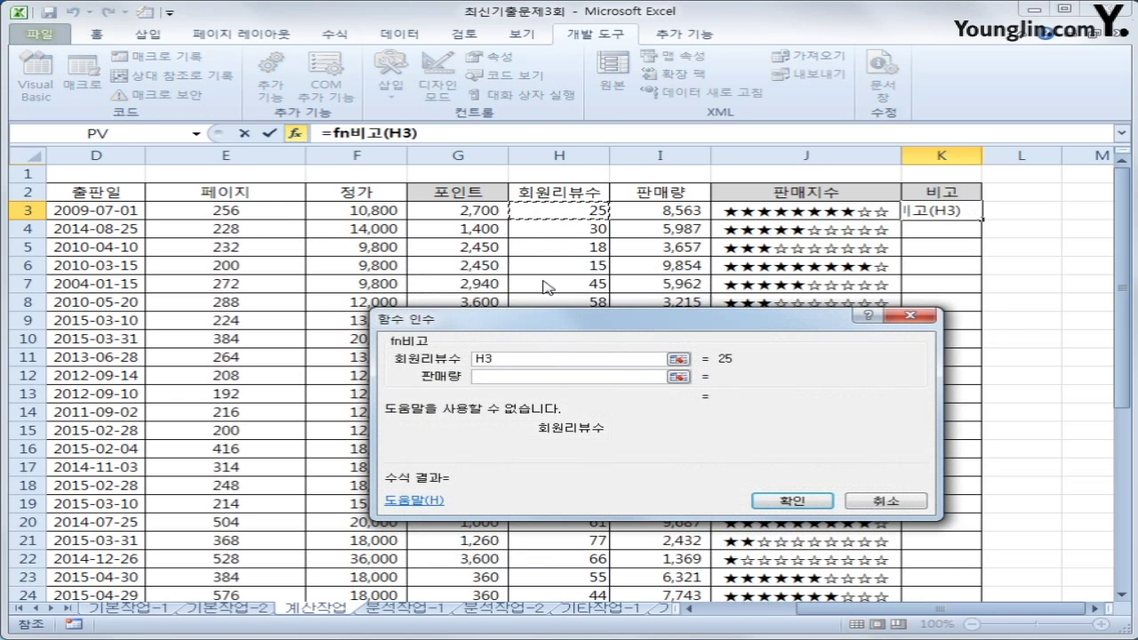
left_click(548, 377)
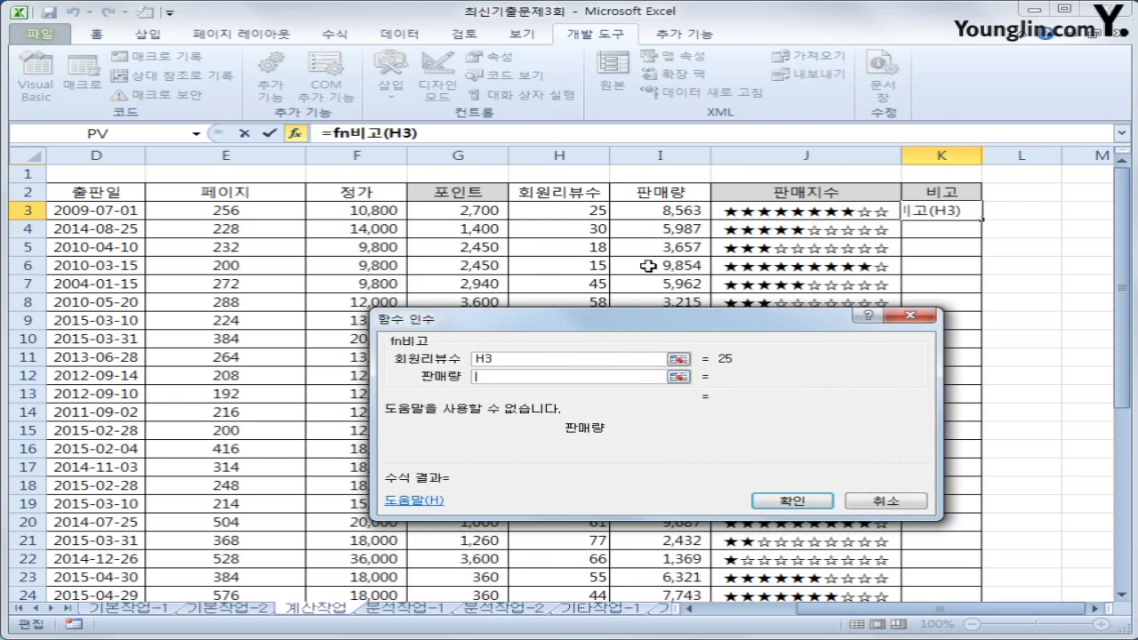
left_click(664, 215)
left_click(820, 503)
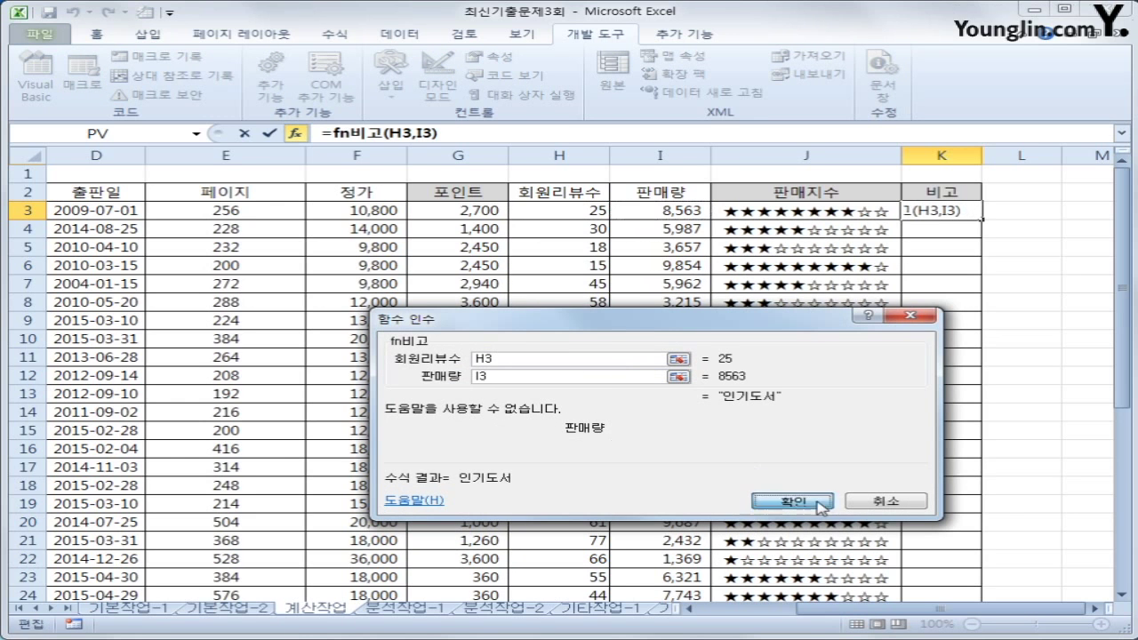
Fill the fn비고 formula down the 비고 column to row 29
double_click(981, 219)
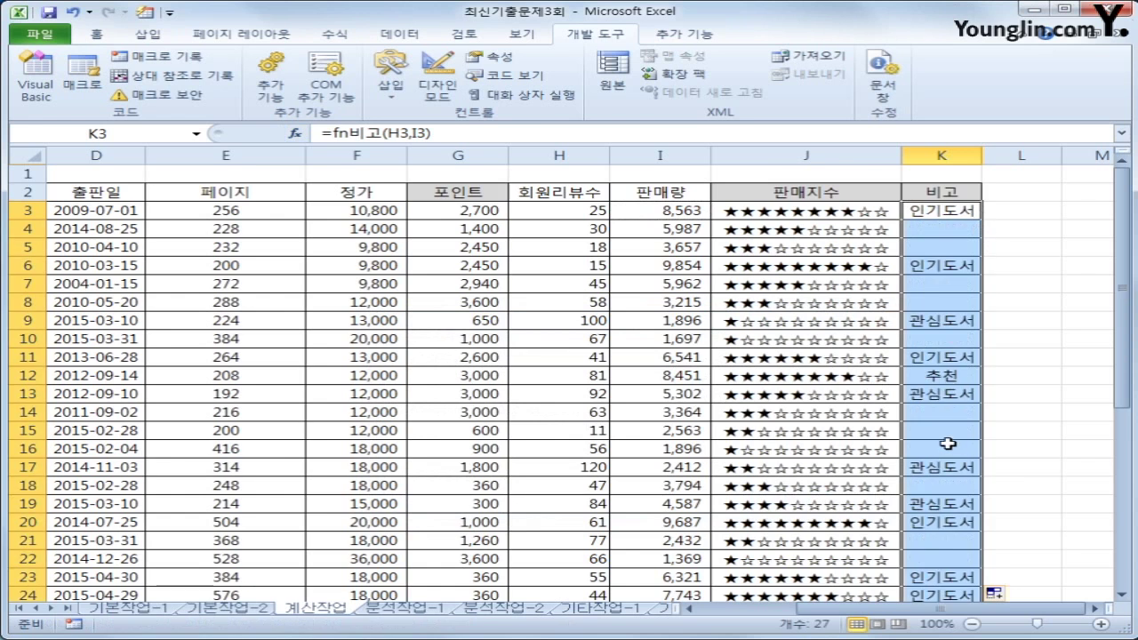
scroll(948, 444, "down", 4)
scroll(949, 447, "up", 4)
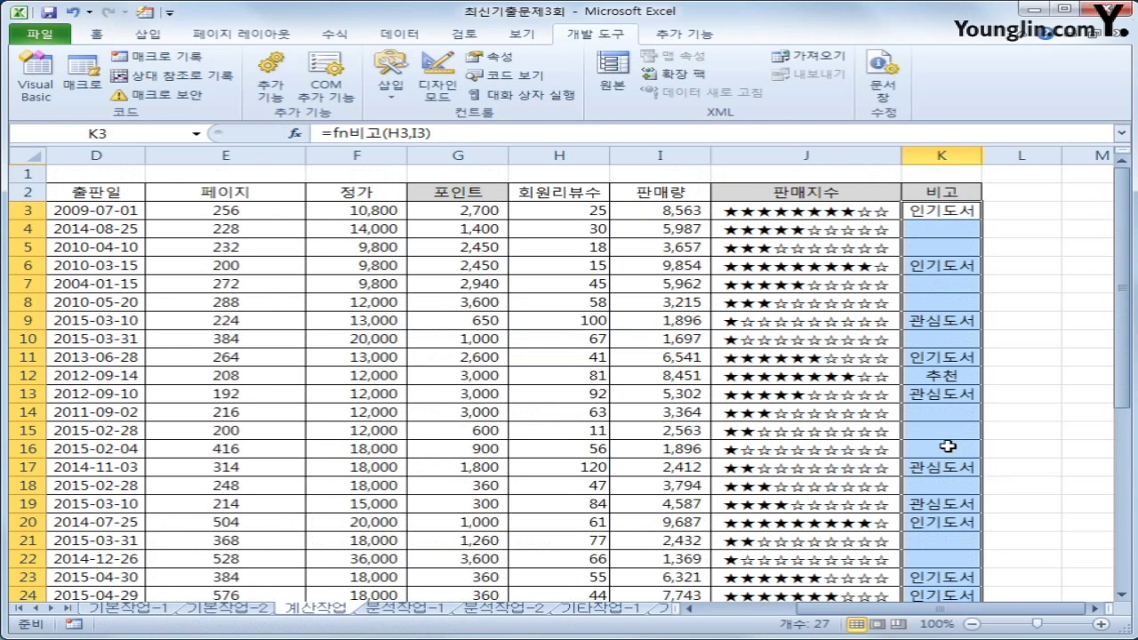
left_click(941, 214)
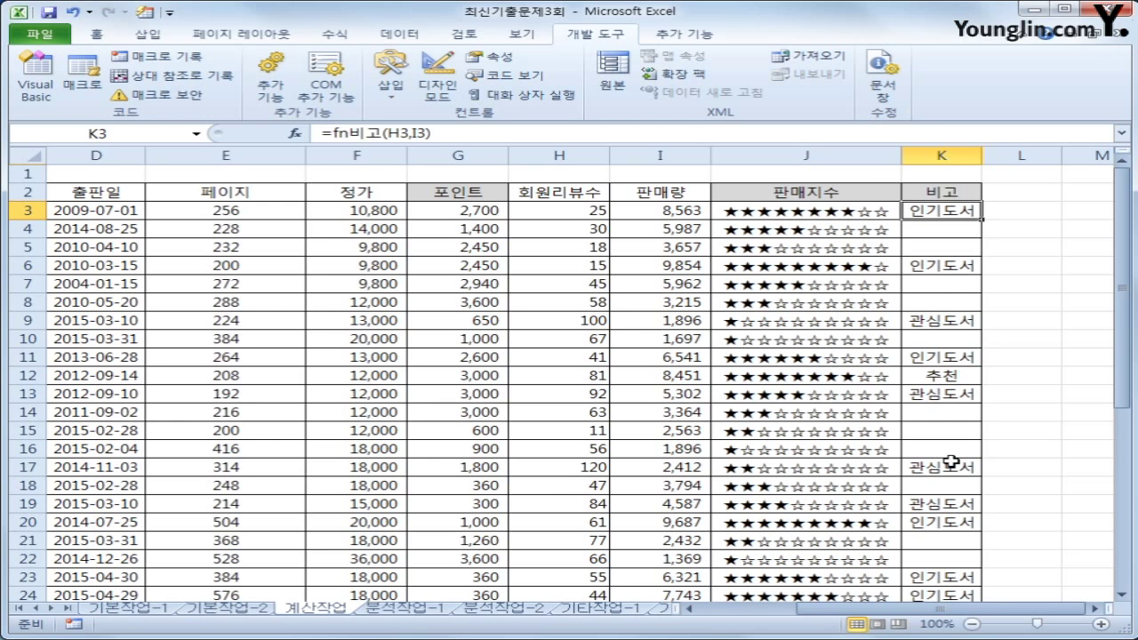
Start the formula =SUM(IF( in cell B33 of 표2
scroll(952, 462, "down", 6)
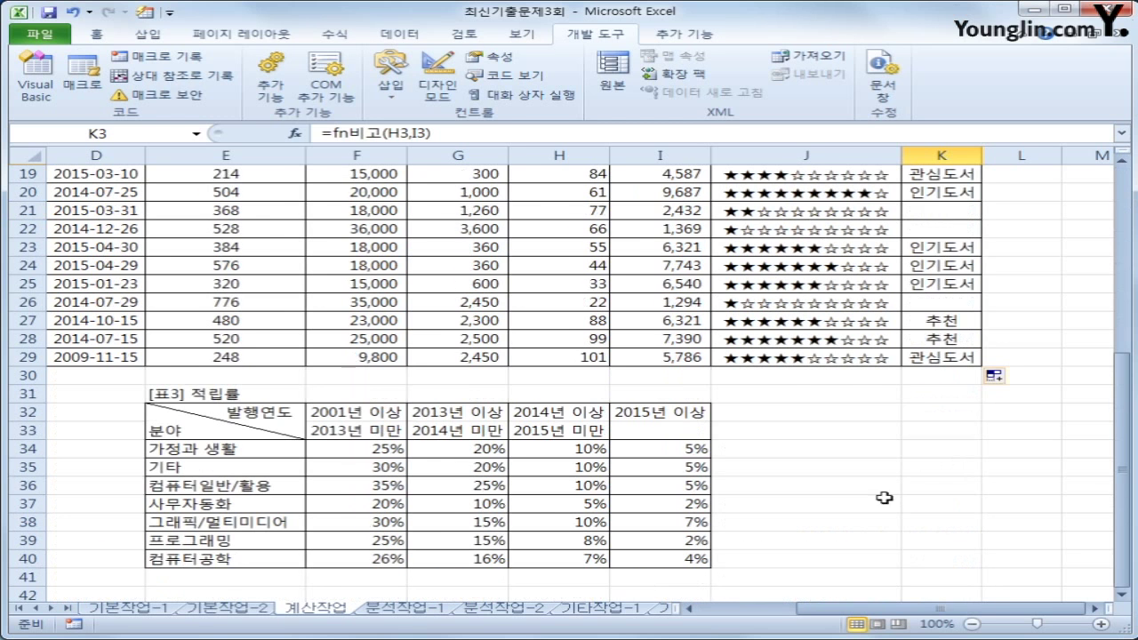
left_click_drag(943, 610, 831, 616)
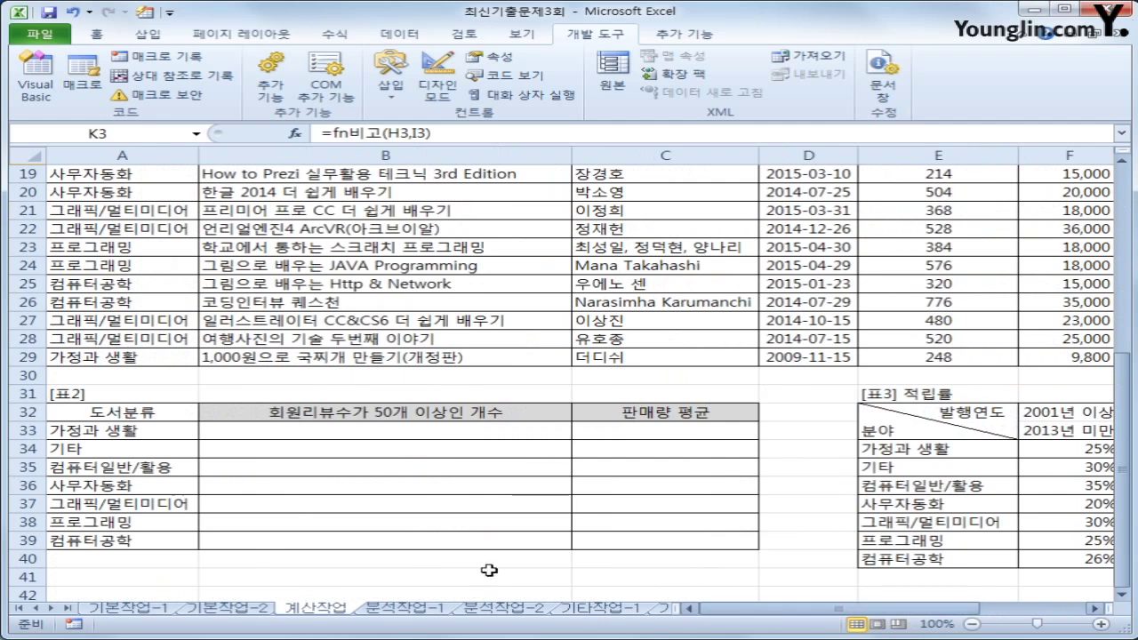
left_click(431, 428)
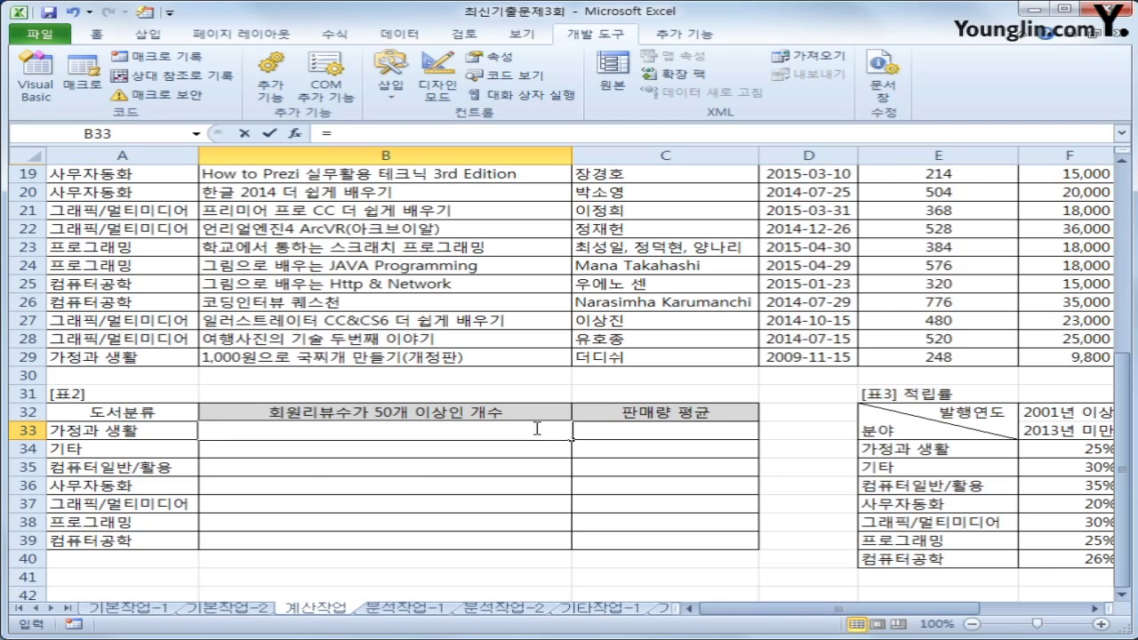
type("=sum")
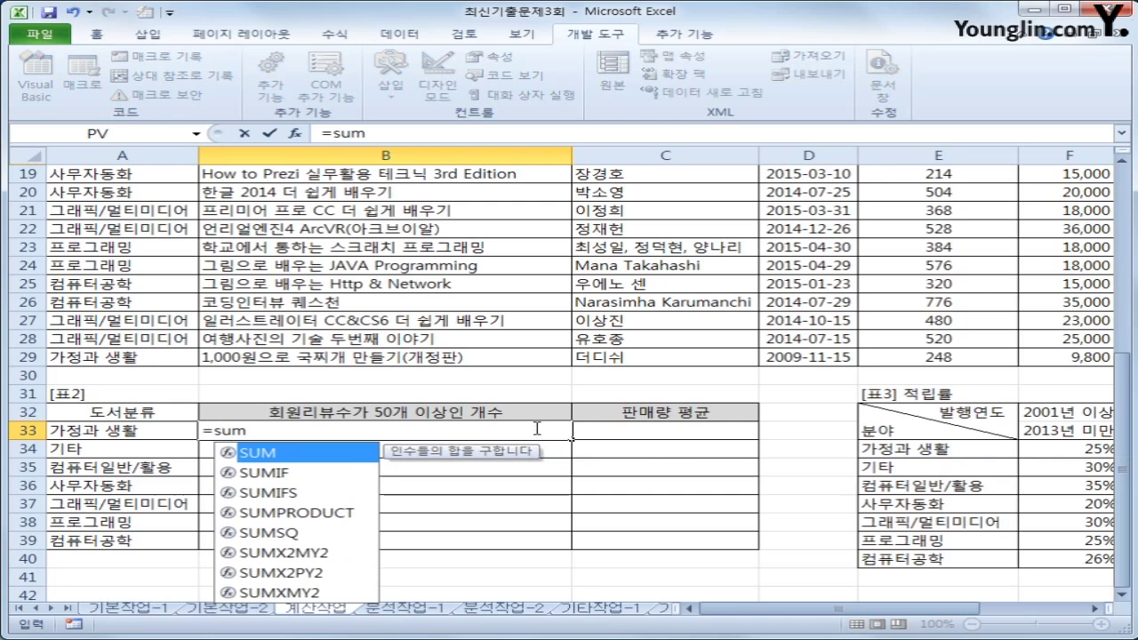
type("(if(")
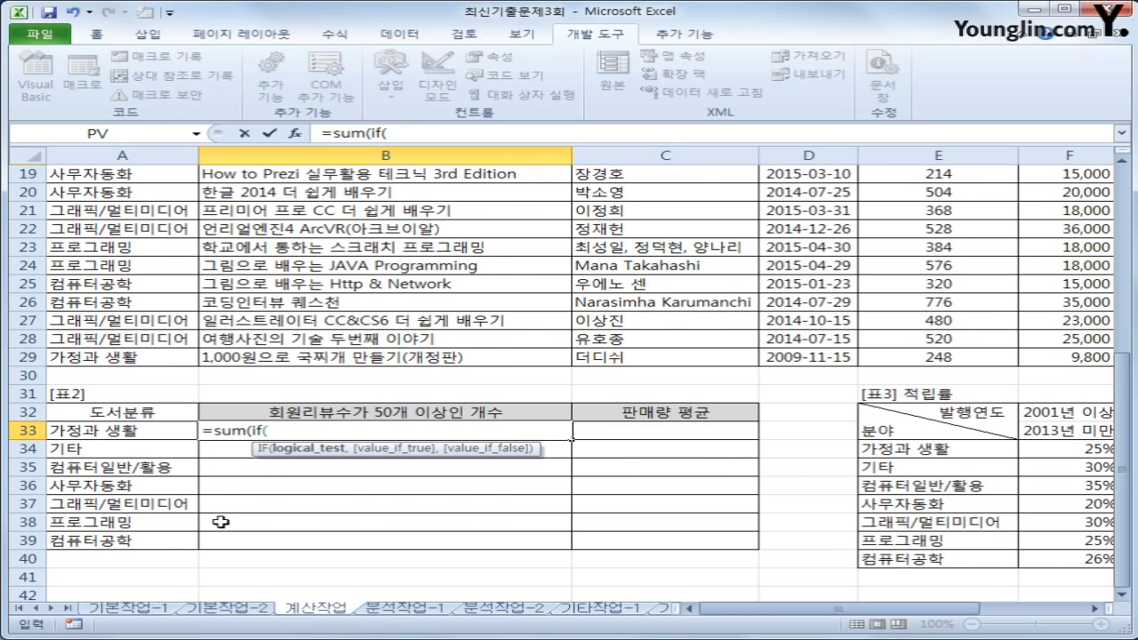
Add the condition ($A$3:$A$29=A33) followed by a multiplication sign
scroll(221, 522, "up", 6)
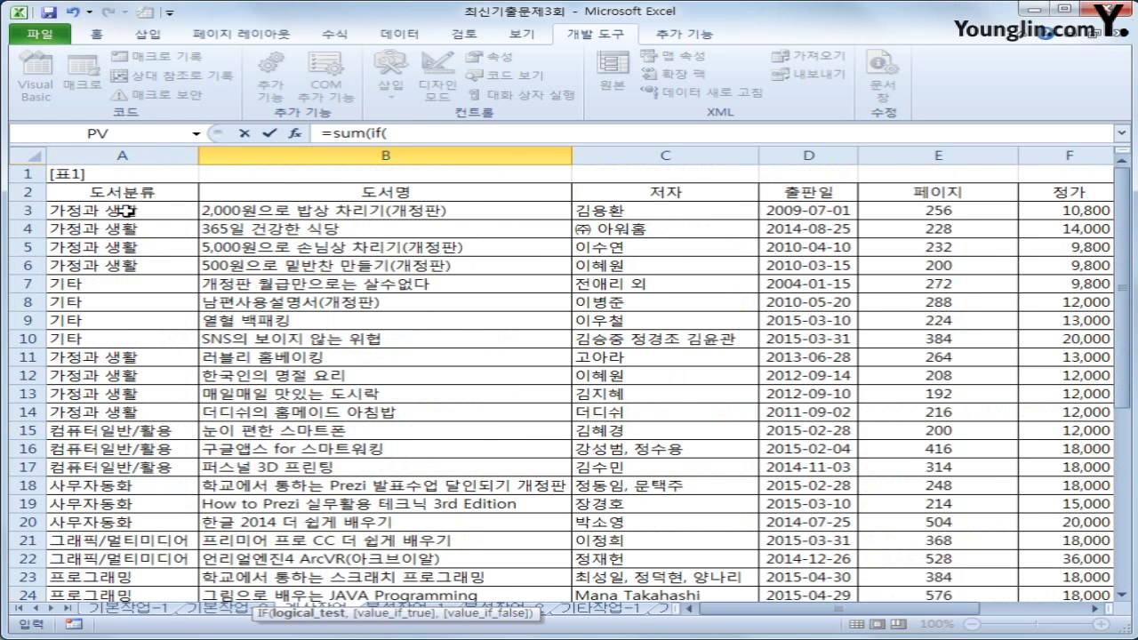
left_click(127, 211)
left_click_drag(127, 211, 116, 558)
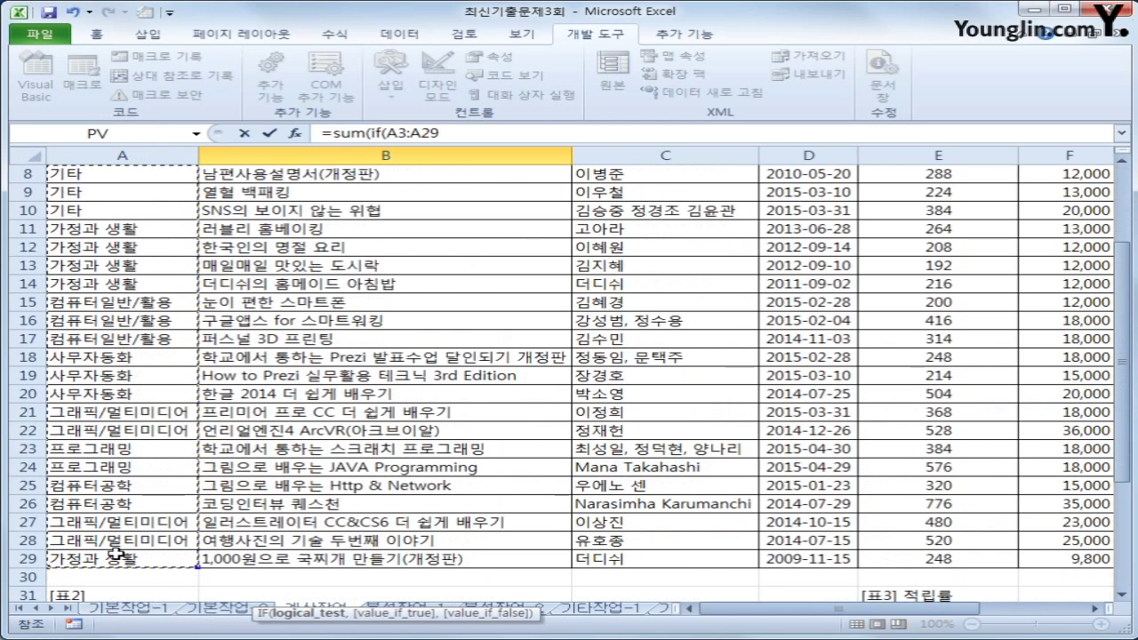
key("F4")
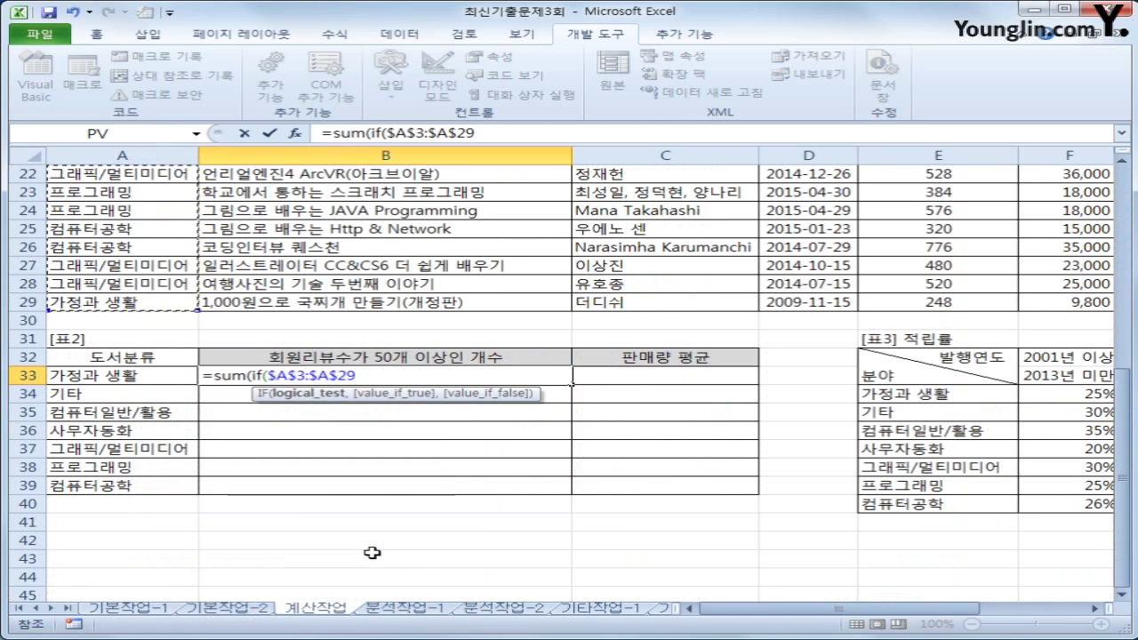
type("=")
left_click(145, 374)
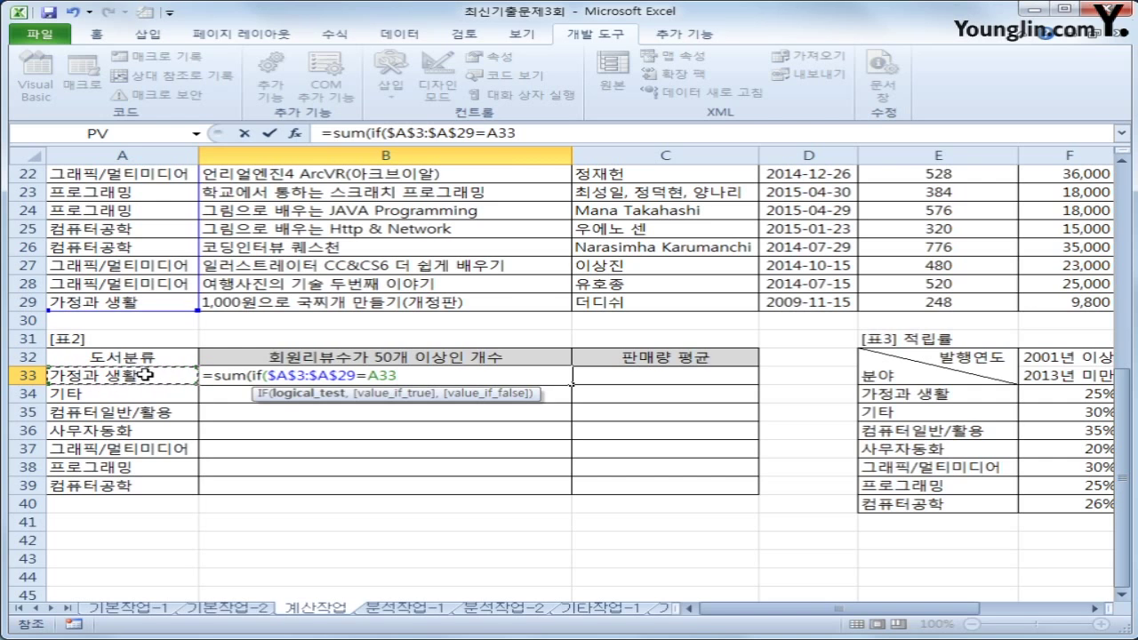
type(")")
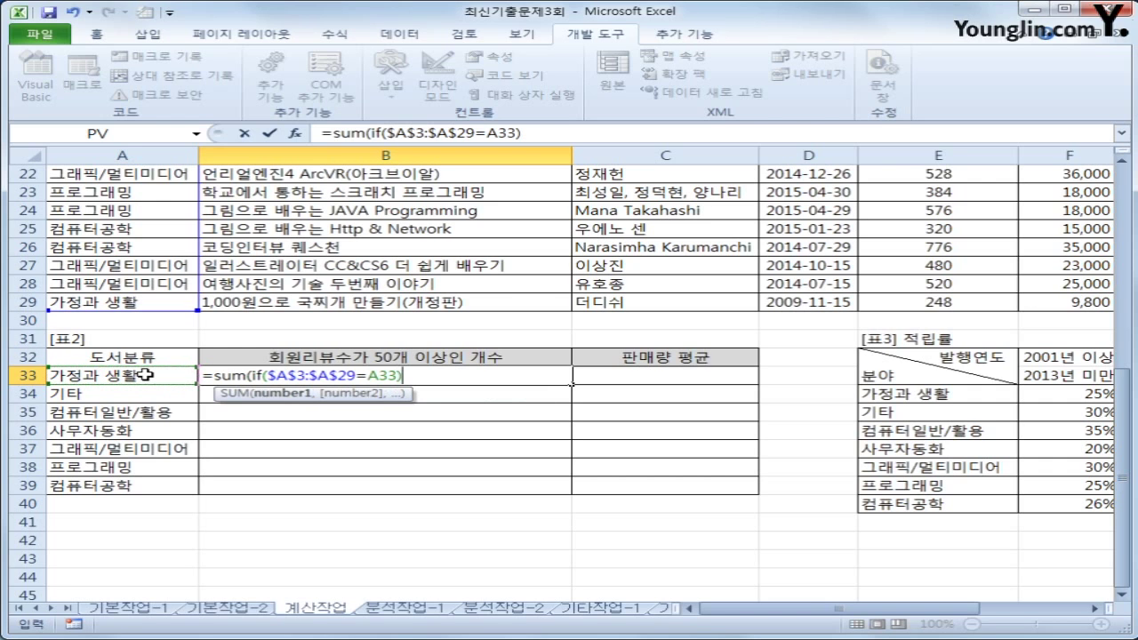
left_click(261, 375)
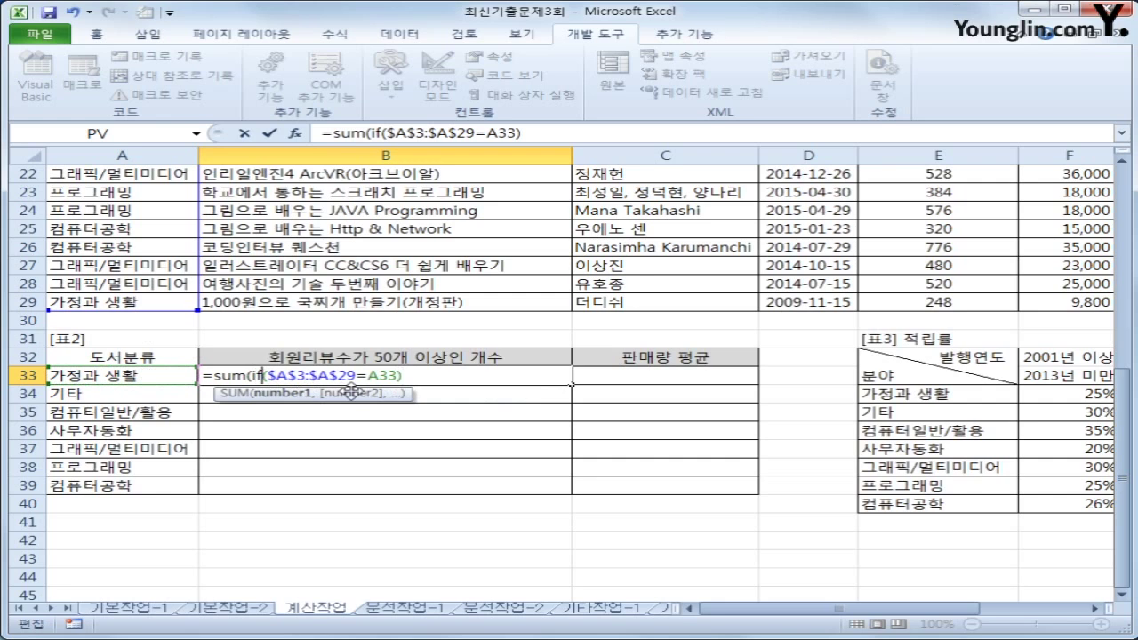
type("(")
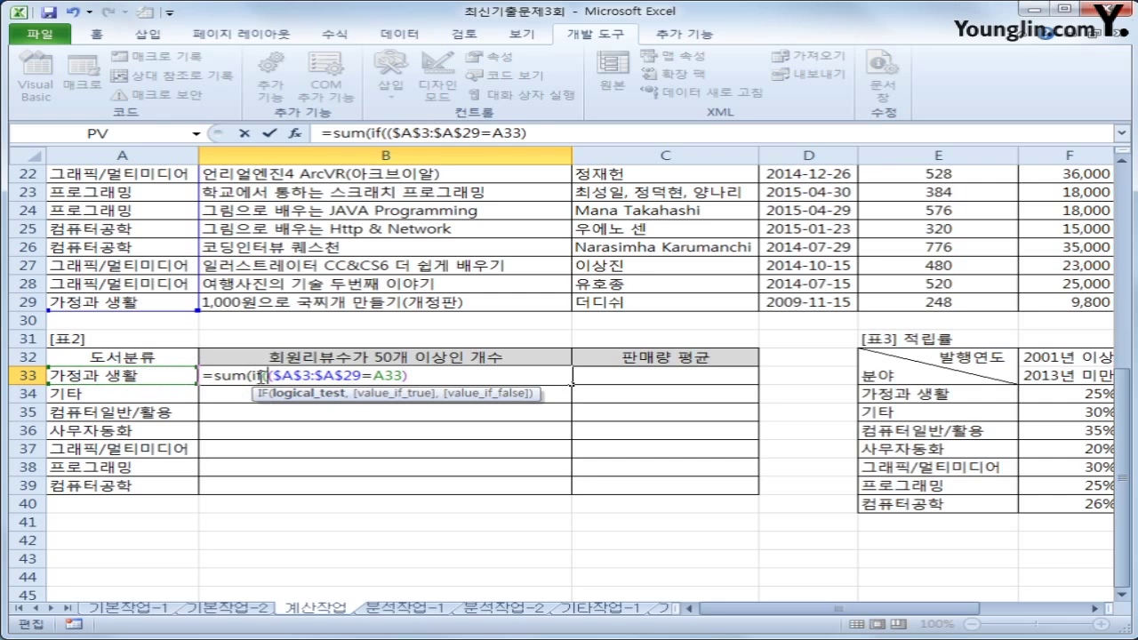
left_click_drag(266, 375, 420, 376)
key("Right")
type("*")
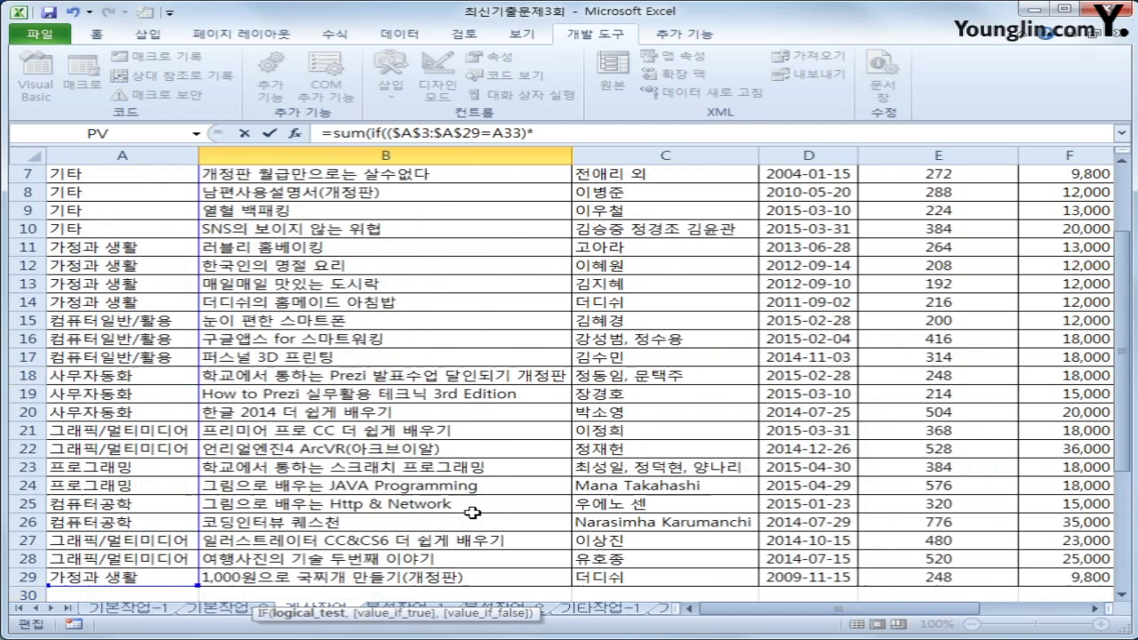
Add the second condition $H$3:$H$29>=50 to the B33 formula
scroll(473, 512, "up", 7)
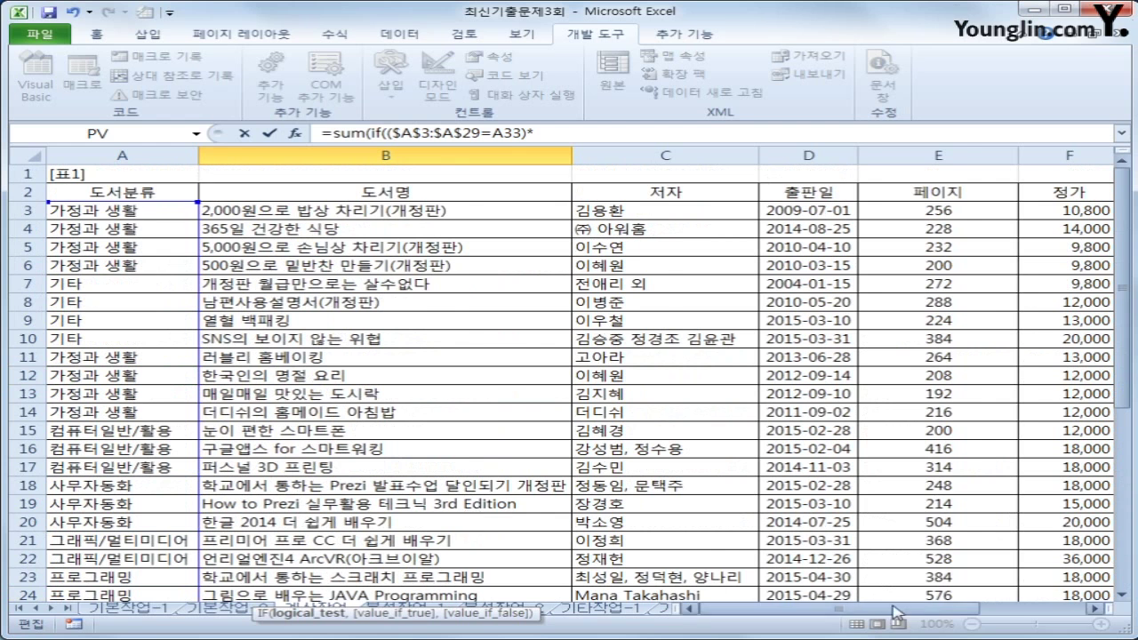
left_click_drag(919, 611, 939, 614)
left_click(747, 214)
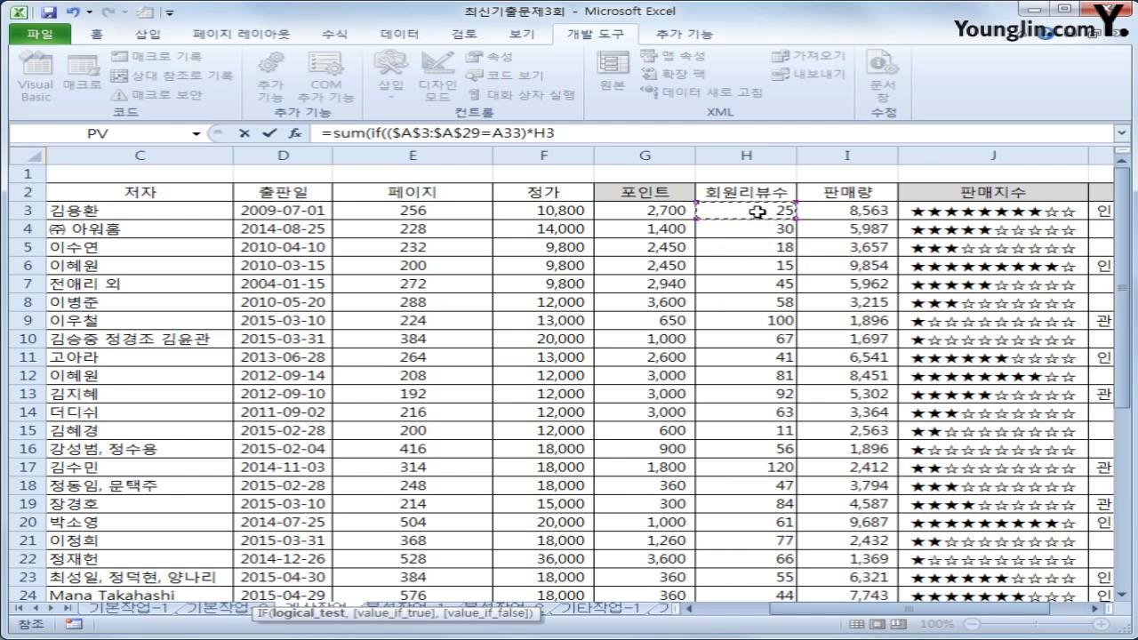
left_click_drag(747, 214, 763, 520)
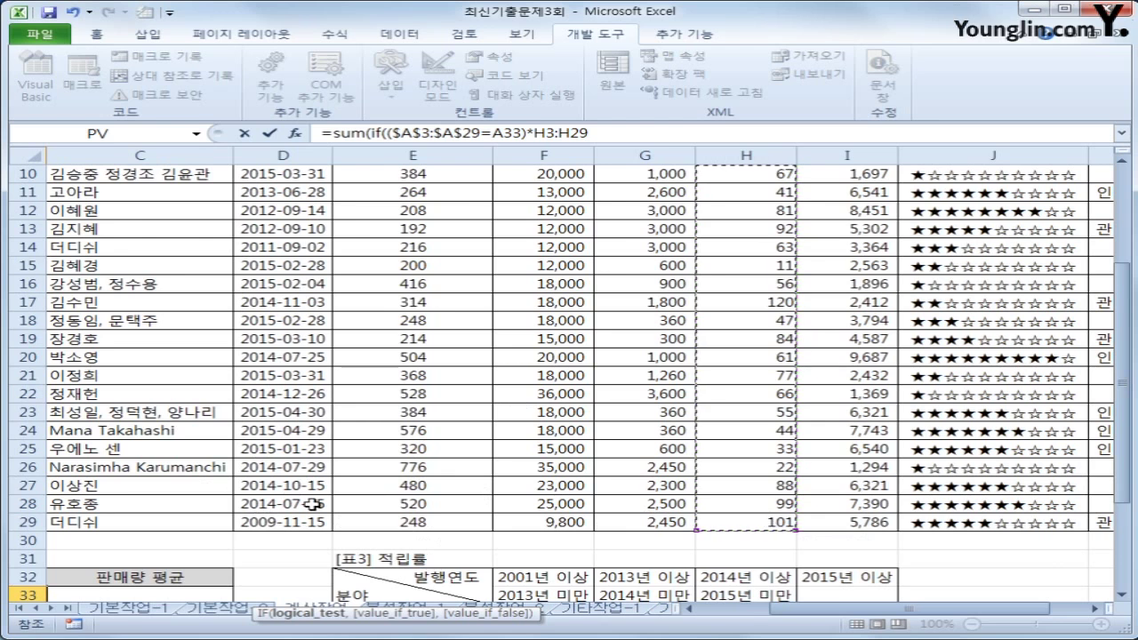
key("F4")
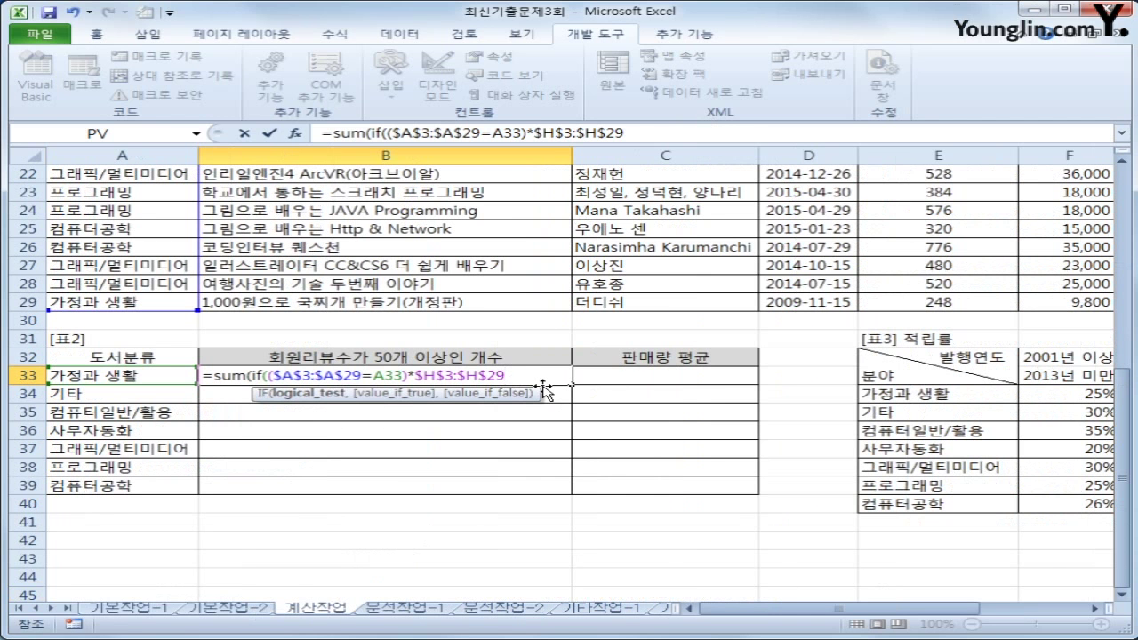
type(">=50")
Parenthesize it, return 1 when true, commit as an array formula and fill to B39
left_click(534, 132)
type("(")
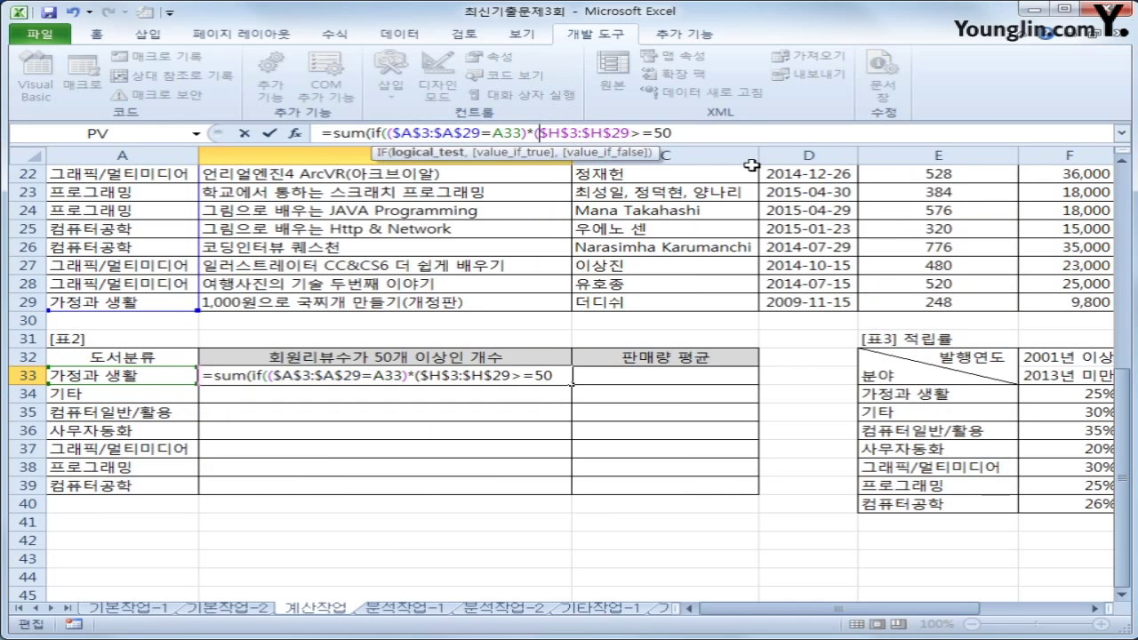
left_click(687, 132)
type("),")
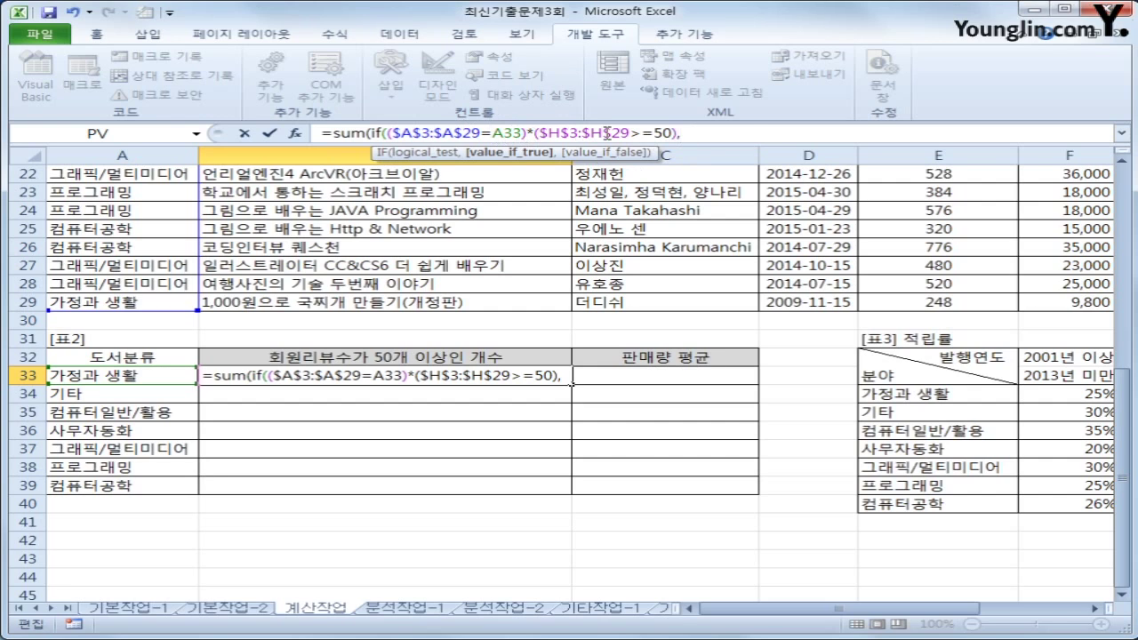
type("1")
type("))")
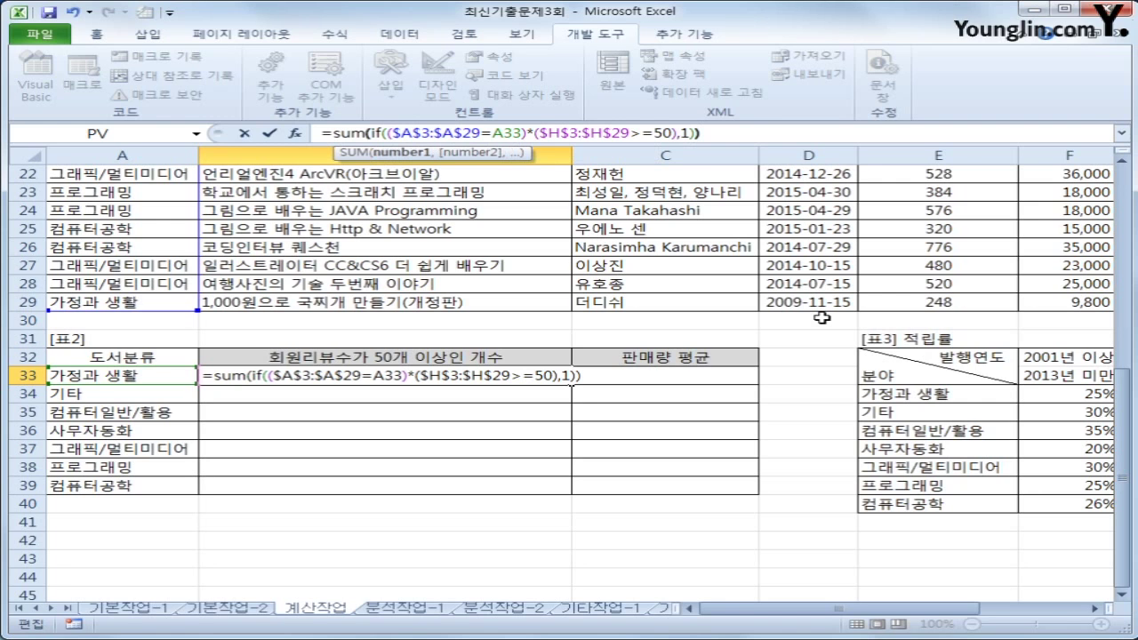
key("ctrl+shift+Return")
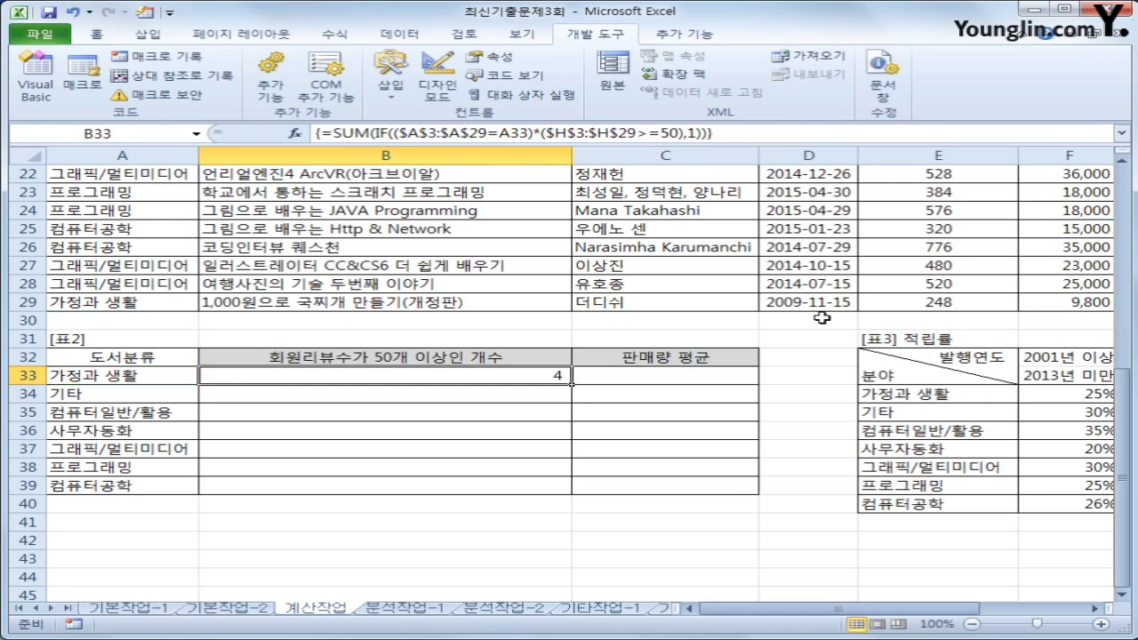
left_click_drag(572, 384, 554, 496)
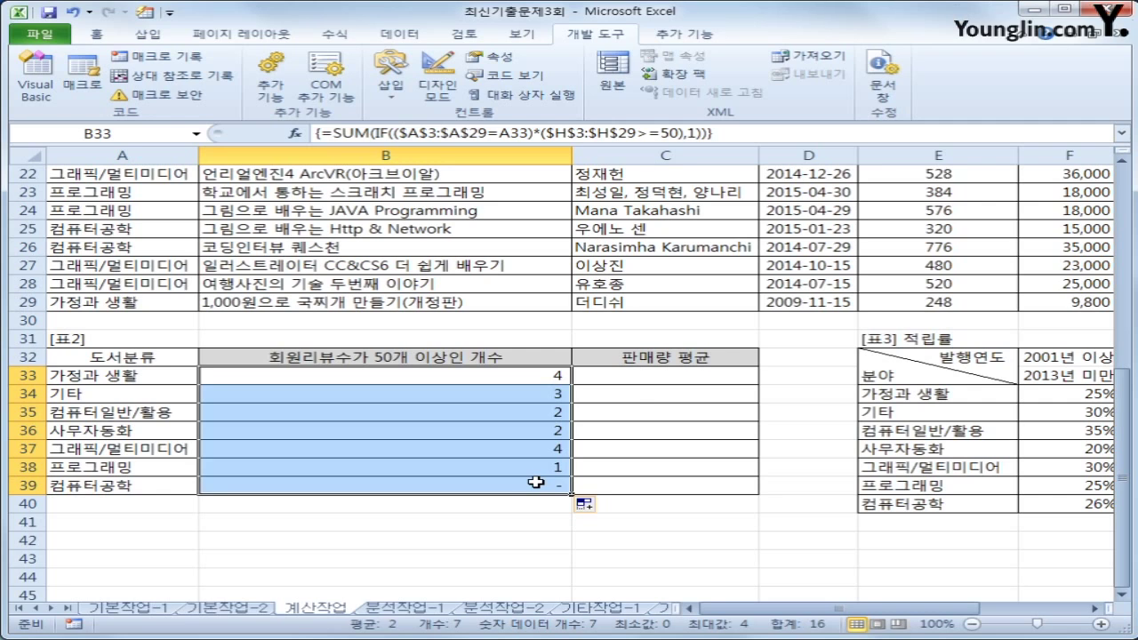
left_click(651, 373)
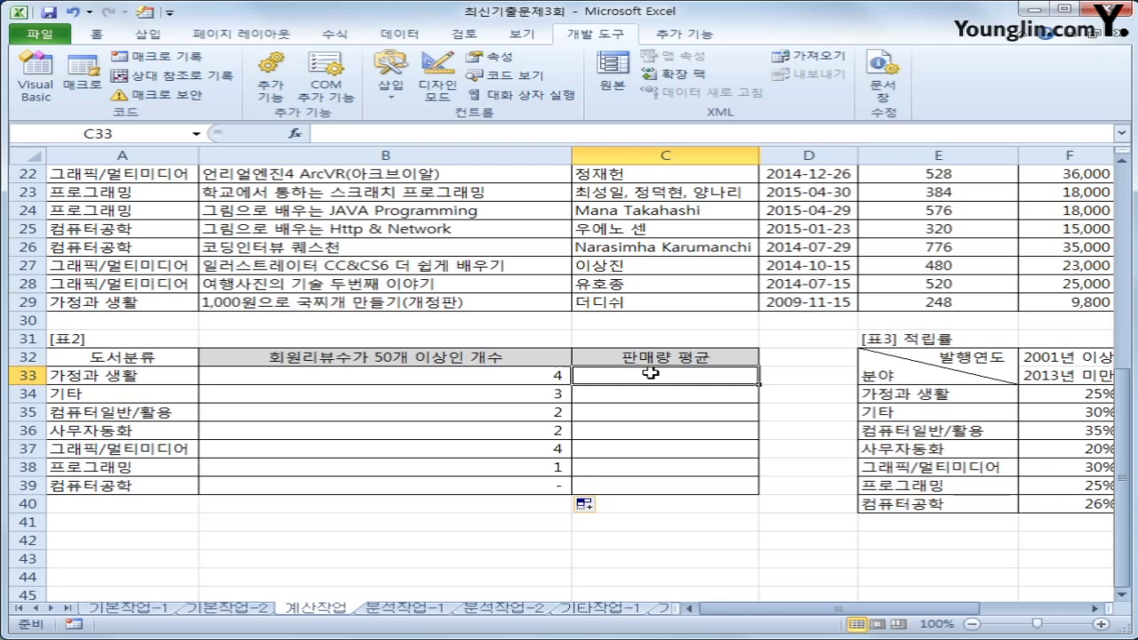
Start C33's formula =AVERAGE(IF($A$3:$A$29=A33, comparing each book's category
type("=av")
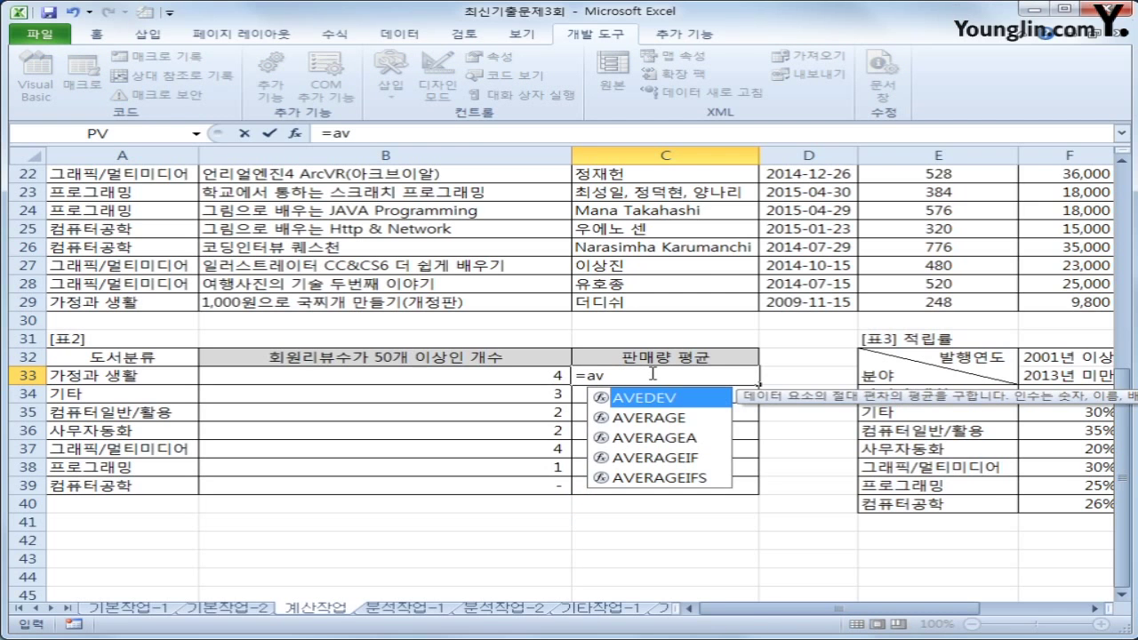
key("Down")
key("Tab")
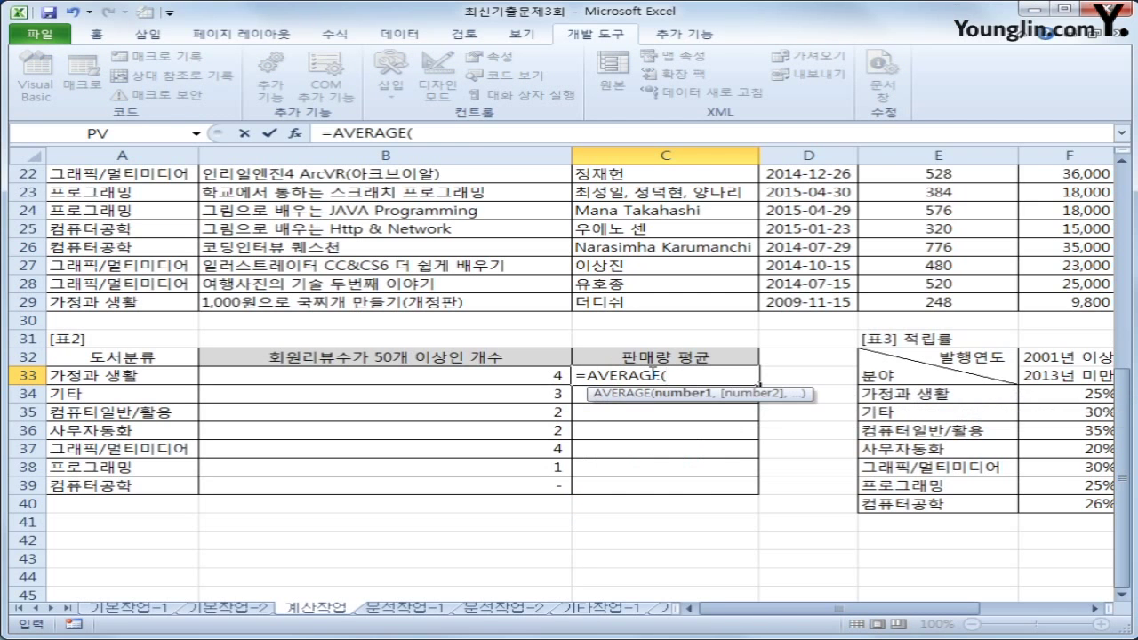
type("if(")
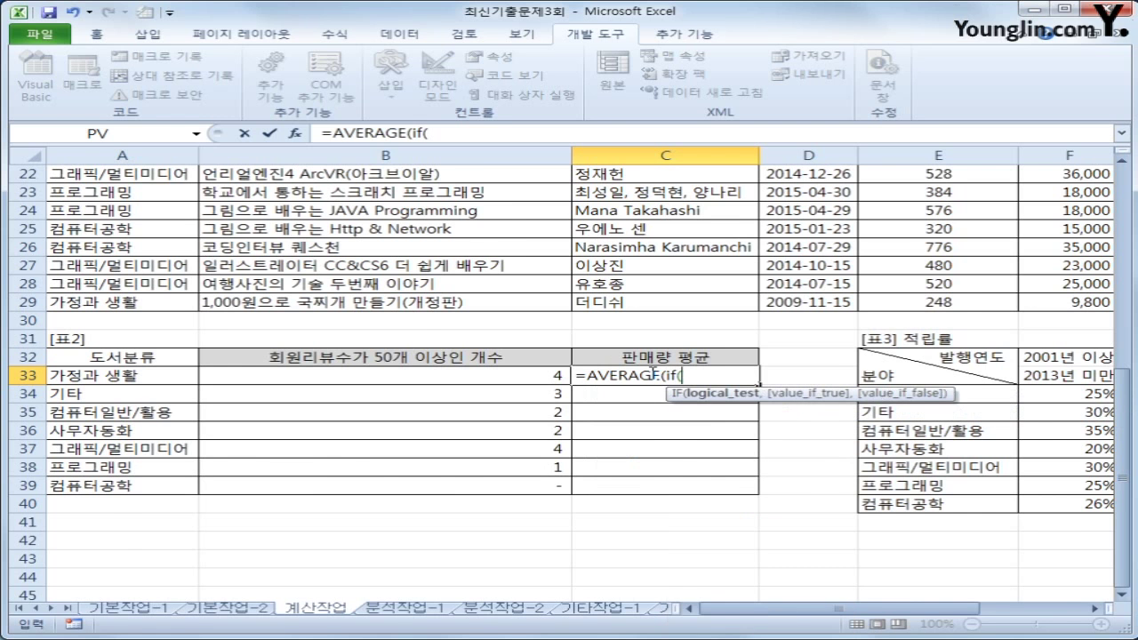
scroll(653, 373, "up", 7)
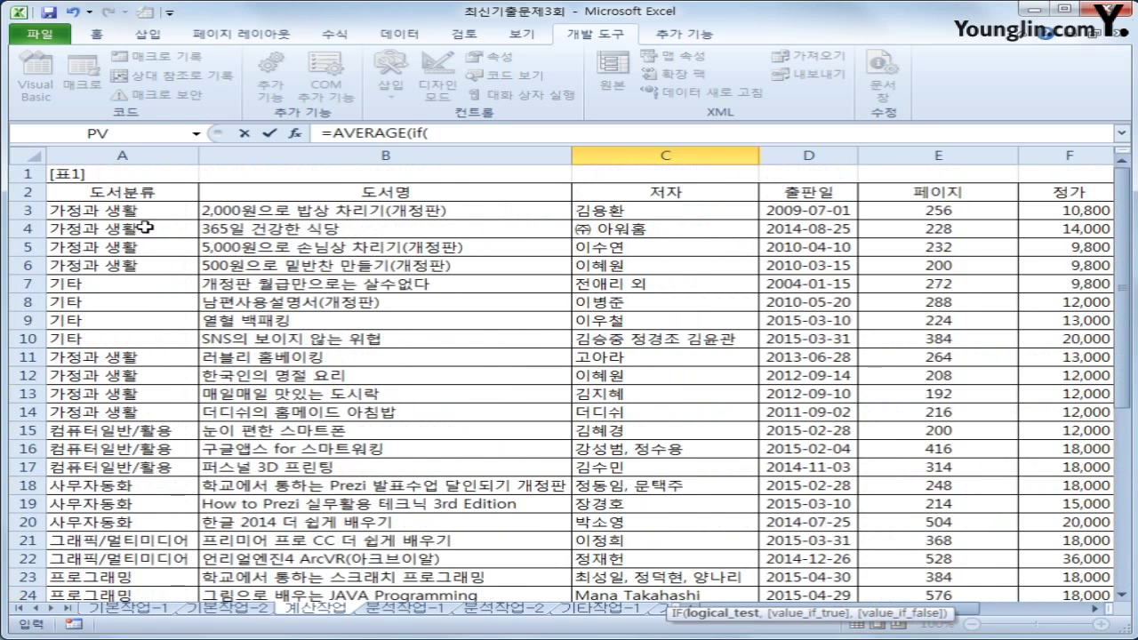
left_click_drag(144, 215, 148, 560)
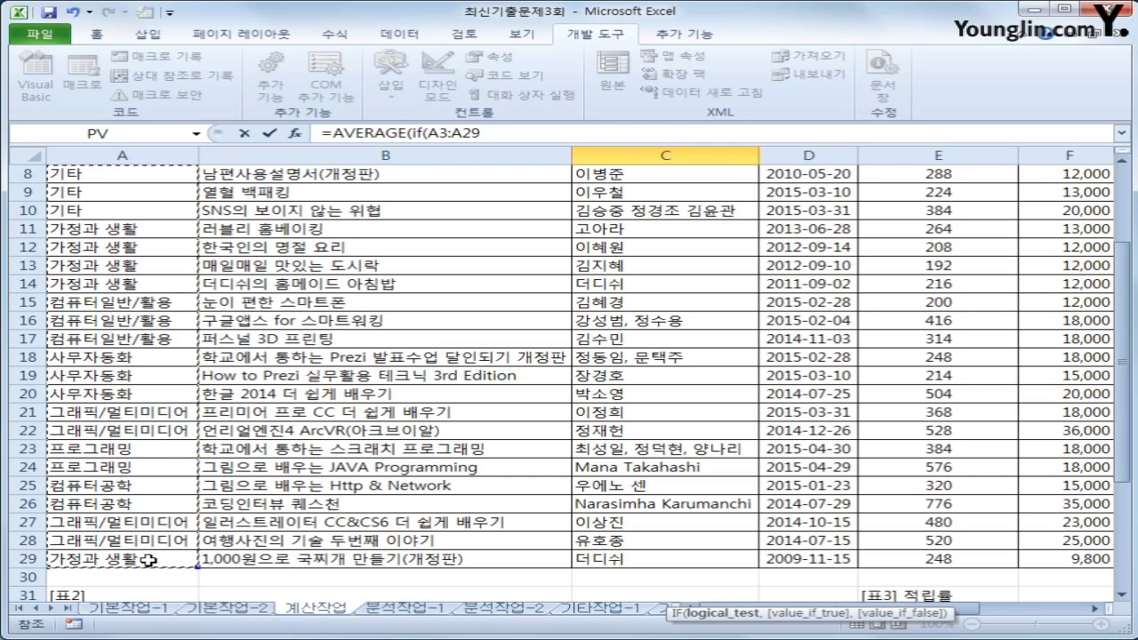
key("F4")
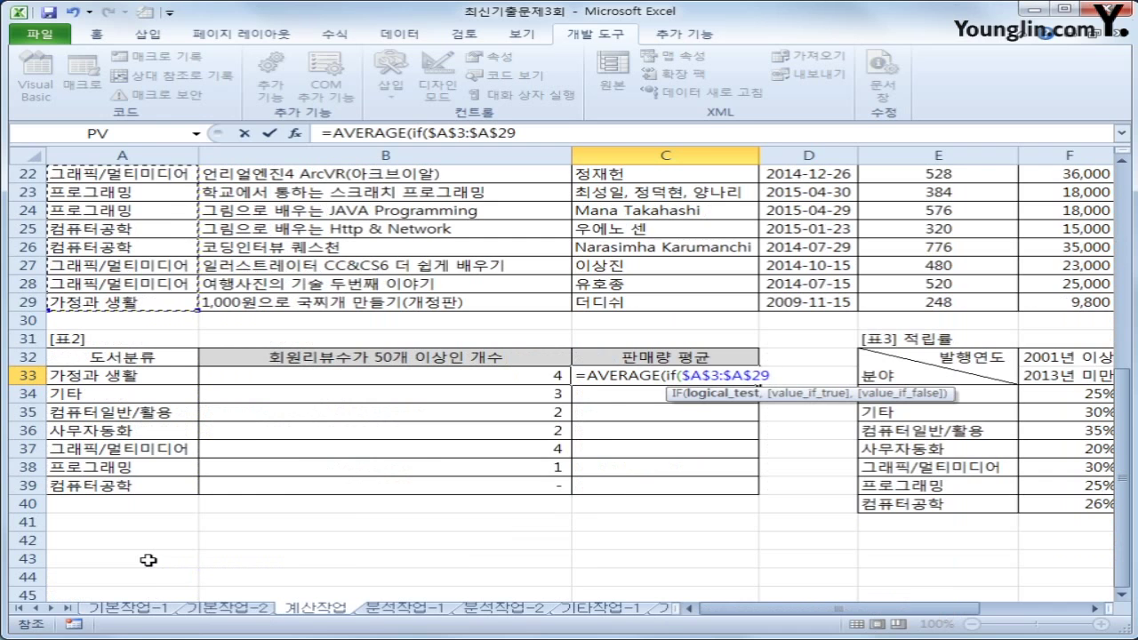
type("=")
key("Left")
key("Left")
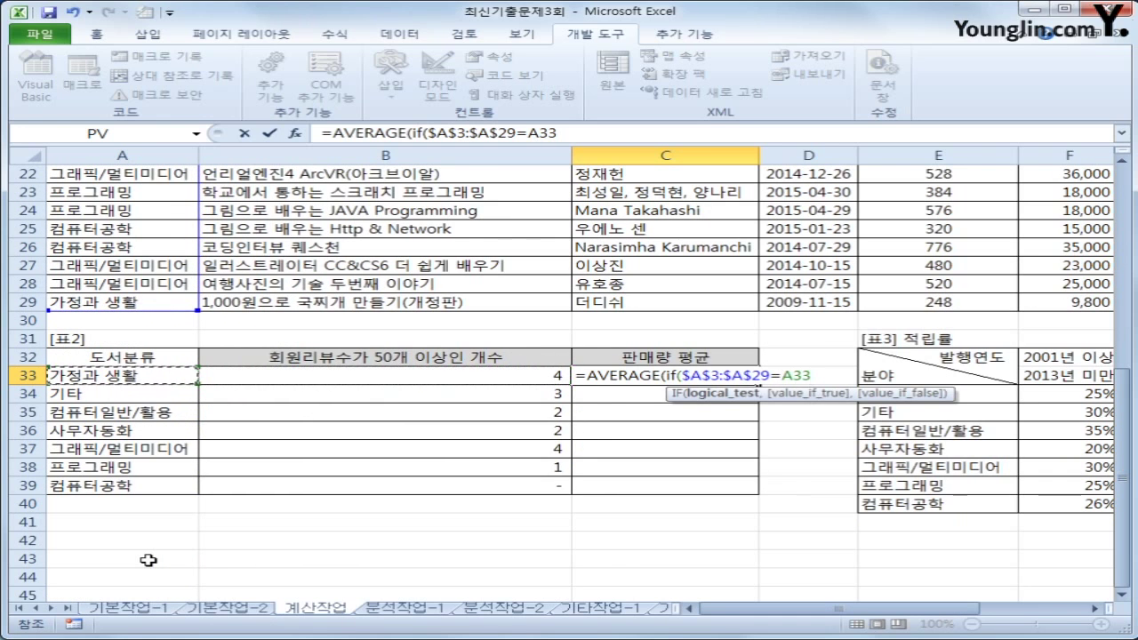
type(",")
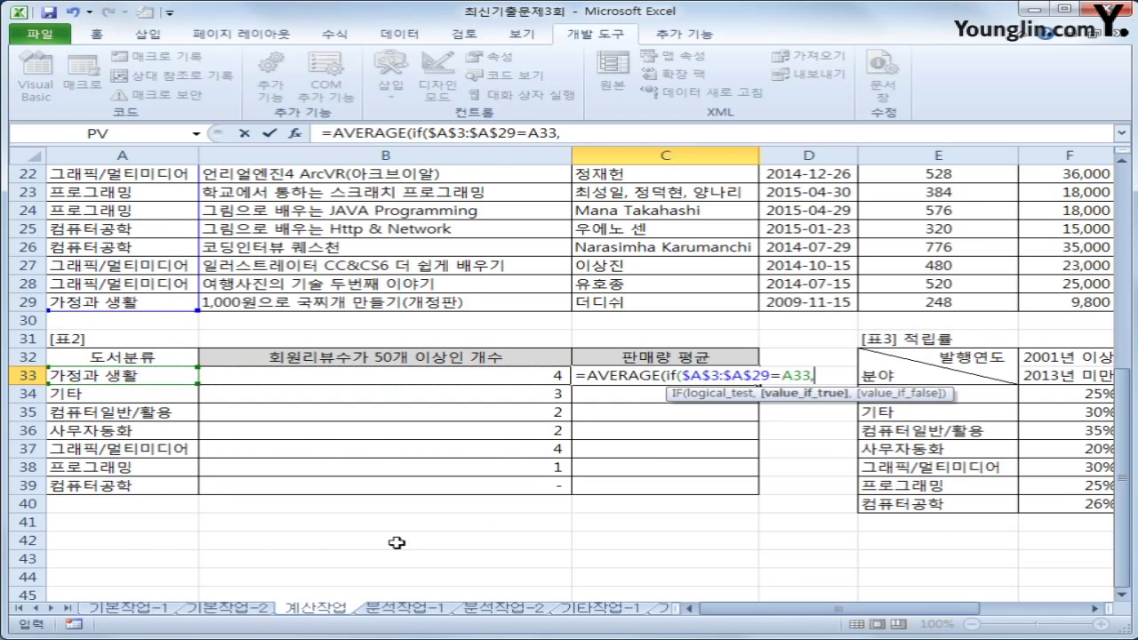
Average $I$3:$I$29, commit as an array formula, and fill C33 down to C39
scroll(716, 513, "up", 7)
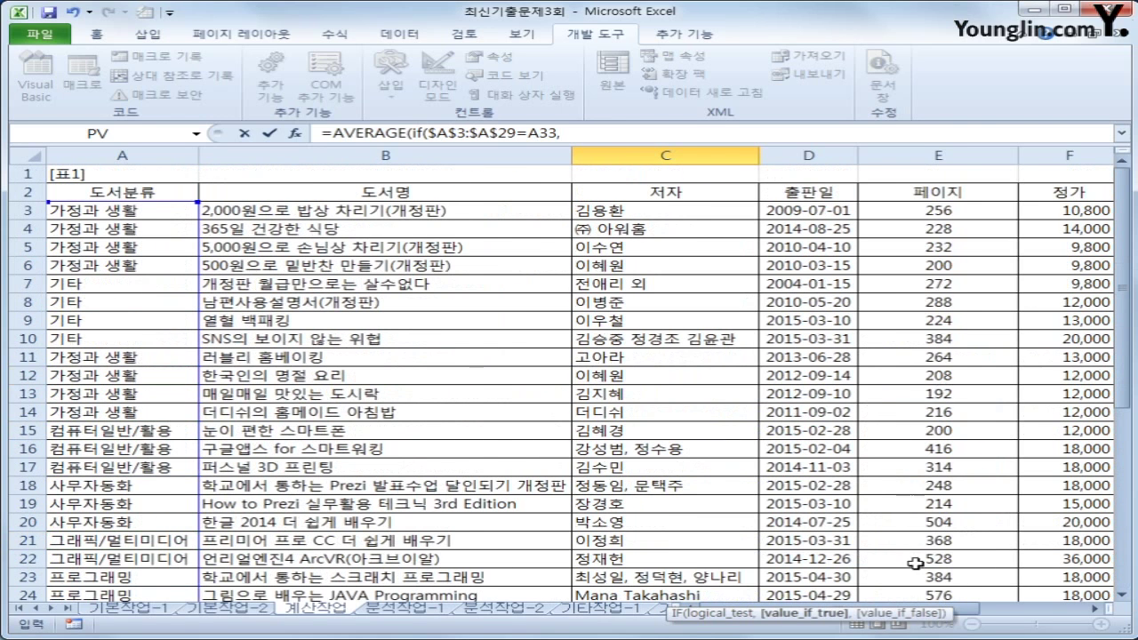
left_click_drag(971, 614, 1050, 620)
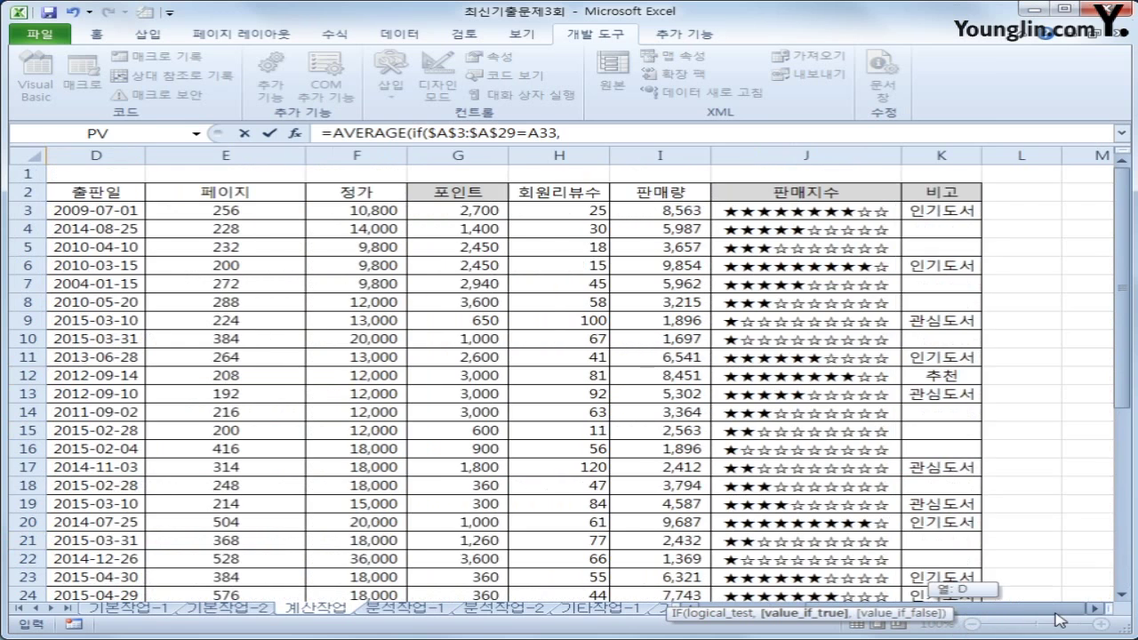
left_click(680, 214)
left_click_drag(680, 213, 702, 568)
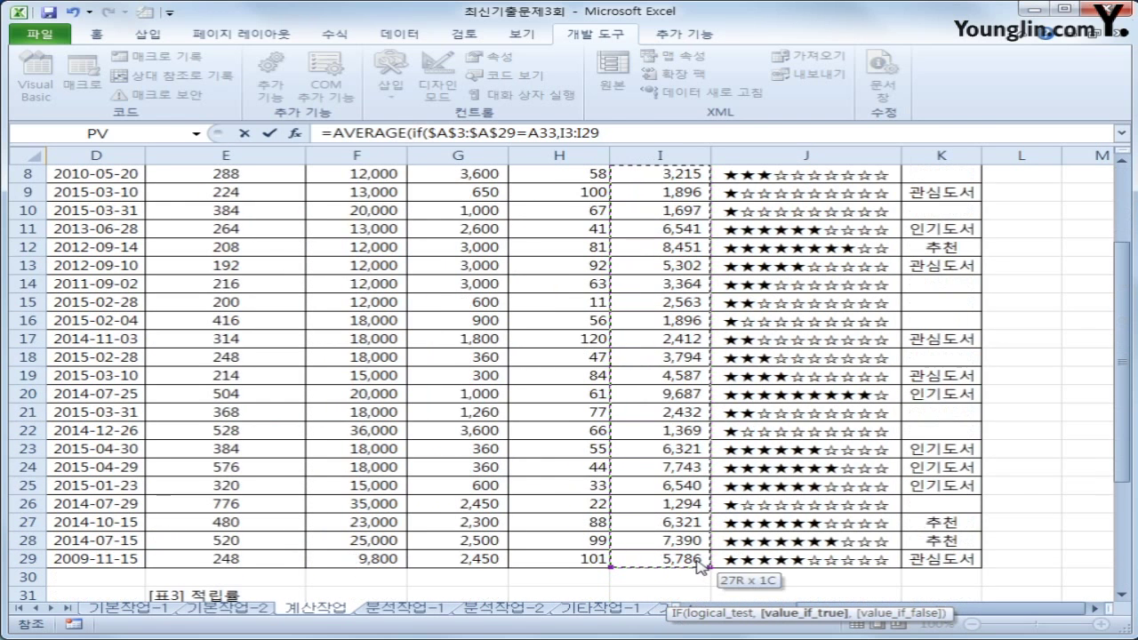
key("F4")
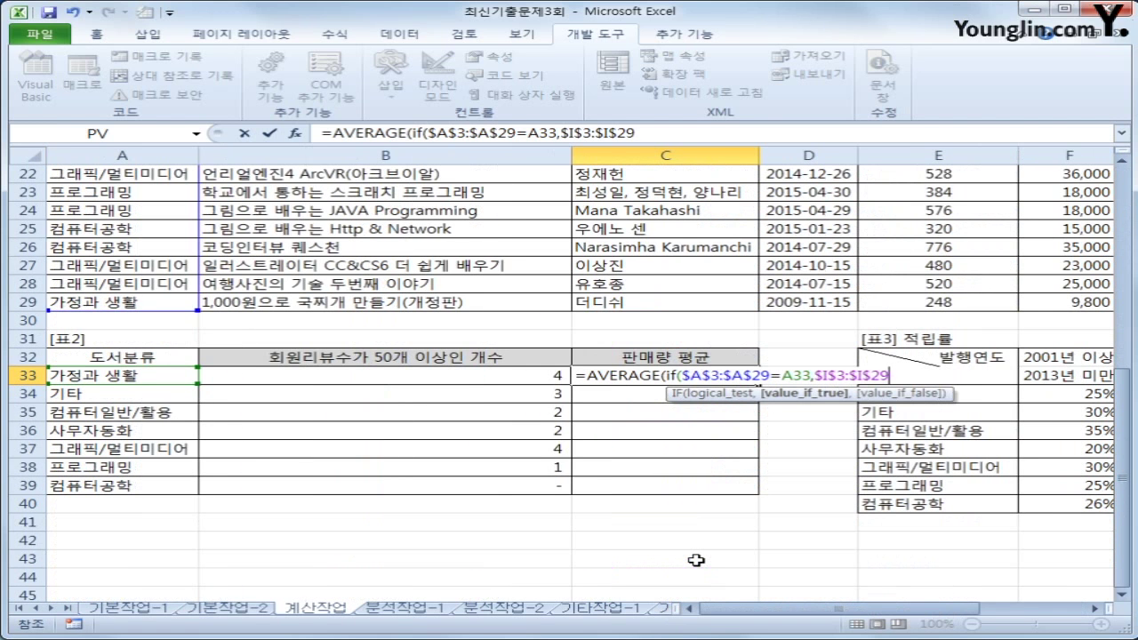
type(")")
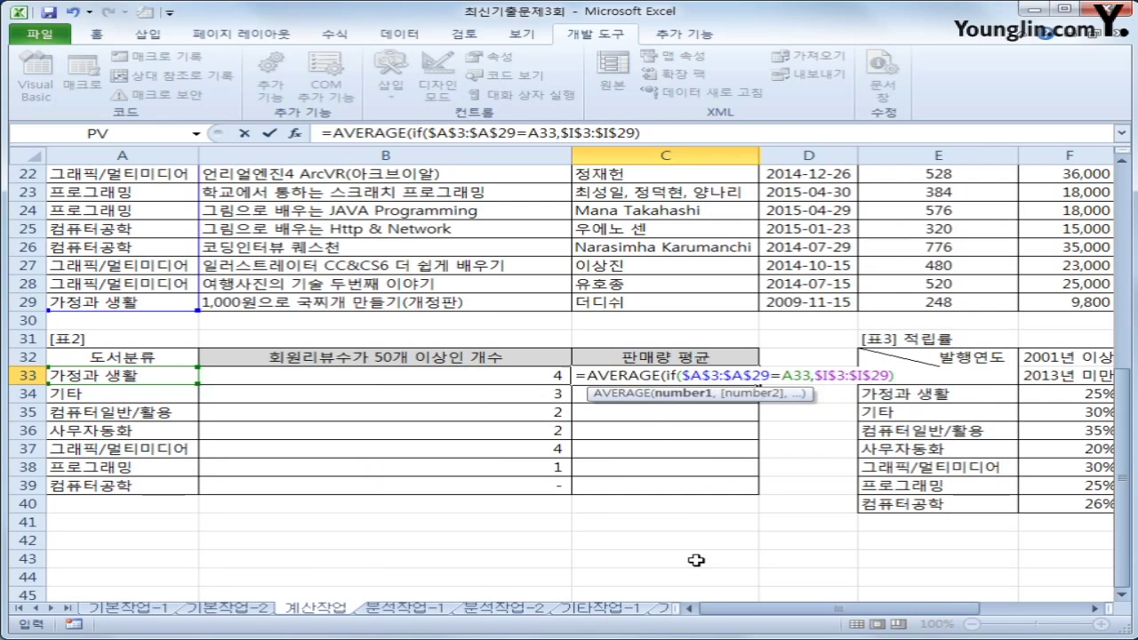
type(")")
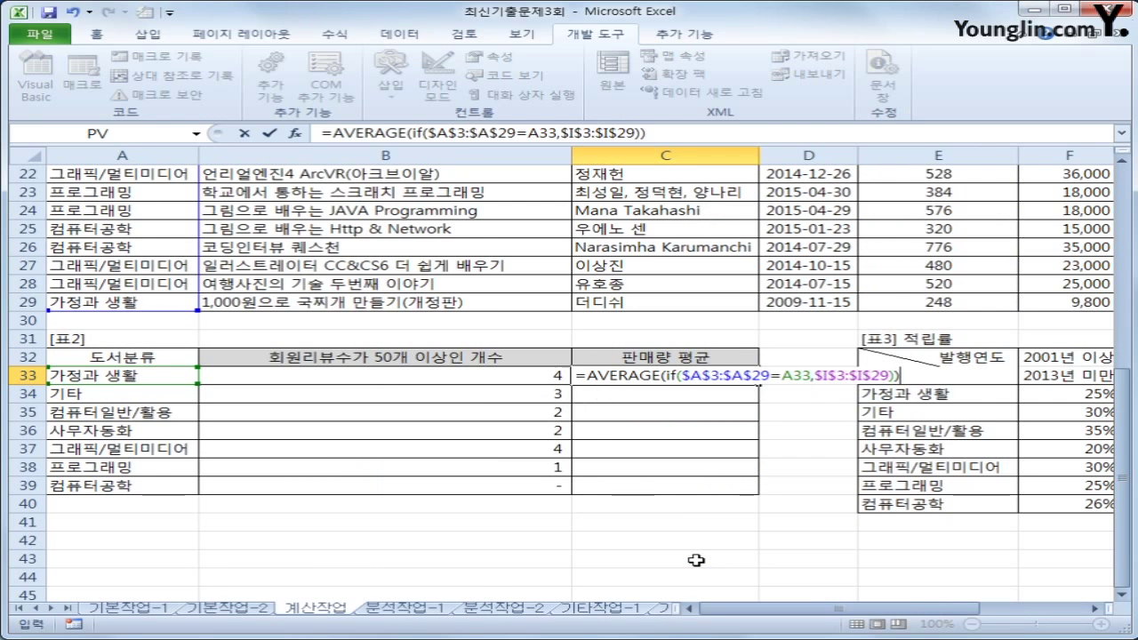
key("ctrl+shift+Return")
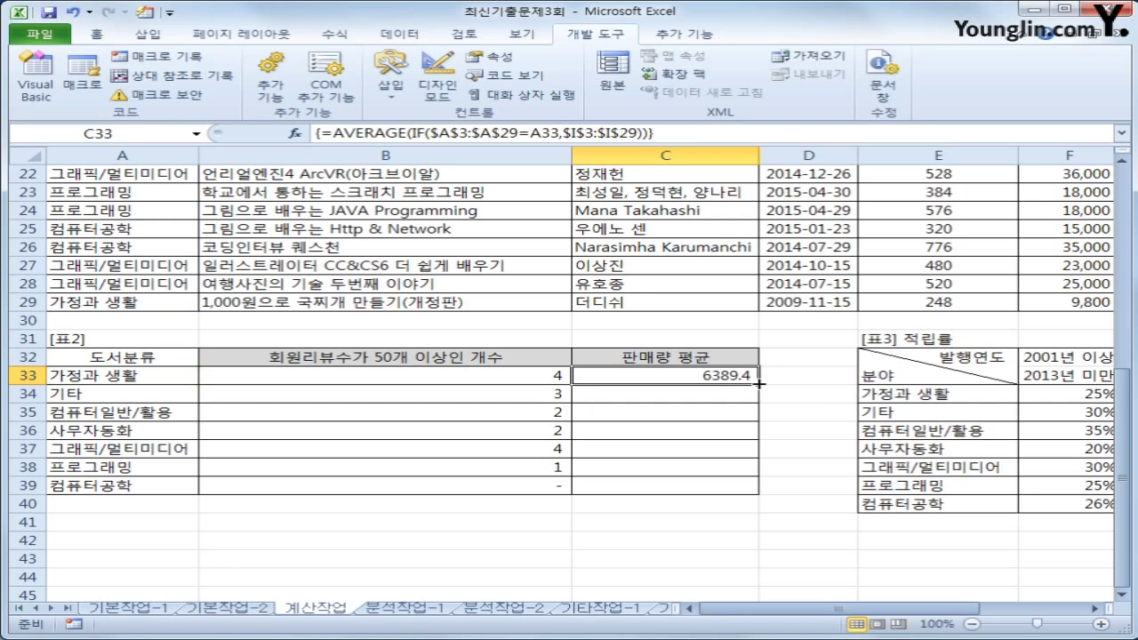
left_click_drag(758, 384, 751, 488)
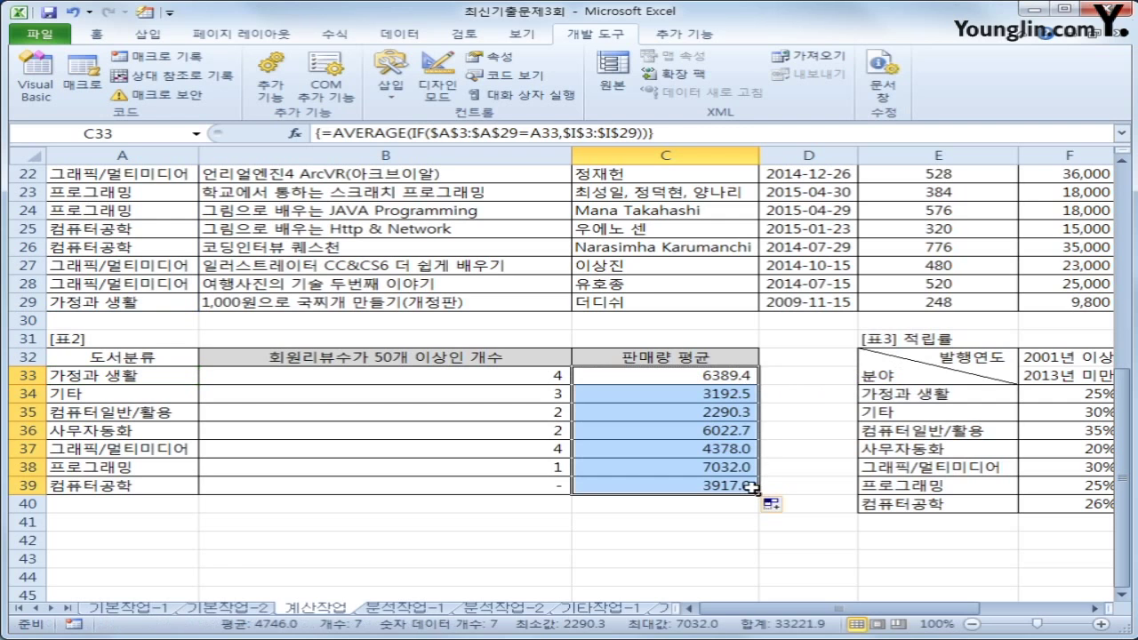
left_click(751, 487)
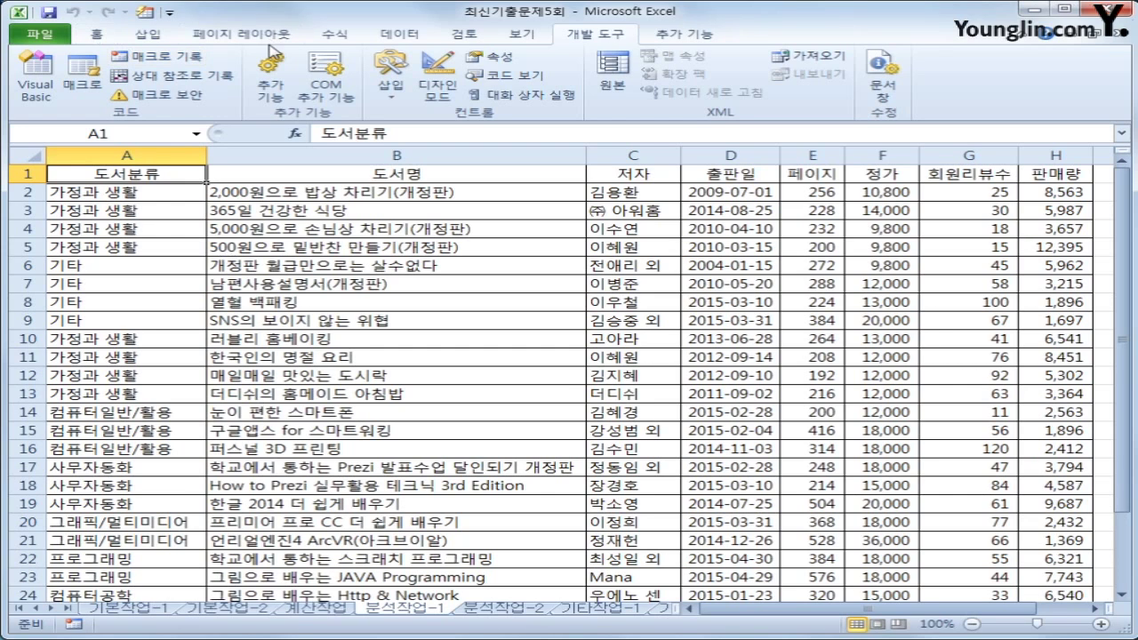
Insert a pivot table from '분석작업-1'!A1:H28 at J4 on the existing worksheet
left_click(149, 33)
left_click(53, 94)
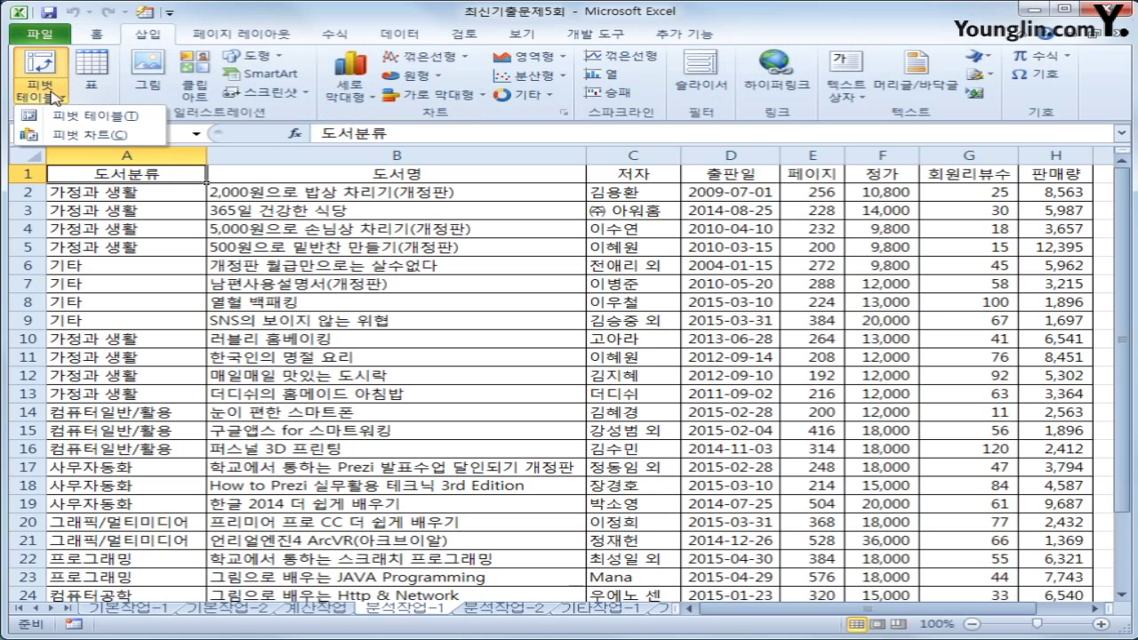
left_click(71, 122)
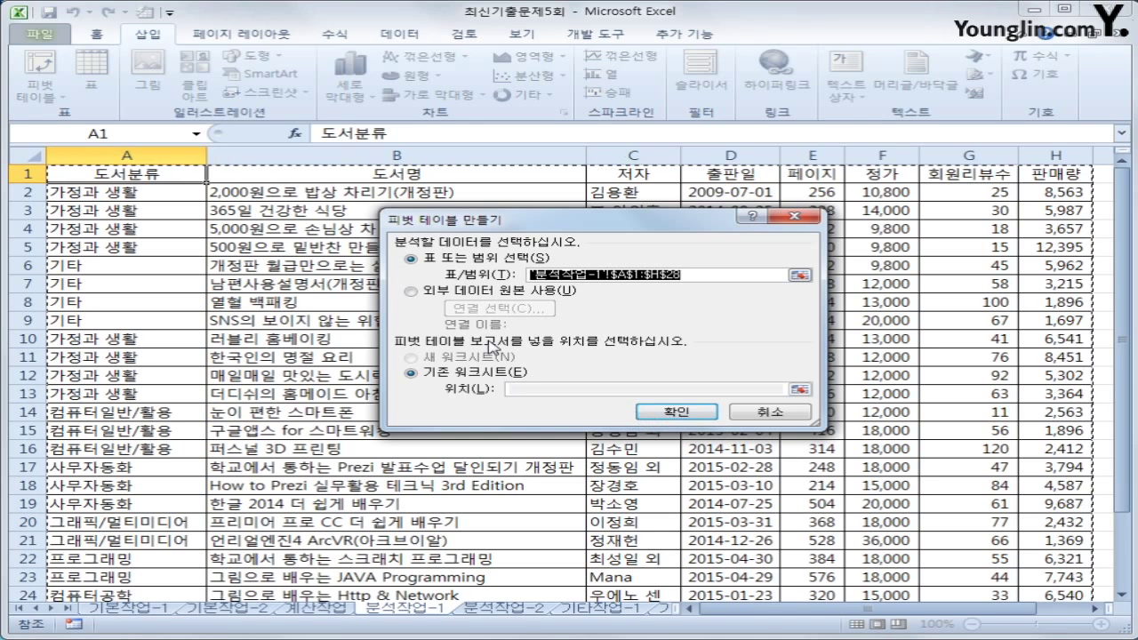
left_click(511, 390)
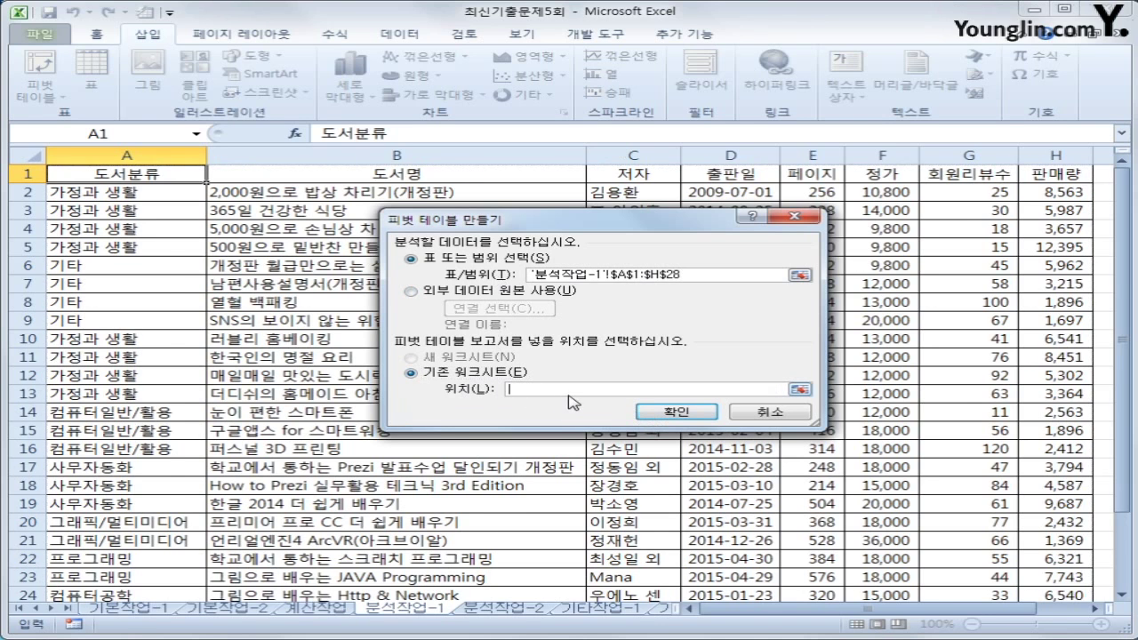
scroll(579, 427, "down", 3)
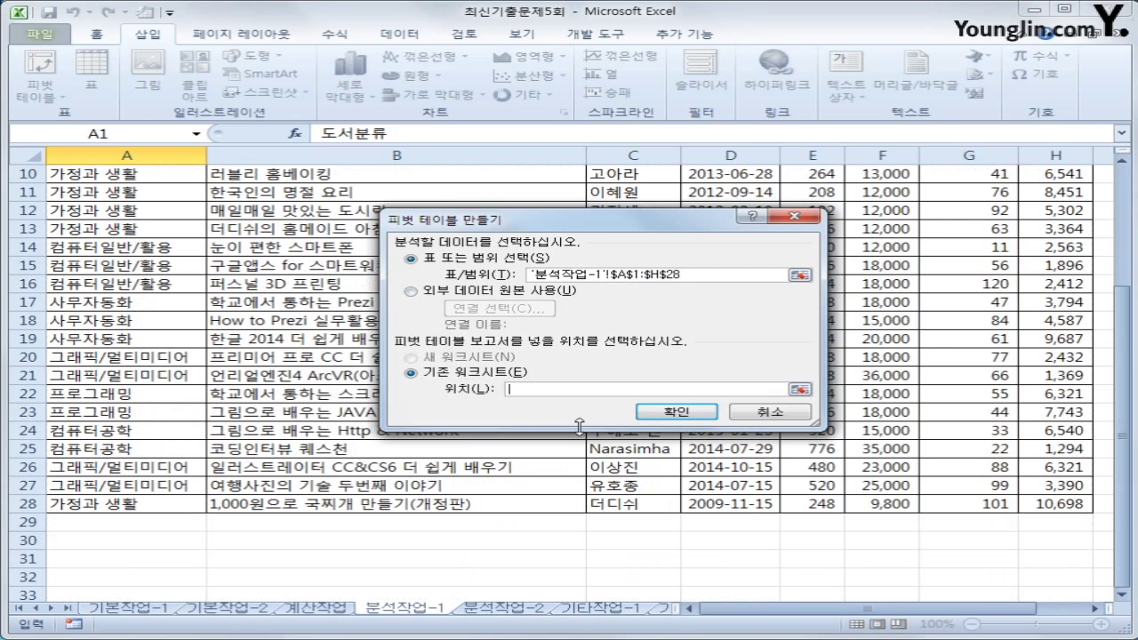
left_click(1096, 608)
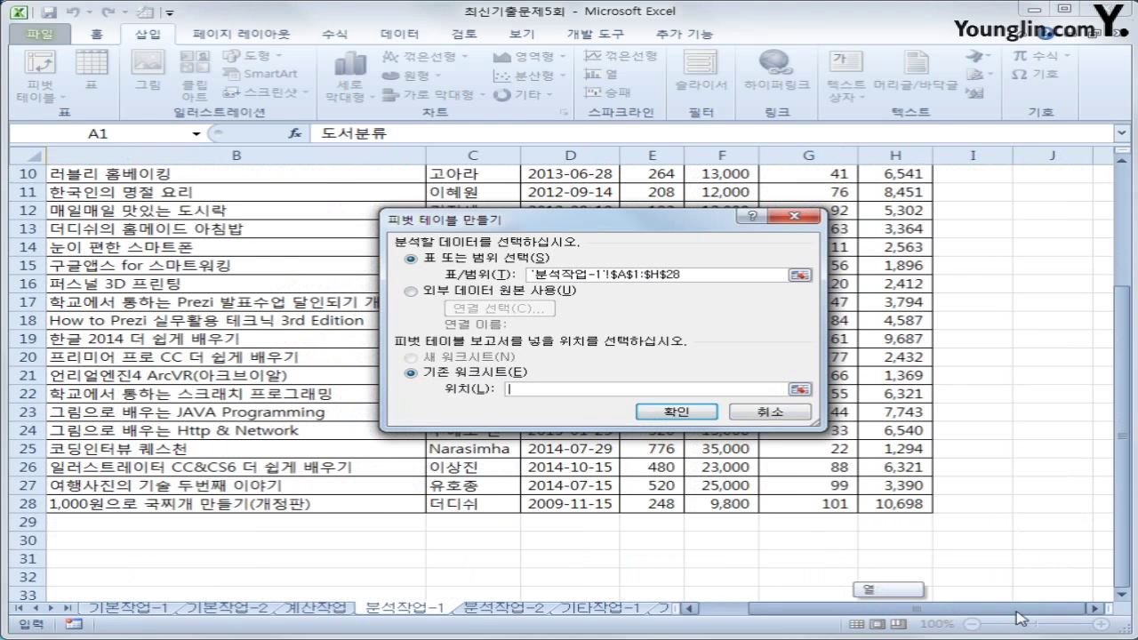
scroll(1037, 343, "up", 3)
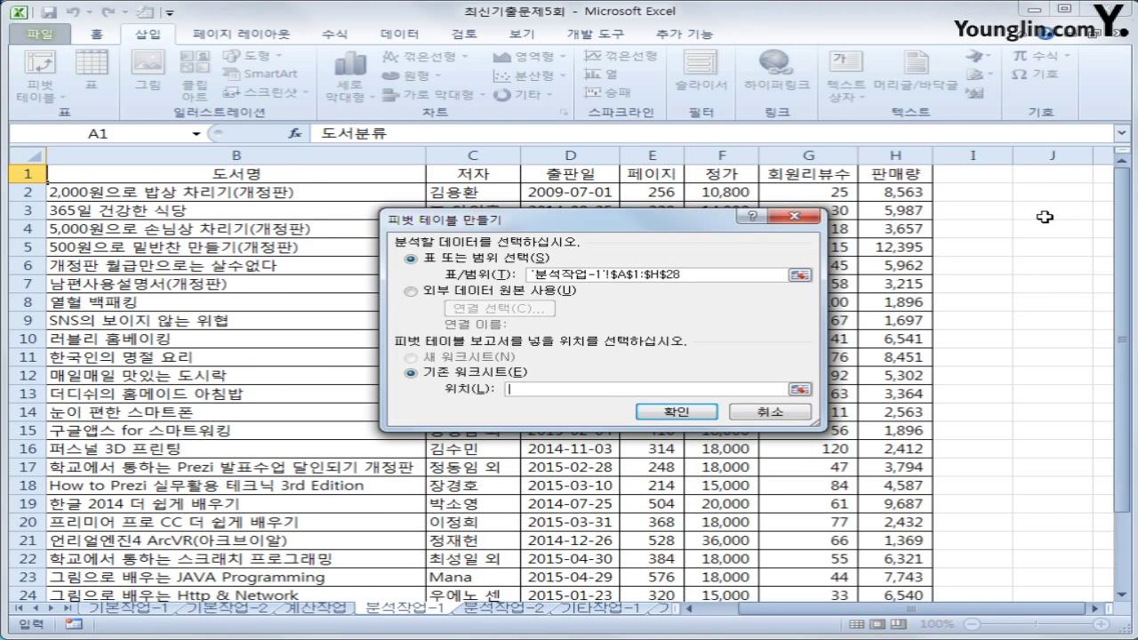
left_click(1045, 218)
left_click(1045, 224)
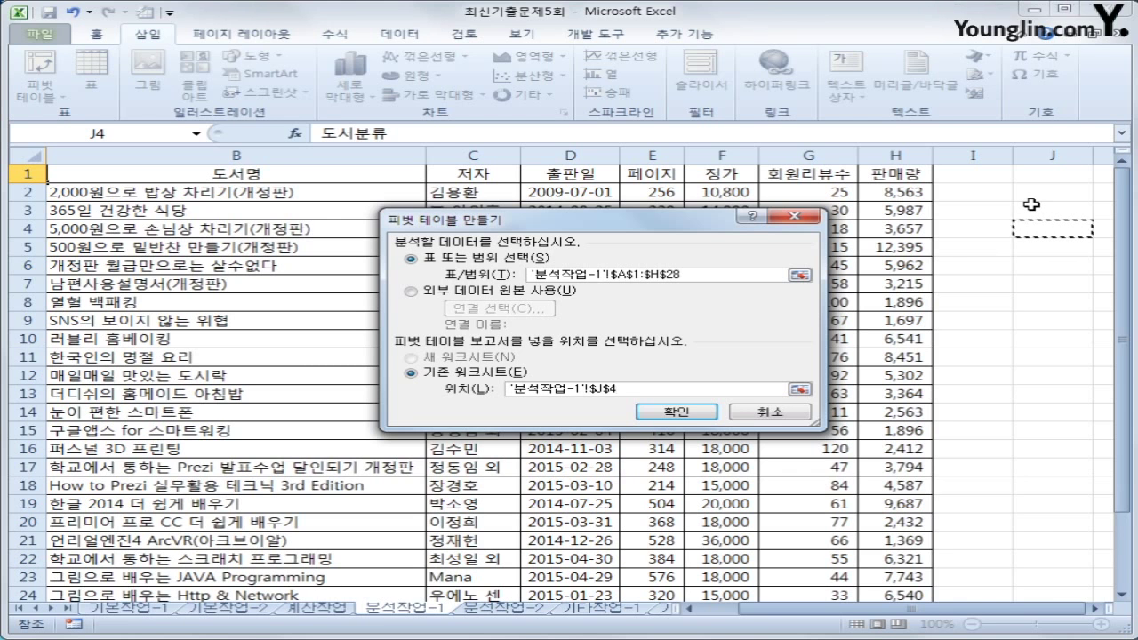
left_click(675, 412)
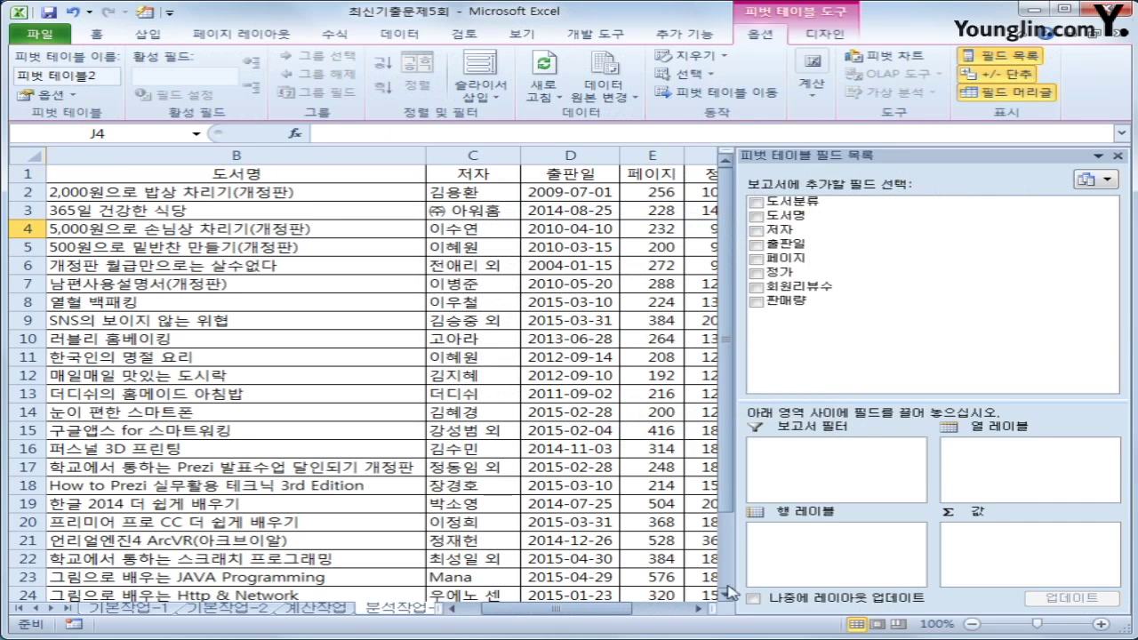
Lay out the pivot with 도서분류 as report filter, 출판일 as rows, and 도서명 count plus 판매량 sum as values
left_click_drag(587, 610, 645, 610)
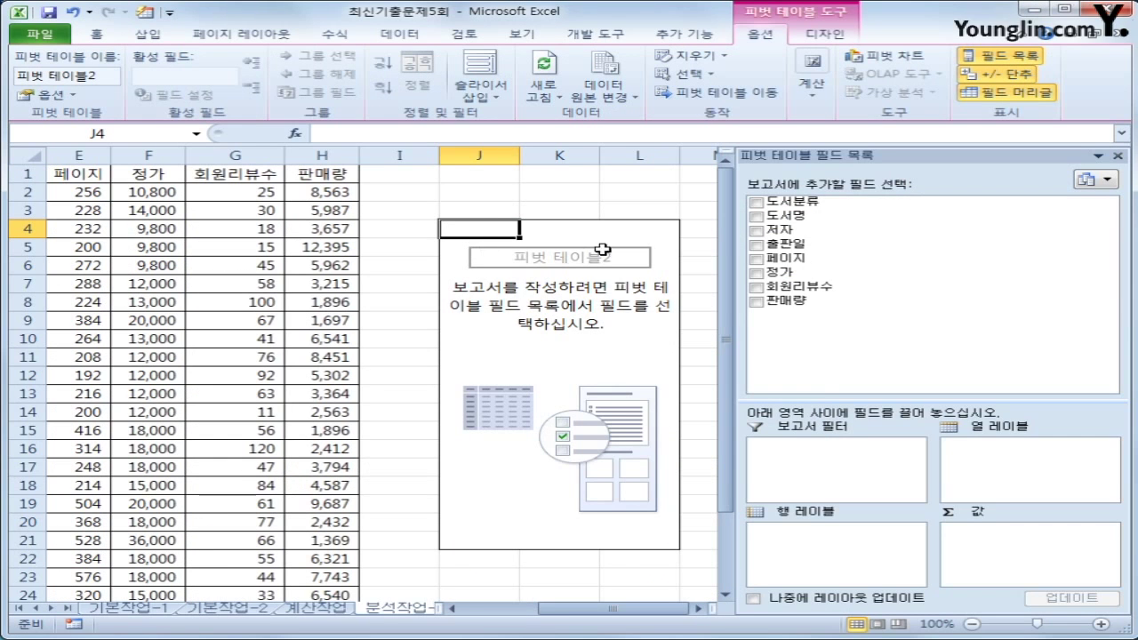
left_click_drag(828, 202, 818, 454)
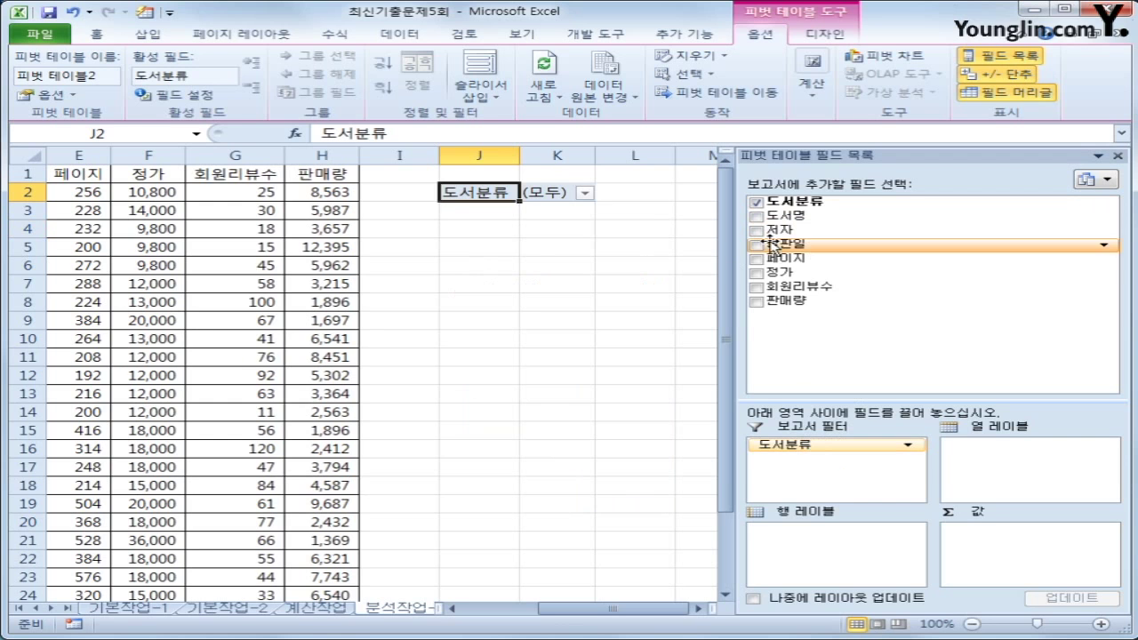
left_click_drag(802, 251, 840, 544)
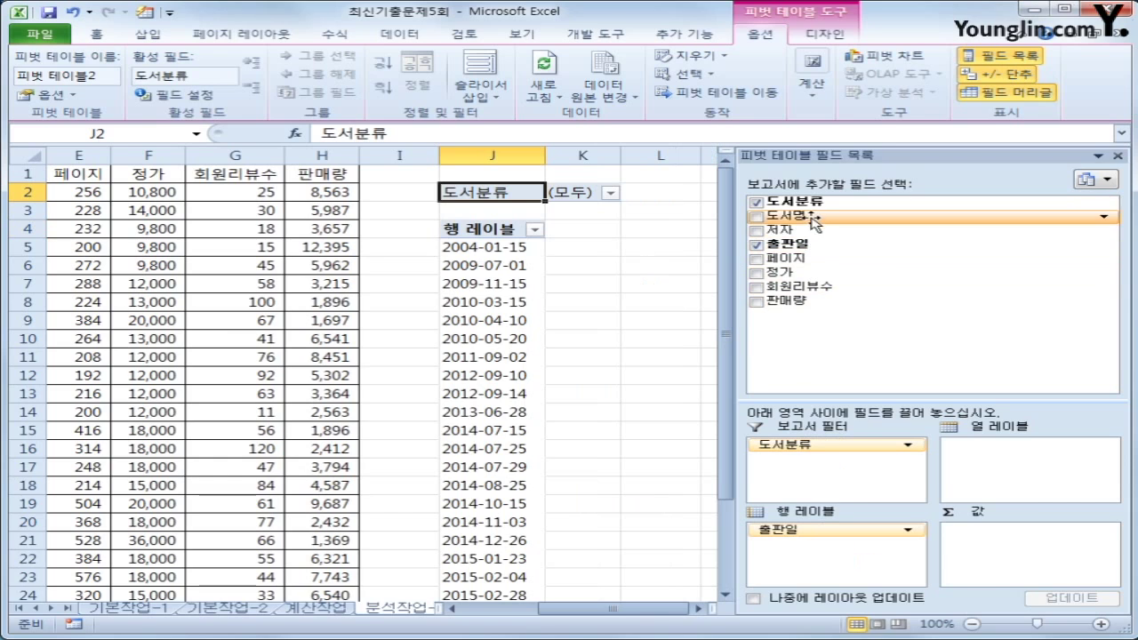
left_click_drag(791, 215, 1011, 558)
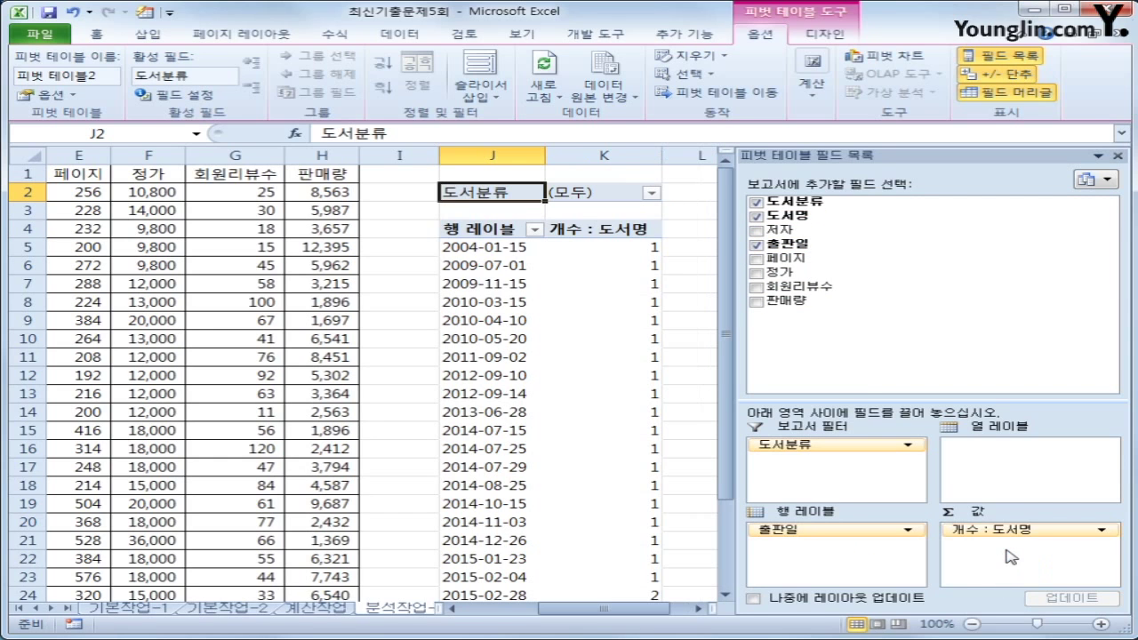
left_click_drag(836, 302, 1005, 553)
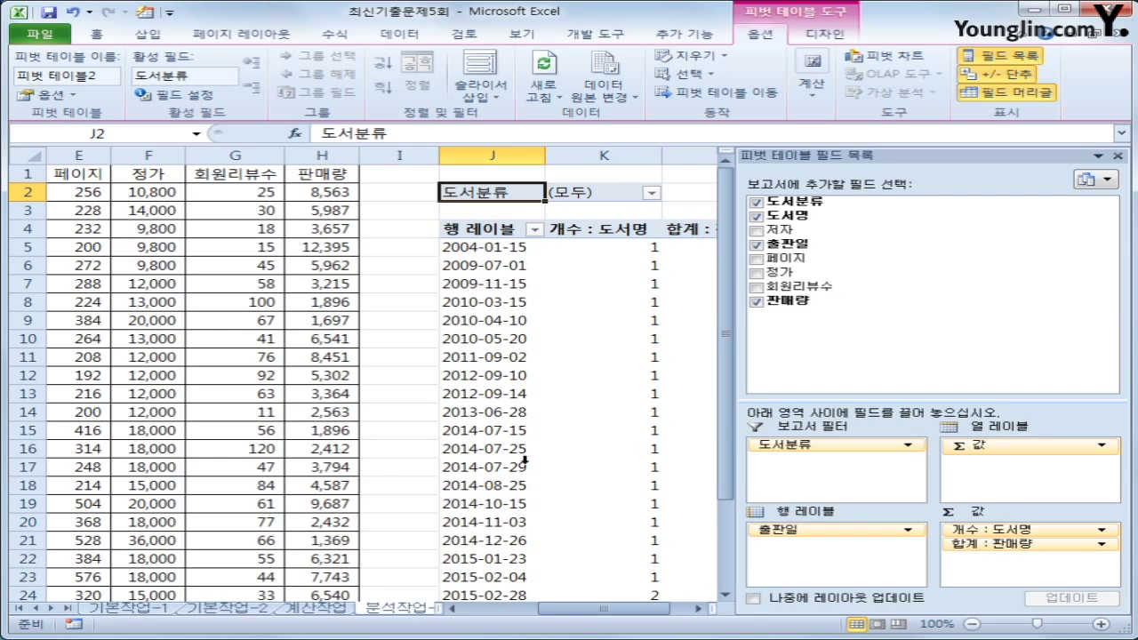
left_click(820, 35)
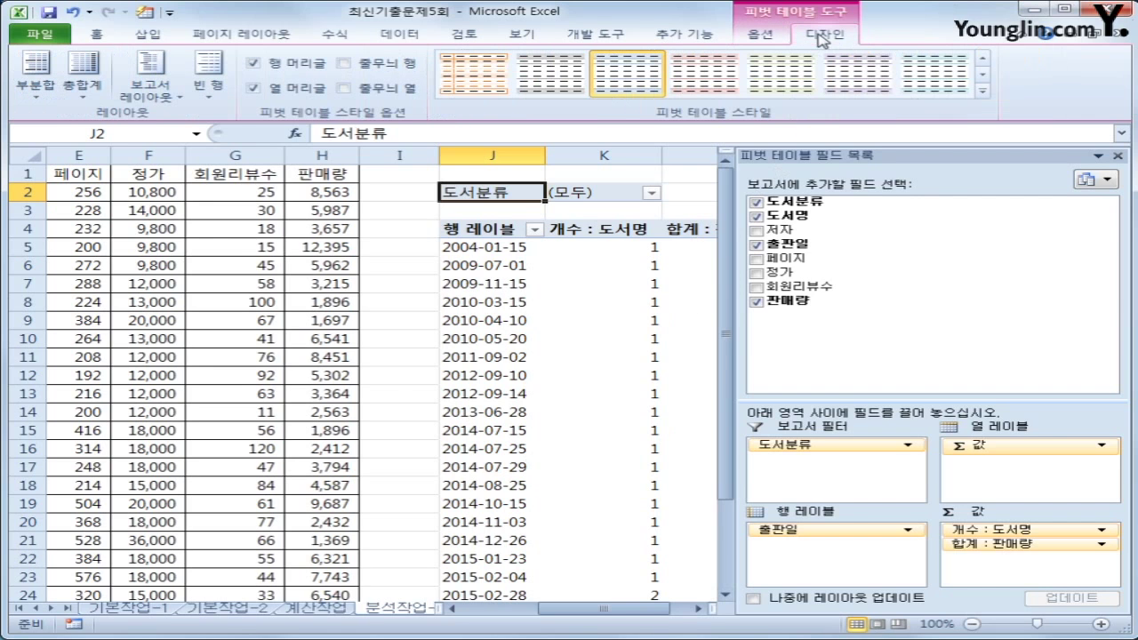
Switch the pivot table's report layout to outline form
left_click(153, 94)
left_click(233, 167)
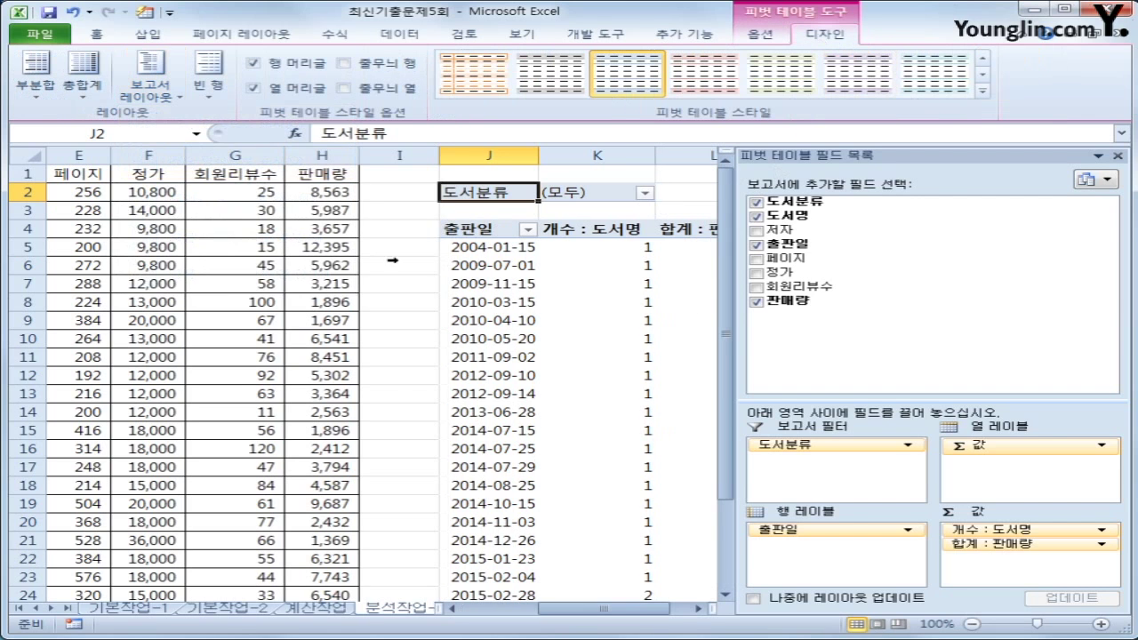
left_click_drag(619, 613, 628, 614)
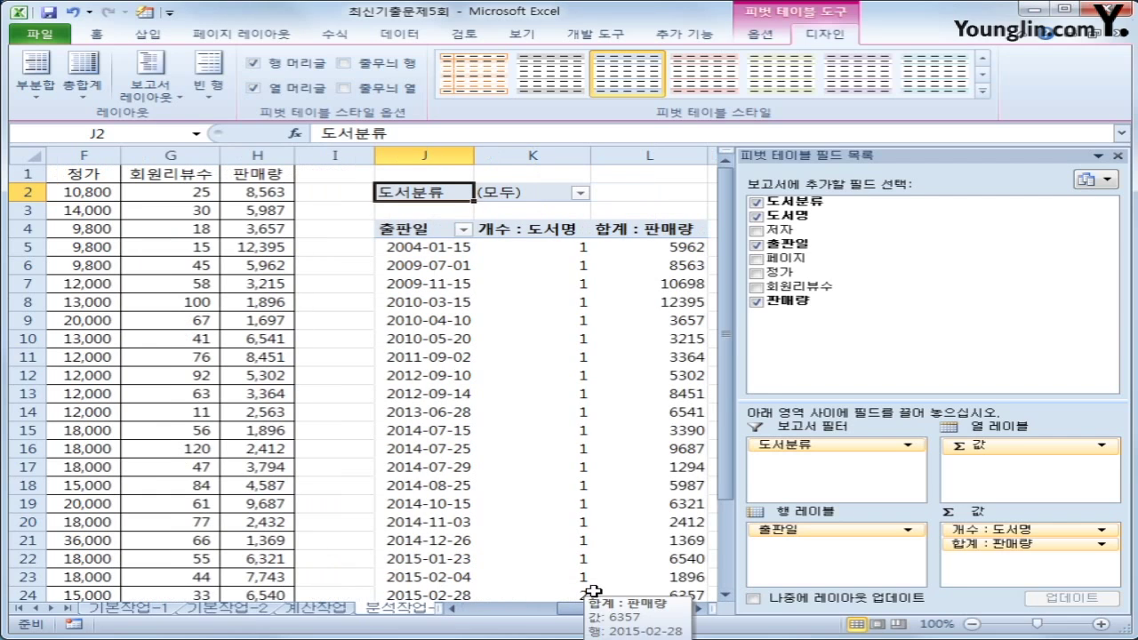
Group the 출판일 dates by year only, giving rows 2004년 through 2015년
left_click(452, 247)
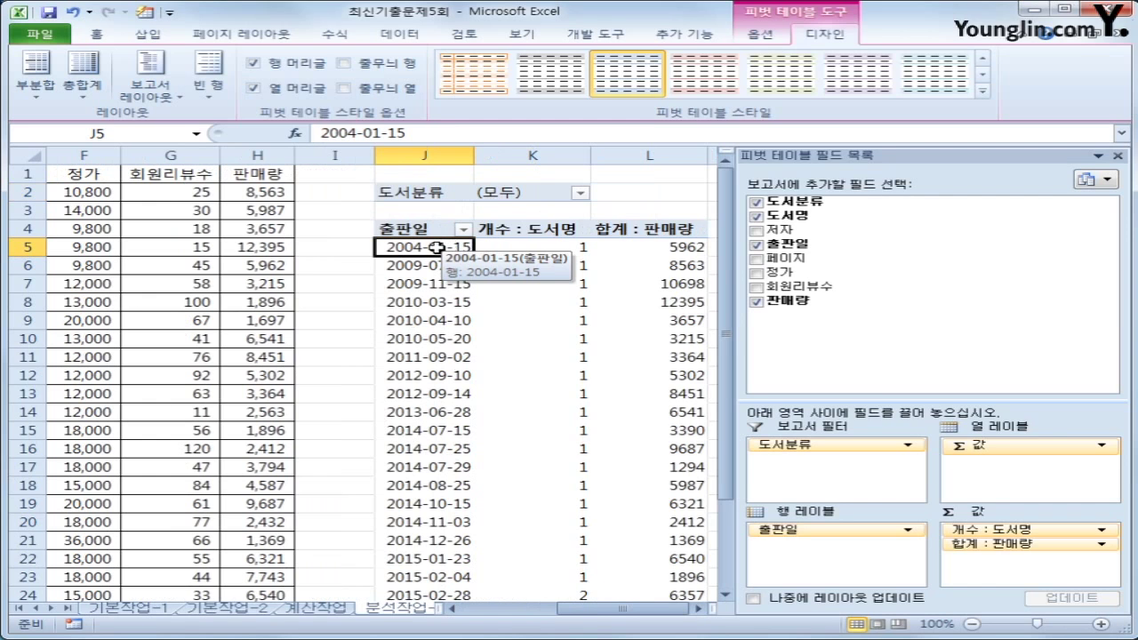
right_click(433, 248)
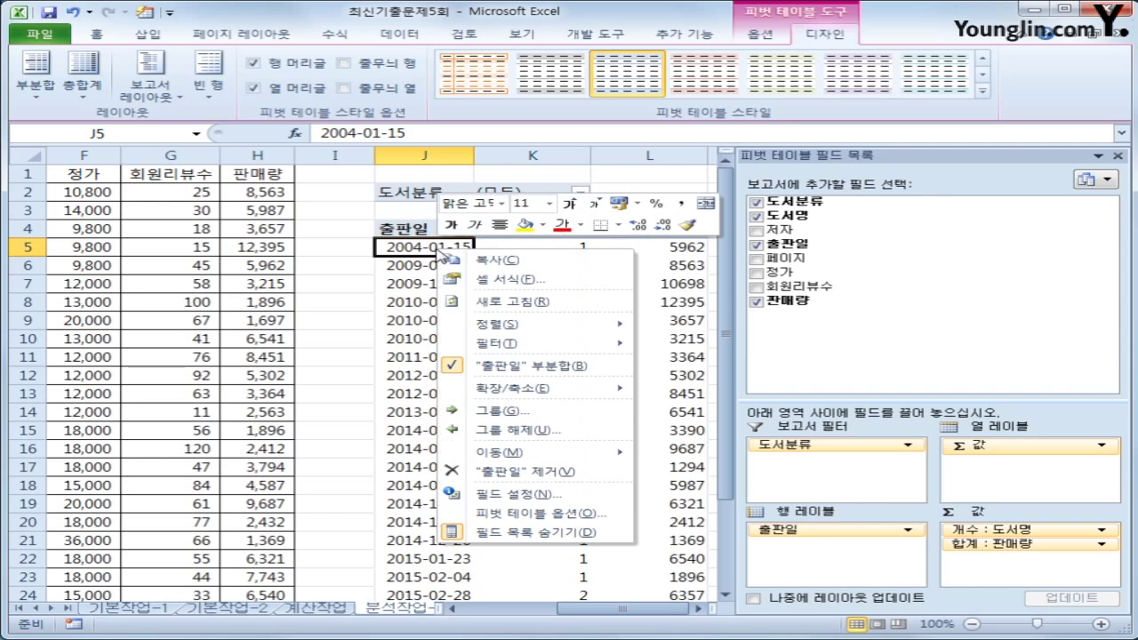
left_click(502, 411)
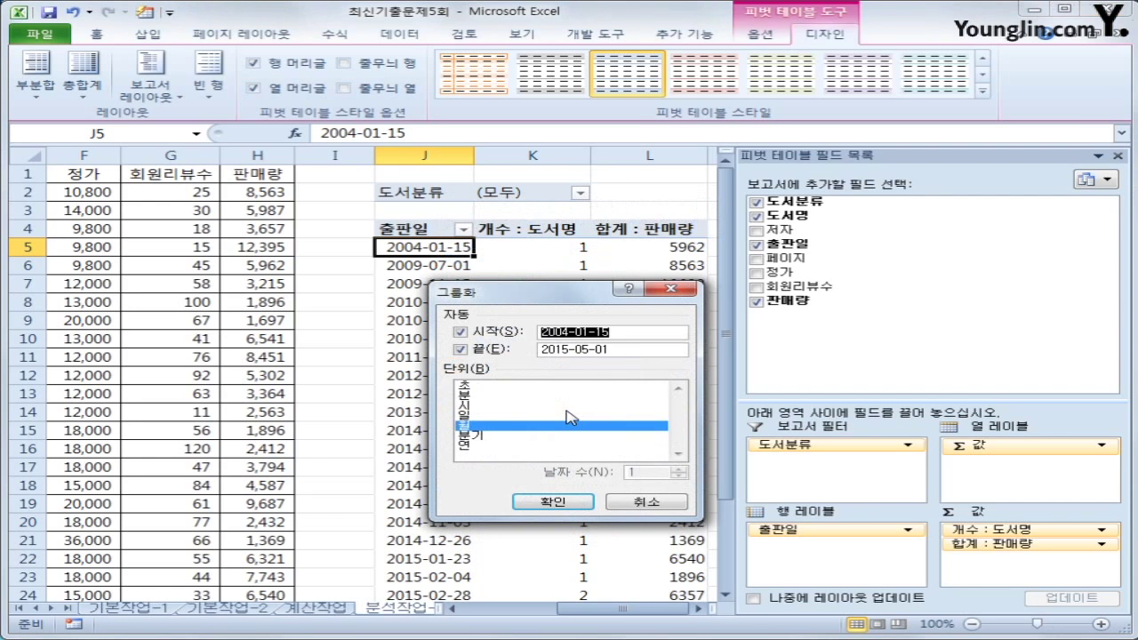
left_click(537, 430)
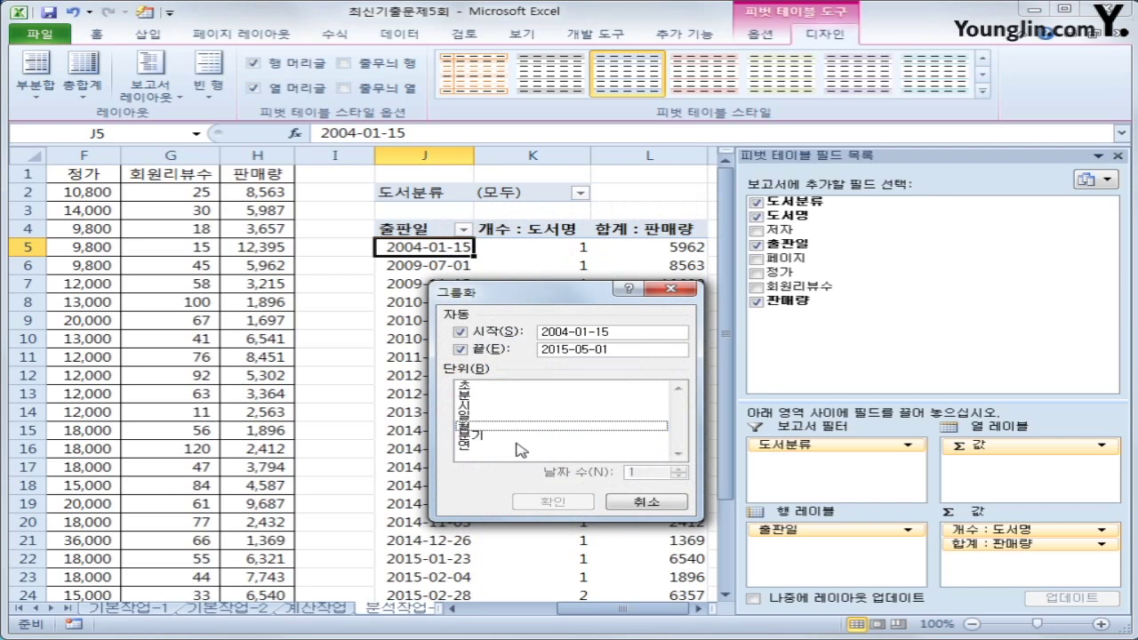
left_click(510, 445)
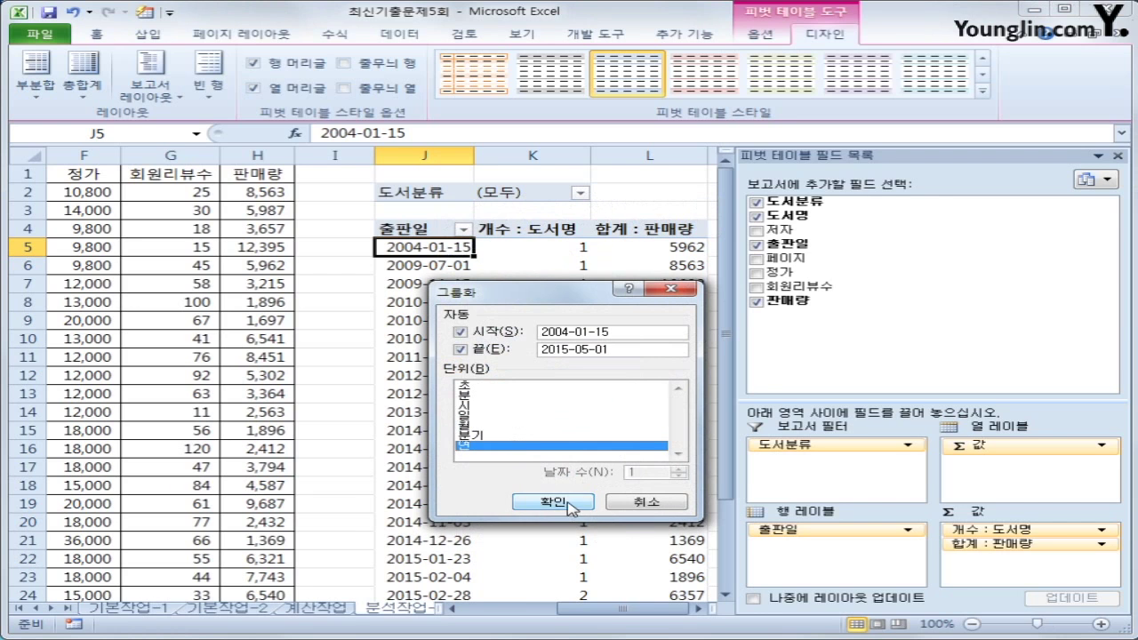
left_click(553, 501)
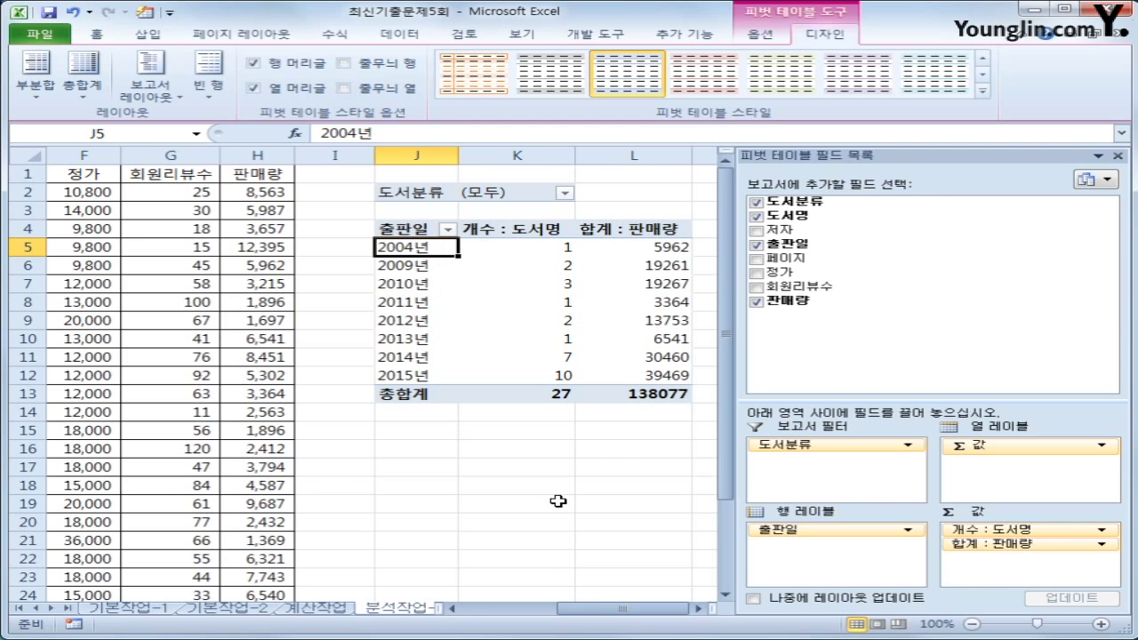
left_click(533, 233)
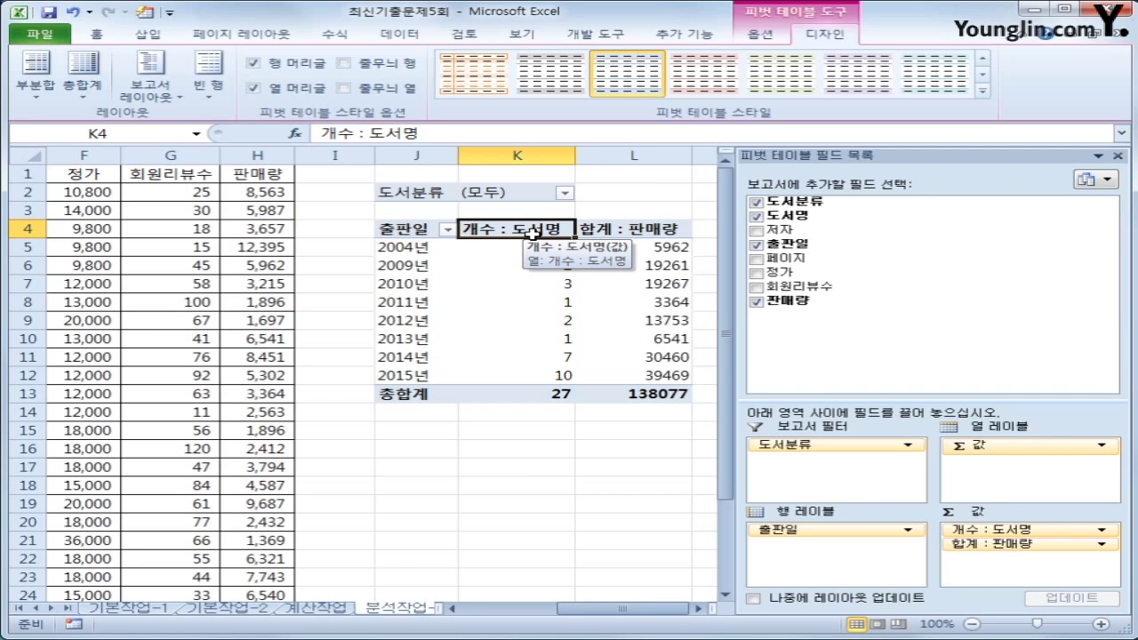
Give the 개수 : 도서명 field the custom format G/표준"권" so counts read like 27권
right_click(532, 233)
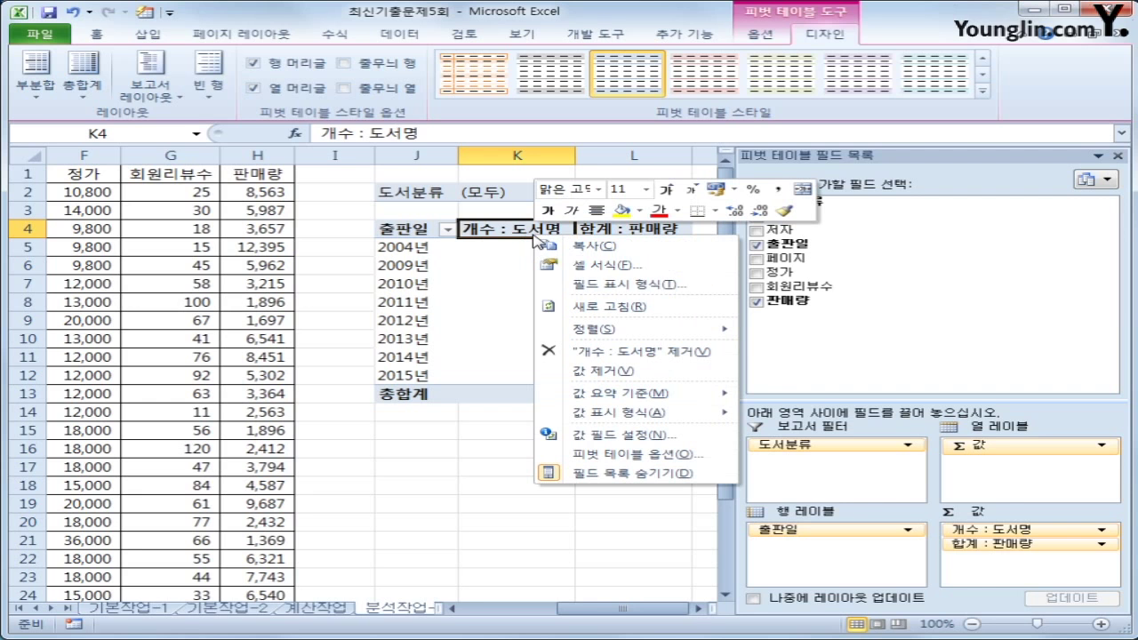
left_click(663, 284)
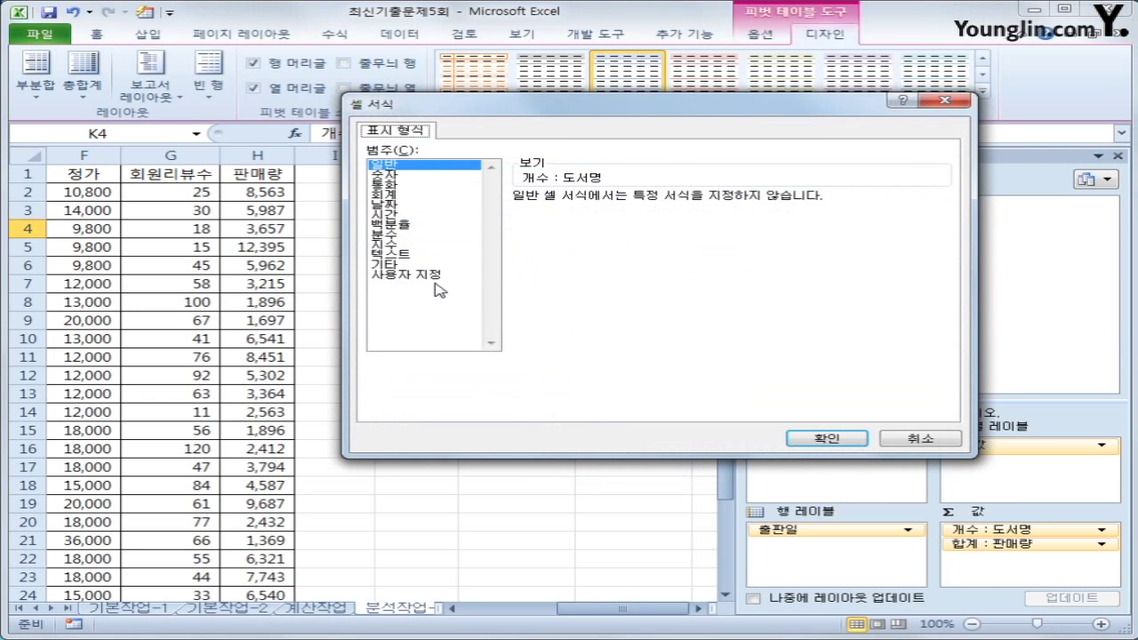
left_click(435, 276)
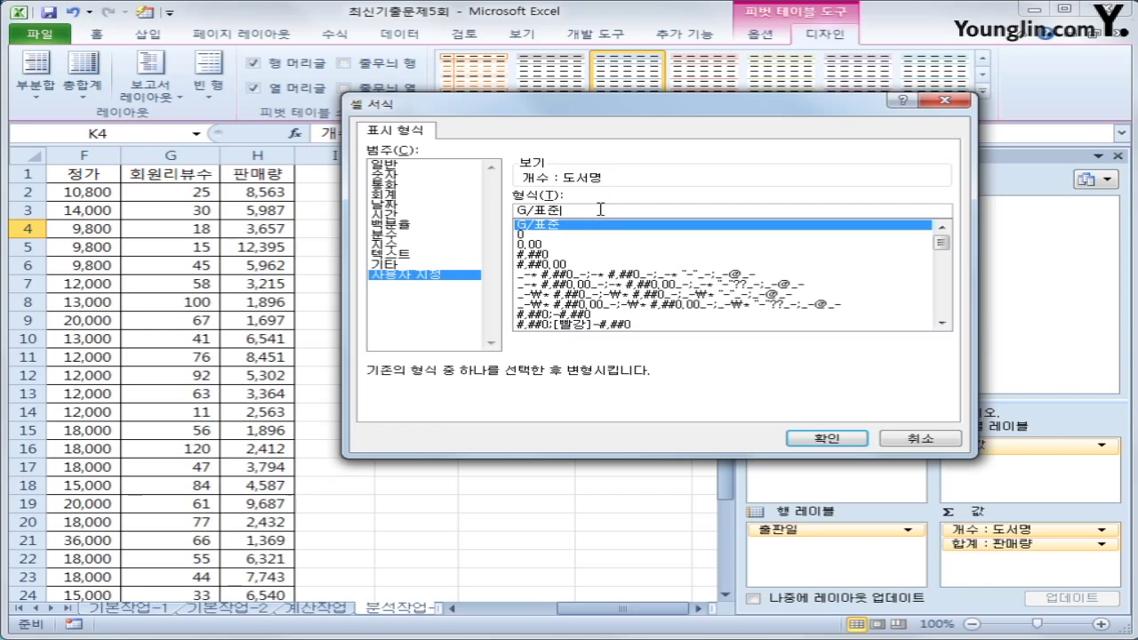
type("\"개")
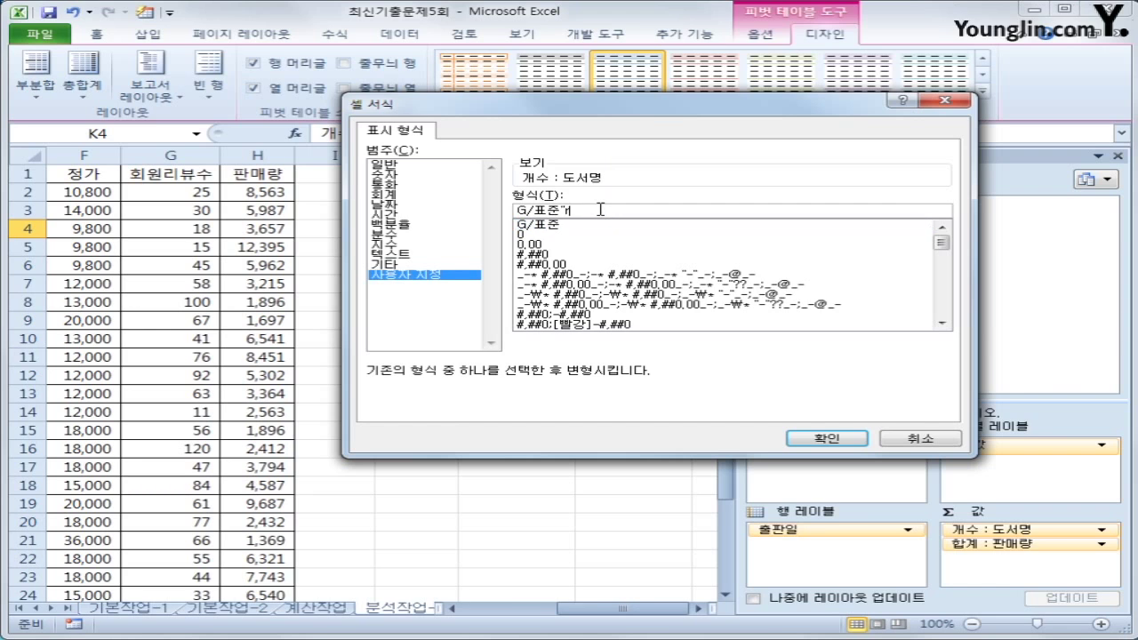
key("BackSpace")
type("권")
left_click(849, 438)
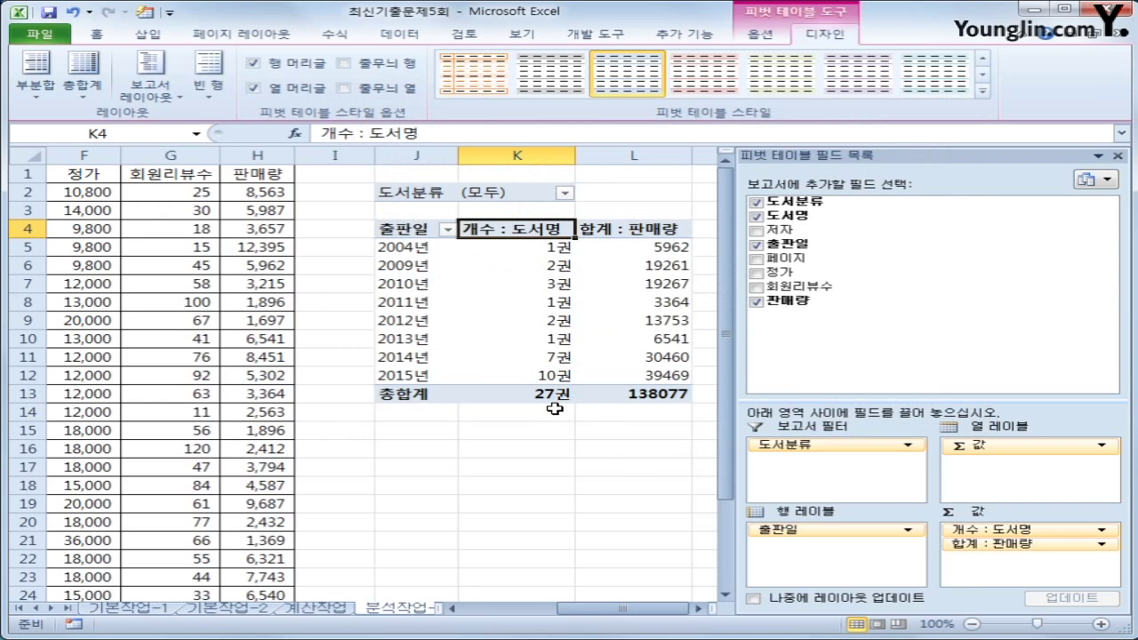
mouse_move(589, 353)
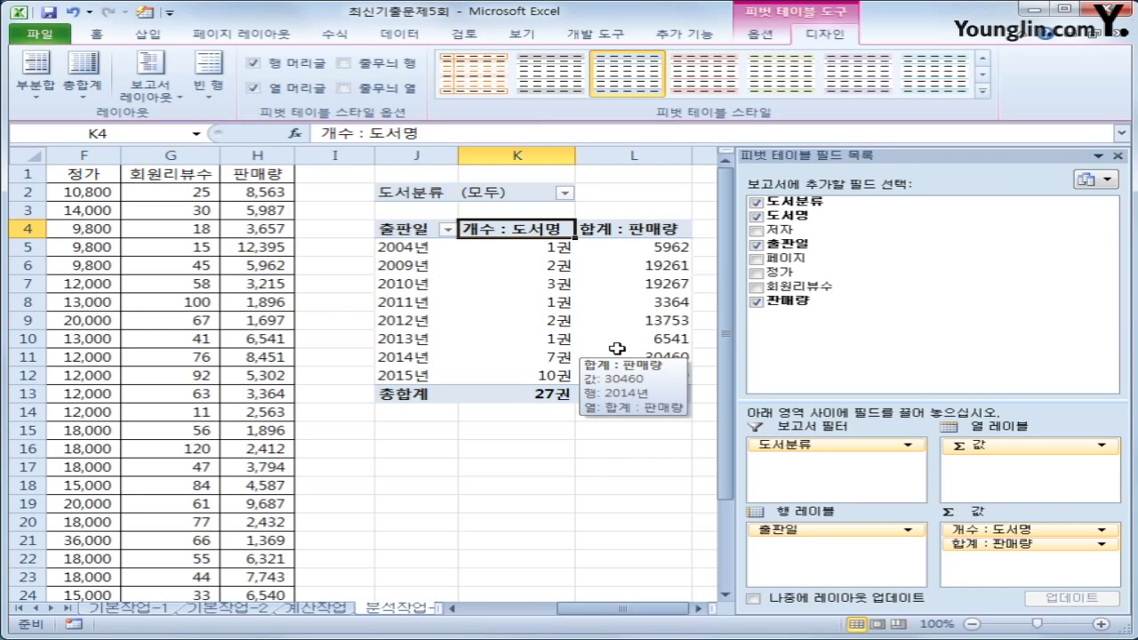
Format the 합계 : 판매량 field as Number with 0 decimals and a 1000 separator
left_click(665, 231)
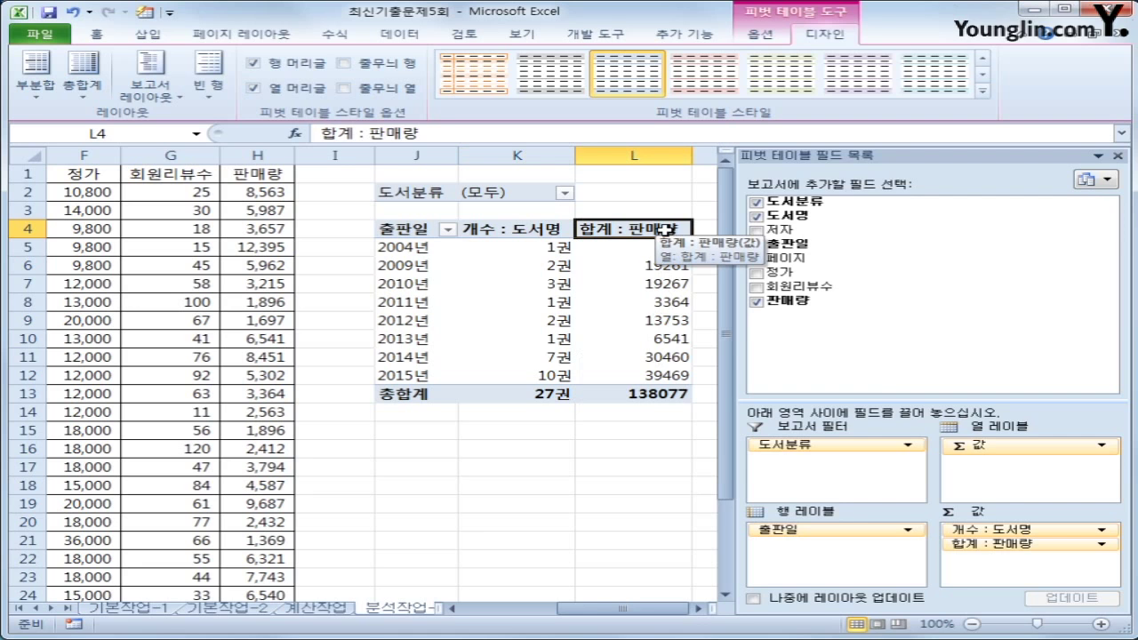
right_click(666, 231)
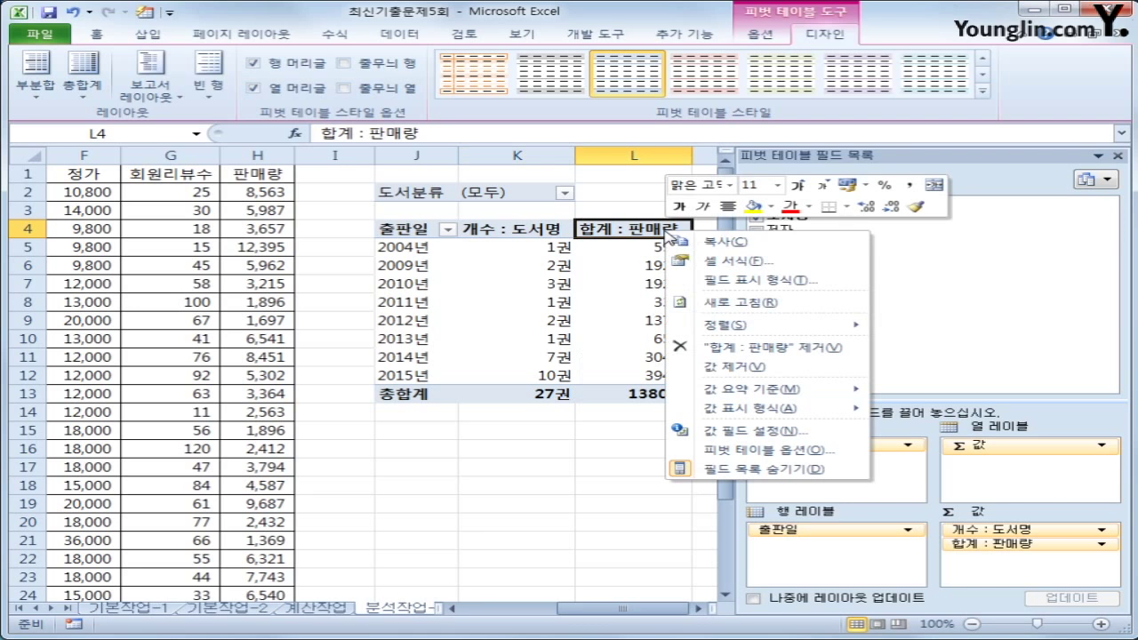
left_click(717, 283)
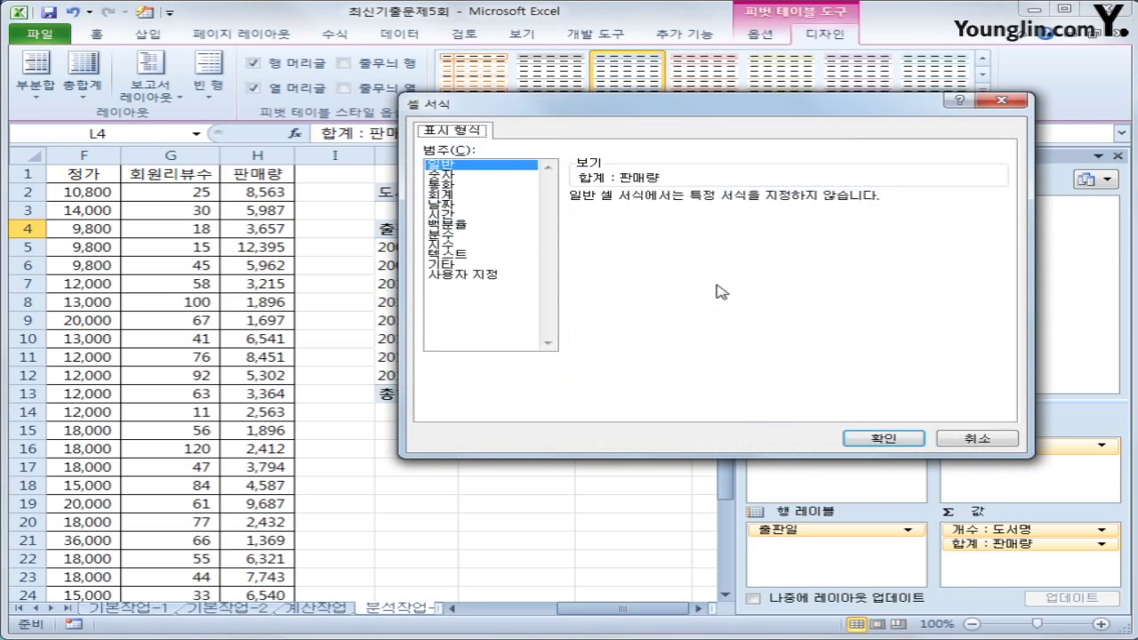
left_click(475, 176)
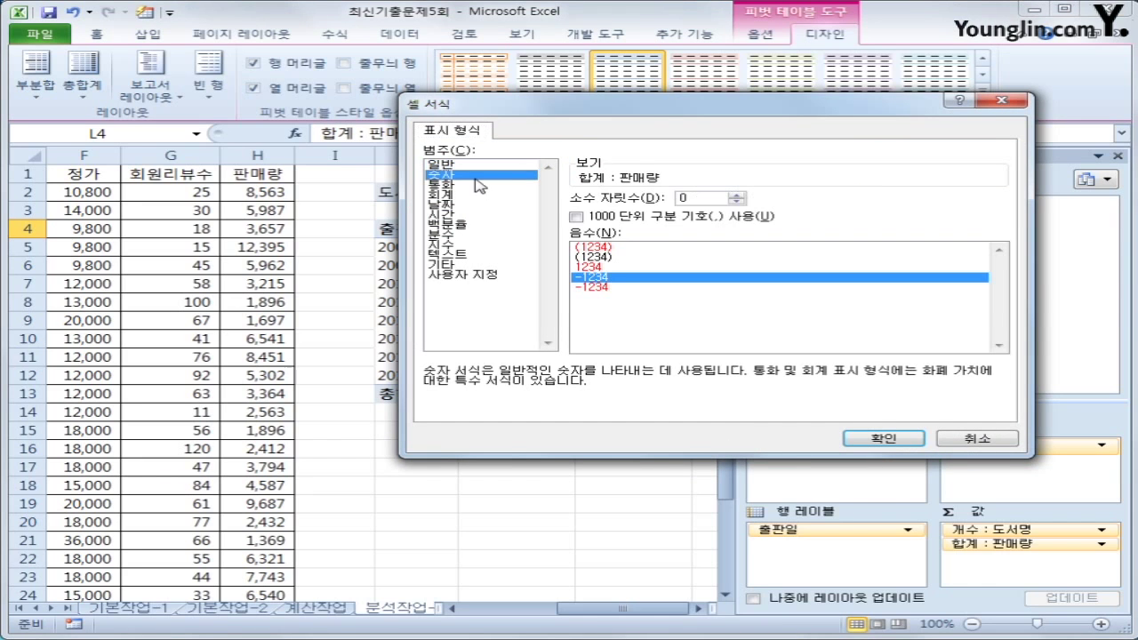
left_click(607, 225)
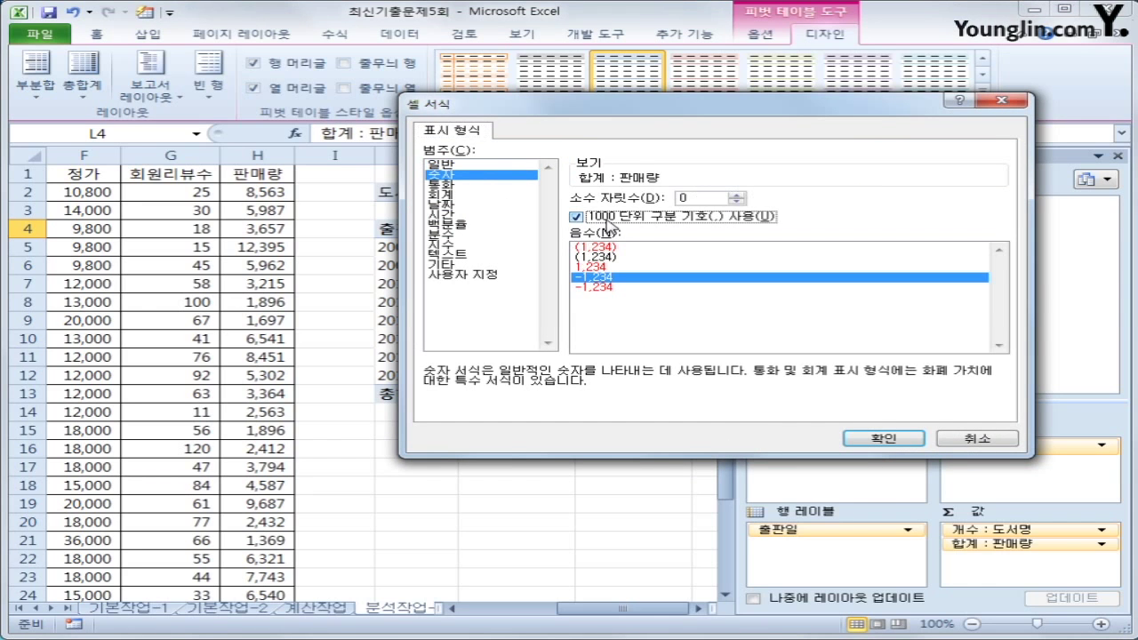
left_click(849, 440)
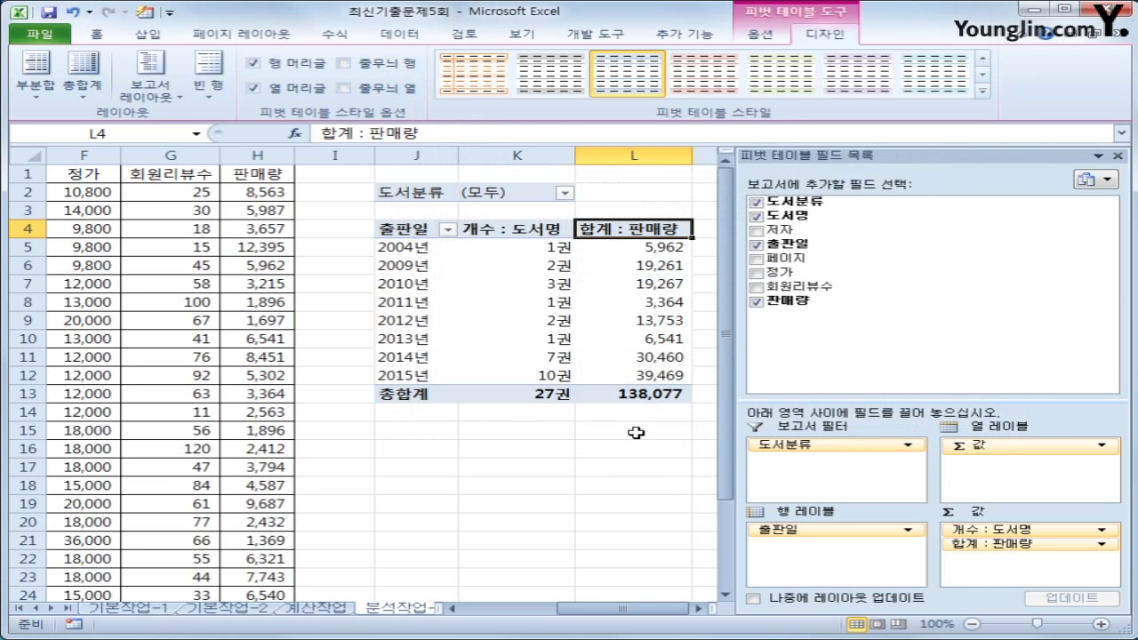
Apply 피벗 스타일 밝게 22 to the pivot table, then move to the 분석작업-2 sheet
left_click(984, 91)
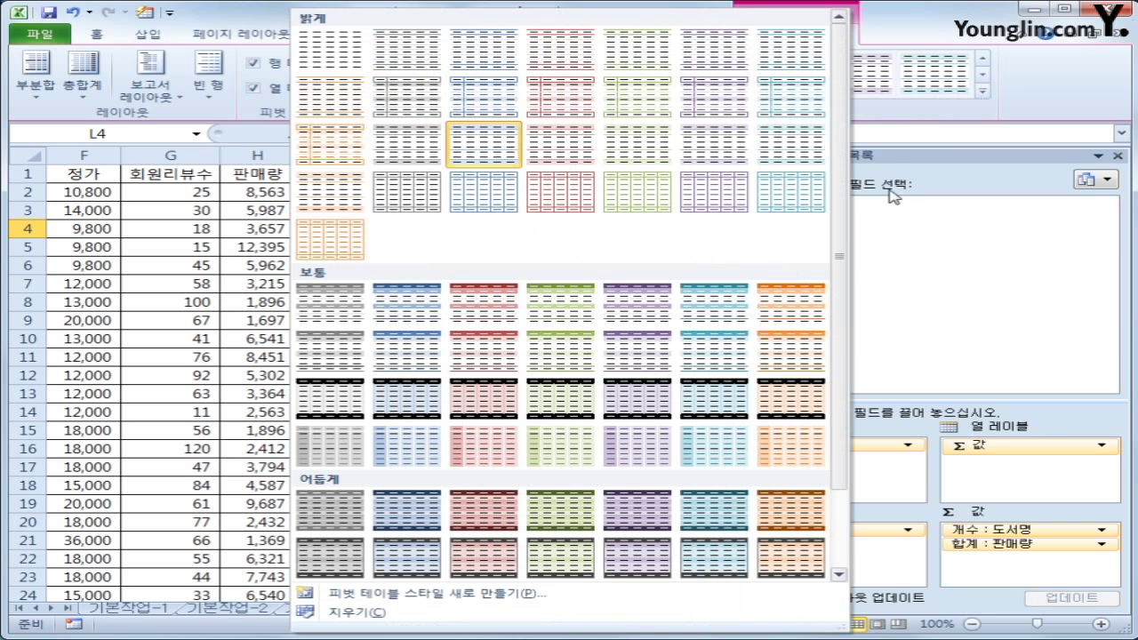
left_click(436, 212)
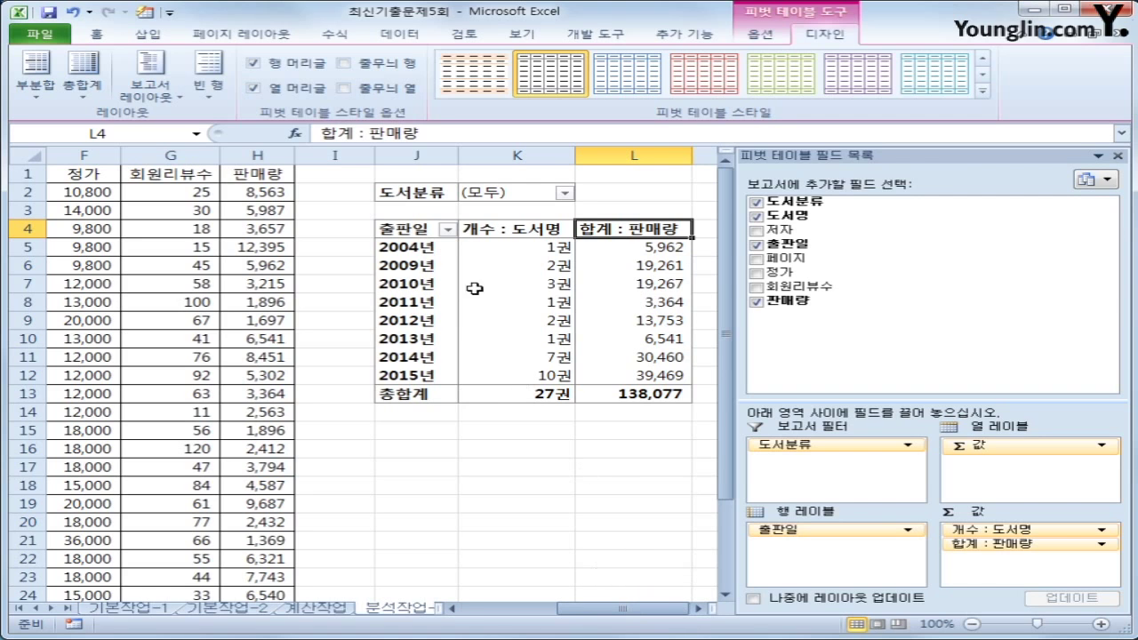
left_click(642, 391)
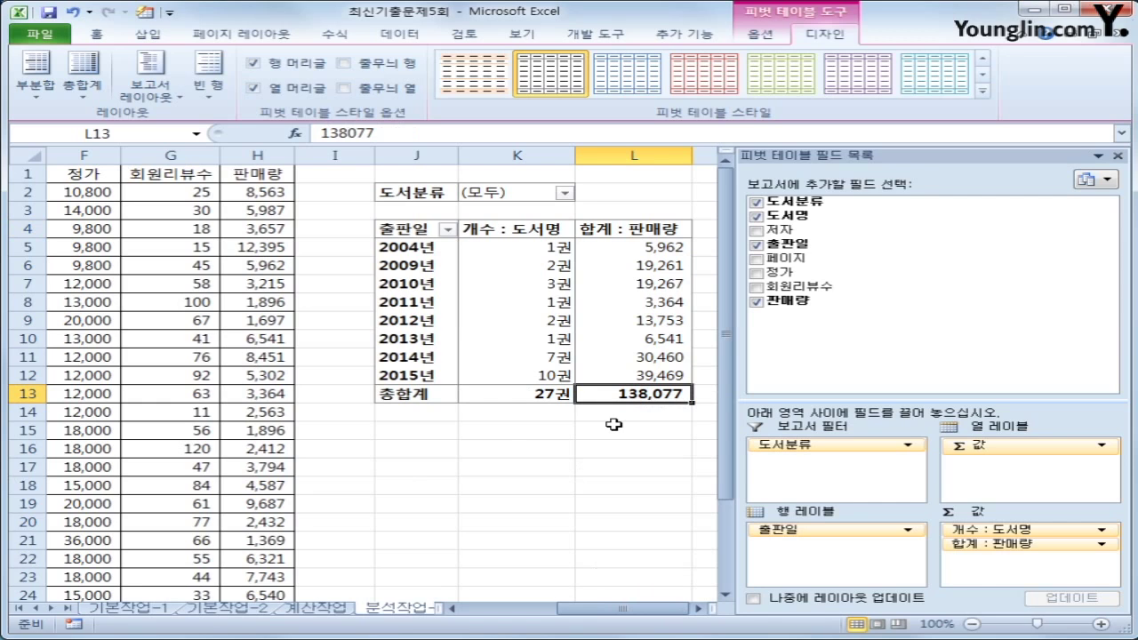
left_click_drag(442, 609, 612, 609)
left_click(514, 610)
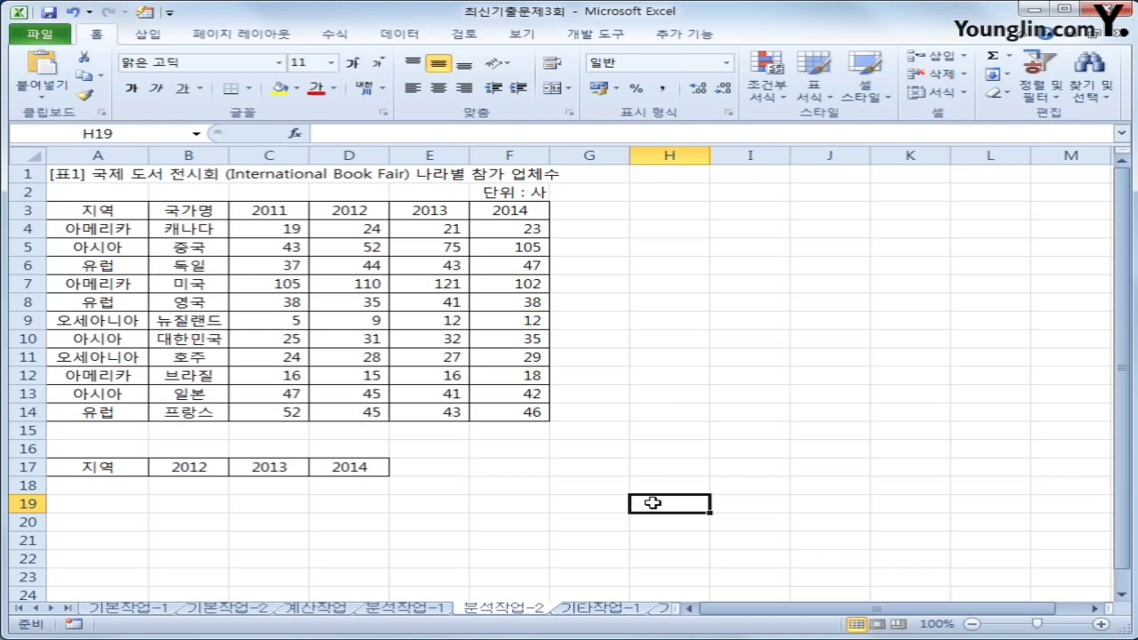
Start recording a macro named 평균통합 and select the header row A17:D17
left_click(614, 33)
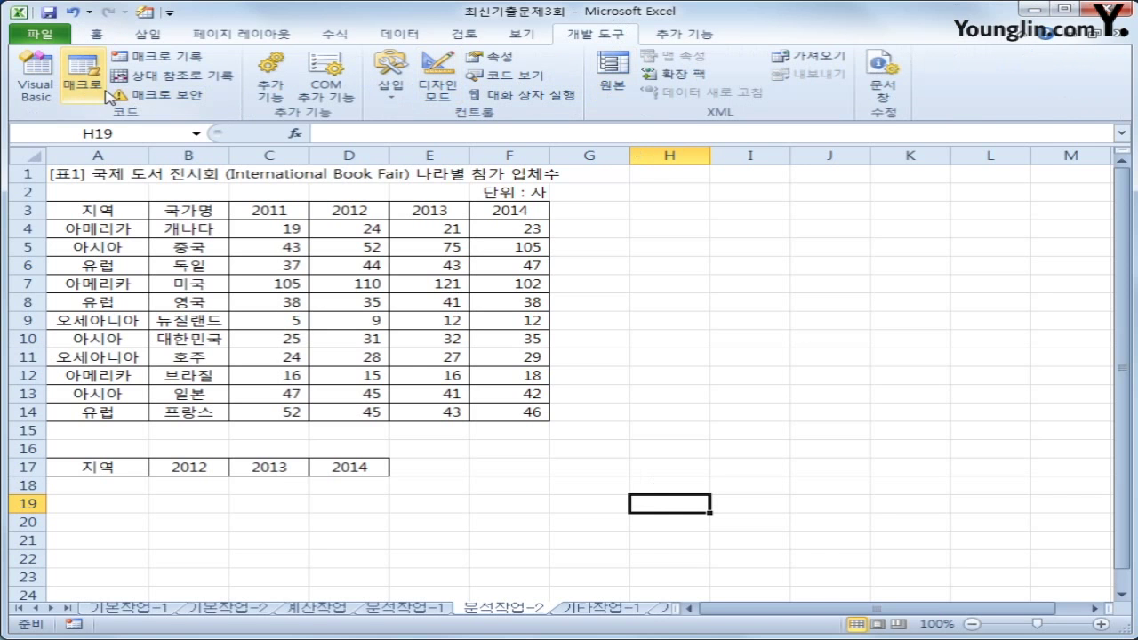
left_click(140, 64)
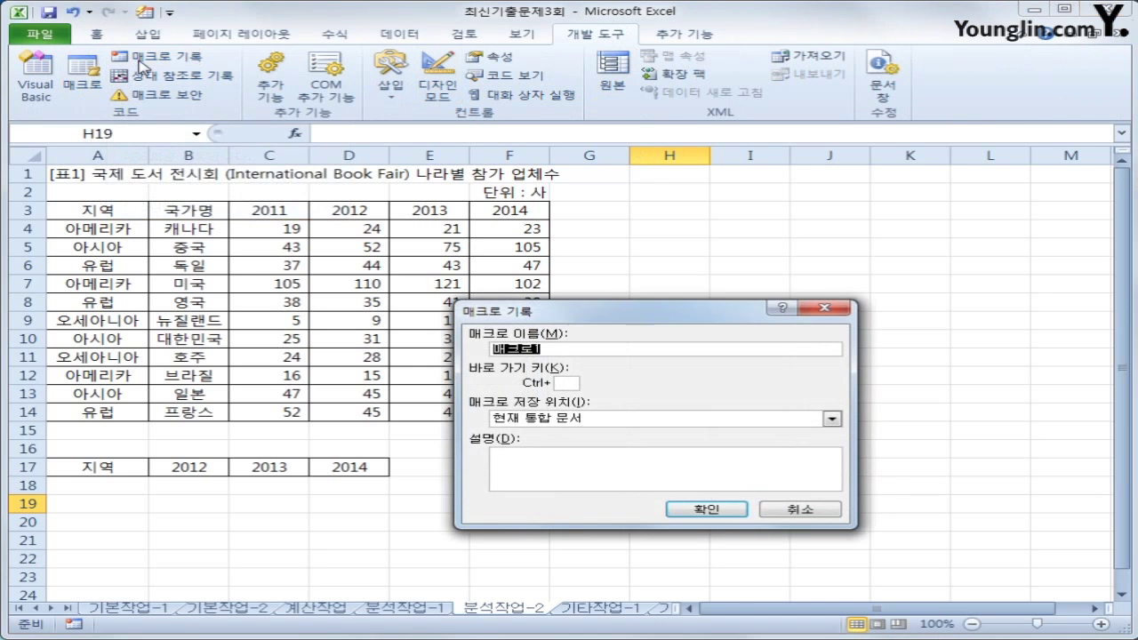
key("BackSpace")
type("평균통계")
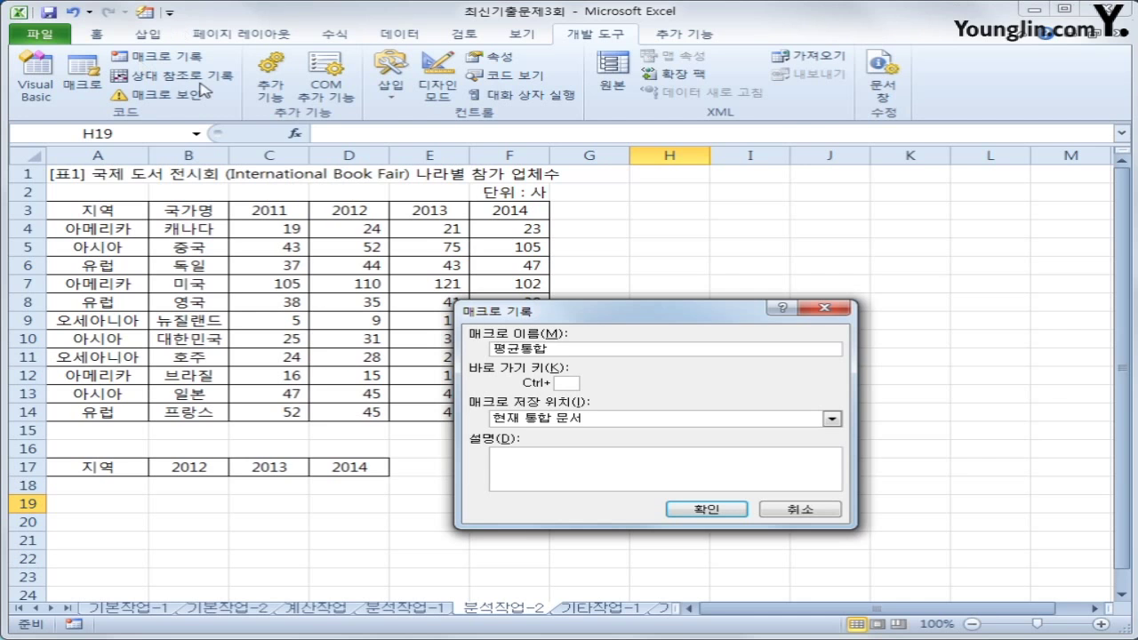
left_click(682, 509)
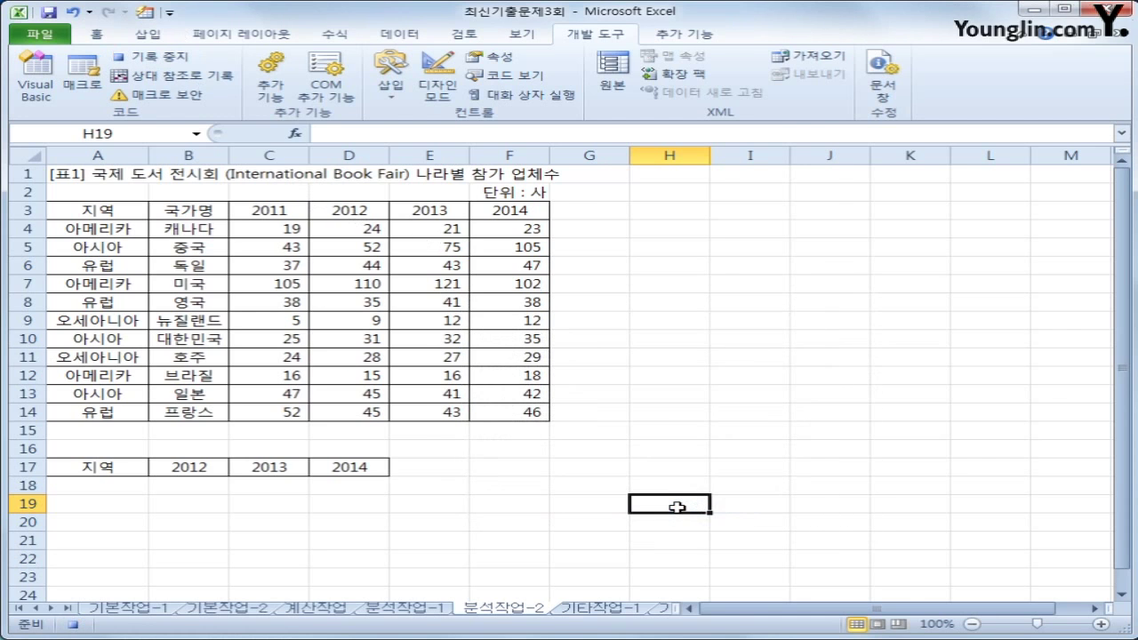
left_click_drag(96, 465, 346, 478)
left_click(396, 43)
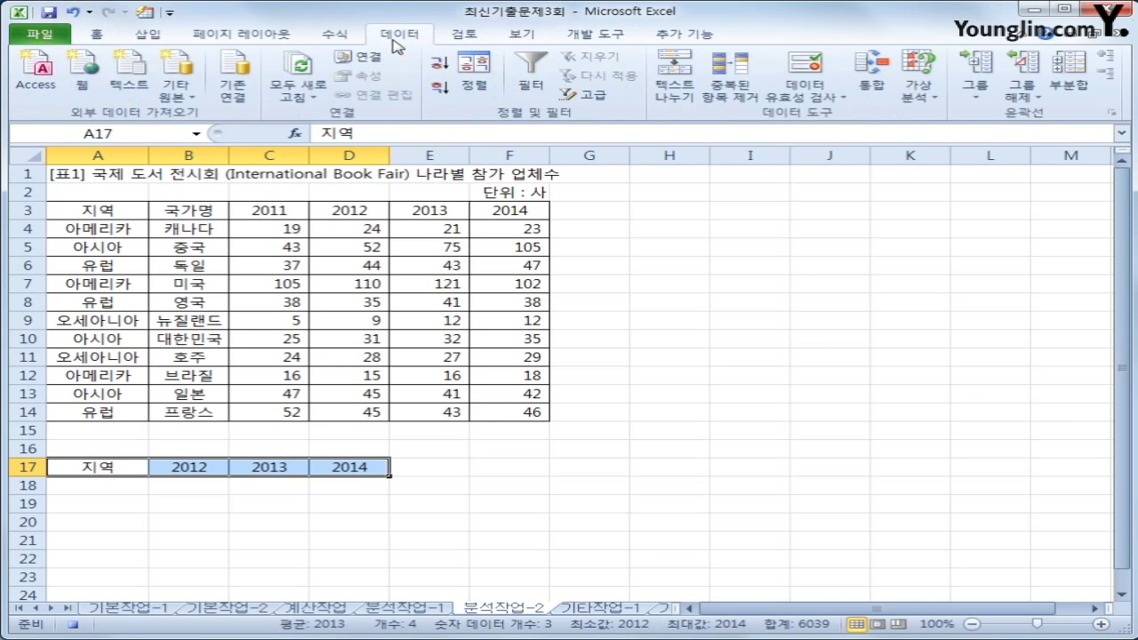
Consolidate A3:F14 with Average, using top row and left column labels, into A18:D21
left_click(876, 92)
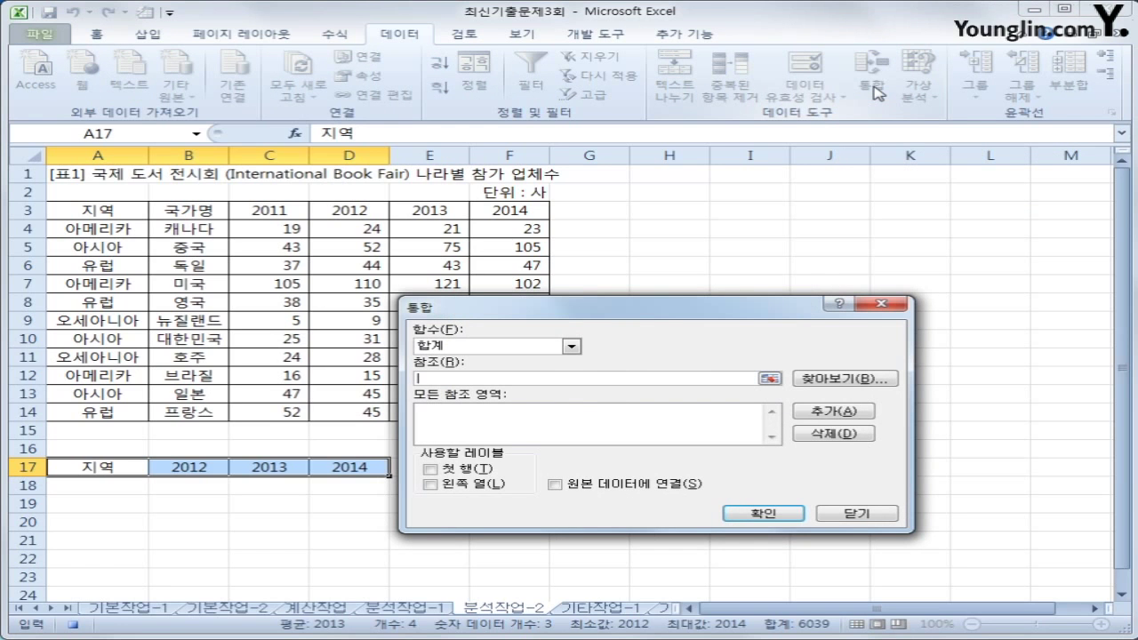
left_click(572, 346)
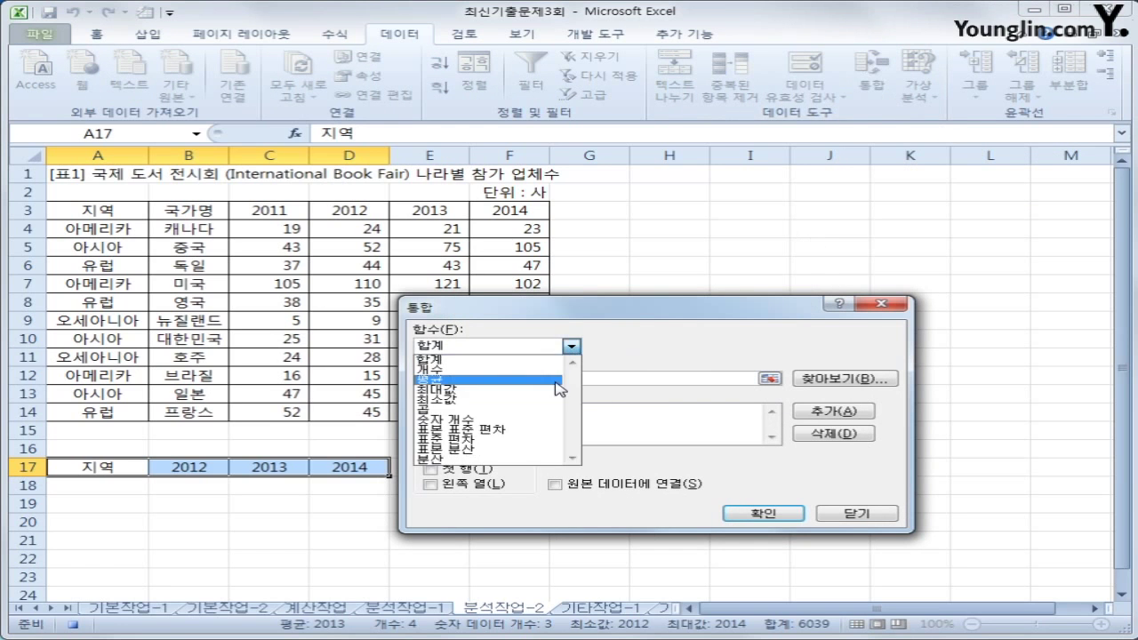
left_click(559, 388)
left_click(531, 379)
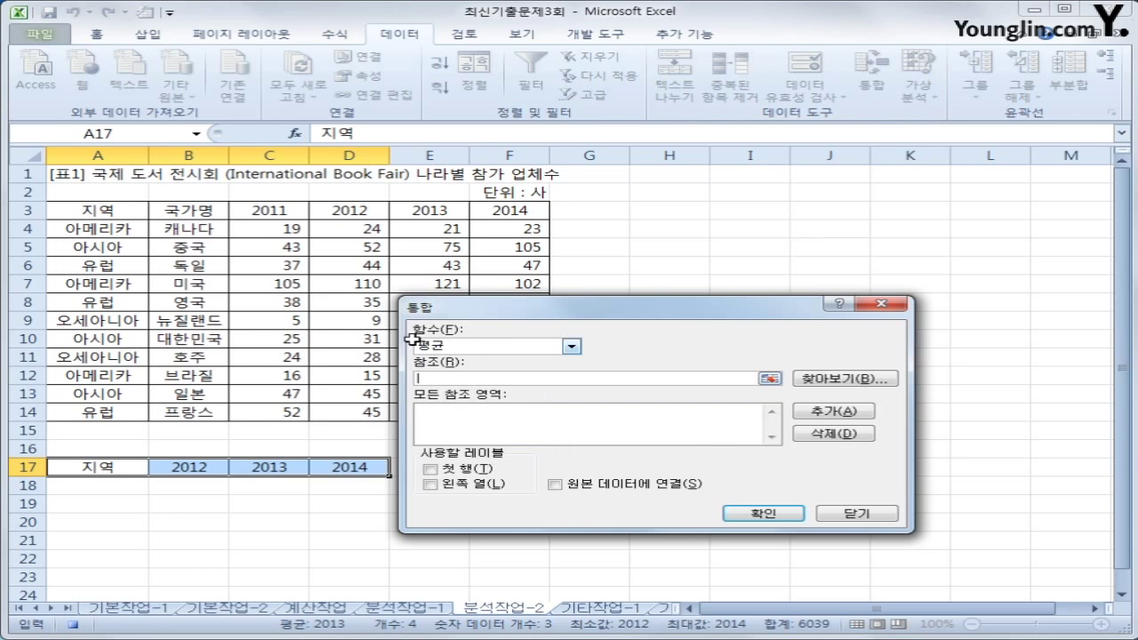
left_click_drag(120, 208, 516, 420)
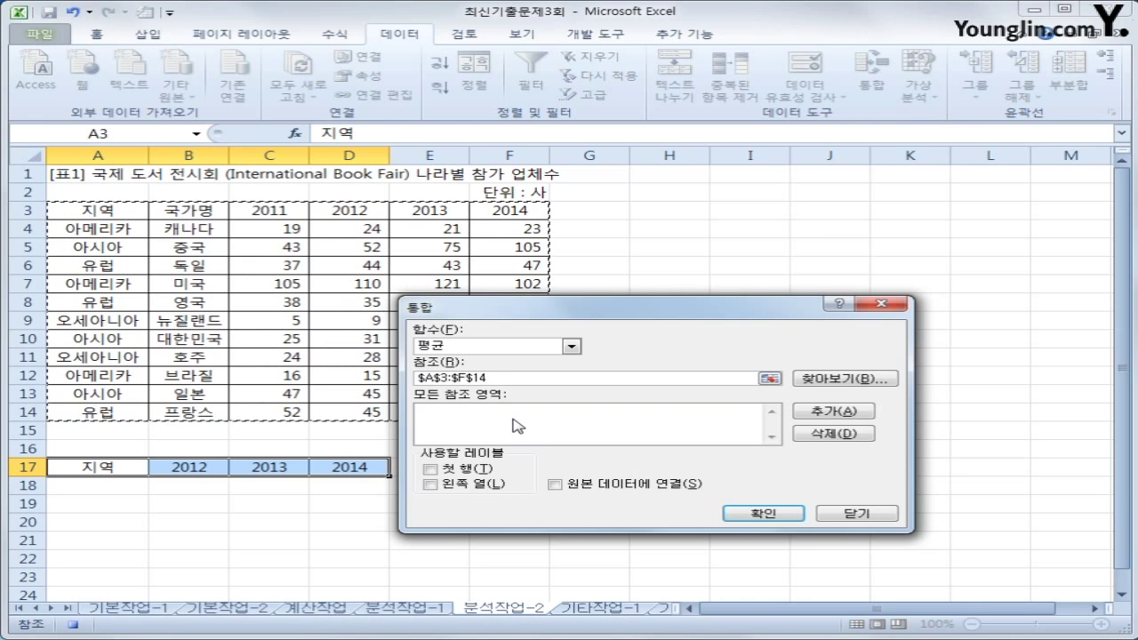
left_click(829, 412)
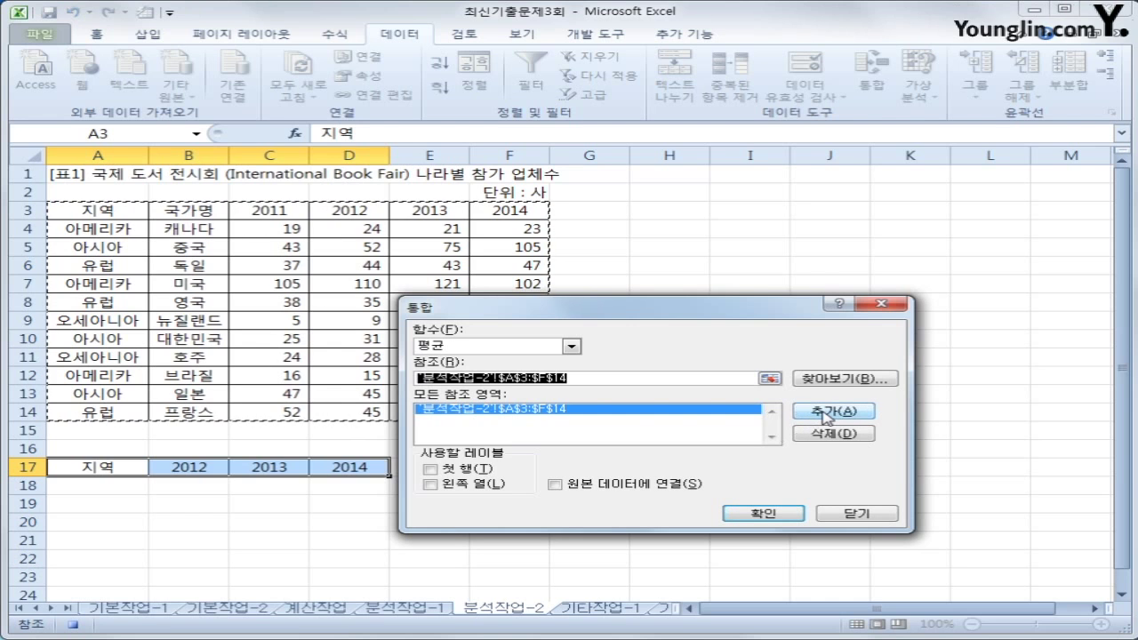
left_click(456, 469)
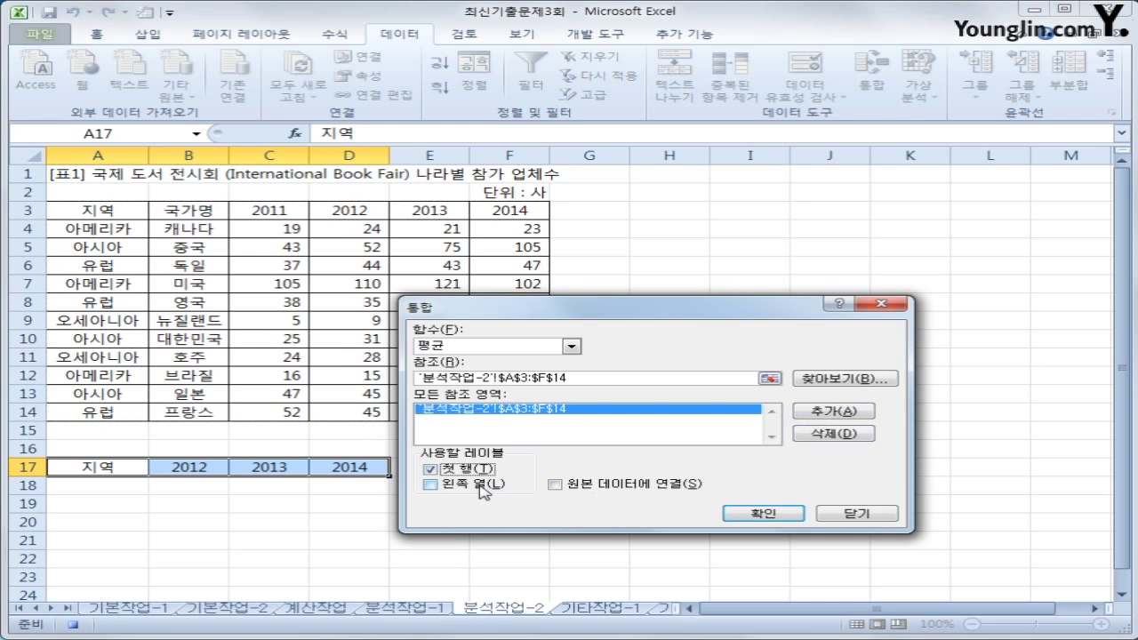
left_click(480, 485)
left_click(780, 513)
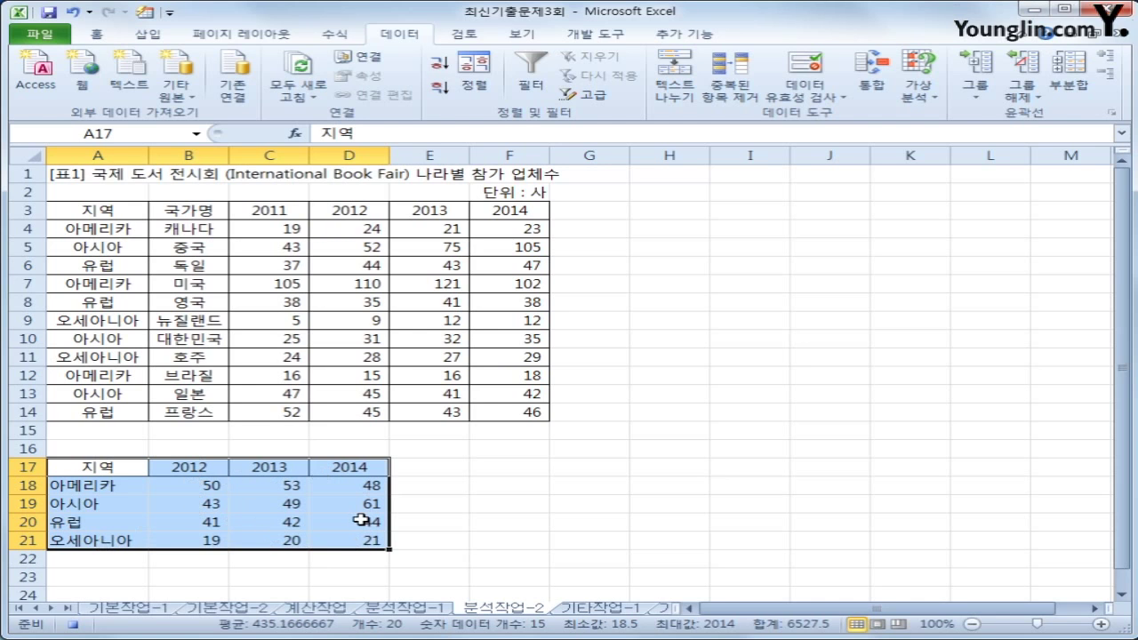
left_click(357, 542)
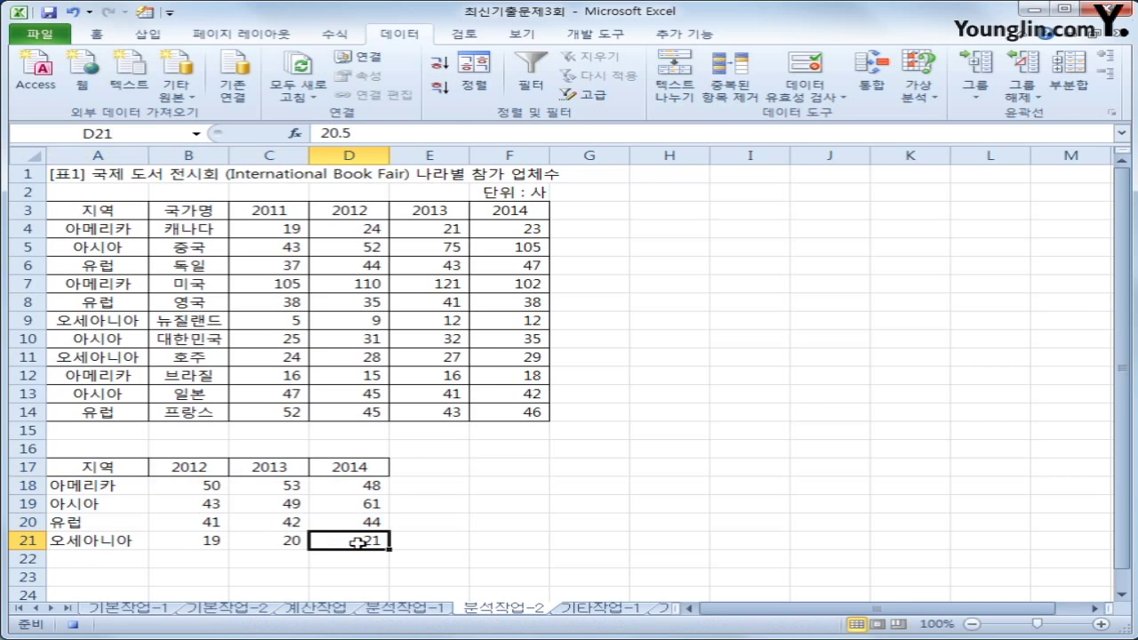
Stop the macro recording and select cell H16
left_click(596, 34)
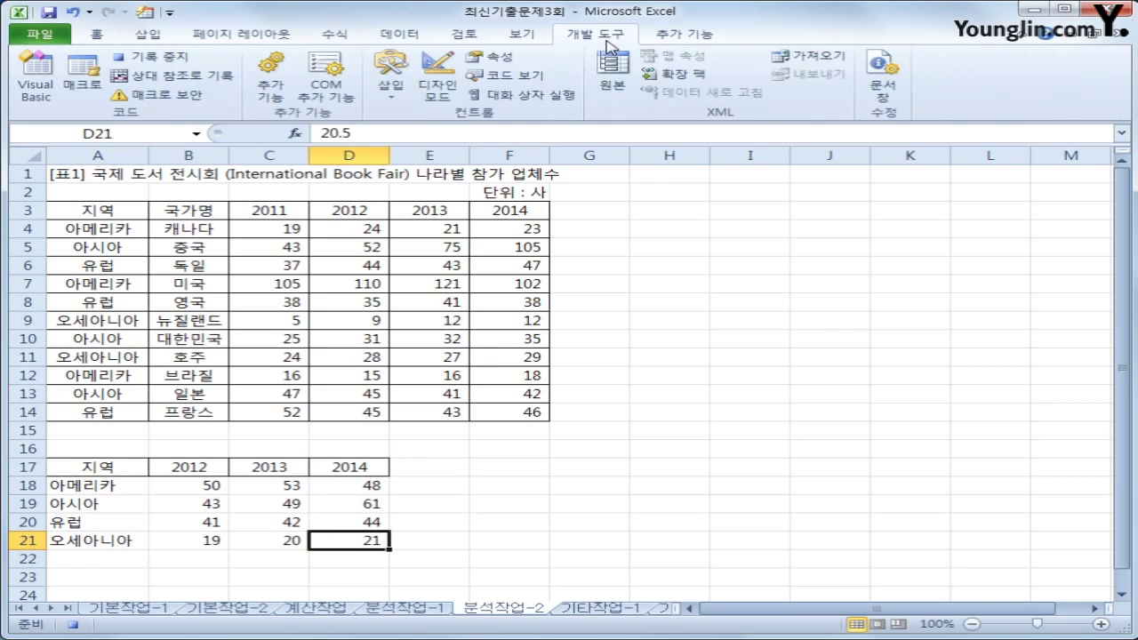
left_click(680, 448)
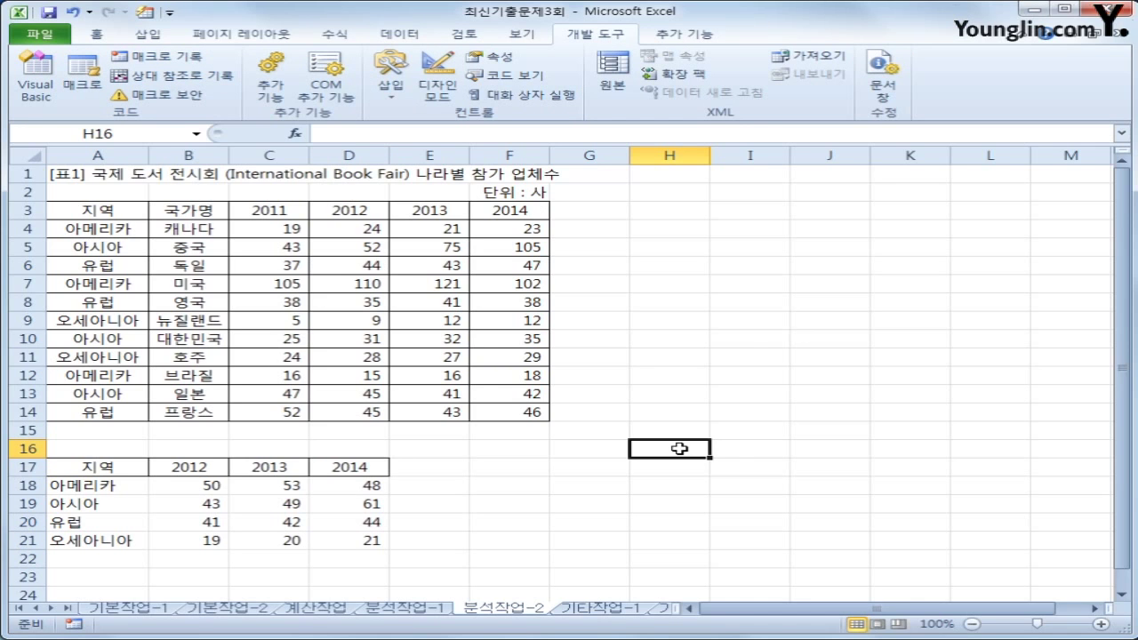
left_click(156, 40)
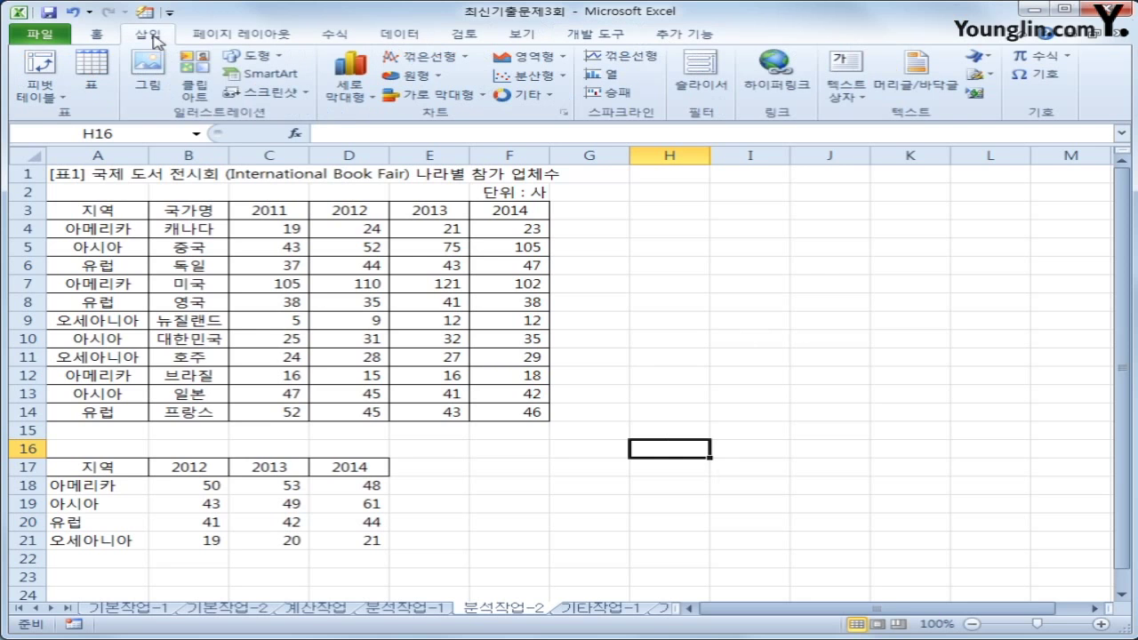
Draw a badge shape to the right of rows 17–20 and label it 통합실행
left_click(252, 57)
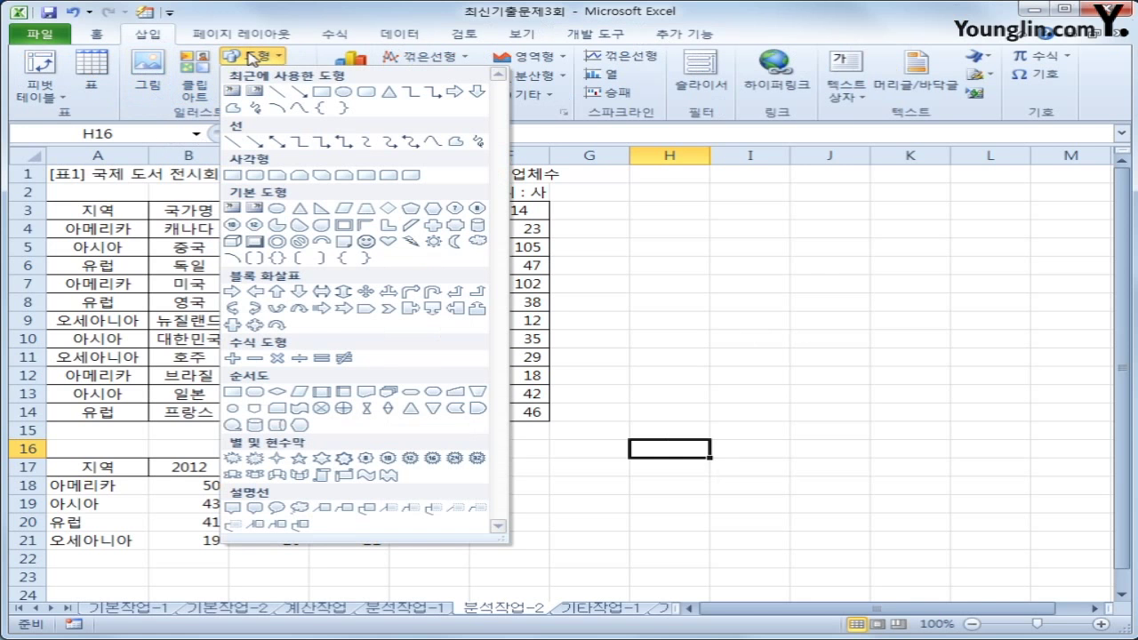
left_click(457, 227)
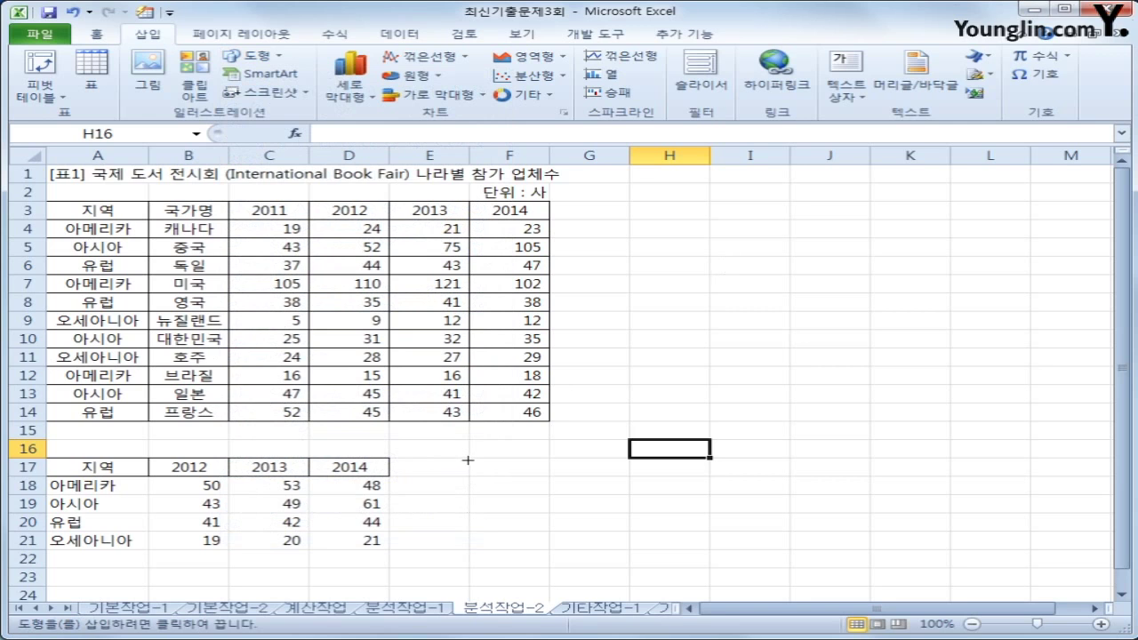
left_click_drag(468, 459, 493, 469)
mouse_move(493, 468)
left_mouse_down()
mouse_move(519, 489)
mouse_move(678, 509)
left_mouse_up()
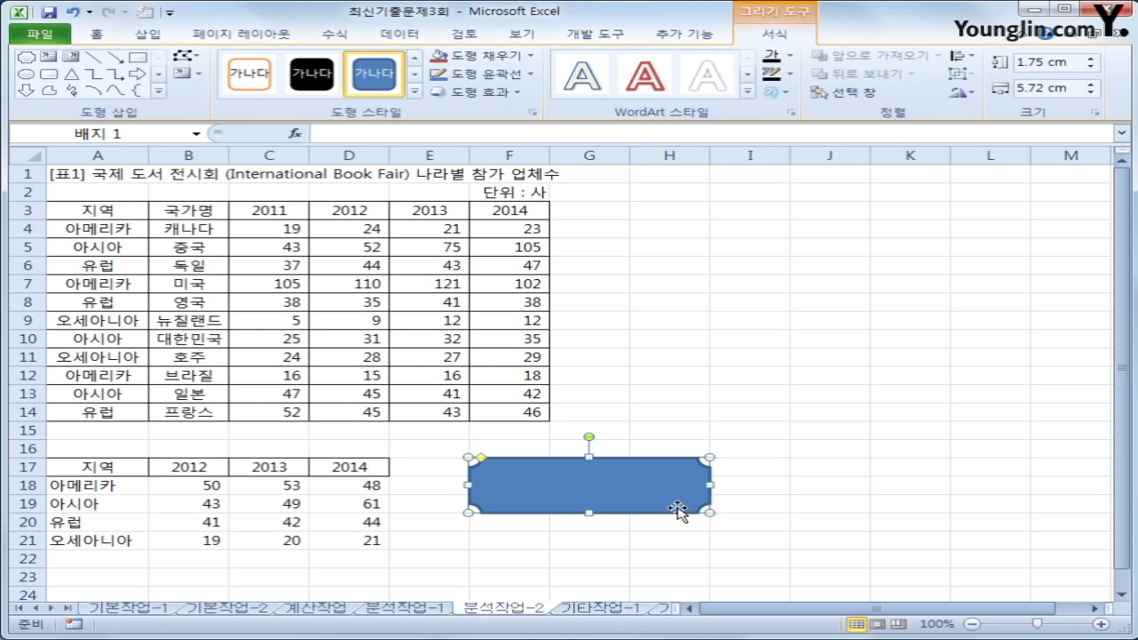
type("통합실행")
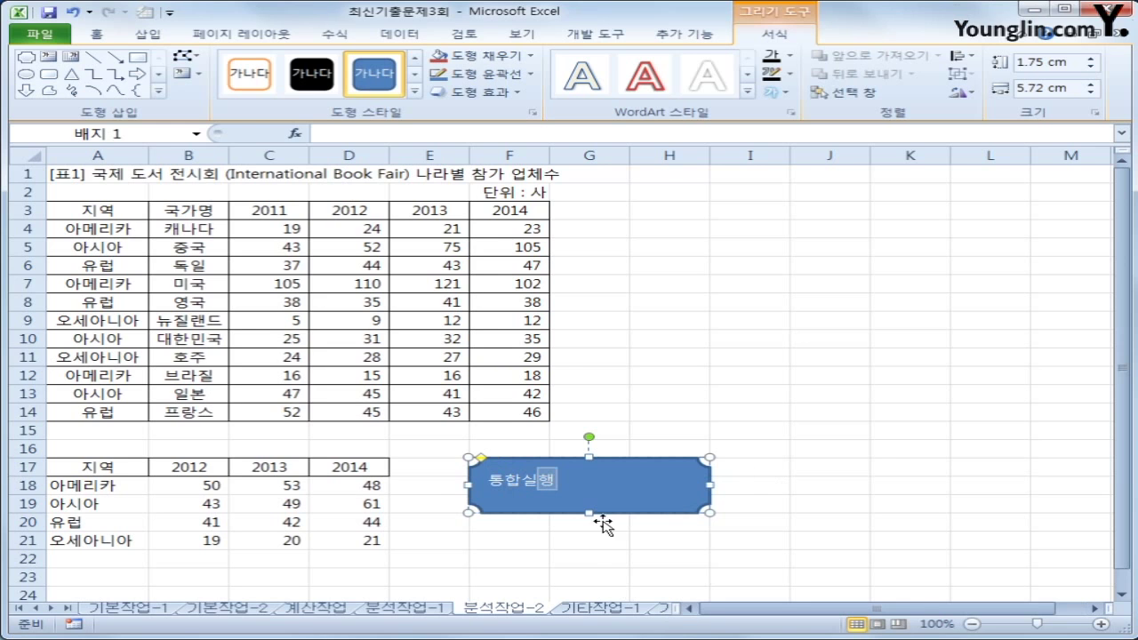
Assign the 평균통합 macro to the 통합실행 shape
right_click(610, 491)
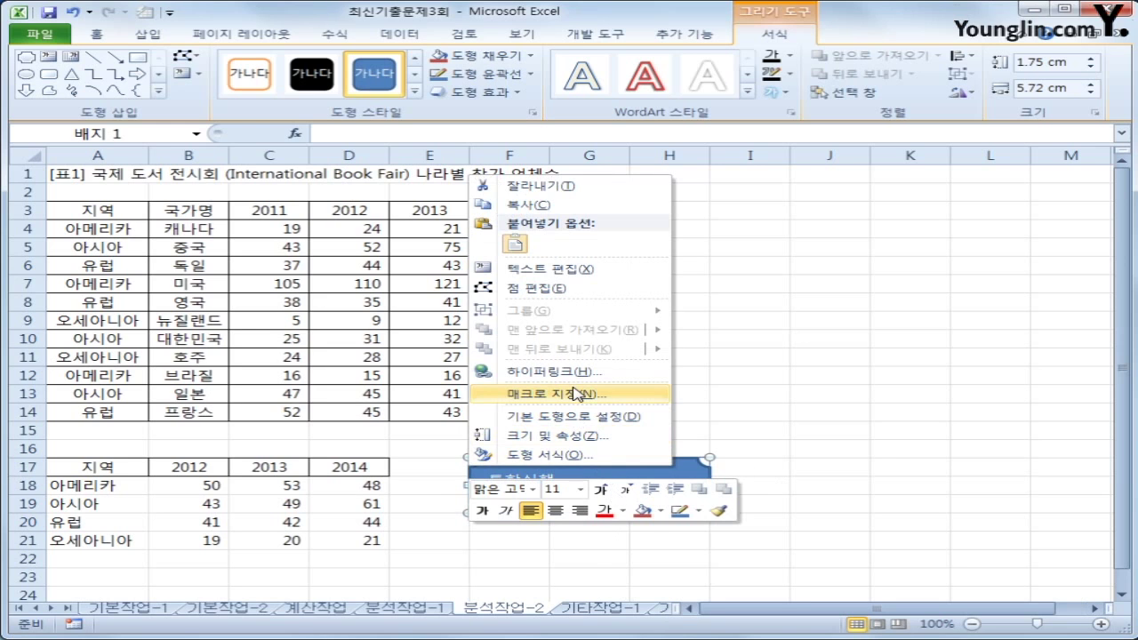
left_click(578, 395)
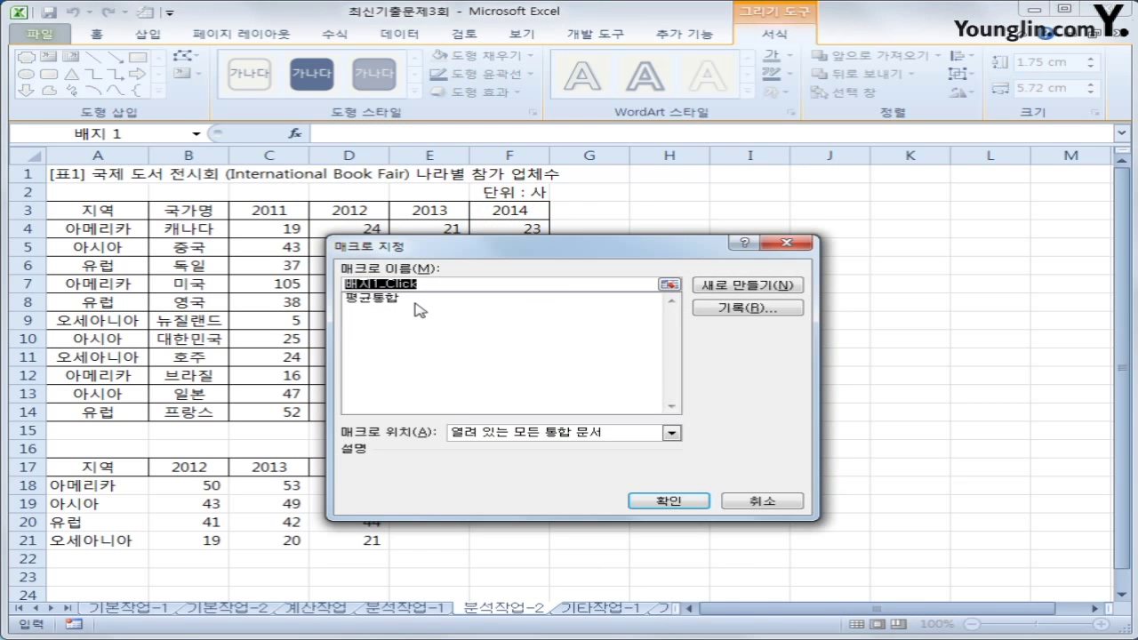
left_click(418, 300)
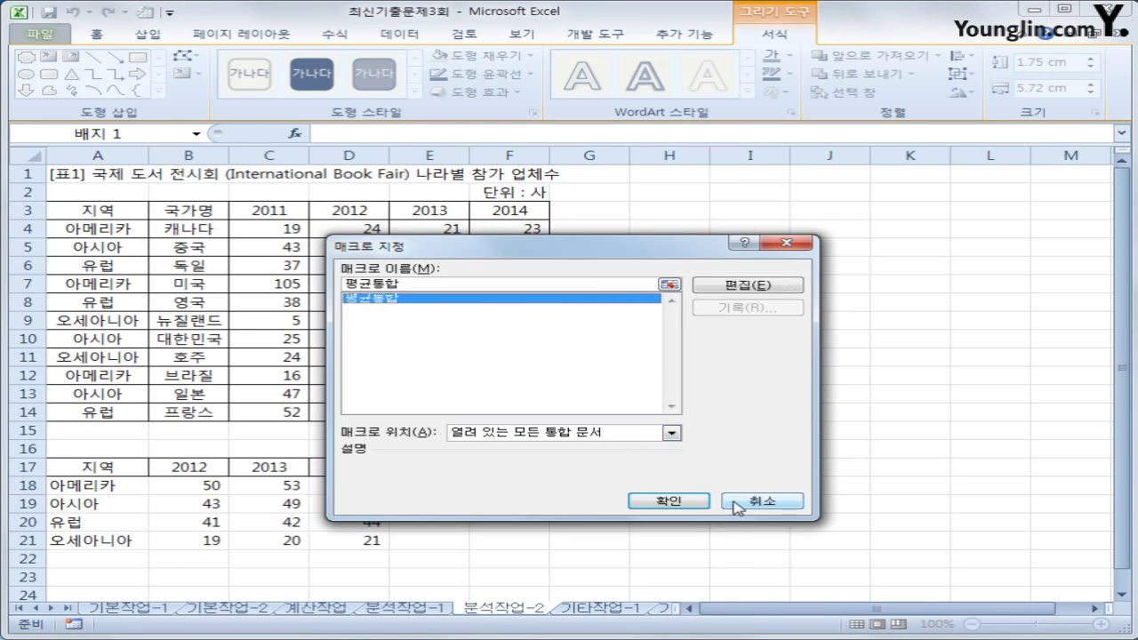
left_click(690, 502)
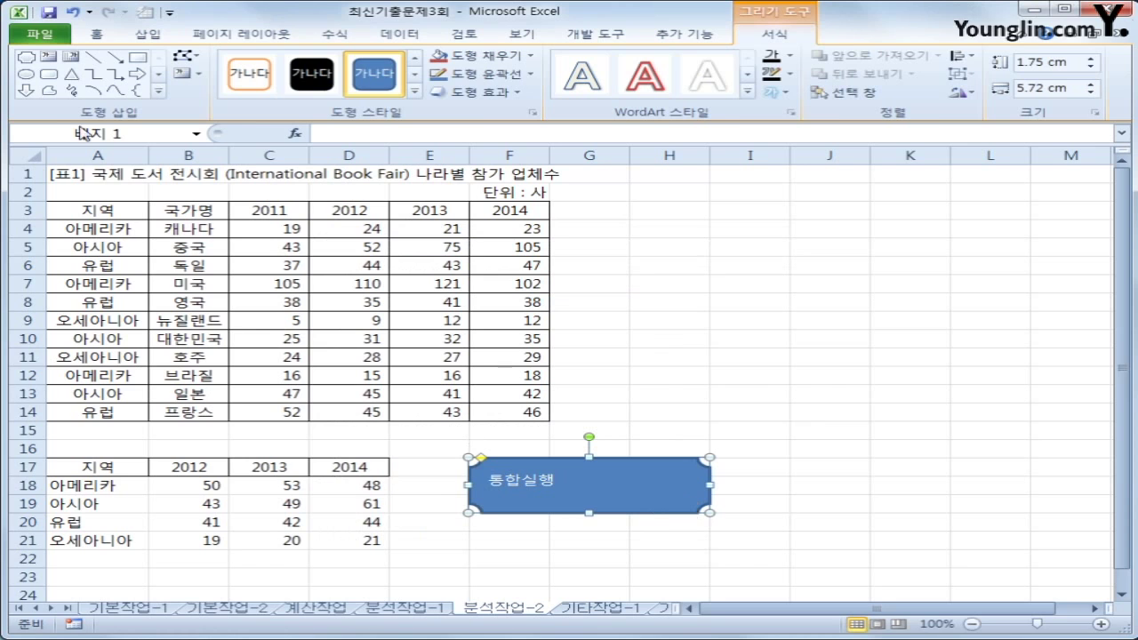
left_click(96, 33)
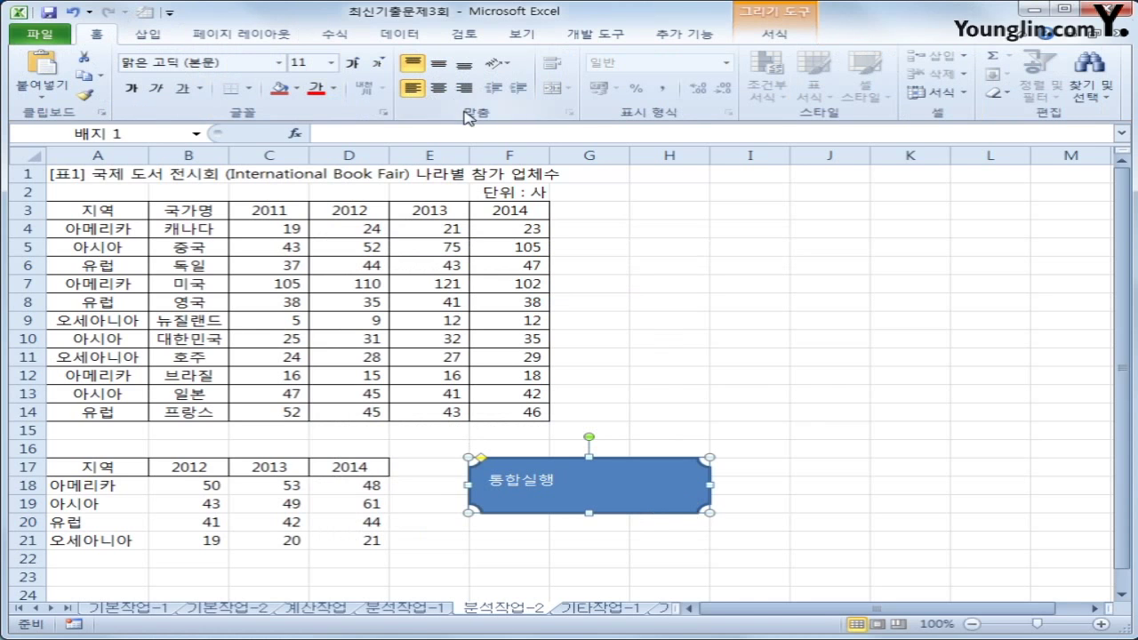
Centre the 통합실행 label horizontally and vertically within its button shape
left_click(438, 89)
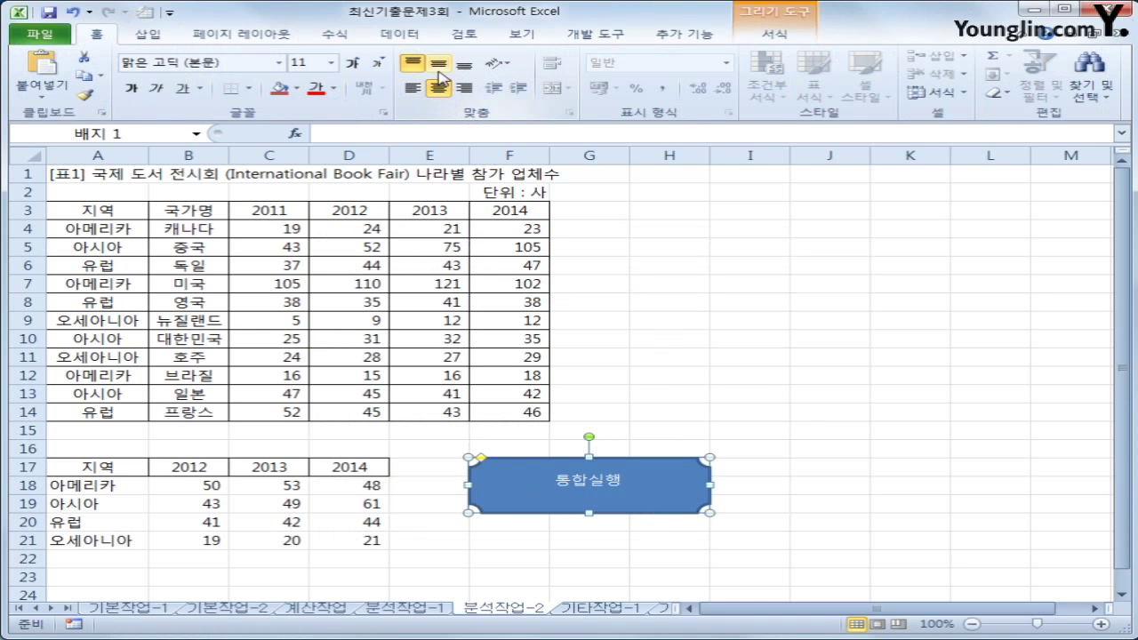
left_click(439, 65)
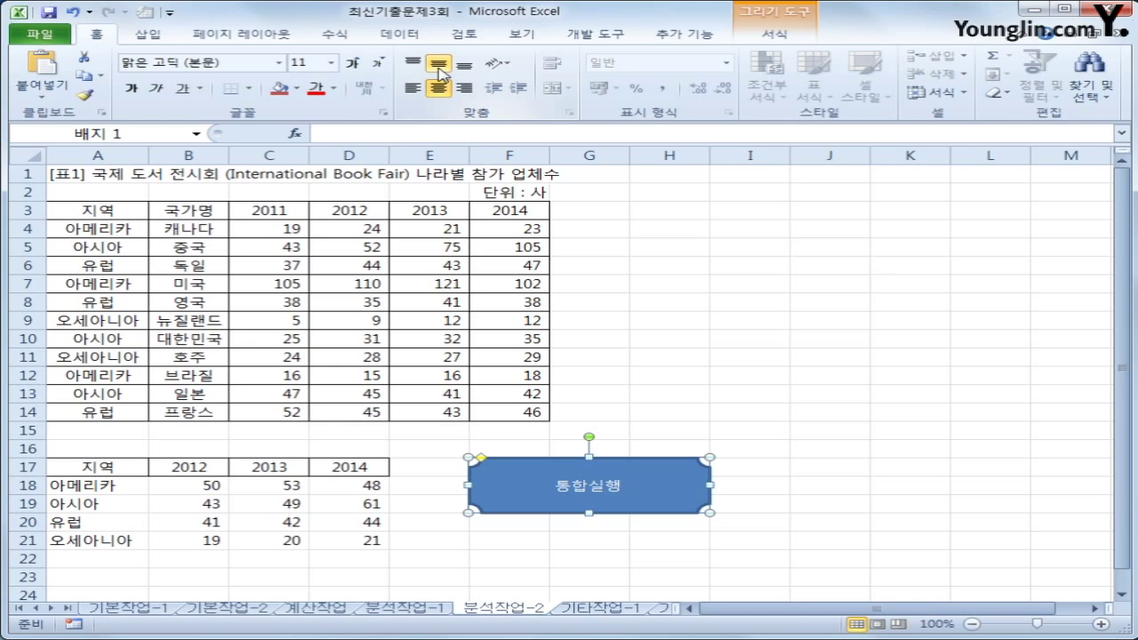
left_click(770, 357)
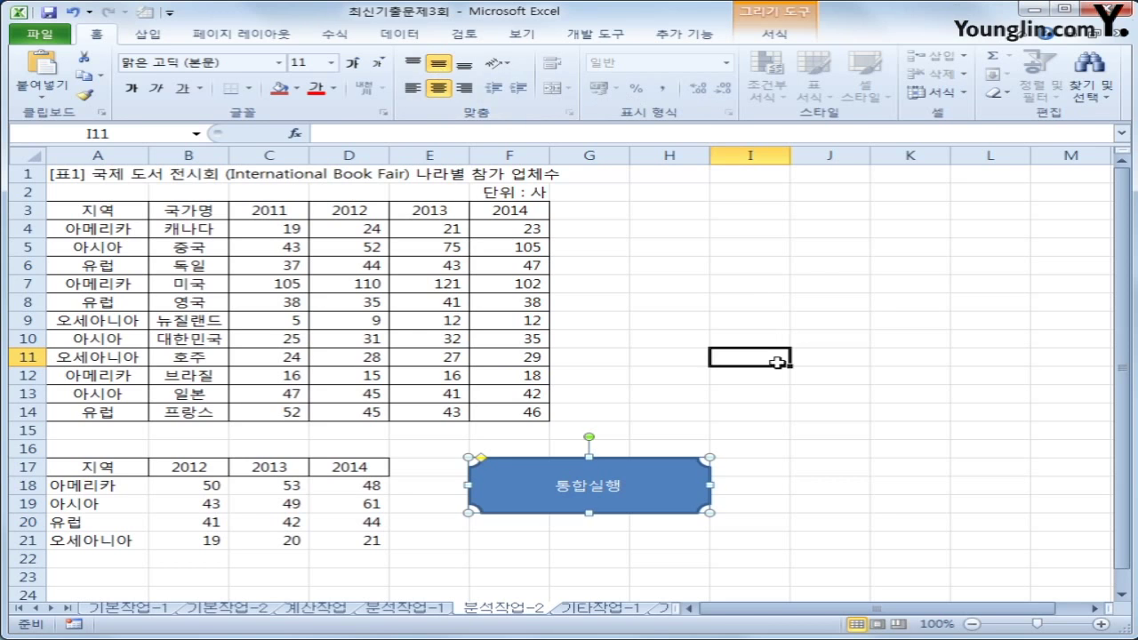
Clear A18:D21, run the 통합실행 button to refill it, then go to 기타작업-1
left_click_drag(117, 488, 339, 545)
key("Delete")
left_click(512, 576)
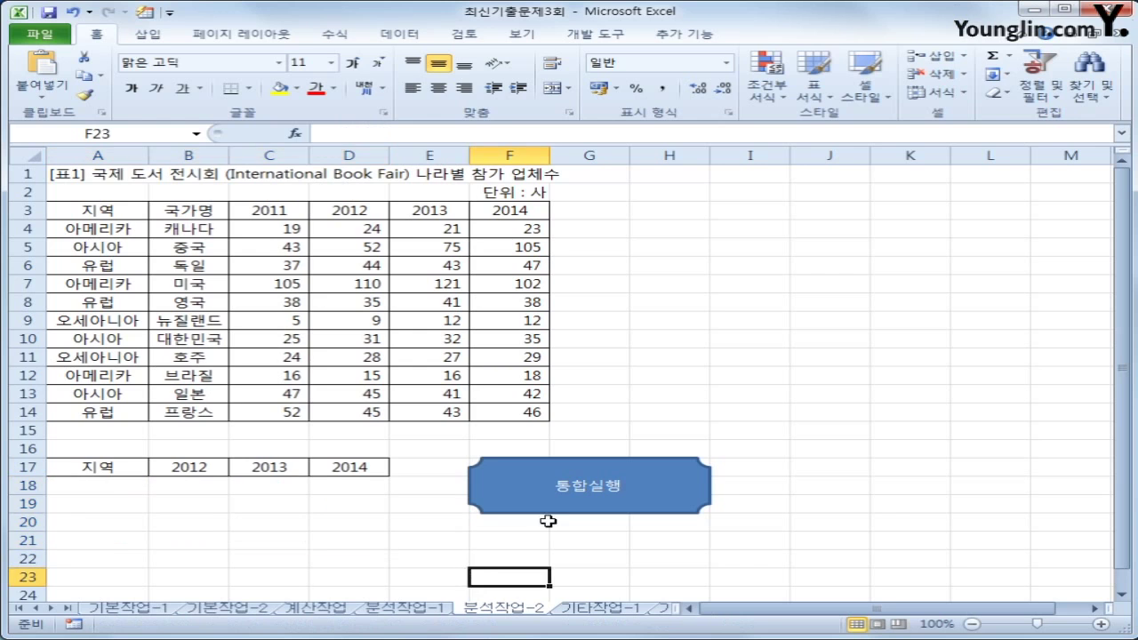
left_click(562, 505)
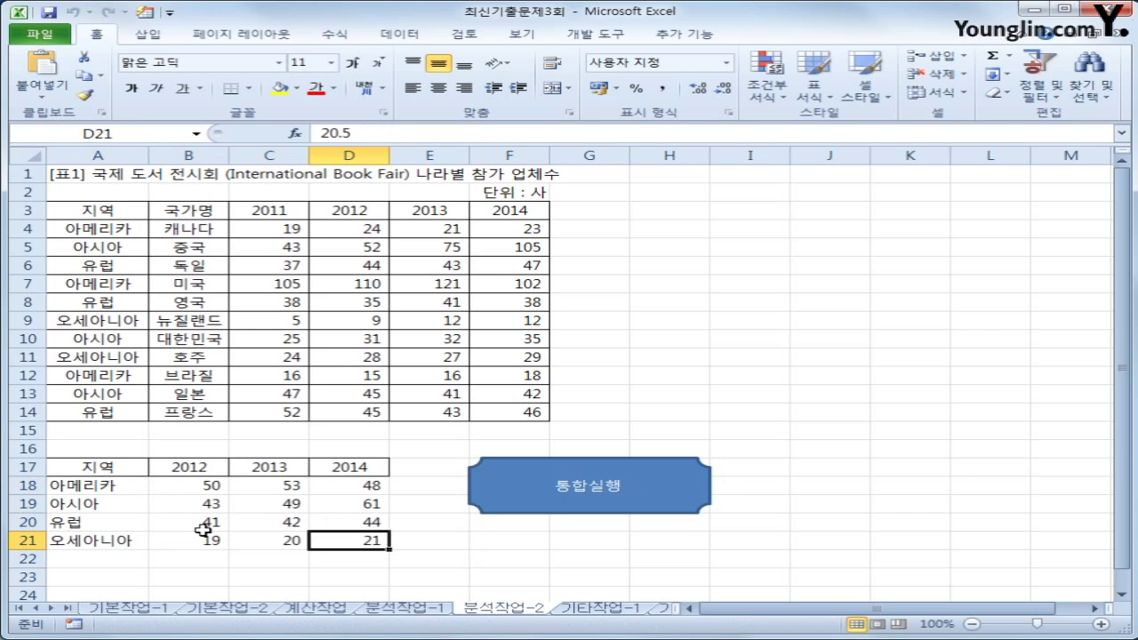
left_click(578, 608)
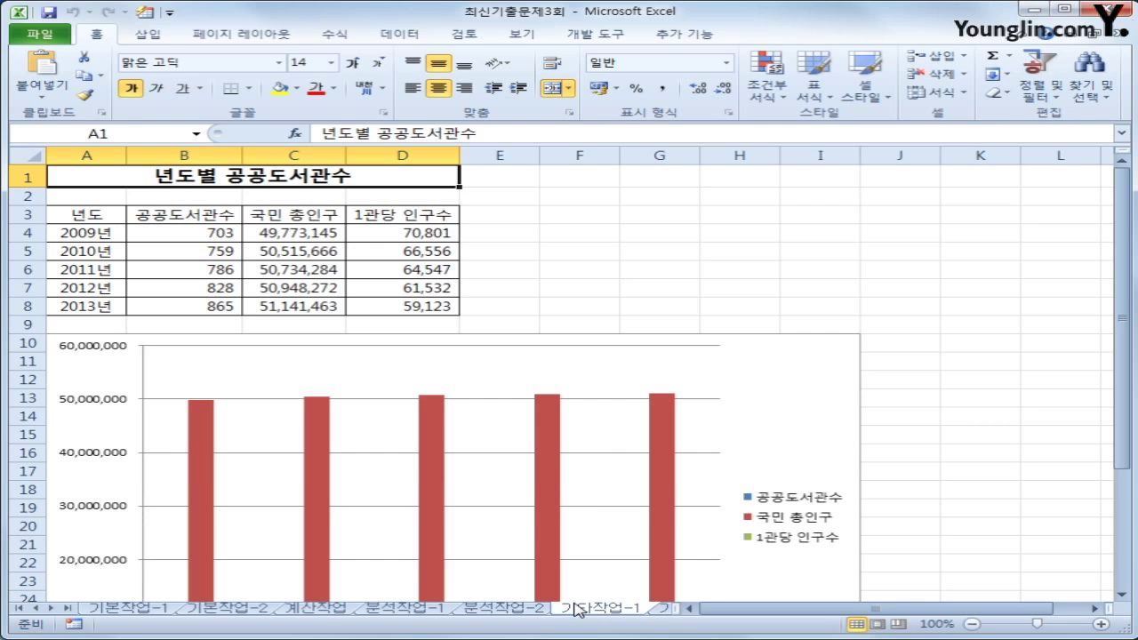
Delete the 국민 총인구 series from the 년도별 공공도서관수 chart
scroll(600, 552, "down", 2)
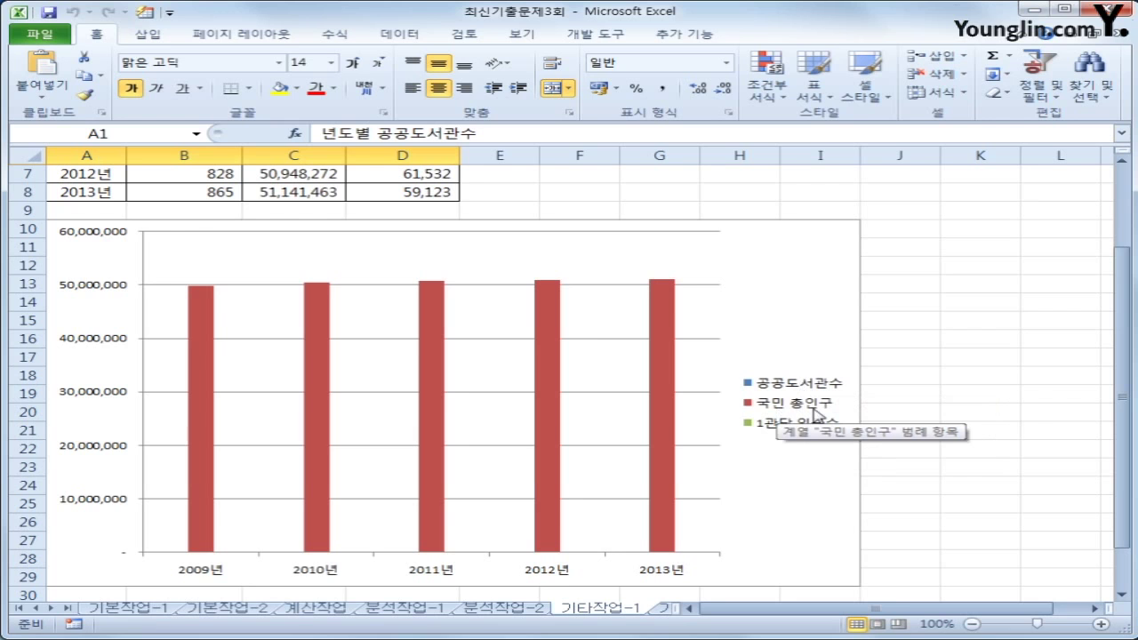
mouse_move(420, 436)
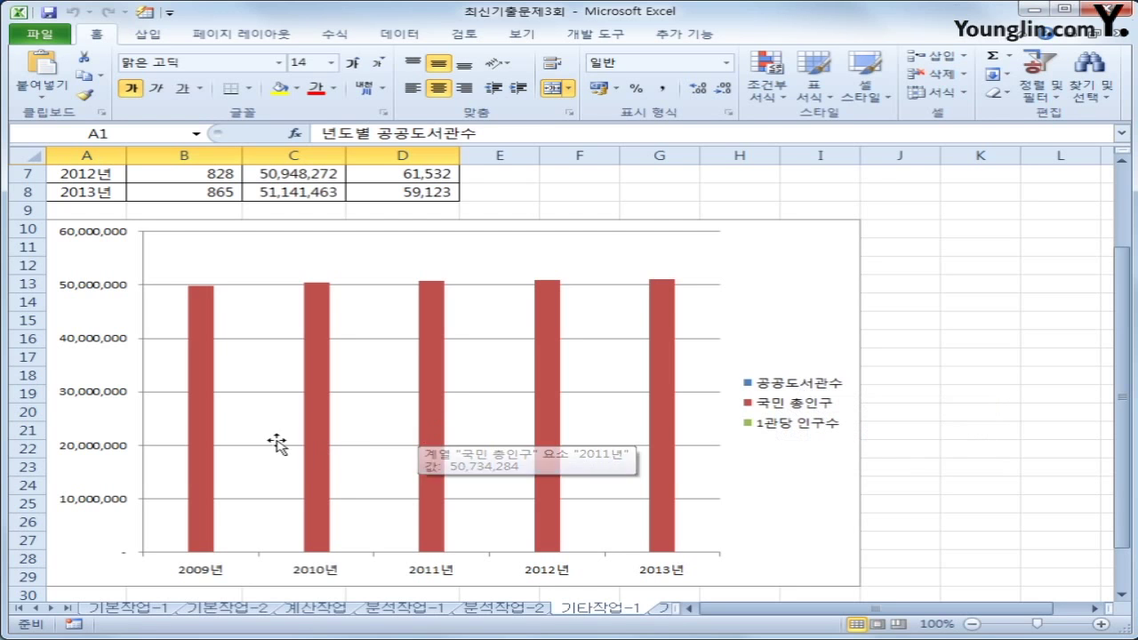
left_click(210, 395)
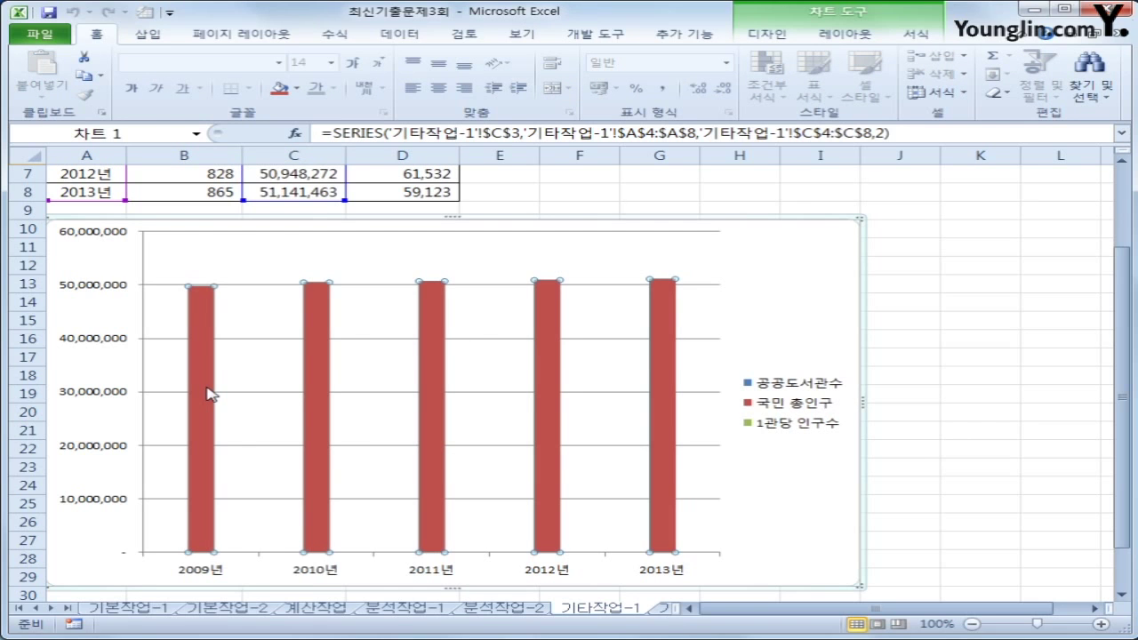
right_click(210, 395)
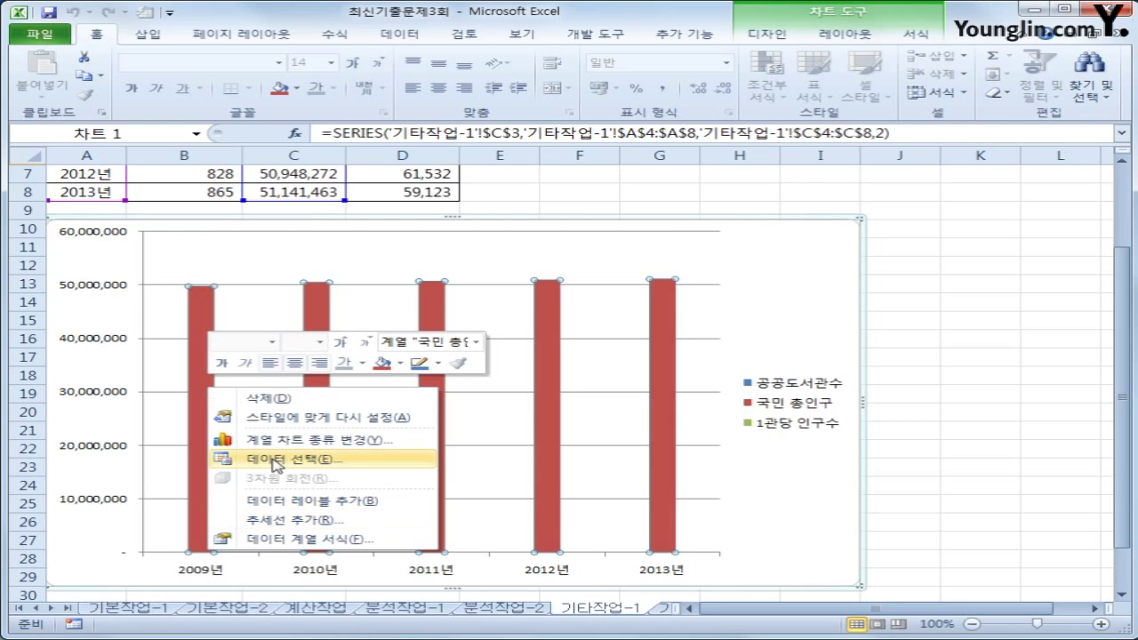
left_click(278, 400)
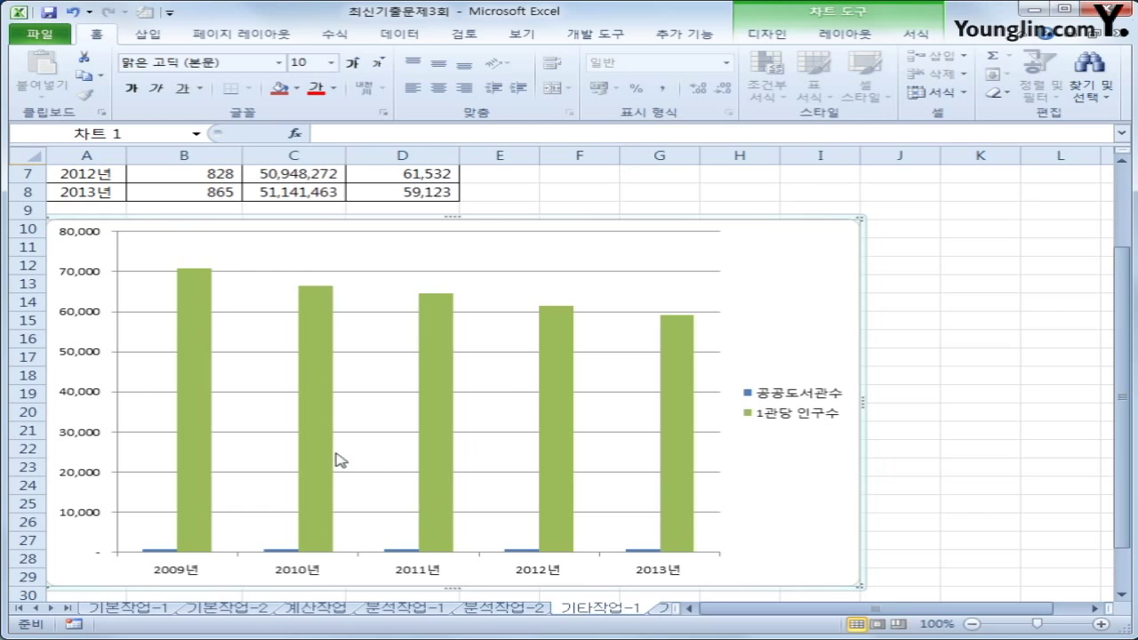
left_click(401, 552)
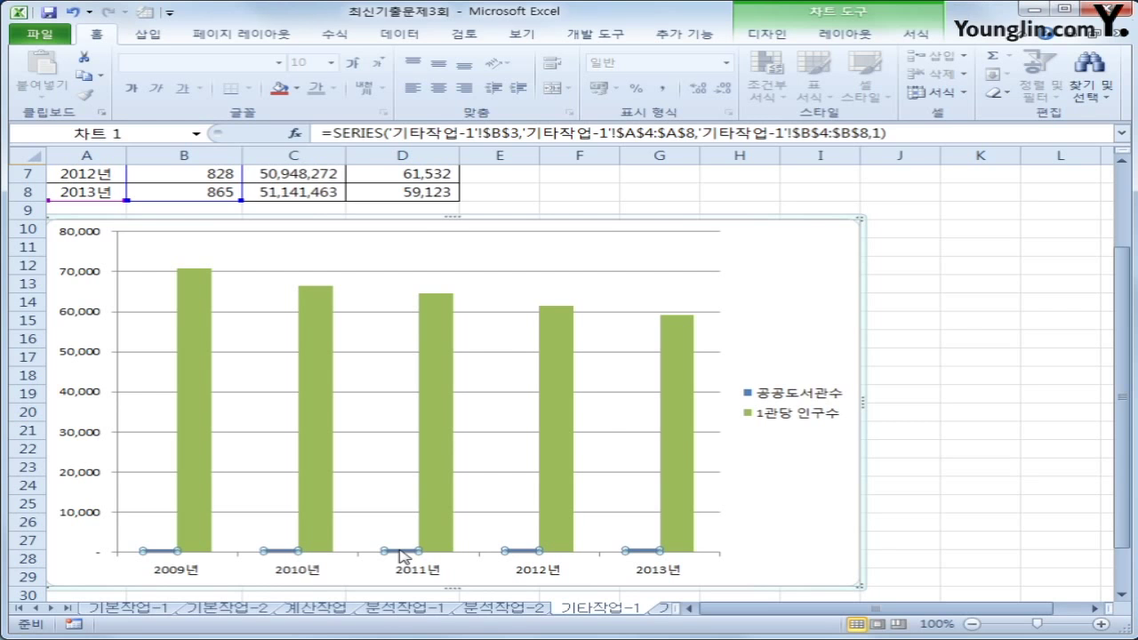
Change the 공공도서관수 series chart type to Line with Markers
right_click(400, 554)
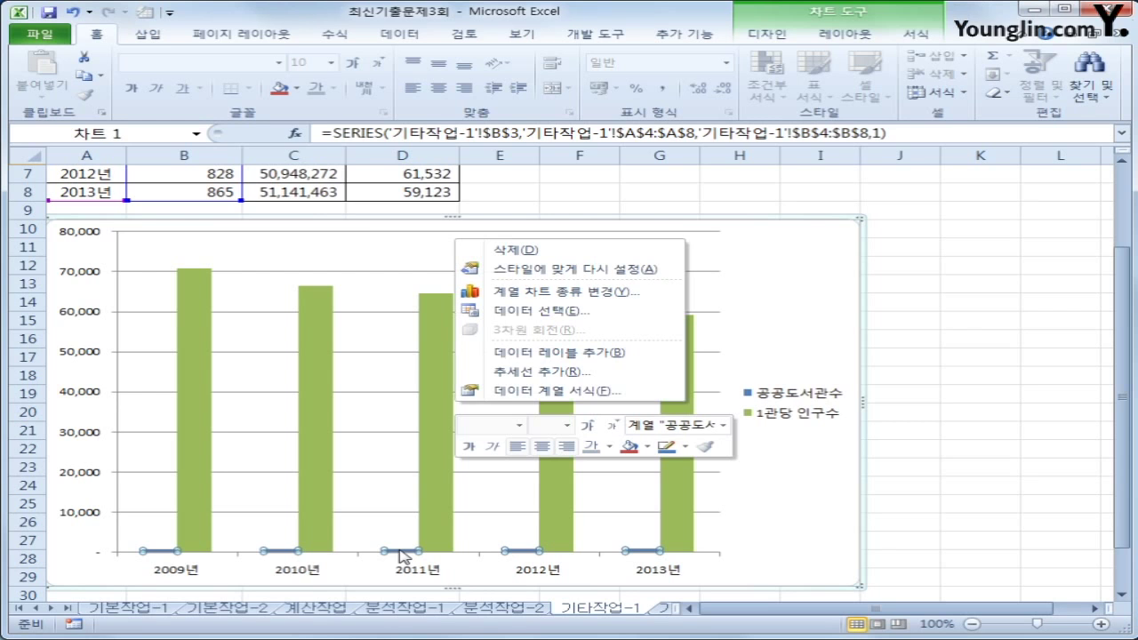
left_click(574, 294)
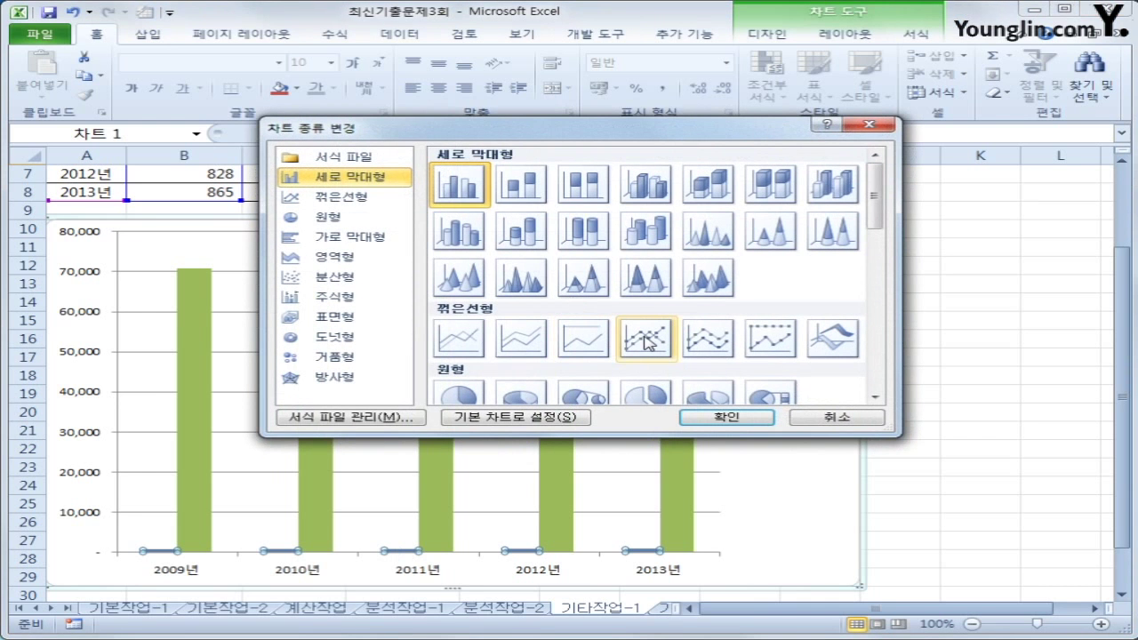
left_click(646, 342)
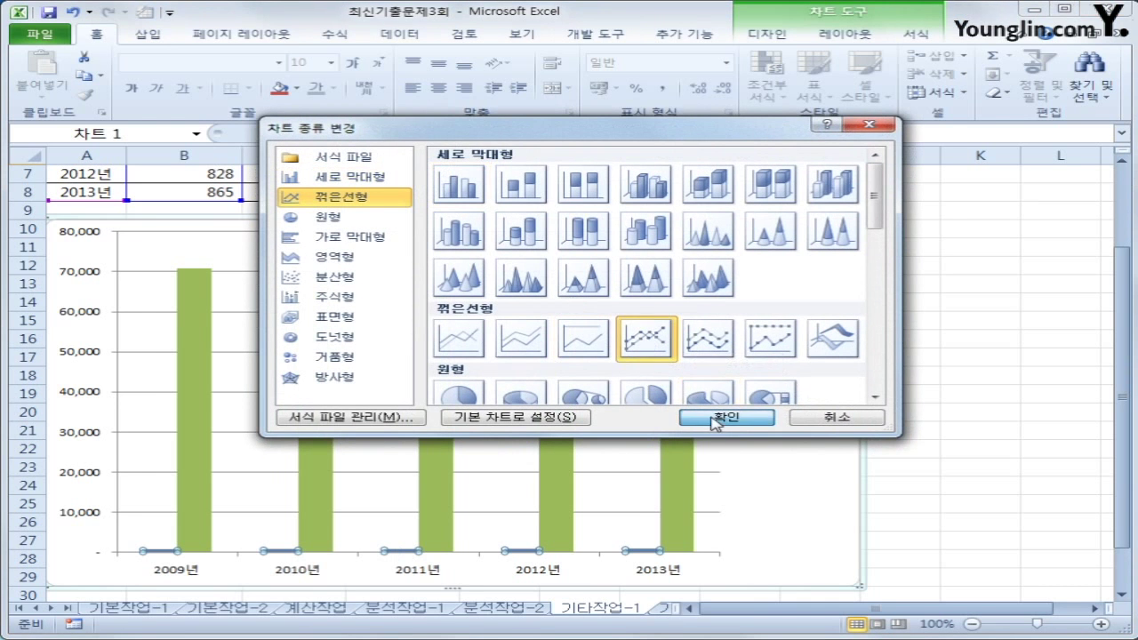
left_click(717, 420)
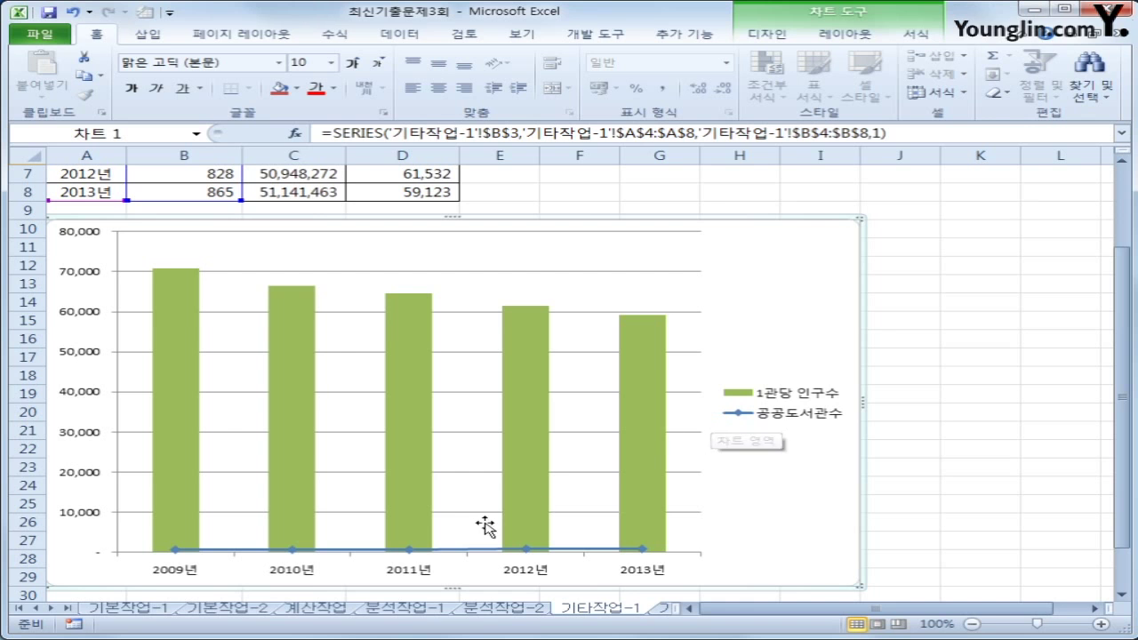
left_click(410, 552)
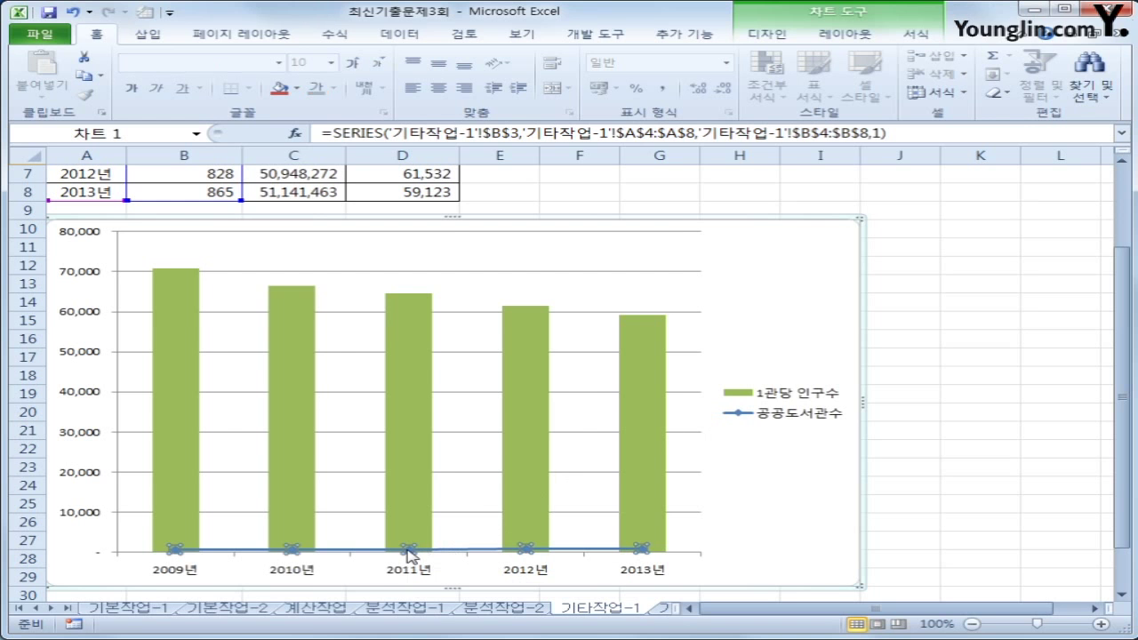
right_click(410, 552)
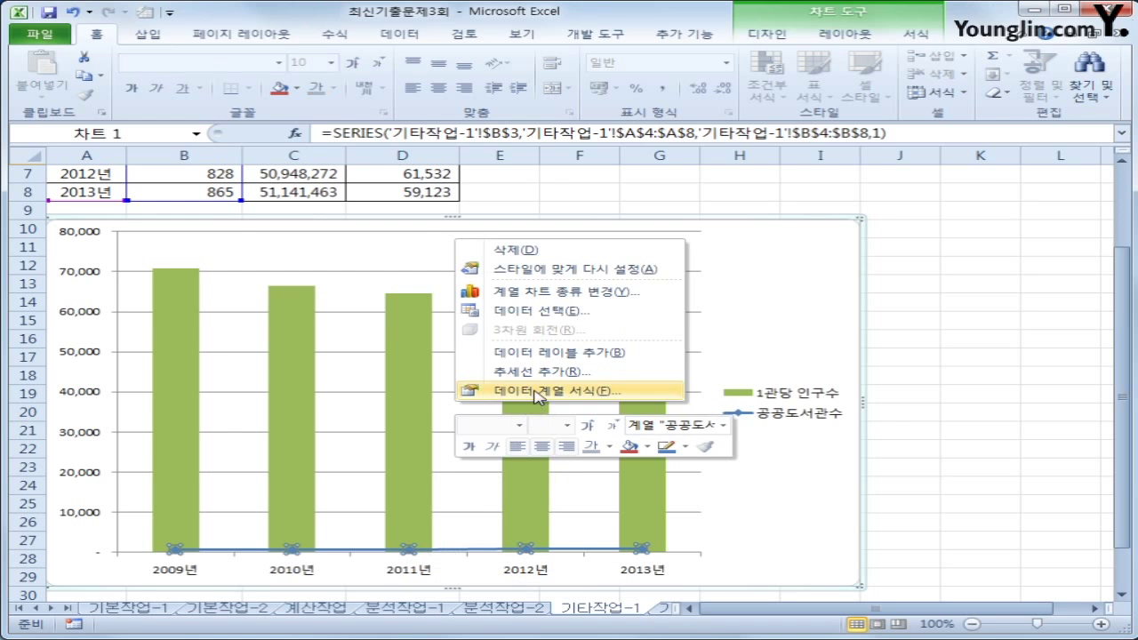
Plot the 공공도서관수 line on a secondary axis, scaled 0 to 1,000
left_click(535, 394)
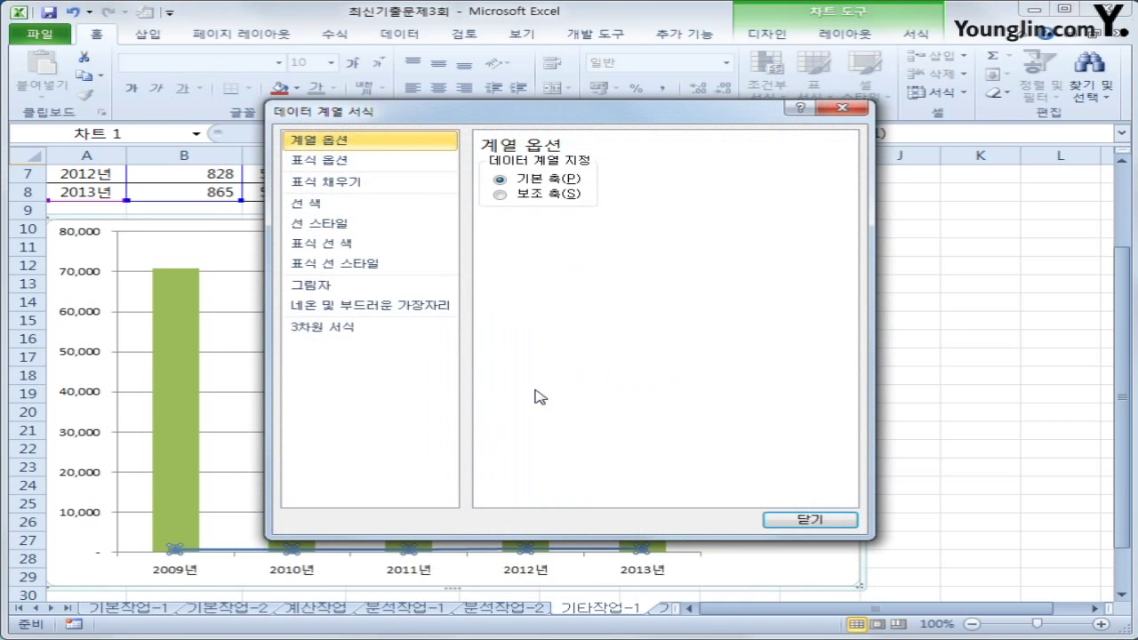
left_click(575, 194)
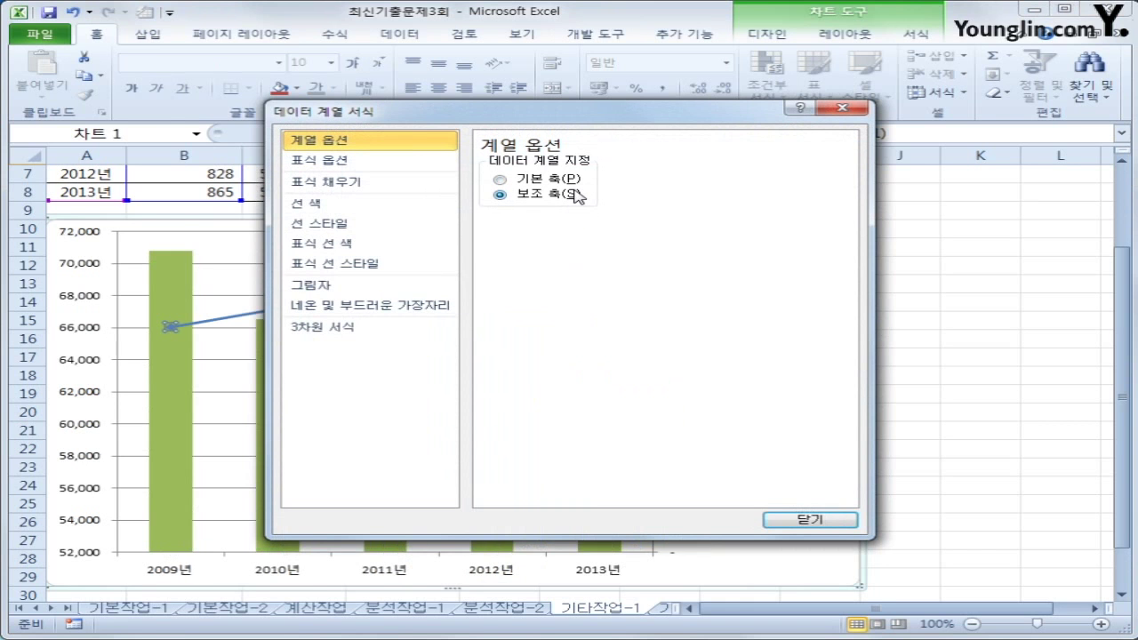
left_click(809, 519)
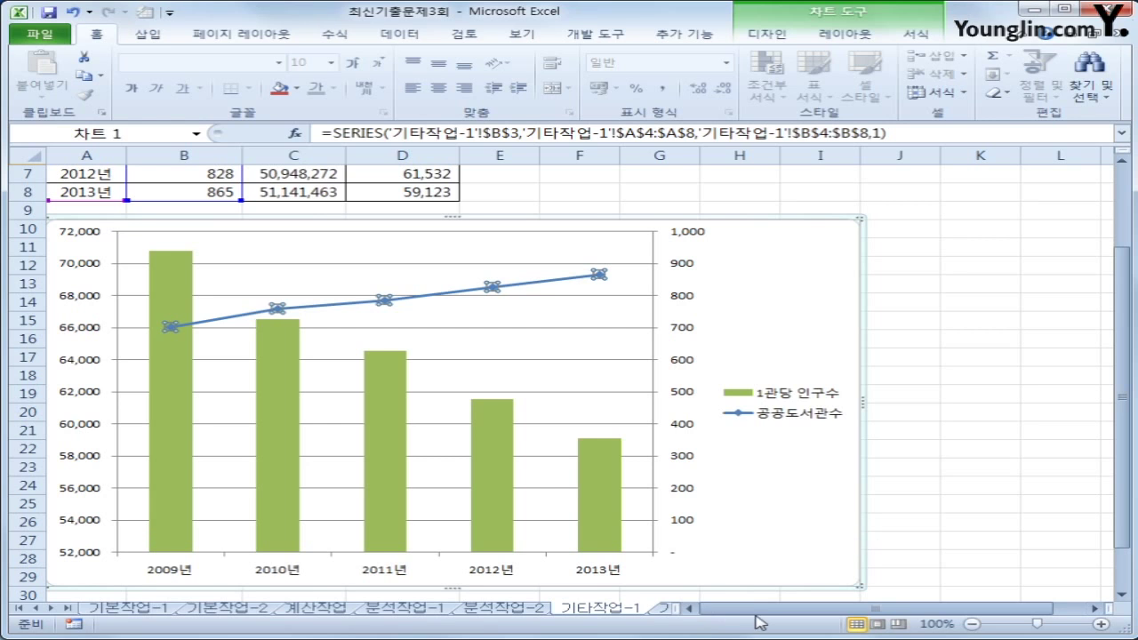
left_click_drag(755, 612, 745, 615)
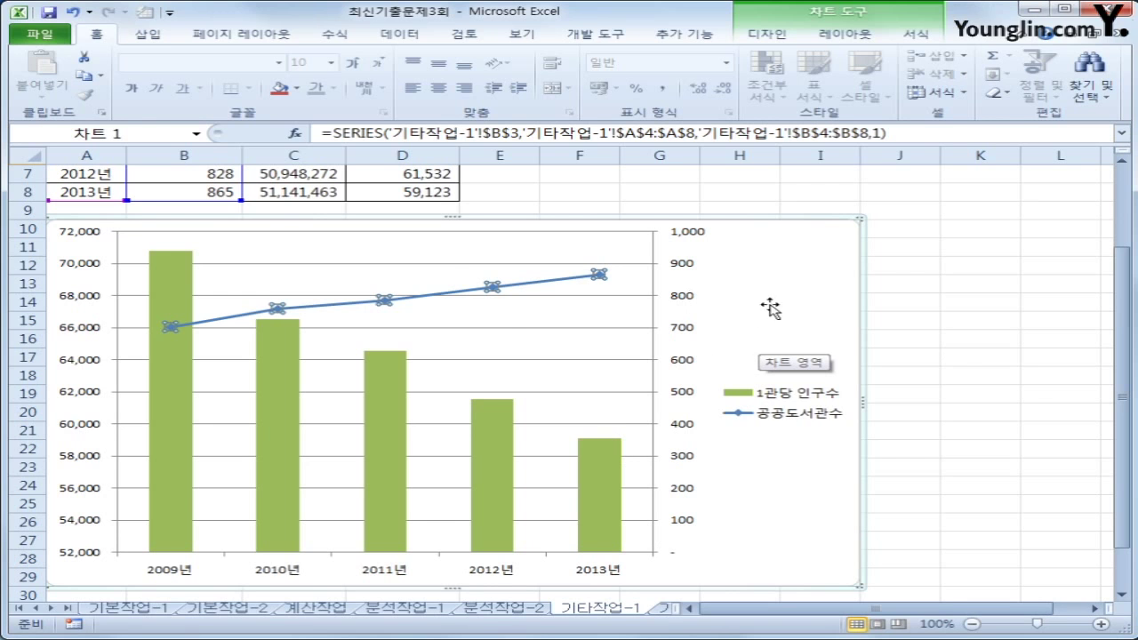
right_click(765, 276)
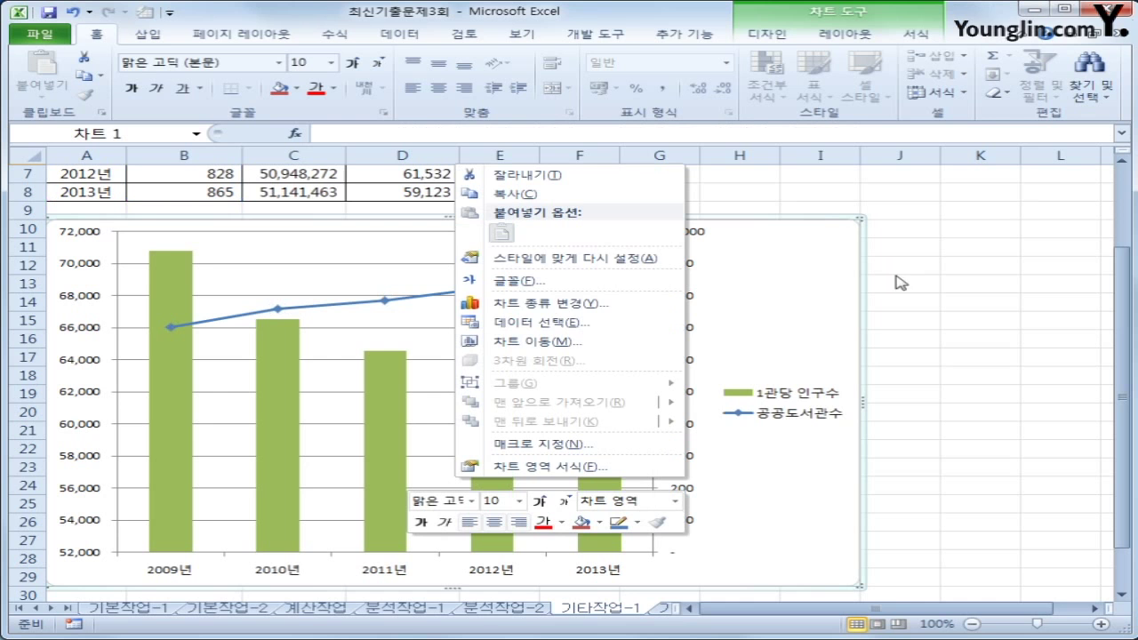
left_click(656, 322)
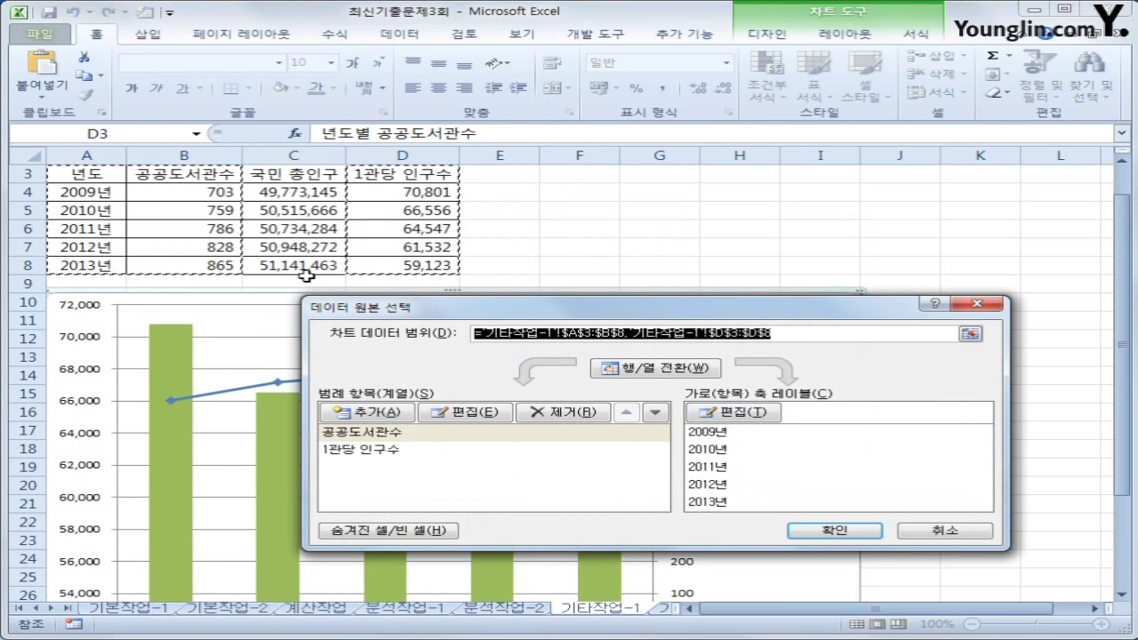
left_click(926, 537)
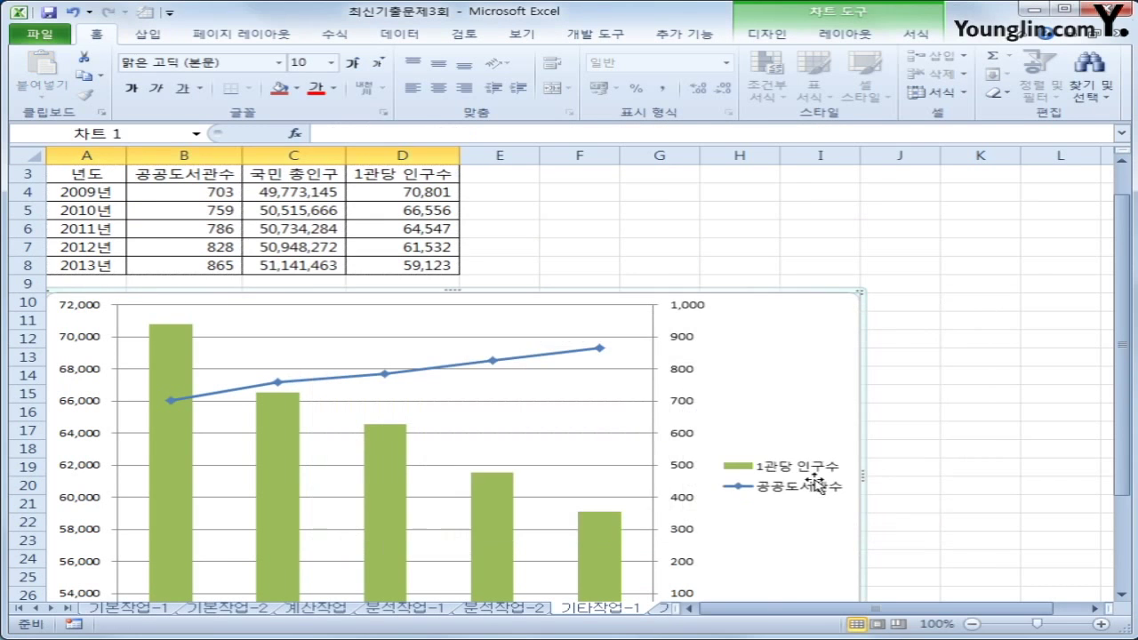
scroll(783, 435, "down", 2)
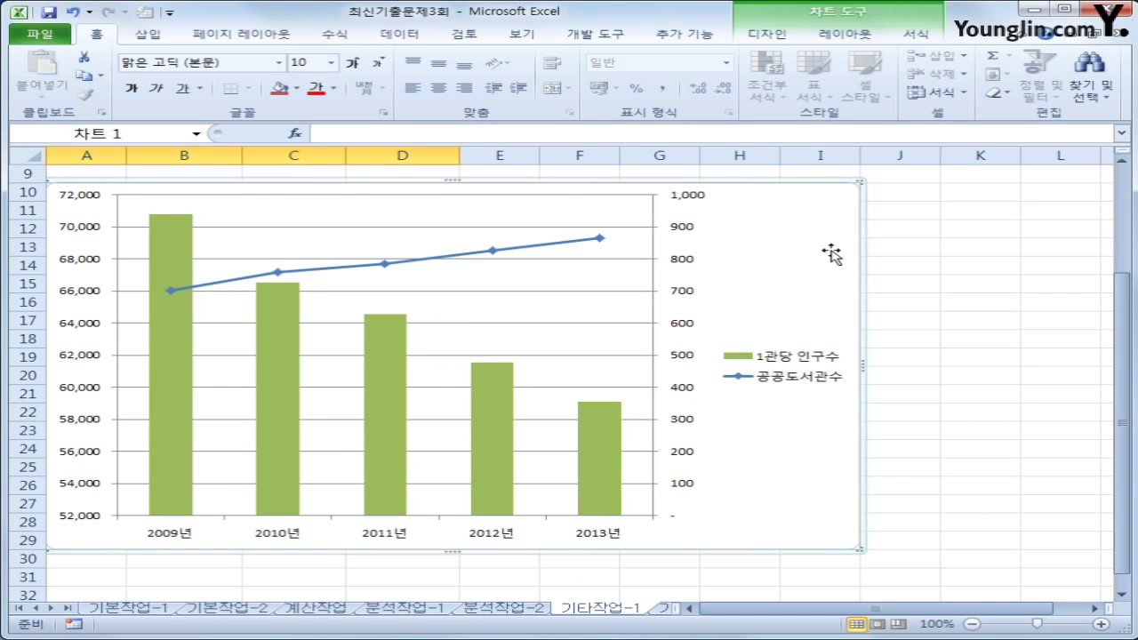
Add a chart title above the chart reading 년도별 공공도서관
left_click(845, 34)
left_click(371, 87)
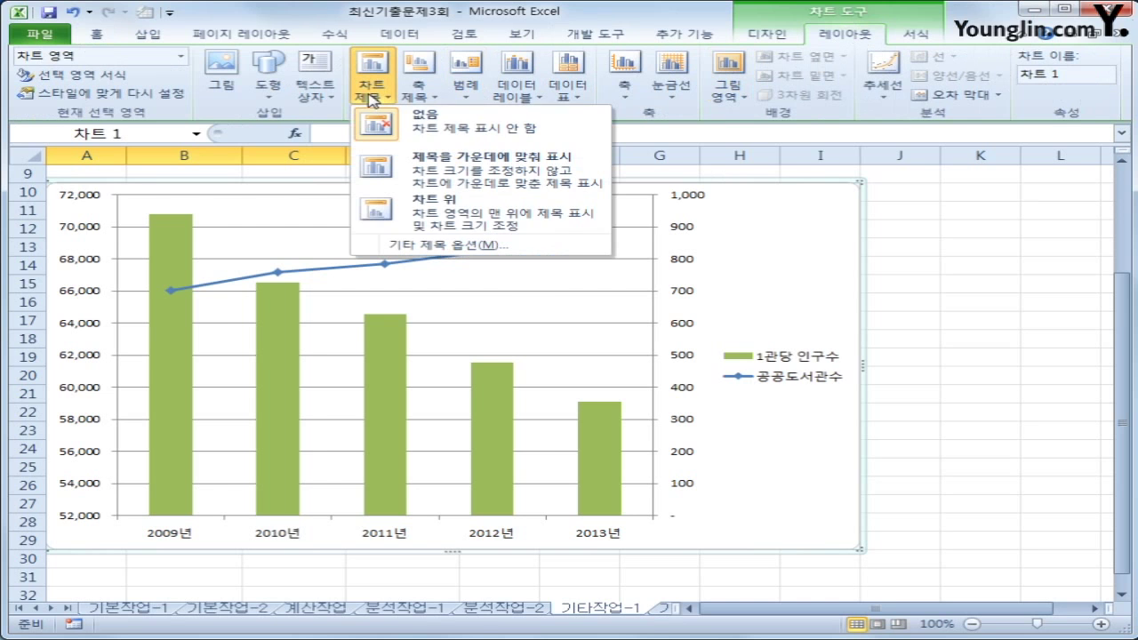
left_click(433, 213)
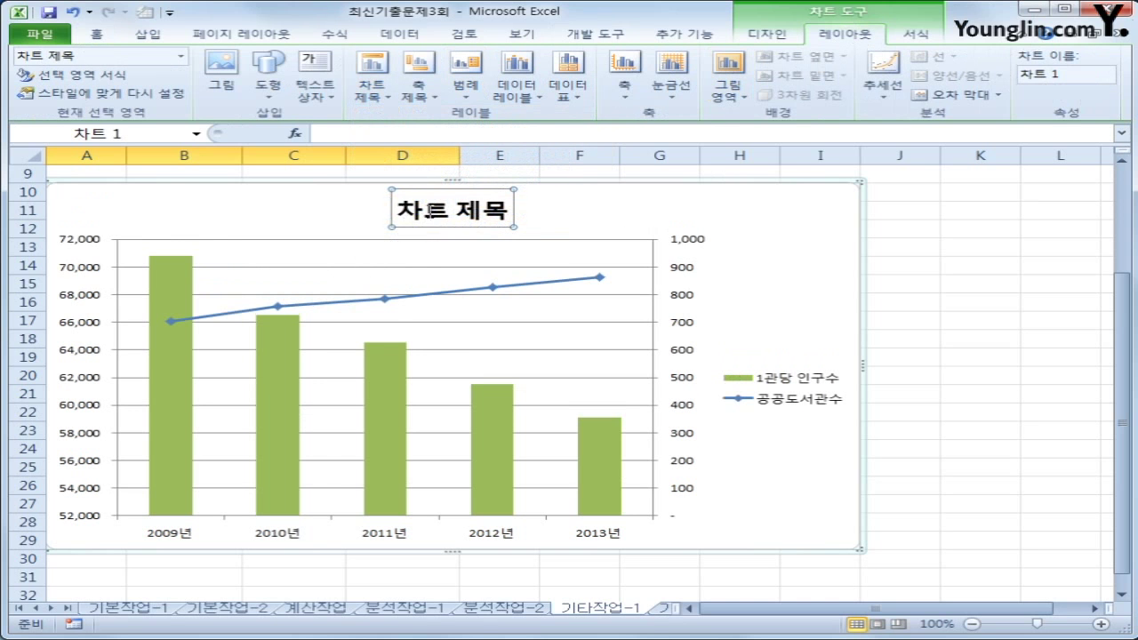
left_click_drag(400, 211, 505, 222)
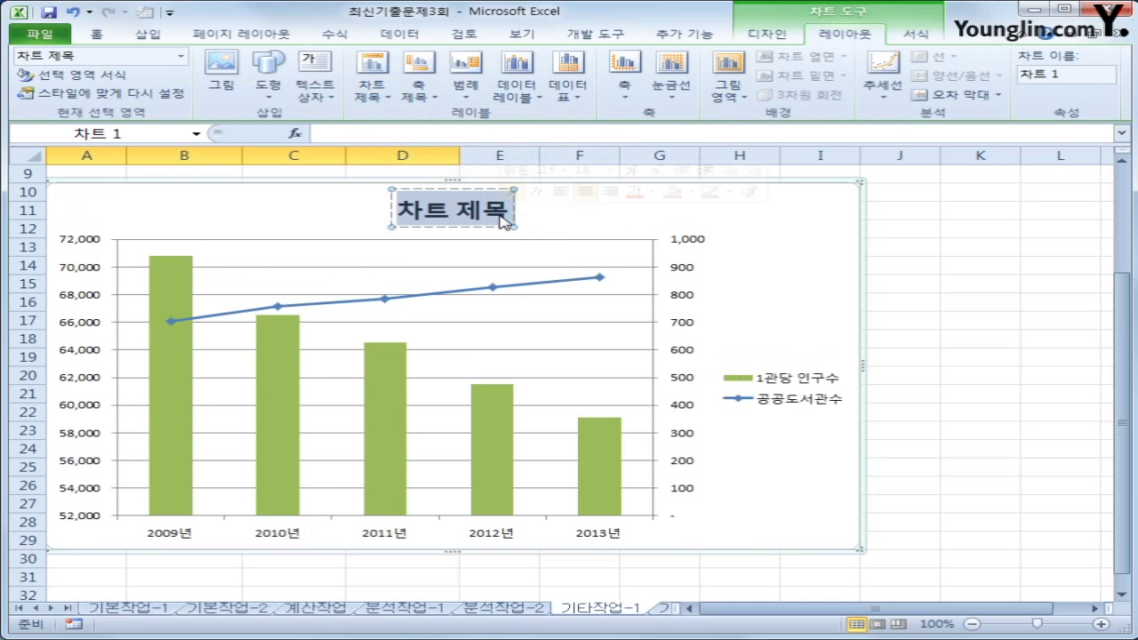
type("년도별")
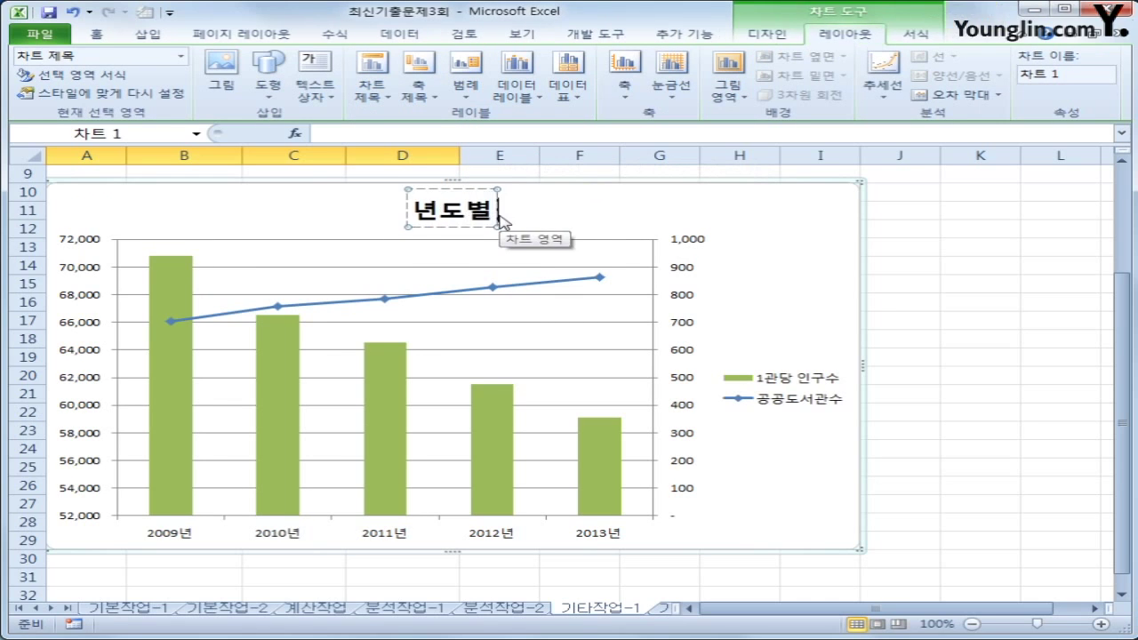
type(" 공공도")
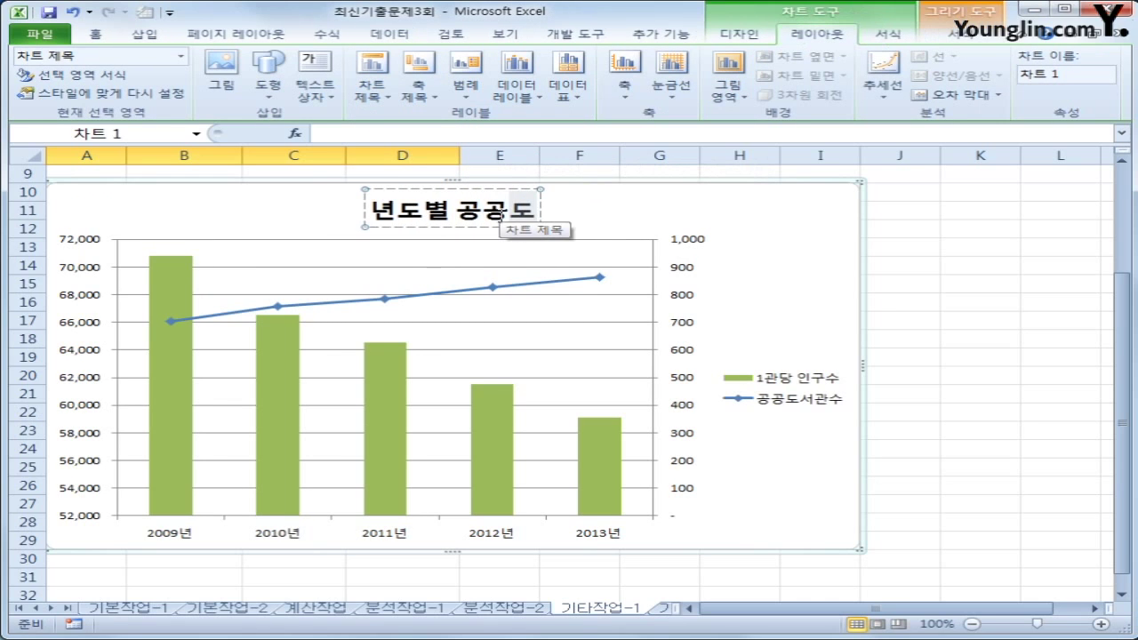
type("서관")
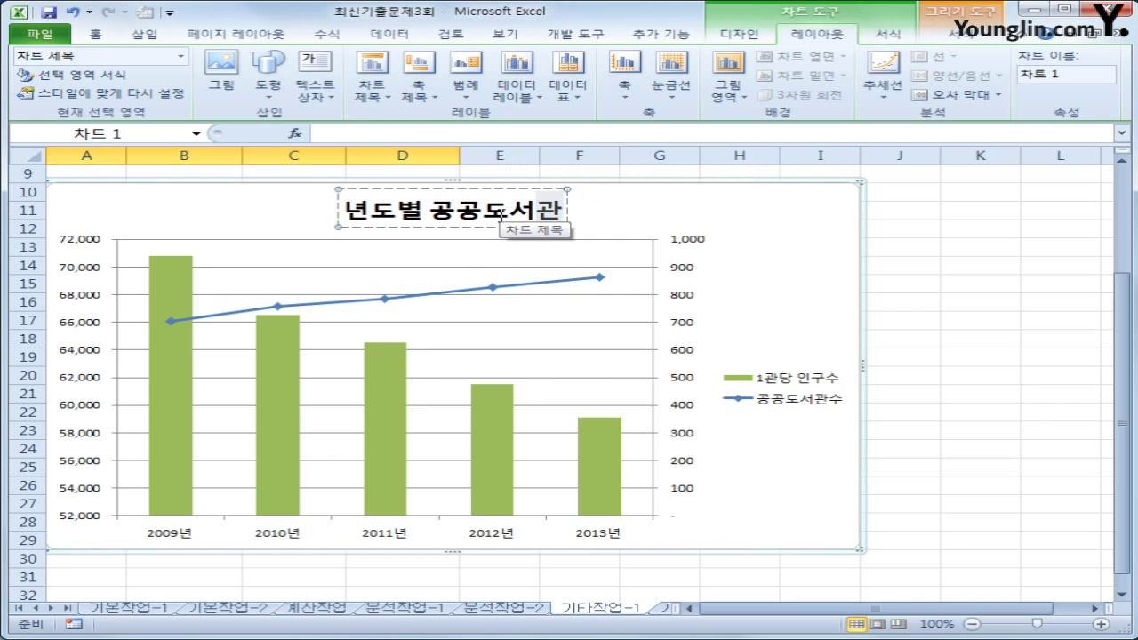
Add a vertical title 인구수 to the primary value axis
left_click(420, 98)
mouse_move(463, 134)
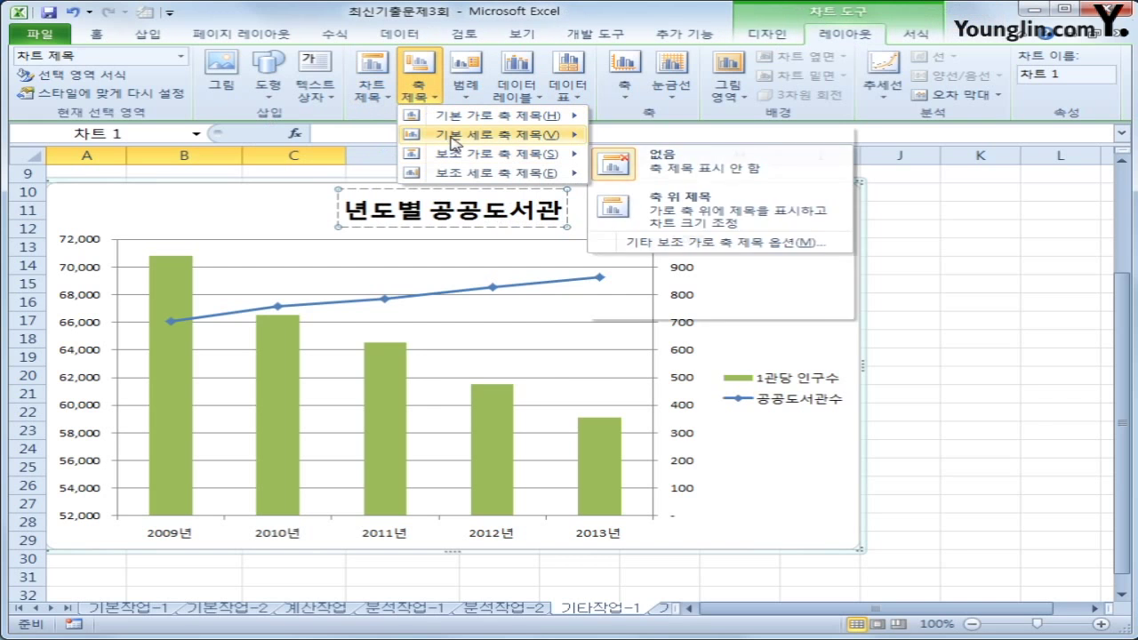
left_click(651, 238)
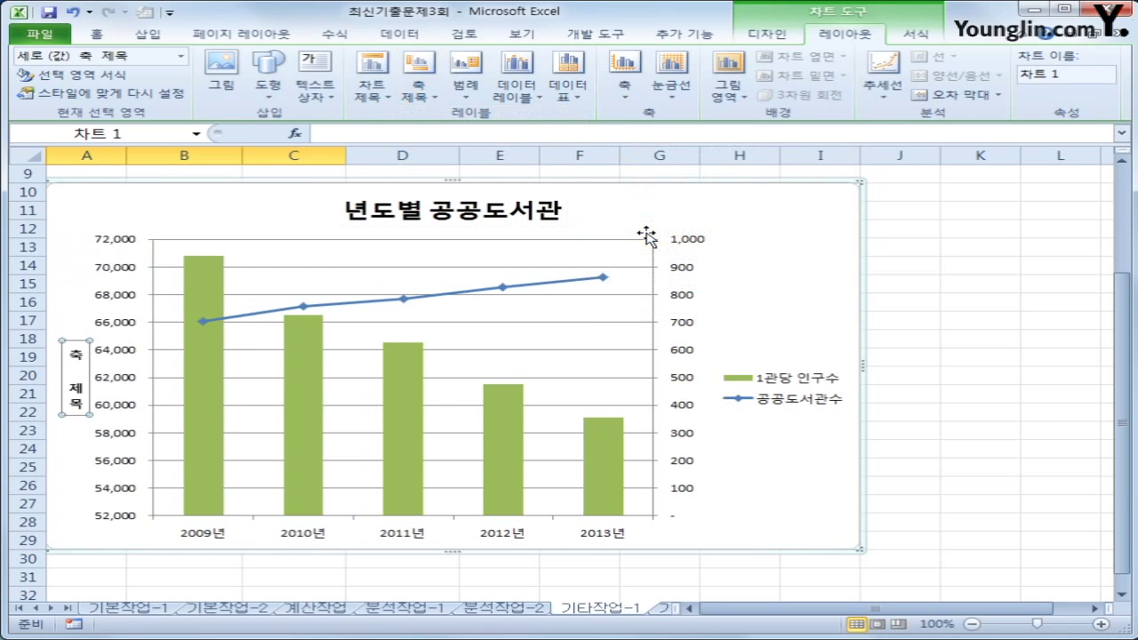
left_click_drag(75, 353, 78, 415)
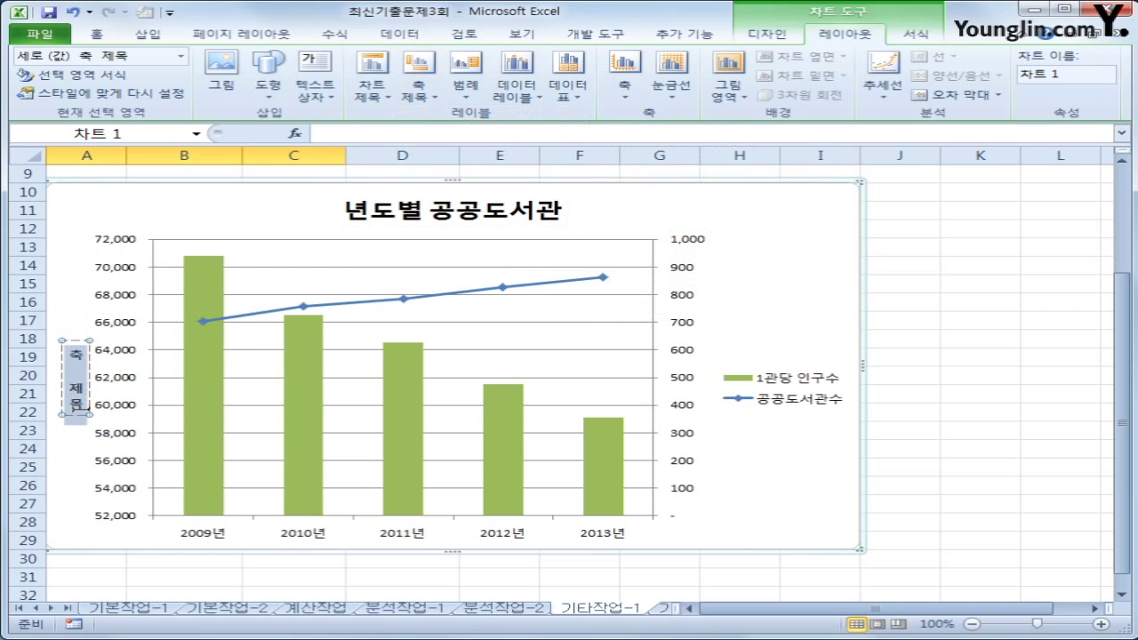
type("인구수")
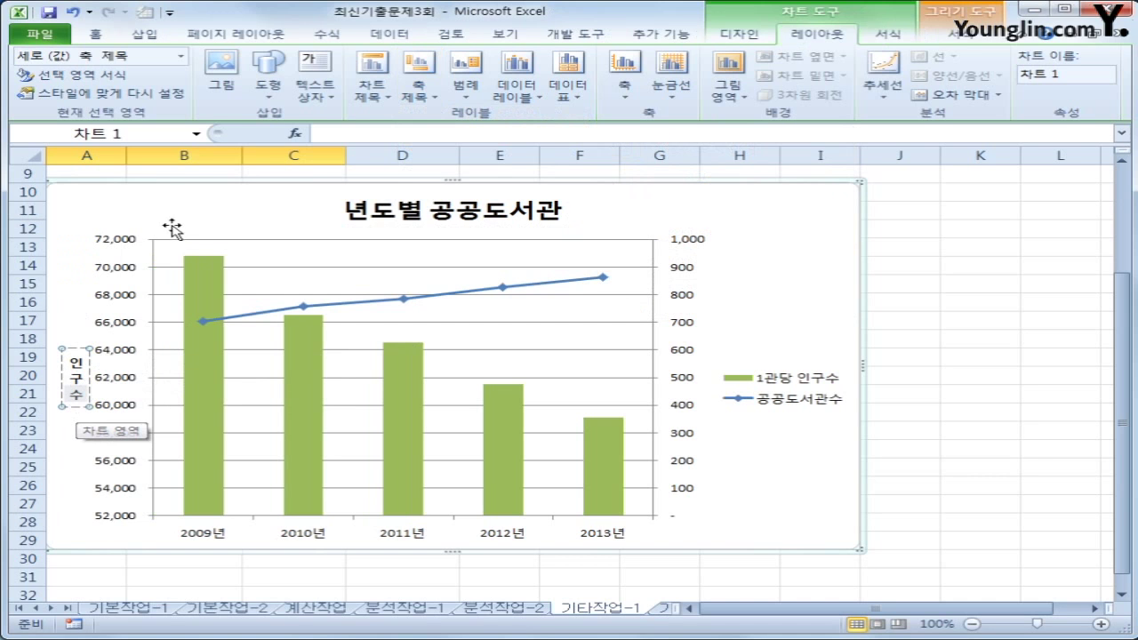
Add a vertical title 도서관수 to the secondary value axis
left_click(418, 87)
mouse_move(477, 181)
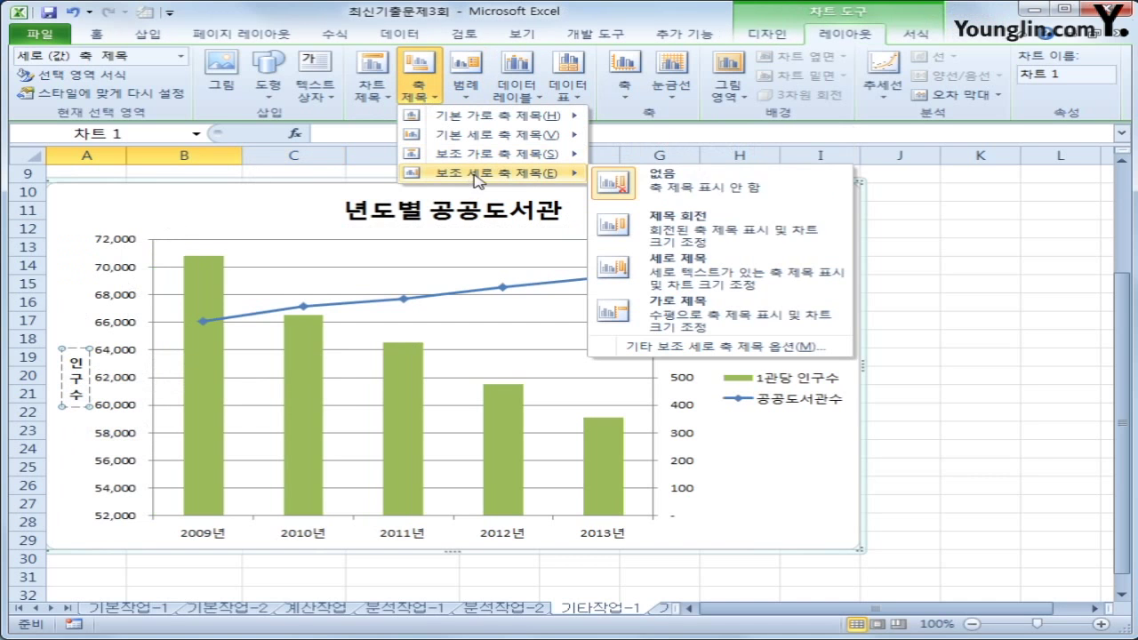
left_click(695, 277)
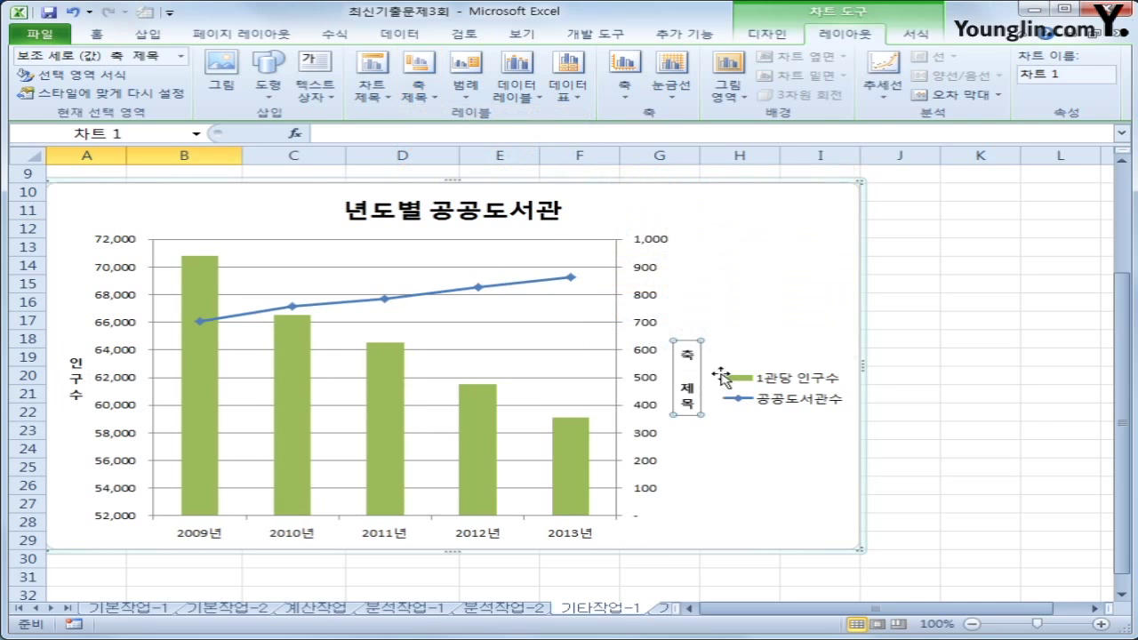
left_click_drag(687, 349, 683, 425)
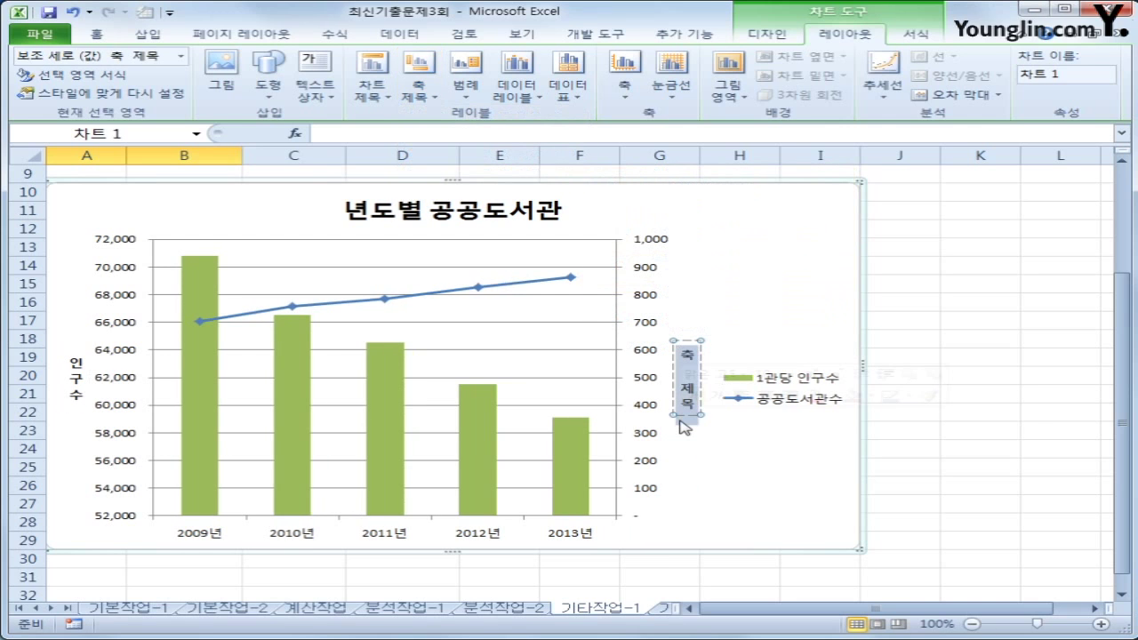
type("도서관수")
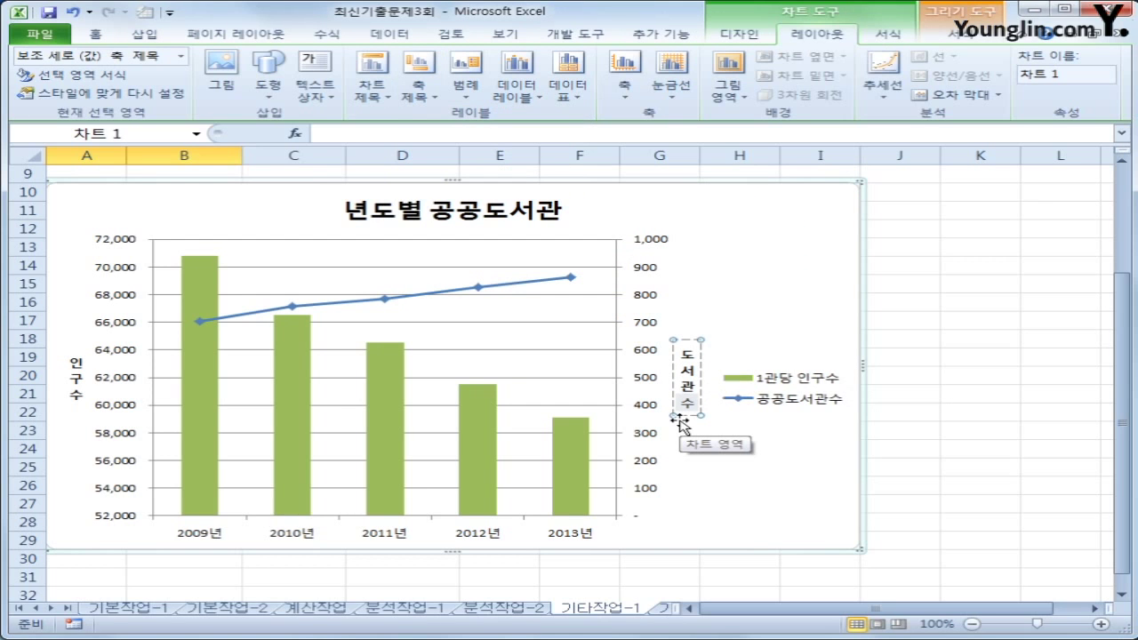
left_click(200, 362)
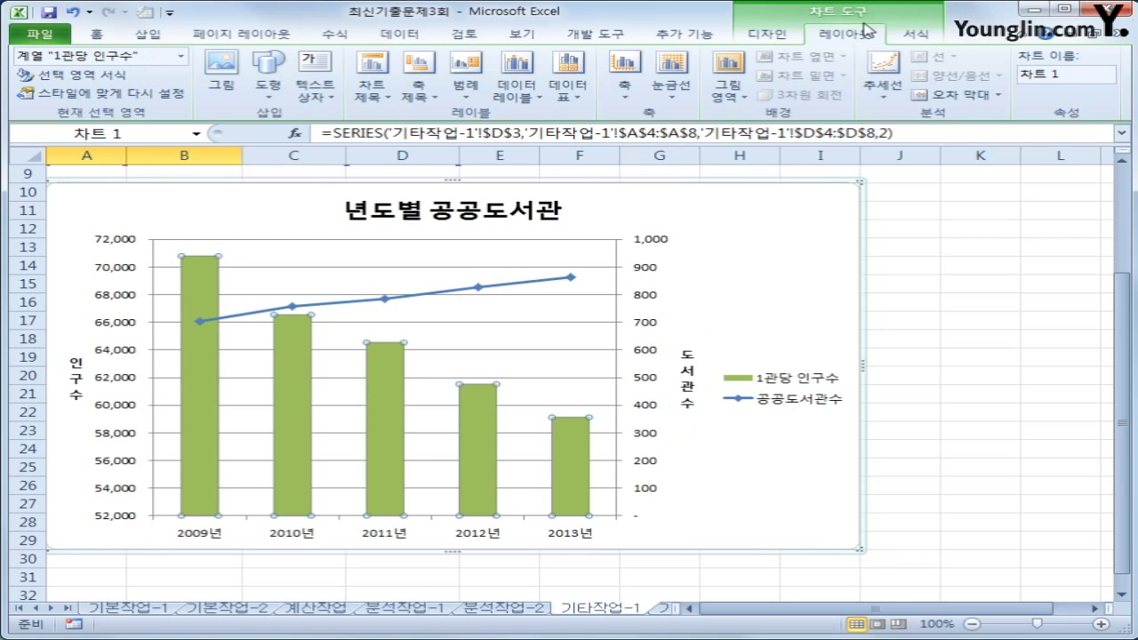
Show 1관당 인구수 values at the columns' outside ends and move the legend to the bottom
left_click(518, 84)
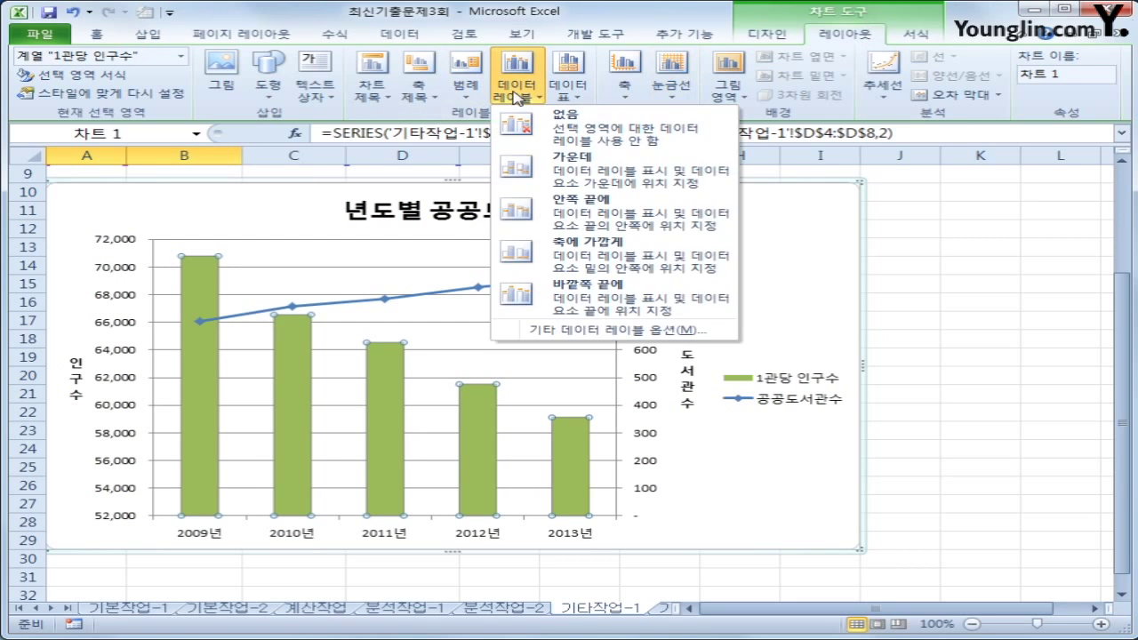
left_click(579, 301)
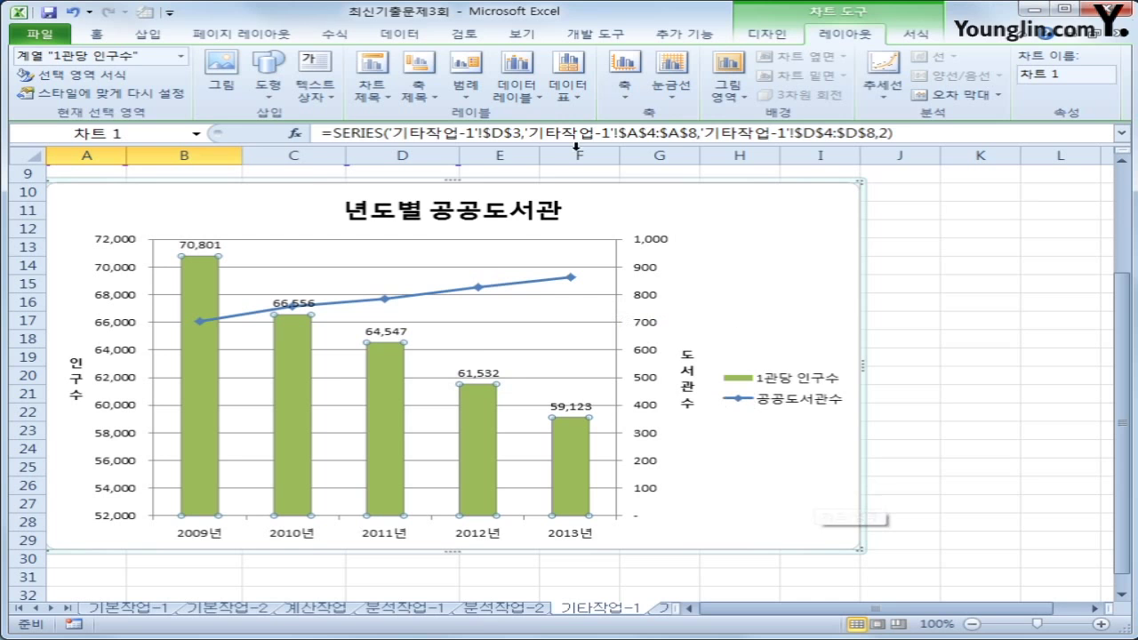
left_click(466, 82)
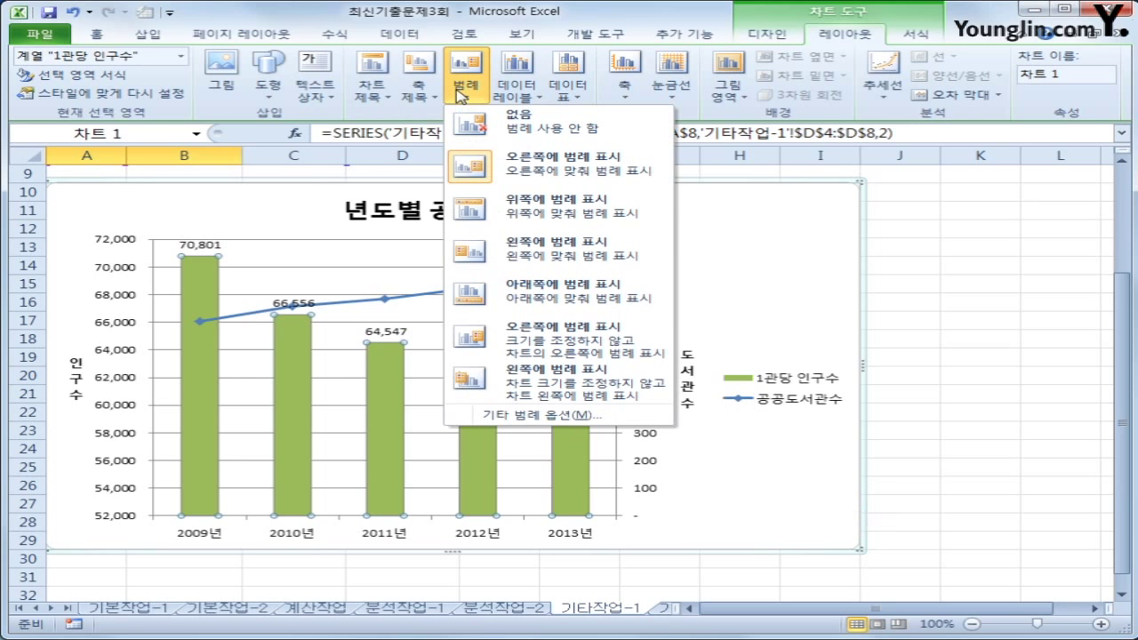
left_click(555, 297)
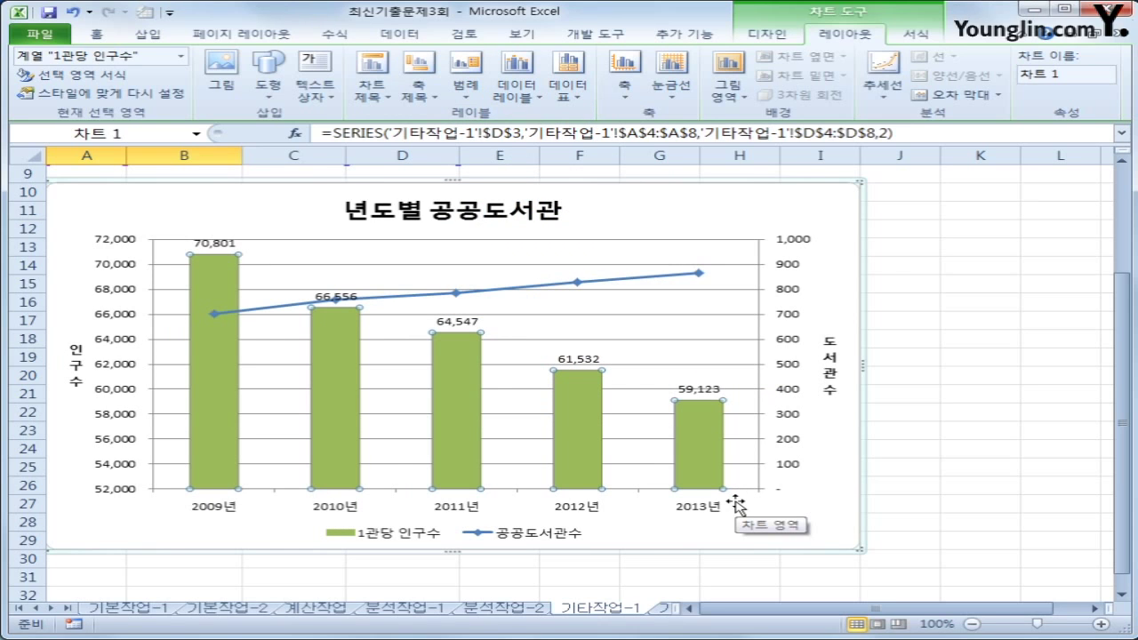
left_click(818, 208)
key("shift+F10")
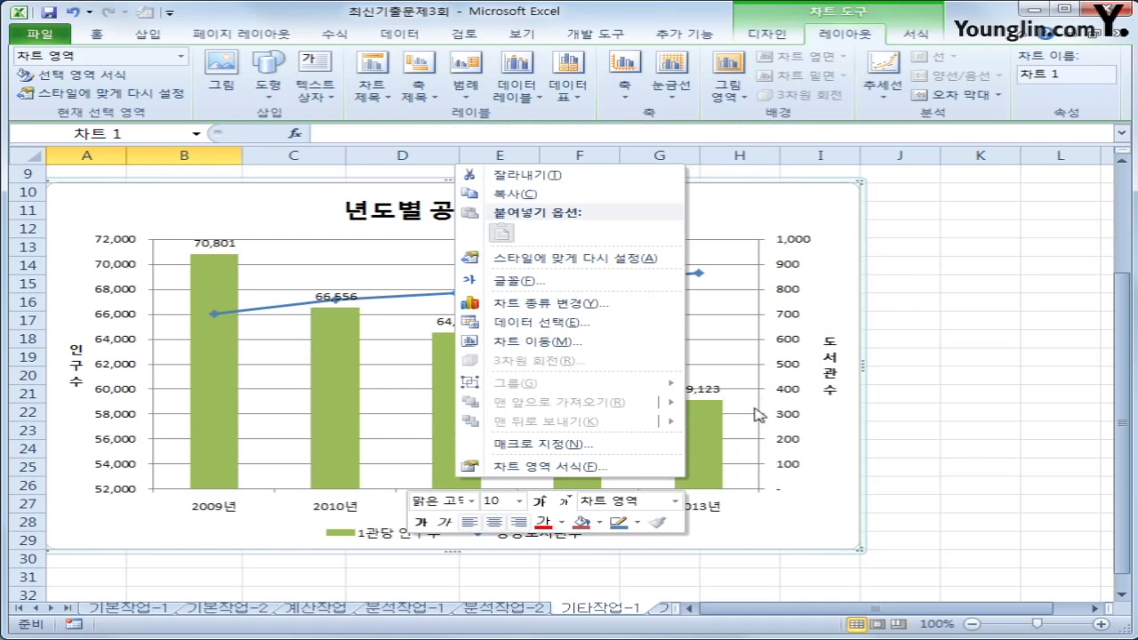
Give the chart area border rounded corners, then switch to the 기타작업-2 sheet
left_click(632, 466)
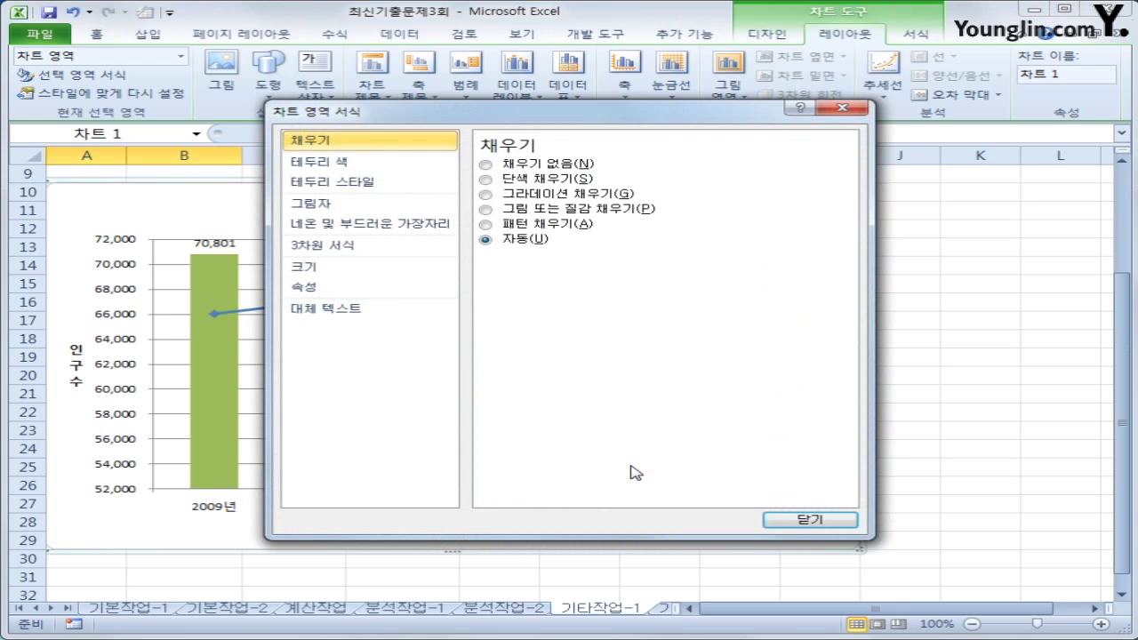
left_click(402, 183)
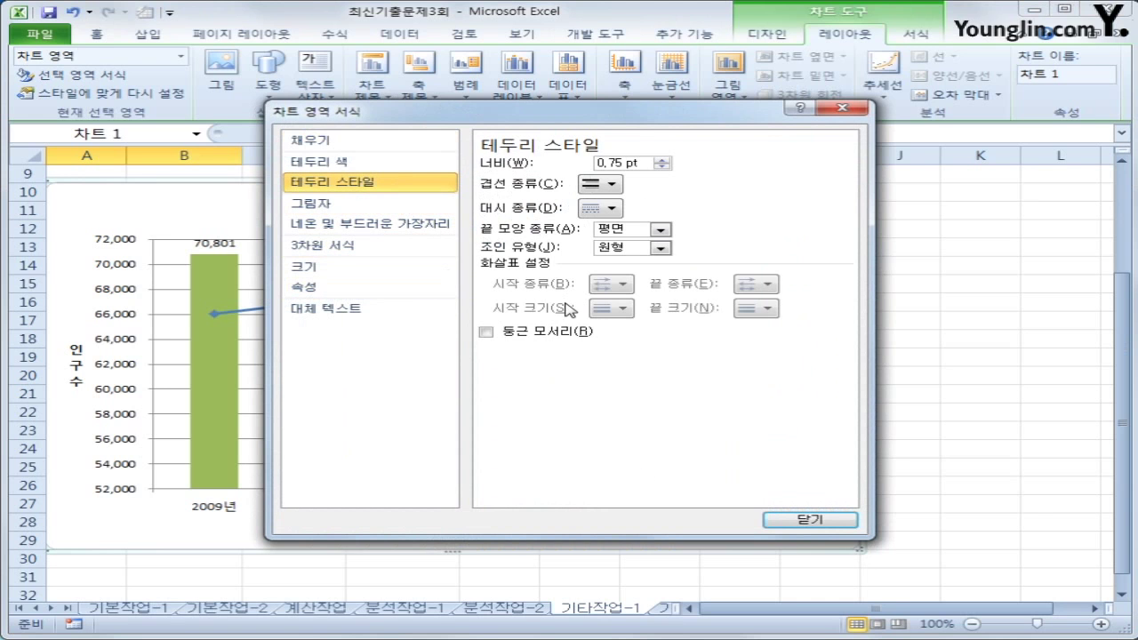
left_click(569, 334)
left_click(845, 526)
left_click(953, 545)
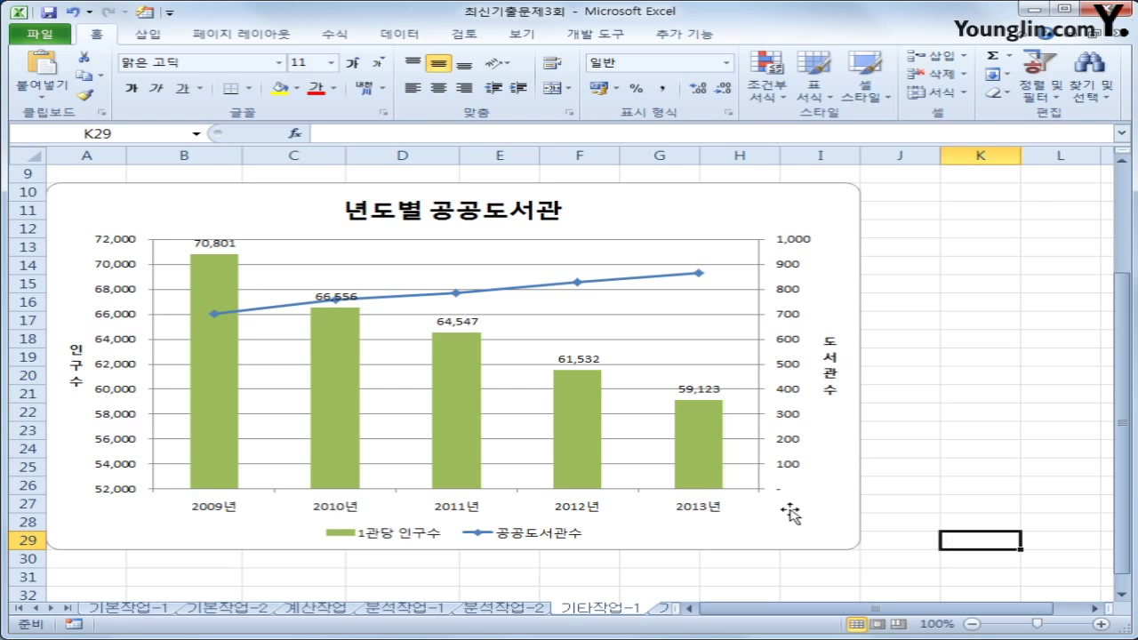
left_click(669, 608)
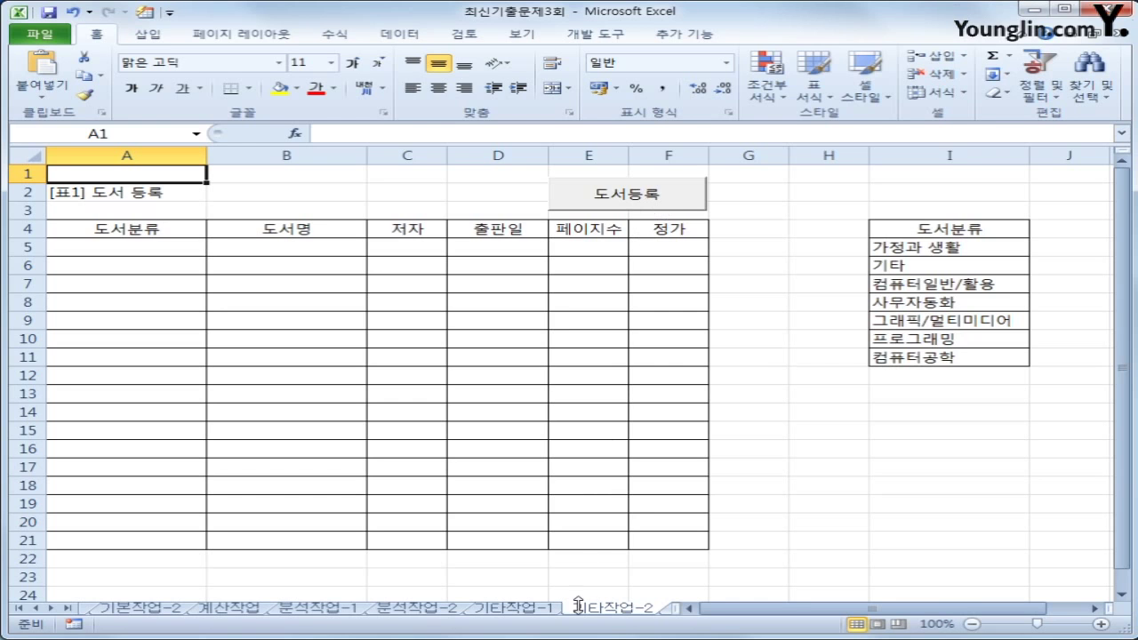
In Design Mode, make the 도서등록 button's Click procedure run 도서등록.Show
left_click(623, 195)
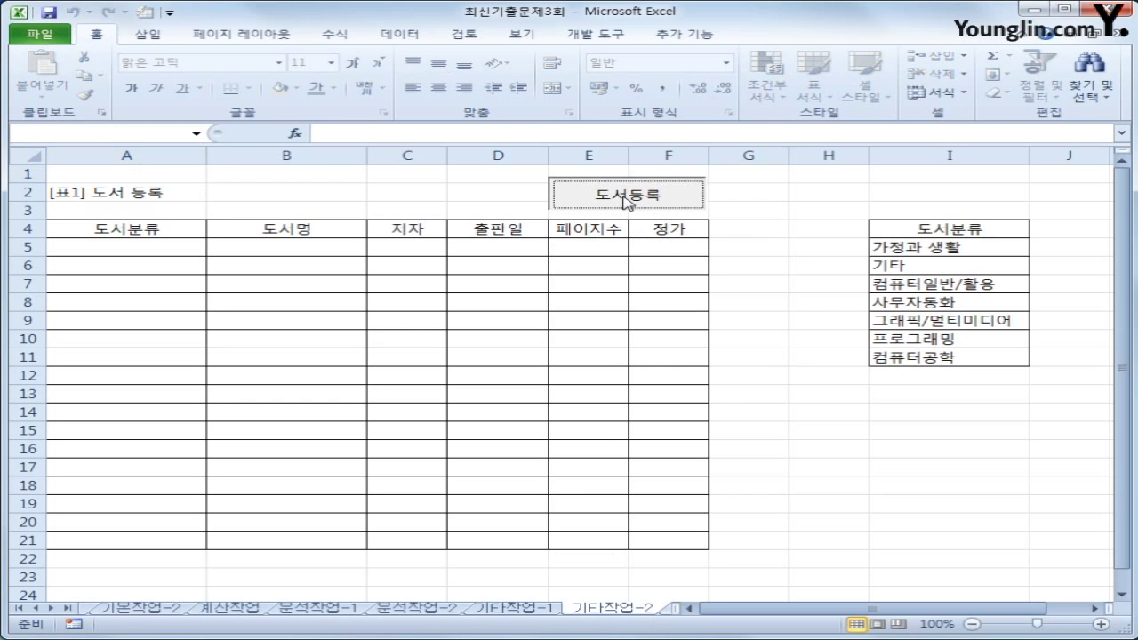
left_click(788, 266)
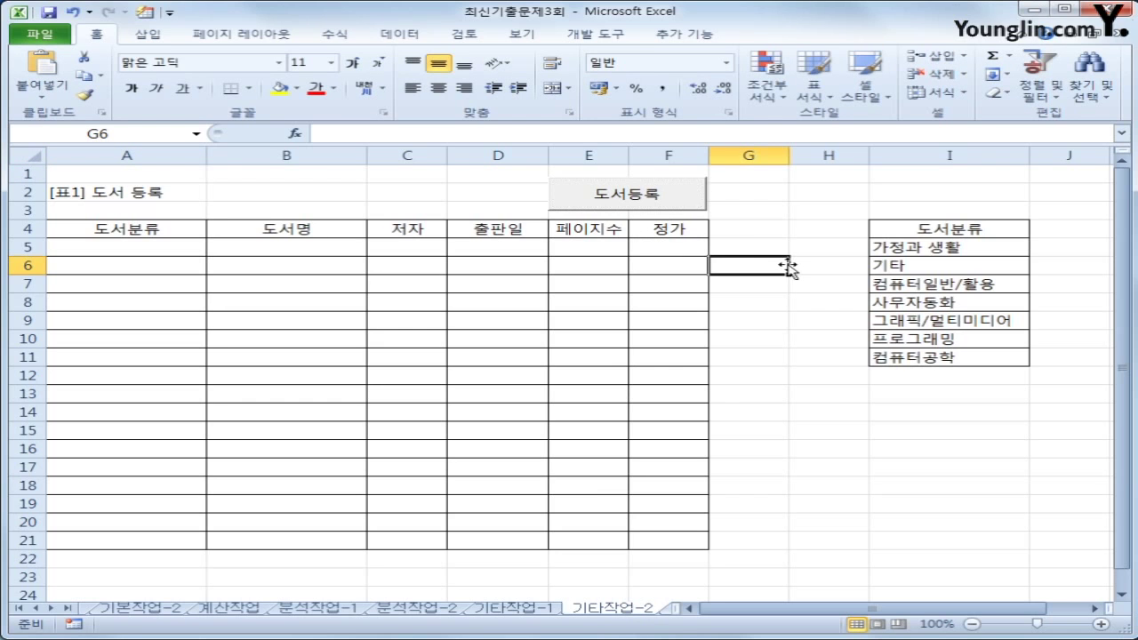
left_click(621, 36)
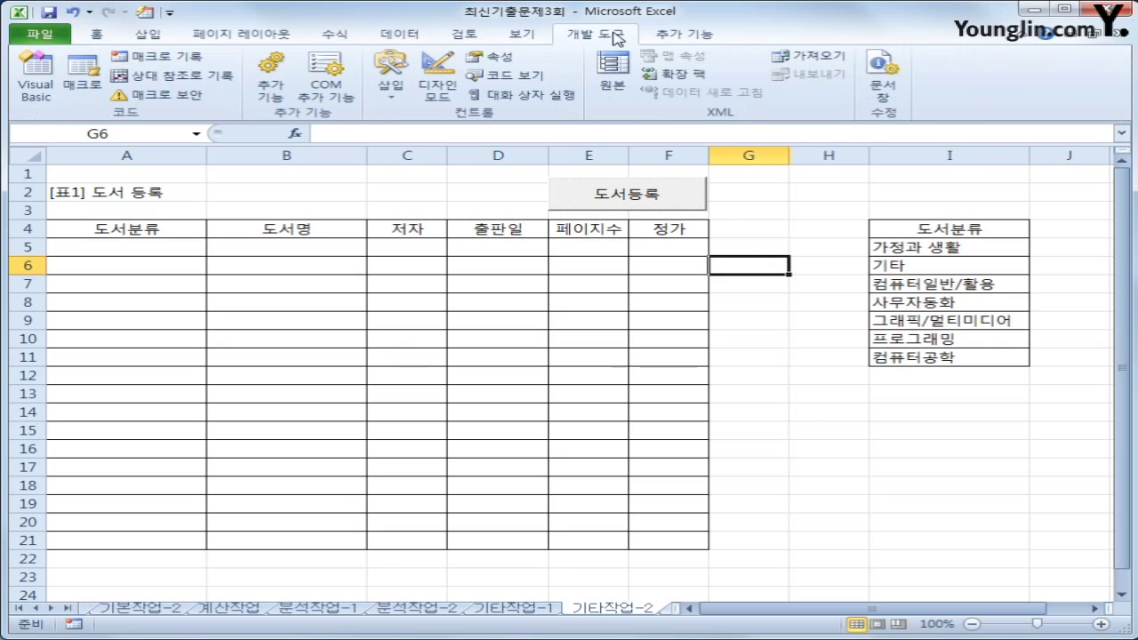
left_click(449, 89)
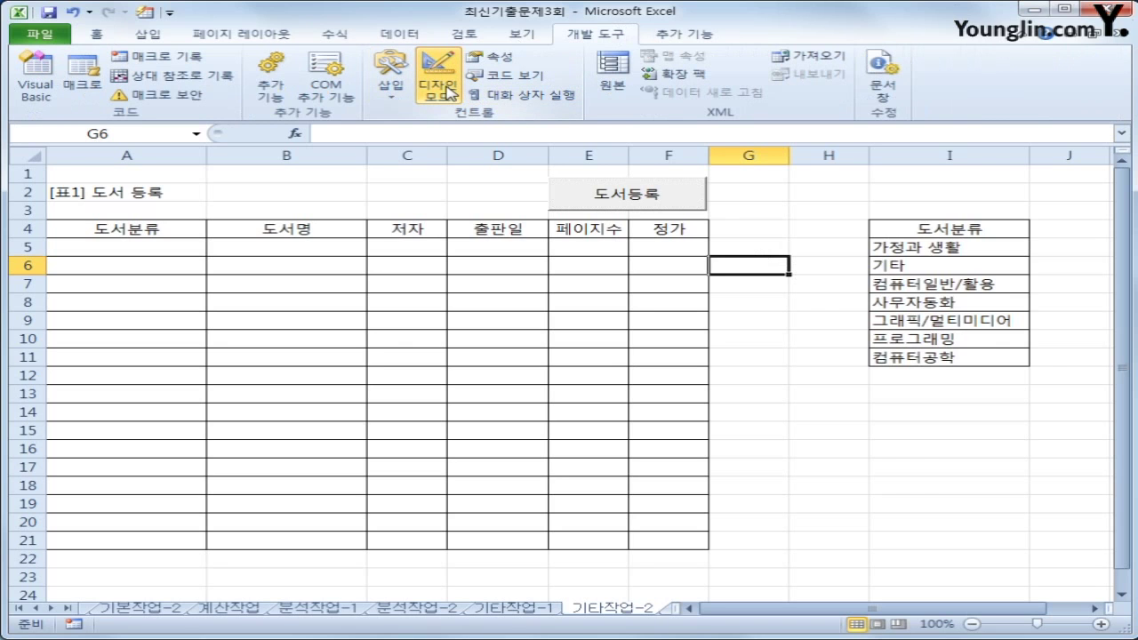
left_click(593, 199)
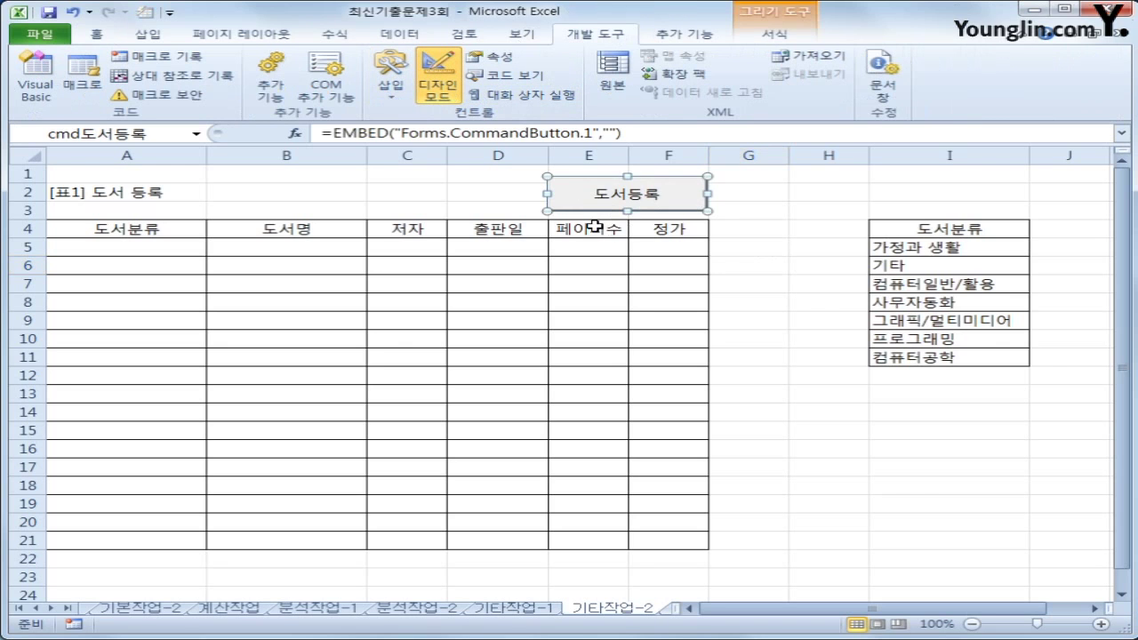
double_click(601, 202)
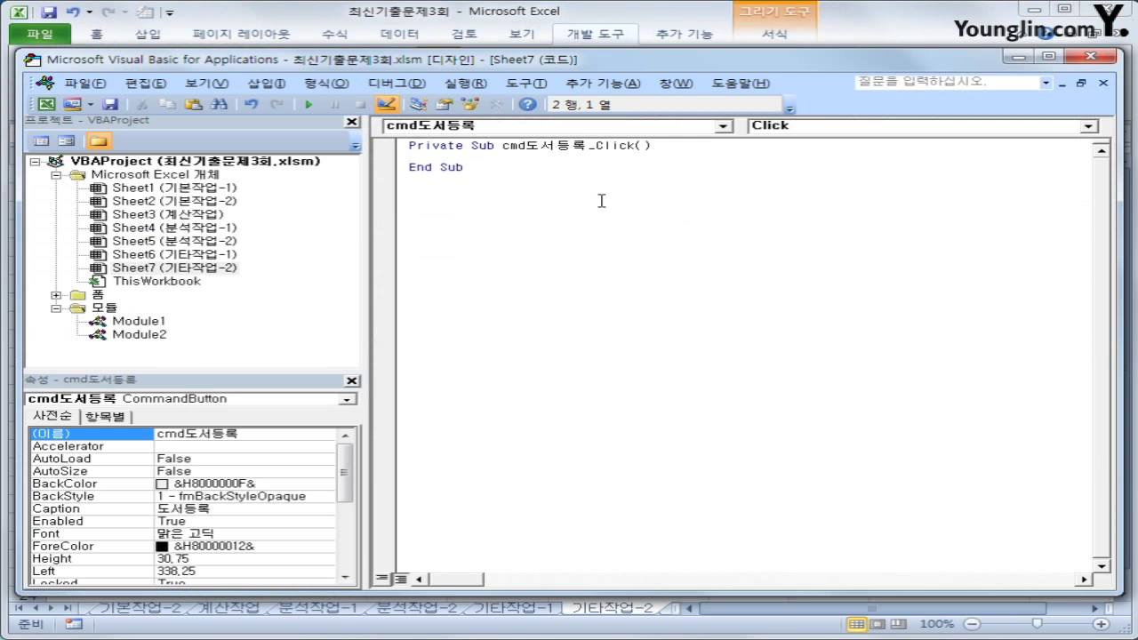
key("Tab")
type("도서등록.")
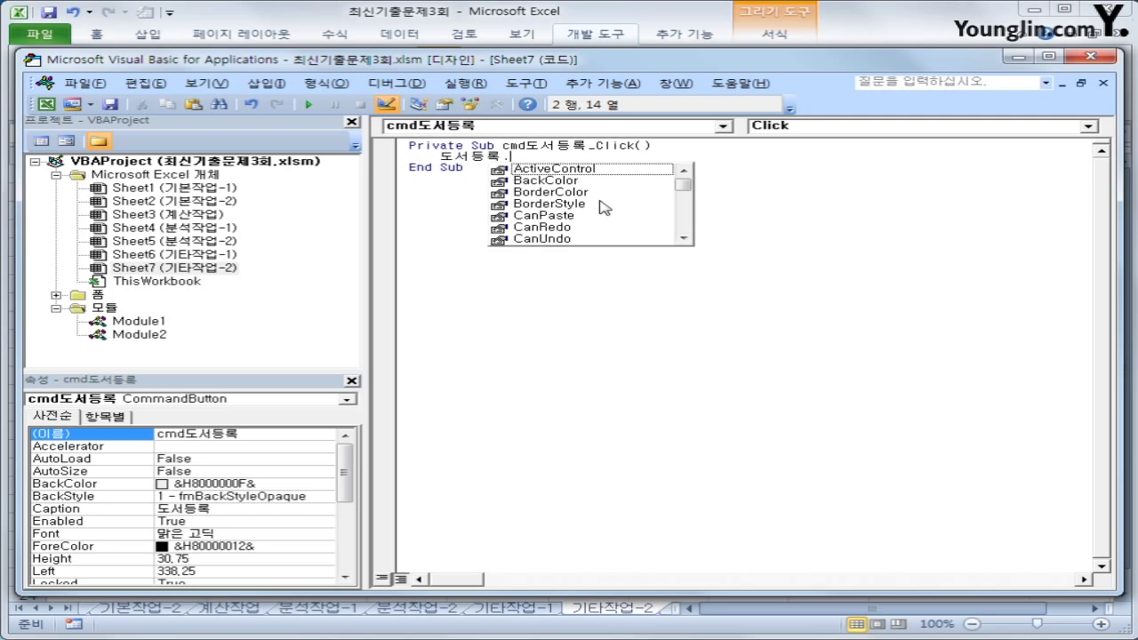
type("Show")
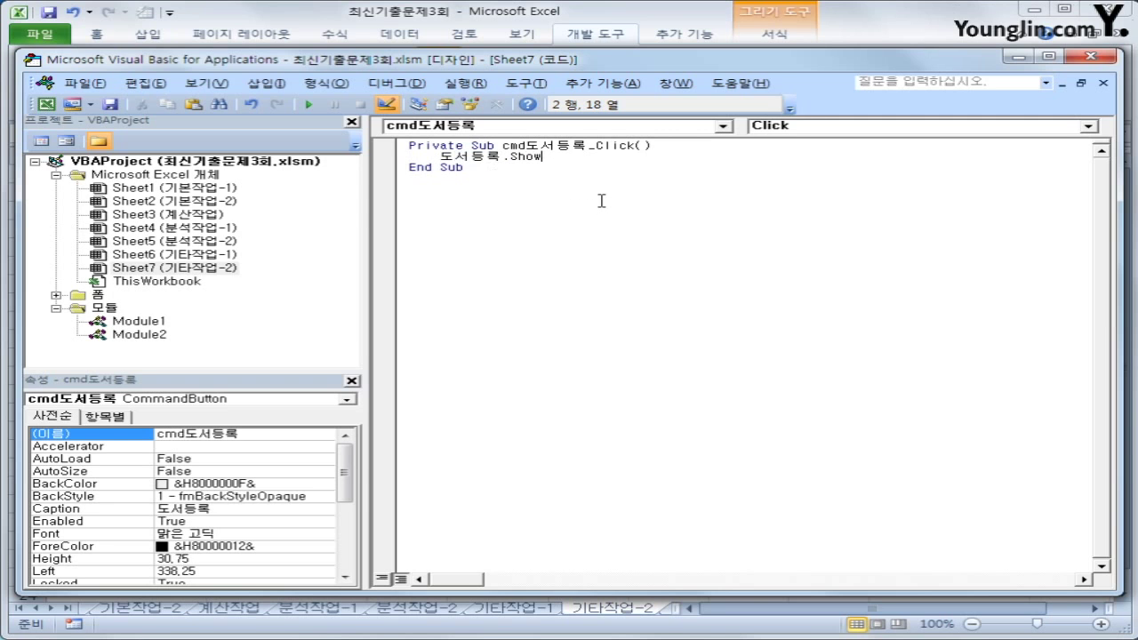
left_click(610, 241)
Open the code window of the 도서등록 userform
double_click(97, 294)
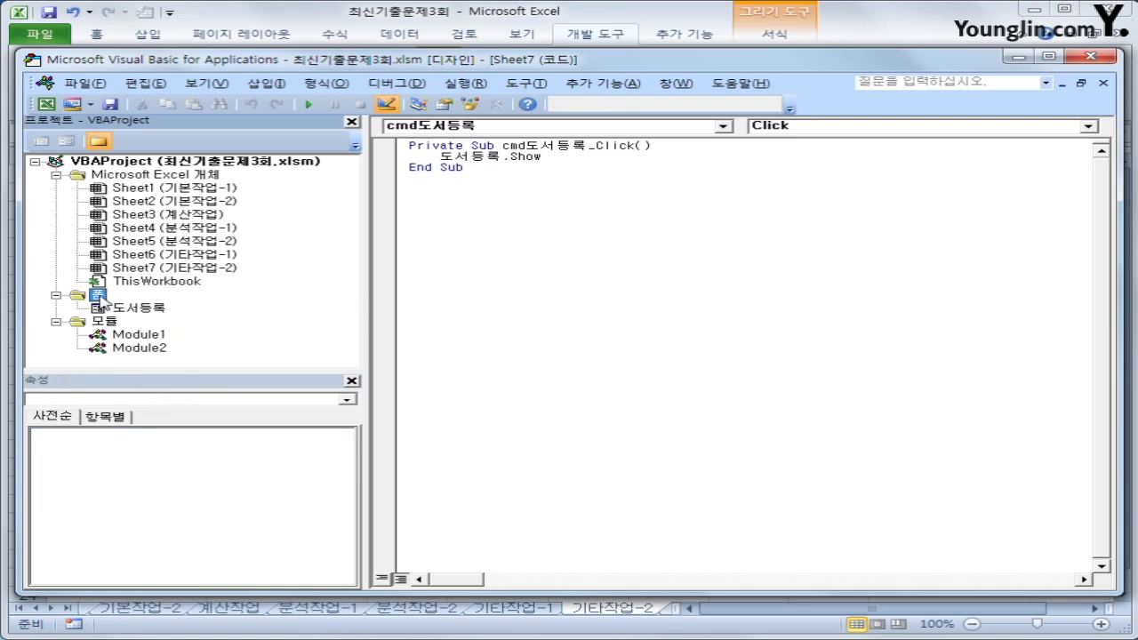
left_click(137, 308)
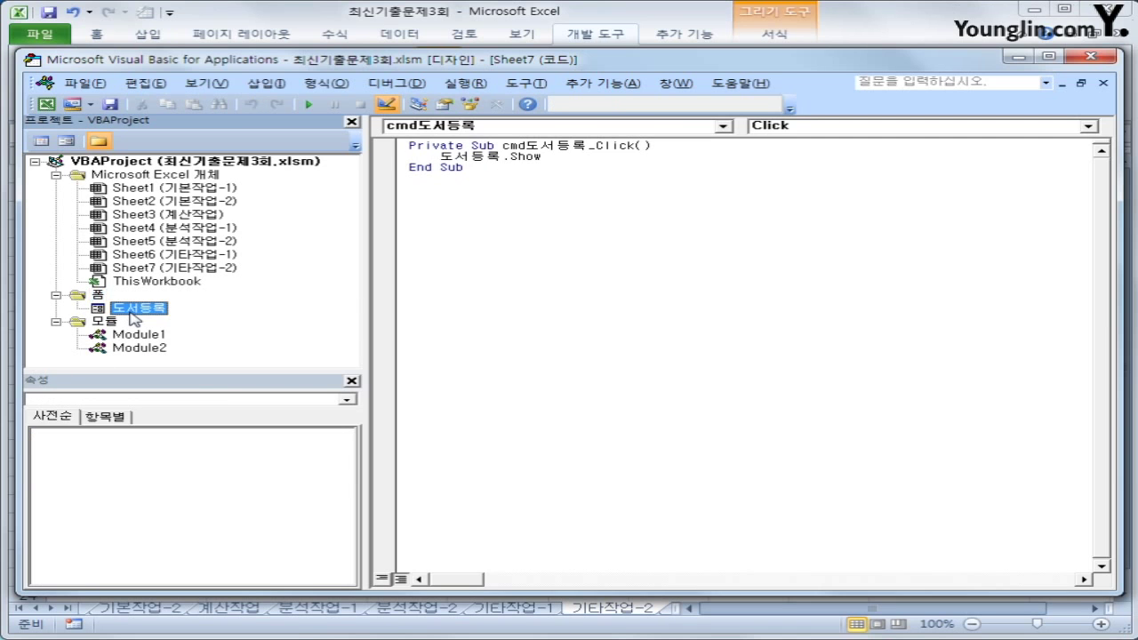
left_click(41, 143)
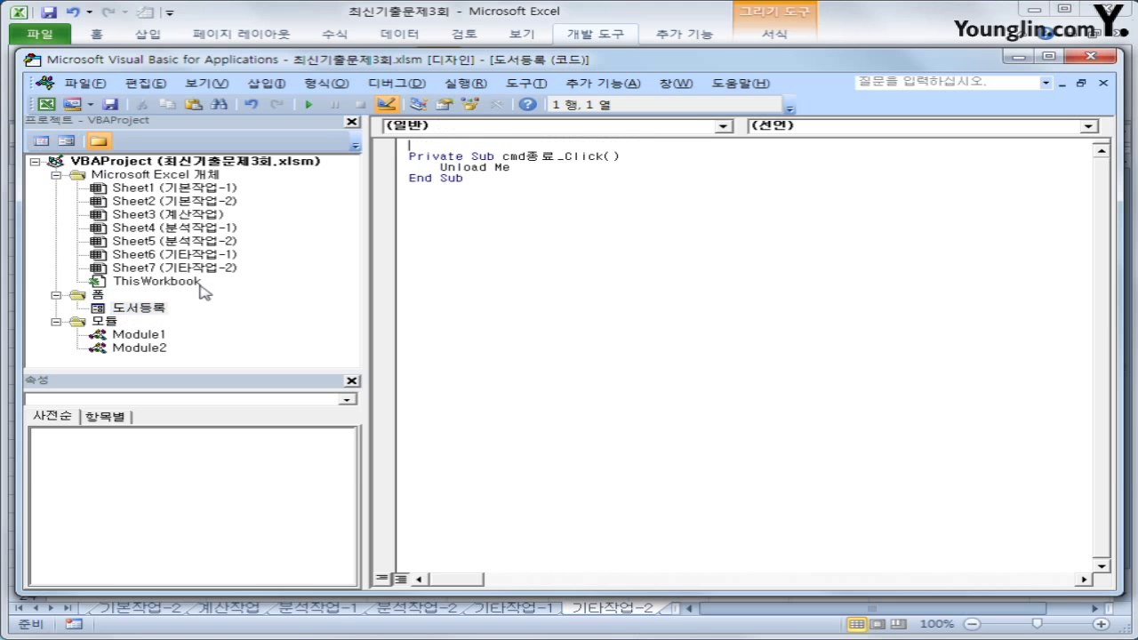
Create UserForm_Initialize with lst도서분류.RowSource = "I5:I11"
left_click(457, 129)
left_click_drag(726, 198, 729, 241)
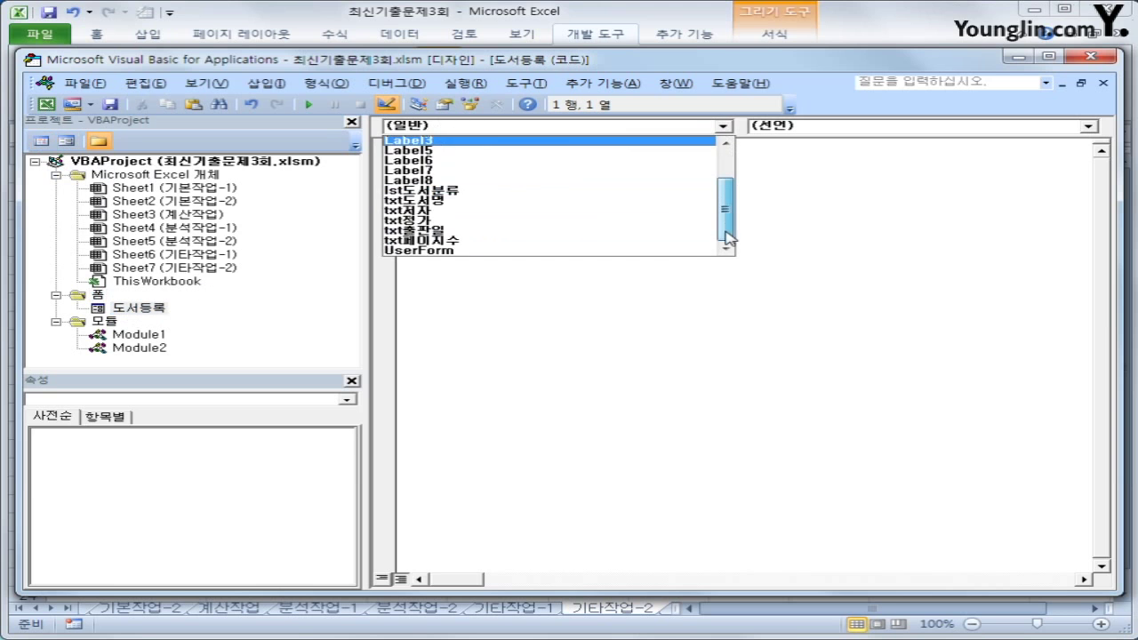
left_click(629, 248)
left_click(800, 140)
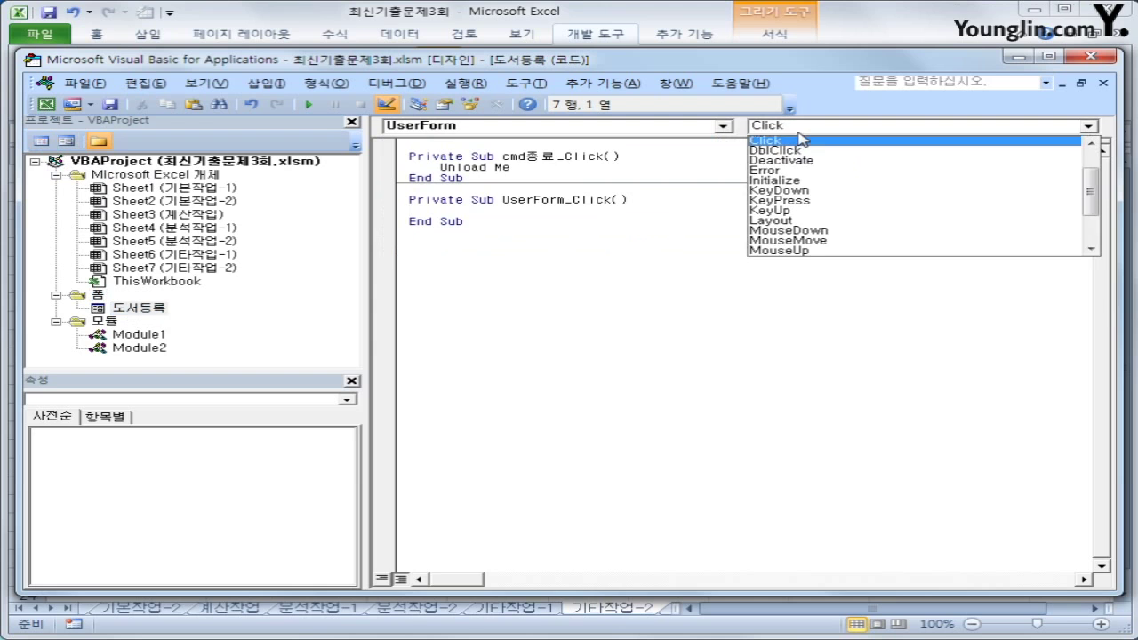
left_click(809, 184)
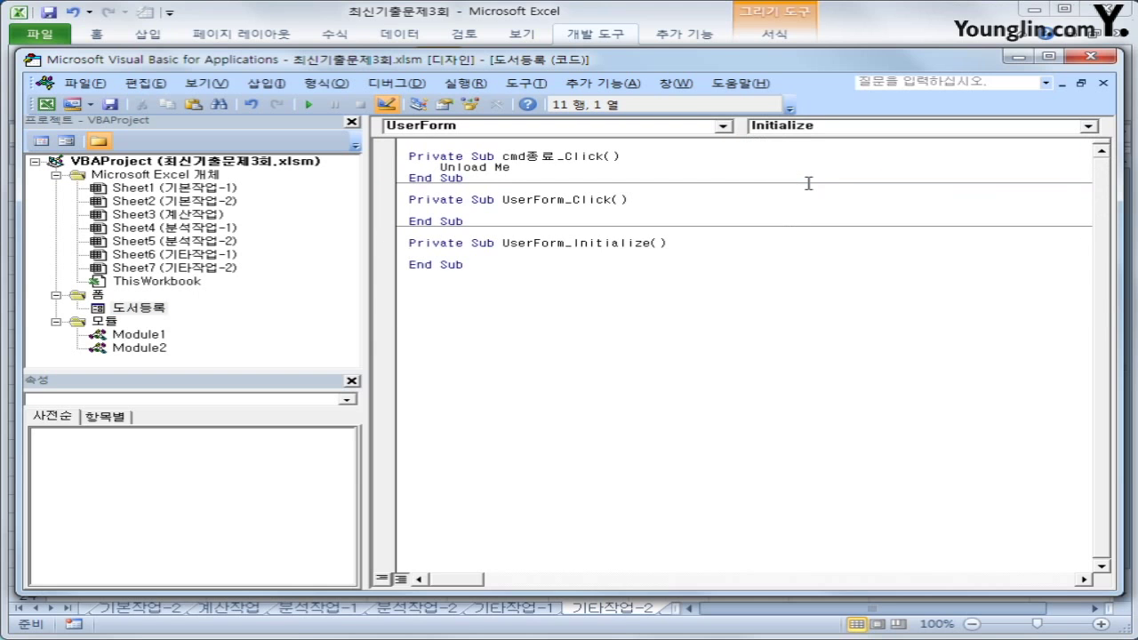
key("Tab")
type("lst도서분류.ro")
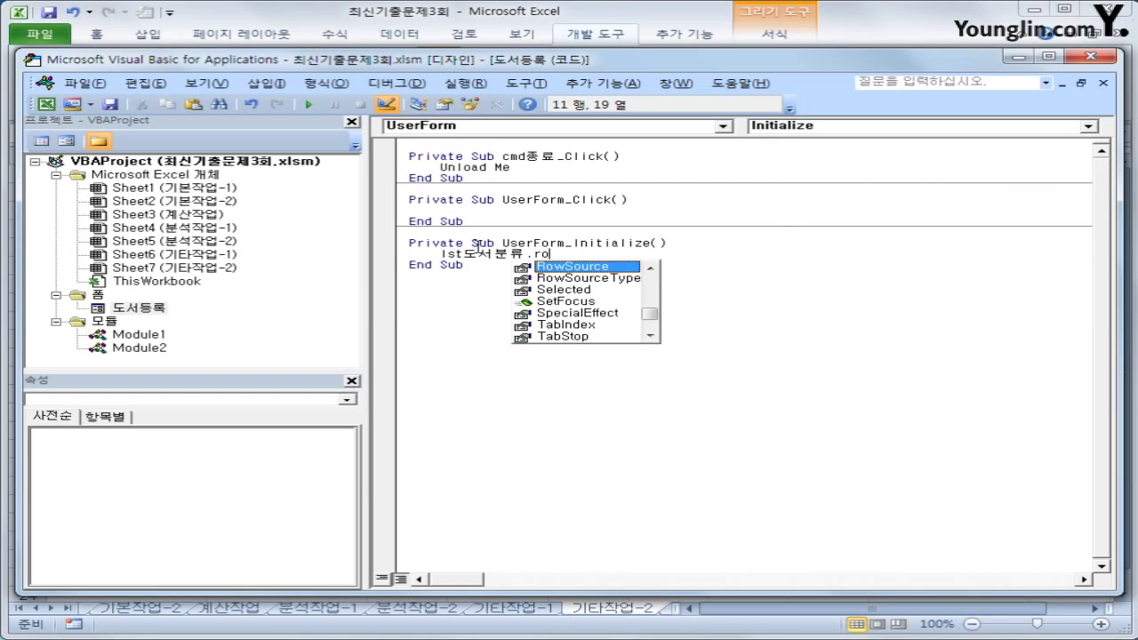
key("Tab")
type("= \"")
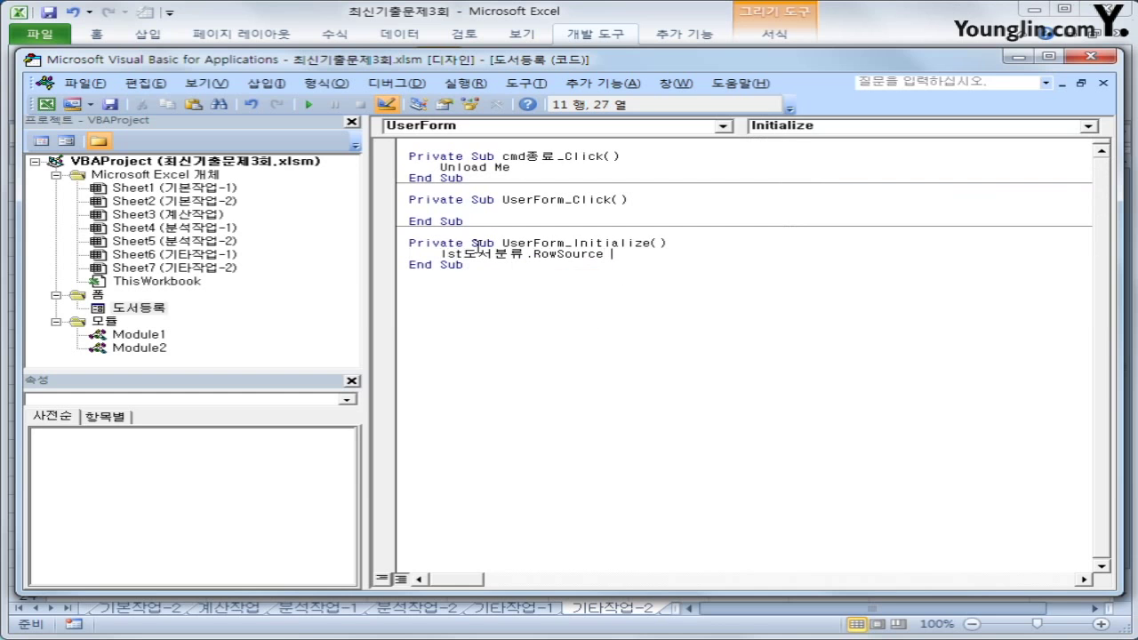
type("I5:I11\"")
key("Down")
Leave the VBA editor, turn off Design Mode, and run the 도서등록 button to open the form
left_click(1091, 56)
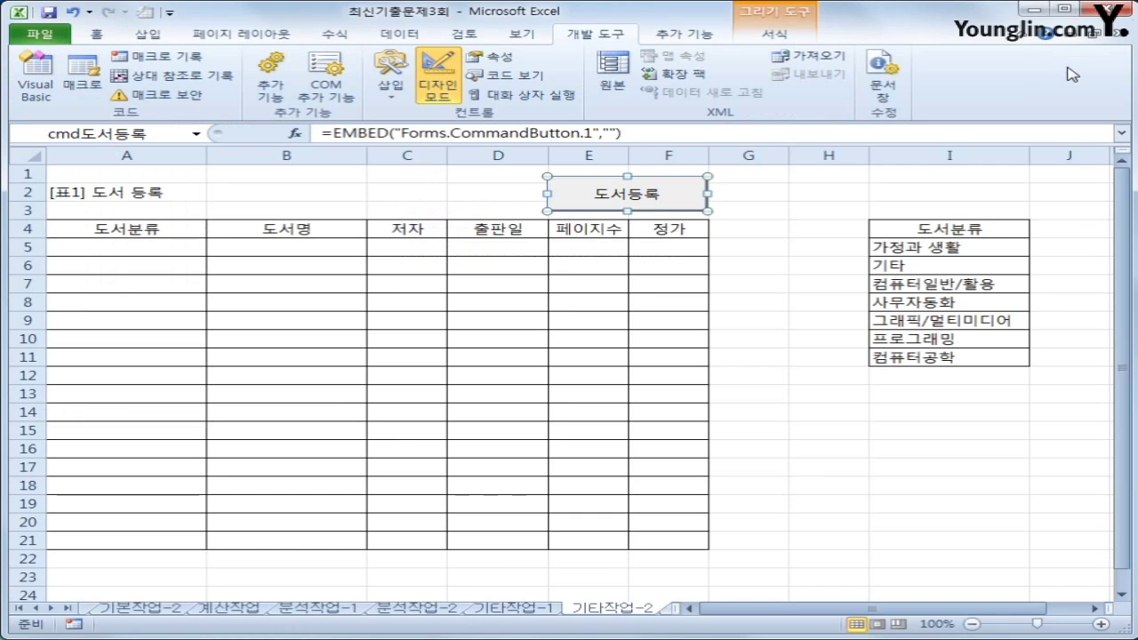
left_click(436, 84)
left_click(827, 394)
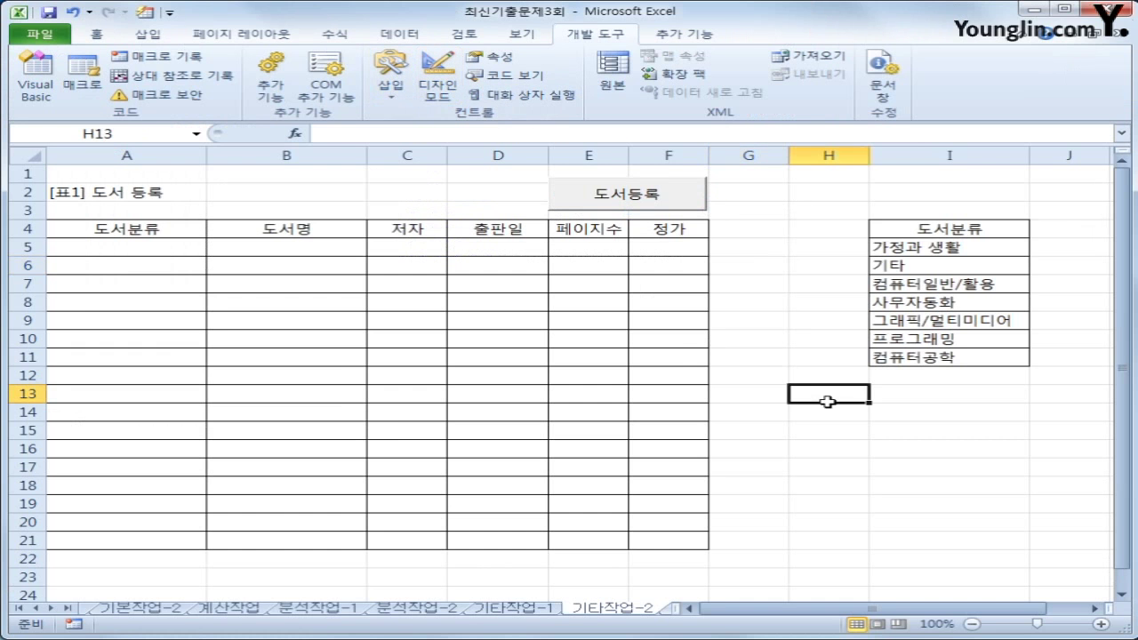
left_click(623, 207)
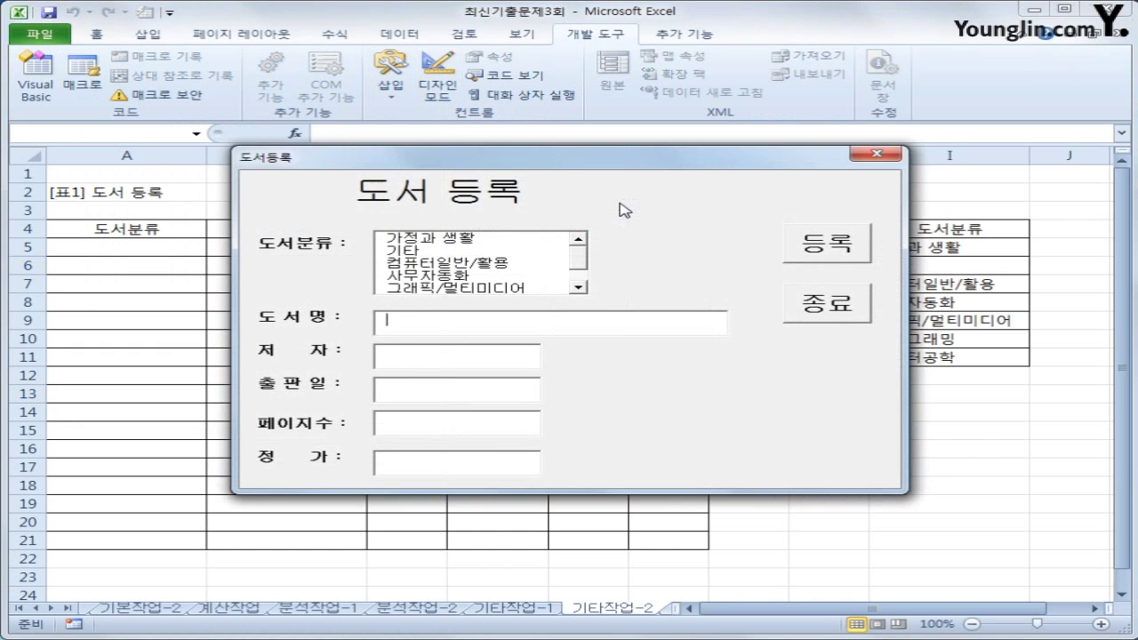
Move the form aside, pick 가정과 생활 in the 도서분류 list, and visit the title, author, date and page fields
left_click_drag(610, 158, 677, 261)
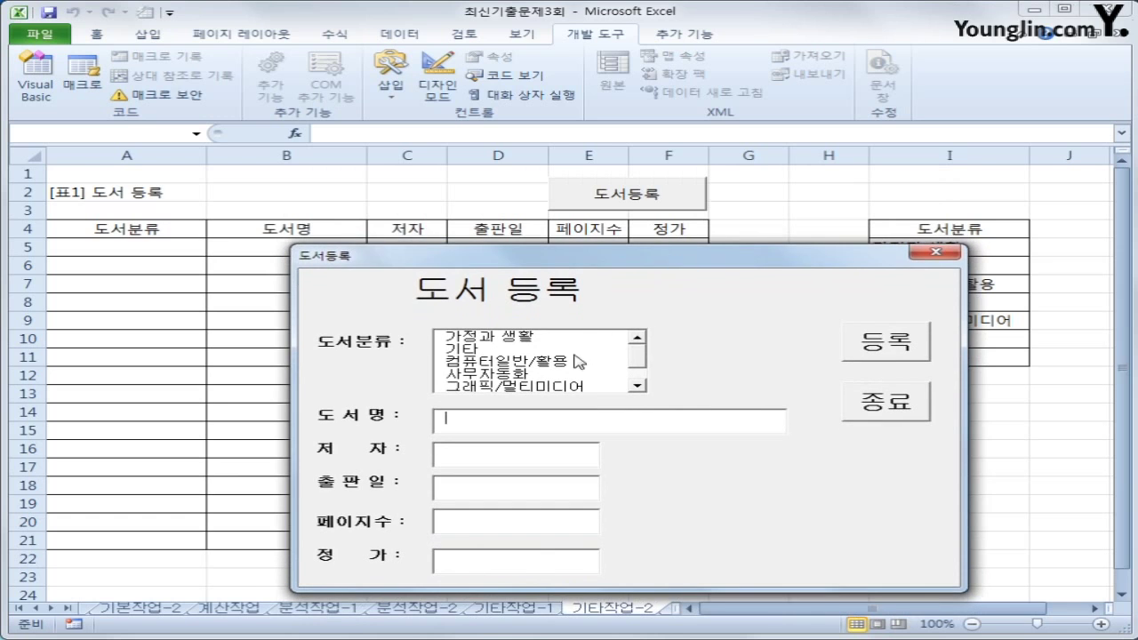
left_click(639, 363)
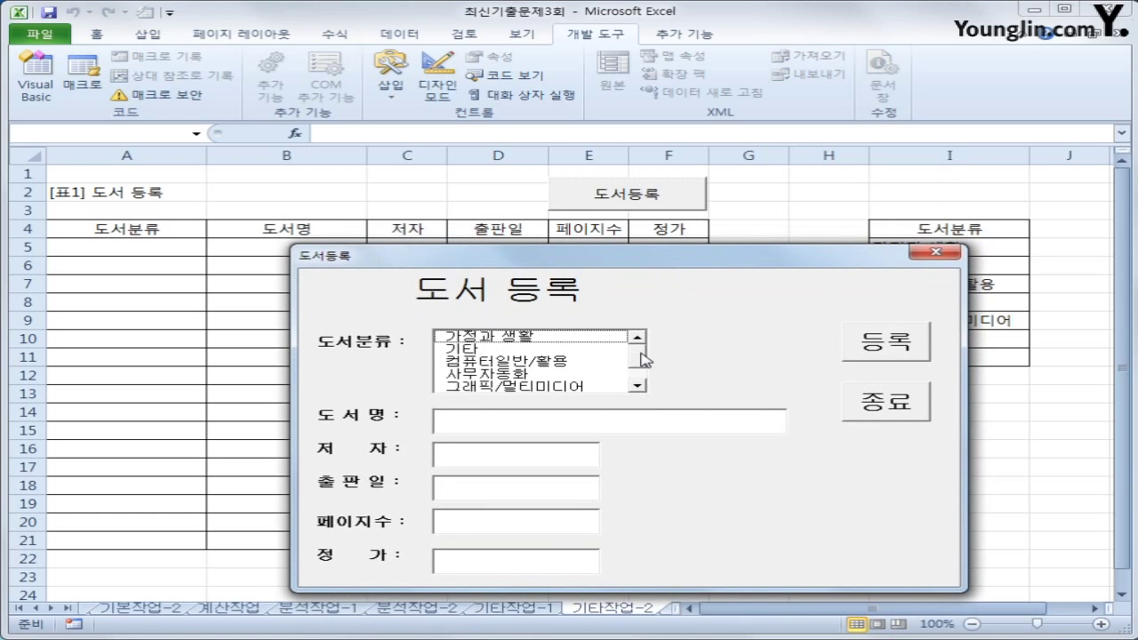
left_click(533, 337)
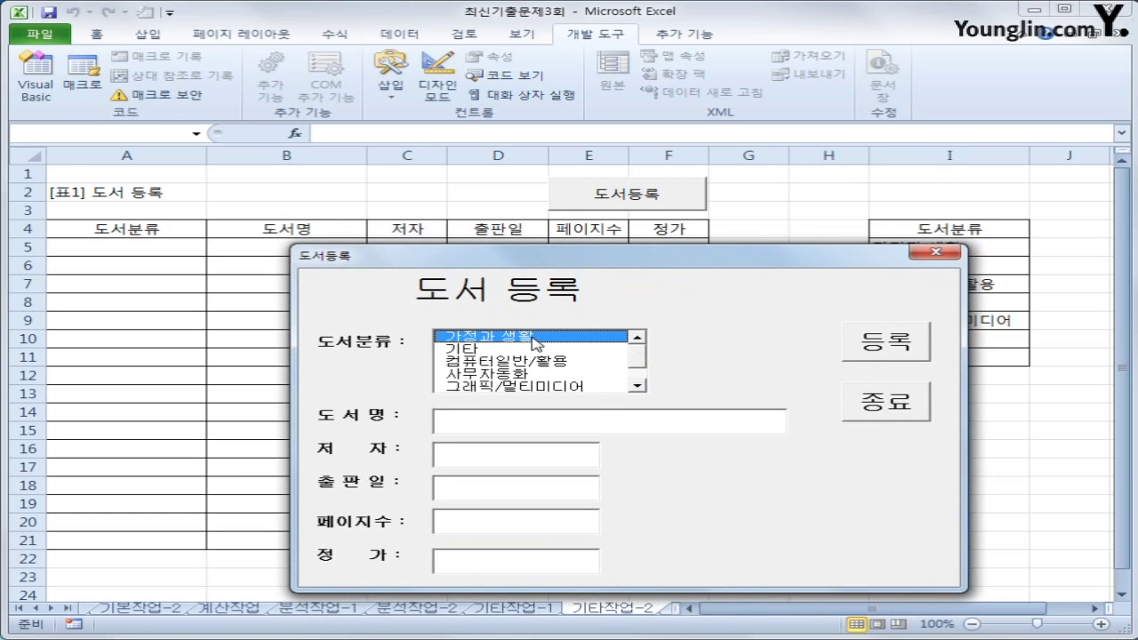
left_click(504, 421)
left_click(484, 463)
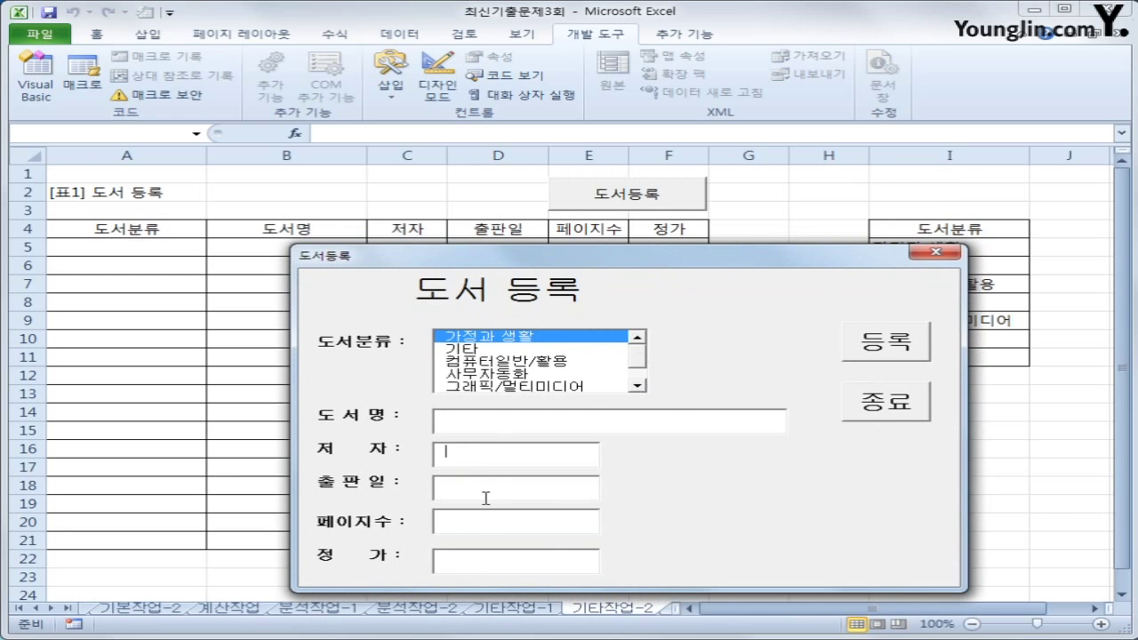
left_click(487, 496)
left_click(471, 525)
Try the form's register button, then close the form and select header cell A4
left_click(902, 342)
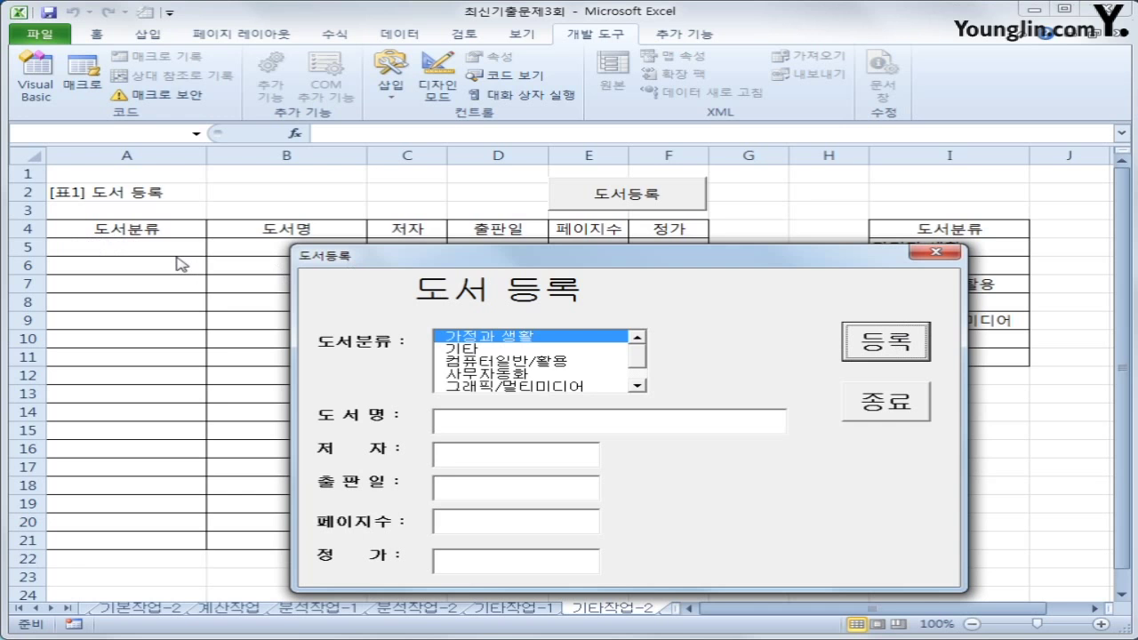
left_click(925, 256)
left_click(86, 237)
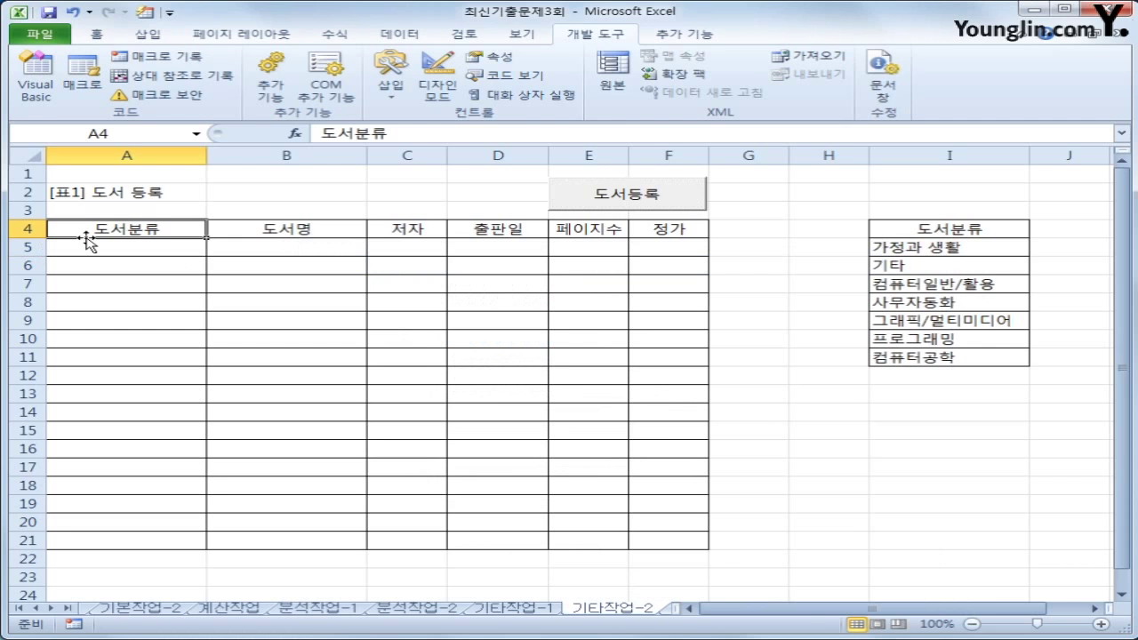
left_click_drag(93, 229, 650, 228)
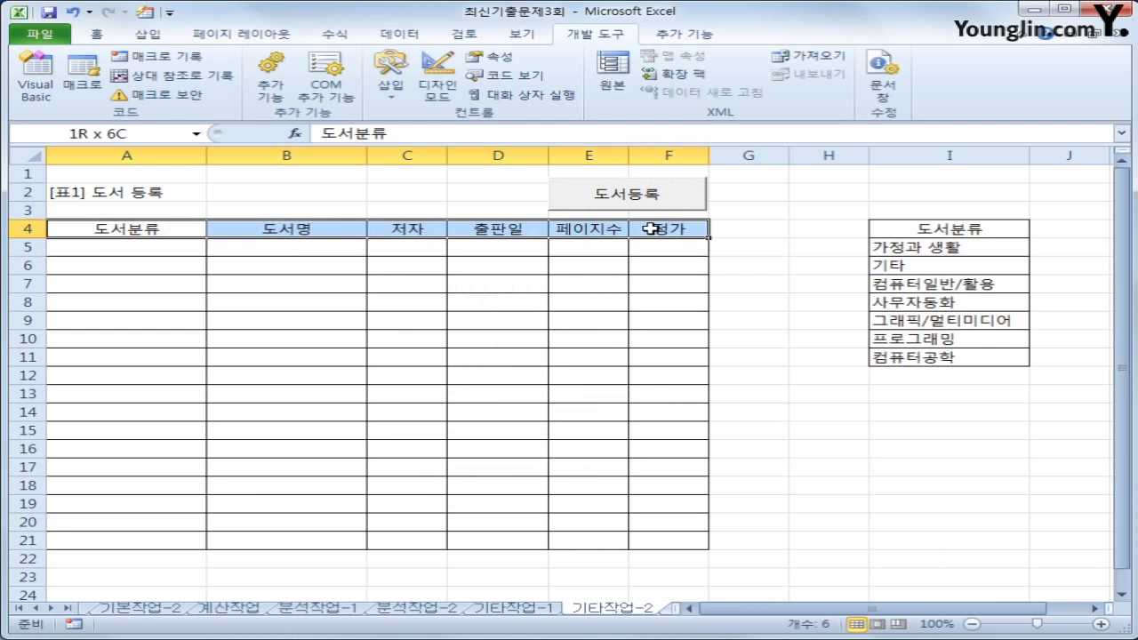
left_click(75, 194)
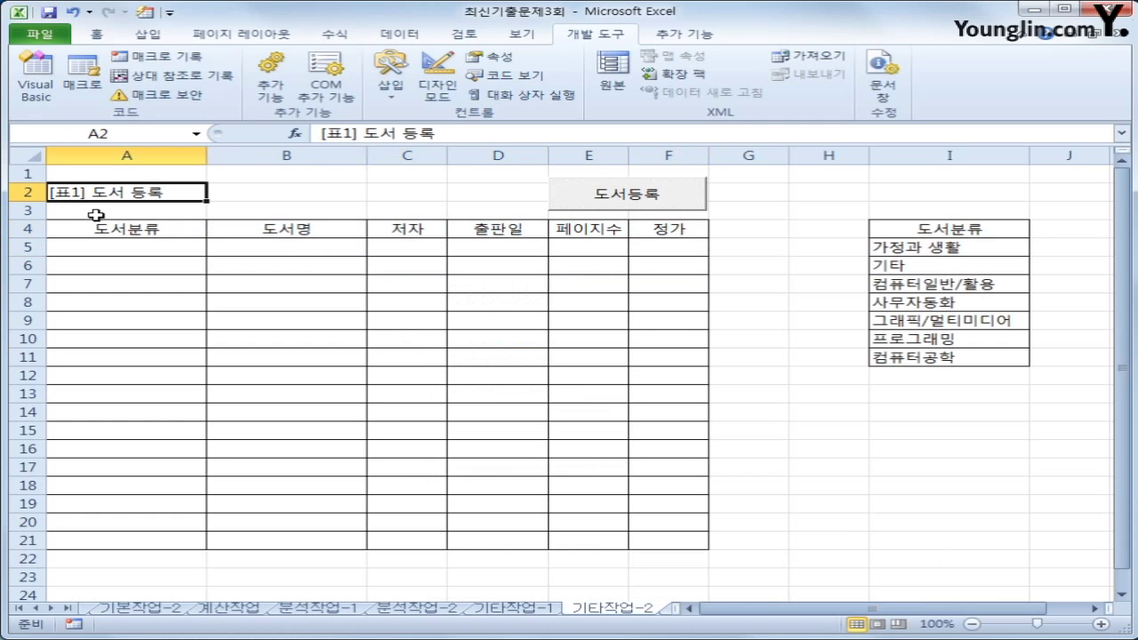
left_click_drag(89, 211, 669, 213)
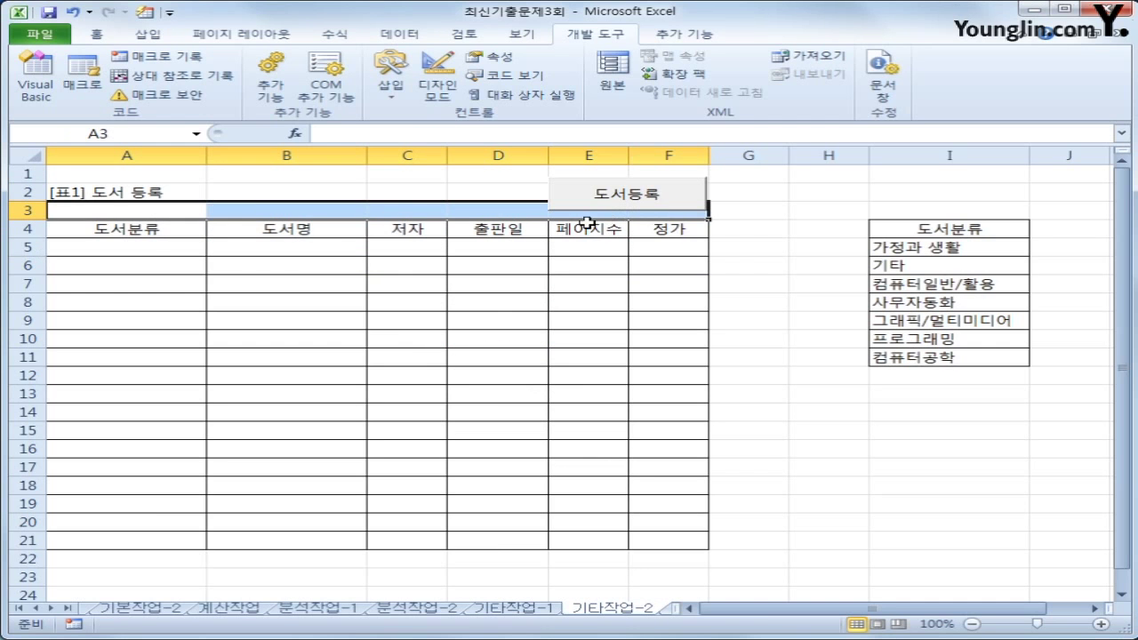
left_click_drag(138, 236, 702, 227)
left_click_drag(161, 175, 81, 206)
left_click(86, 247)
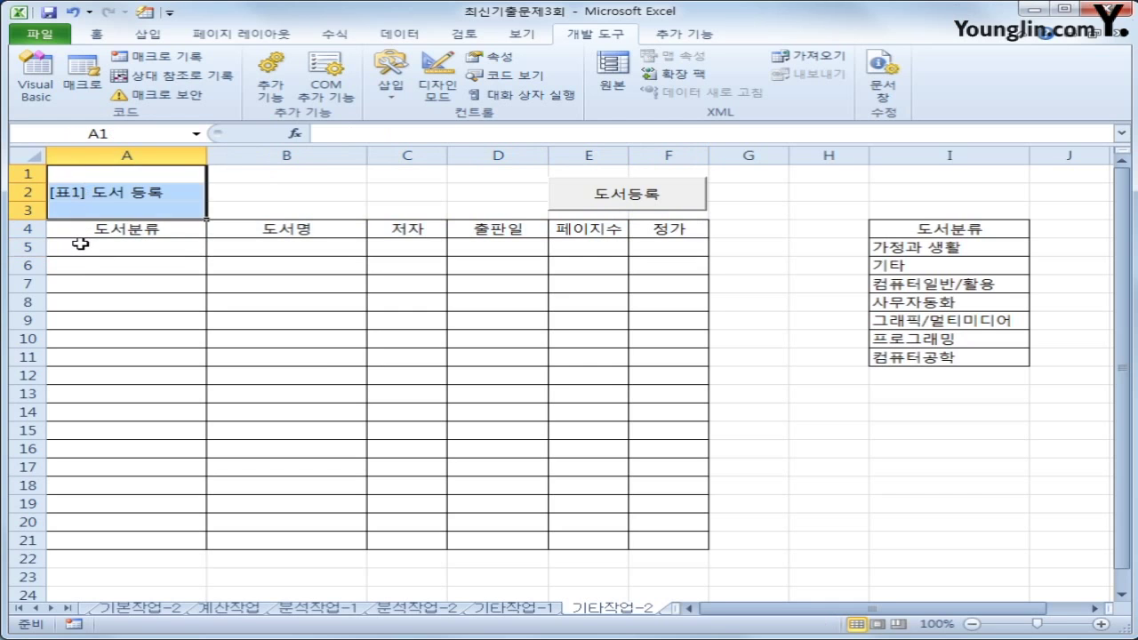
left_click(80, 247)
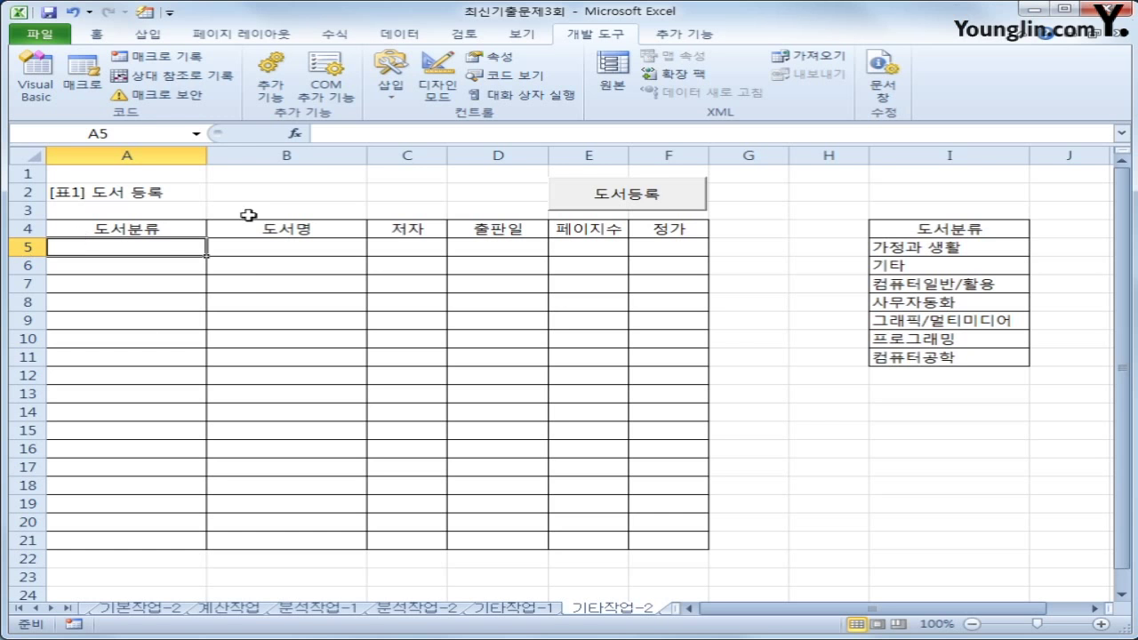
Test-open and close the 도서 등록 form, then open the Visual Basic editor from cell A5
left_click(680, 204)
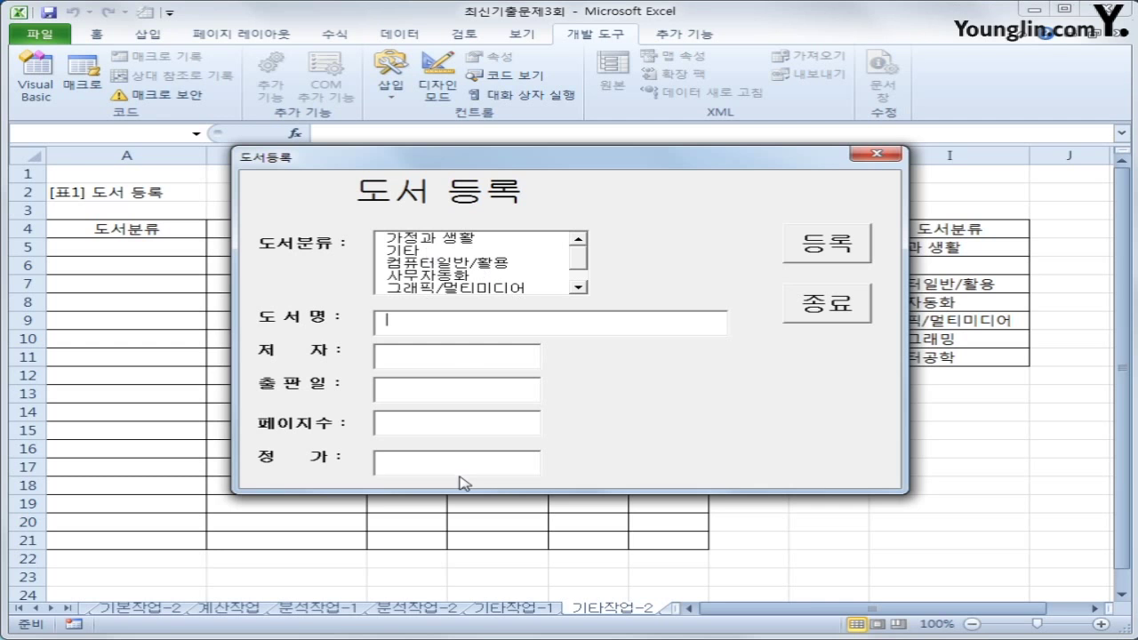
left_click(876, 153)
left_click(162, 250)
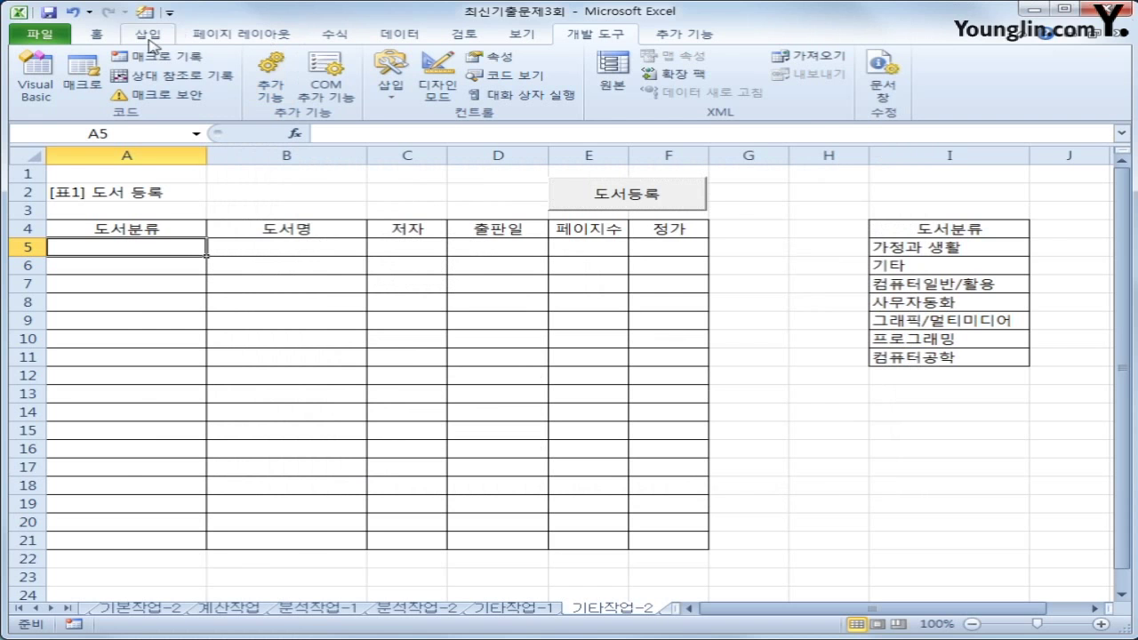
left_click(36, 80)
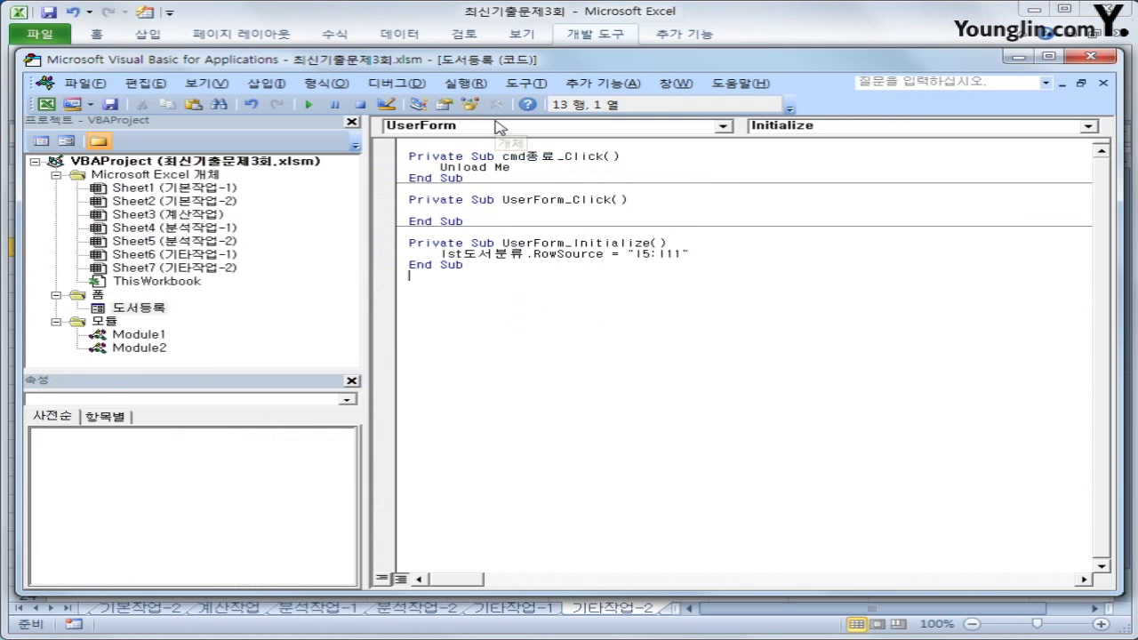
Create the cmd등록 Click procedure with i = Range("A4").CurrentRegion.Rows.Count + 4
left_click(498, 125)
scroll(729, 198, "up", 5)
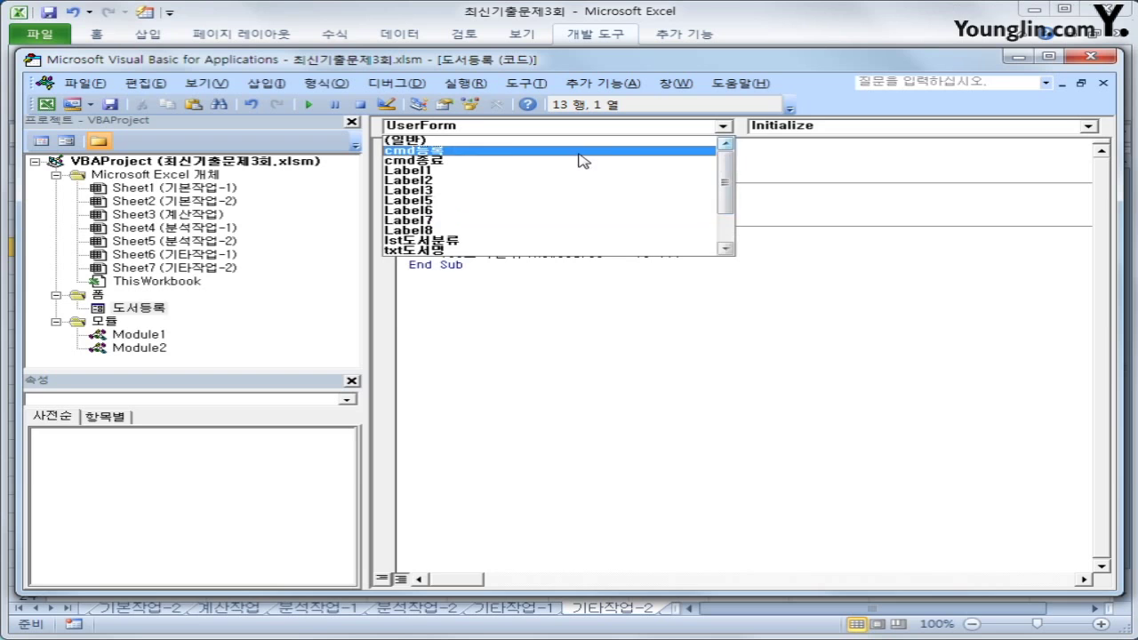
left_click(575, 160)
key("Return")
key("Tab")
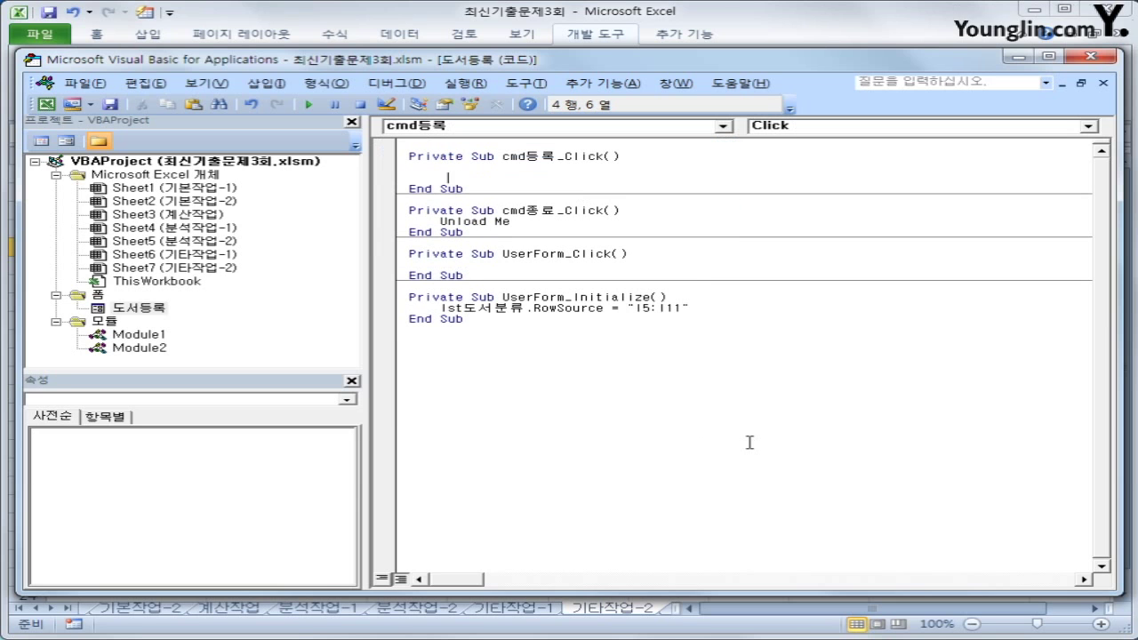
type("i = range(\"A")
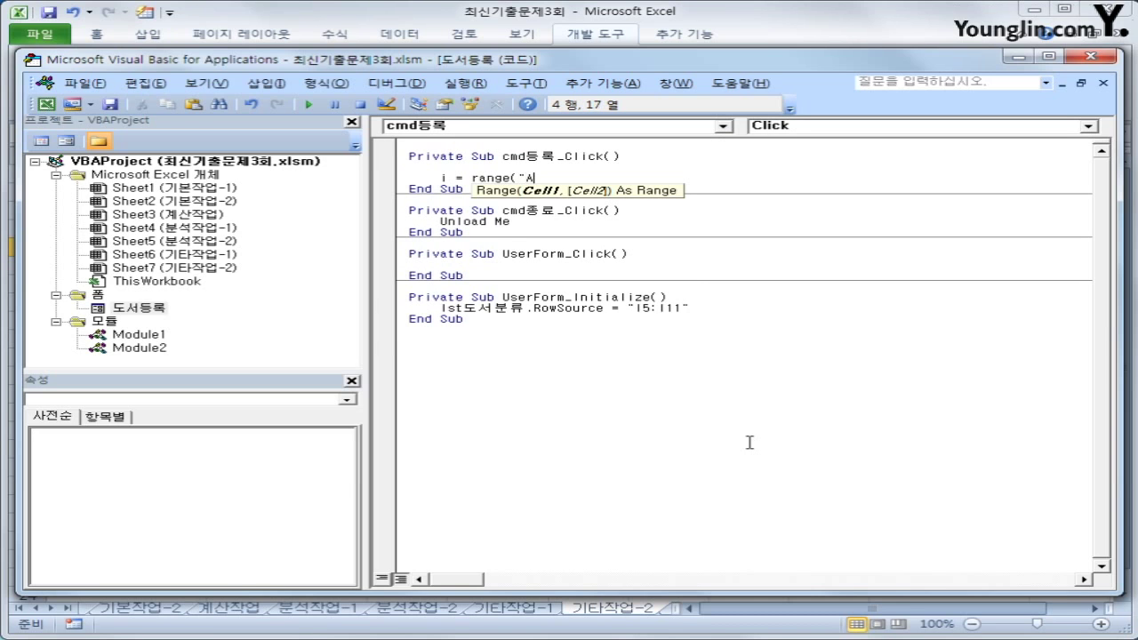
type("4\").cur")
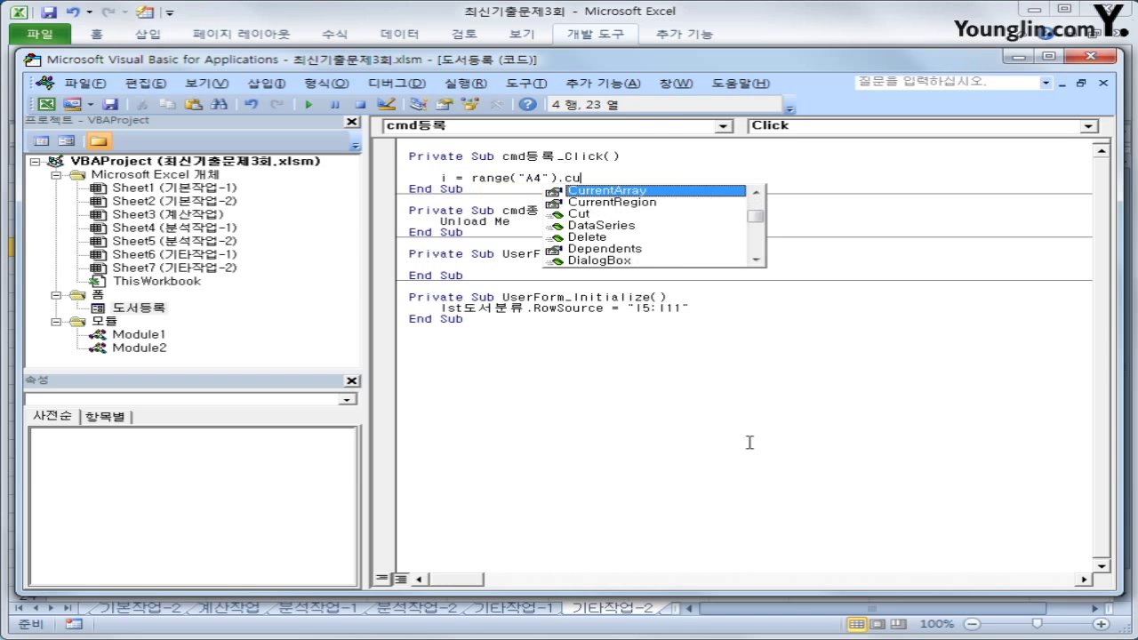
key("Down")
key("Tab")
type(".")
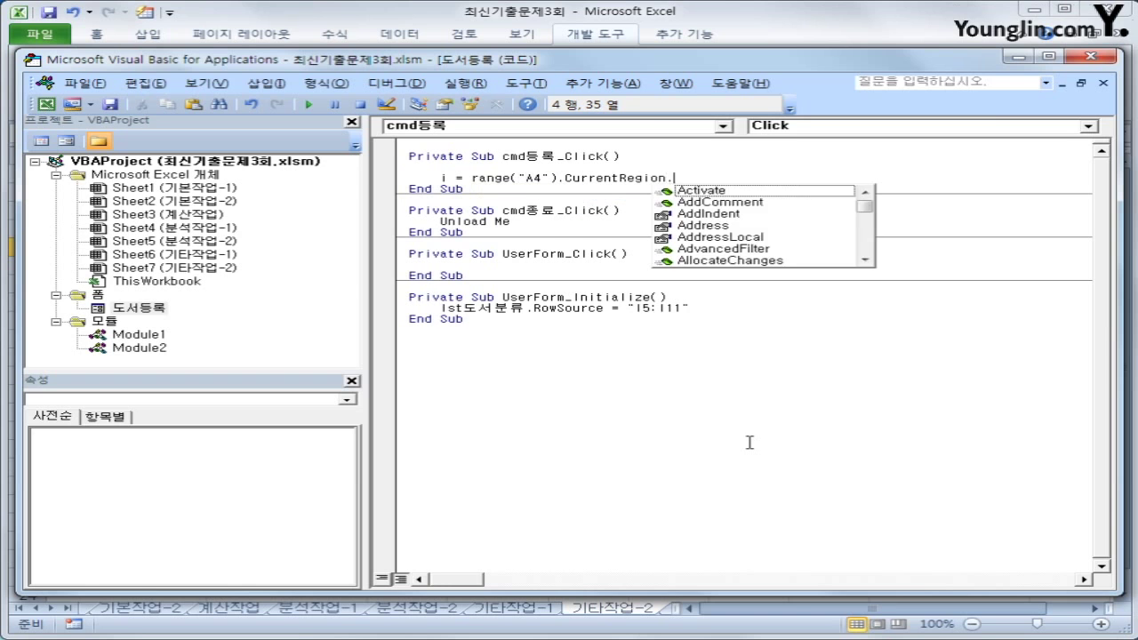
type("rows.count + 4")
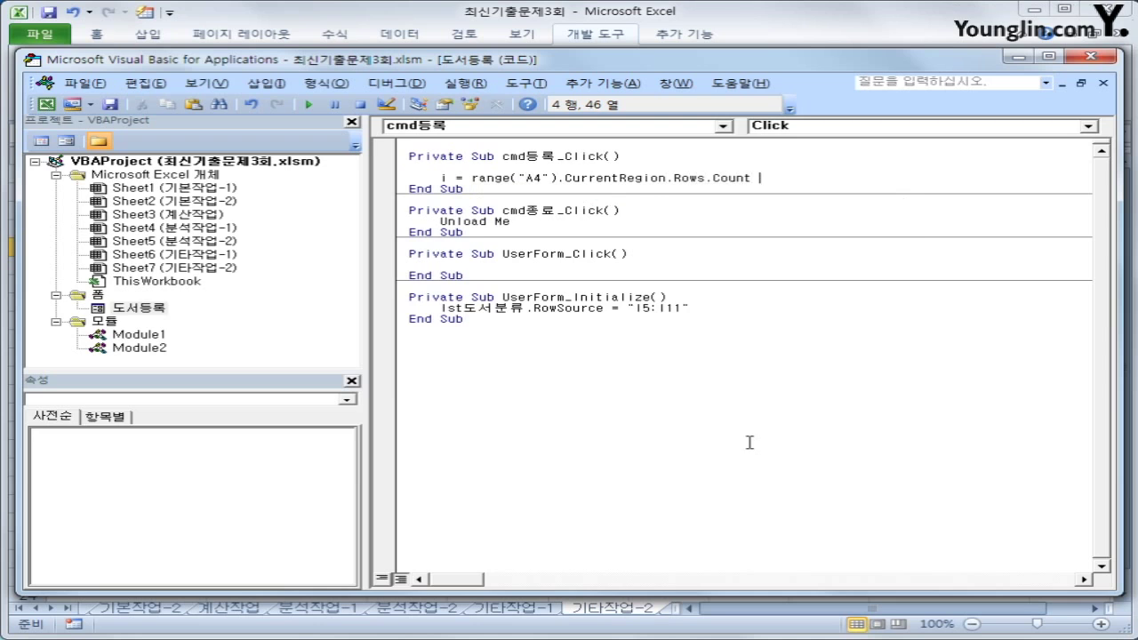
key("Return")
Add Cells(i, 1) = lst도서분류 and duplicate that line for the next column
key("Return")
type("cells")
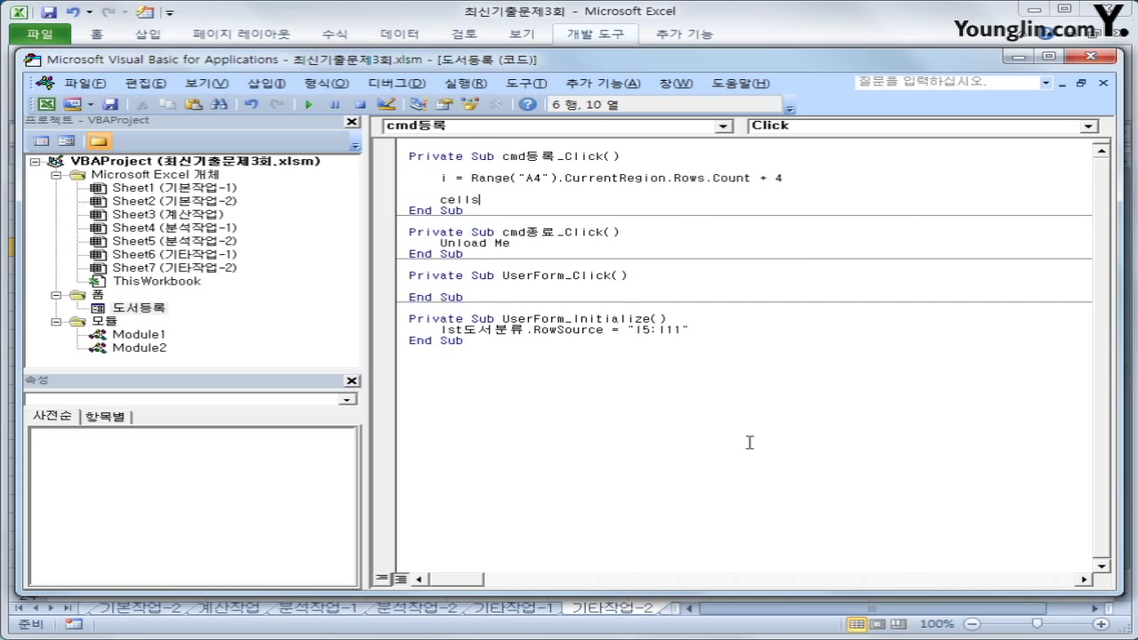
type("(i,1) = lst도서분류")
key("Return")
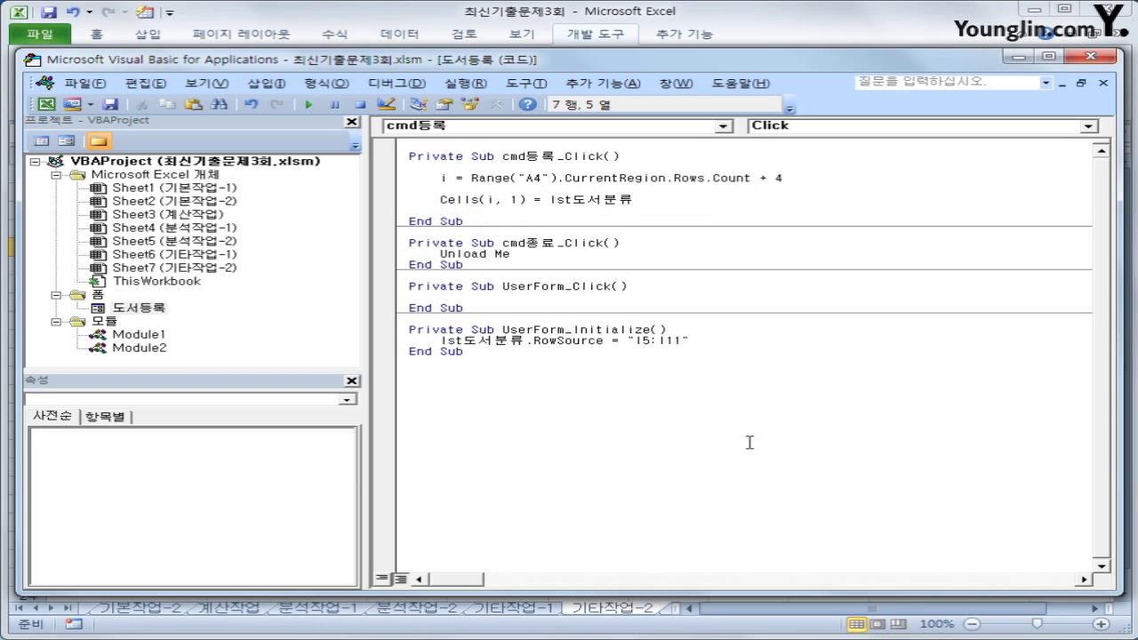
key("Up")
key("shift+End")
key("ctrl+c")
key("Down")
key("ctrl+v")
key("Left")
key("Left")
key("Left")
key("Left")
key("Left")
key("Left")
key("Left")
key("Left")
key("Left")
key("Left")
key("Left")
key("Left")
key("Left")
key("Left")
key("Left")
key("BackSpace")
Turn the duplicated line into Cells(i, 2) = txt도서명
type("2")
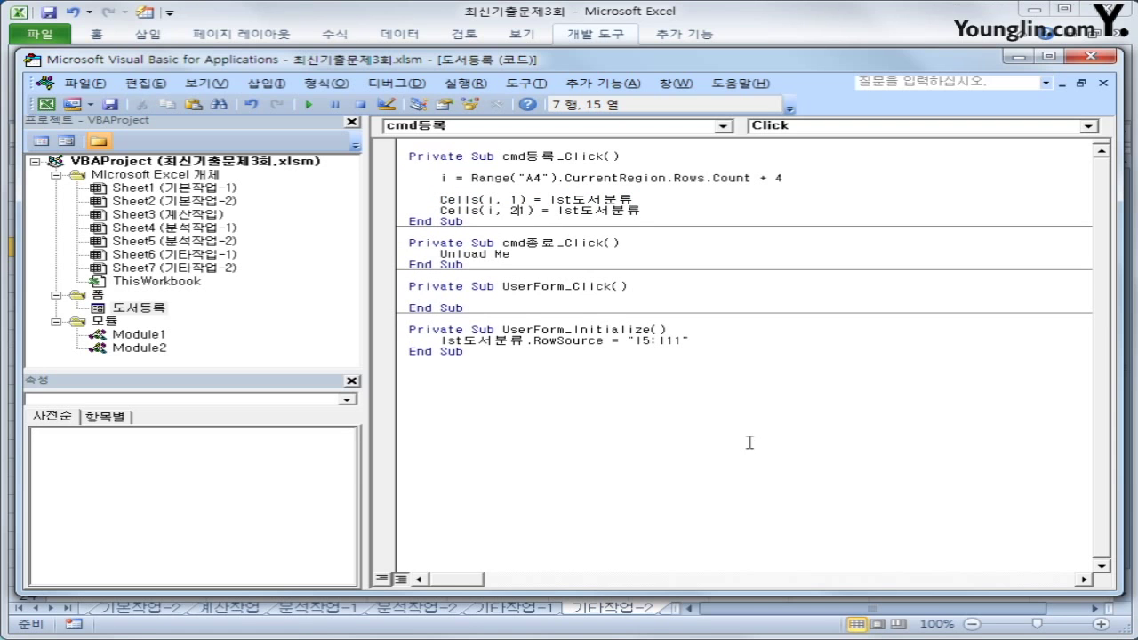
key("End")
key("Left")
key("Left")
key("Left")
key("Left")
key("Left")
key("Left")
key("Left")
key("Left")
key("Left")
key("Left")
key("Left")
key("Left")
key("Left")
key("Left")
key("Left")
key("Left")
key("Left")
key("Left")
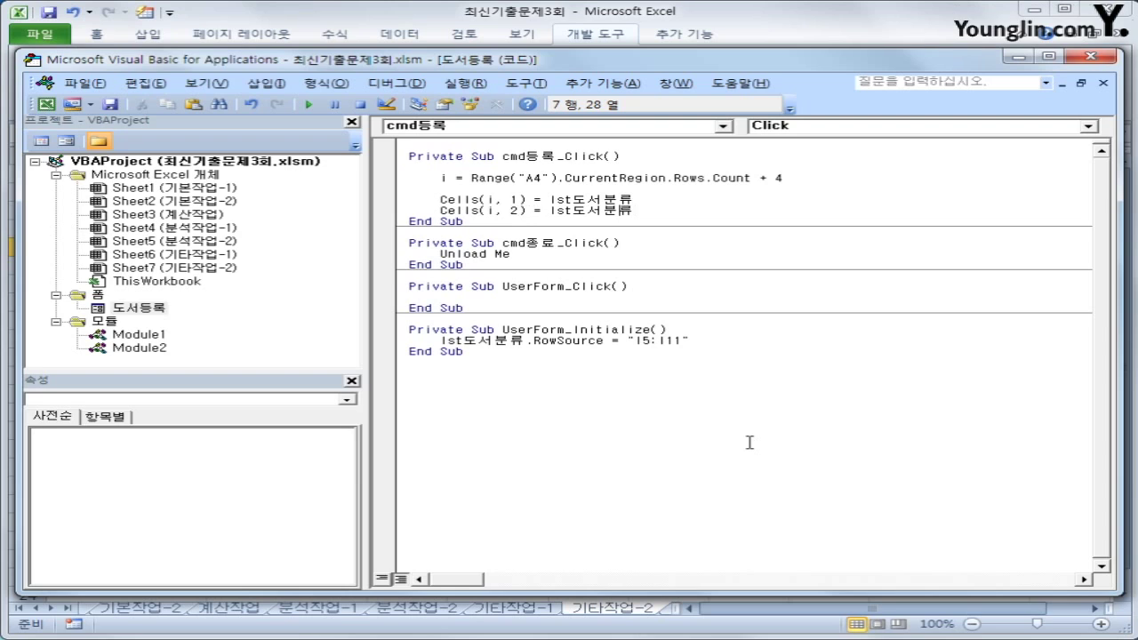
key("Right")
key("Right")
key("Right")
key("Right")
key("Right")
key("Right")
key("Right")
key("shift+End")
type("txt도서명")
Copy that line and adapt the new line to Cells(i, 3) = txt저자
key("shift+Home")
key("ctrl+c")
key("End")
key("Return")
key("ctrl+v")
key("Left")
key("Left")
key("Left")
key("Left")
key("Left")
key("Left")
key("Left")
key("Left")
key("Left")
key("Left")
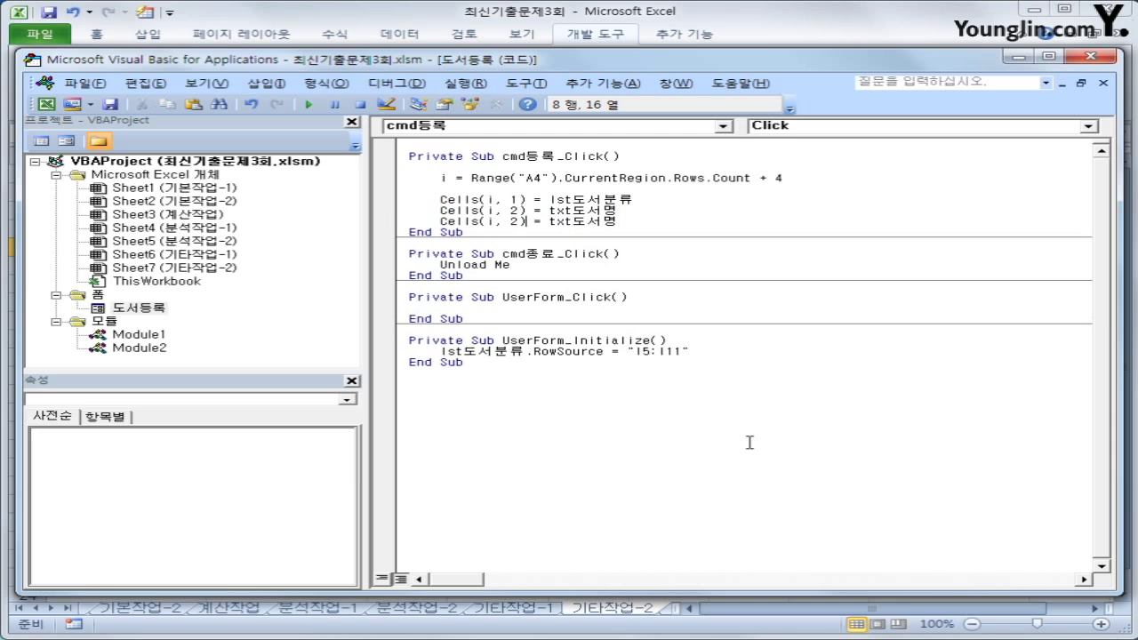
key("Delete")
type("3")
key("Right")
key("Right")
key("Right")
key("Right")
key("Right")
key("Right")
key("Right")
key("shift+End")
key("Left")
key("shift+End")
type("저자")
Add Cells(i, 4) = txt출판일 for the publication date
key("Return")
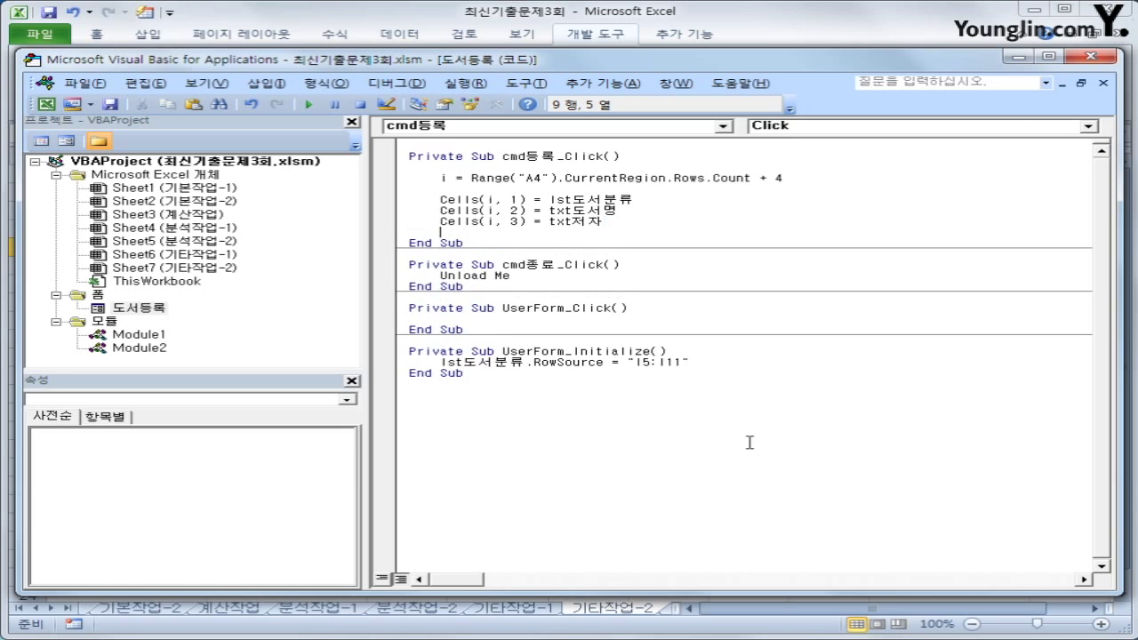
key("ctrl+v")
key("Left")
key("Left")
key("Left")
key("Left")
key("Left")
key("Left")
key("Left")
key("Left")
key("Left")
key("Left")
key("Left")
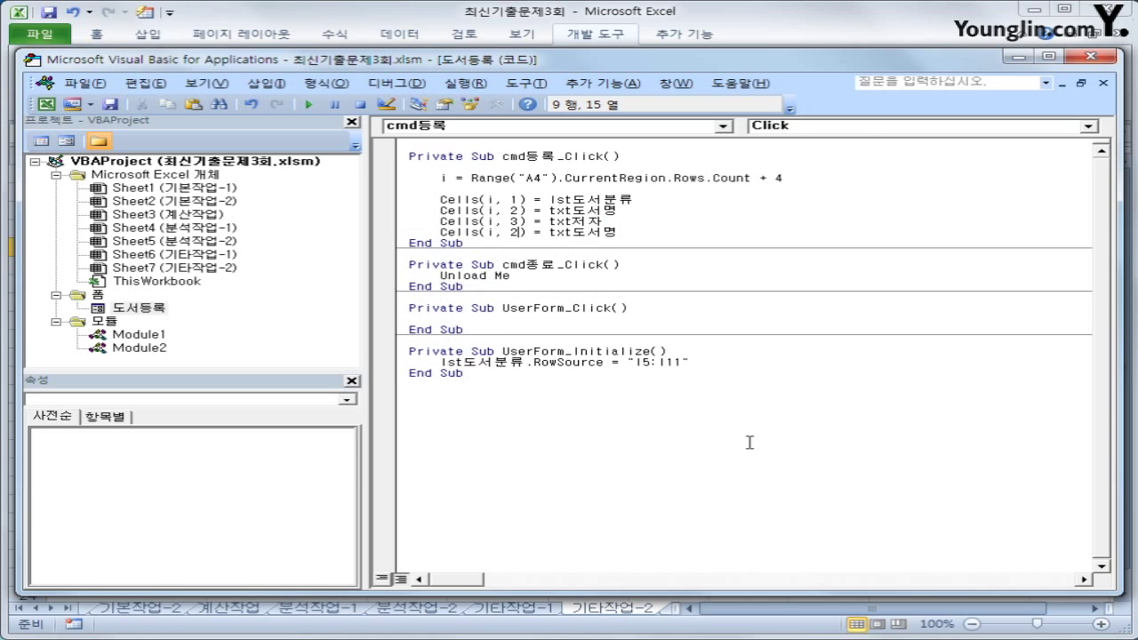
key("Delete")
type("4")
key("Right")
key("Right")
key("Right")
key("Right")
key("Right")
key("Right")
key("Right")
key("shift+End")
key("Left")
type("출판사")
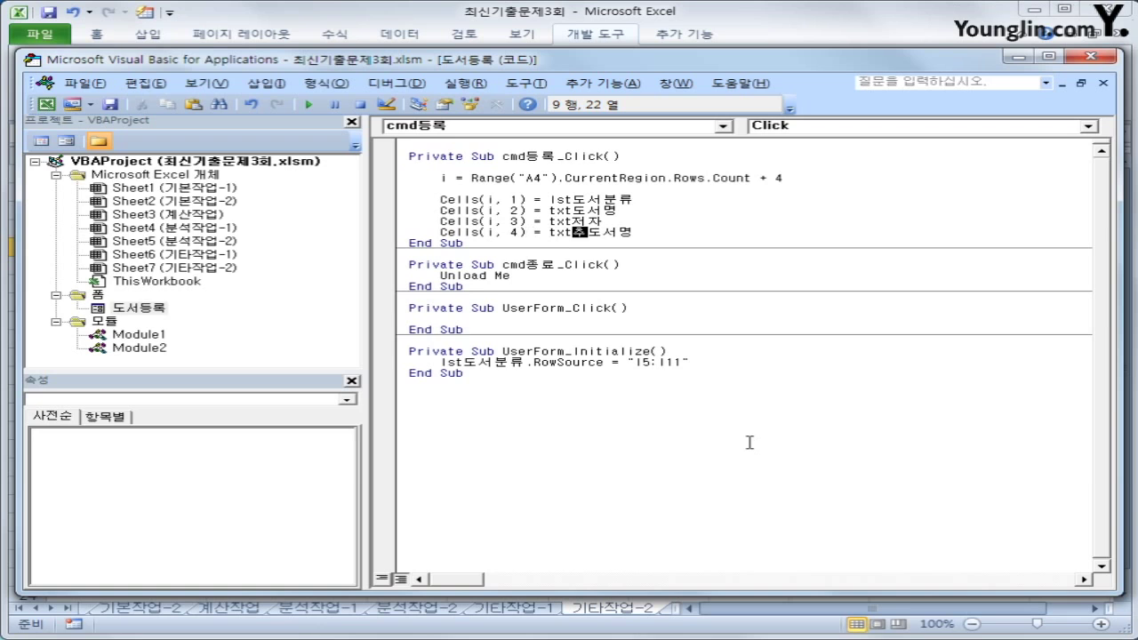
key("shift+End")
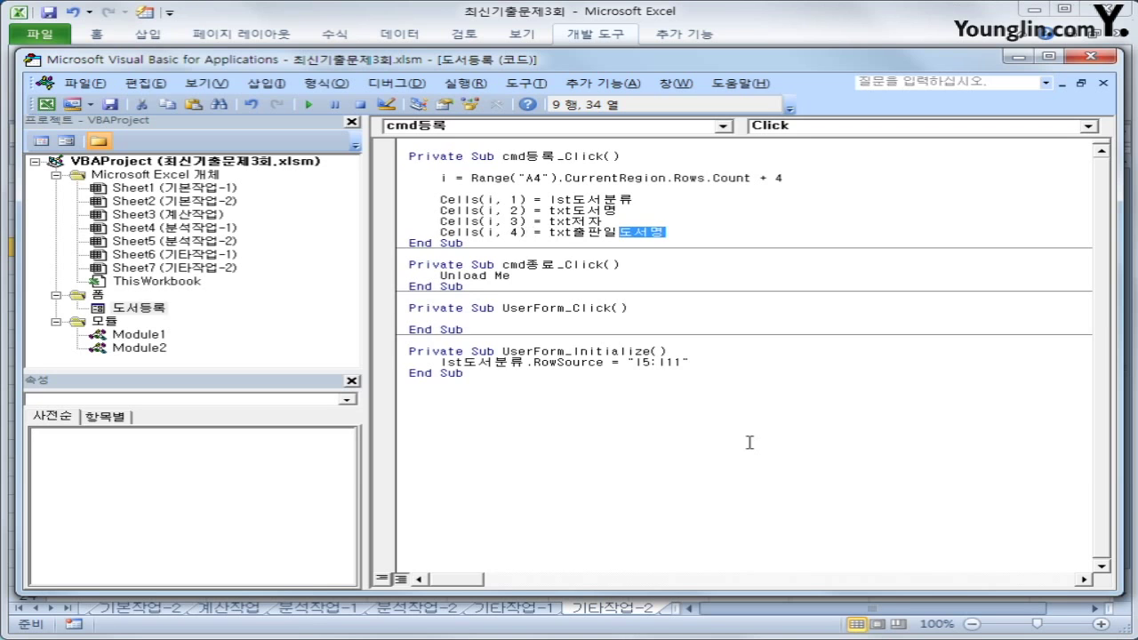
key("Delete")
Add Cells(i, 5) = txt페이지수.Value for the page count
key("Return")
key("ctrl+v")
key("Left")
key("Left")
key("Left")
key("Left")
key("Left")
key("Left")
key("Left")
key("Left")
key("Left")
key("Left")
key("Left")
key("Left")
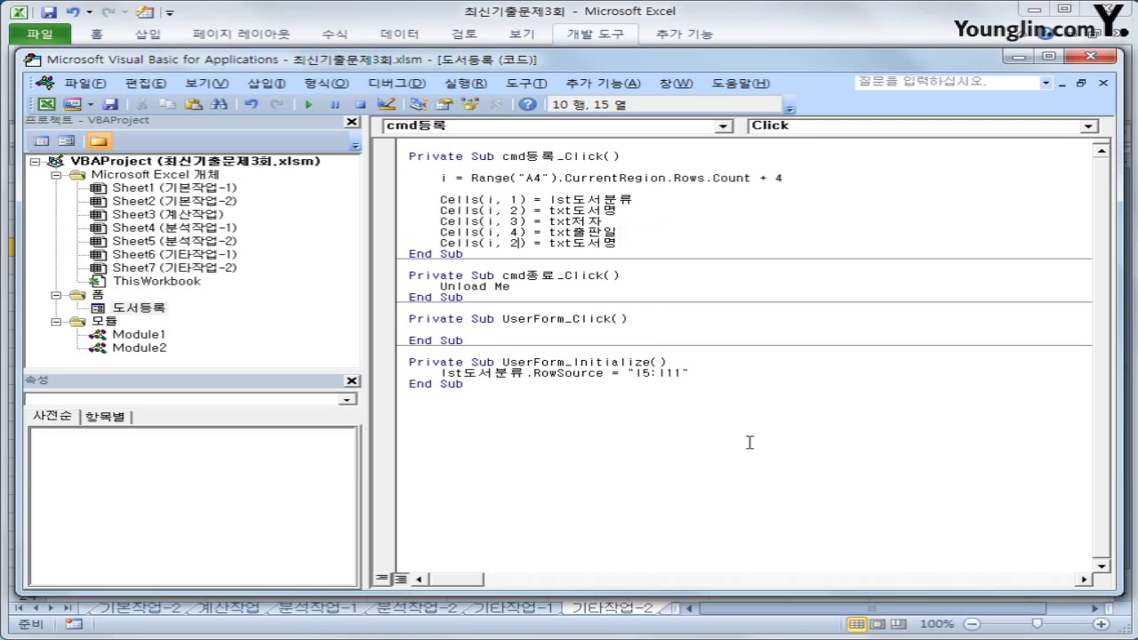
key("BackSpace")
type("5")
key("Right")
key("Right")
key("Right")
key("Right")
key("Right")
key("Right")
type("vp")
key("BackSpace")
key("BackSpace")
type("페이지수.va")
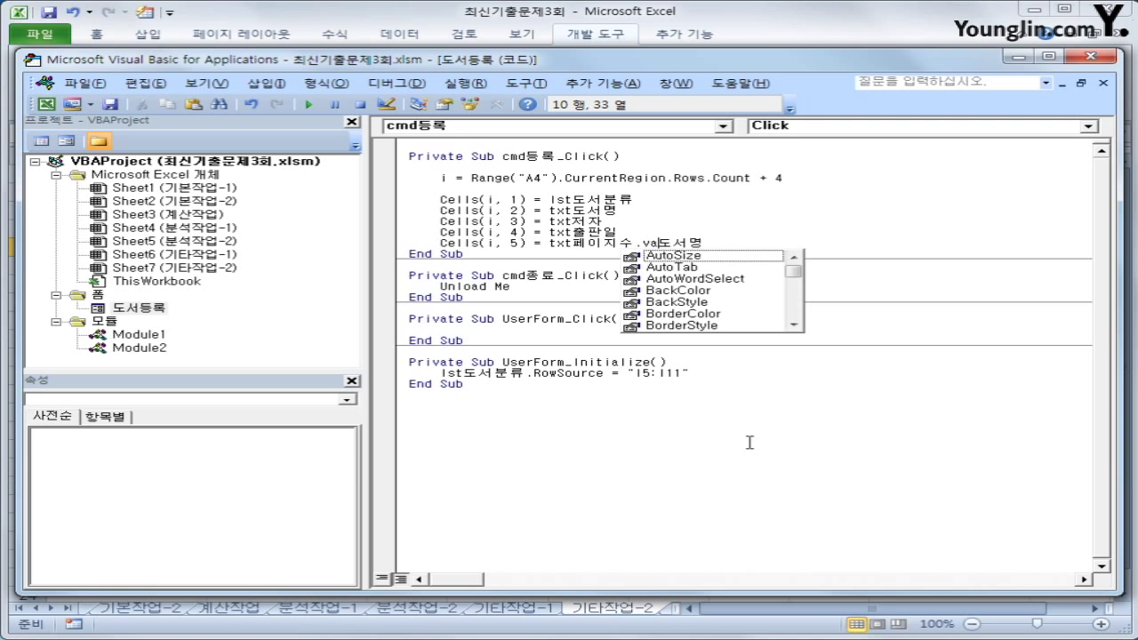
type("lue")
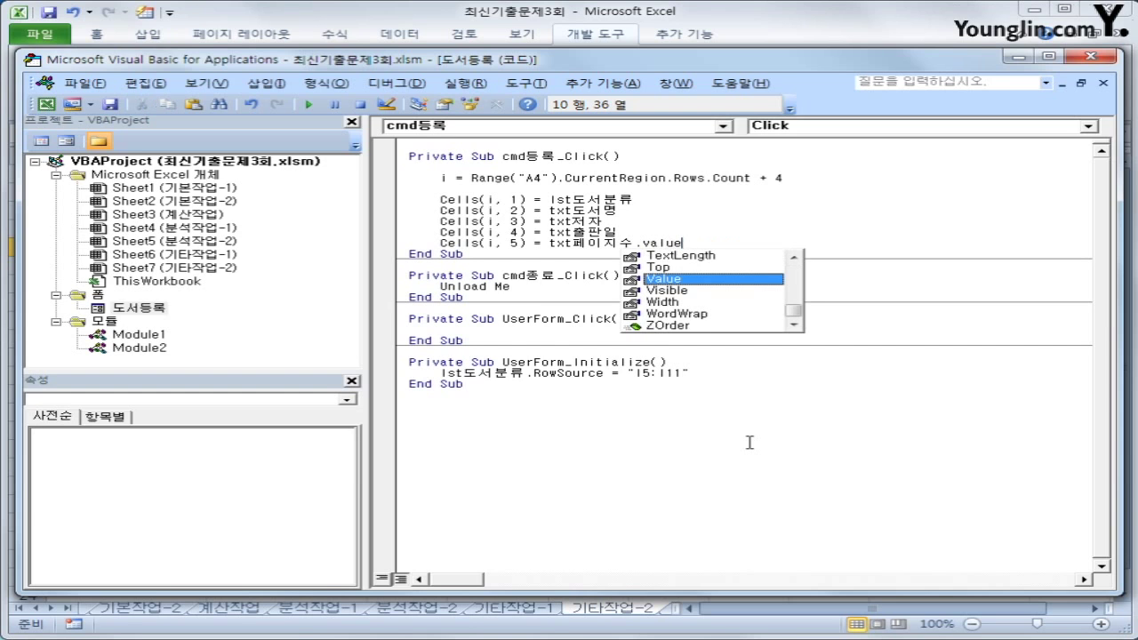
key("Tab")
key("Return")
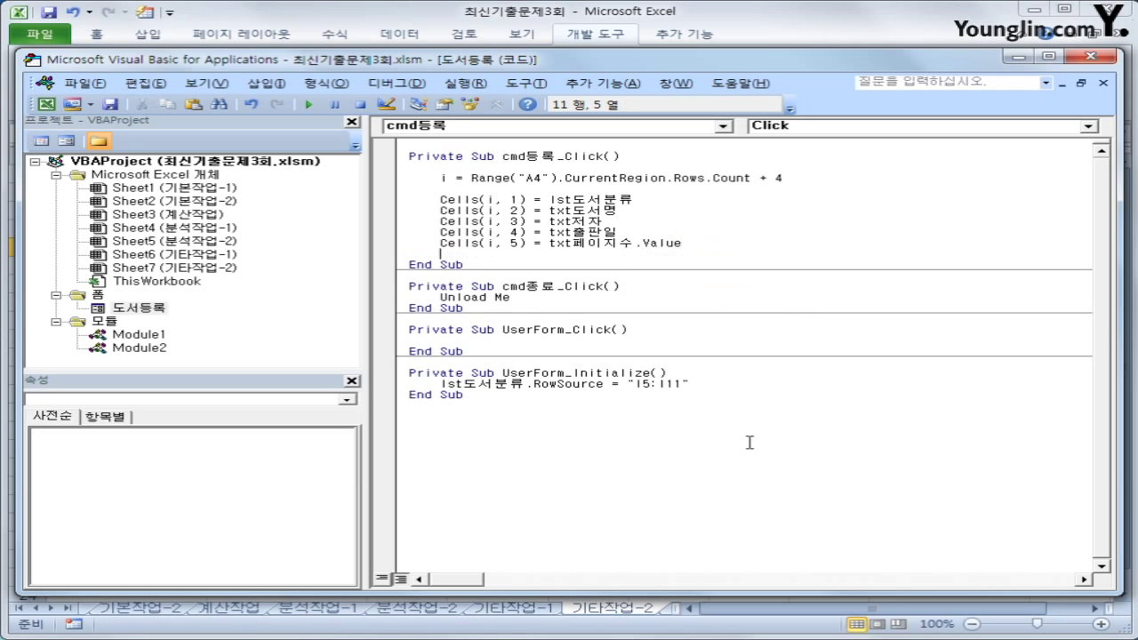
Add Cells(i, 6) = Format(txt정가, "#,###") to write the formatted price
key("ctrl+v")
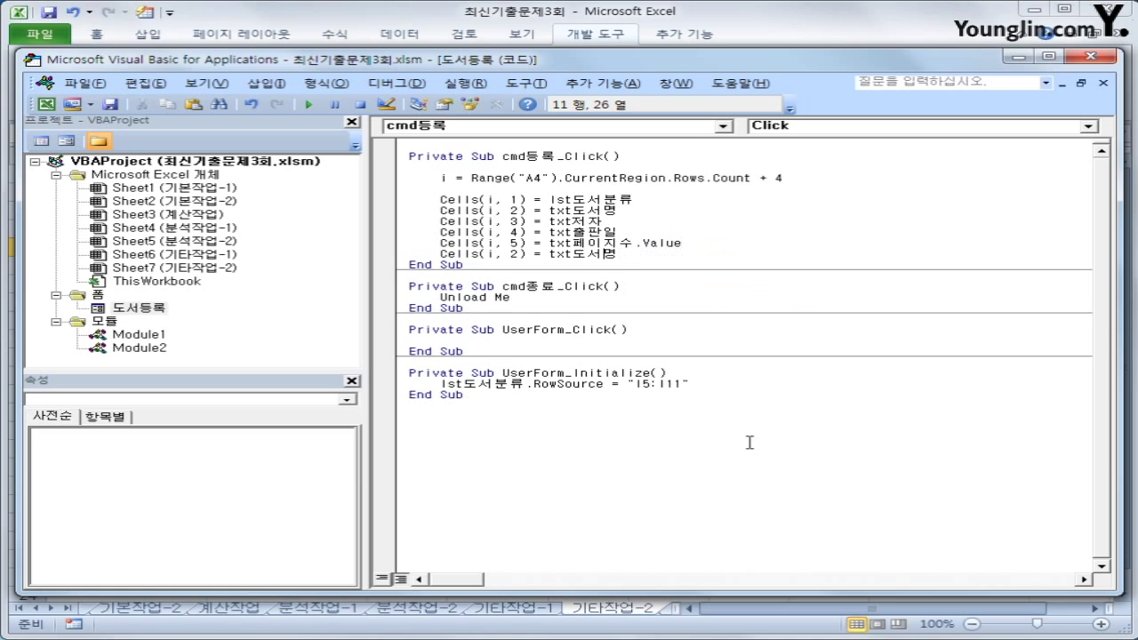
key("Left")
key("Left")
key("Left")
key("Left")
key("Left")
key("Left")
key("Left")
key("Left")
key("Left")
key("Left")
key("Left")
key("BackSpace")
type("6")
key("Right")
key("Right")
key("Right")
key("Right")
type("format(")
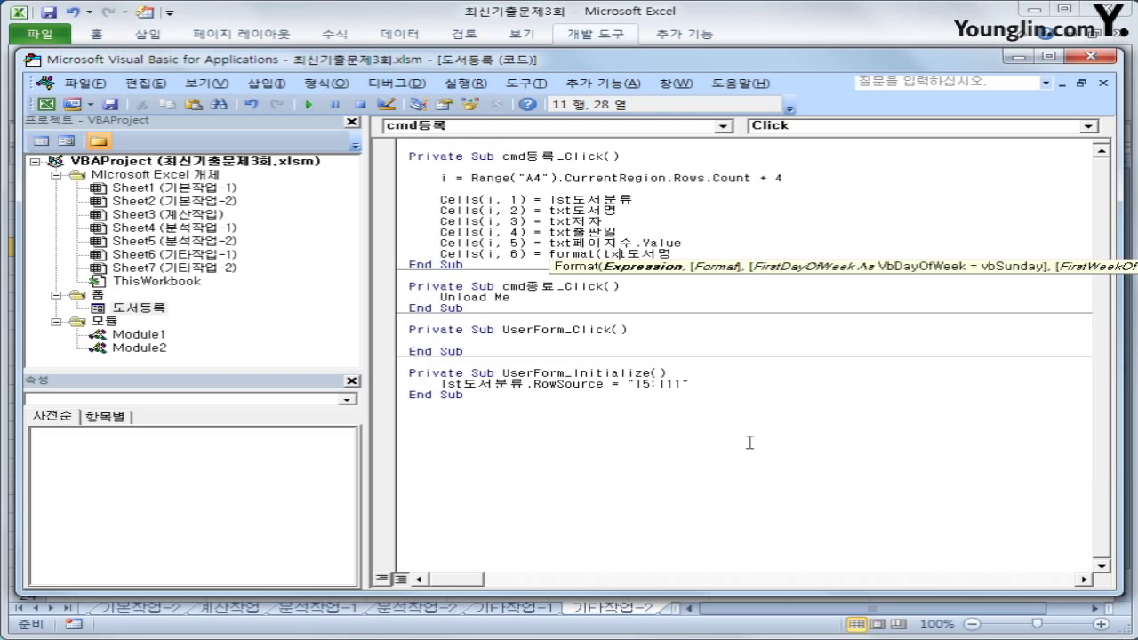
key("Right")
key("Right")
key("Right")
type("정가, ")
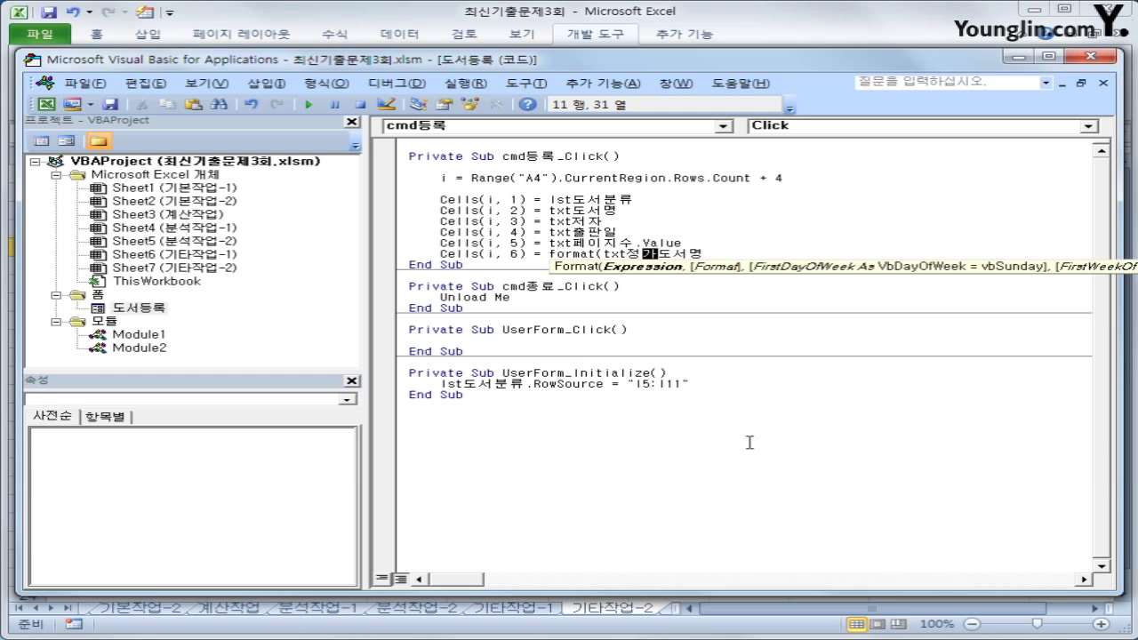
type("\"")
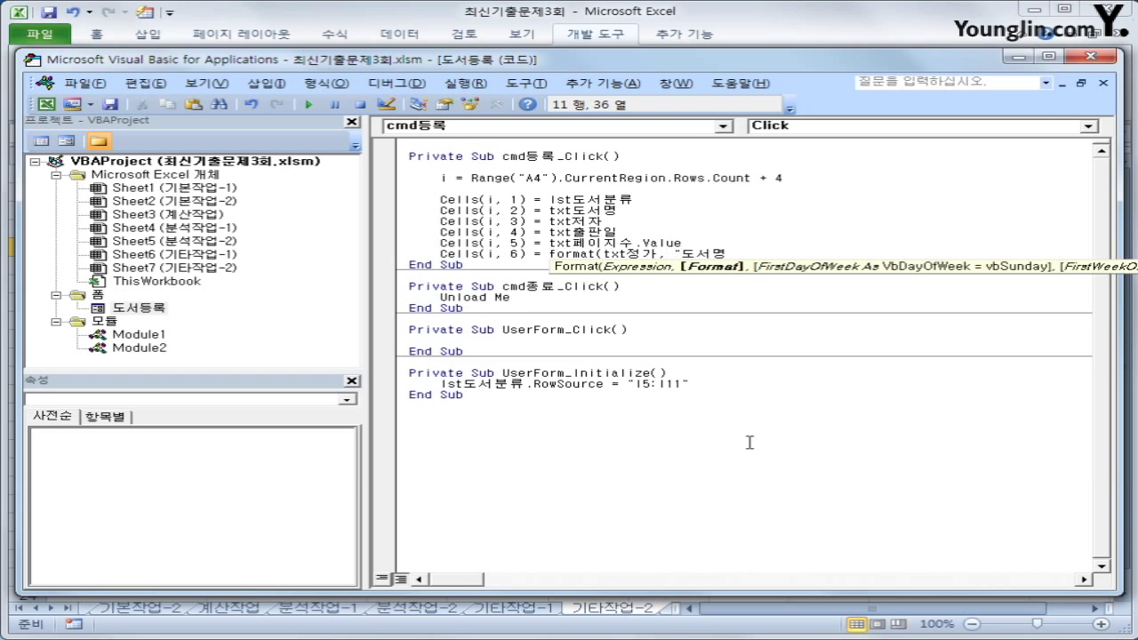
type("#,###\")")
key("shift+End")
key("Delete")
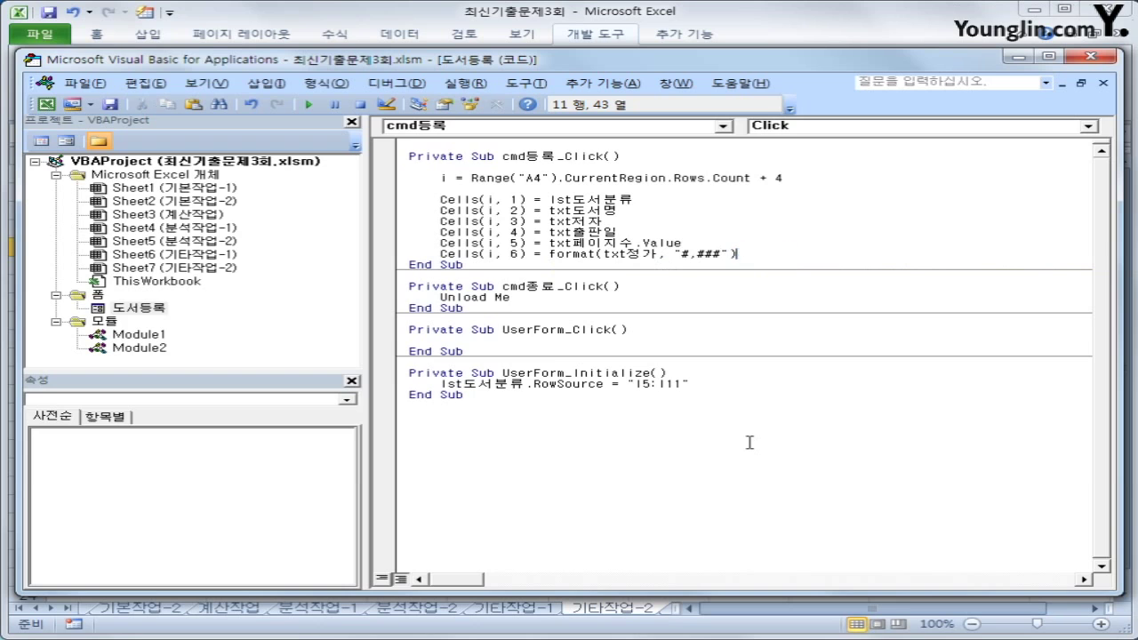
key("Return")
key("Up")
key("Up")
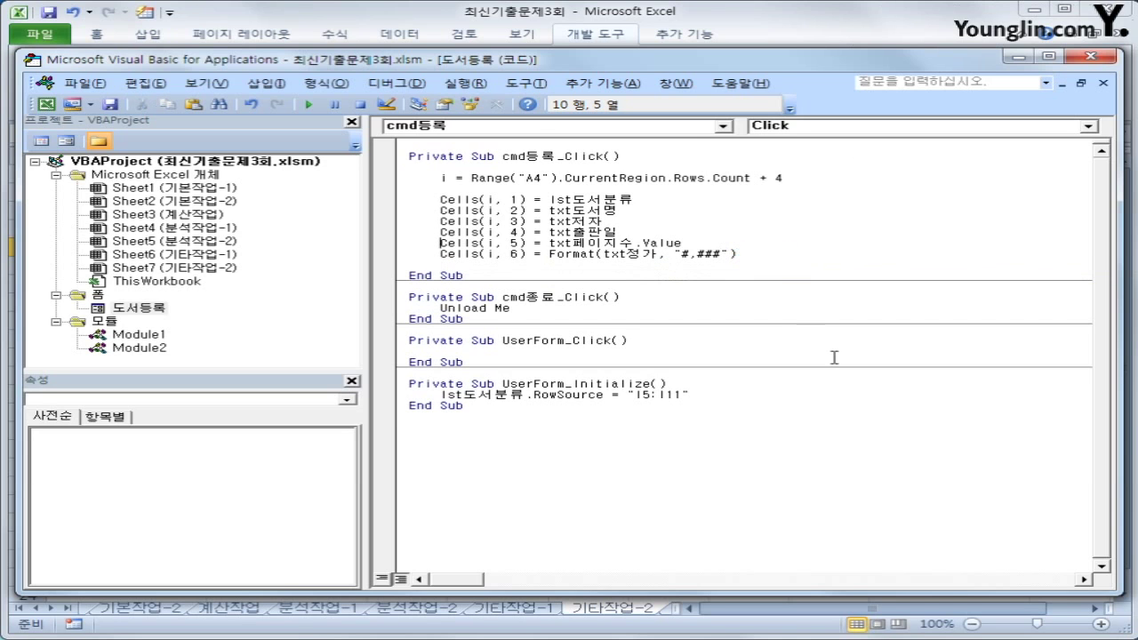
Return to the sheet, launch the 도서 등록 form and choose the 가정과 생활 category
left_click(1083, 58)
left_click(819, 411)
left_click(640, 196)
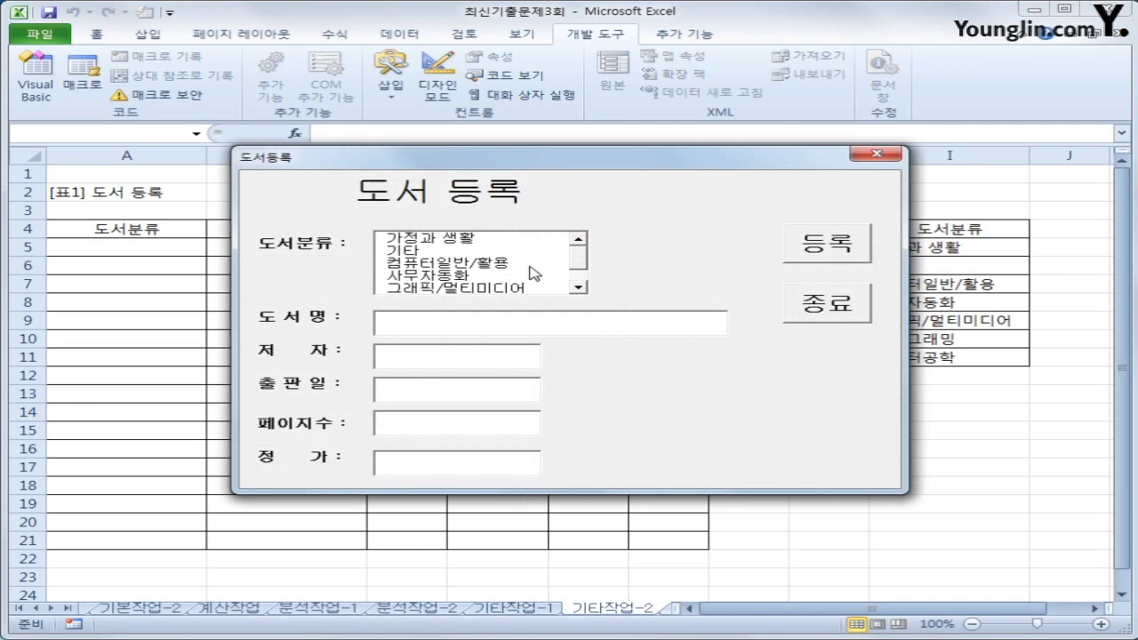
left_click(486, 240)
Register a book titled 가나다 with an author name, 2018-1-1, 110 pages, price 152000
left_click(461, 329)
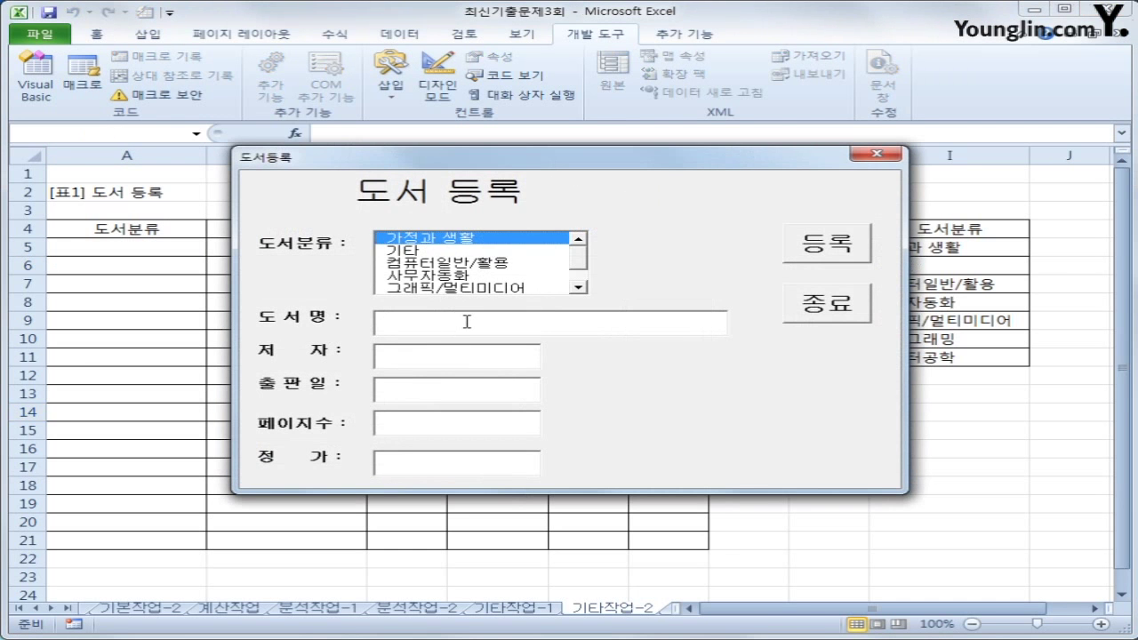
type("가나다")
key("Tab")
left_click(460, 352)
key("Tab")
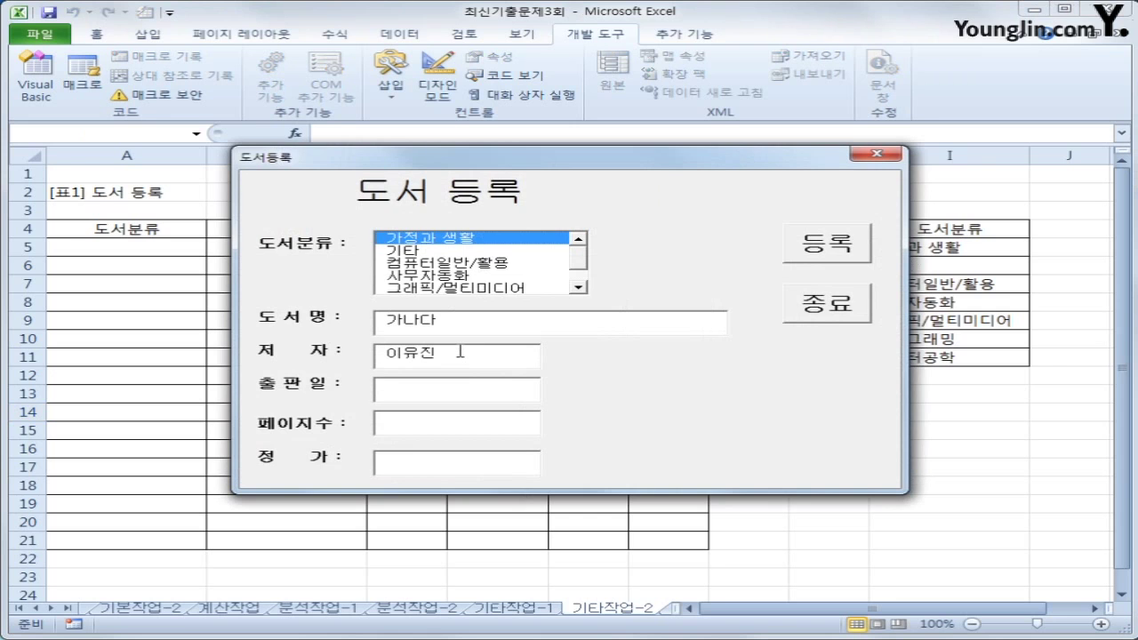
type("2018-1-1")
key("Tab")
type("110")
key("Tab")
type("152000")
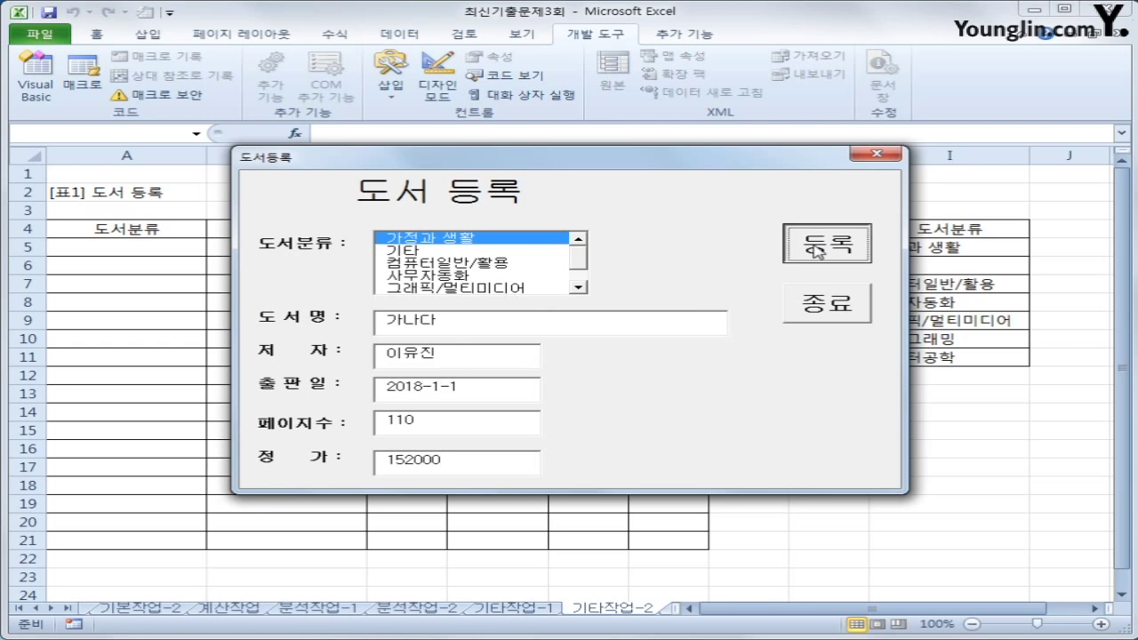
left_click(815, 250)
Move the form aside to check row 5, then close the form
left_click_drag(737, 165, 820, 307)
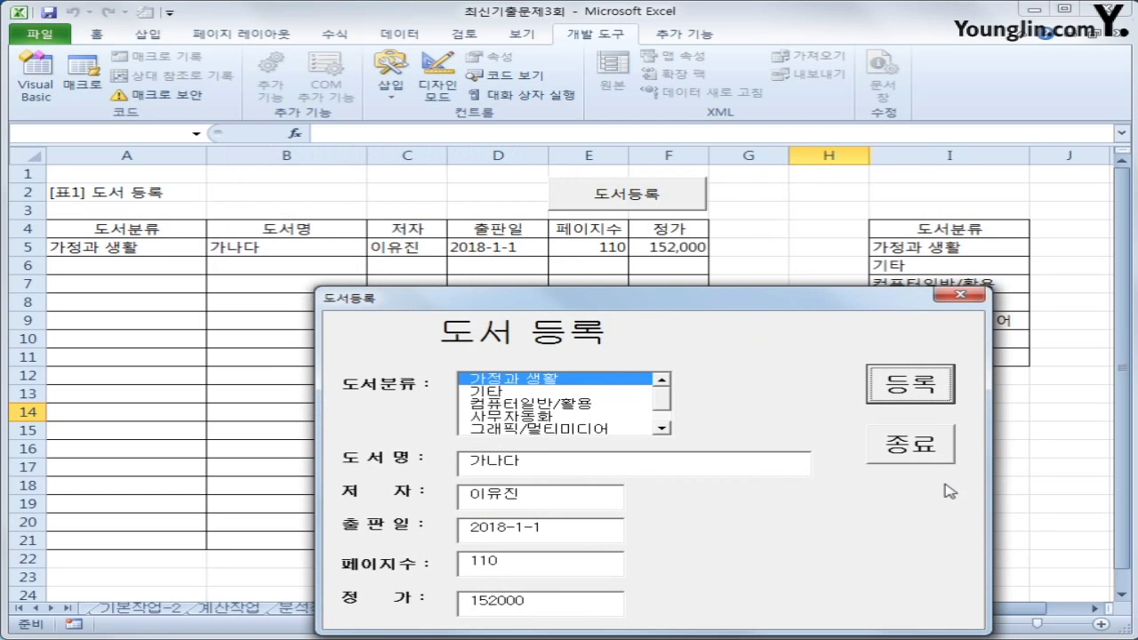
left_click(929, 457)
left_click(760, 464)
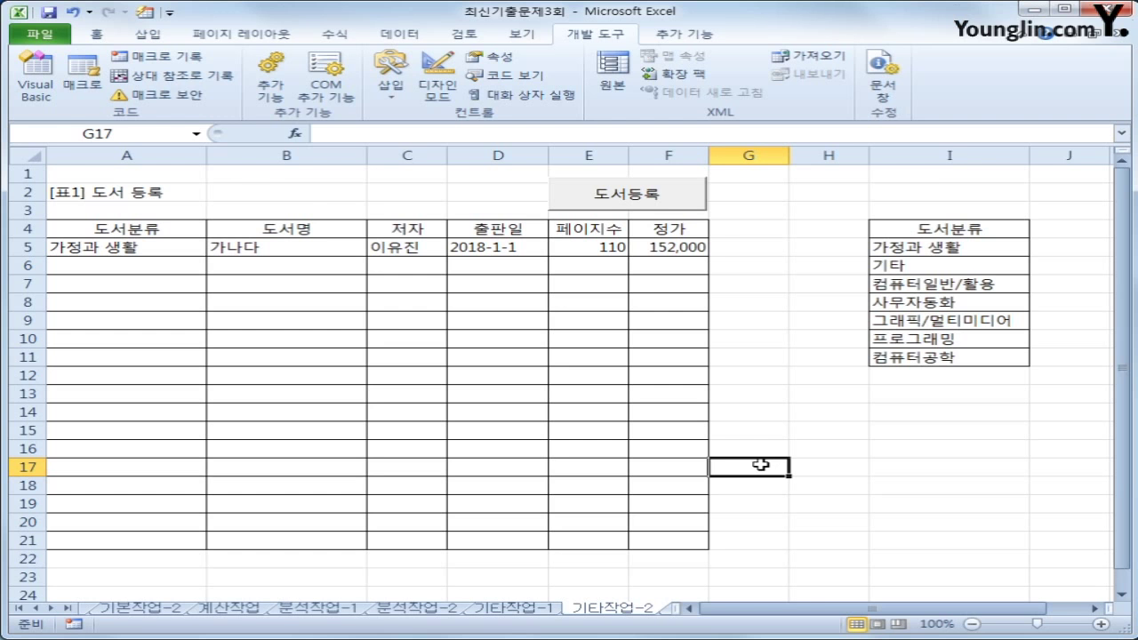
Insert If IsNull(lst도서코드.Value) Then below the row-count line
left_click(37, 89)
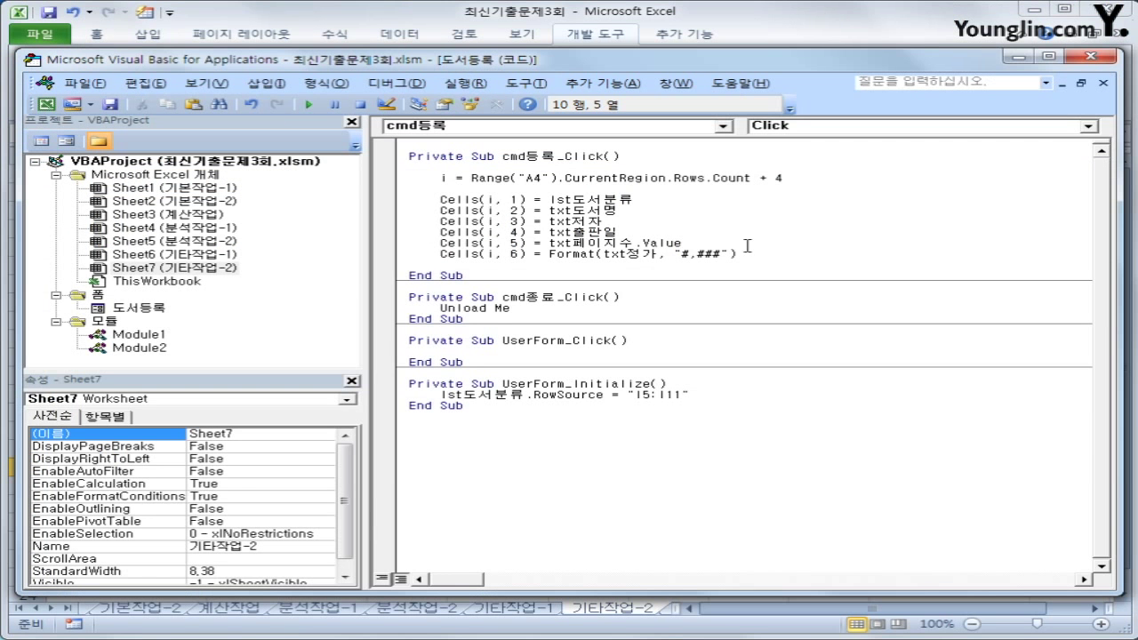
left_click(618, 191)
key("Return")
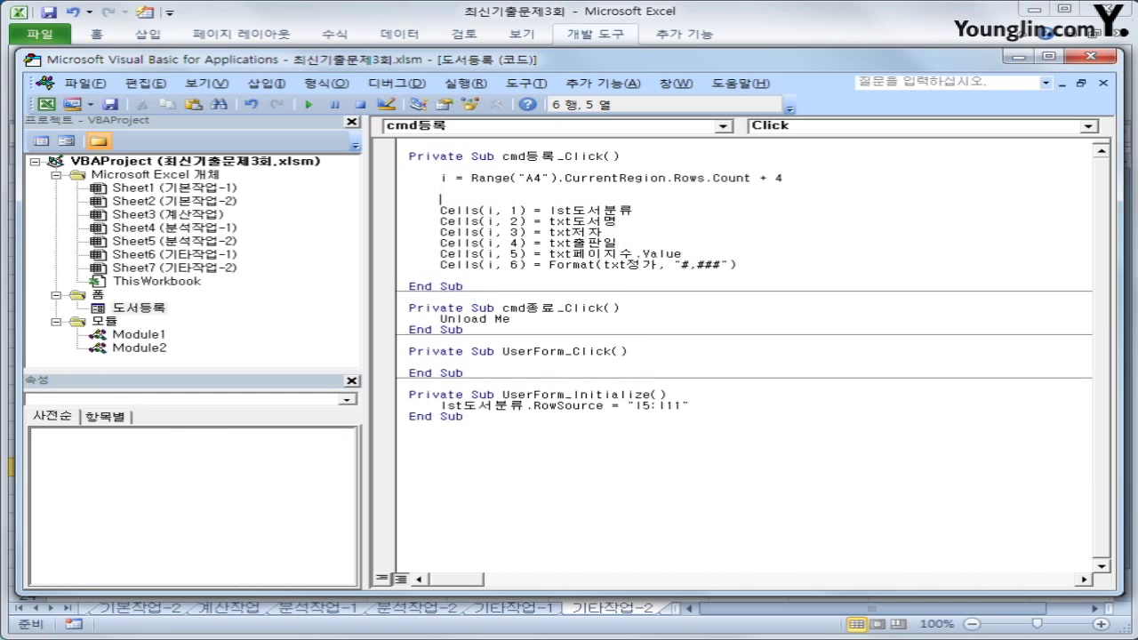
type("if in")
key("BackSpace")
type("snull(lst도섭")
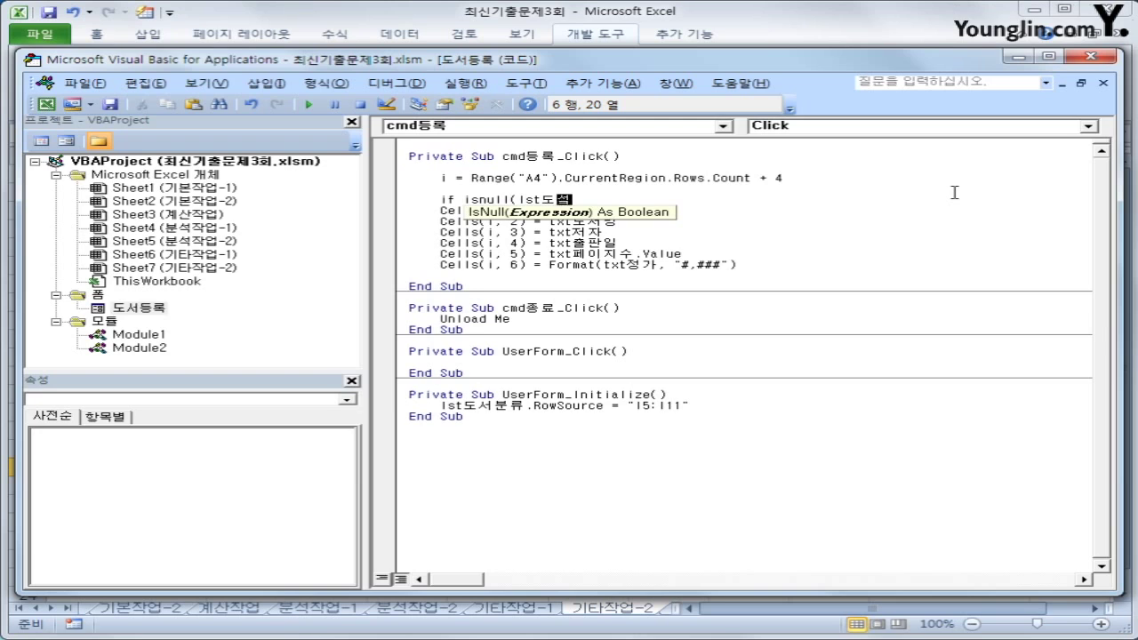
key("BackSpace")
type("코드.value) Then")
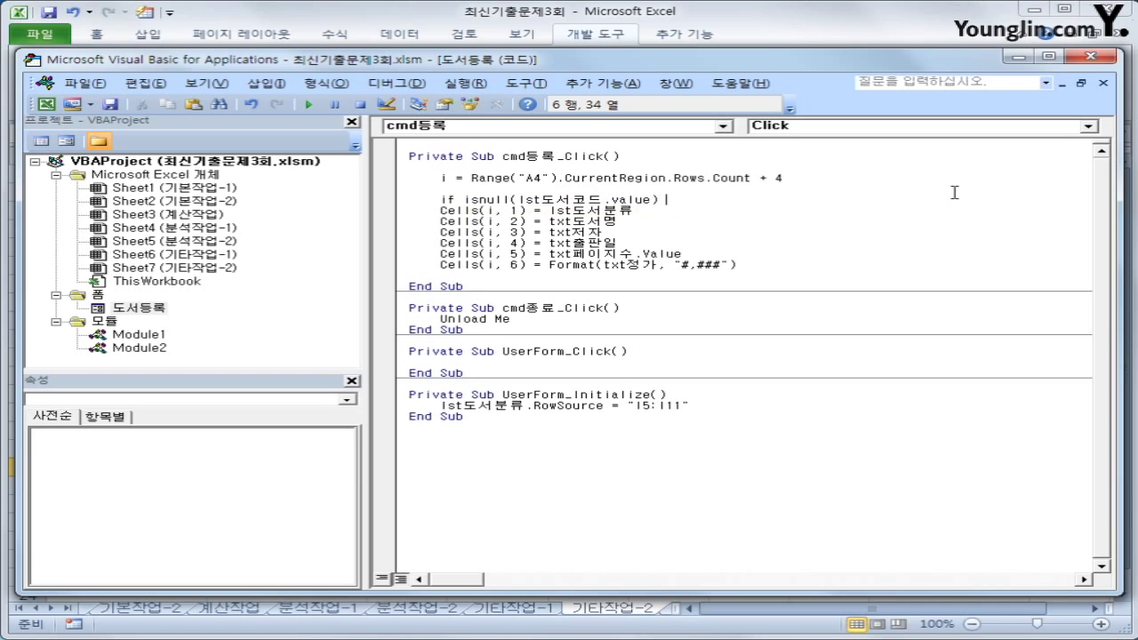
Inside the If, show "도서분류를 선택하세요." and set lst도서분류.ListIndex = 0
key("Return")
key("Tab")
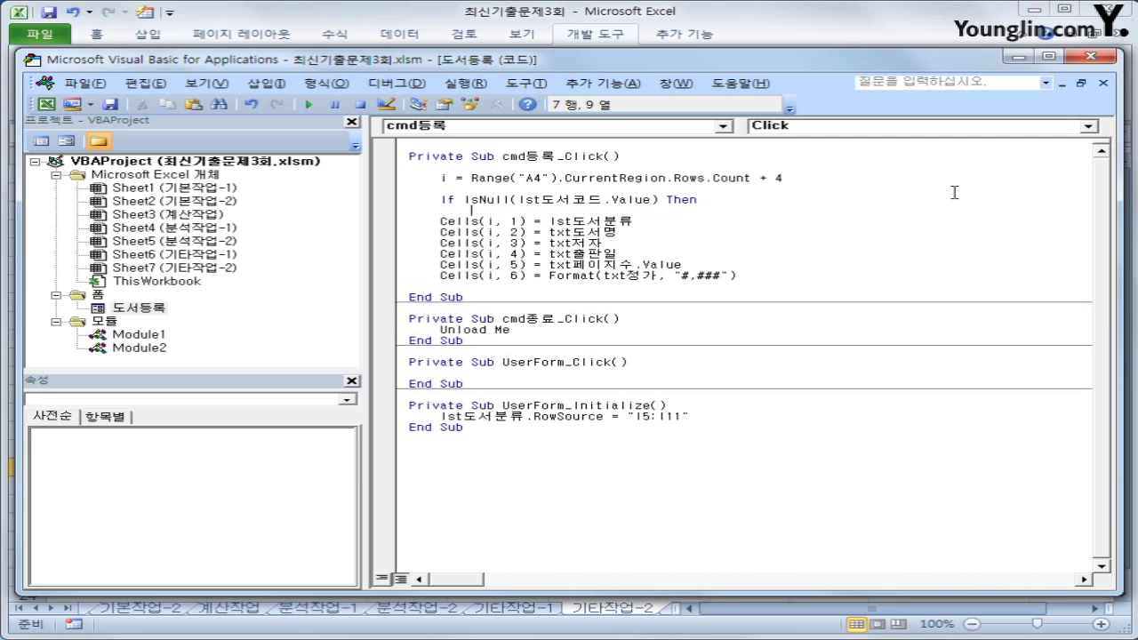
type("msgbox \"")
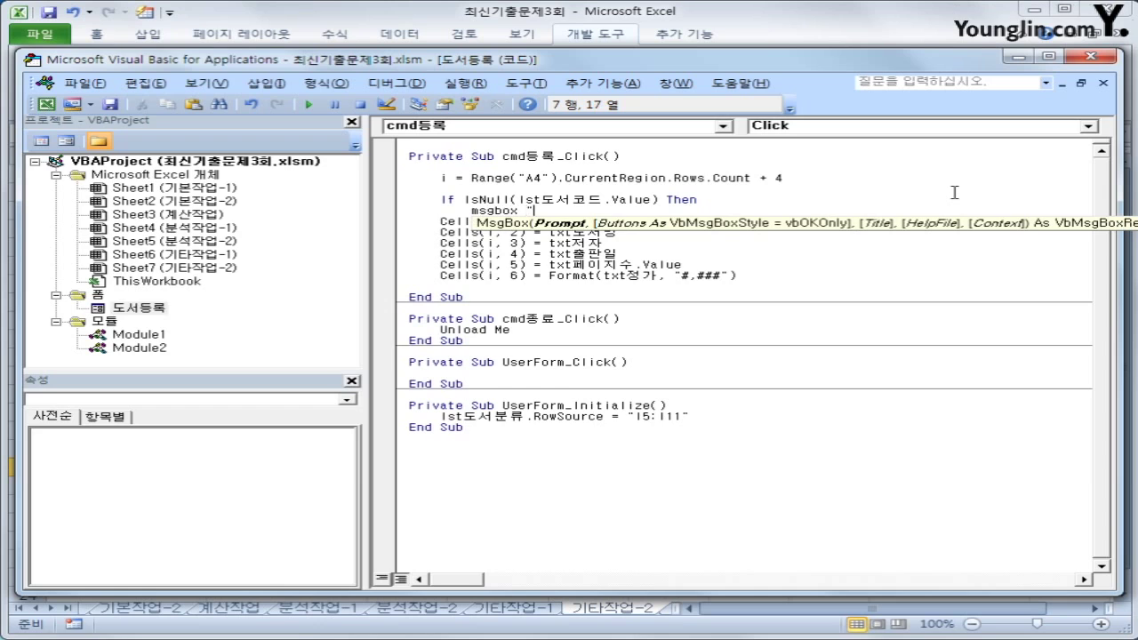
type("도서분류를 선택하세요")
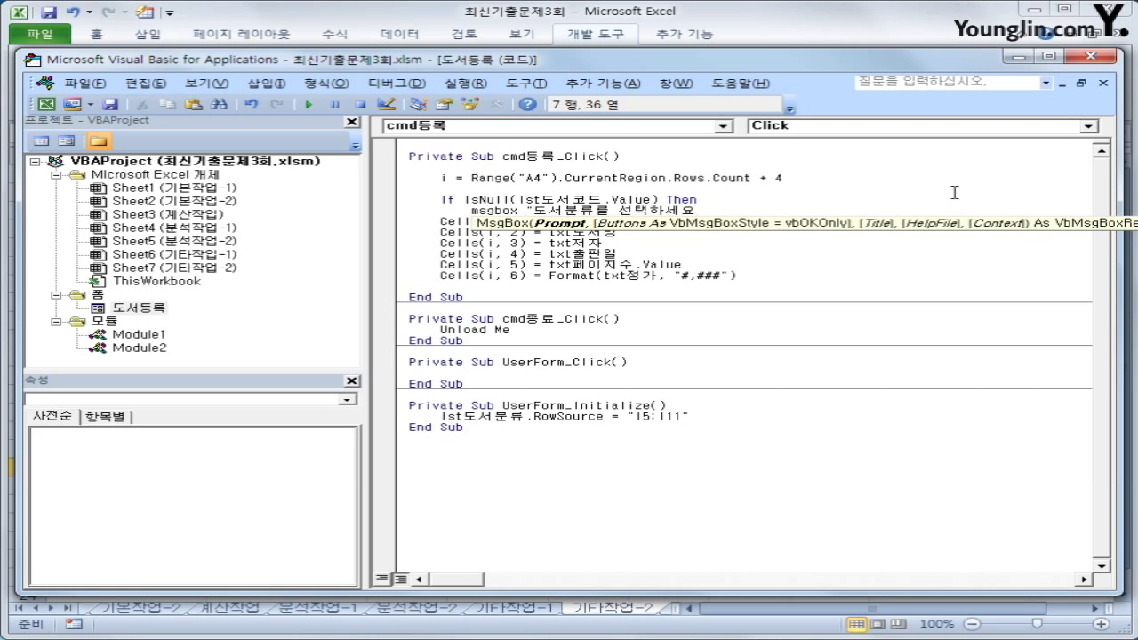
type(".\"")
key("Return")
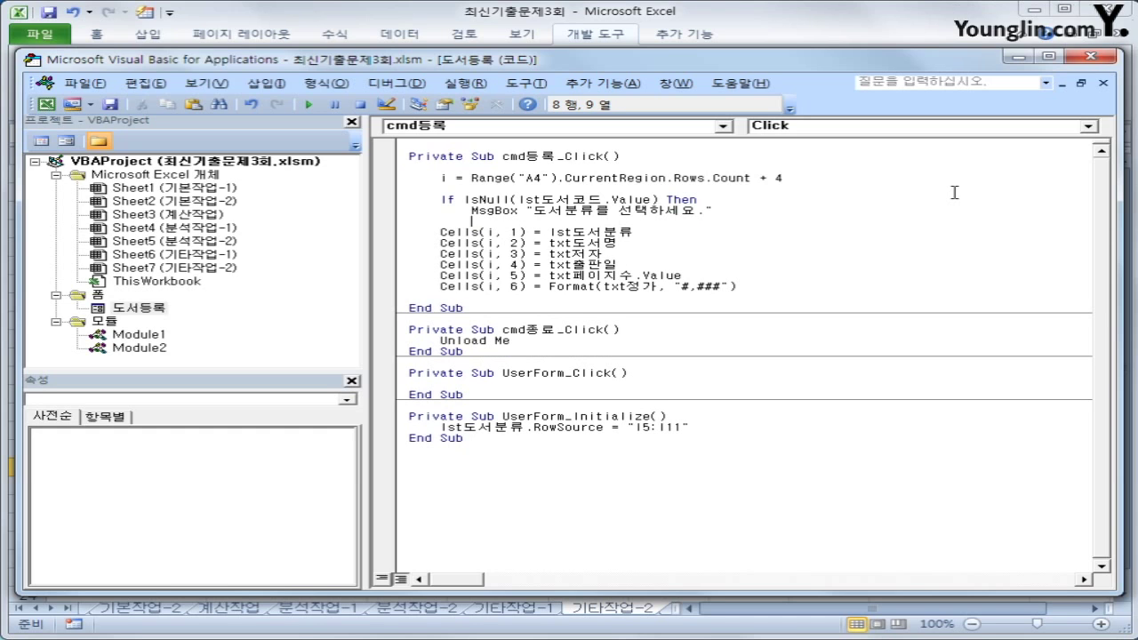
type("lst도서분류.")
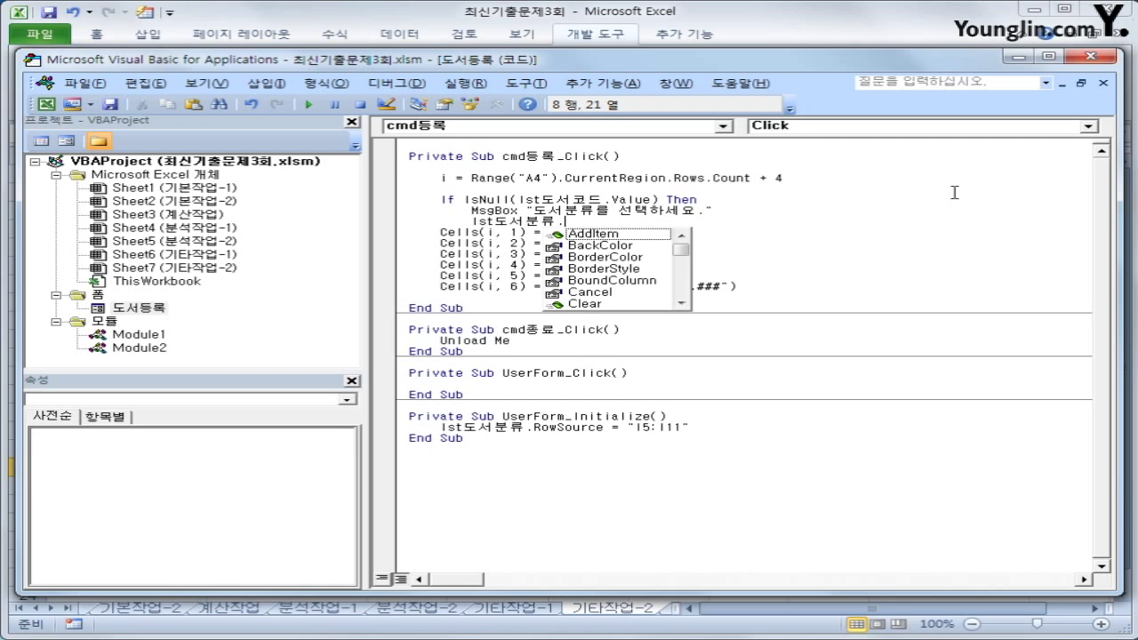
type("listin")
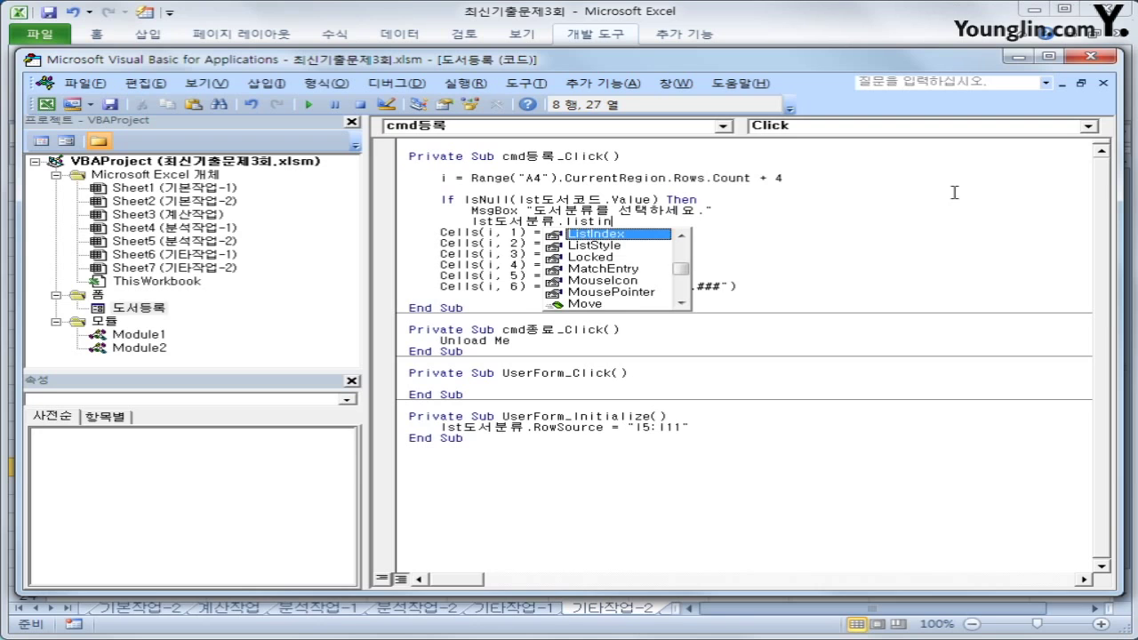
key("Tab")
type("= 0")
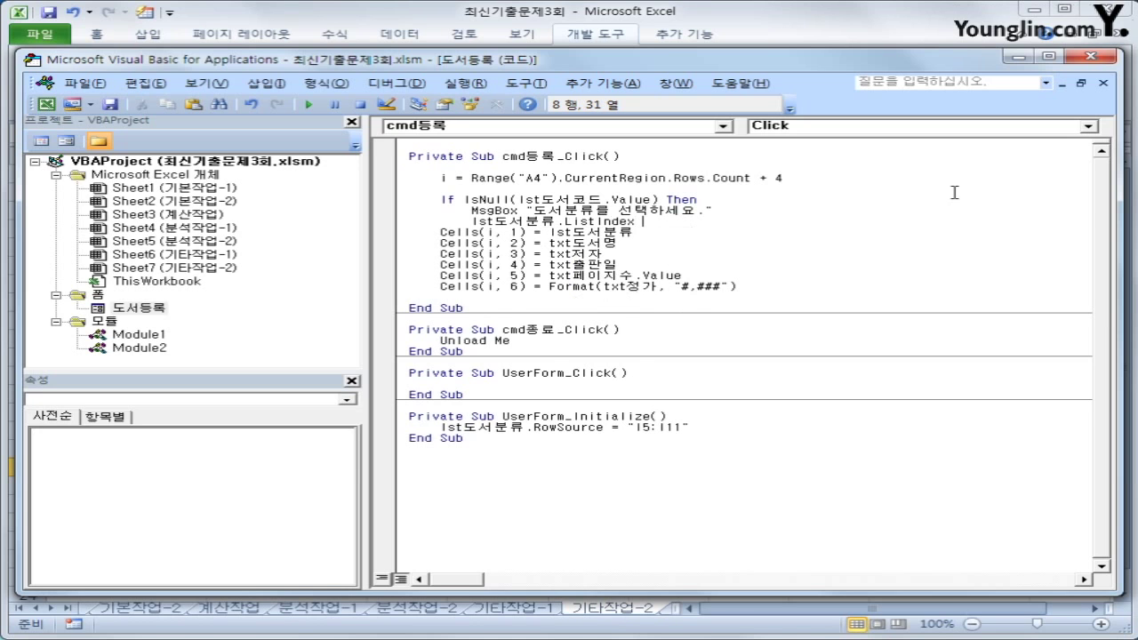
key("Return")
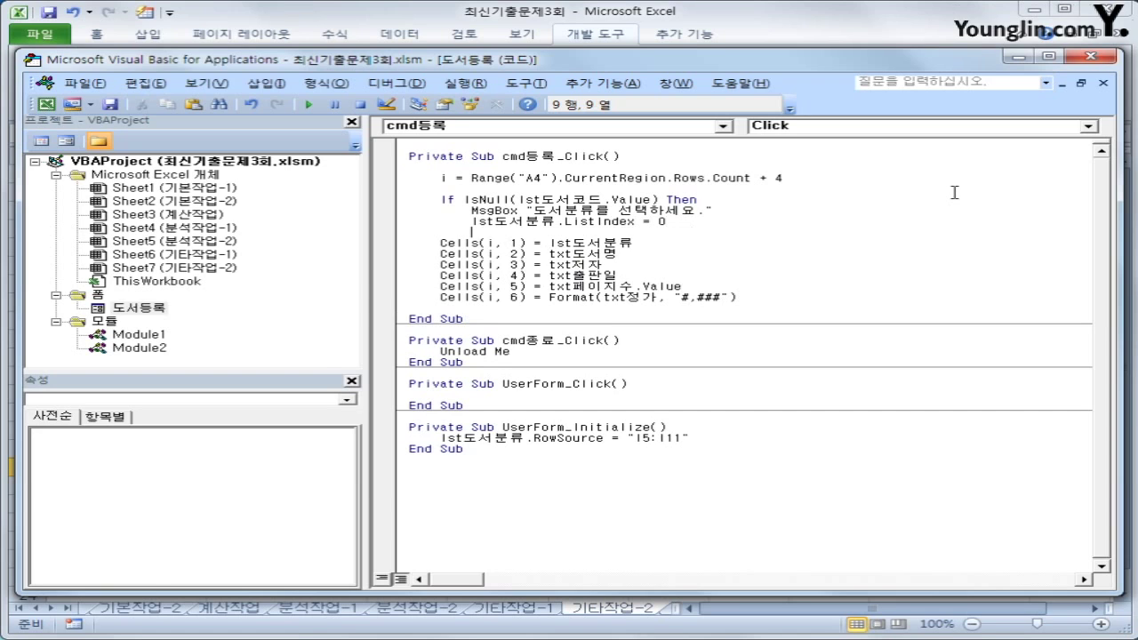
Add Else and indent the six Cells assignments beneath it
key("BackSpace")
type("else")
key("Down")
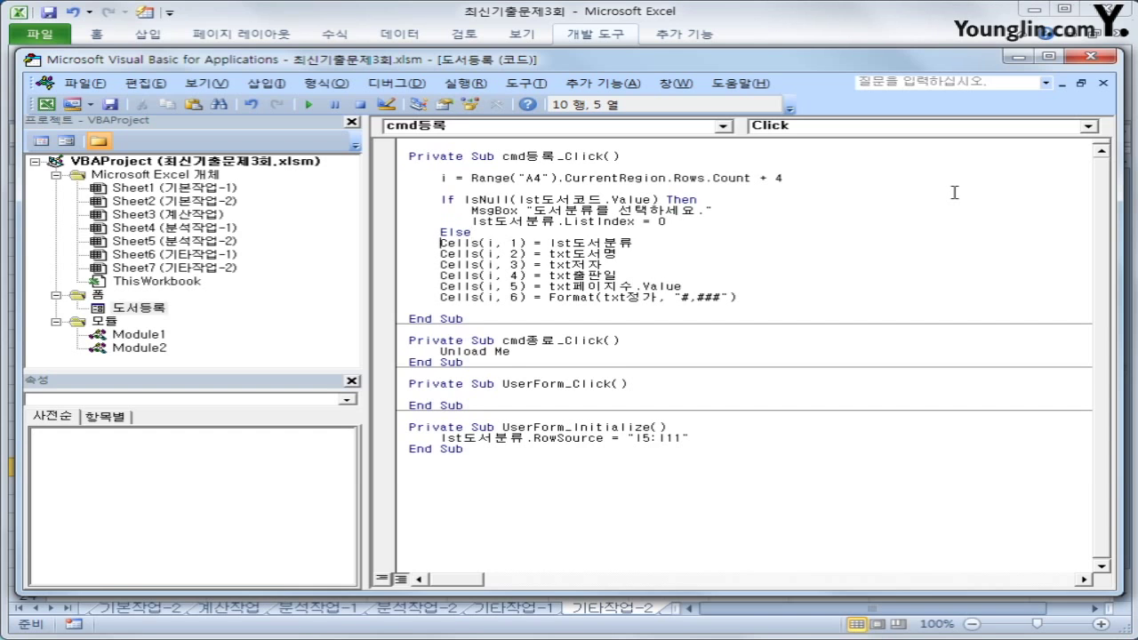
key("Tab")
key("Down")
key("Home")
key("Tab")
key("Down")
key("Home")
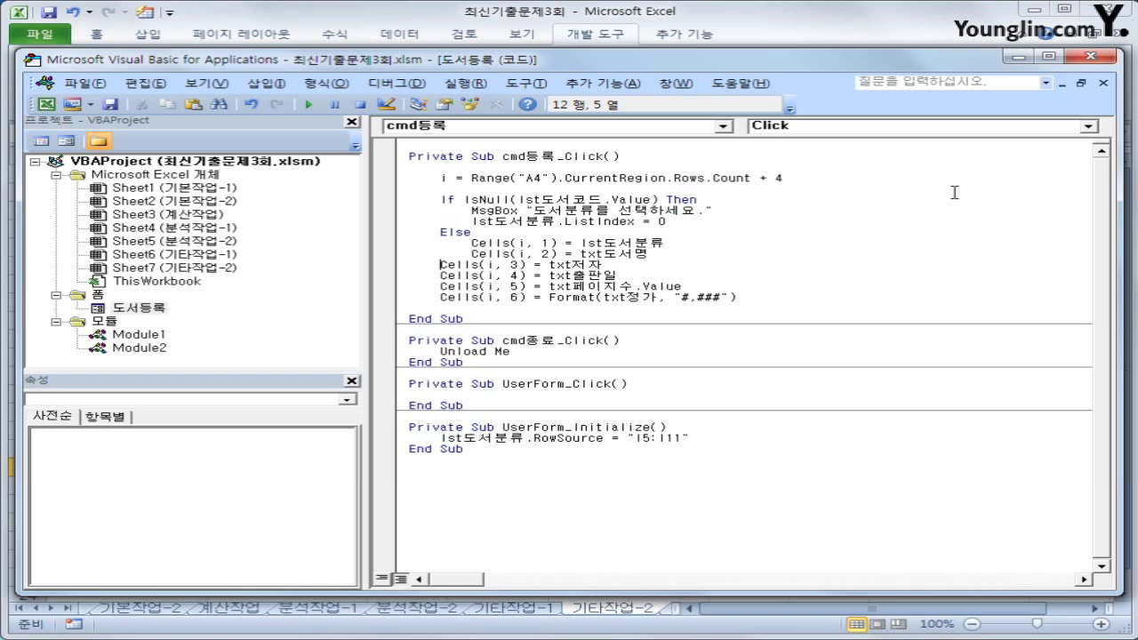
key("Tab")
key("Down")
key("Home")
key("Tab")
key("Down")
key("Home")
key("Tab")
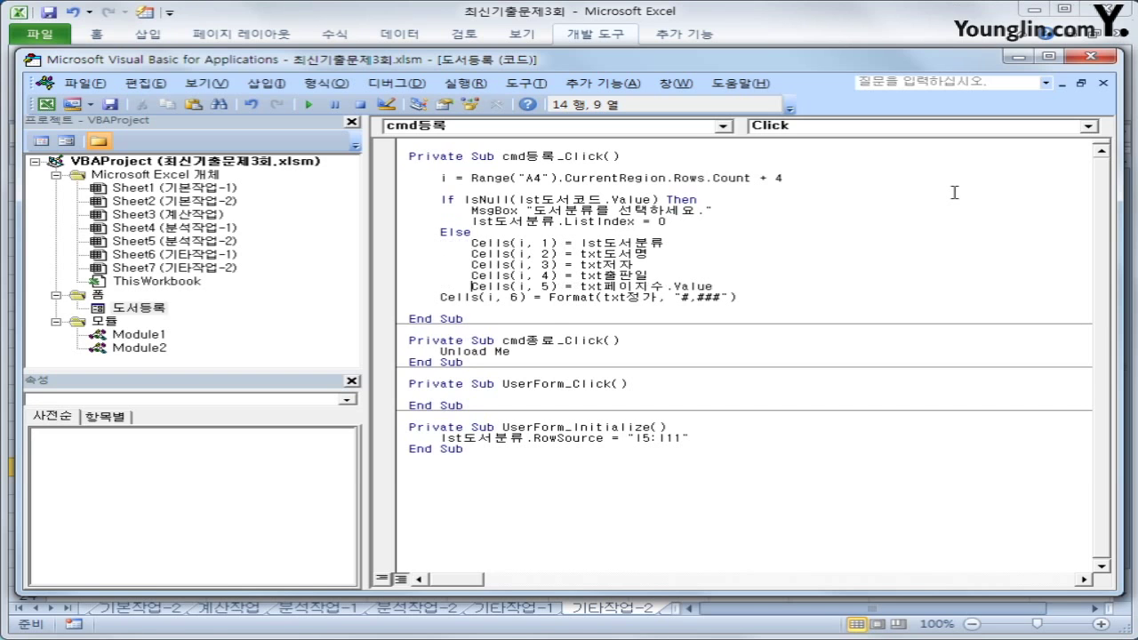
key("Down")
key("Home")
key("Tab")
key("End")
key("Return")
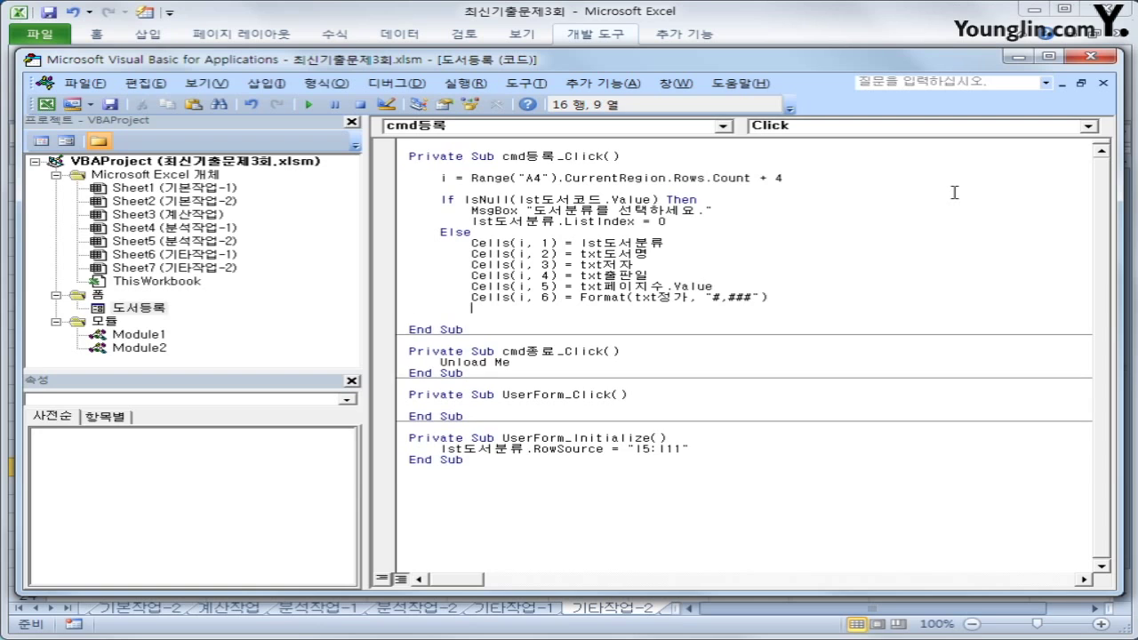
Close the conditional block with End If
key("BackSpace")
type("end if")
key("Up")
key("Up")
key("Up")
key("Up")
key("Up")
key("Up")
key("Up")
key("Up")
key("Up")
key("Up")
key("Up")
key("Up")
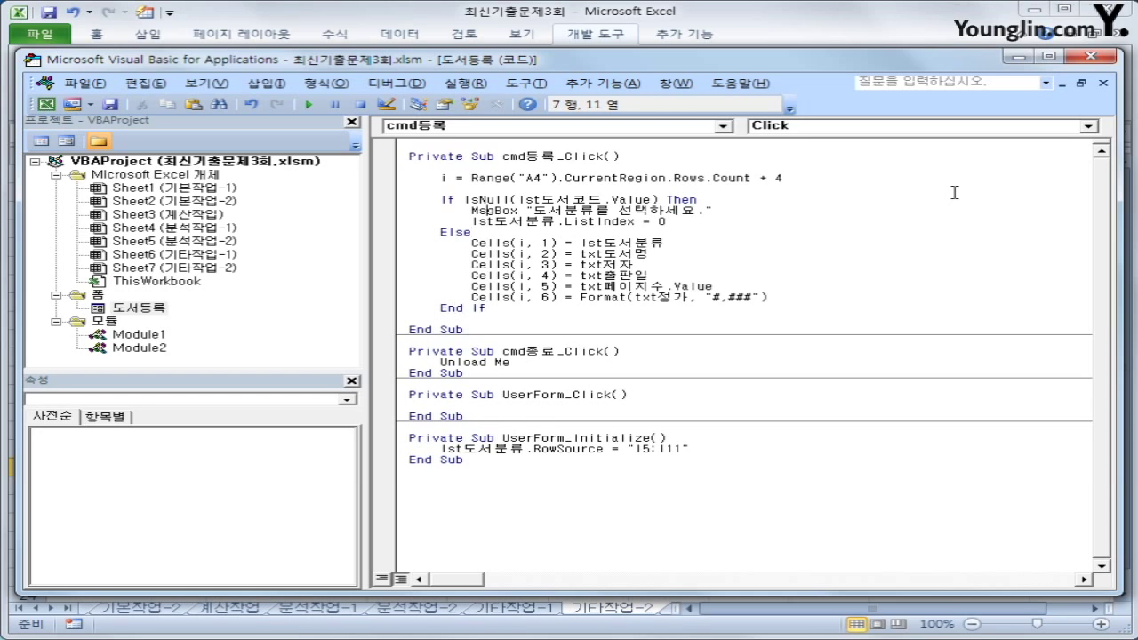
key("Up")
Test the registration form with no category chosen, landing on the failing If IsNull line
left_click(1090, 56)
left_click(838, 490)
left_click(641, 203)
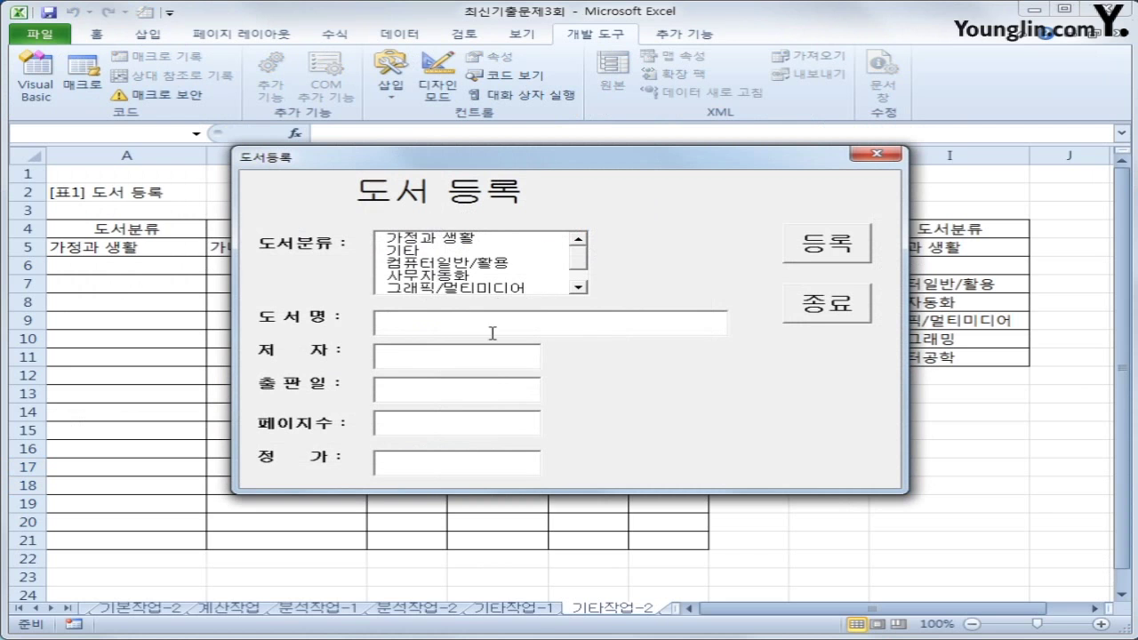
left_click(825, 259)
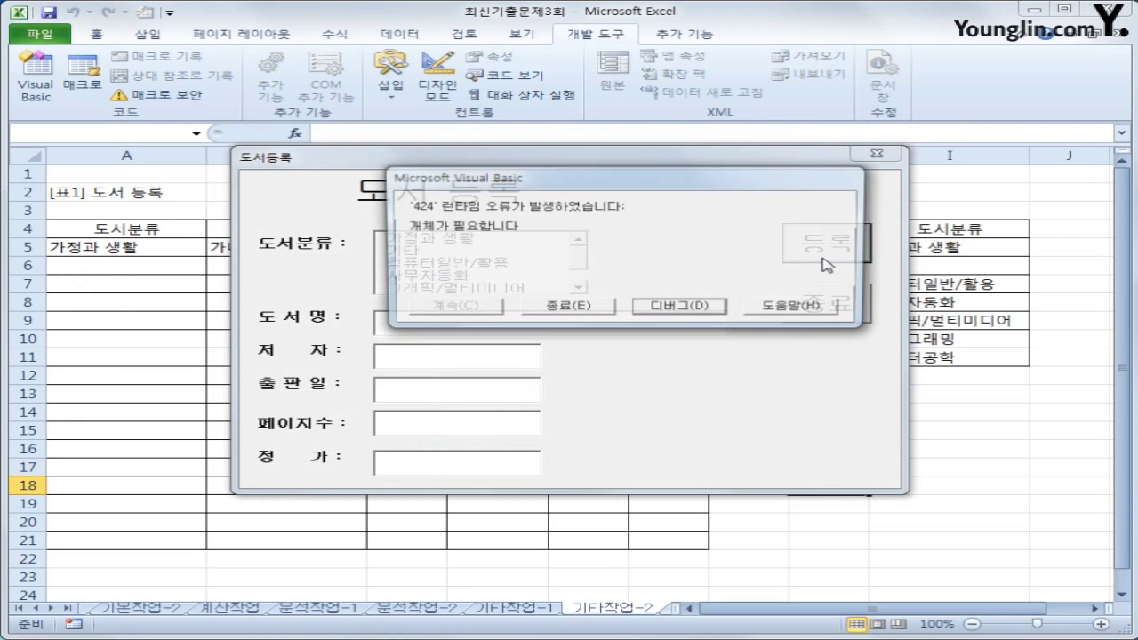
left_click(653, 309)
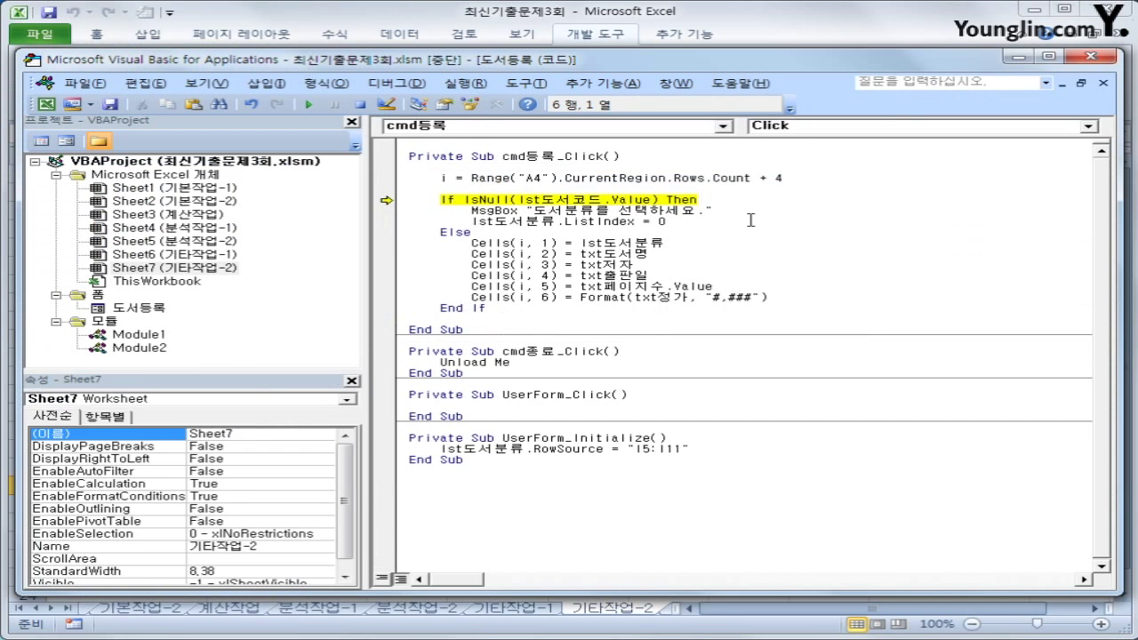
Change lst도서코드 to lst도서분류 in the IsNull check, then reset the macro and close the editor
left_click(736, 205)
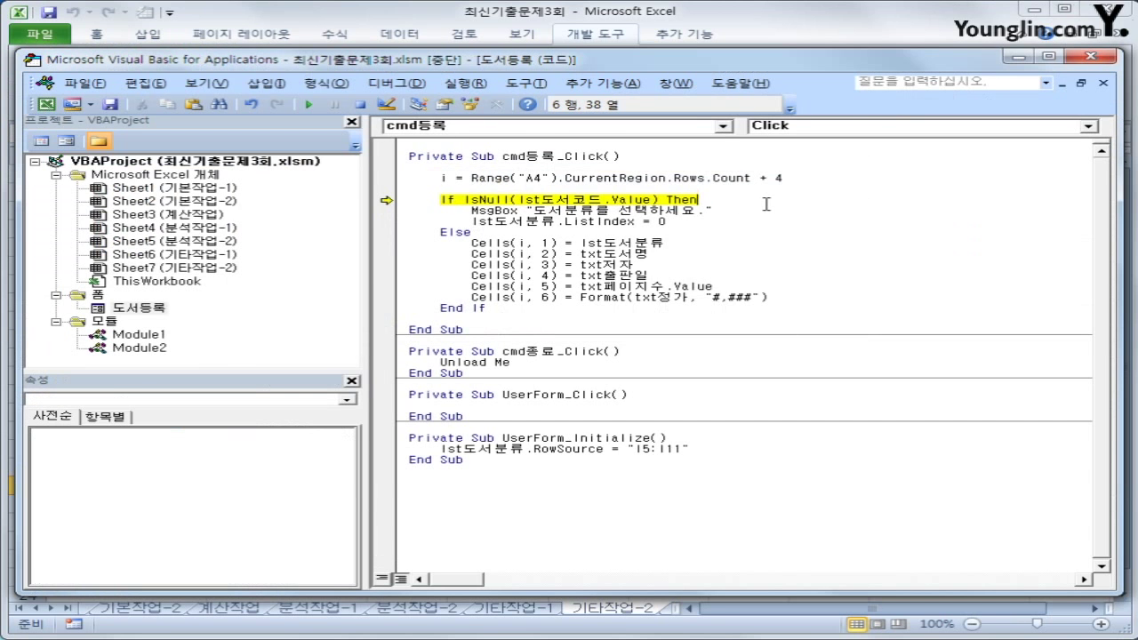
left_click_drag(571, 202, 605, 203)
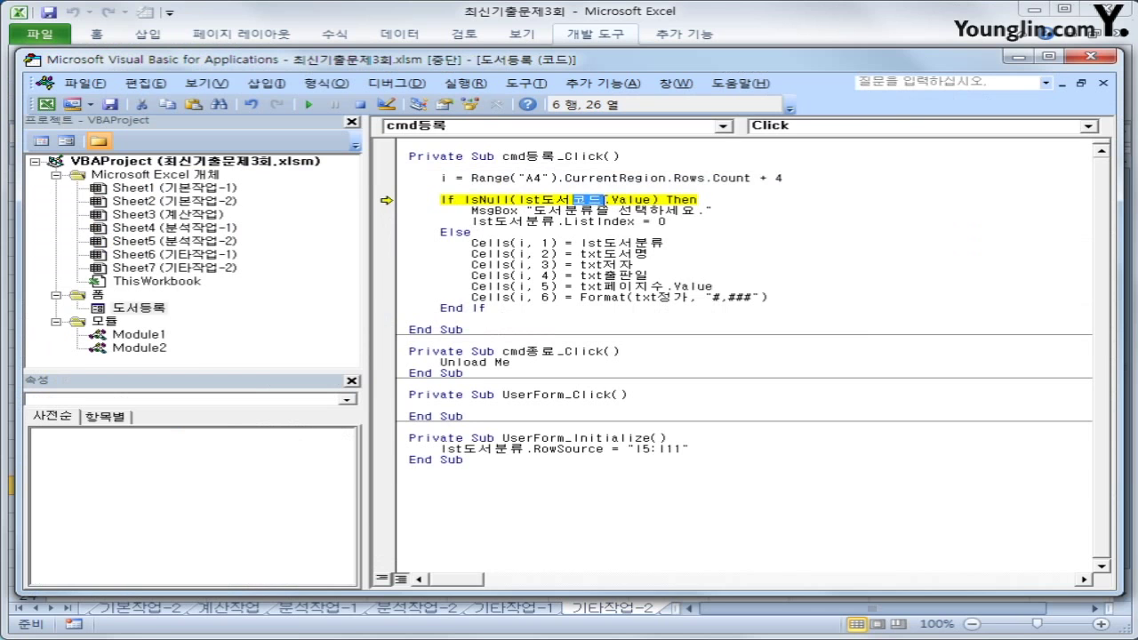
type("q")
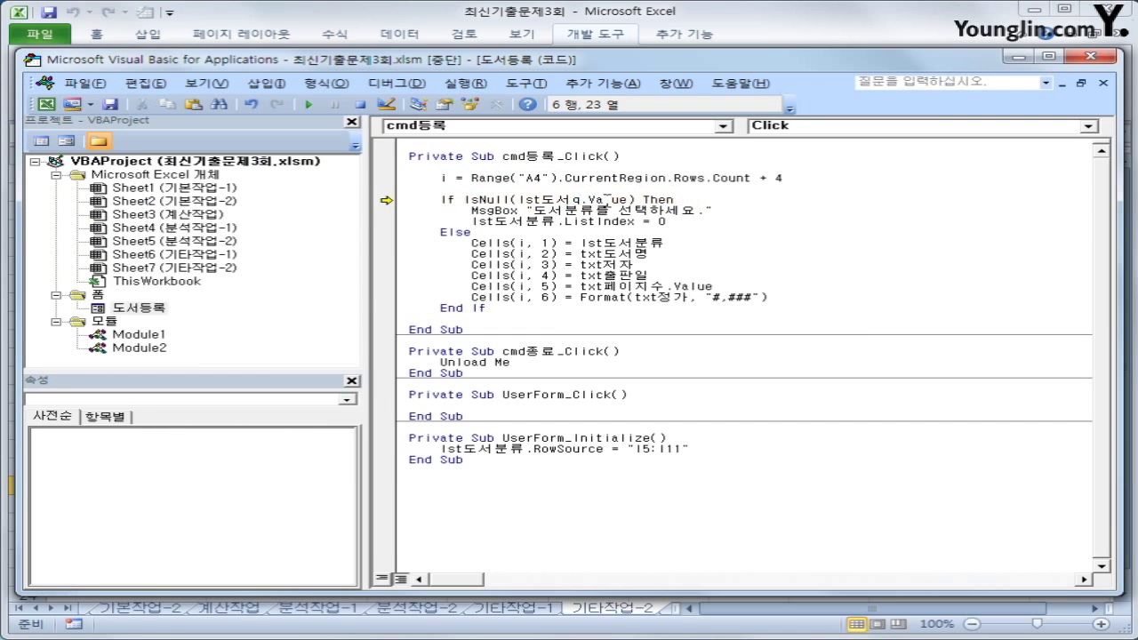
type("분류")
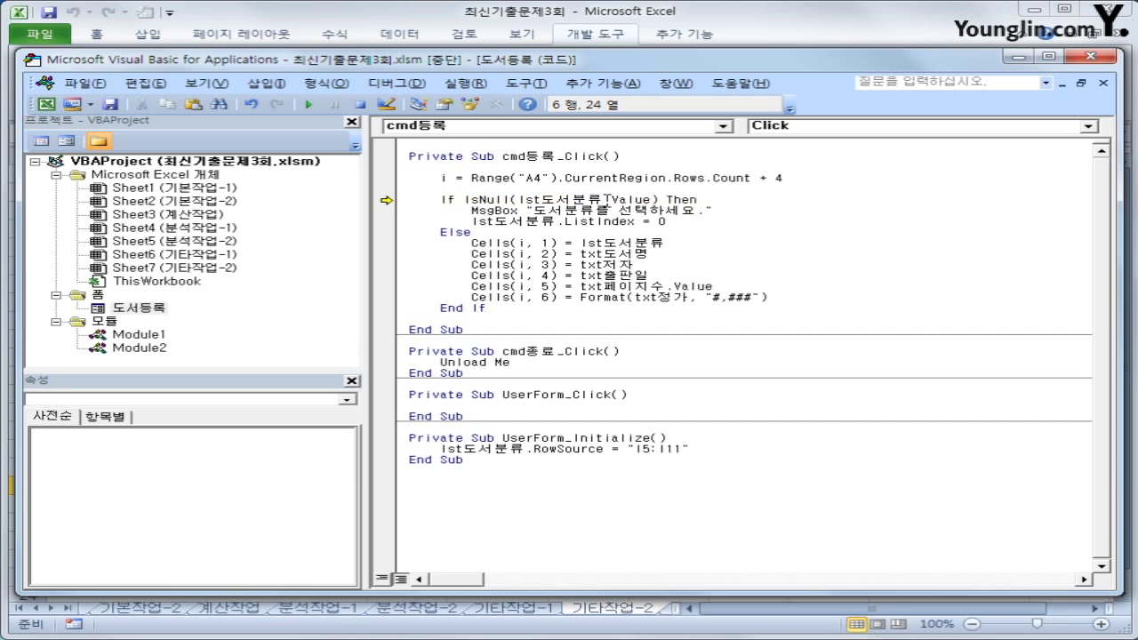
left_click(602, 275)
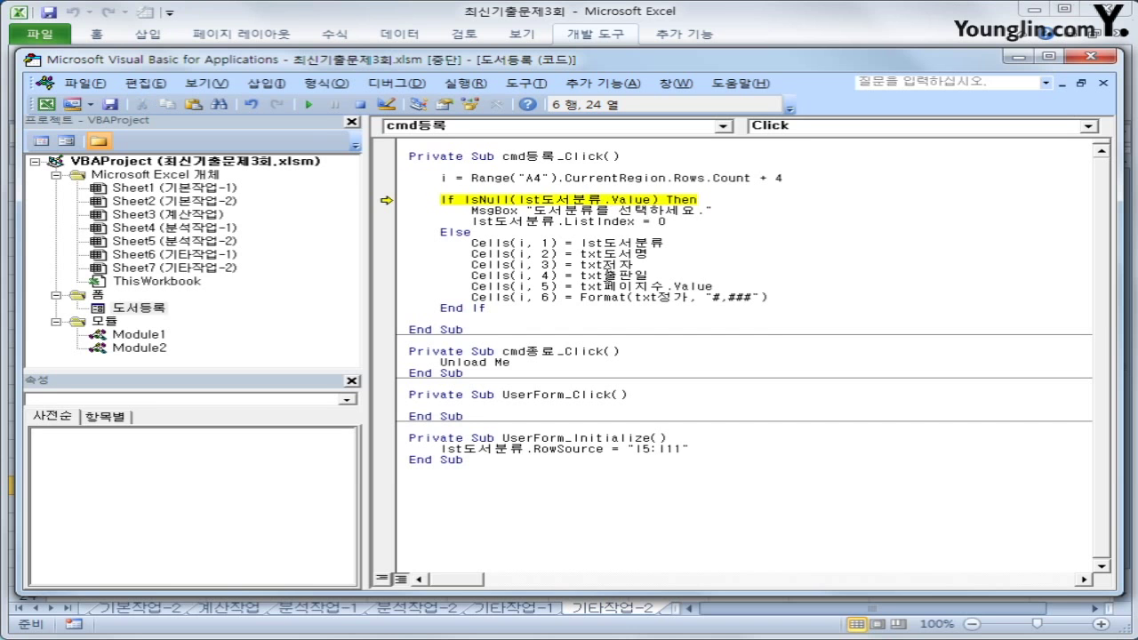
left_click(358, 107)
left_click(1091, 56)
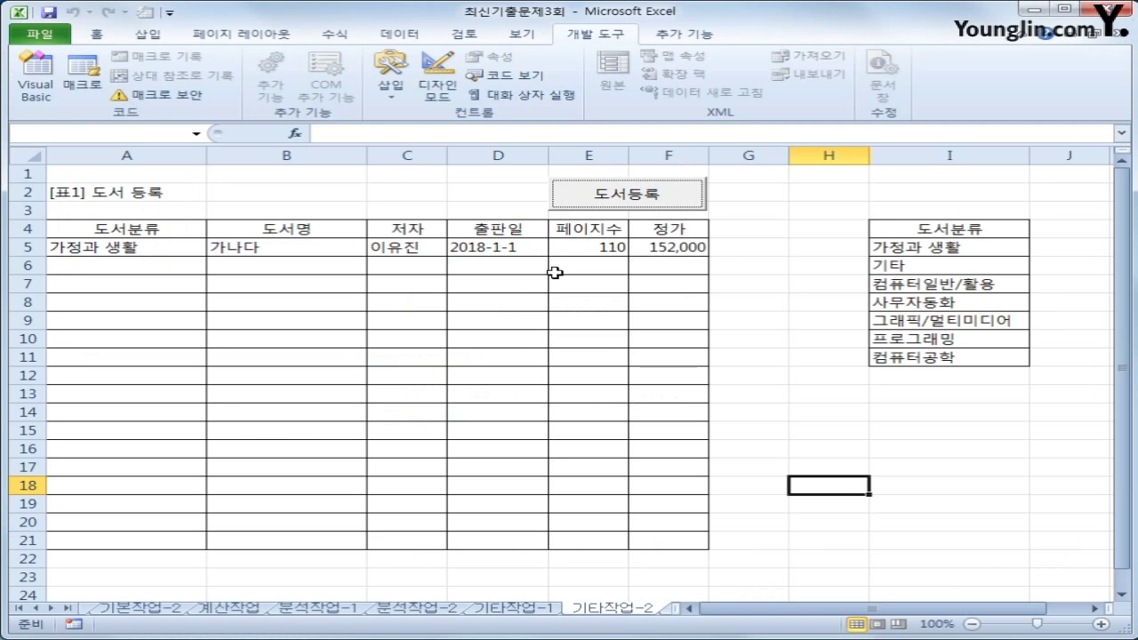
left_click(684, 203)
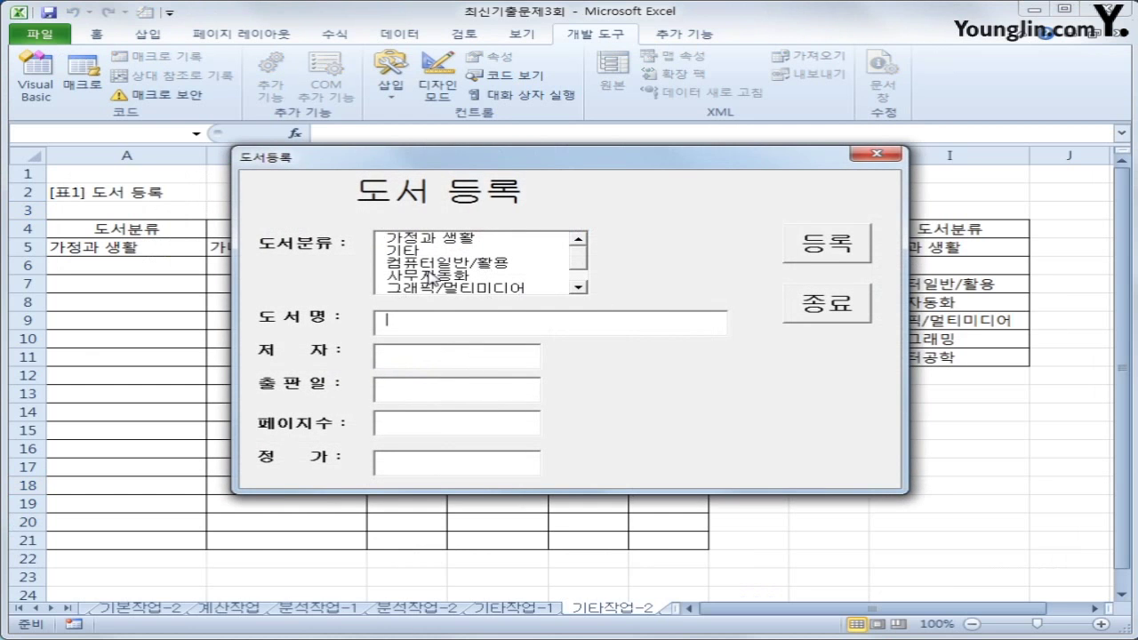
left_click(834, 239)
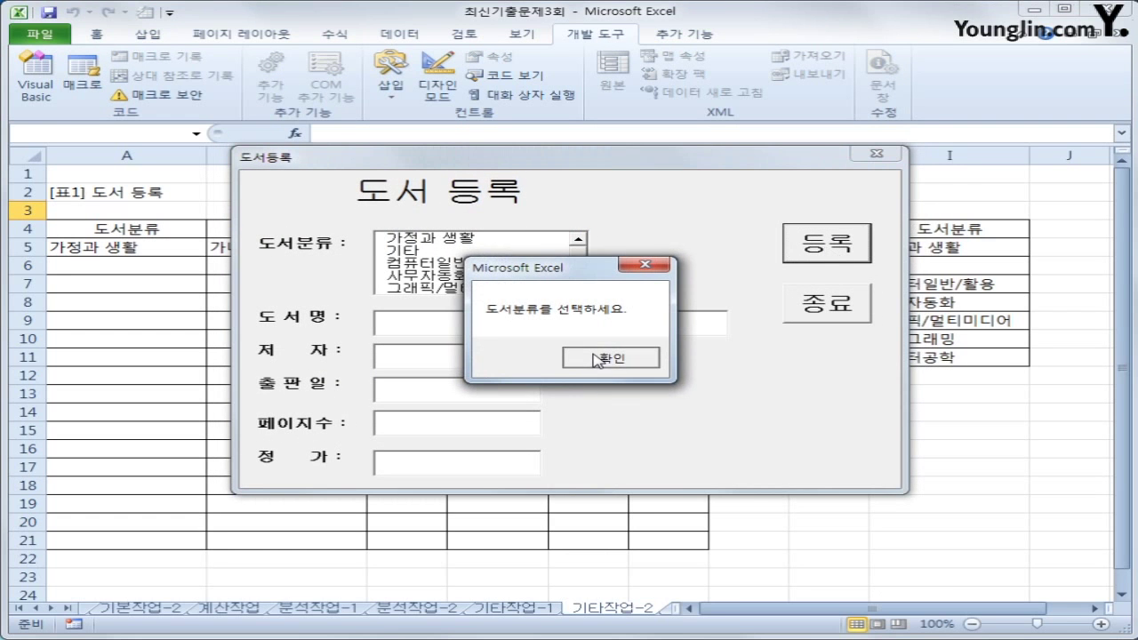
left_click(610, 357)
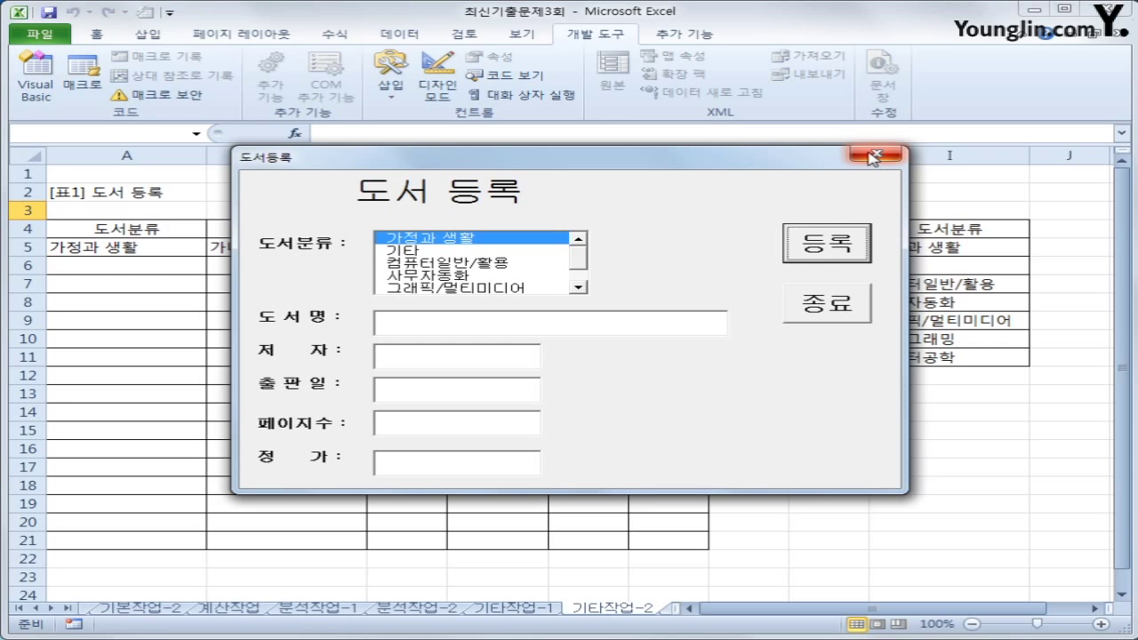
left_click(854, 300)
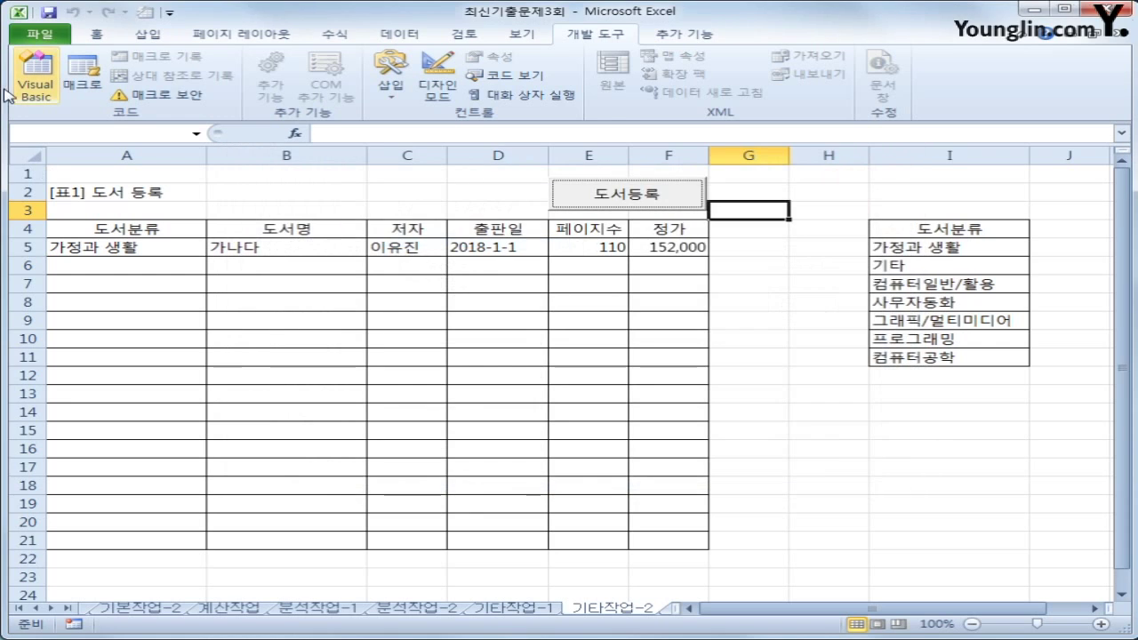
Change the Cells(i, 1) line to lst도서분류.List(lst도서분류.ListIndex, 0), then close the editor
left_click(32, 85)
left_click(743, 245)
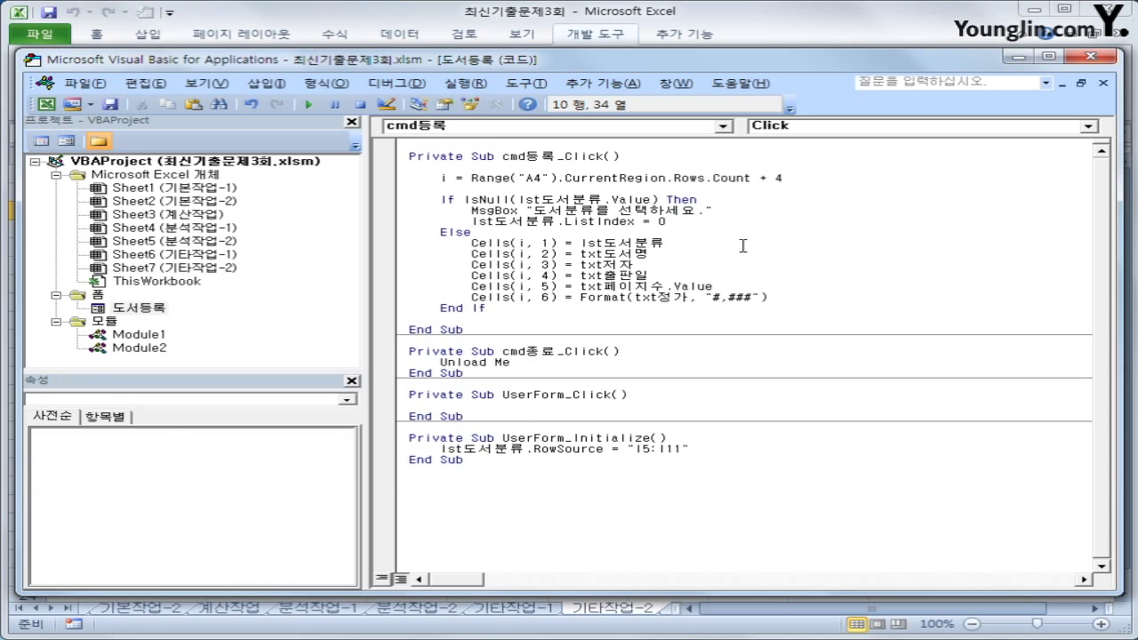
left_click_drag(472, 242, 697, 248)
left_click(696, 249)
type(".")
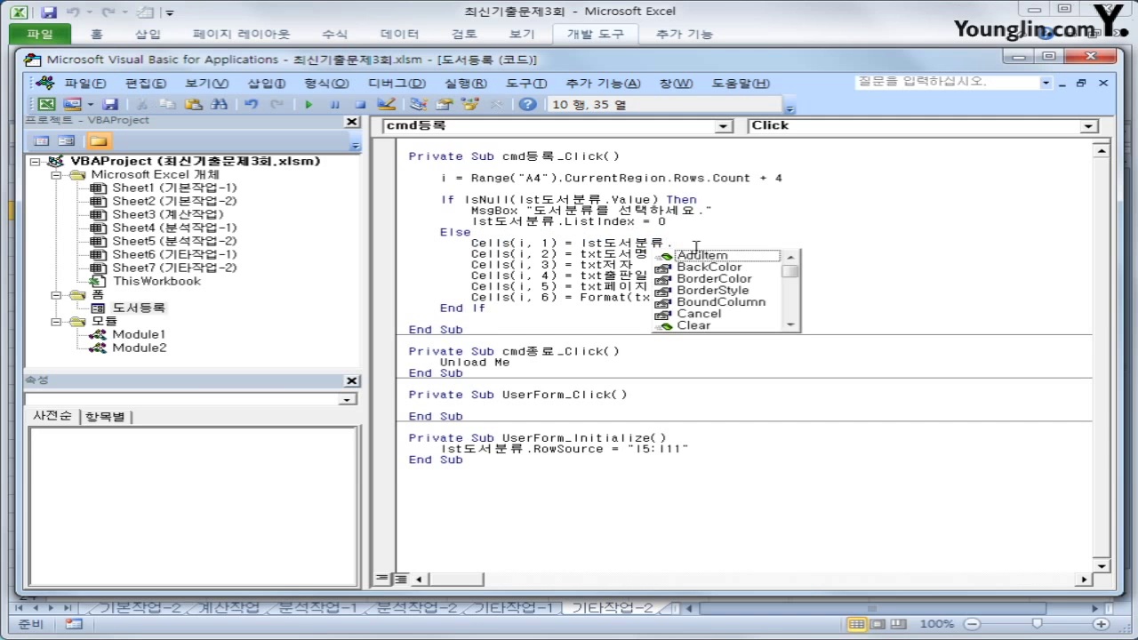
type("list")
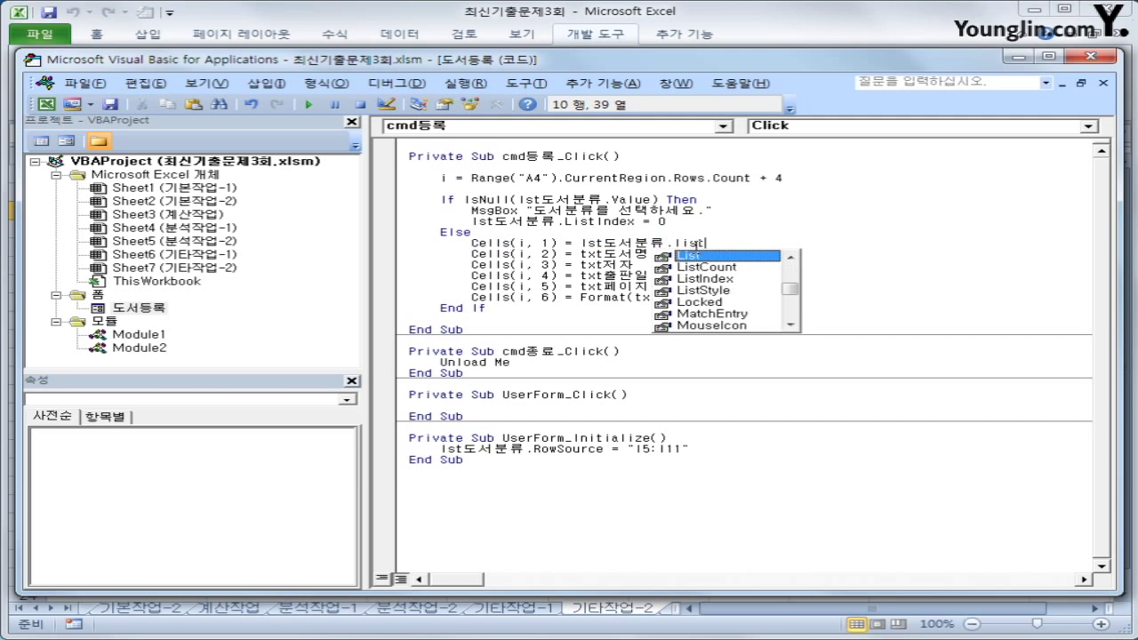
key("Tab")
type("(")
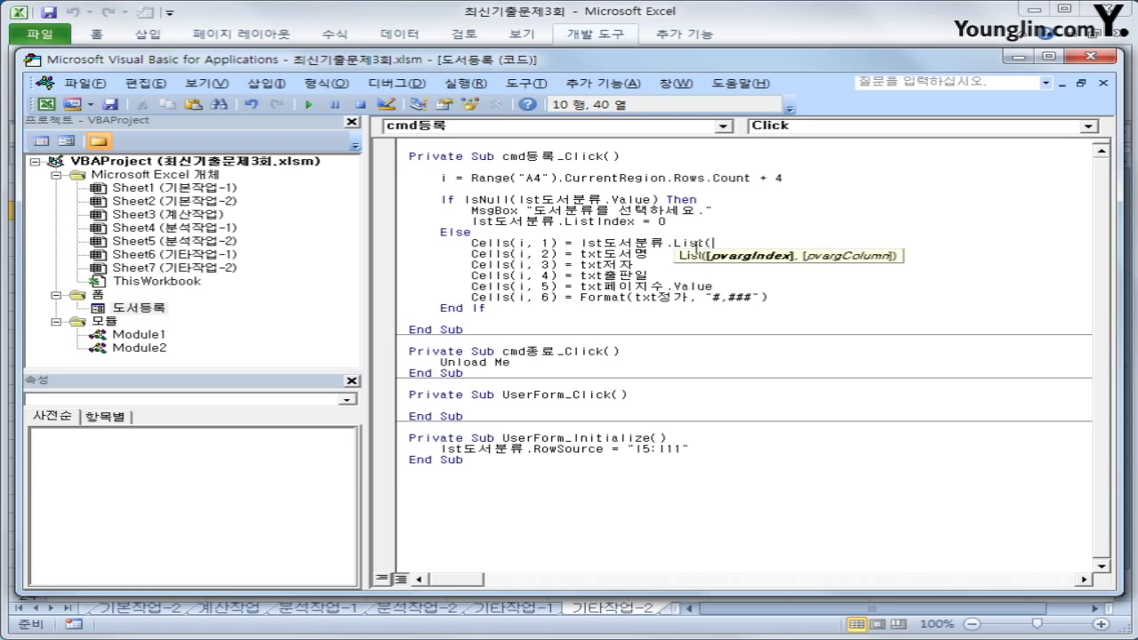
type("lst도서분류.")
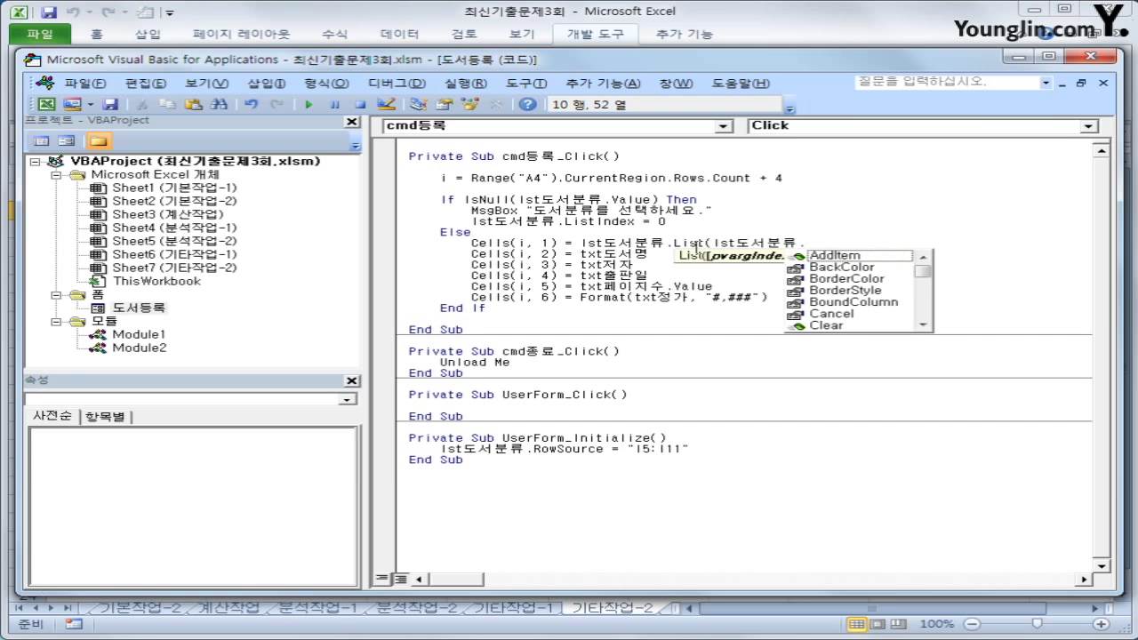
type("listin")
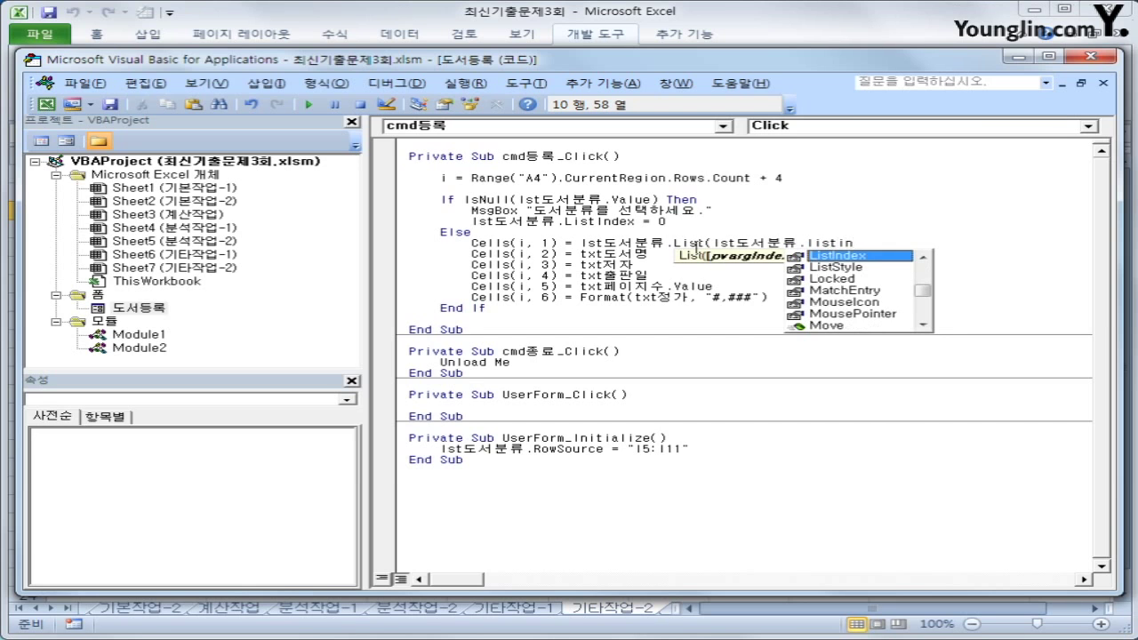
key("Tab")
type(",")
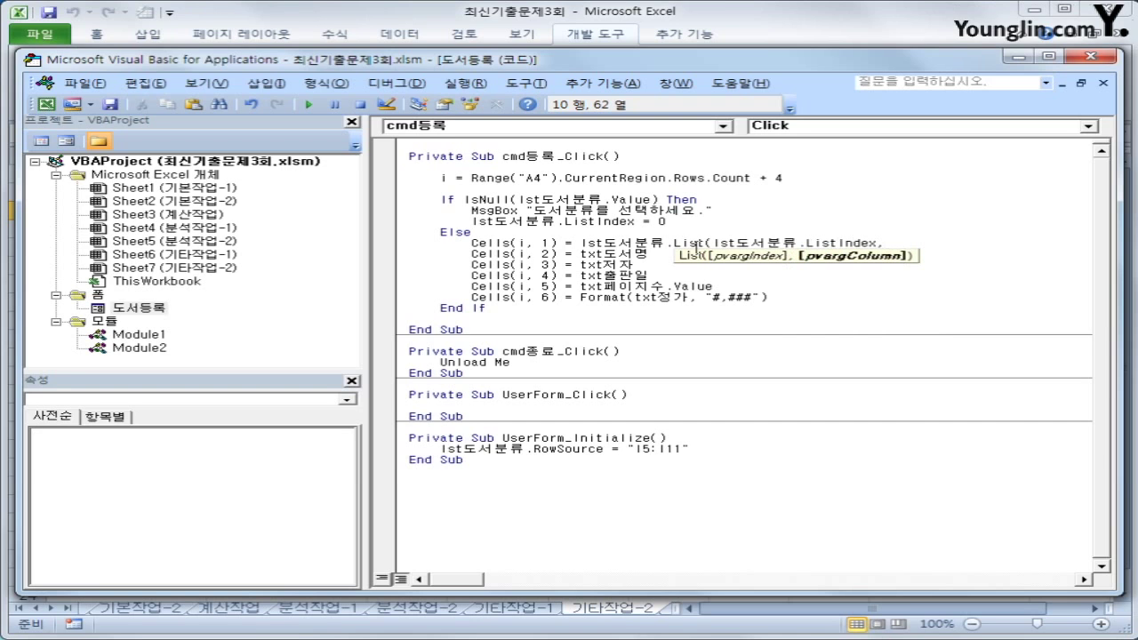
type("0)")
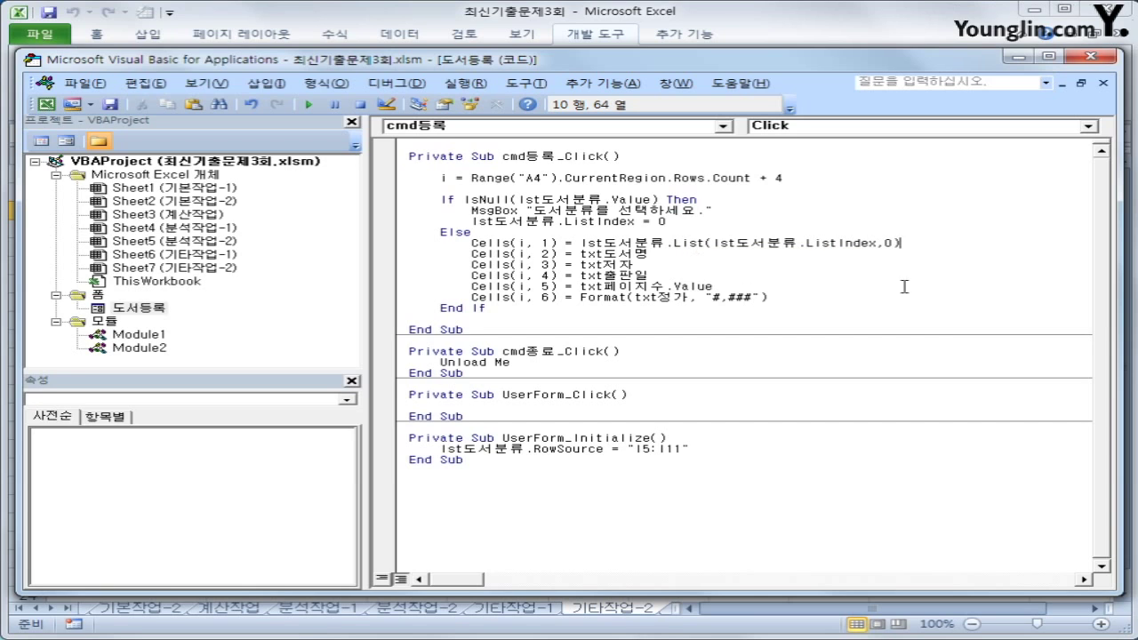
left_click(917, 319)
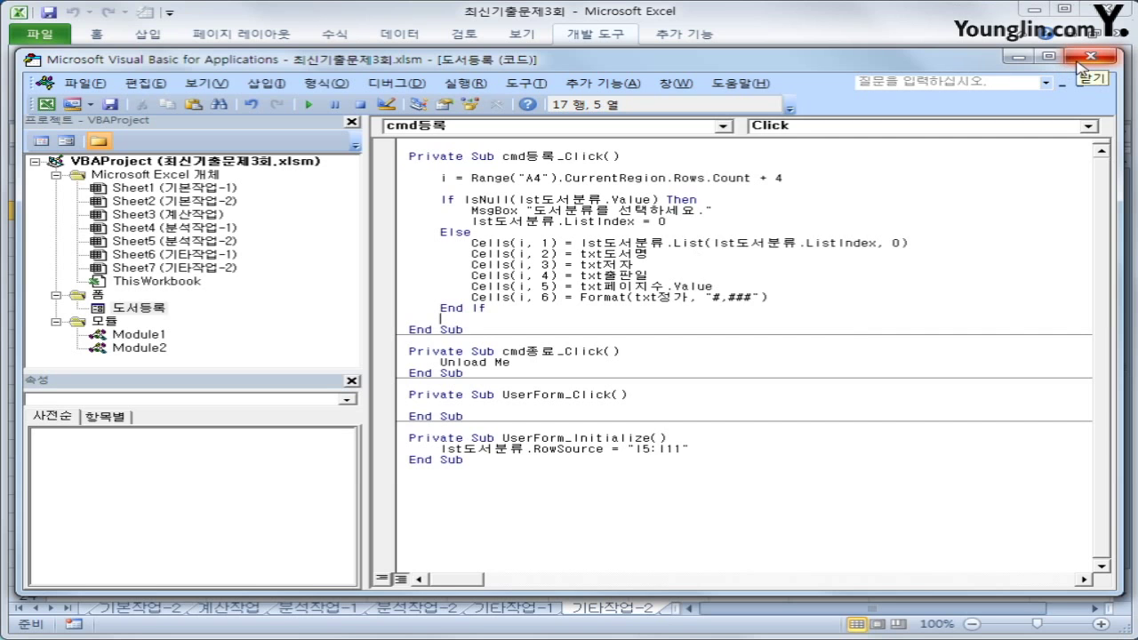
left_click(1078, 58)
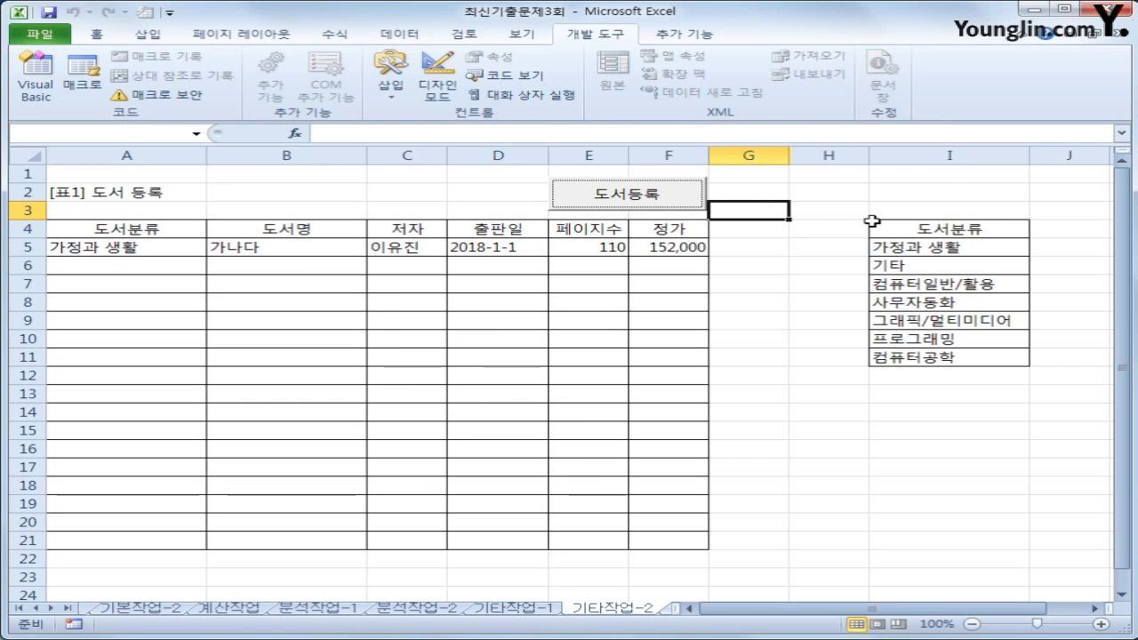
Open the book registration form, choose 가정과 생활 and enter the title 다라마
left_click(574, 202)
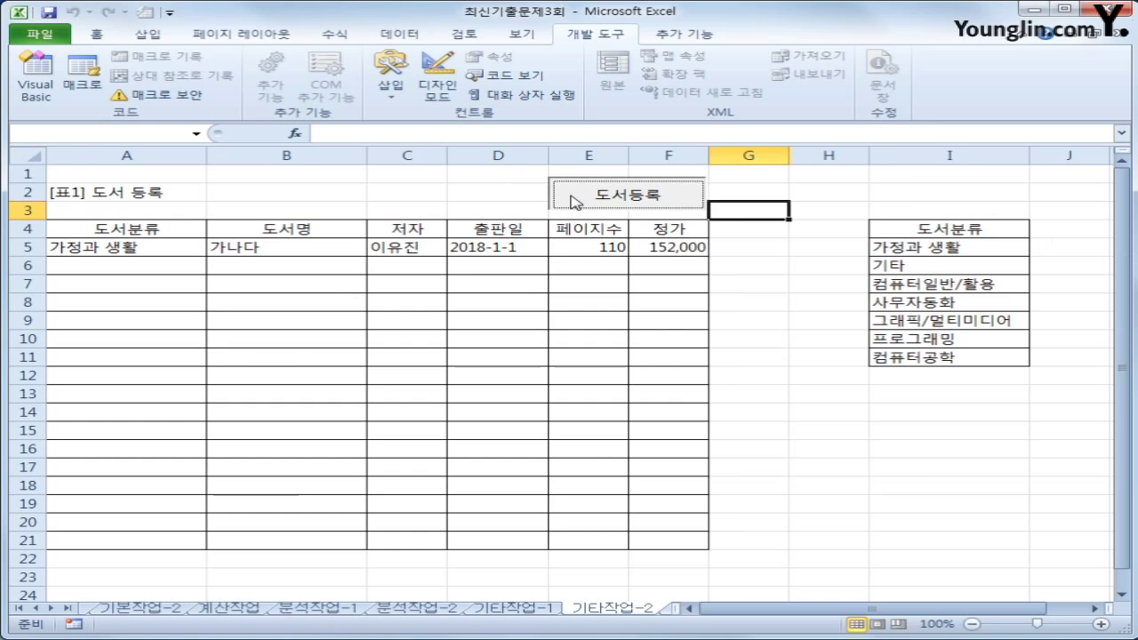
left_click(493, 240)
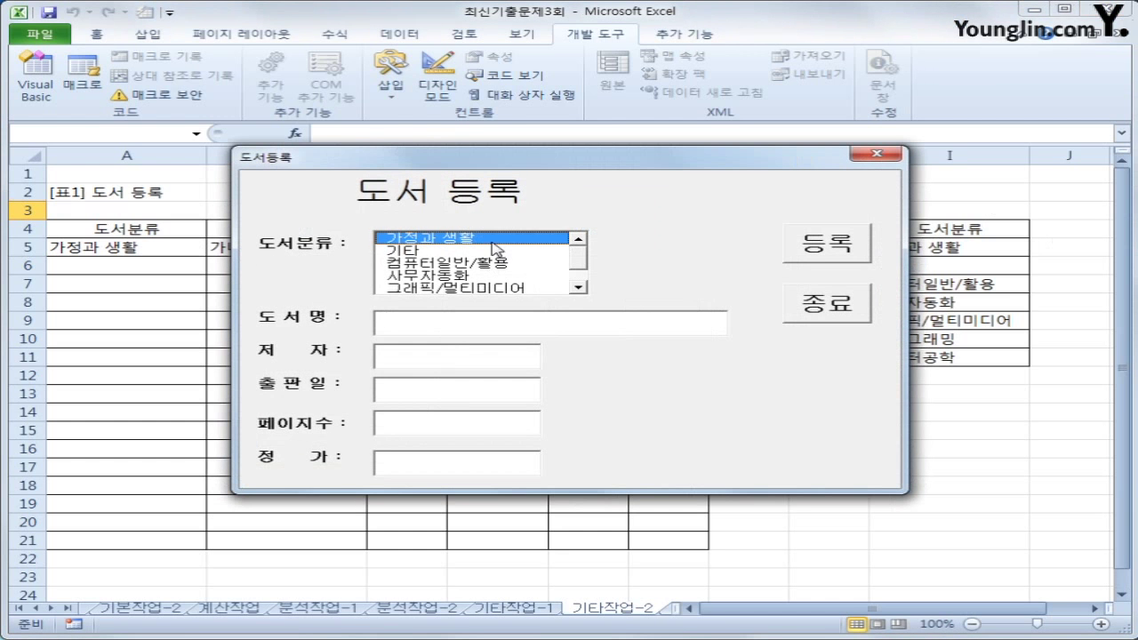
left_click(447, 316)
type("ek")
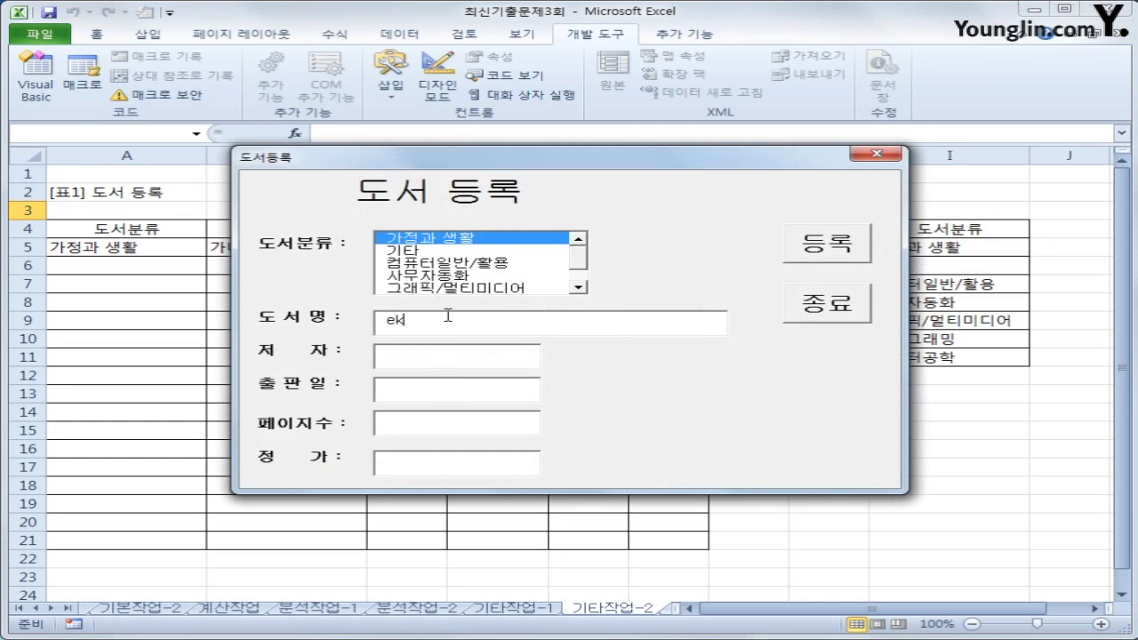
type("fk")
key("BackSpace")
key("BackSpace")
key("BackSpace")
key("BackSpace")
key("Hangul")
type("다라마")
key("Tab")
Enter an author name, date 2017-1-1, 120 pages and price 15000
left_click(449, 356)
type("ㅁ")
type("나라")
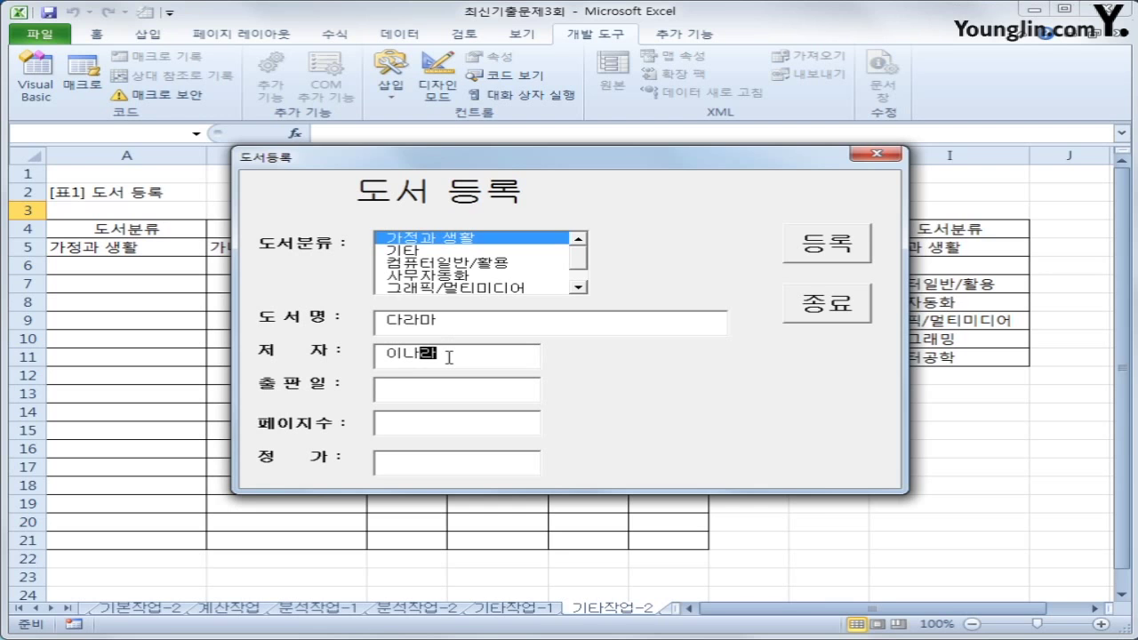
key("Tab")
type("2017-1-1")
key("Tab")
type("120")
key("Tab")
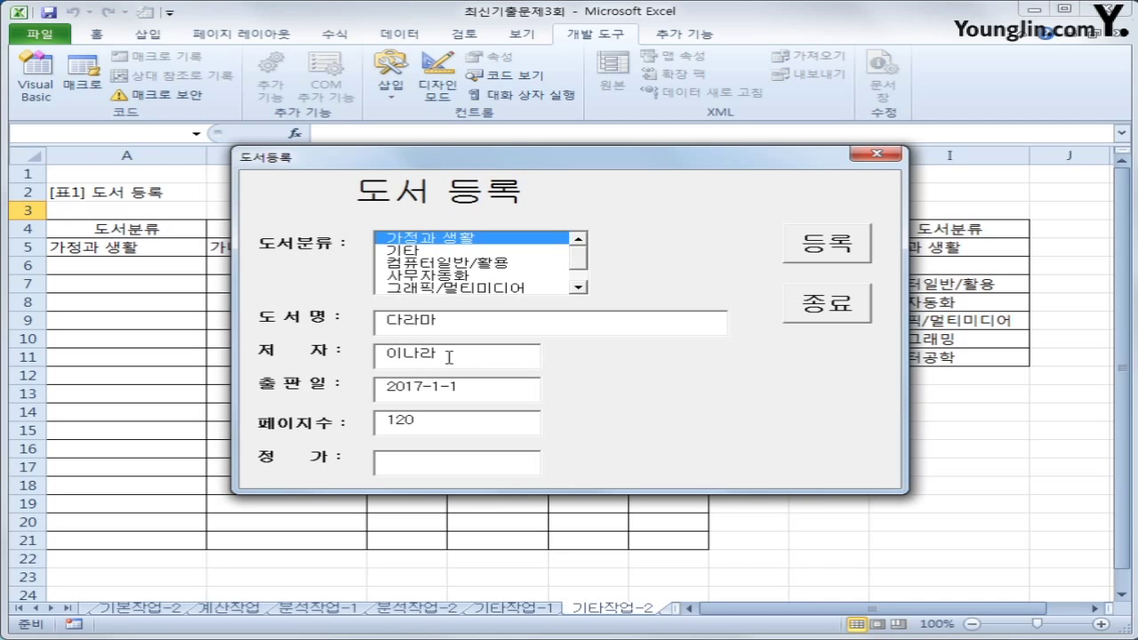
type("15000")
Register the book as a new row 6, then close the form
left_click(854, 249)
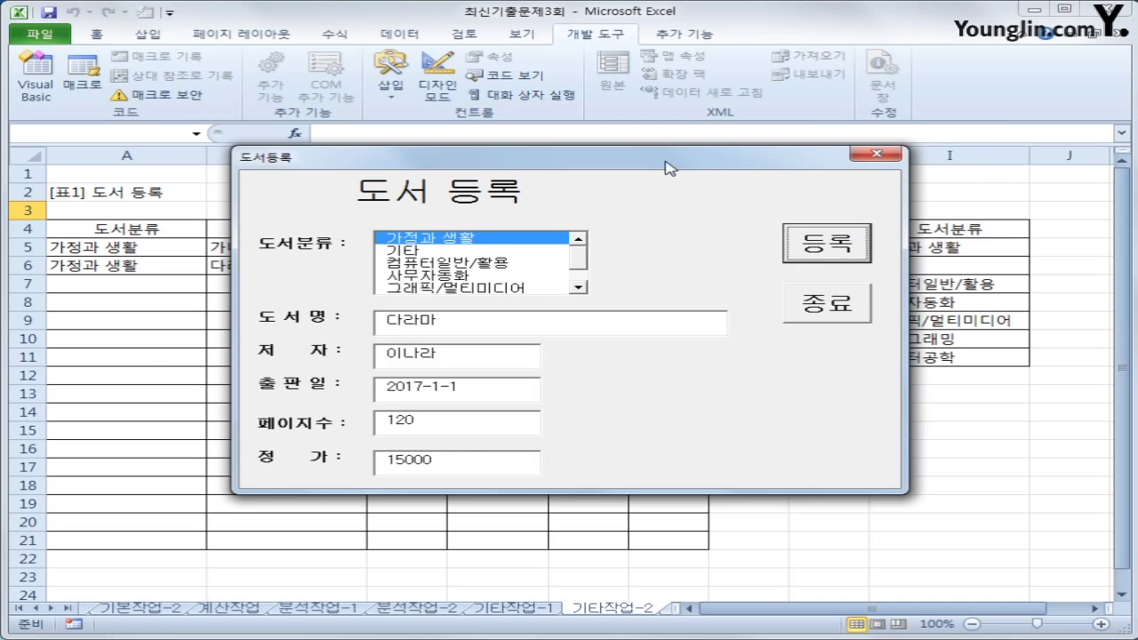
left_click_drag(667, 170, 770, 323)
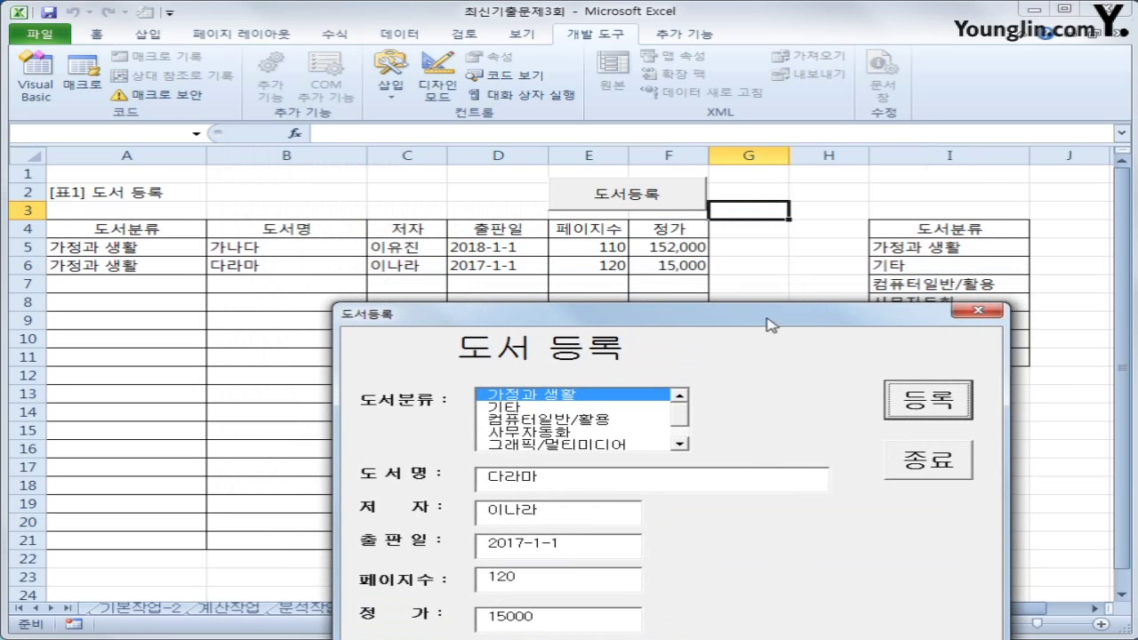
left_click(929, 476)
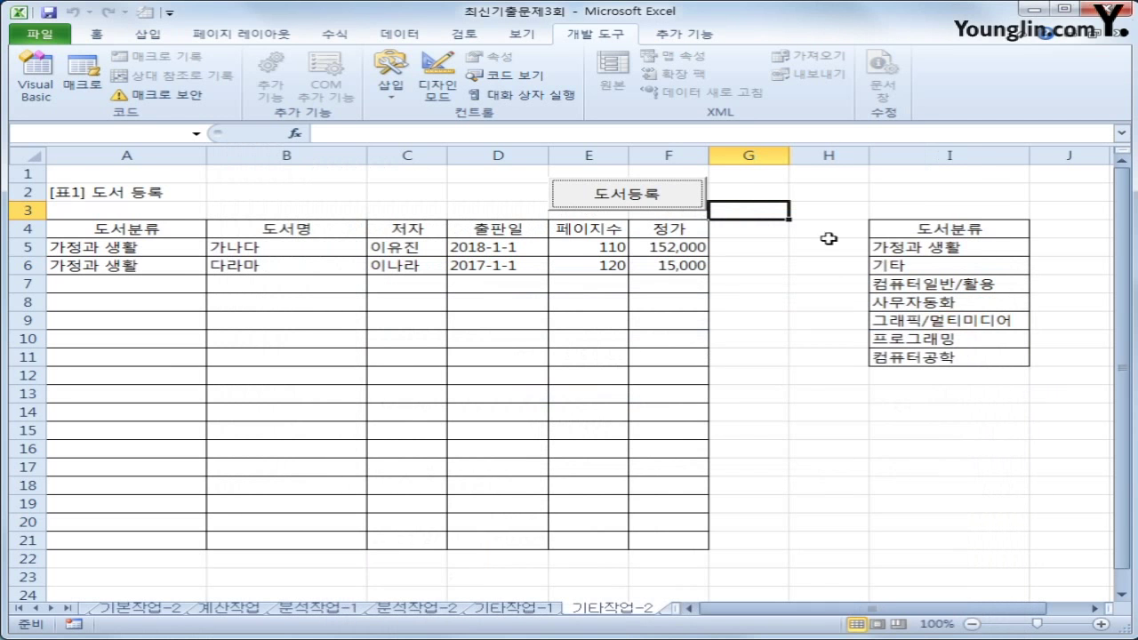
left_click(779, 394)
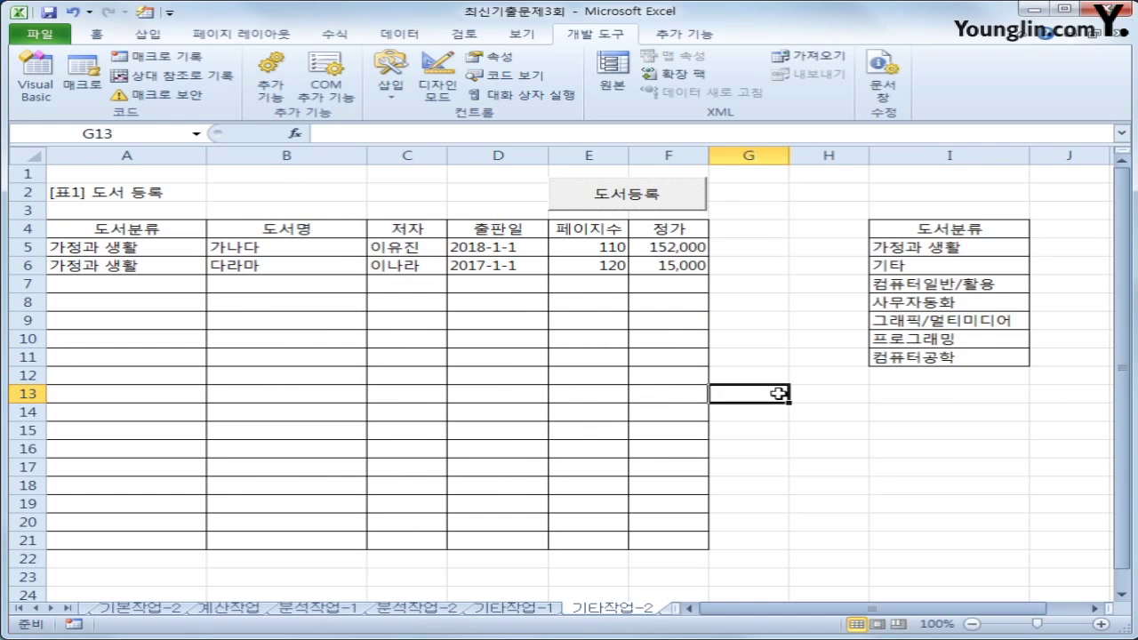